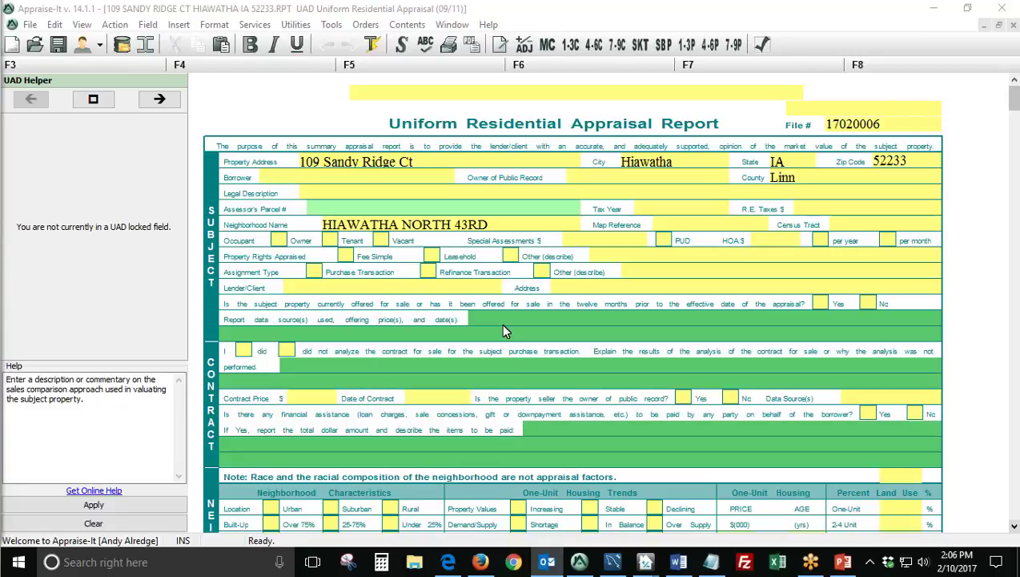
Review the subject address, city/state/zip, neighborhood name and assignment type fields.
click(353, 9)
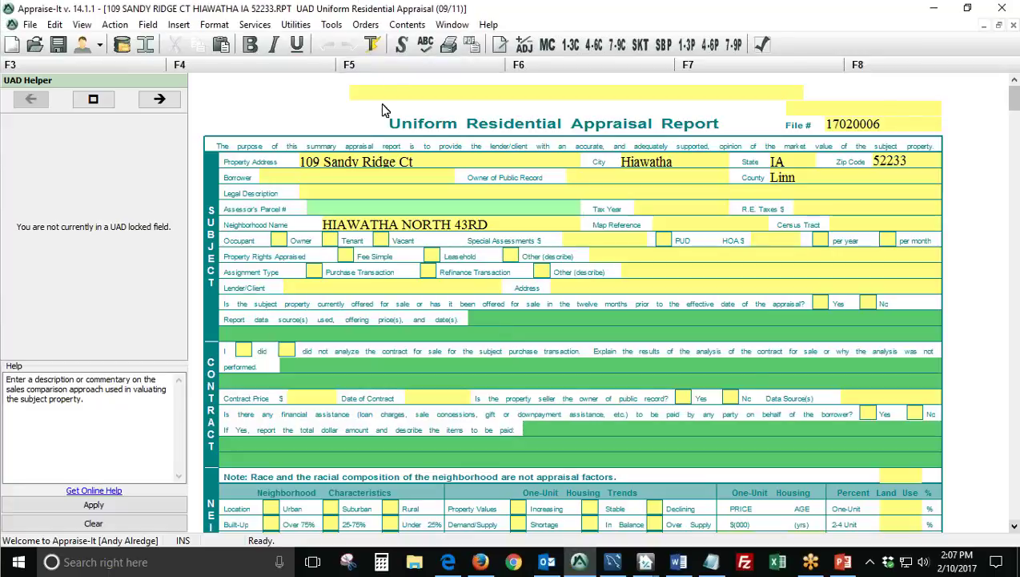
click(449, 165)
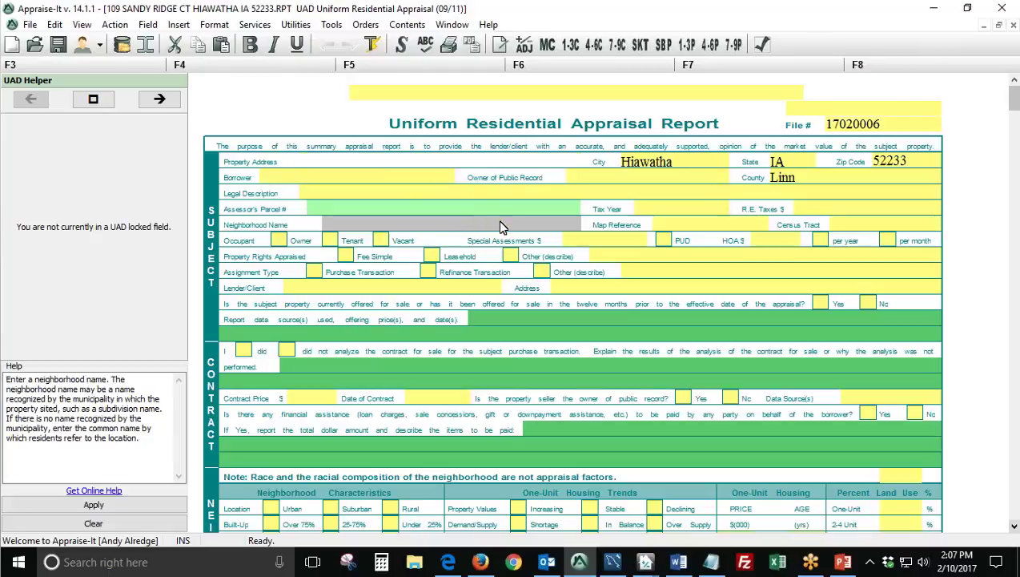
key(Delete)
key(ctrl+z)
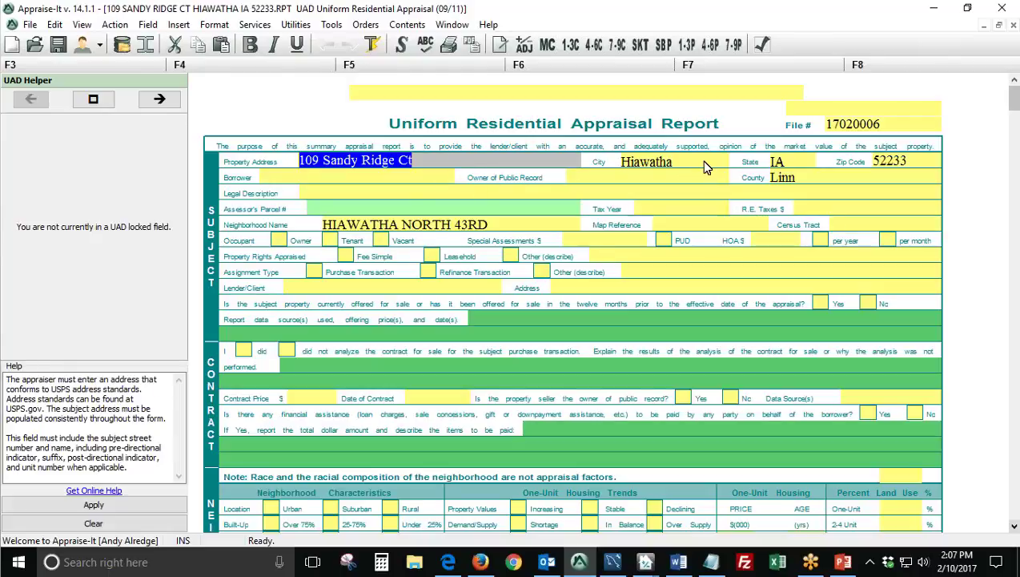
key(Tab)
key(Tab)
key(Tab)
key(Tab)
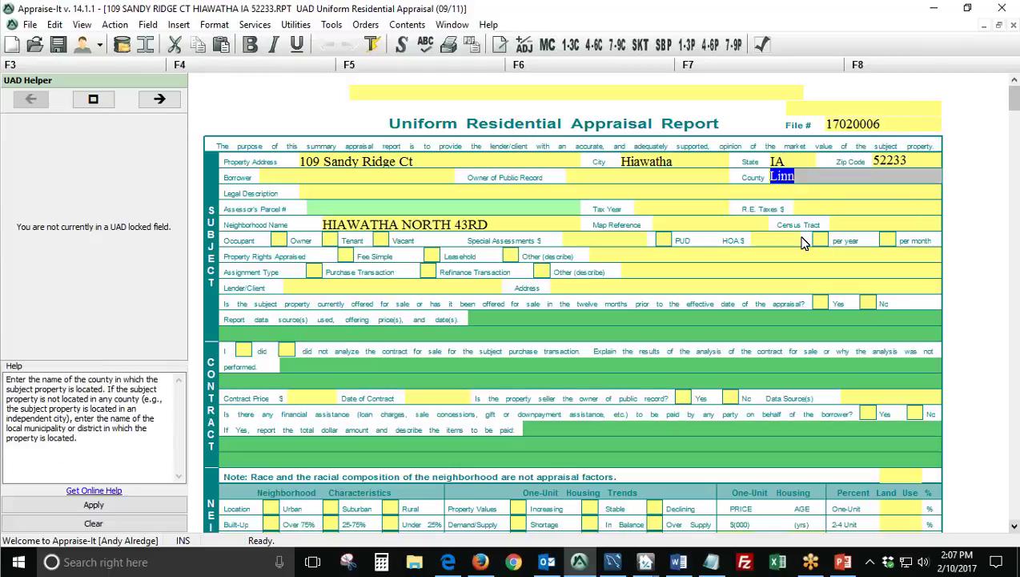
click(467, 225)
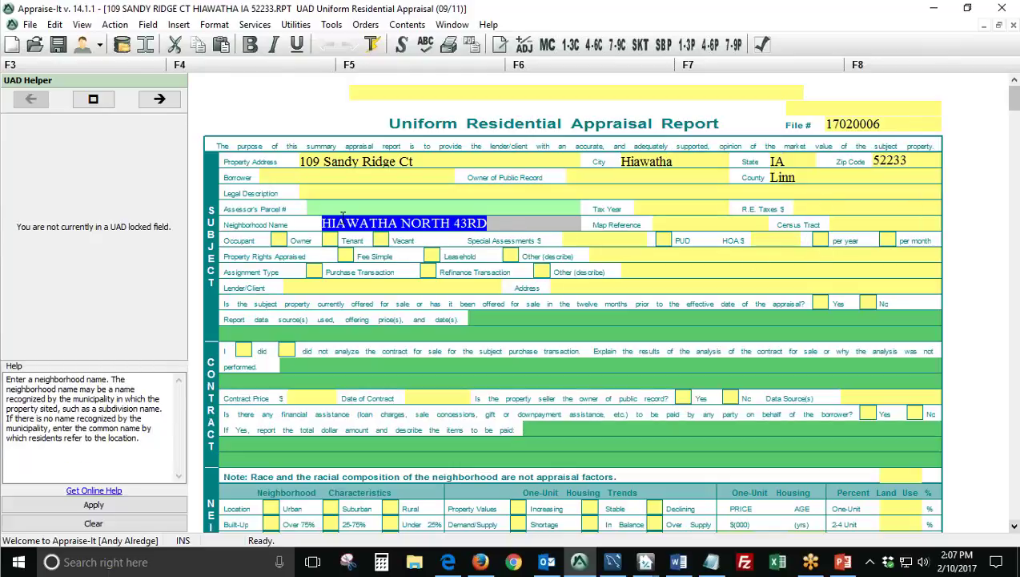
click(620, 269)
Check the Exterior Walls and Roof Surface entries, then move down to the Sales Comparison grid.
scroll(497, 412, down, 2)
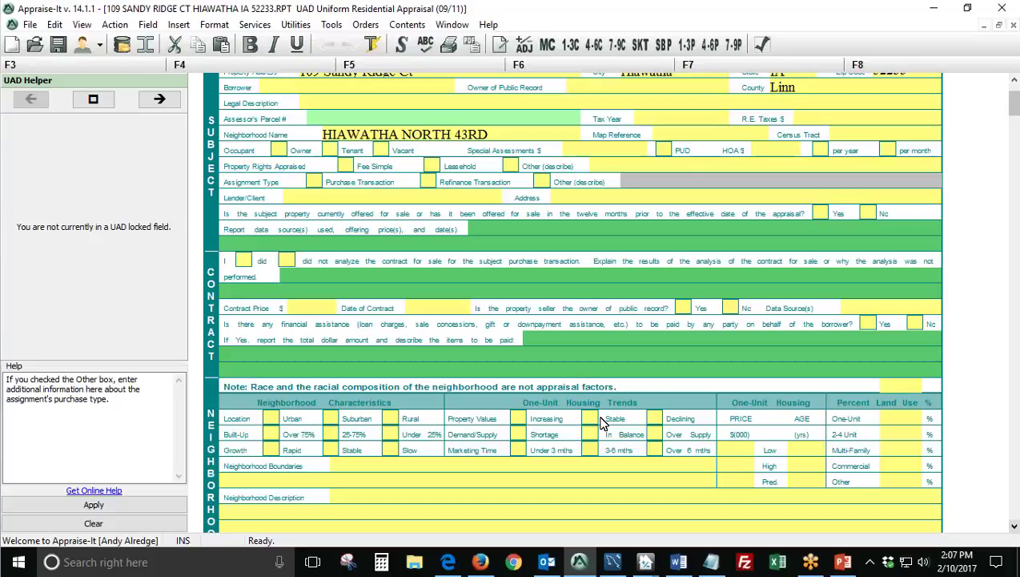
scroll(647, 346, down, 5)
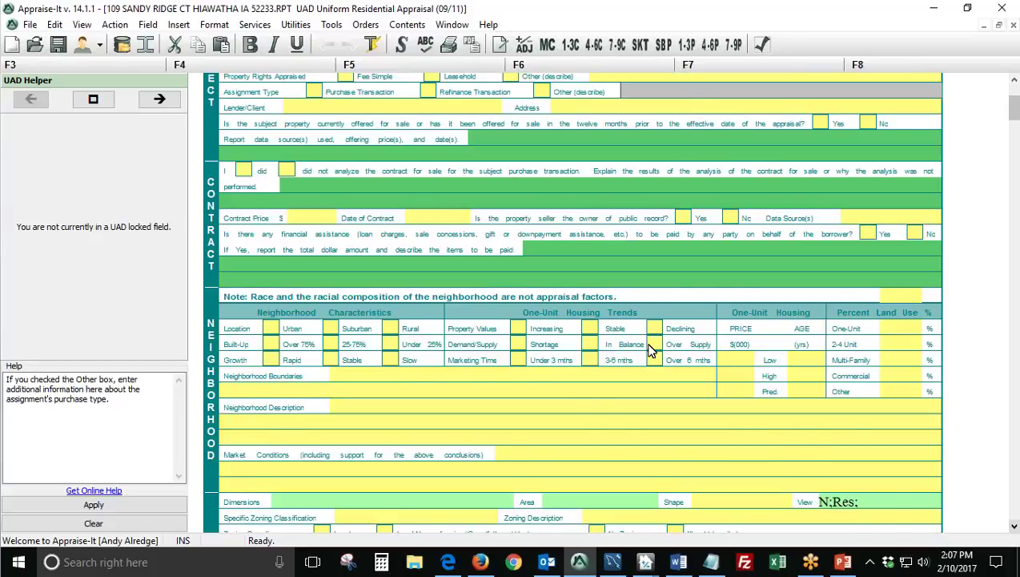
scroll(650, 350, down, 6)
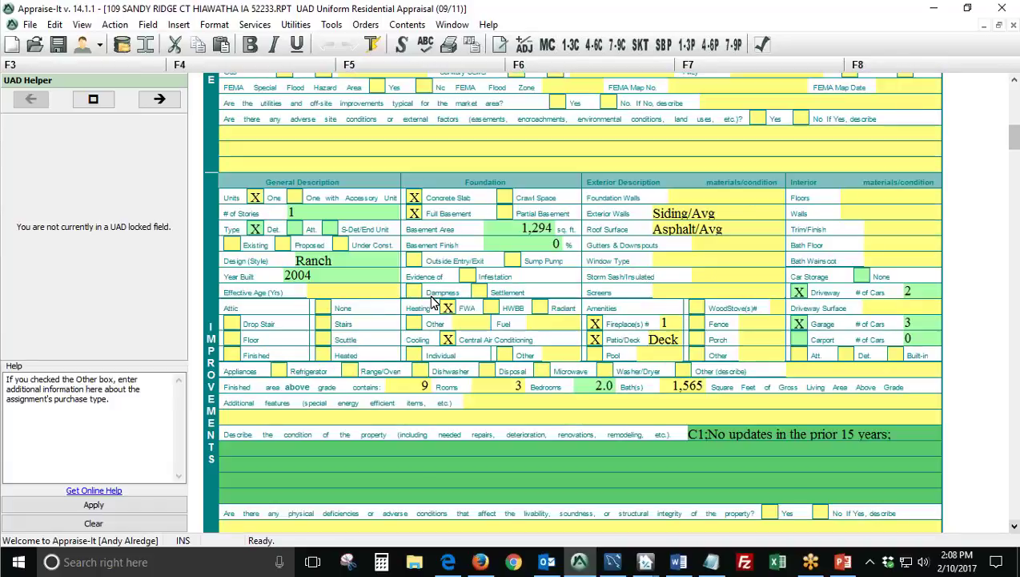
click(730, 220)
click(733, 228)
text(Asphalt/Avg)
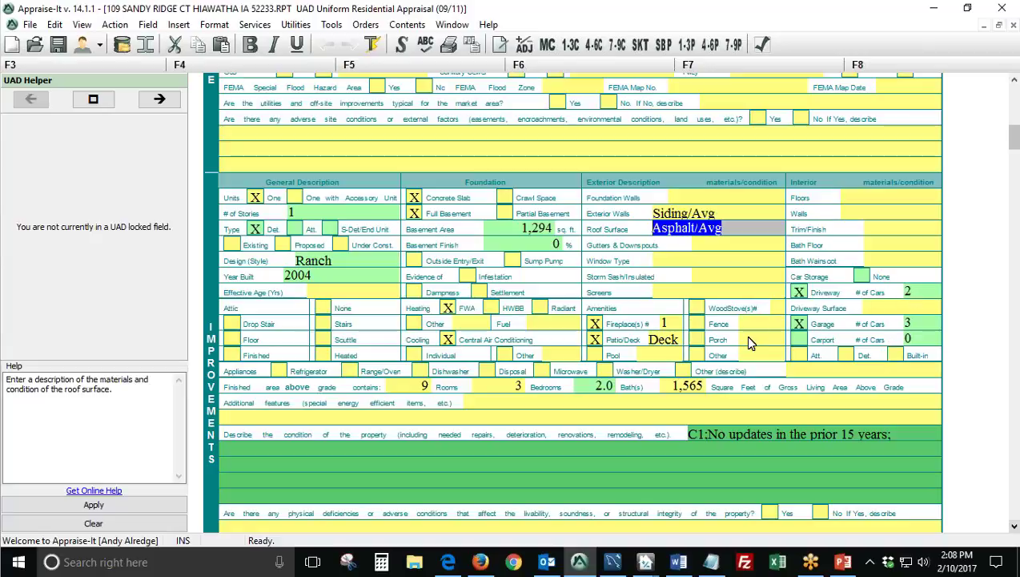
scroll(745, 335, down, 3)
scroll(745, 335, down, 18)
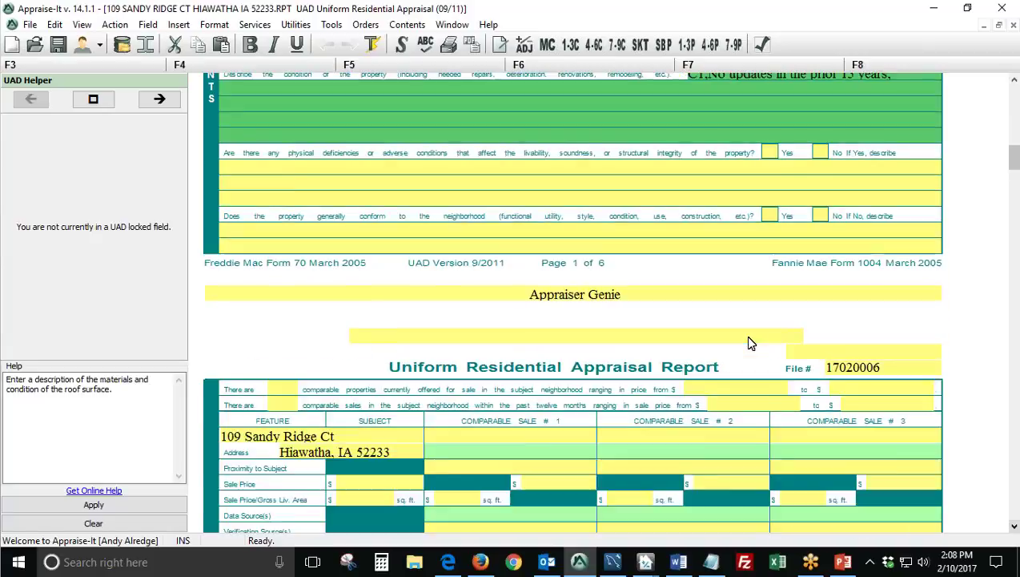
scroll(744, 335, down, 3)
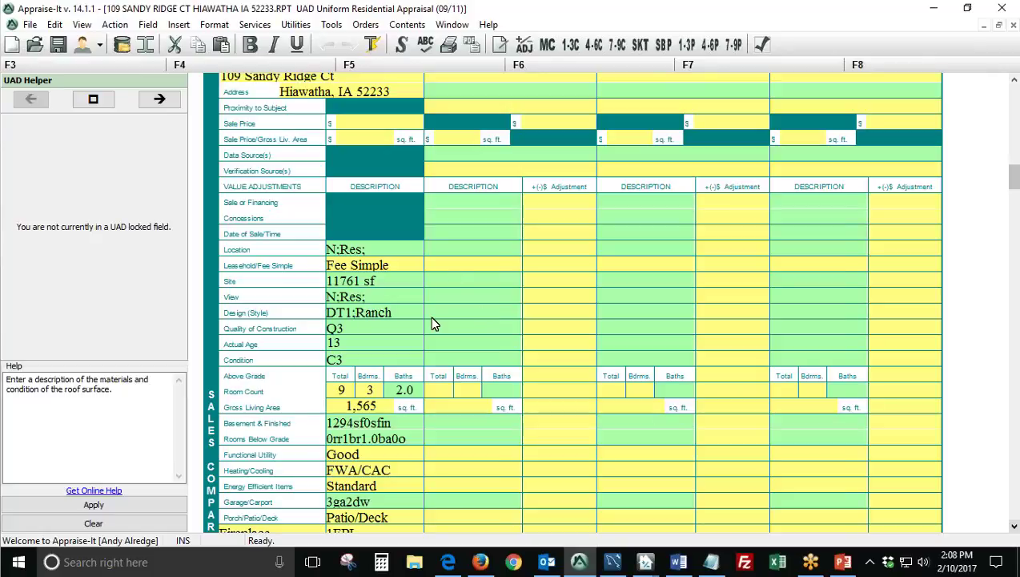
click(404, 276)
click(399, 295)
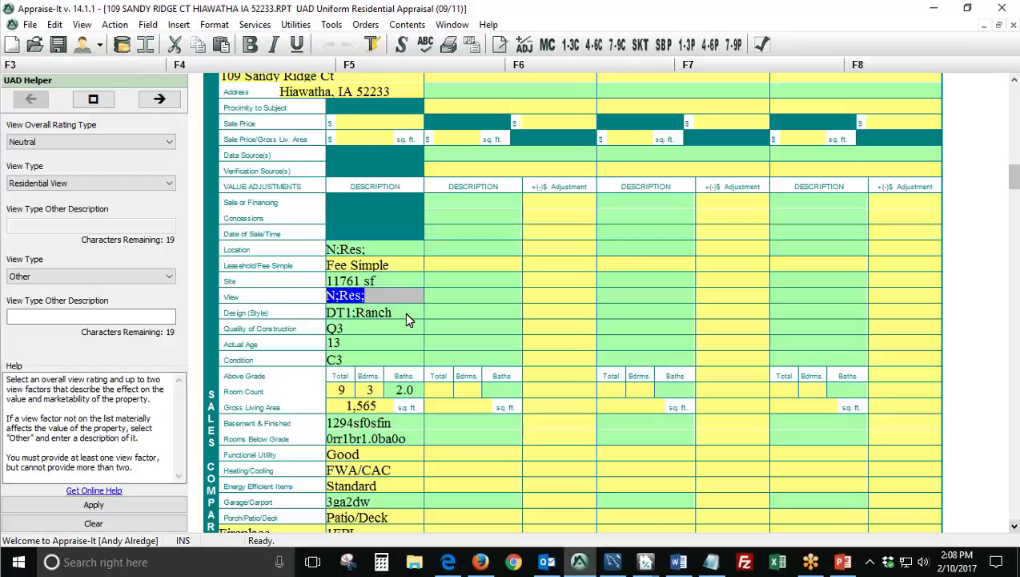
click(407, 313)
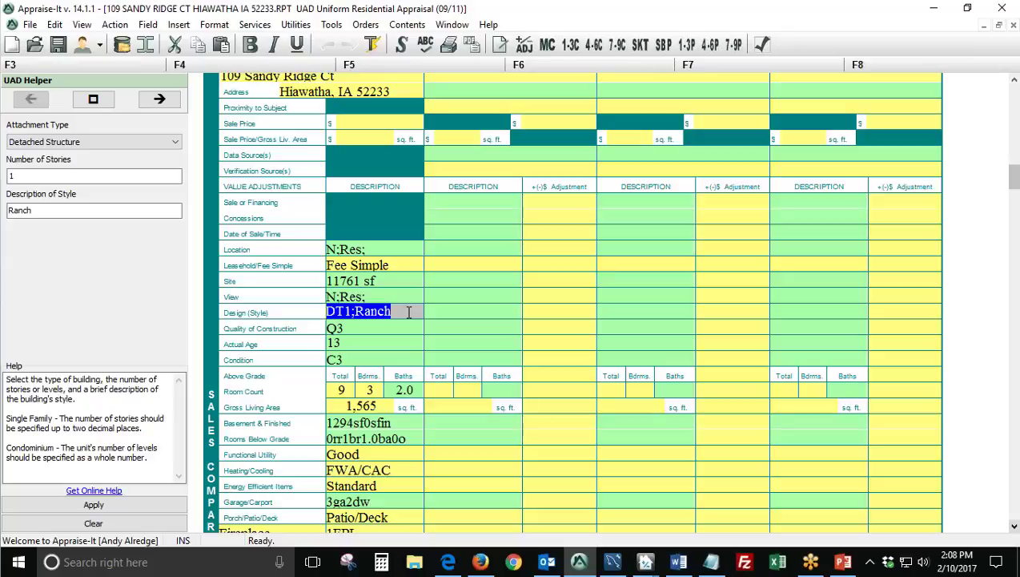
click(402, 302)
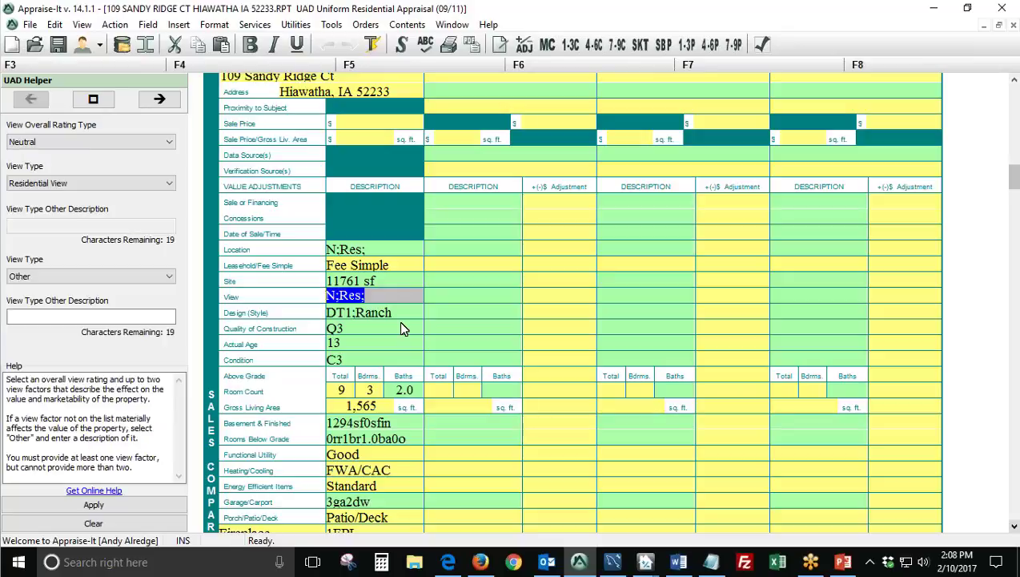
click(399, 321)
click(404, 344)
click(411, 333)
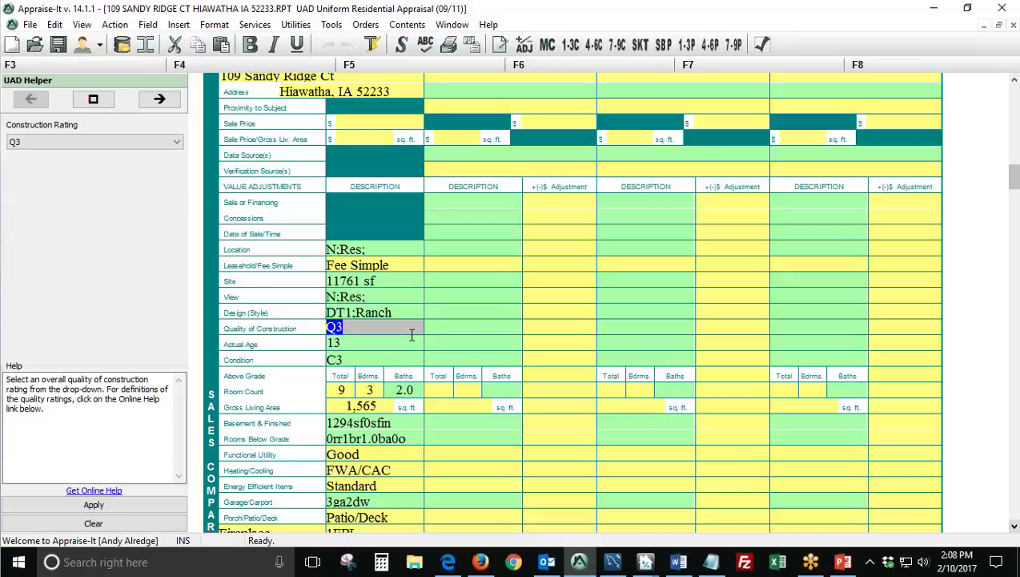
scroll(449, 335, down, 4)
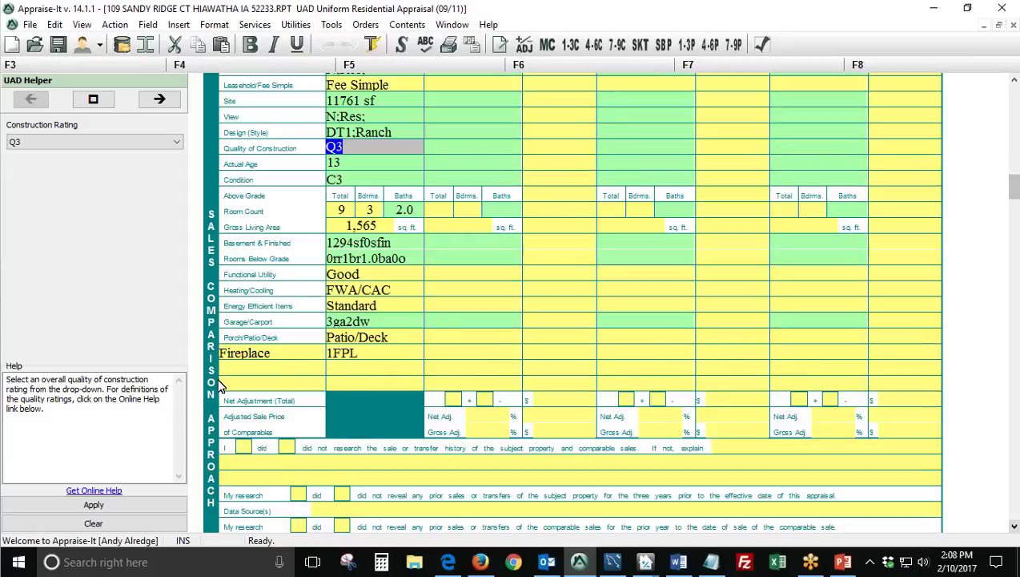
click(289, 358)
click(389, 352)
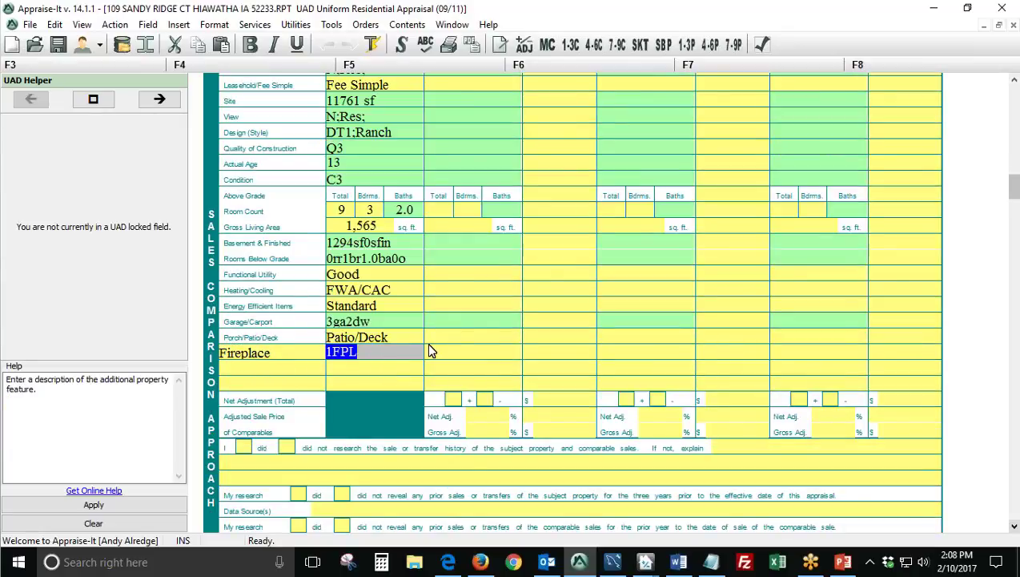
scroll(428, 350, up, 6)
scroll(429, 350, down, 2)
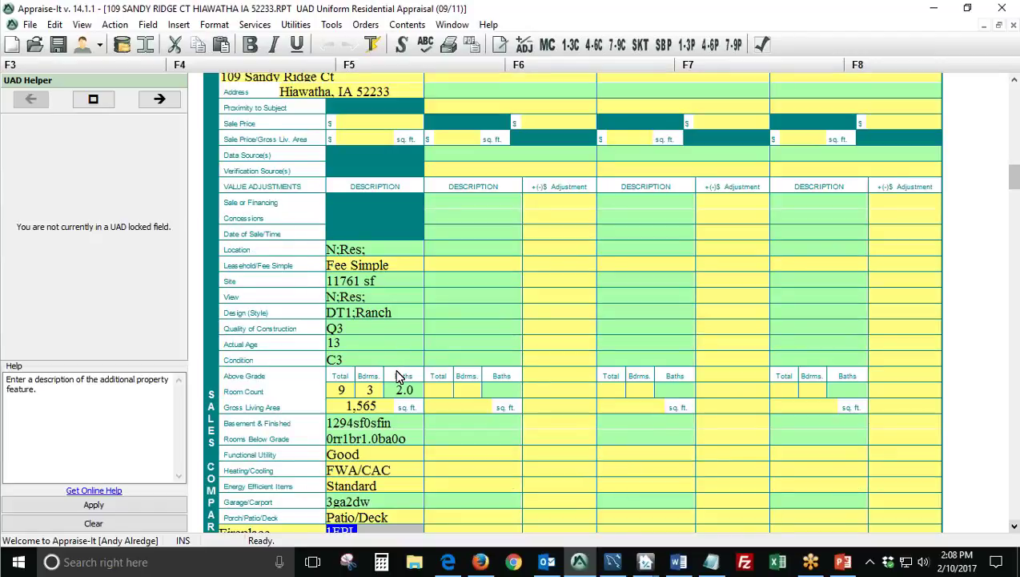
scroll(398, 376, up, 20)
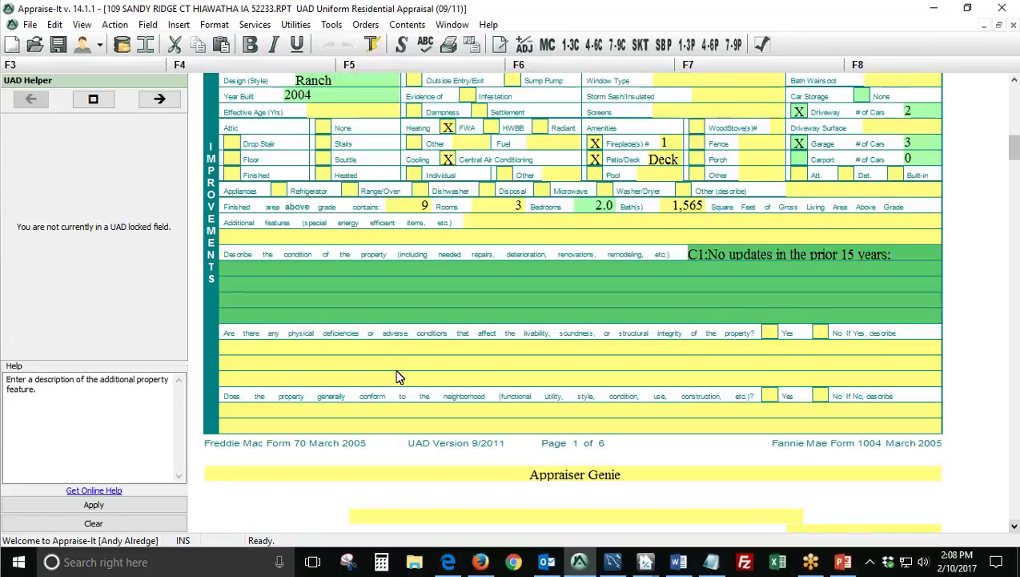
scroll(538, 337, up, 10)
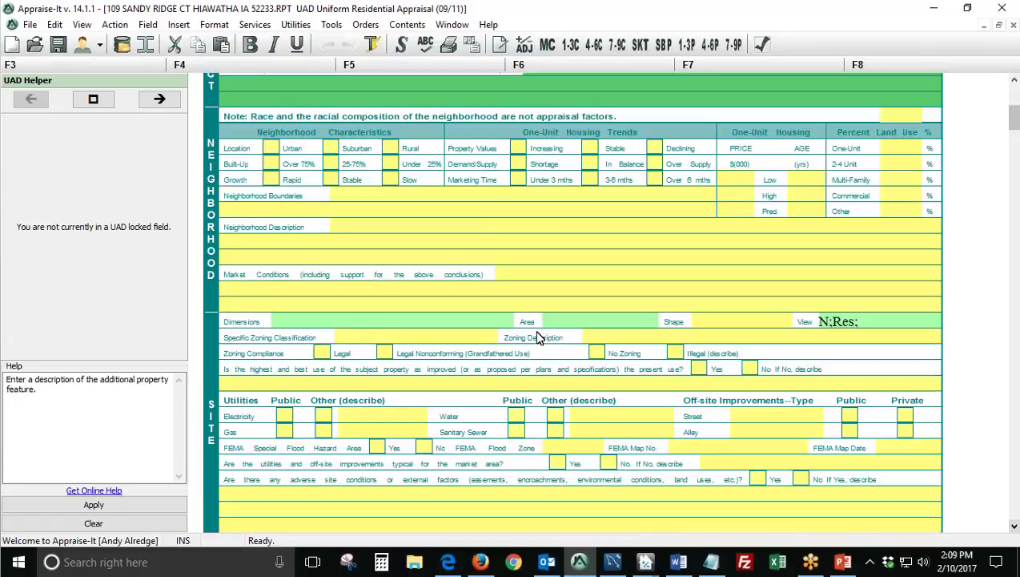
Export the report to Appraiser Genie Cloud from the Services menu.
scroll(538, 337, up, 5)
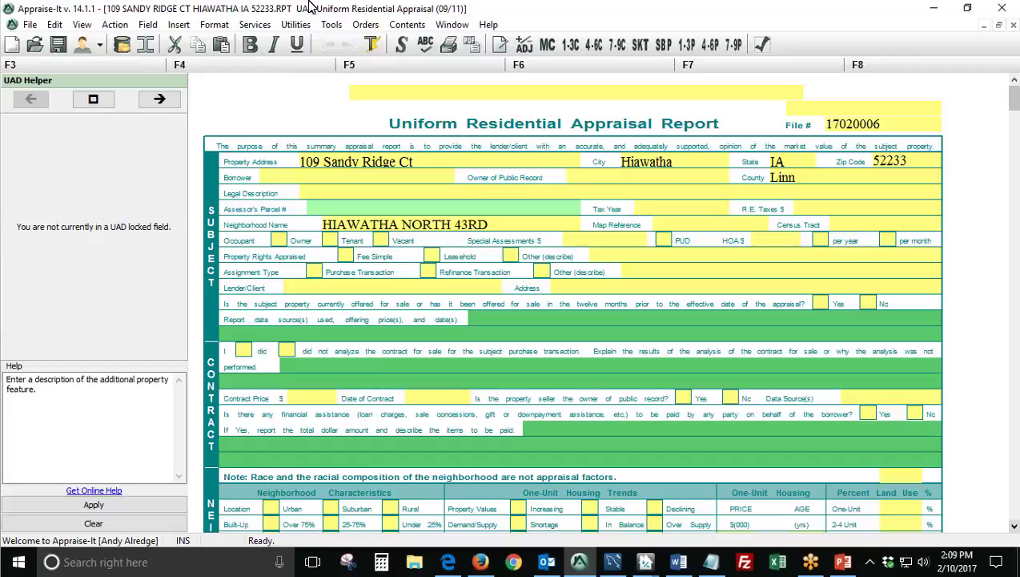
click(256, 25)
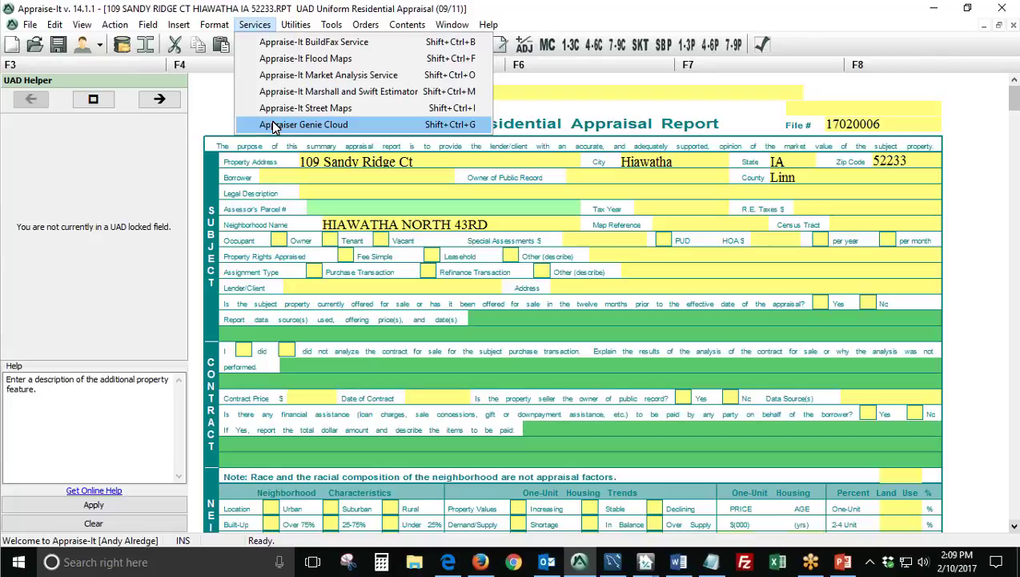
click(358, 128)
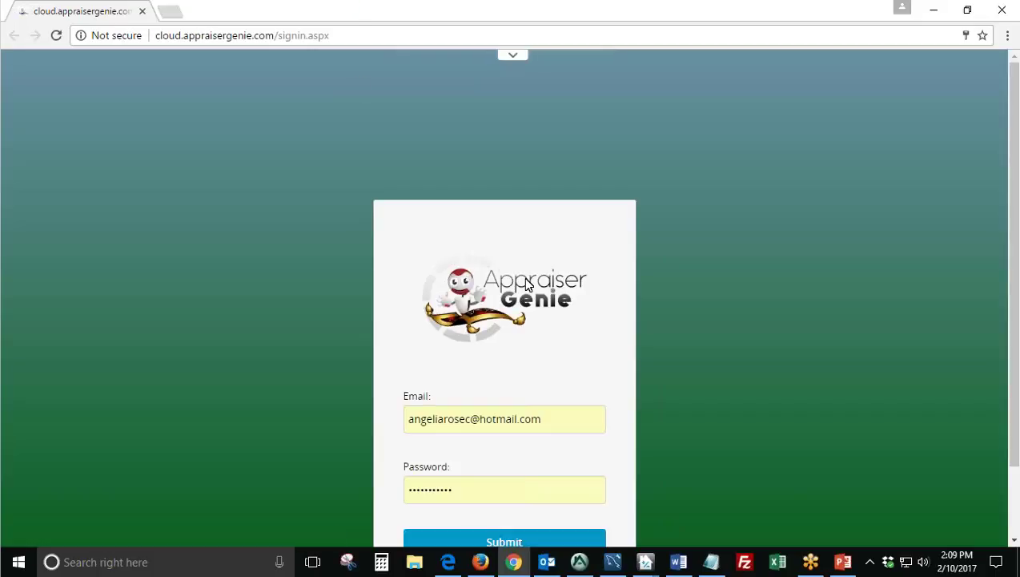
Sign in to Appraiser Genie using the autofilled account e-mail and password.
scroll(396, 282, down, 1)
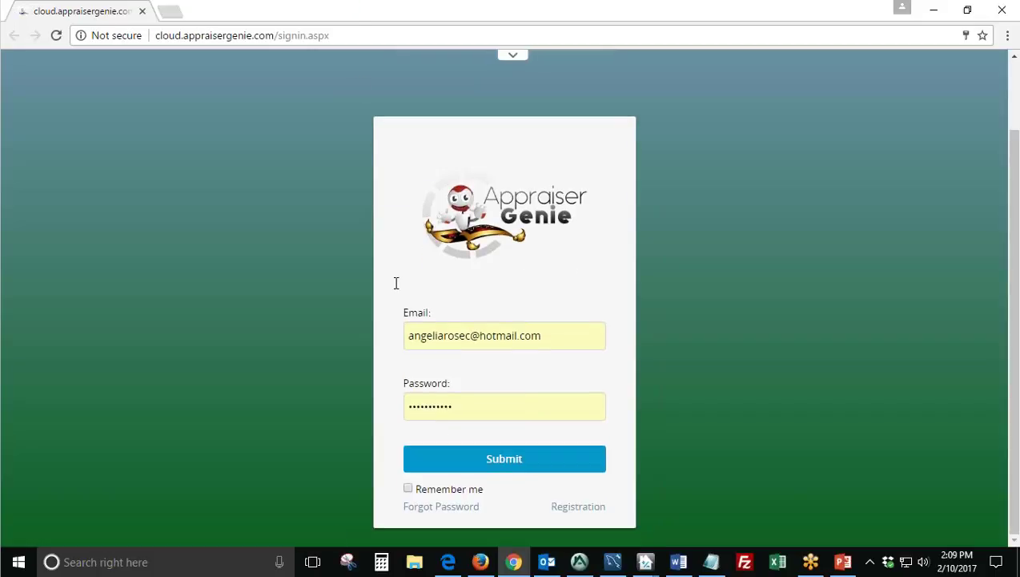
click(553, 332)
click(525, 399)
click(612, 480)
click(558, 341)
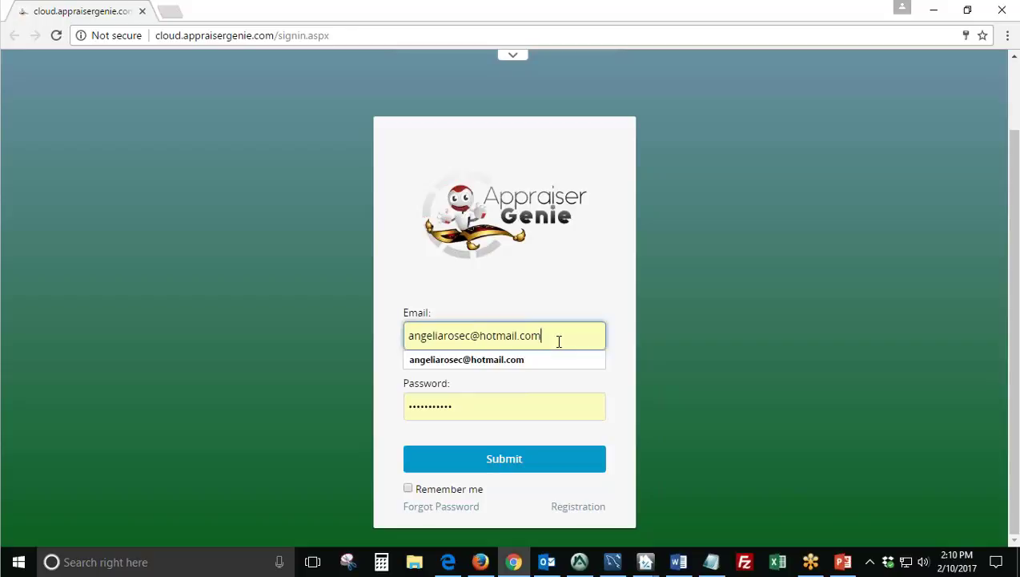
click(503, 406)
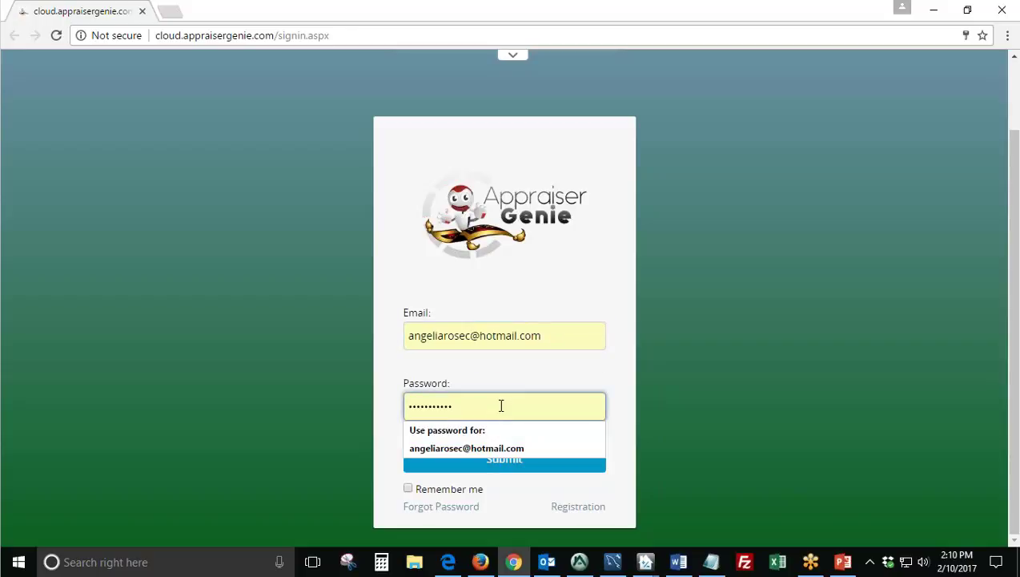
click(538, 294)
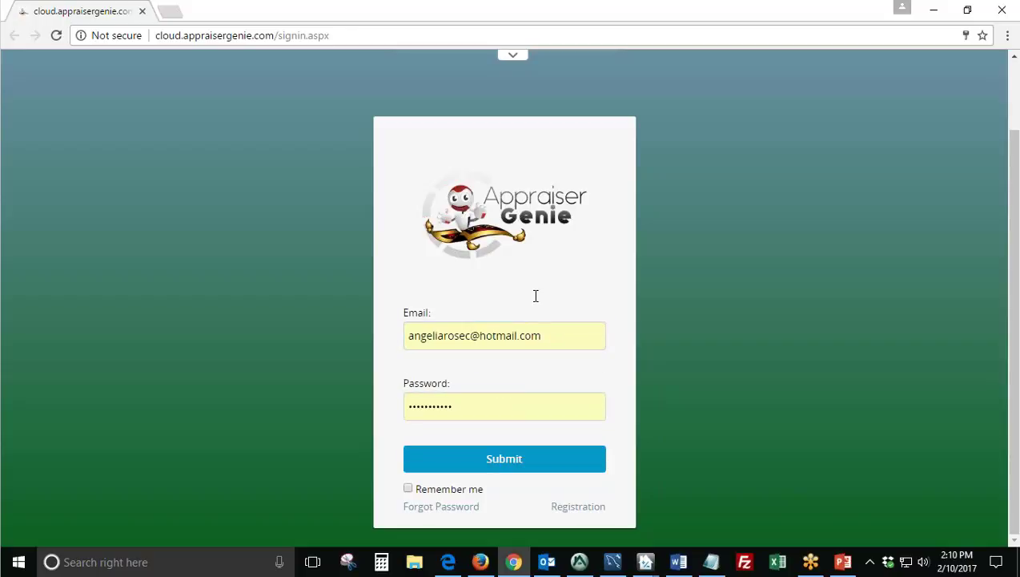
click(463, 463)
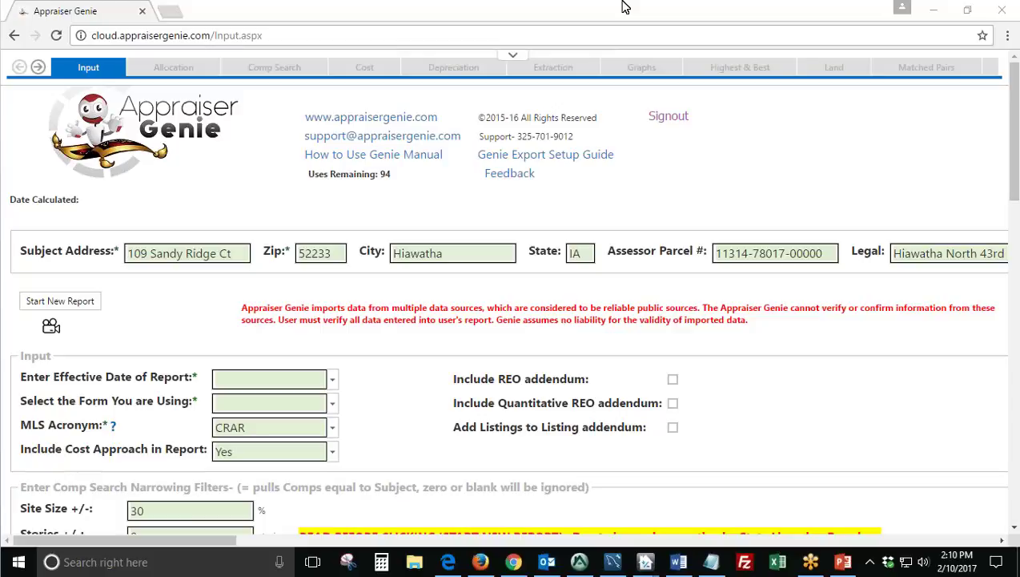
Bring the browser forward and scroll the section tabs to show Reconcile, Regression, SideBySide and Trends.
click(330, 11)
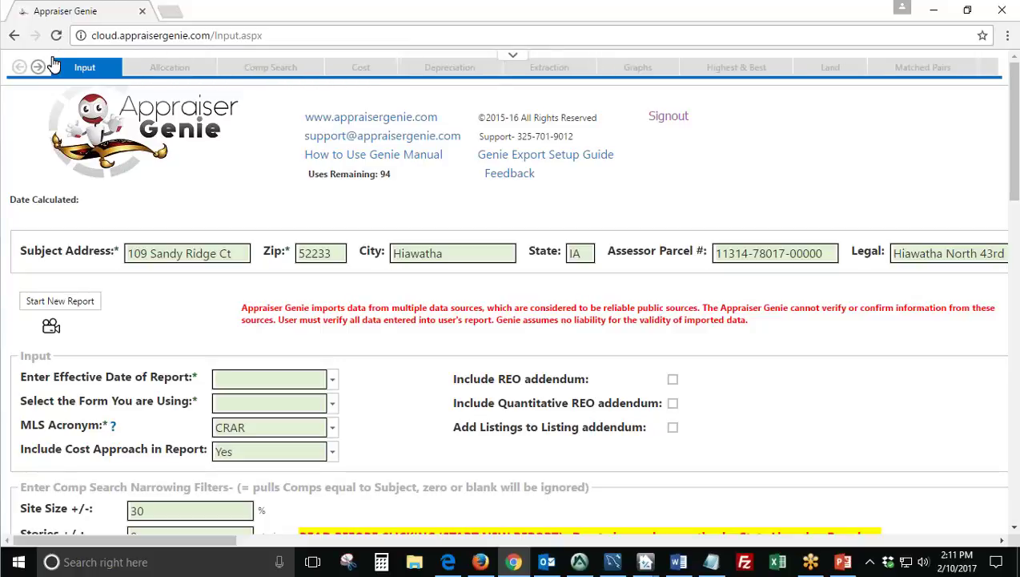
mouse_move(52, 60)
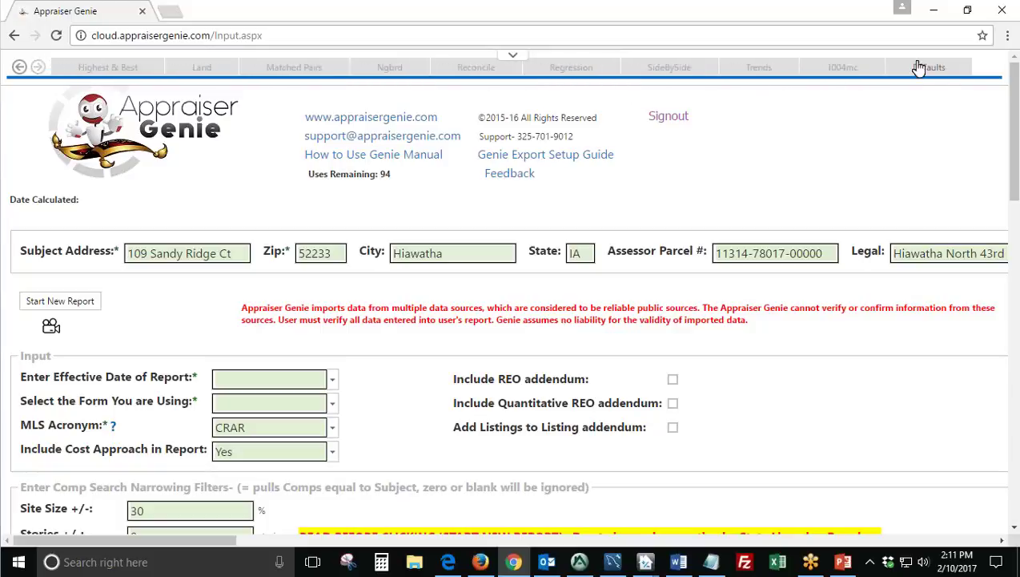
click(931, 71)
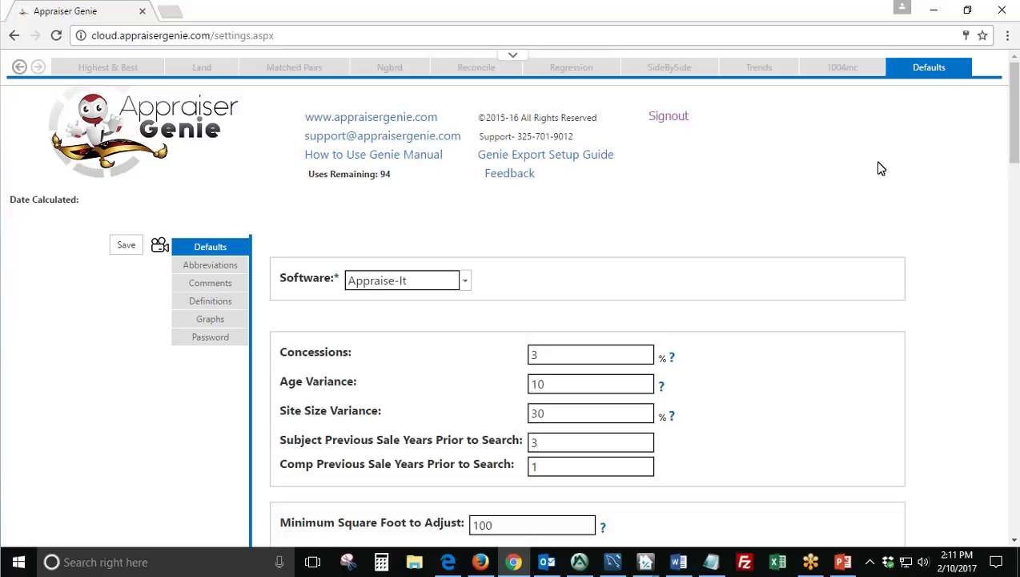
click(468, 282)
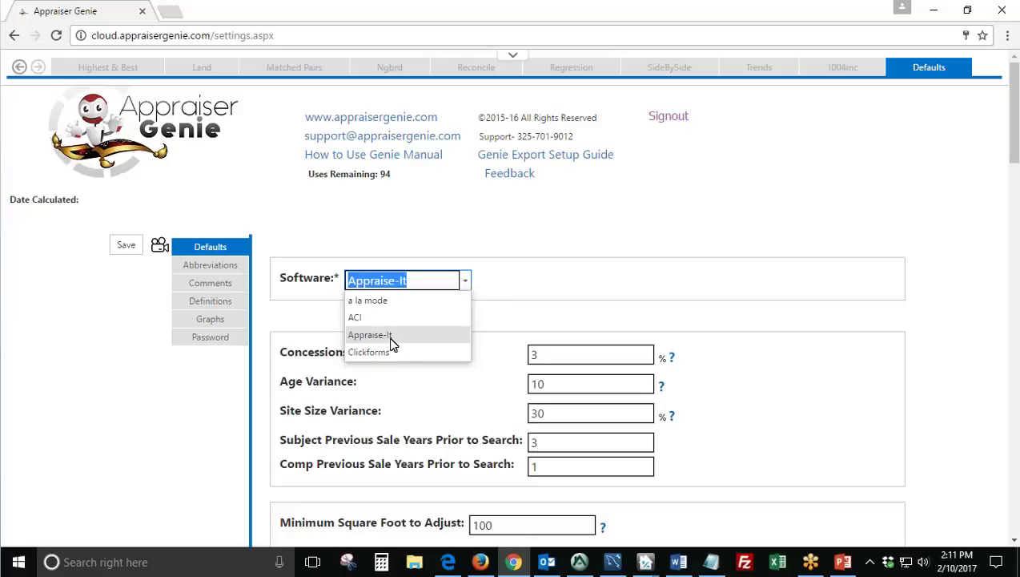
click(536, 307)
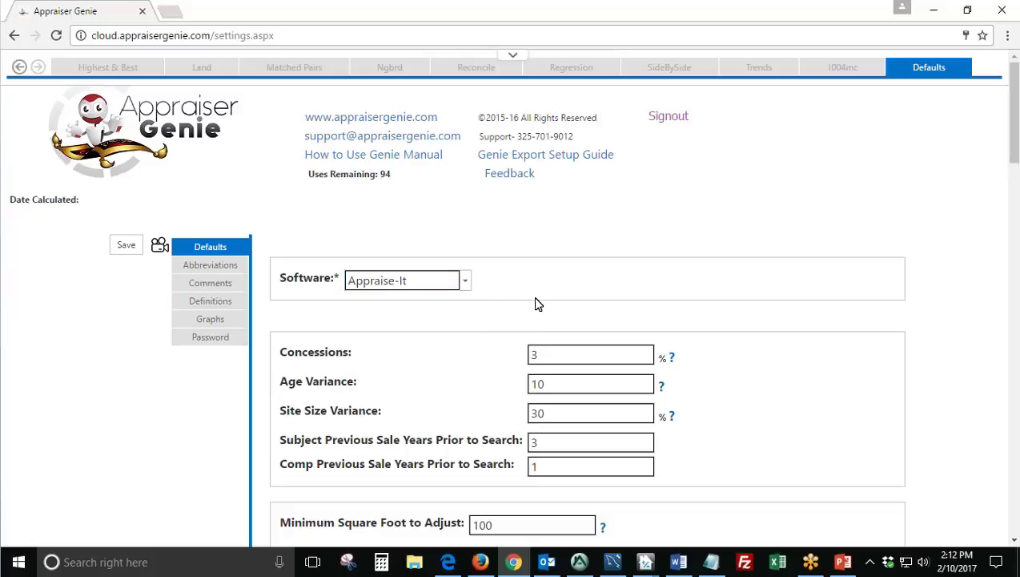
scroll(537, 304, down, 2)
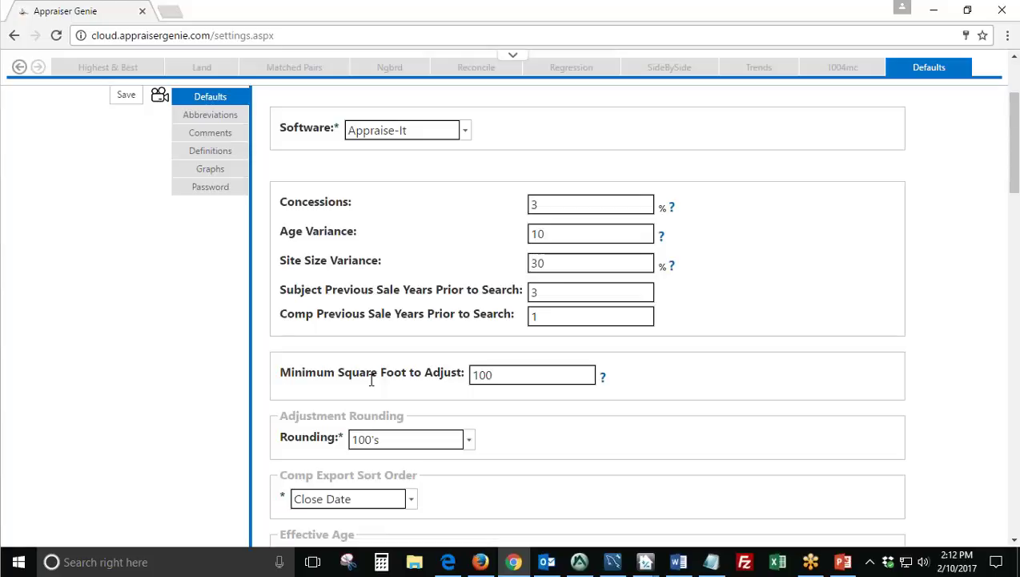
drag(364, 202, 283, 200)
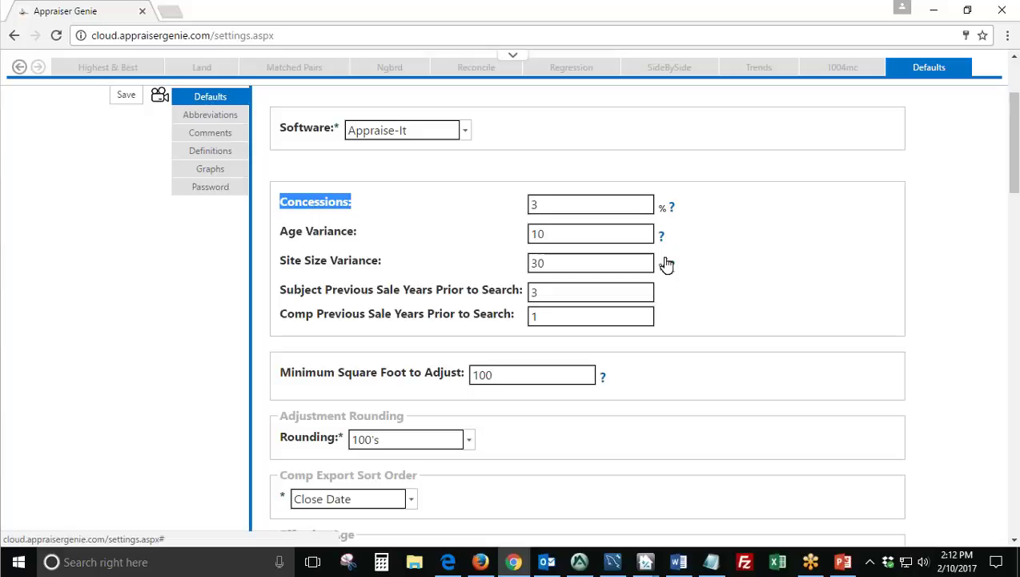
click(671, 208)
scroll(698, 311, down, 2)
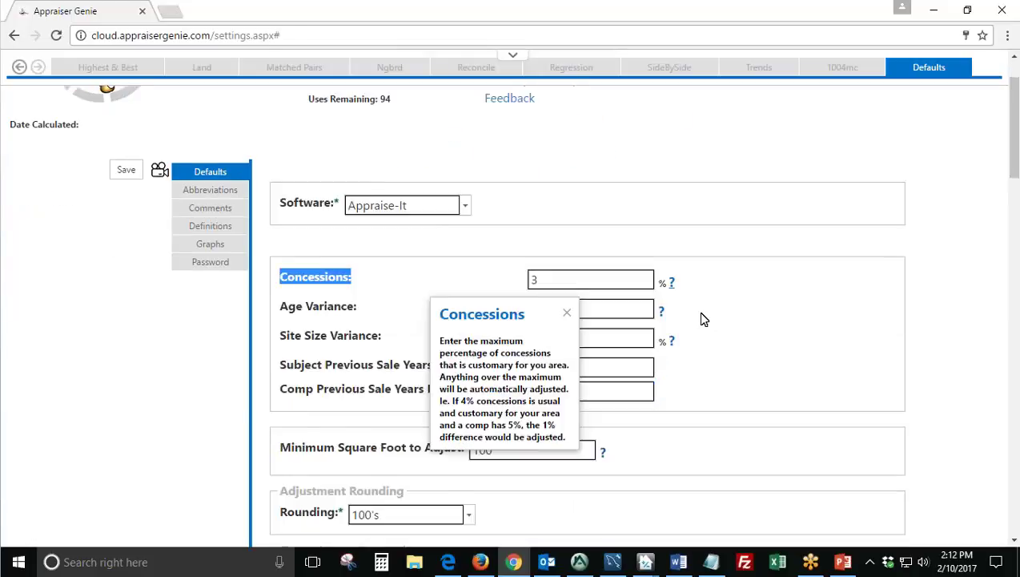
drag(658, 233, 750, 207)
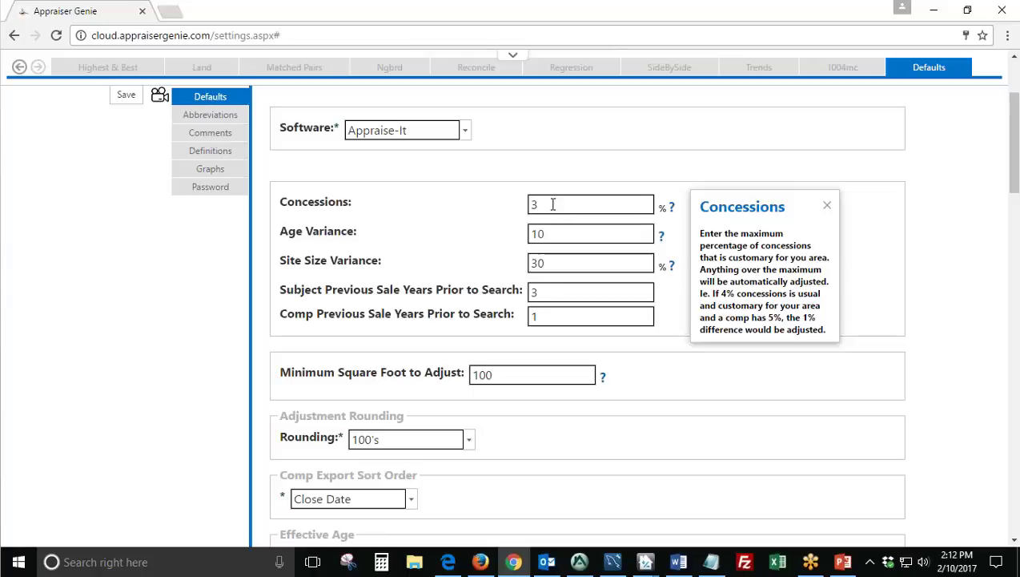
drag(549, 204, 529, 204)
text(0)
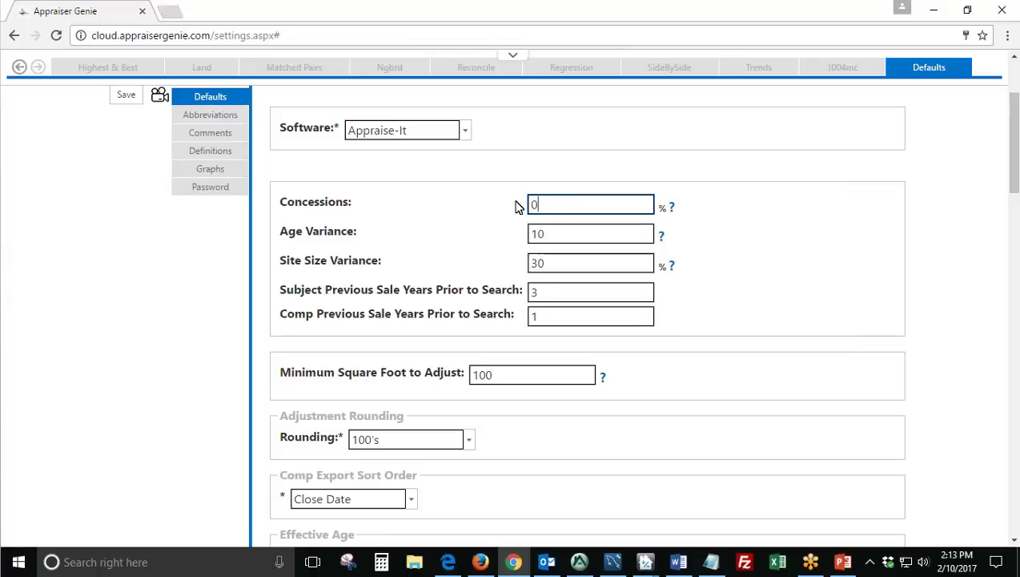
key(BackSpace)
text(3)
drag(360, 234, 311, 240)
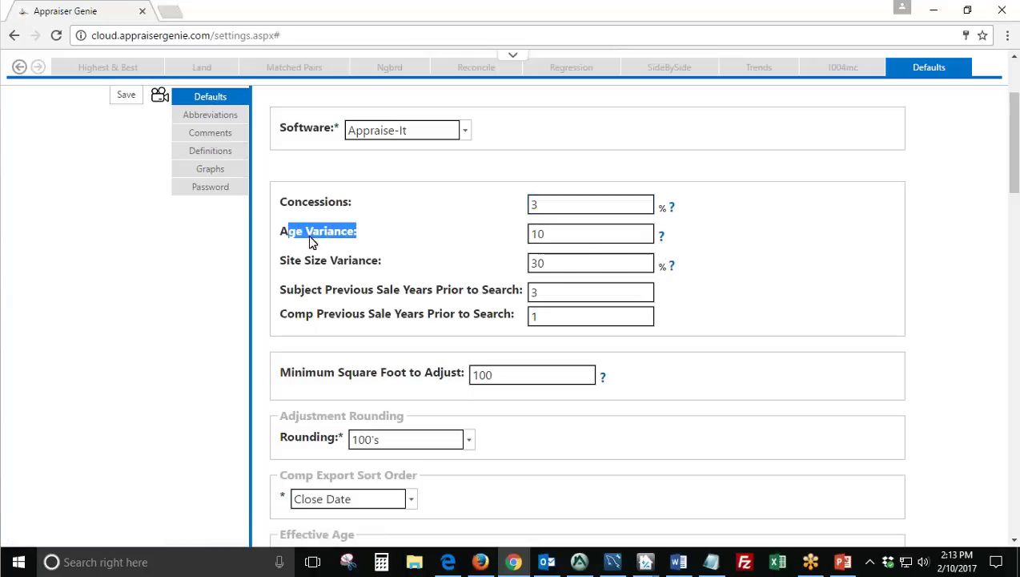
click(408, 242)
click(565, 237)
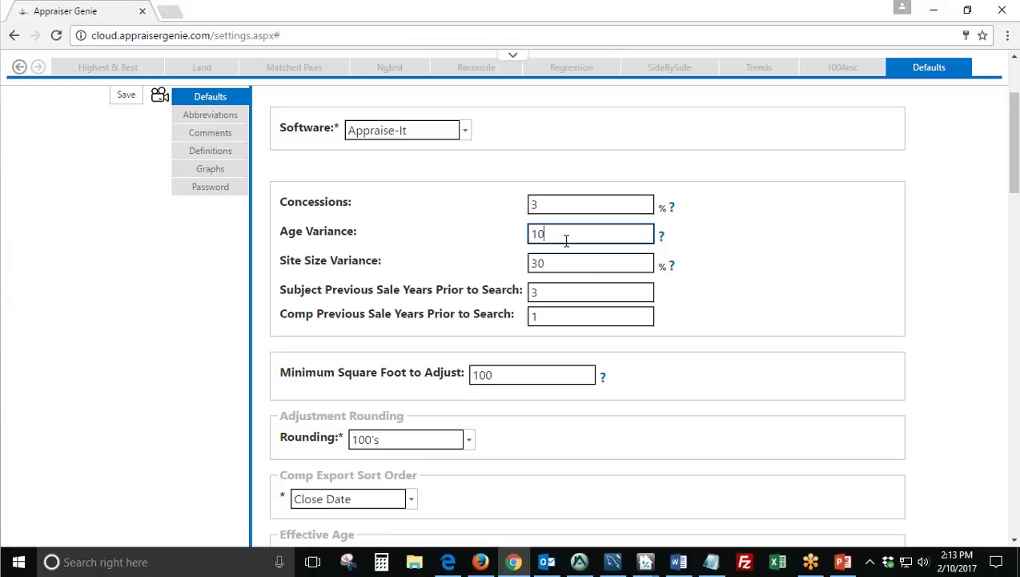
Change the Age Variance default from 10 to 0.
key(BackSpace)
key(BackSpace)
text(0)
click(474, 243)
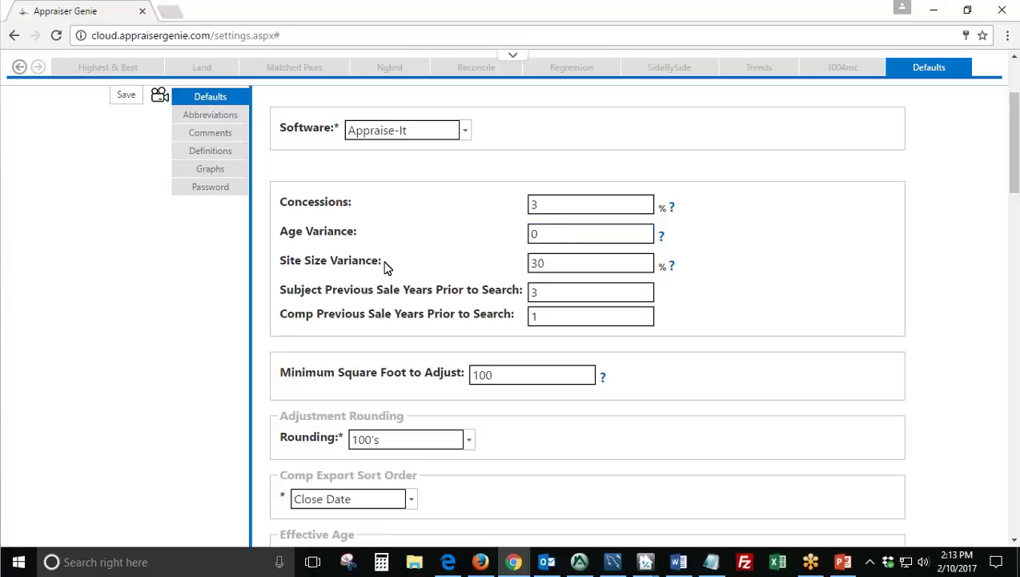
Leave Site Size Variance at 30 after briefly trying 0.
drag(385, 267, 280, 265)
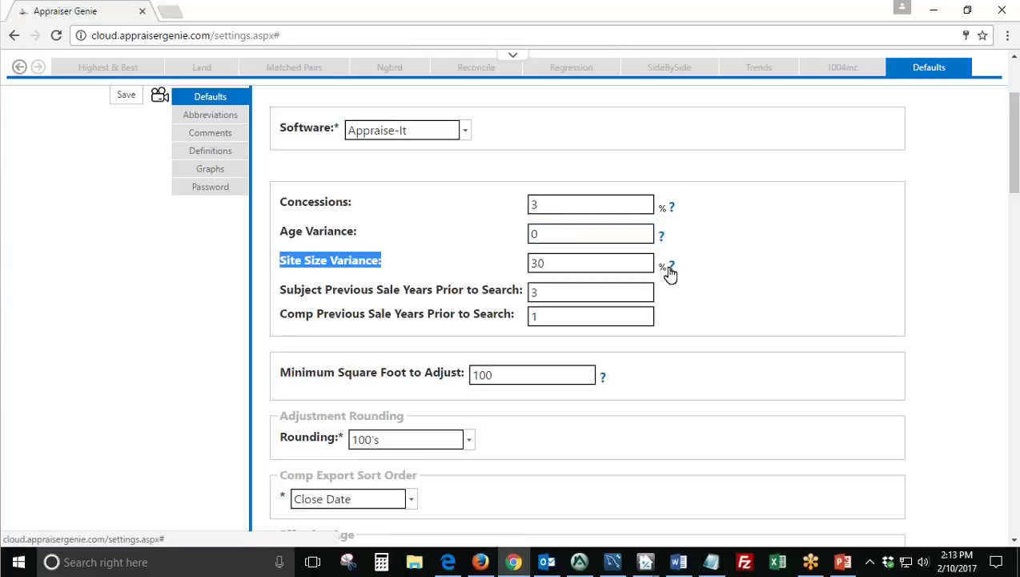
click(615, 267)
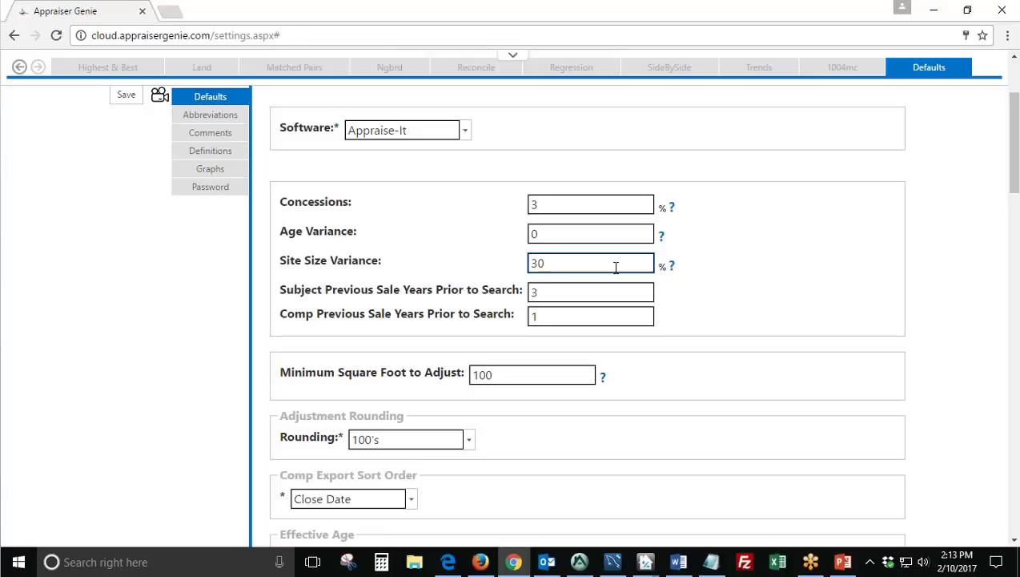
key(BackSpace)
key(BackSpace)
text(0)
key(BackSpace)
text(30)
Look over the Subject and Comp previous sale years settings without changing them.
drag(285, 290, 506, 297)
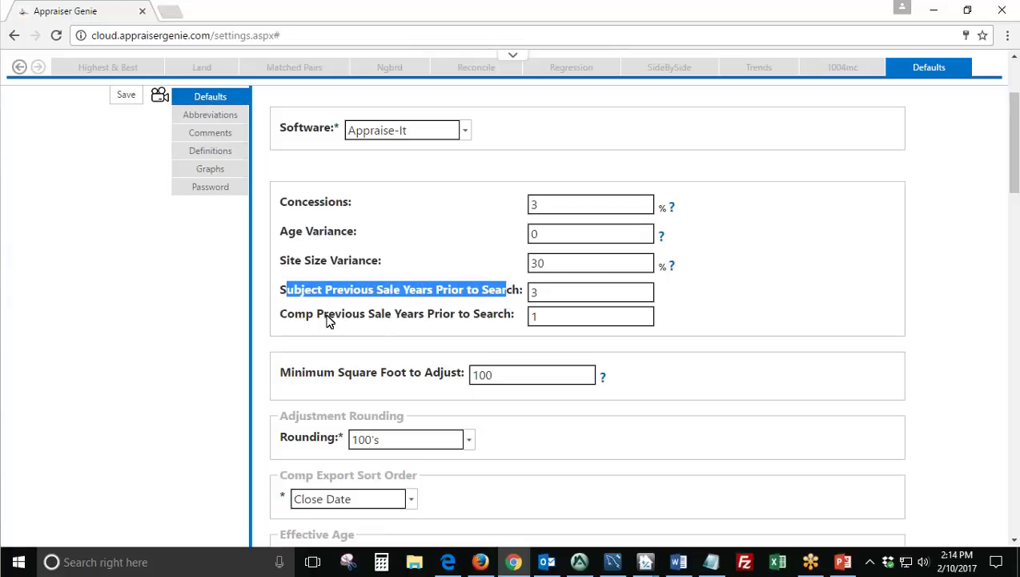
drag(295, 320, 499, 324)
click(545, 290)
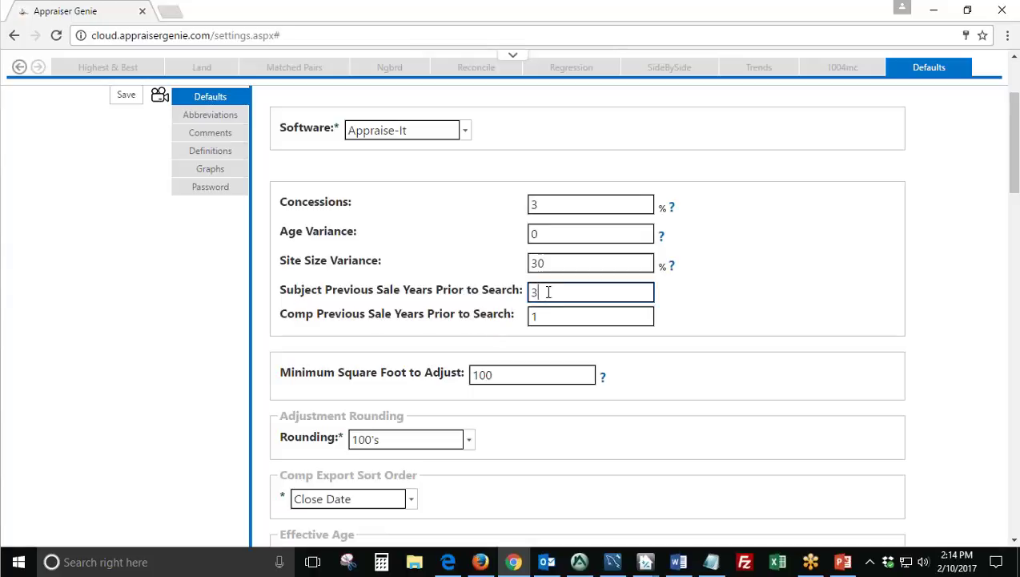
click(545, 317)
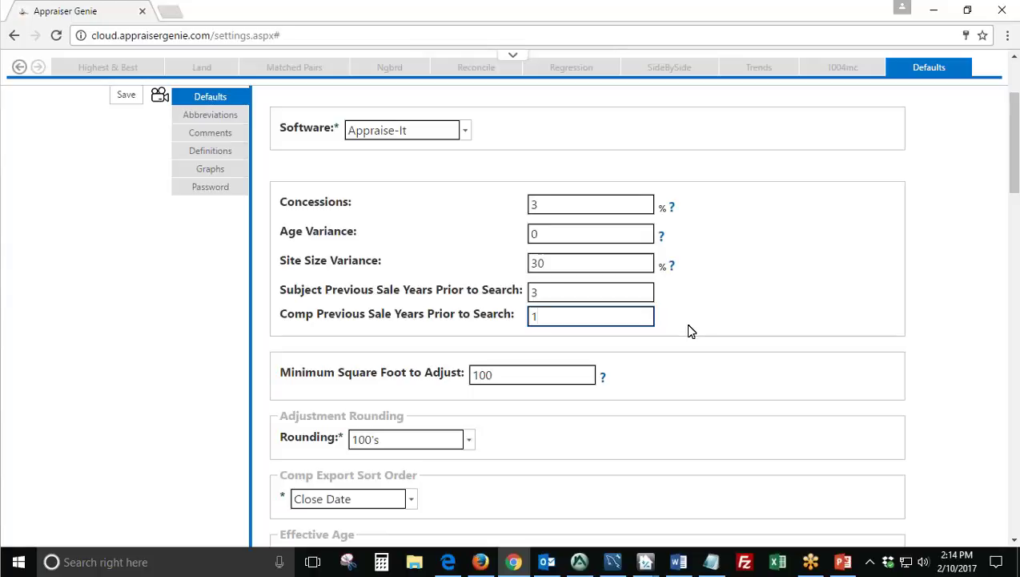
double_click(553, 315)
click(682, 315)
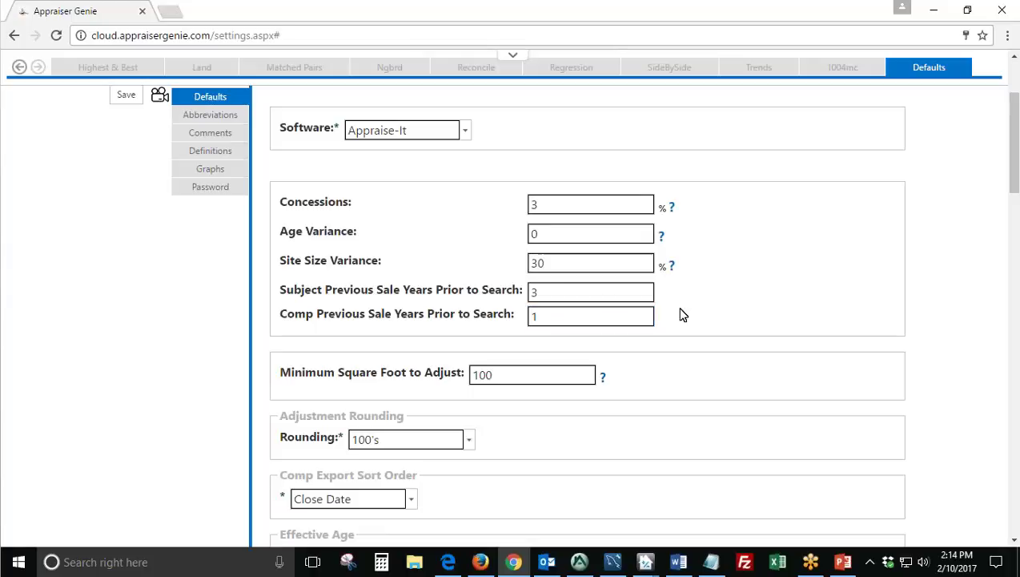
scroll(695, 318, down, 2)
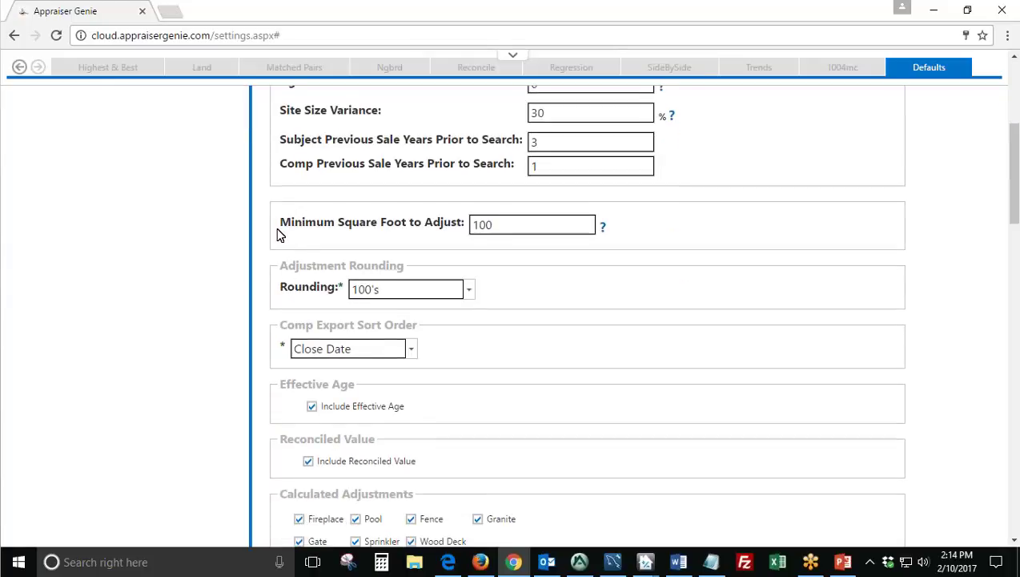
triple_click(461, 224)
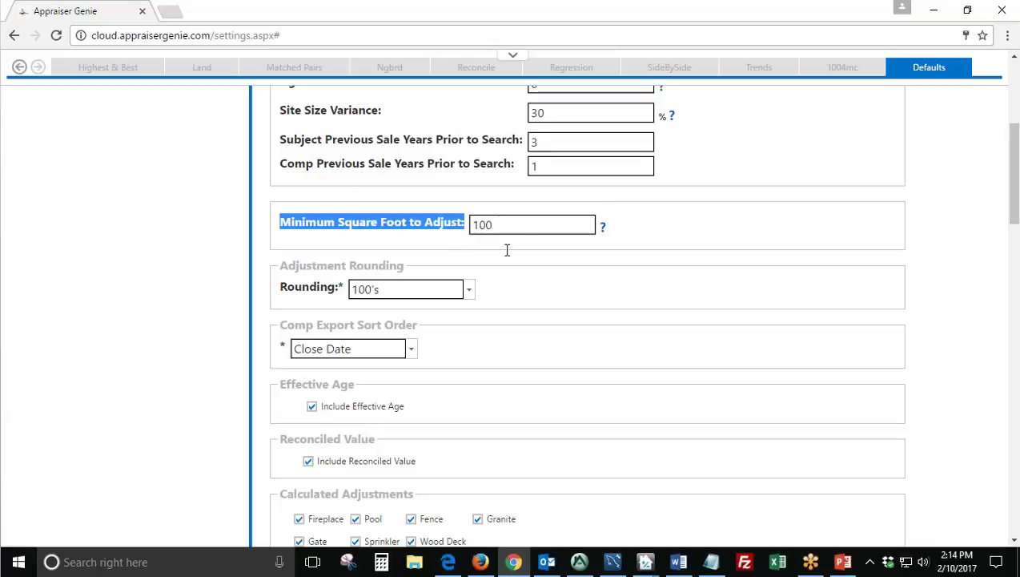
click(522, 226)
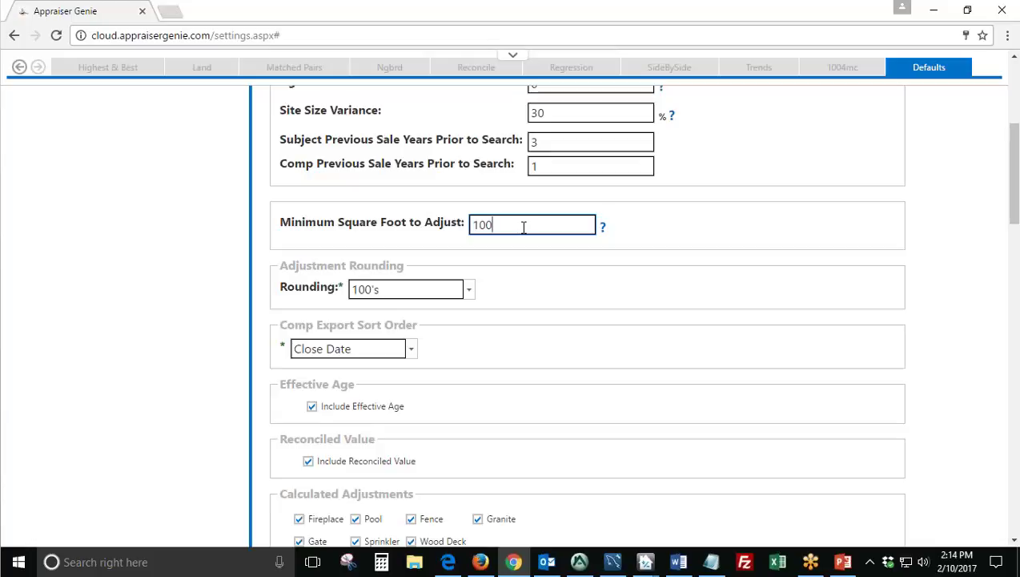
key(BackSpace)
key(BackSpace)
key(BackSpace)
text(50)
key(BackSpace)
key(BackSpace)
text(100)
click(521, 304)
drag(404, 265, 268, 269)
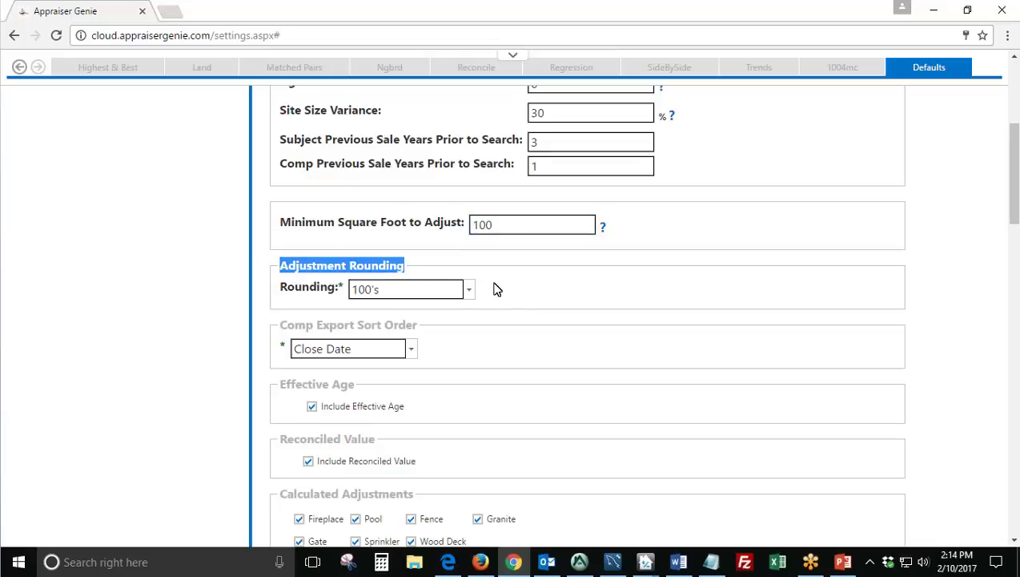
click(468, 290)
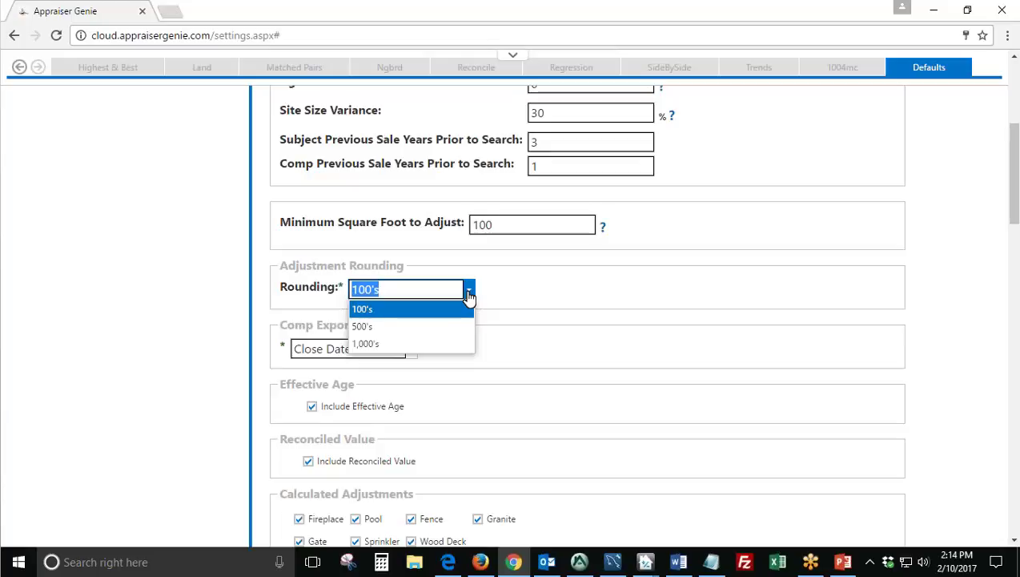
click(398, 314)
click(444, 19)
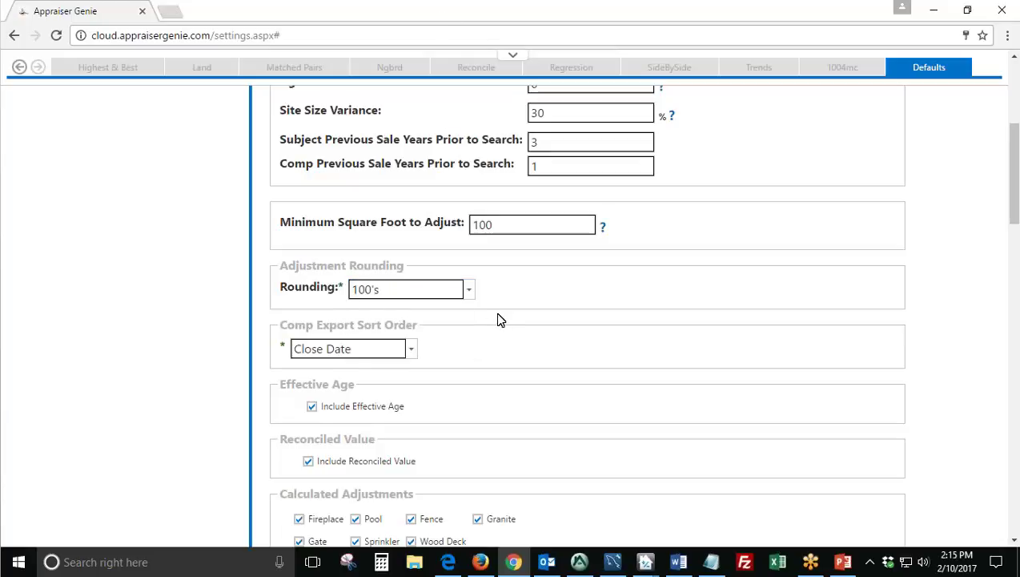
scroll(412, 233, down, 1)
drag(416, 250, 285, 250)
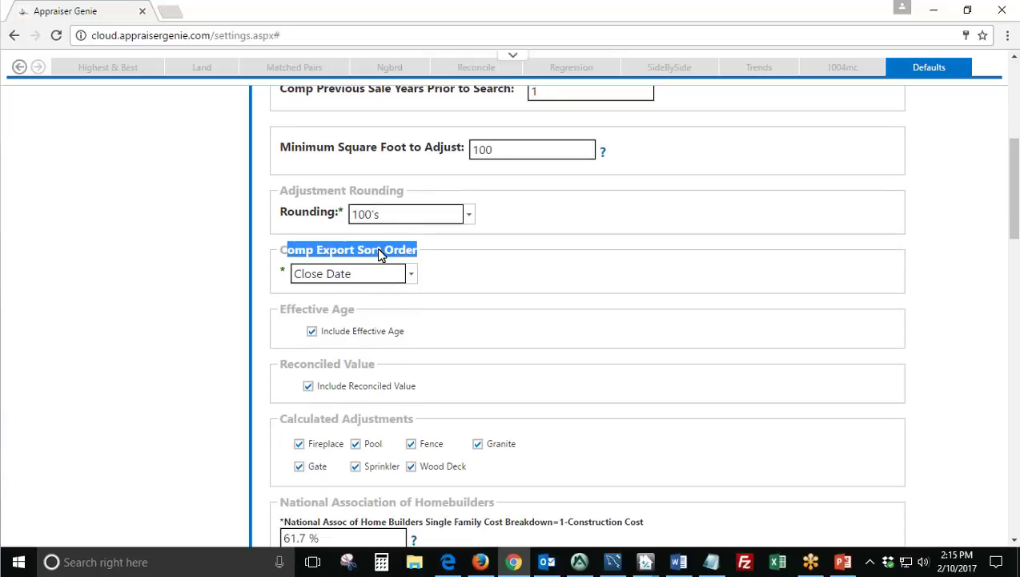
click(410, 274)
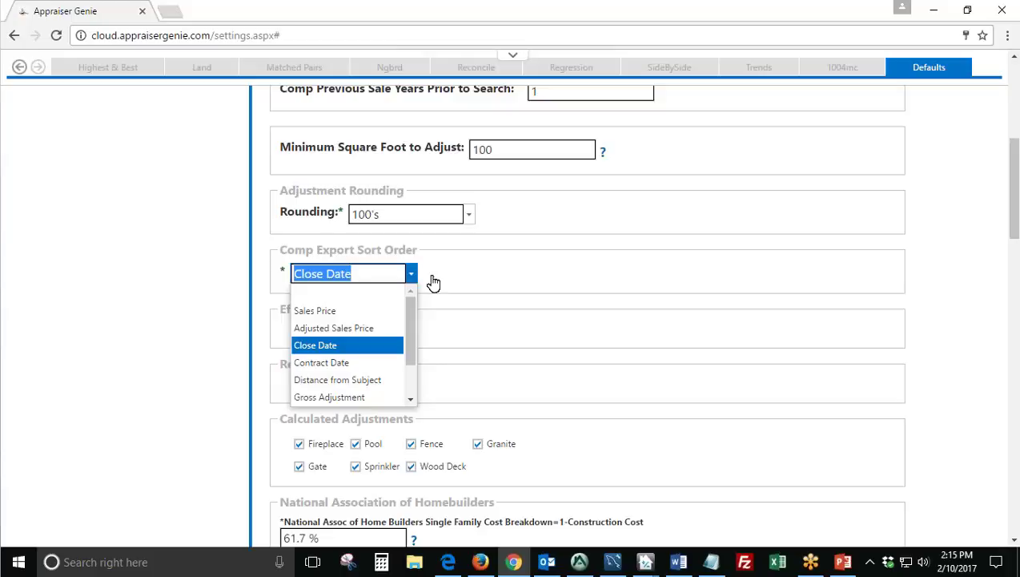
scroll(360, 316, down, 1)
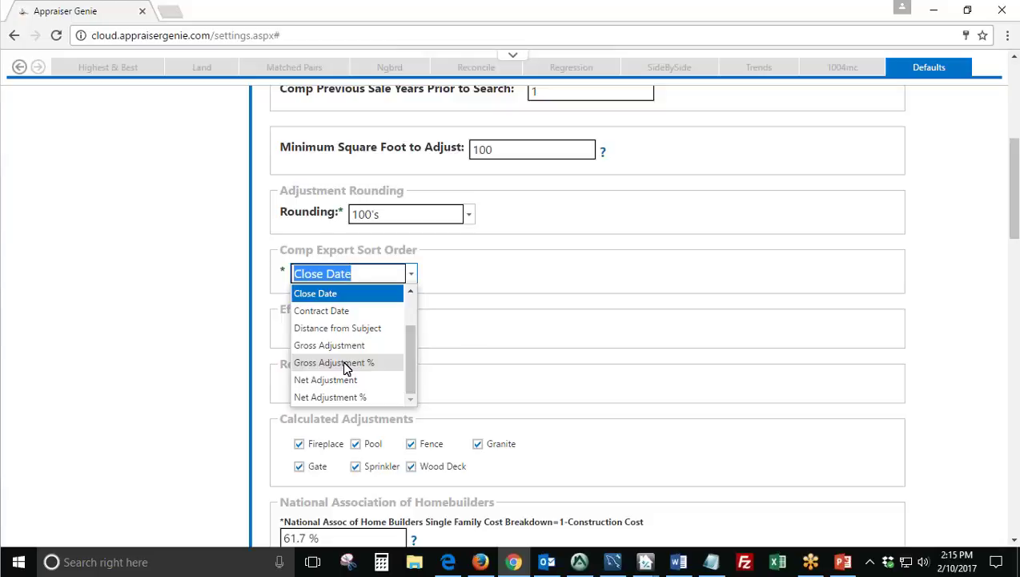
scroll(362, 362, up, 1)
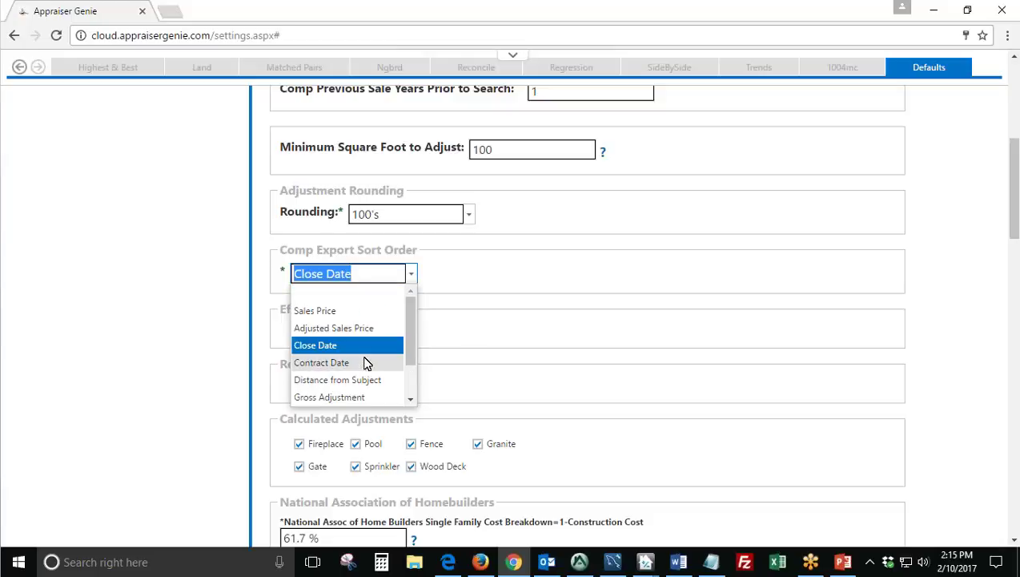
click(336, 347)
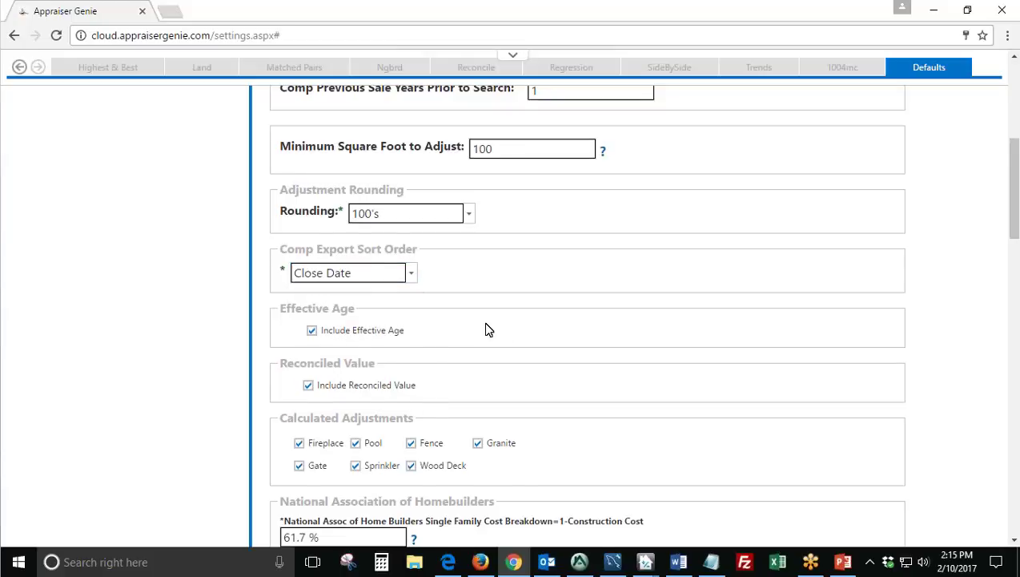
scroll(486, 328, down, 1)
drag(354, 234, 277, 236)
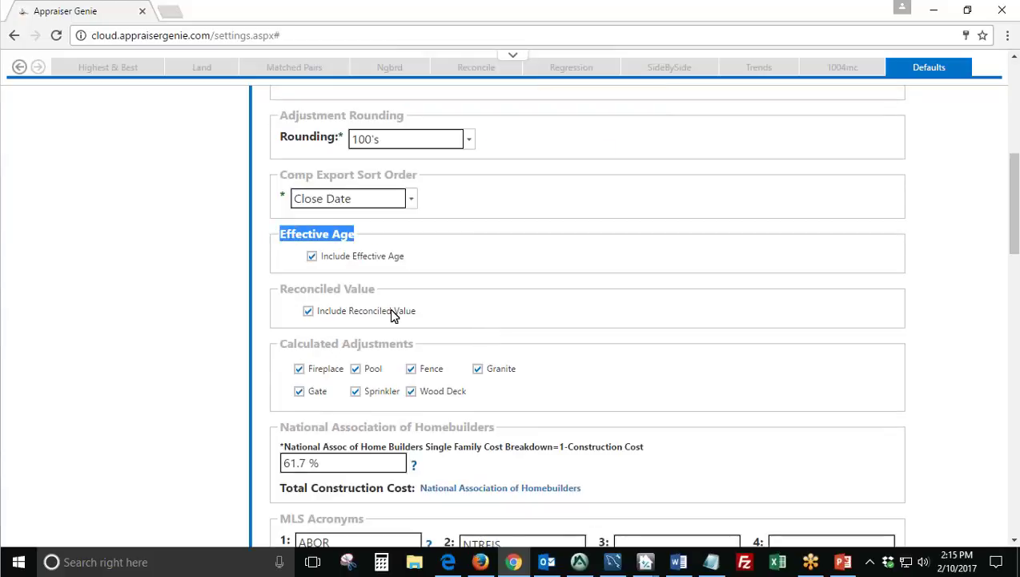
drag(375, 292, 275, 294)
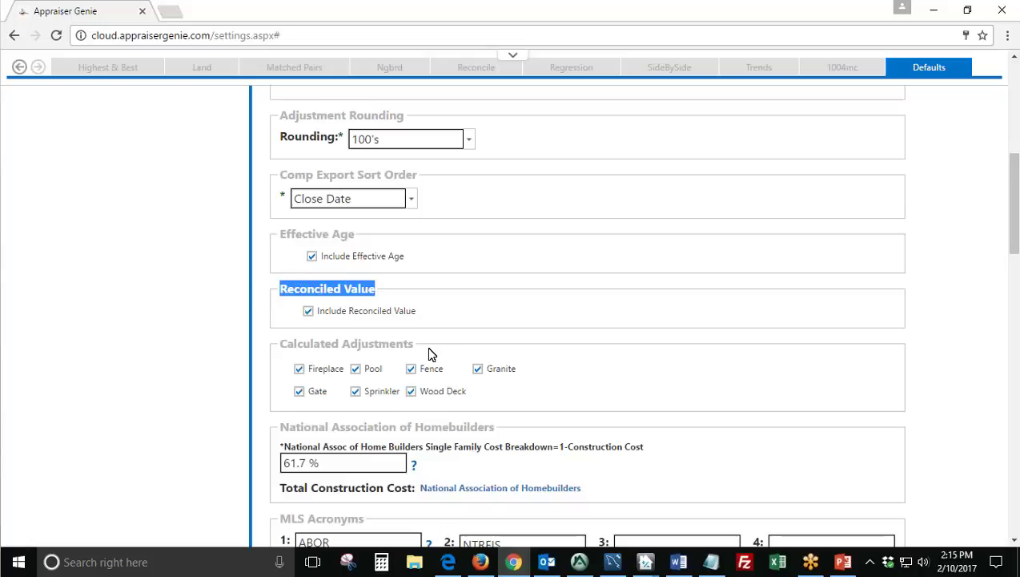
drag(427, 347, 426, 342)
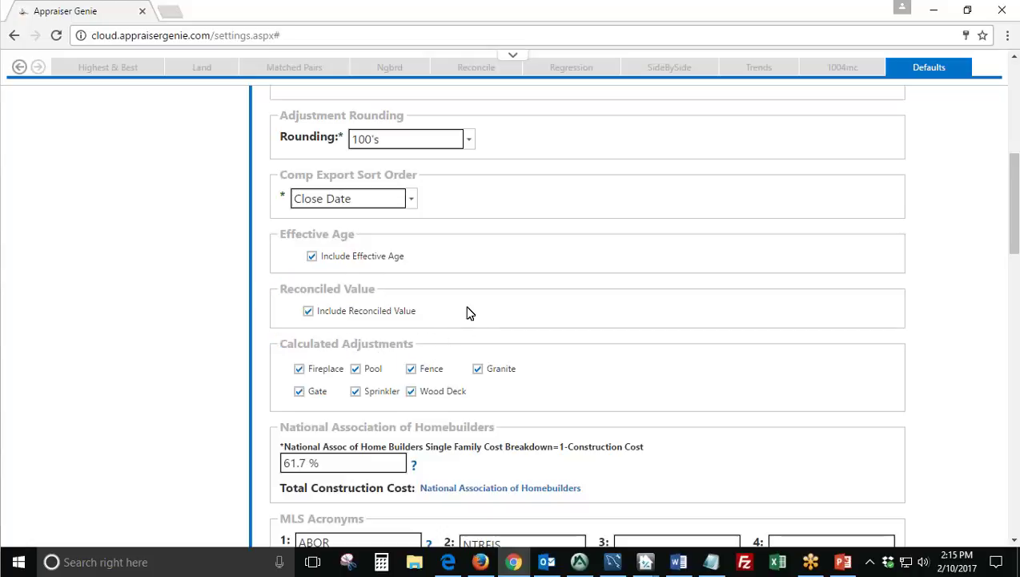
click(357, 393)
click(297, 396)
click(356, 396)
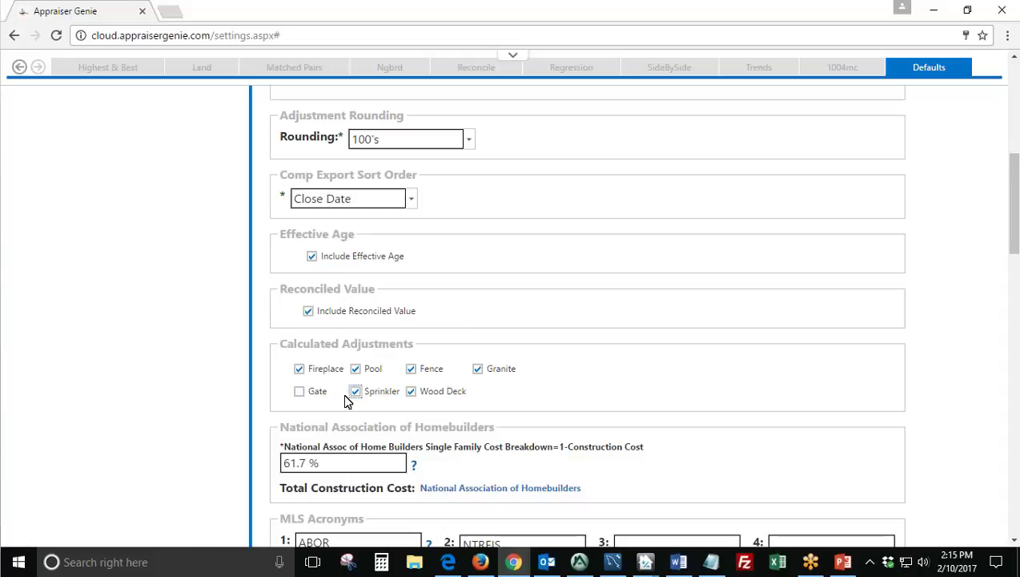
click(301, 396)
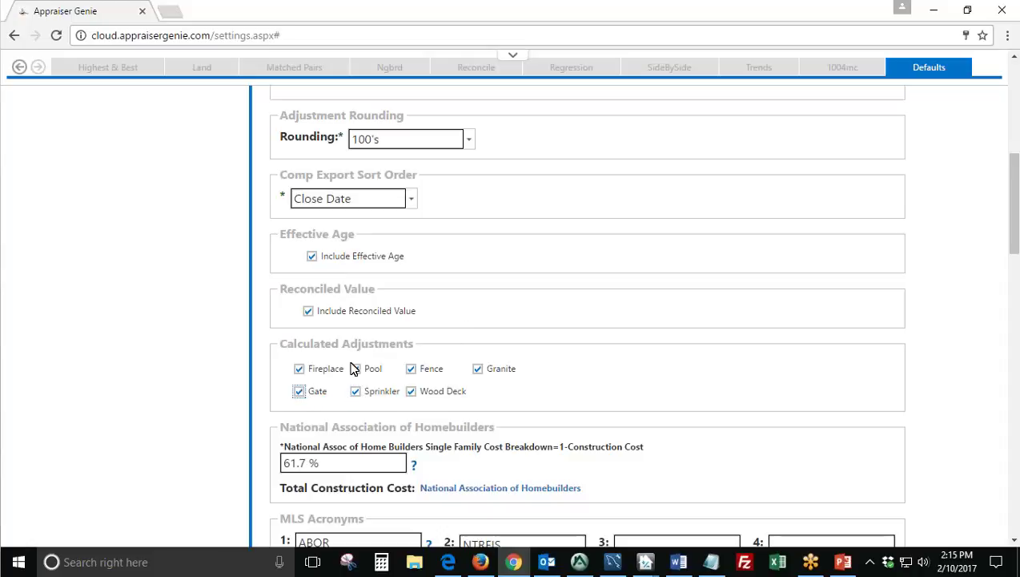
click(309, 311)
click(311, 257)
click(309, 312)
click(313, 256)
click(465, 298)
Open the NAHB Total Construction Cost link from the Defaults page in a new tab.
scroll(473, 298, down, 2)
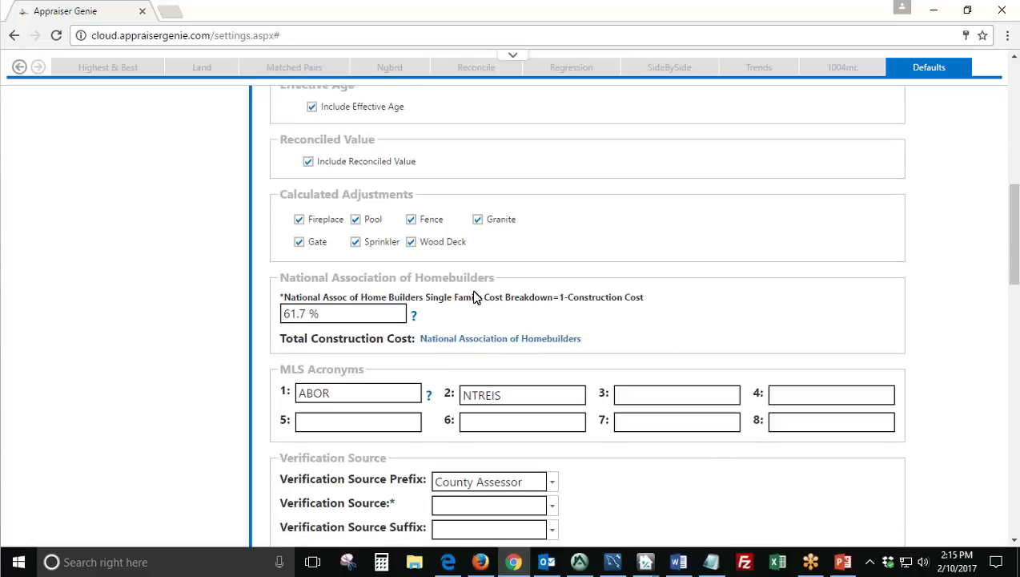
triple_click(415, 194)
click(473, 204)
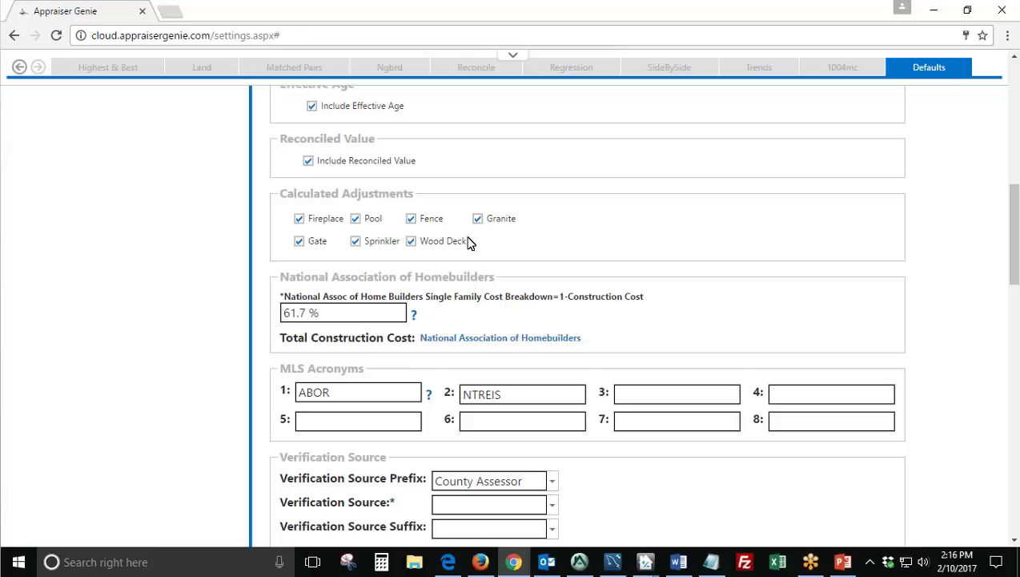
scroll(492, 241, down, 1)
drag(492, 203, 278, 202)
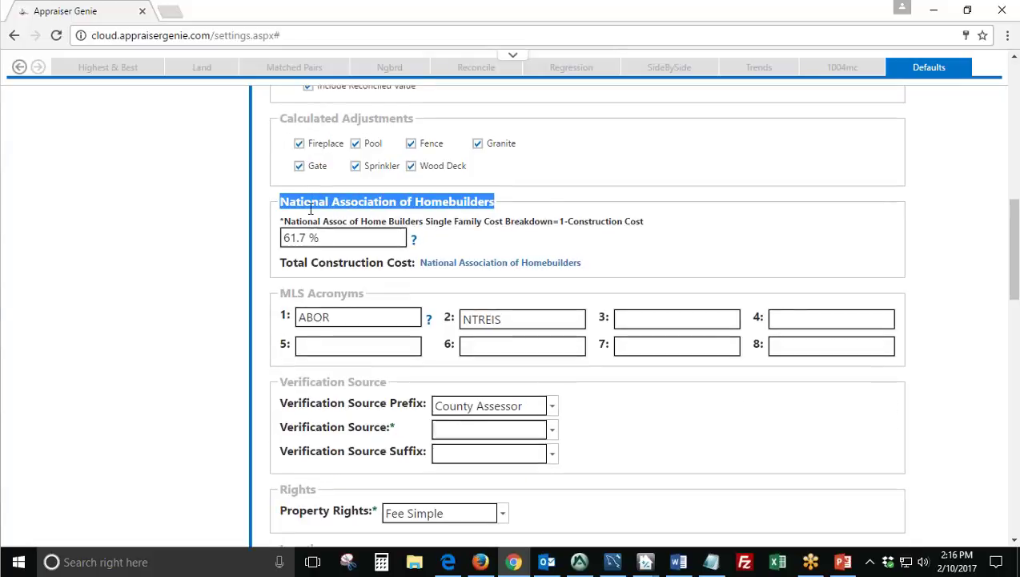
click(535, 201)
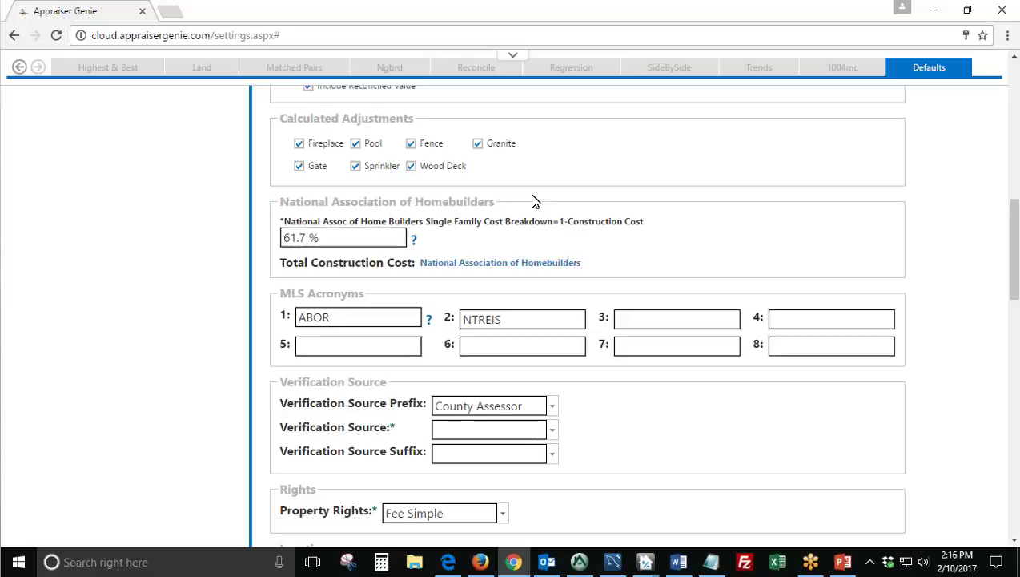
right_click(509, 262)
click(539, 273)
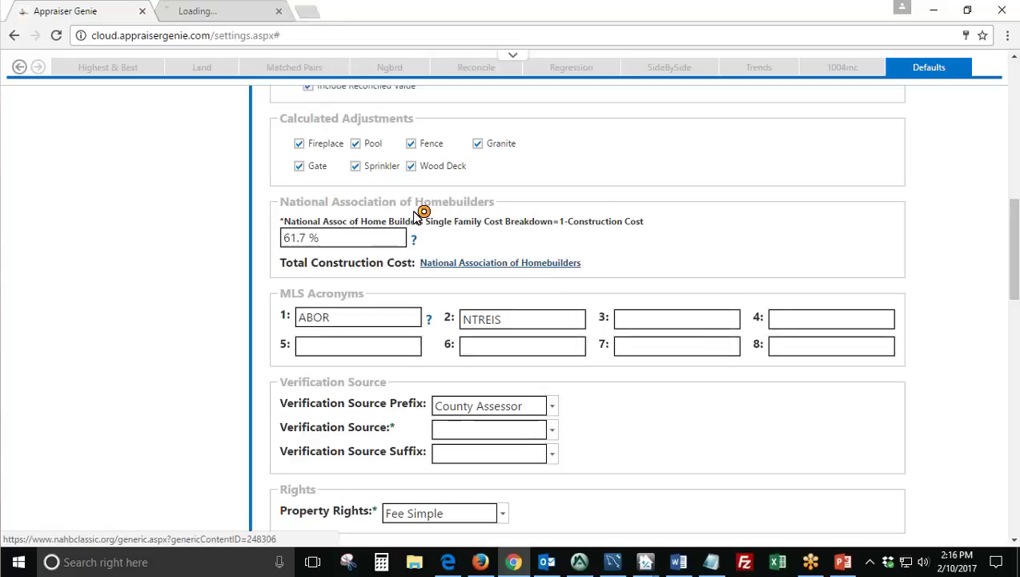
key(ctrl+Tab)
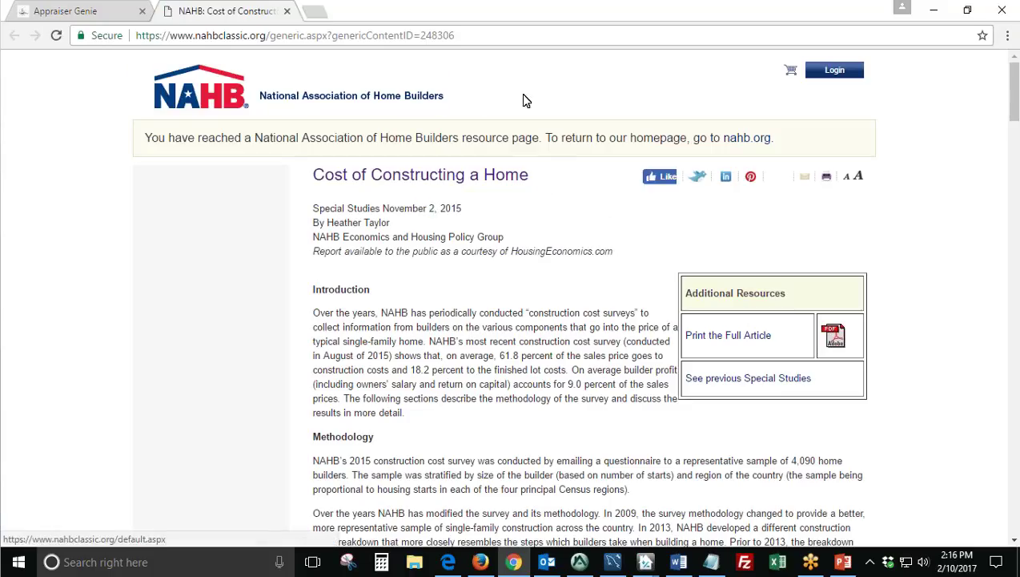
drag(540, 177, 308, 172)
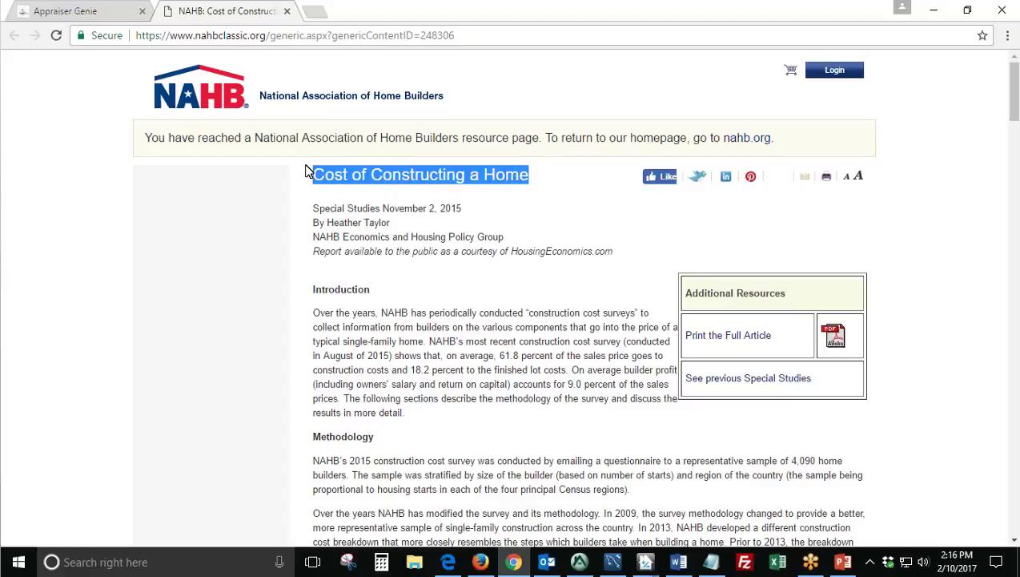
click(495, 208)
drag(472, 211, 320, 210)
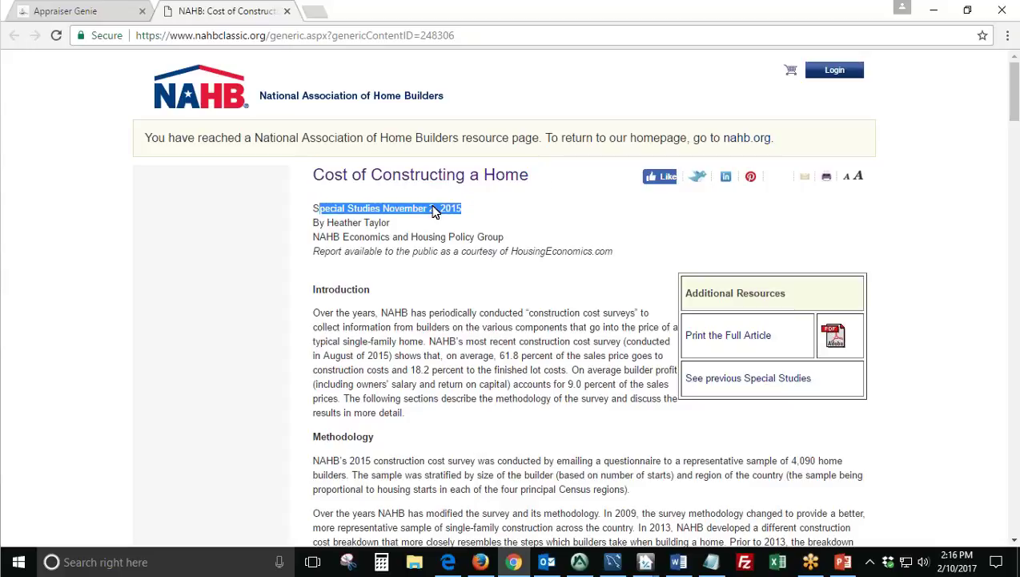
click(433, 210)
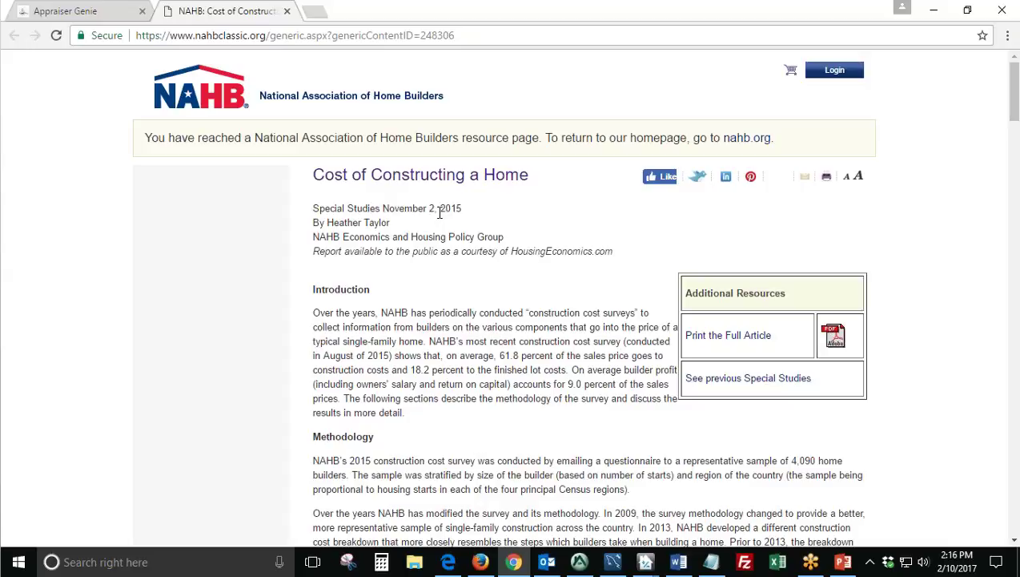
scroll(433, 210, down, 3)
scroll(433, 210, up, 3)
click(102, 12)
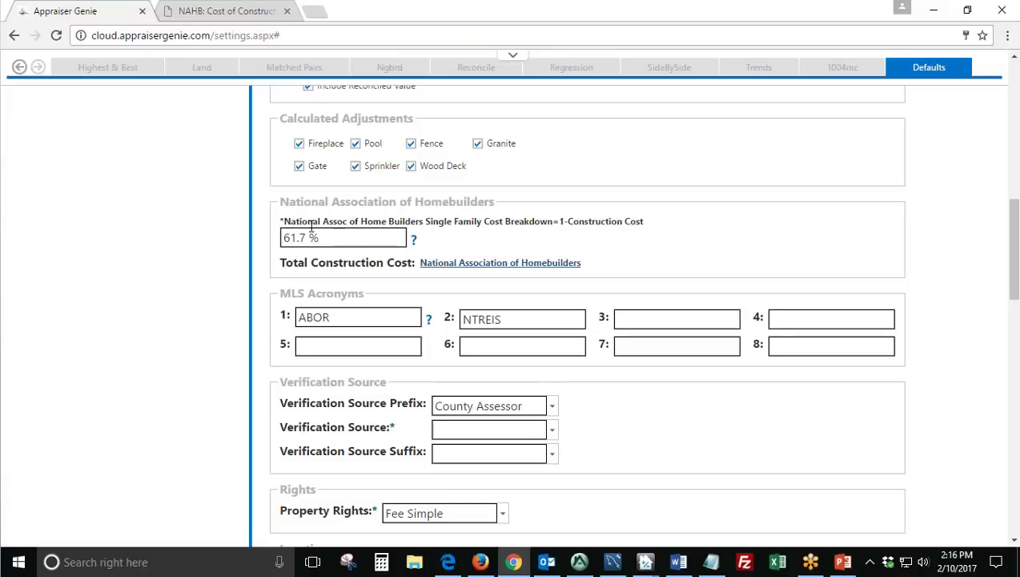
Close the NAHB article tab and return to the MLS Acronyms section.
click(240, 11)
click(287, 11)
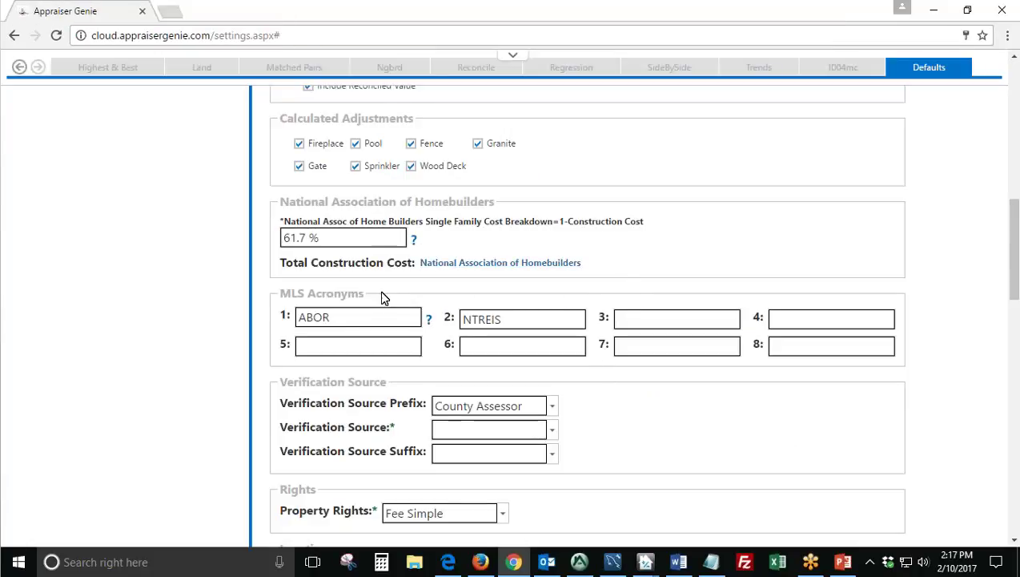
drag(279, 293, 319, 294)
click(361, 287)
Keep ABOR and NTREIS and enter CRAR as the third MLS acronym.
double_click(357, 318)
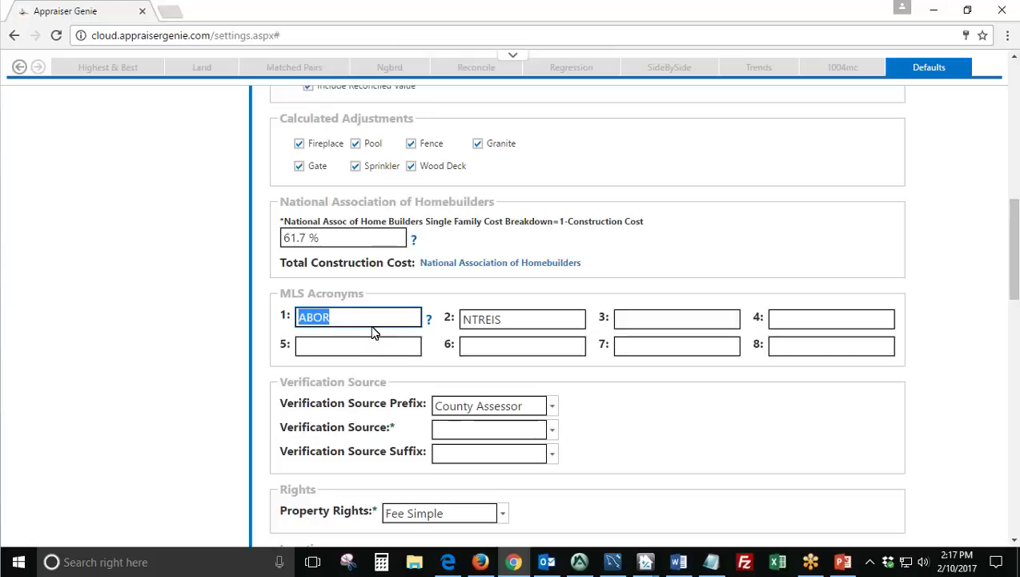
click(342, 318)
double_click(342, 317)
click(502, 318)
double_click(502, 319)
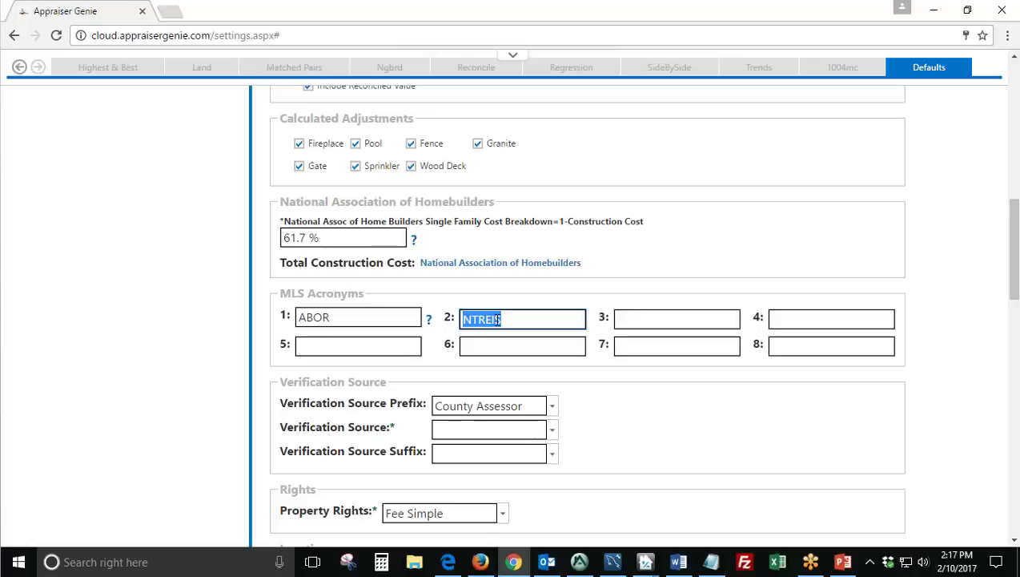
click(636, 324)
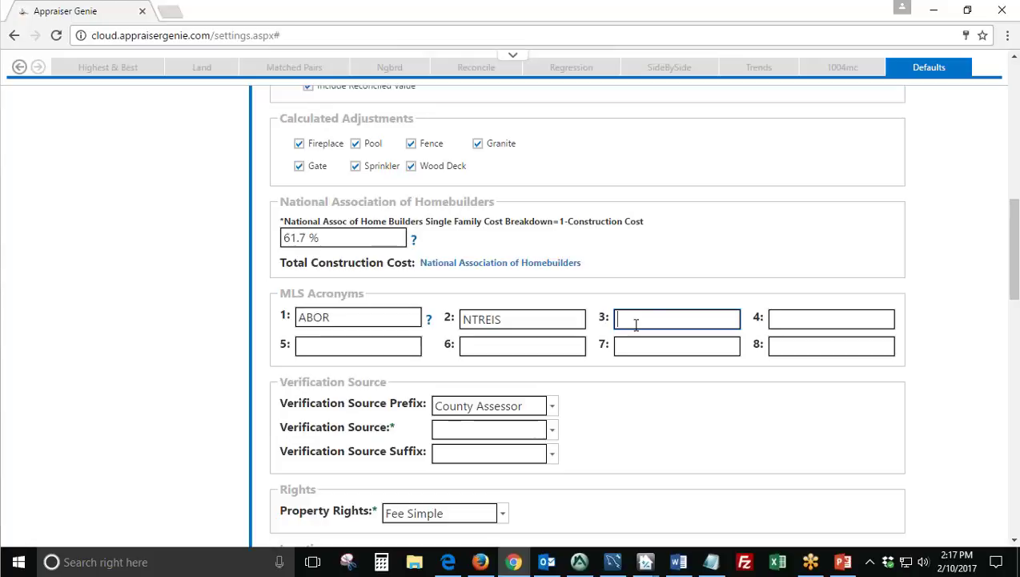
text(CRAR)
click(650, 411)
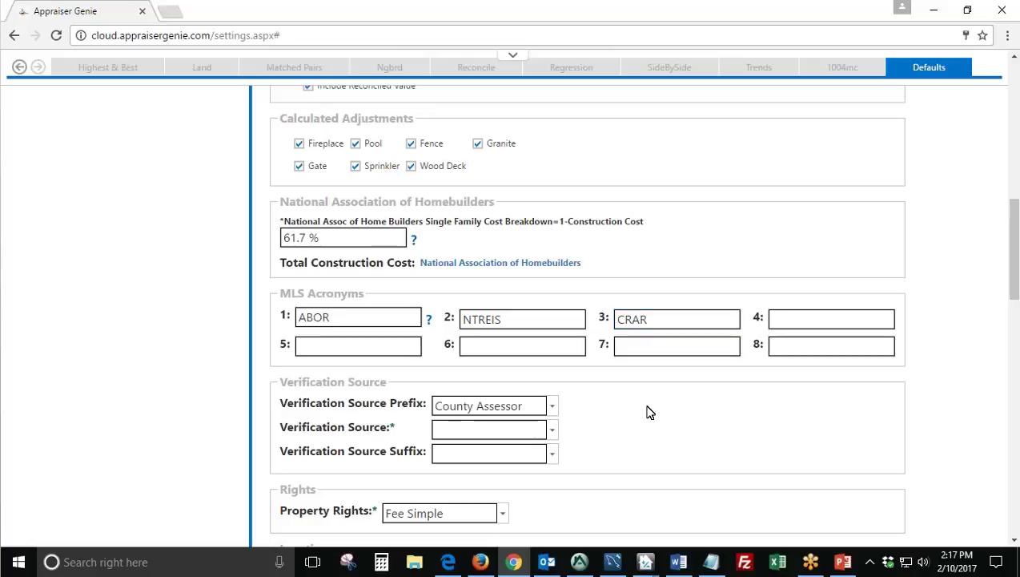
Skip past the empty acronym fields 4–8 and dismiss the new-mail notification.
scroll(636, 412, down, 1)
key(Tab)
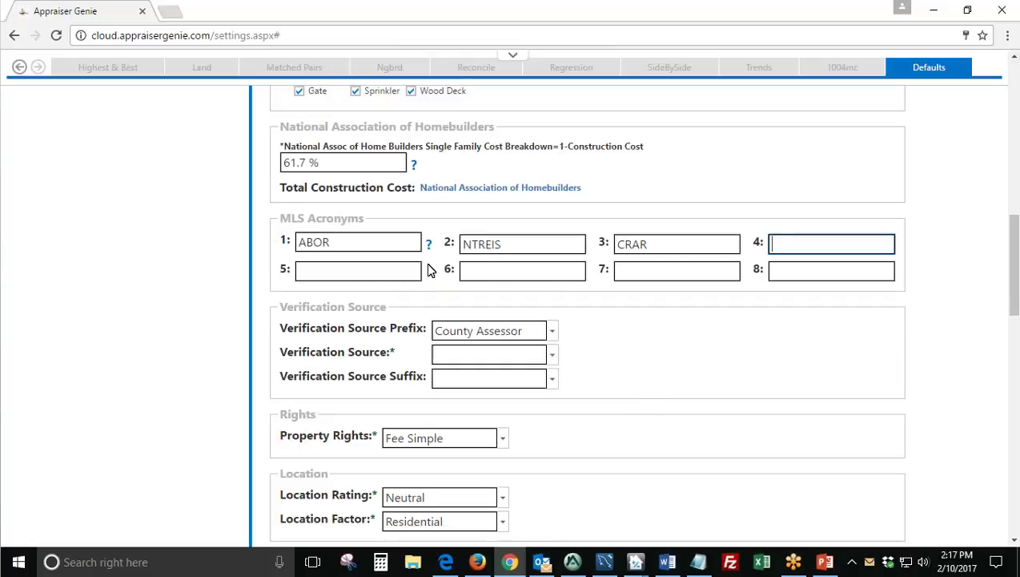
key(Tab)
key(Tab)
key(Tab)
key(Tab)
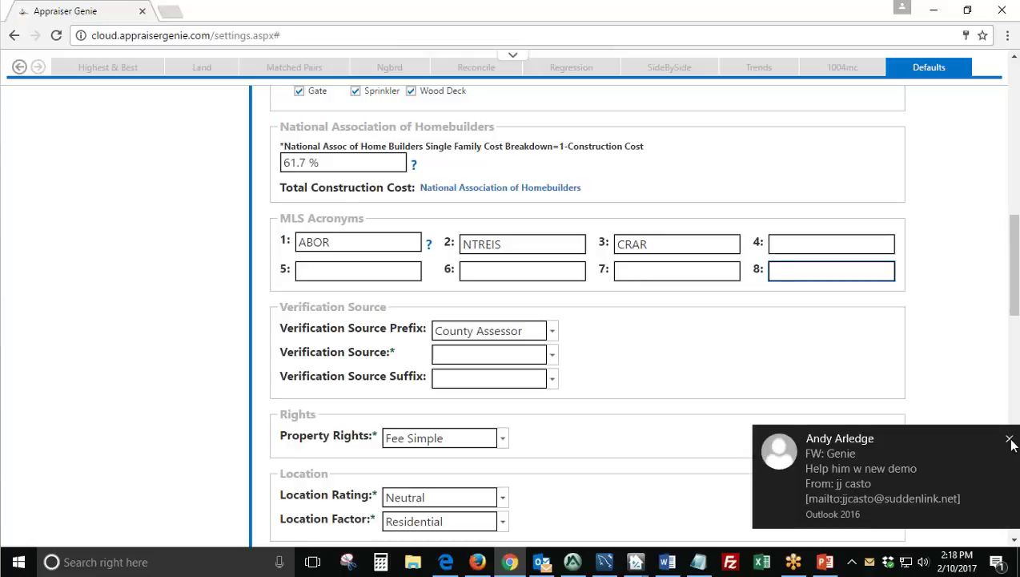
click(1005, 431)
Leave the Property Rights default at Fee Simple, then return to the Appraise-It report.
scroll(675, 351, down, 1)
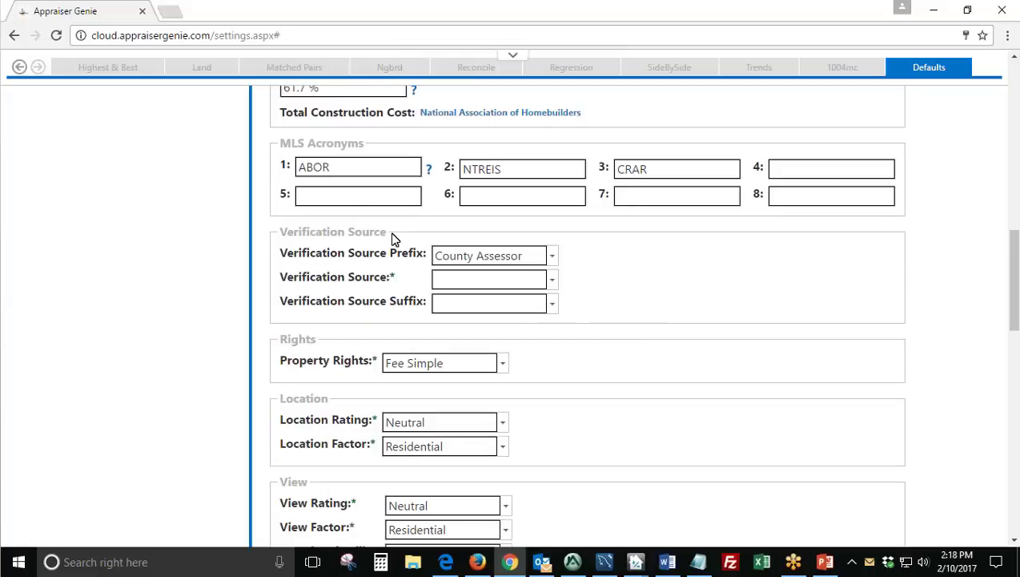
drag(389, 232, 284, 233)
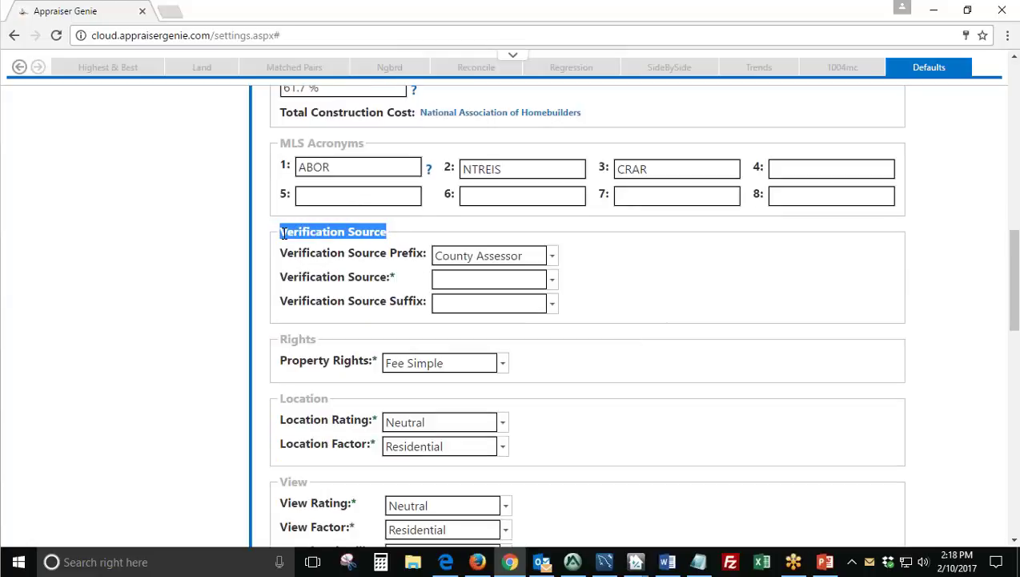
click(409, 229)
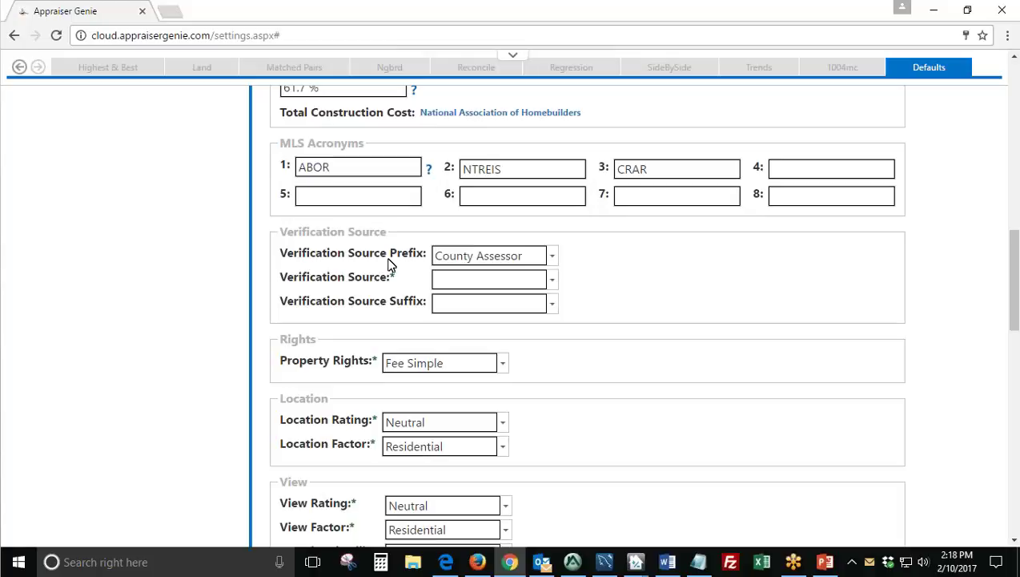
scroll(368, 257, down, 1)
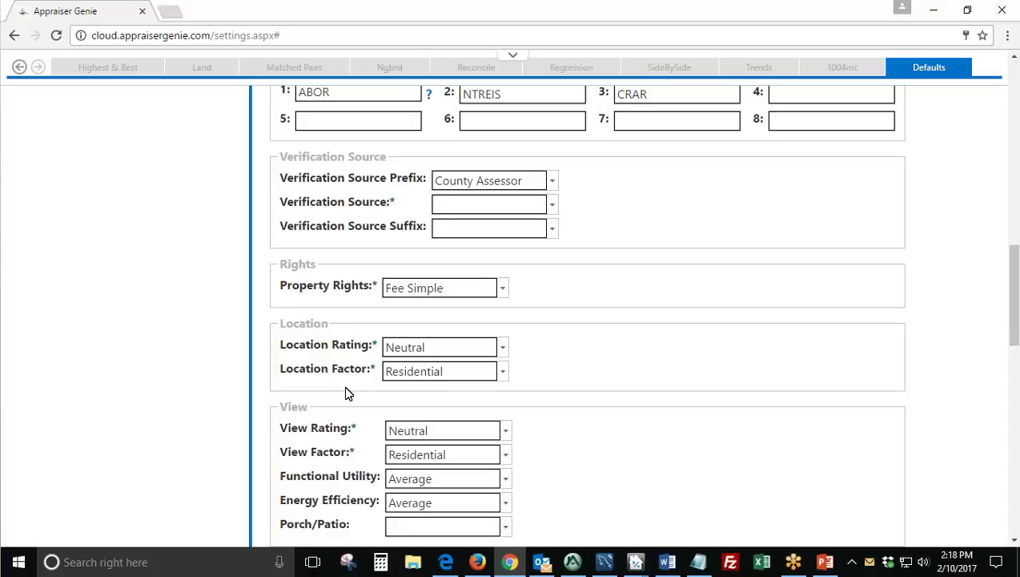
drag(281, 264, 374, 297)
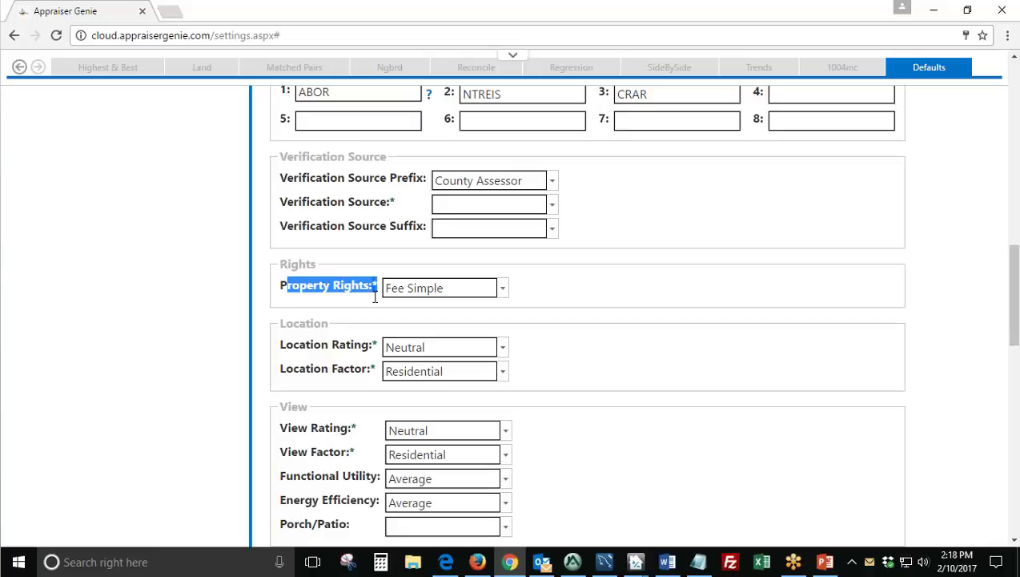
click(513, 307)
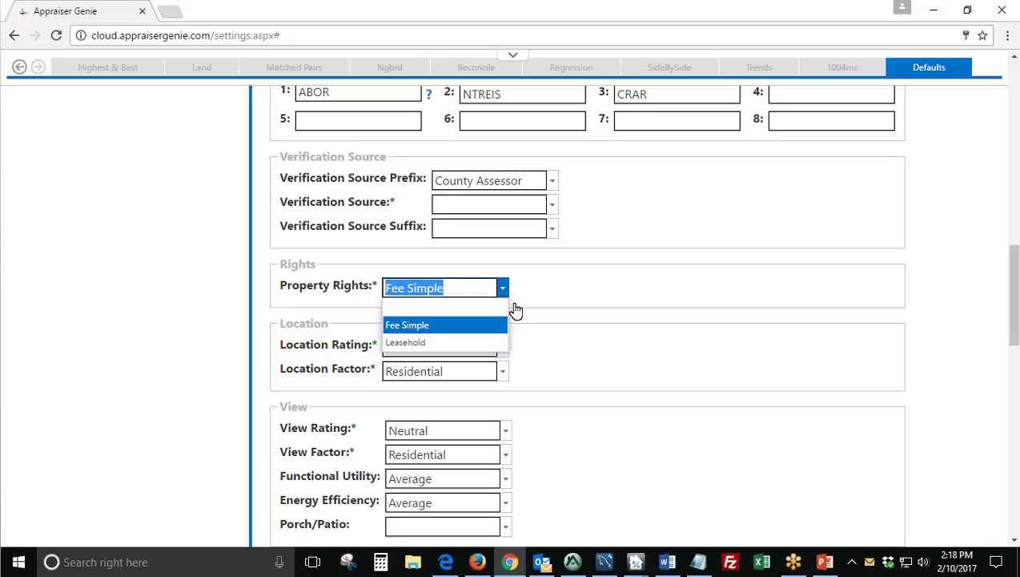
click(503, 288)
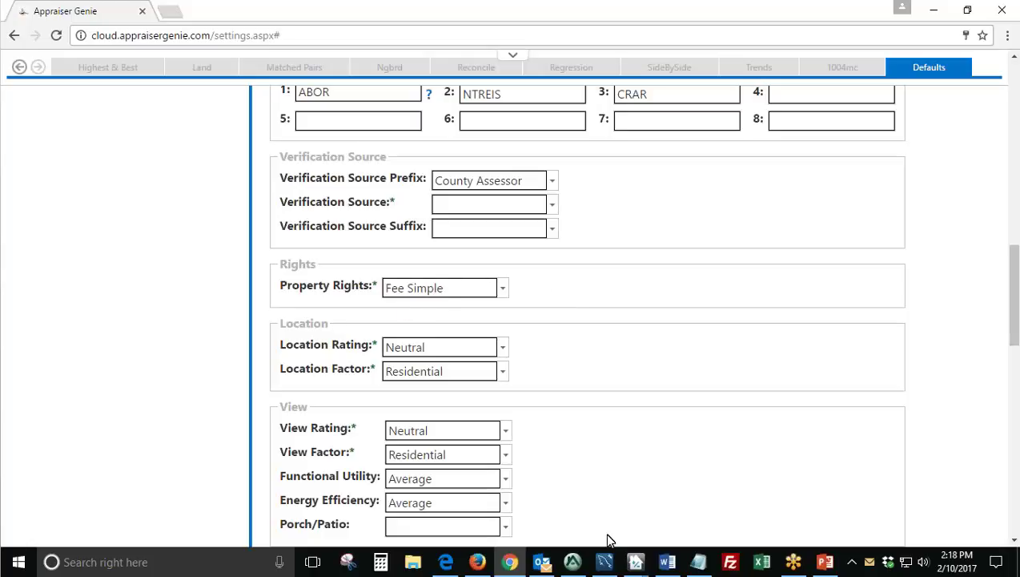
click(574, 563)
Step through the Leasehold/Fee Simple cells for comparables 1, 2 and 3.
scroll(389, 376, down, 10)
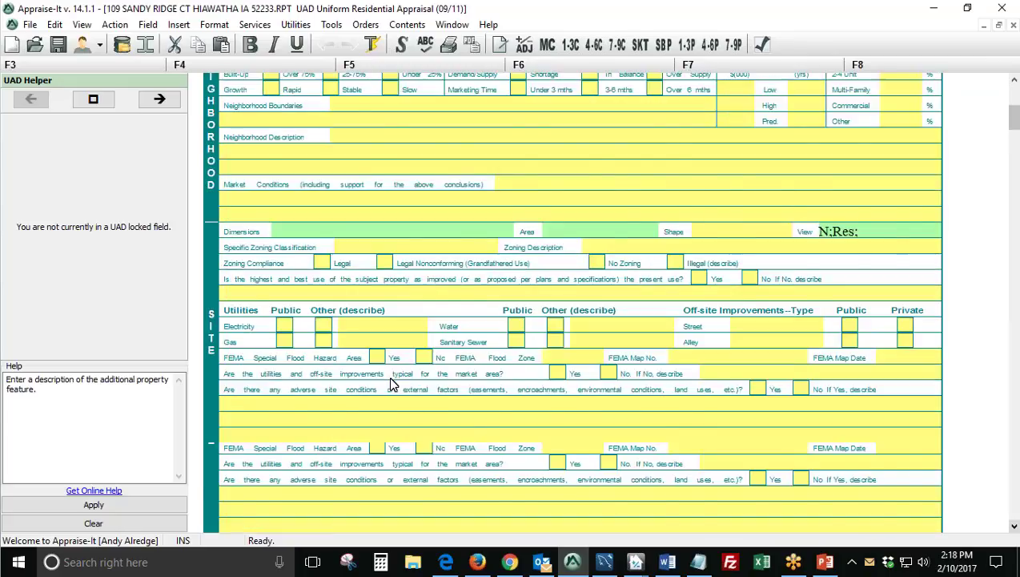
scroll(391, 384, down, 10)
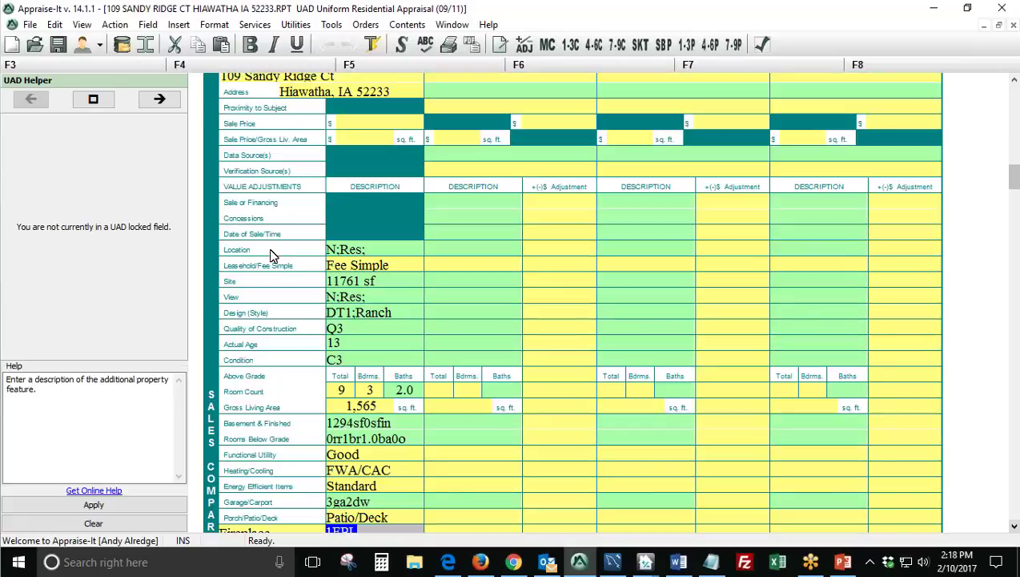
click(517, 264)
click(624, 269)
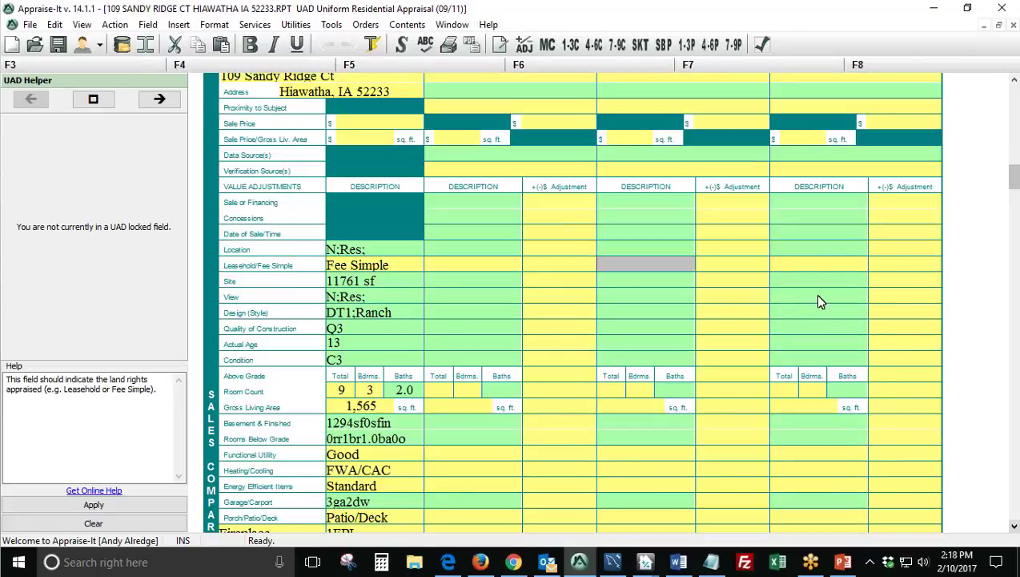
click(817, 271)
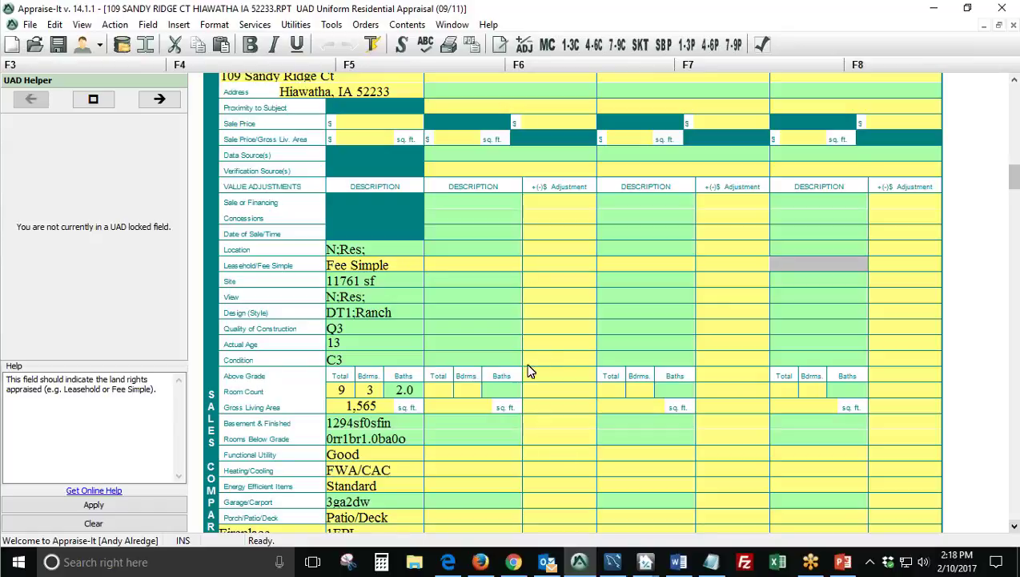
Step through the comparables' Data Source and Verification Source cells, ending on comp 1's Verification Source.
scroll(479, 387, up, 5)
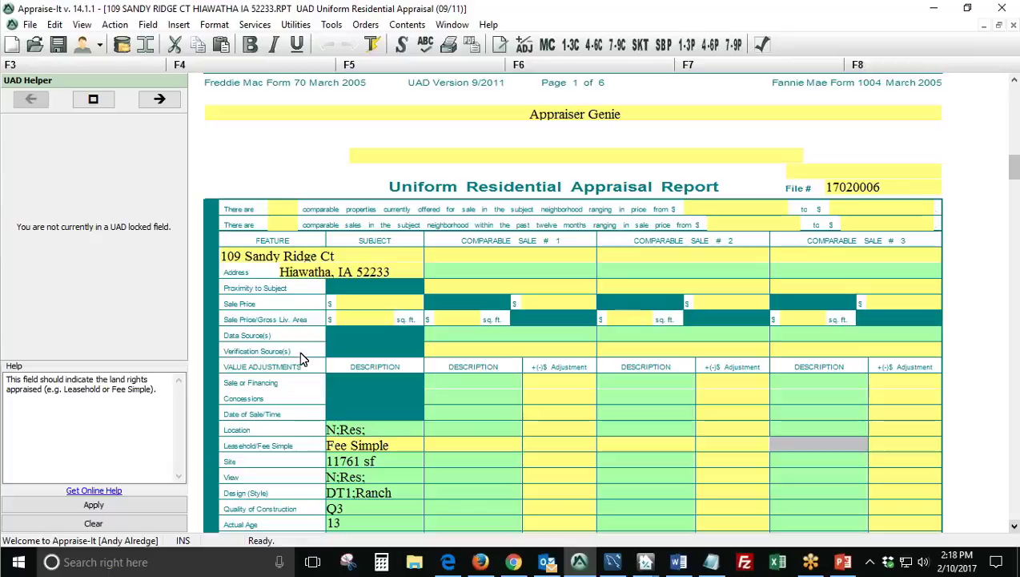
click(504, 352)
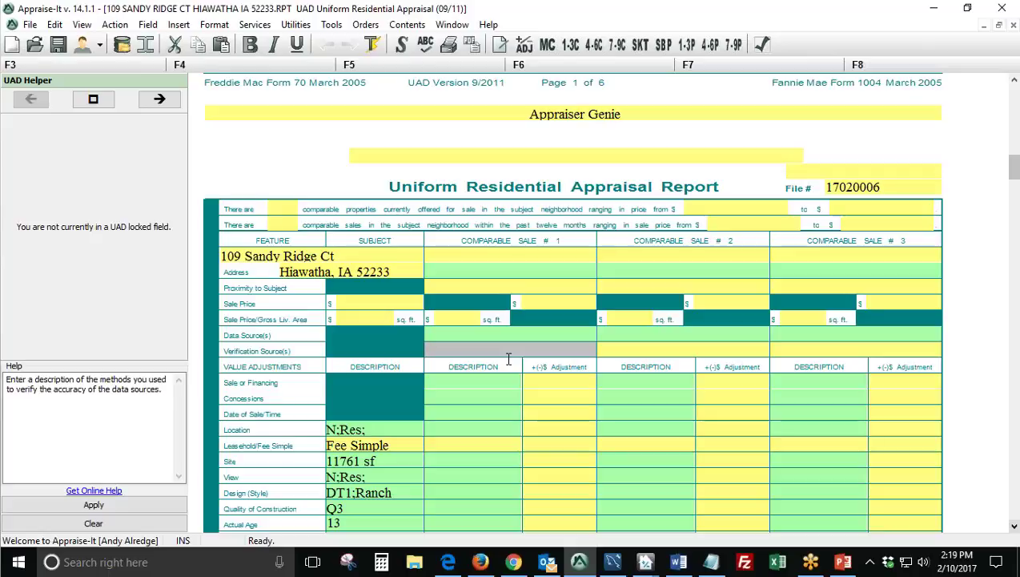
click(630, 348)
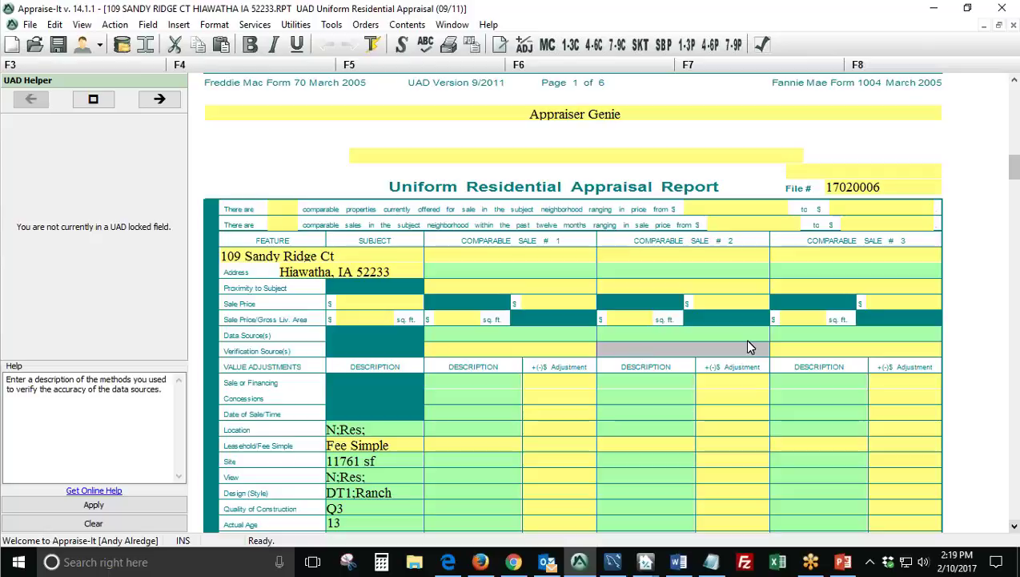
click(807, 350)
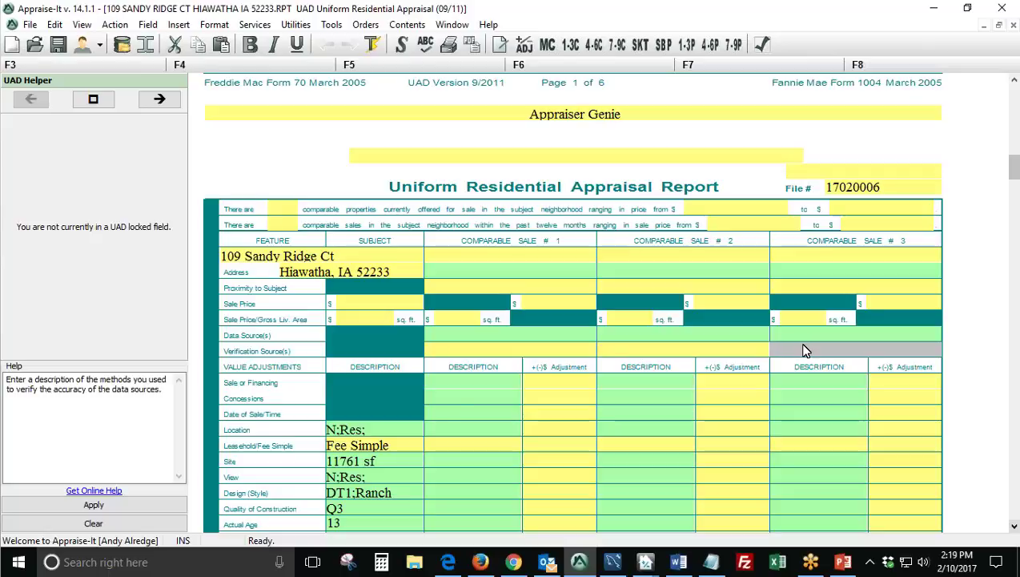
click(472, 337)
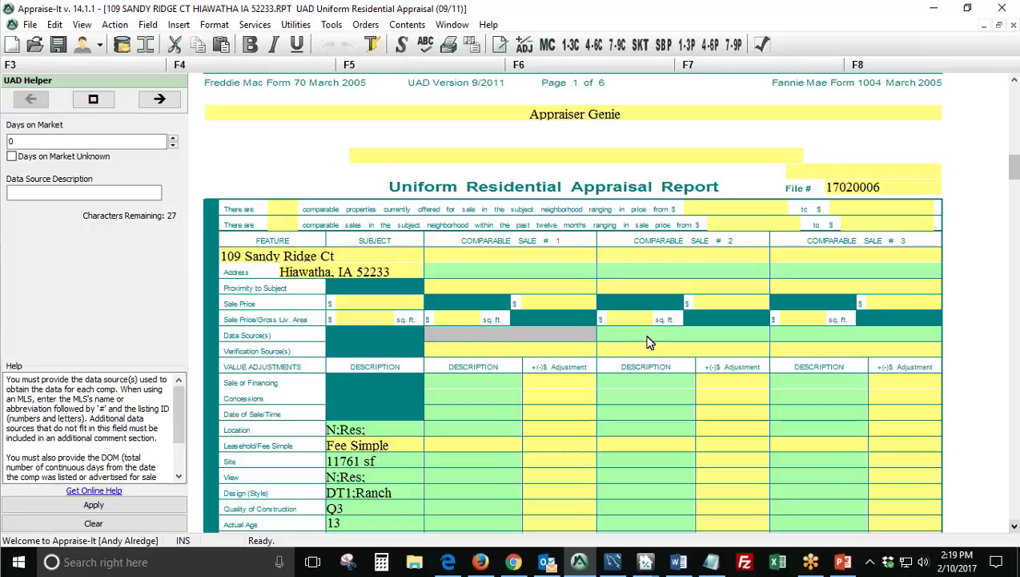
click(647, 337)
click(468, 350)
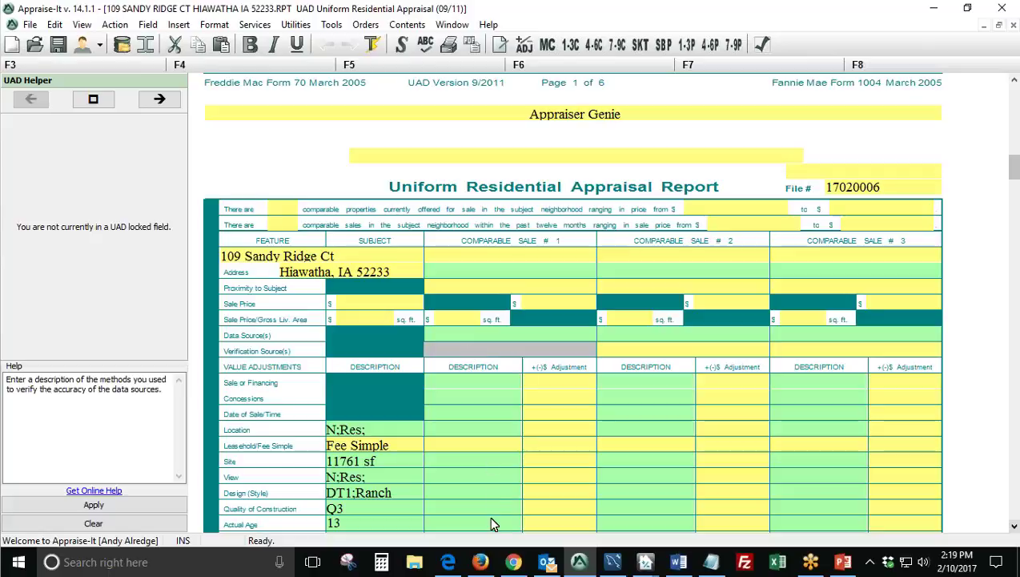
Back in Appraiser Genie, pick Listing Office as Verification Source, then clear it to empty.
click(513, 562)
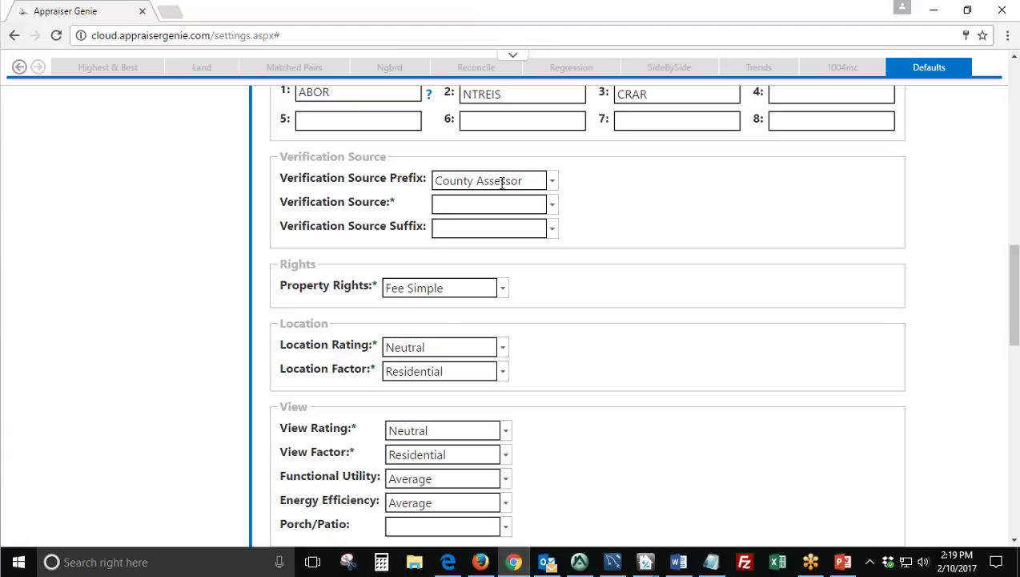
drag(527, 180, 413, 182)
key(Tab)
click(553, 206)
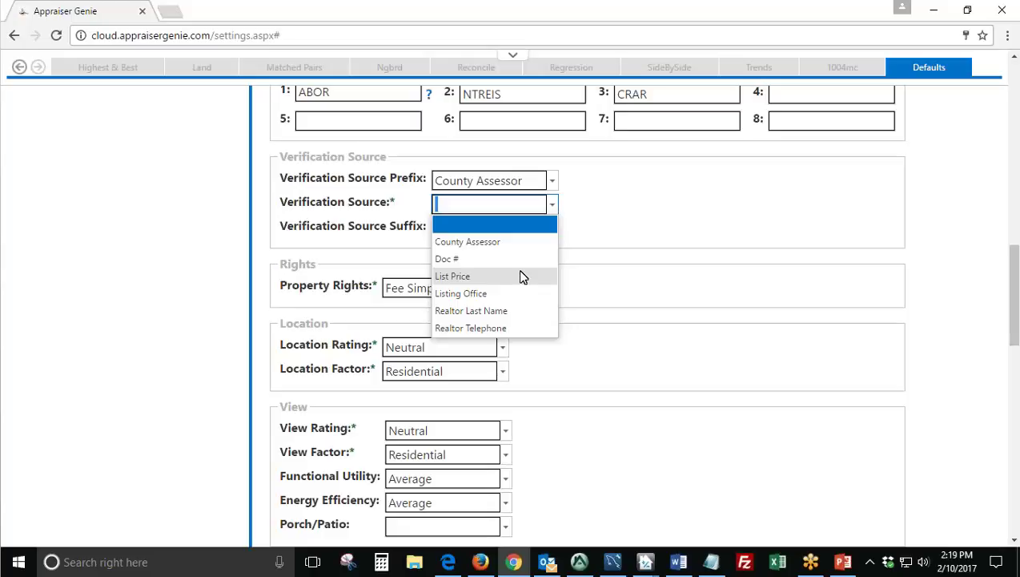
click(512, 293)
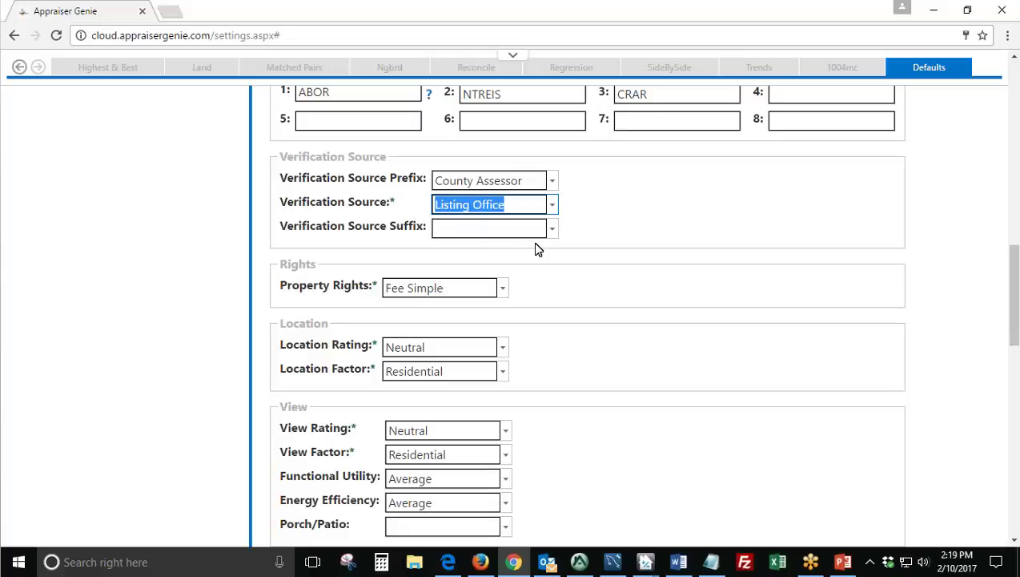
click(542, 205)
key(BackSpace)
click(583, 233)
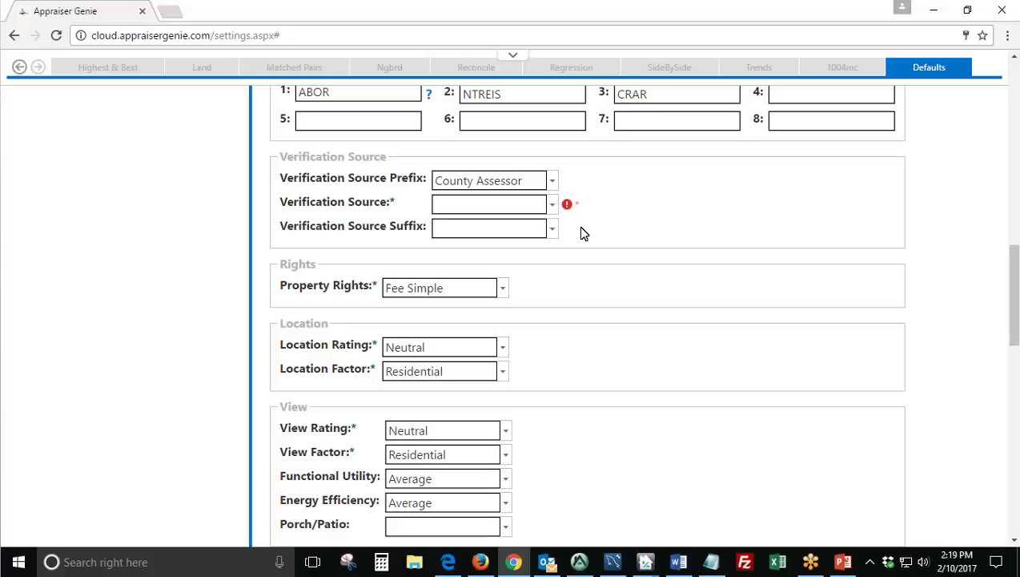
scroll(552, 240, down, 2)
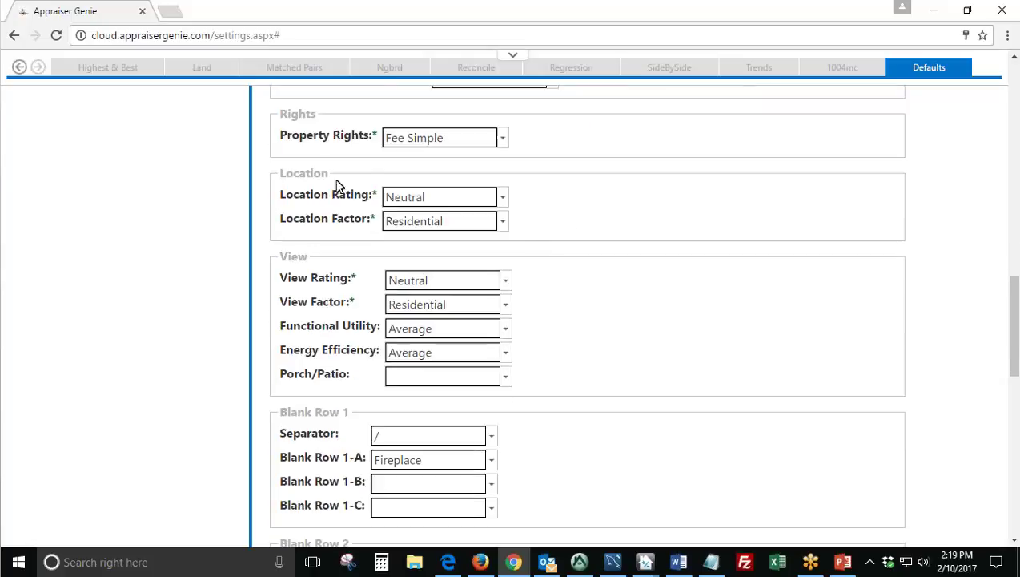
Review the Location Rating default and keep it set to Neutral.
double_click(286, 178)
drag(282, 199, 371, 203)
click(502, 197)
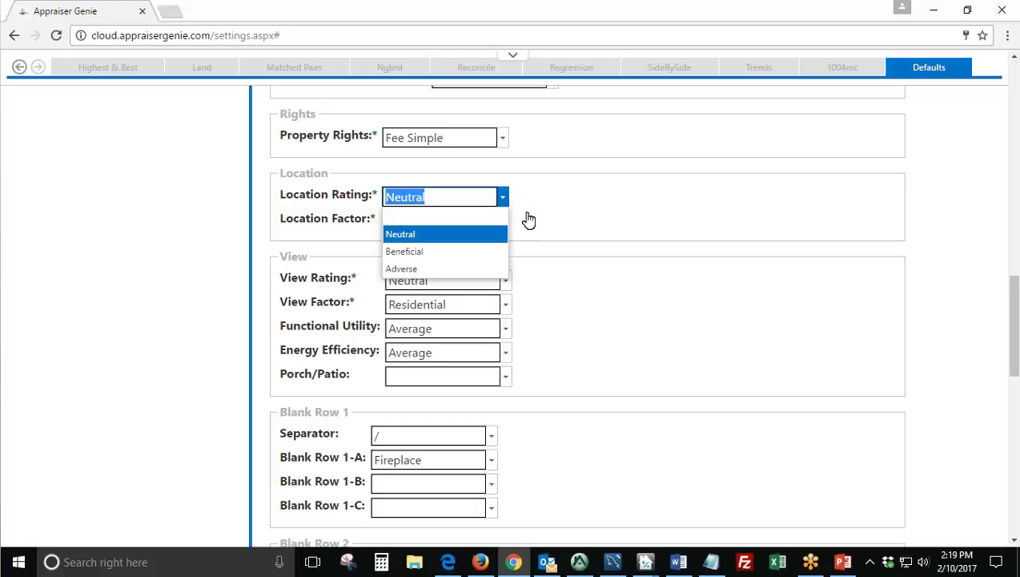
click(518, 209)
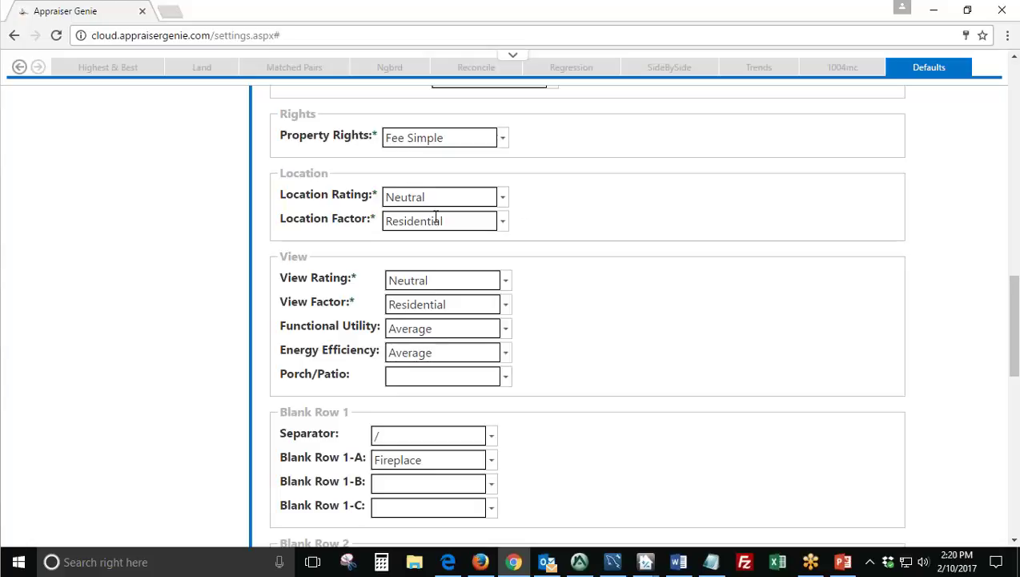
Look over the View, Functional Utility and Energy Efficiency defaults, then enter Cp/Cp for Porch/Patio.
scroll(370, 258, down, 1)
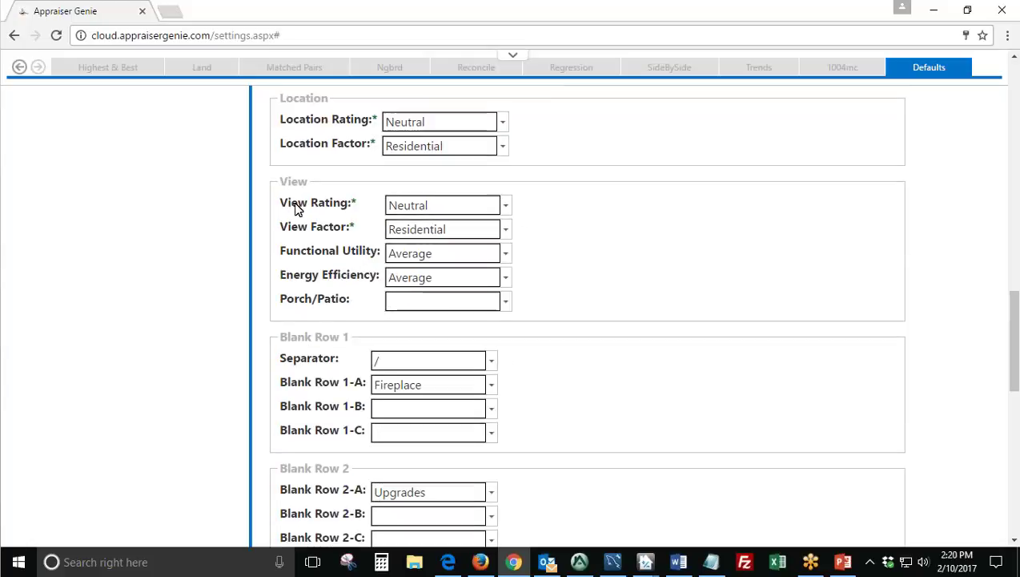
drag(294, 205, 346, 229)
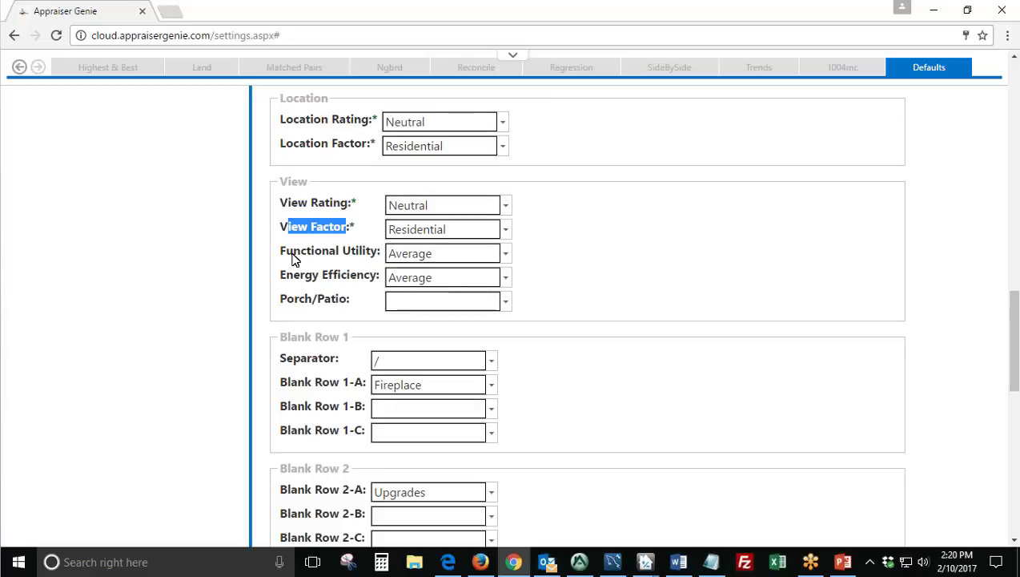
drag(292, 258, 379, 253)
drag(276, 279, 367, 276)
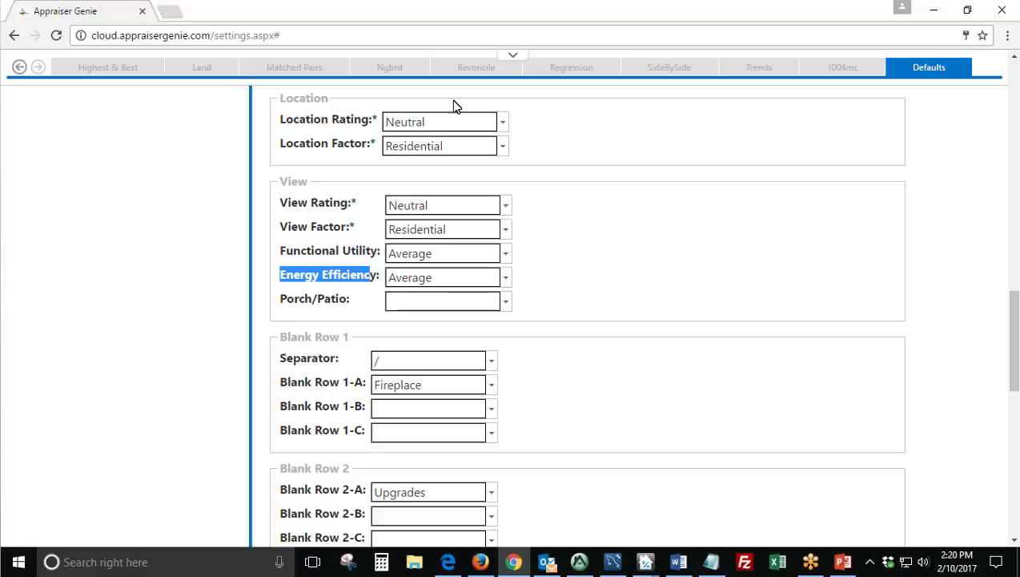
drag(285, 302, 358, 305)
click(454, 300)
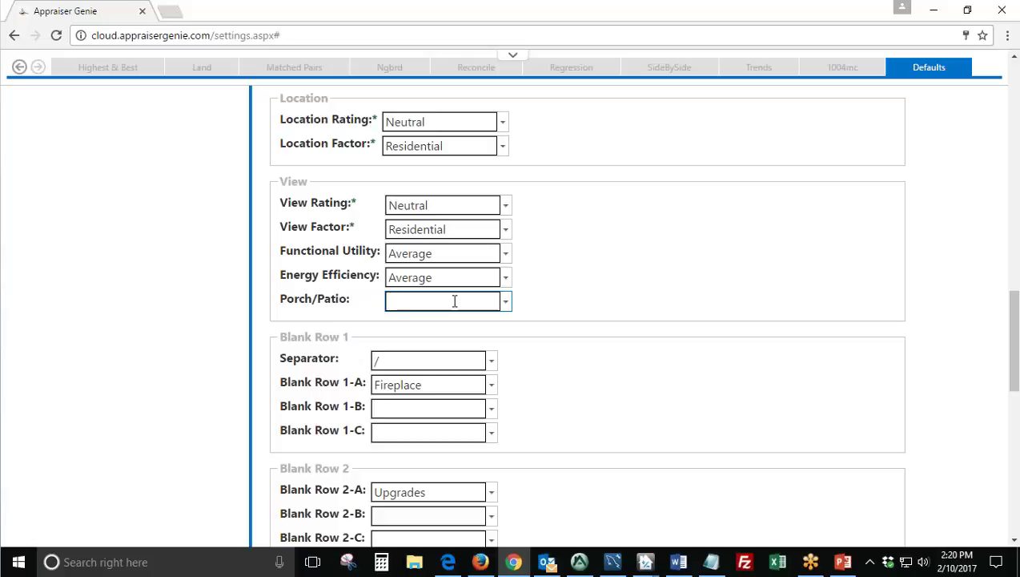
text(Cp/Cp)
Check the Porch/Patio/Deck cells for comps 1–3 in the Appraise-It report.
click(579, 562)
scroll(502, 456, down, 5)
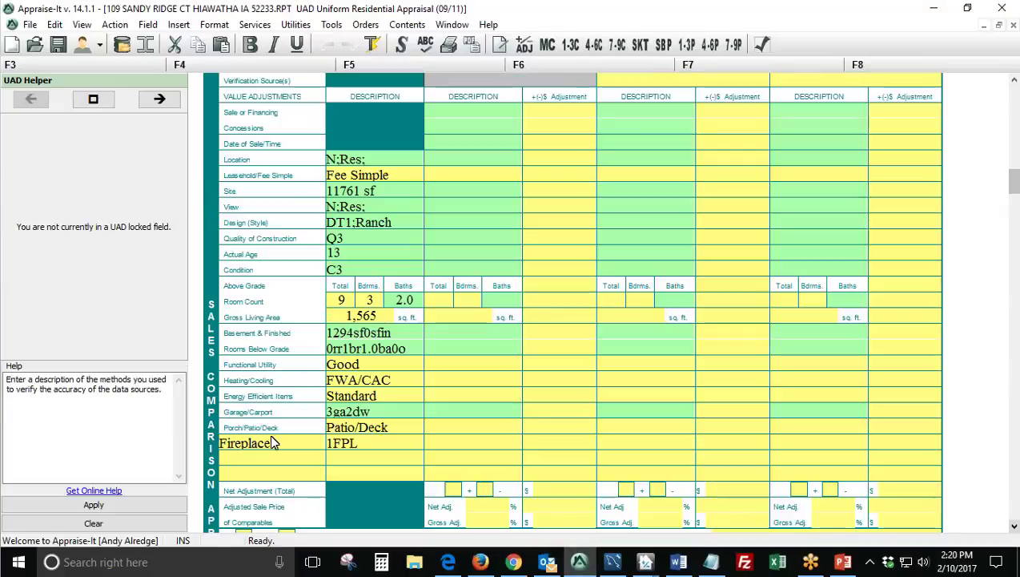
click(440, 429)
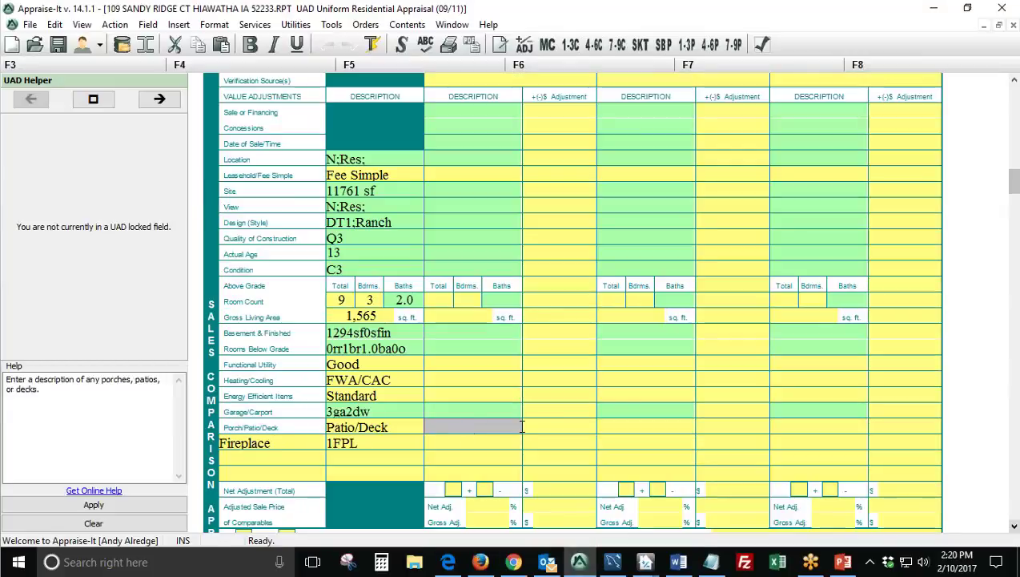
click(616, 431)
click(792, 434)
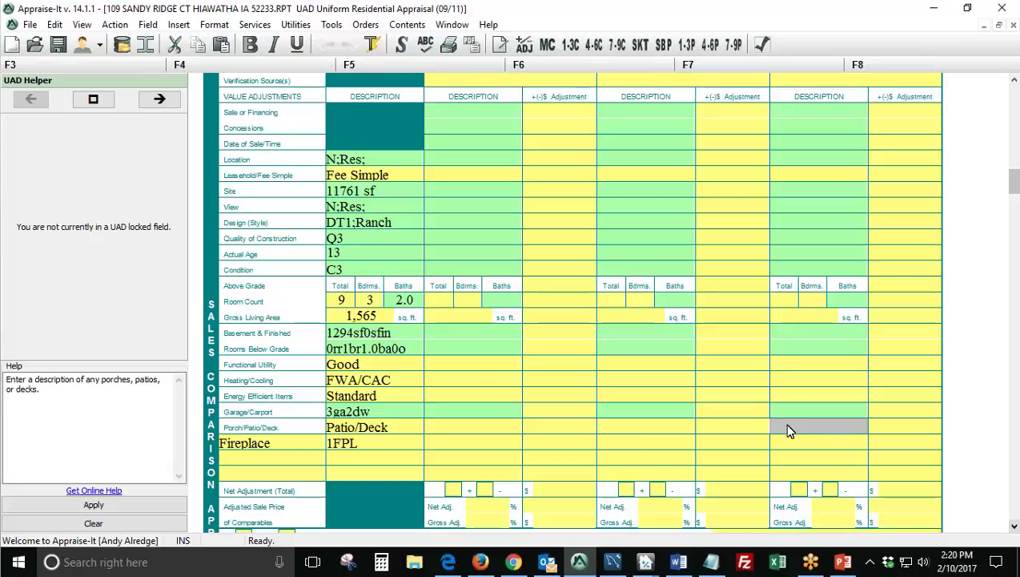
click(513, 561)
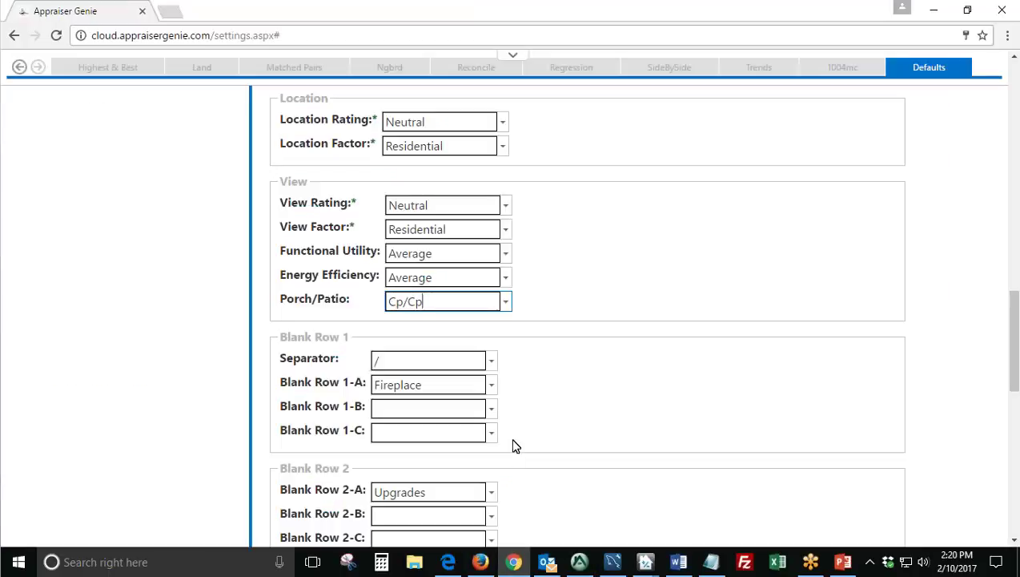
Delete the Cp/Cp Porch/Patio default so the field is empty.
triple_click(435, 302)
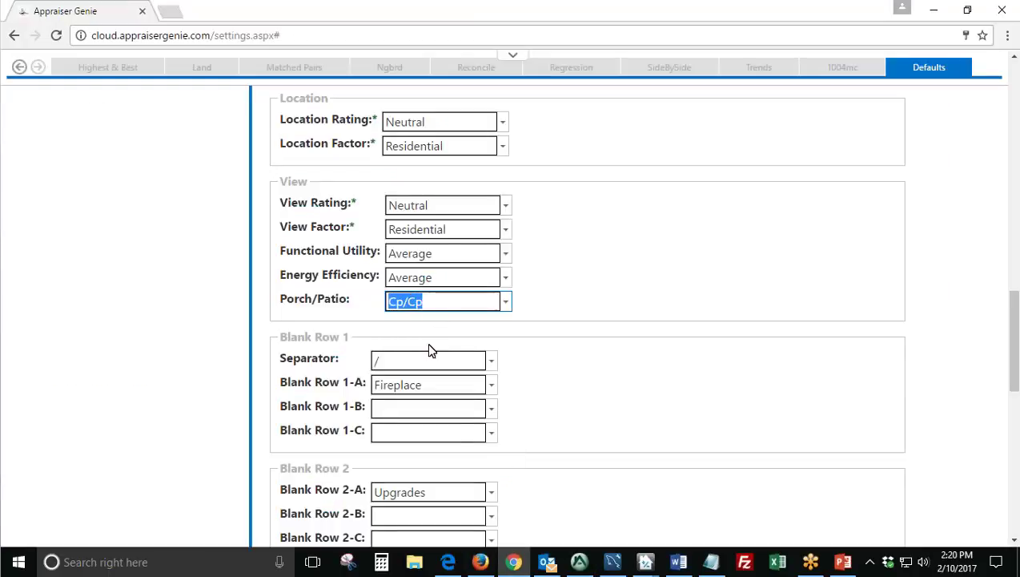
key(BackSpace)
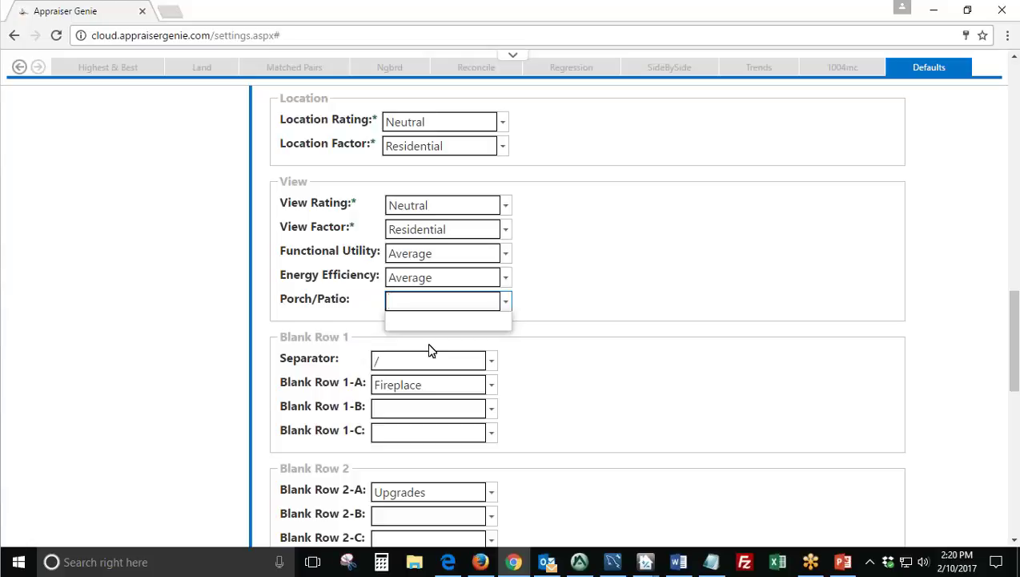
click(593, 324)
Scroll through the Blank Row 1–3 defaults: Fireplace, Upgrades and Pool.
scroll(551, 295, down, 1)
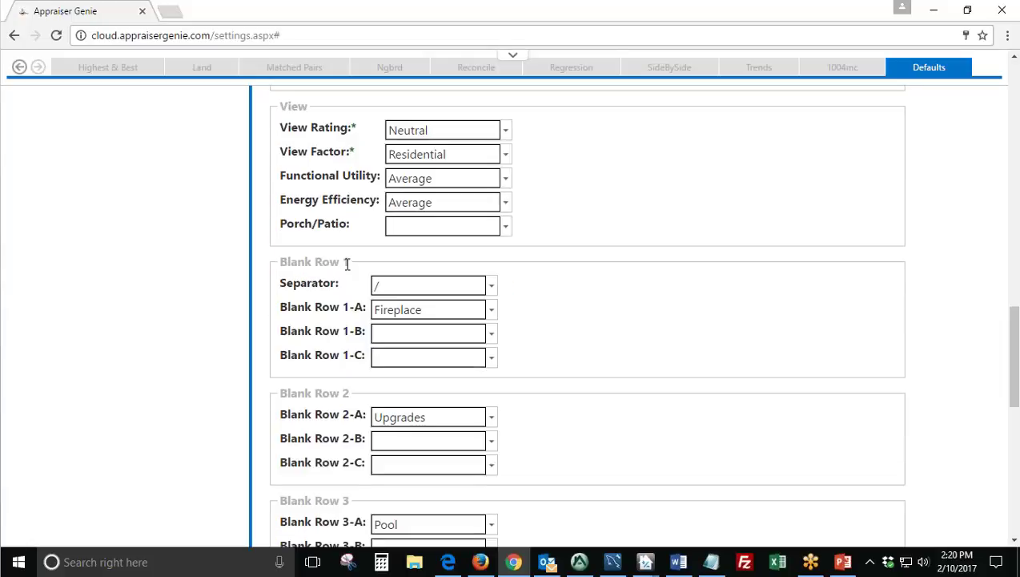
drag(349, 261, 297, 262)
scroll(353, 335, down, 1)
drag(350, 318, 360, 358)
scroll(316, 314, down, 1)
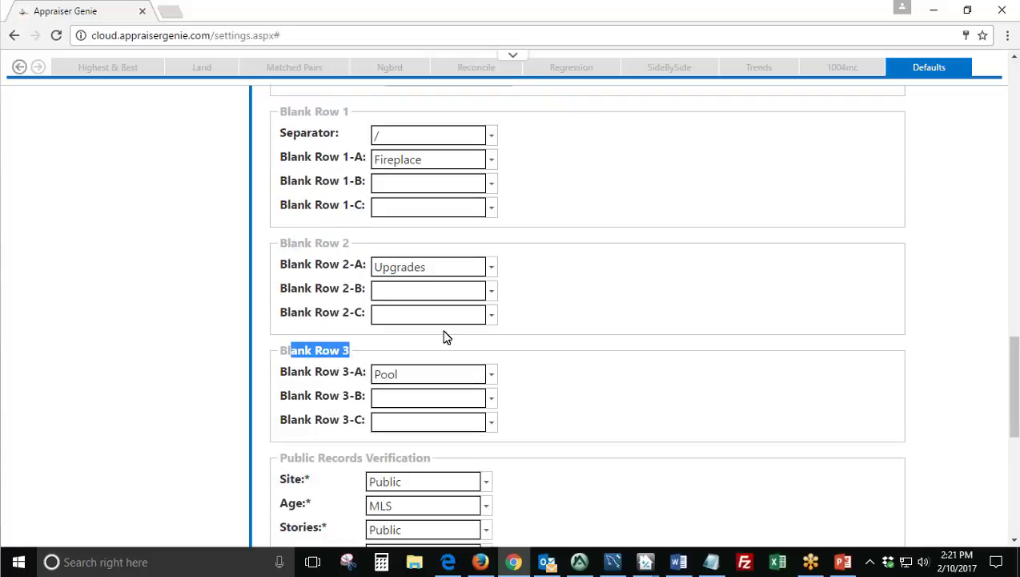
click(579, 562)
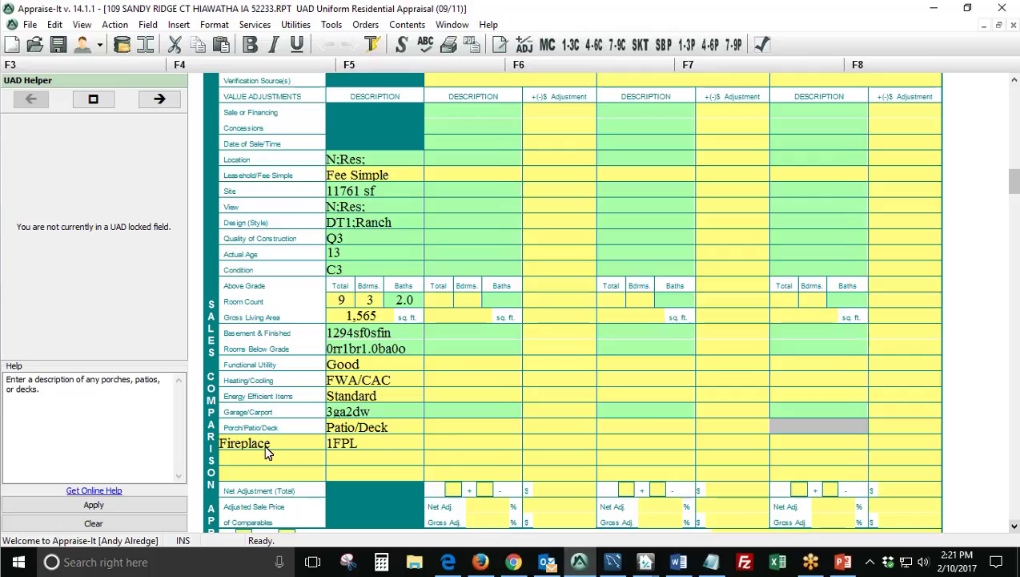
click(269, 449)
click(273, 461)
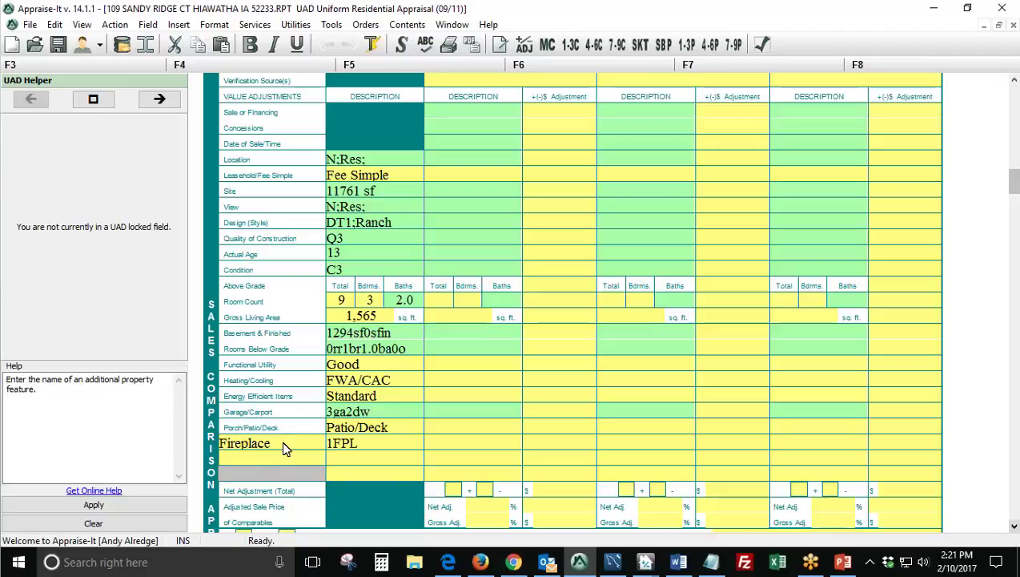
double_click(281, 440)
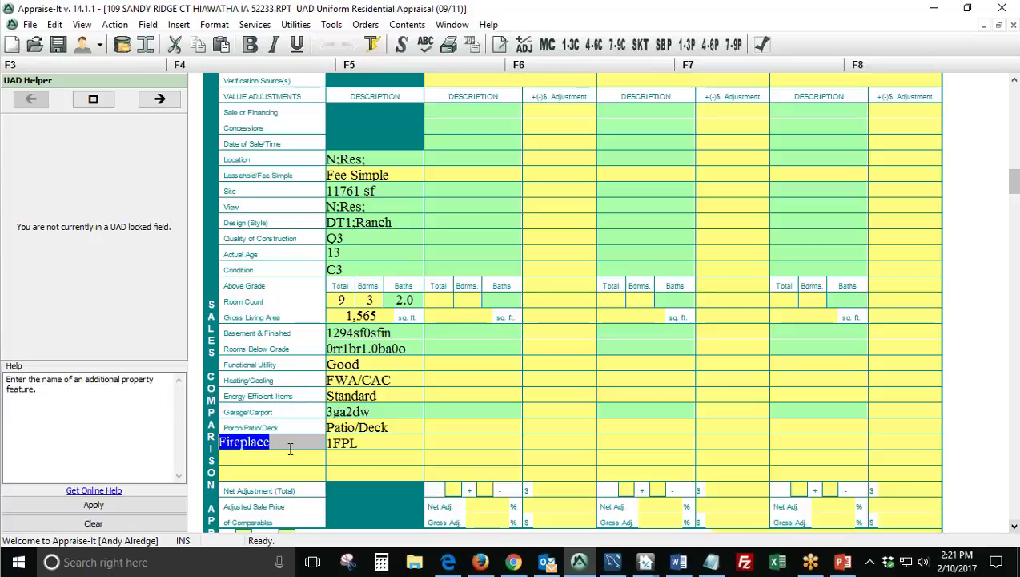
click(506, 567)
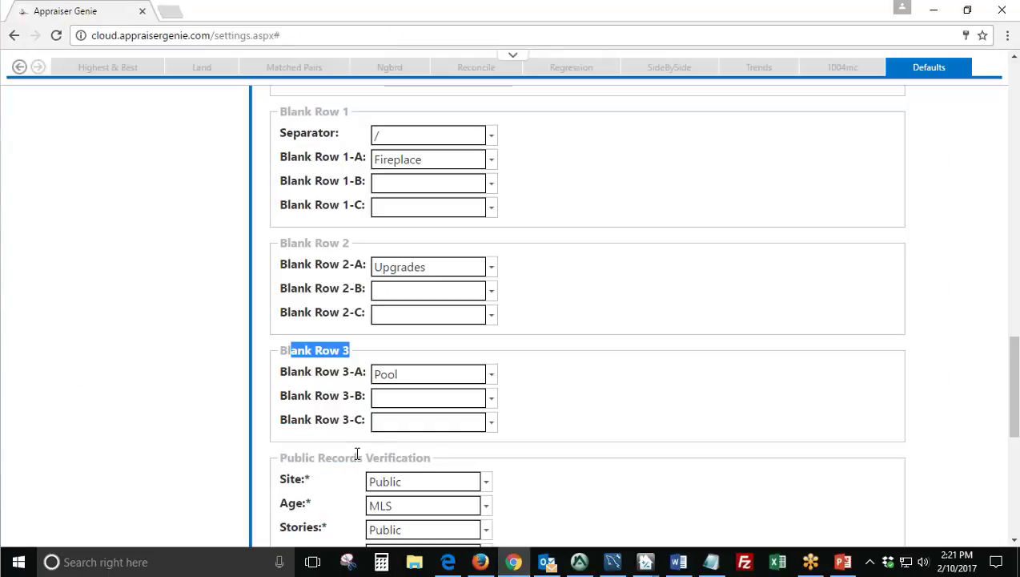
Compare the Blank Row 1 heading with the Fireplace label cell in the Appraise-It report.
click(543, 406)
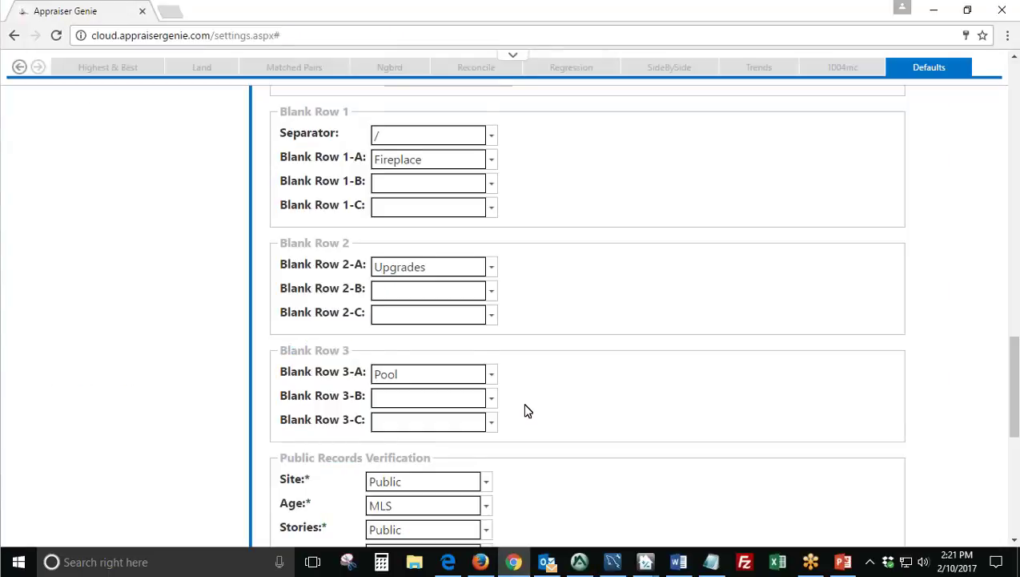
scroll(529, 405, up, 1)
drag(278, 186, 309, 186)
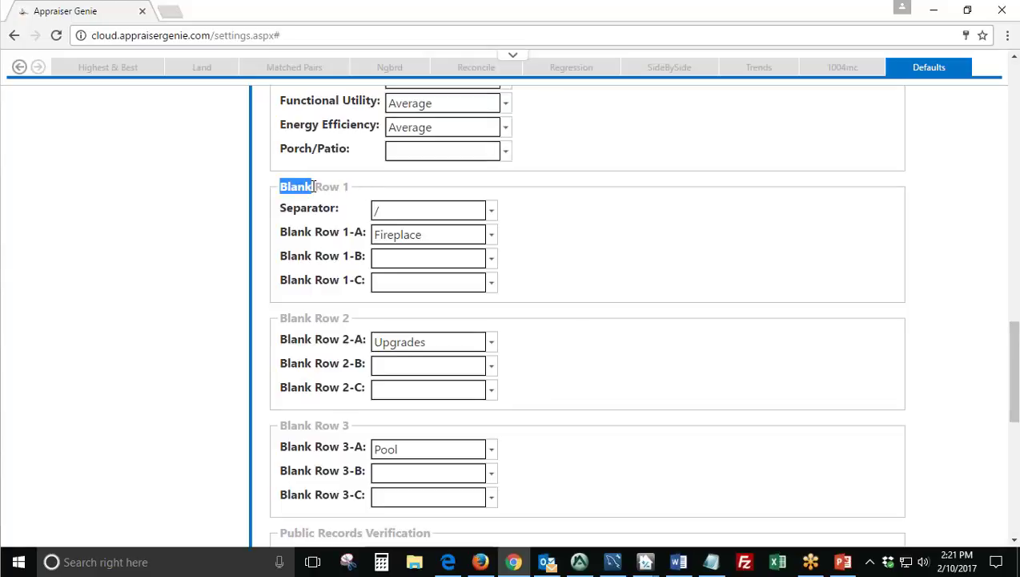
click(350, 185)
click(579, 562)
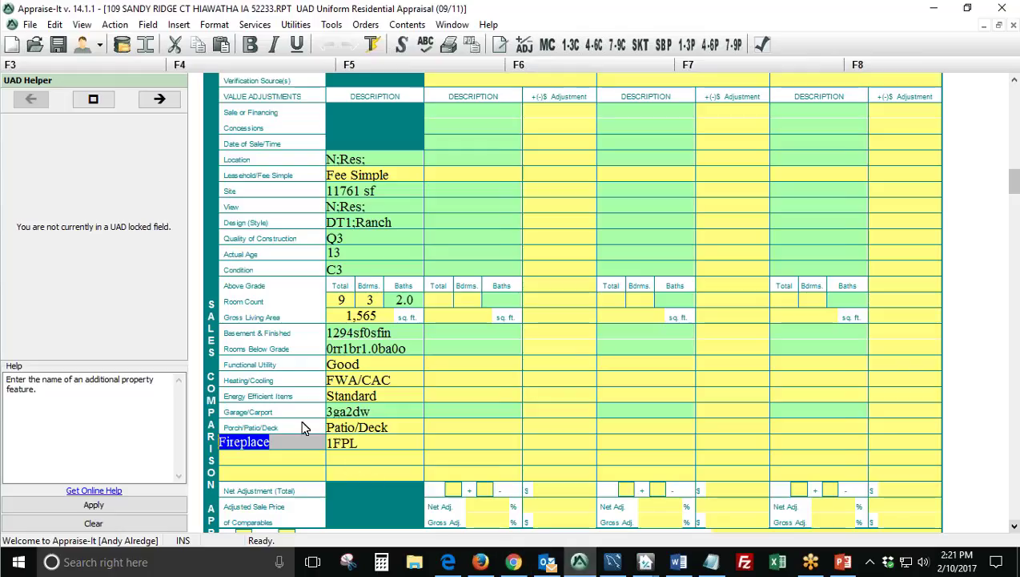
click(292, 443)
click(516, 563)
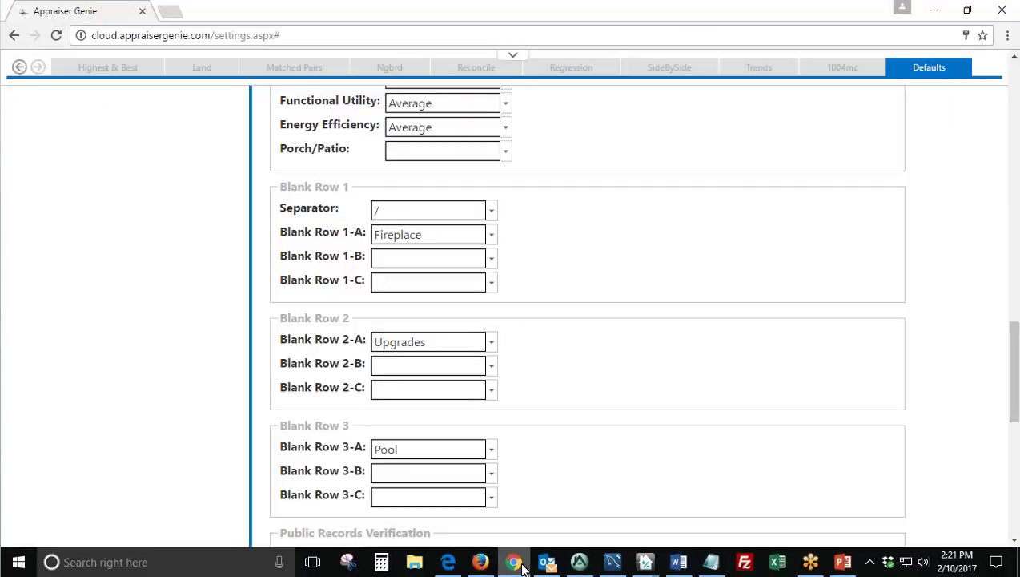
Try Pool in Blank Row 1-B, then set Blank Row 1-B back to blank.
drag(423, 234, 359, 241)
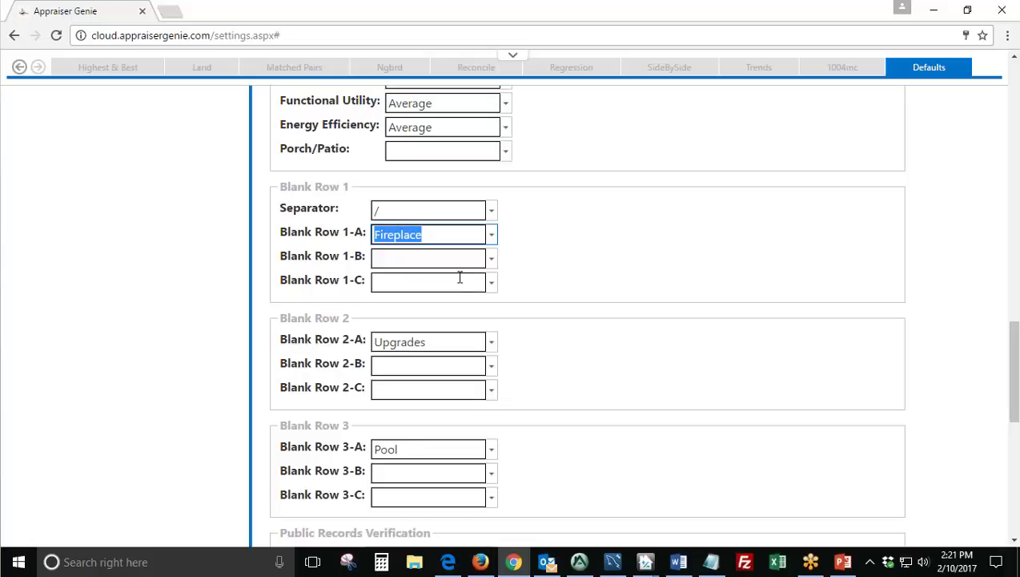
click(490, 261)
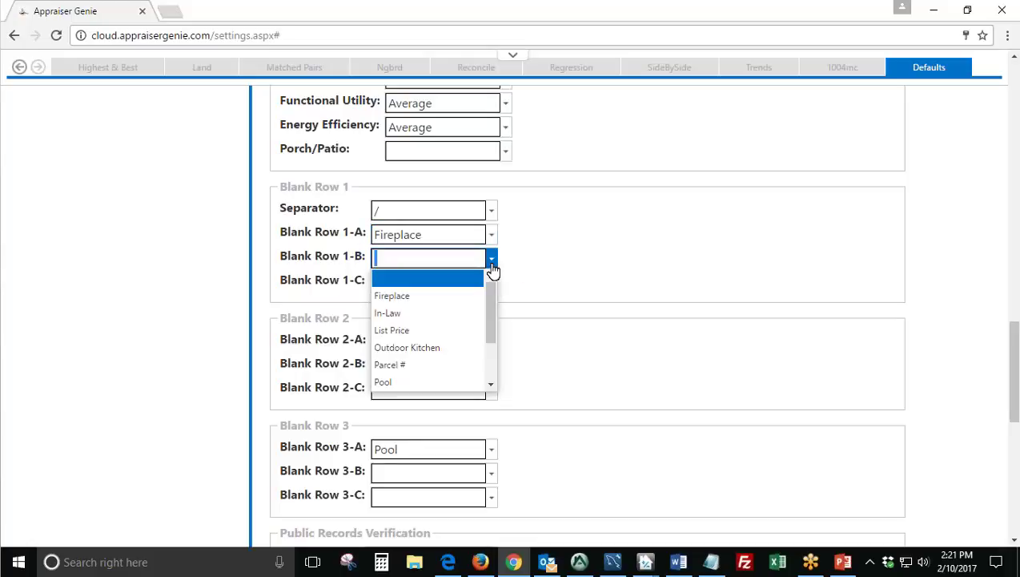
click(459, 381)
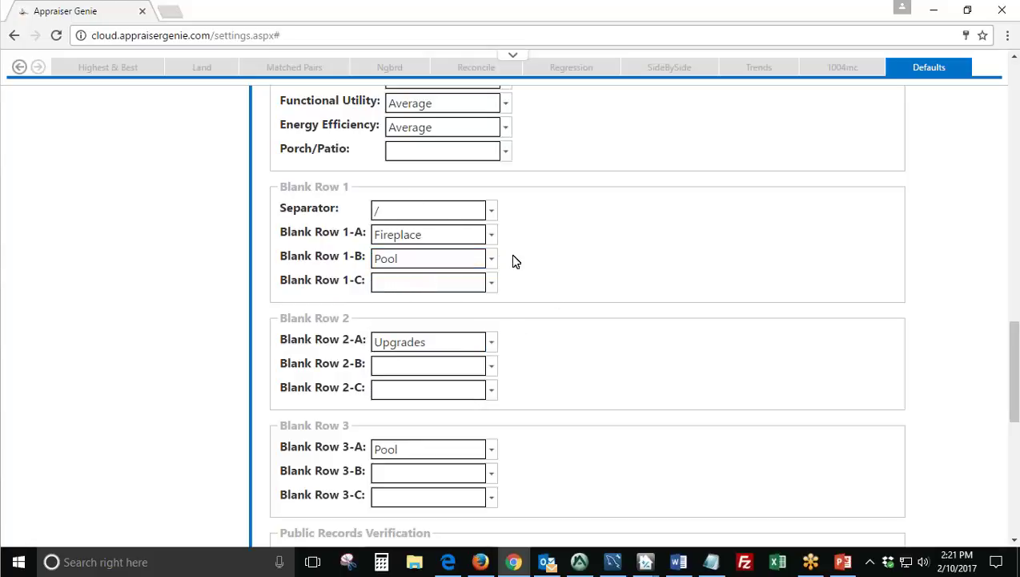
click(490, 261)
click(469, 277)
Confirm Fireplace in Blank Row 1-A and Pool in Blank Row 3-A, then bring the report forward.
double_click(441, 234)
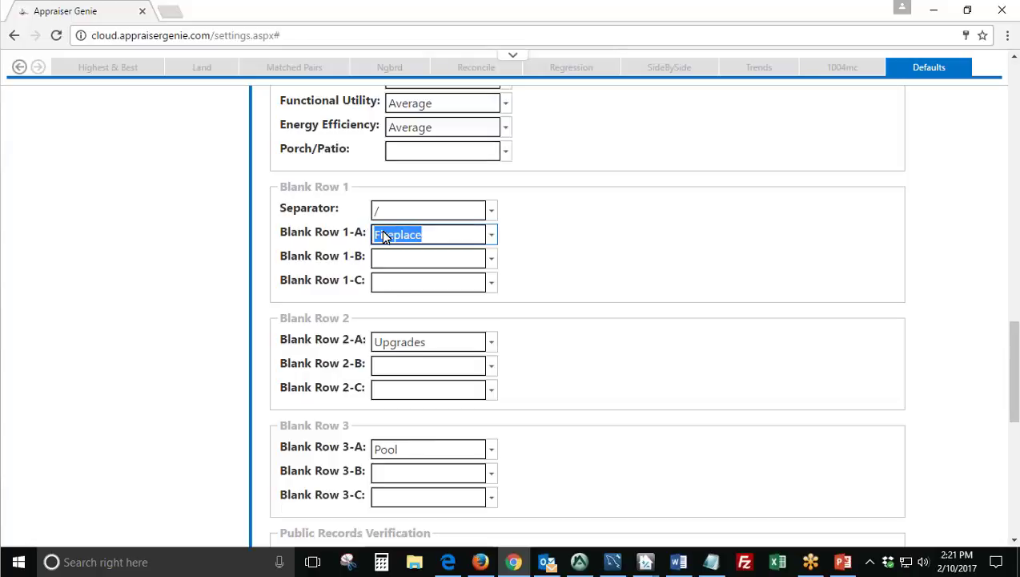
click(568, 274)
scroll(571, 275, down, 1)
drag(446, 267, 358, 272)
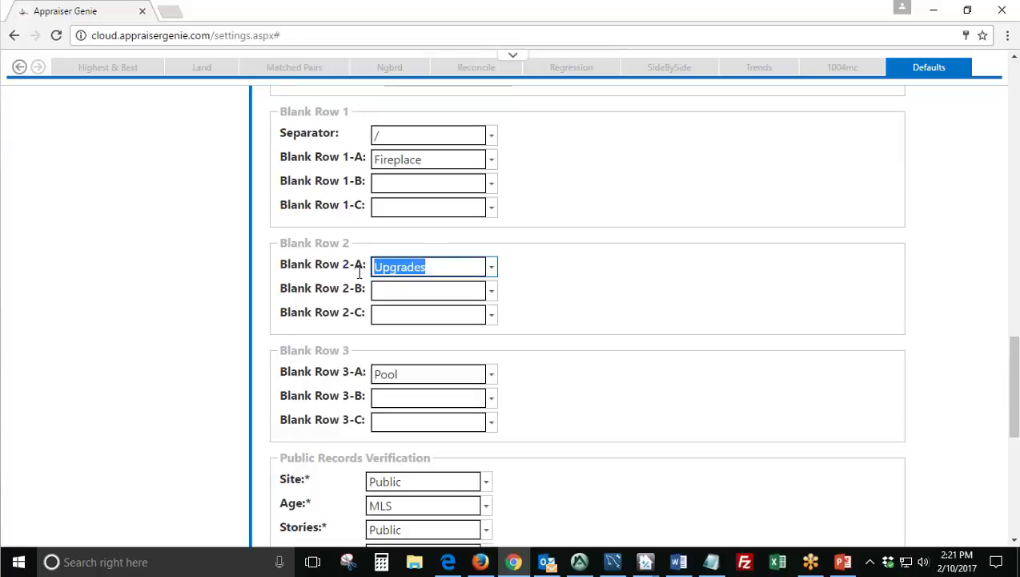
click(579, 561)
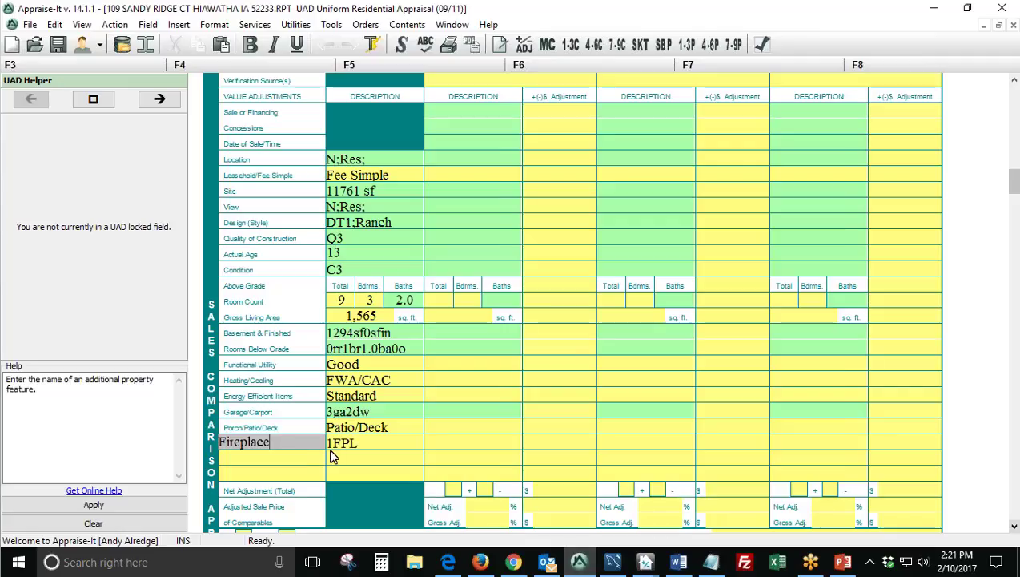
click(513, 561)
double_click(410, 375)
click(588, 392)
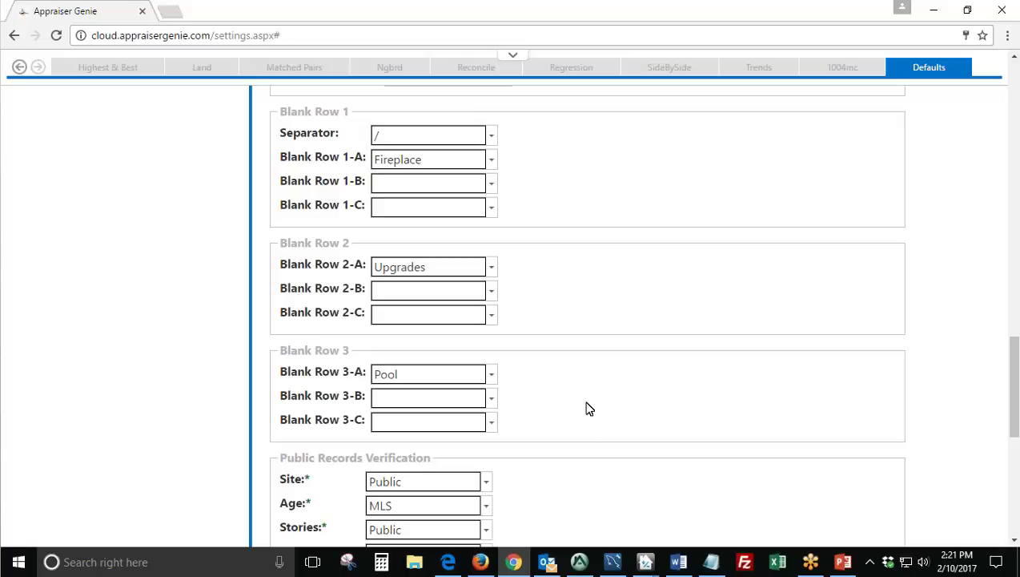
click(579, 561)
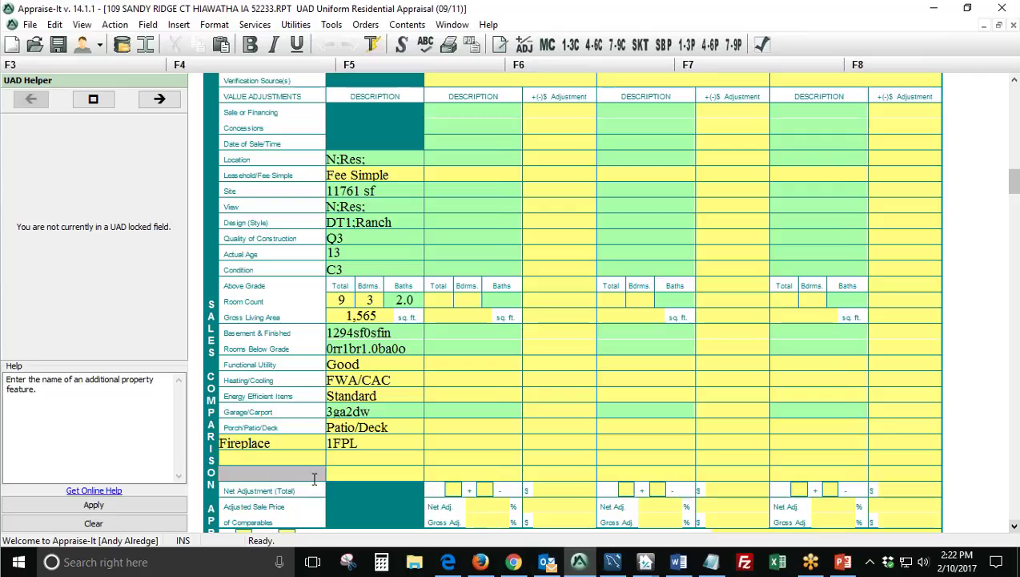
Click through the Fireplace and empty feature cells for the subject and comps 1–3.
click(306, 447)
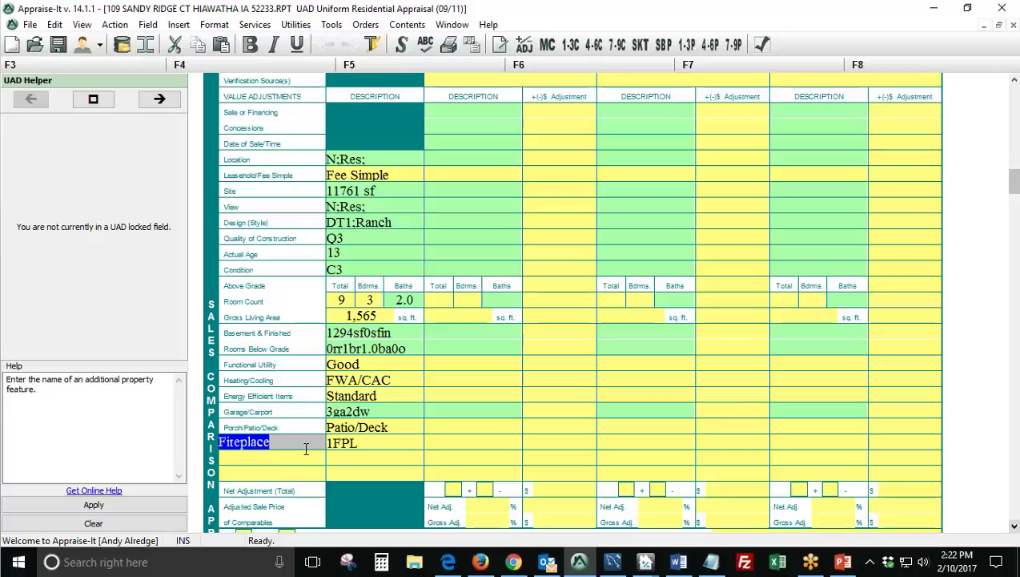
click(295, 473)
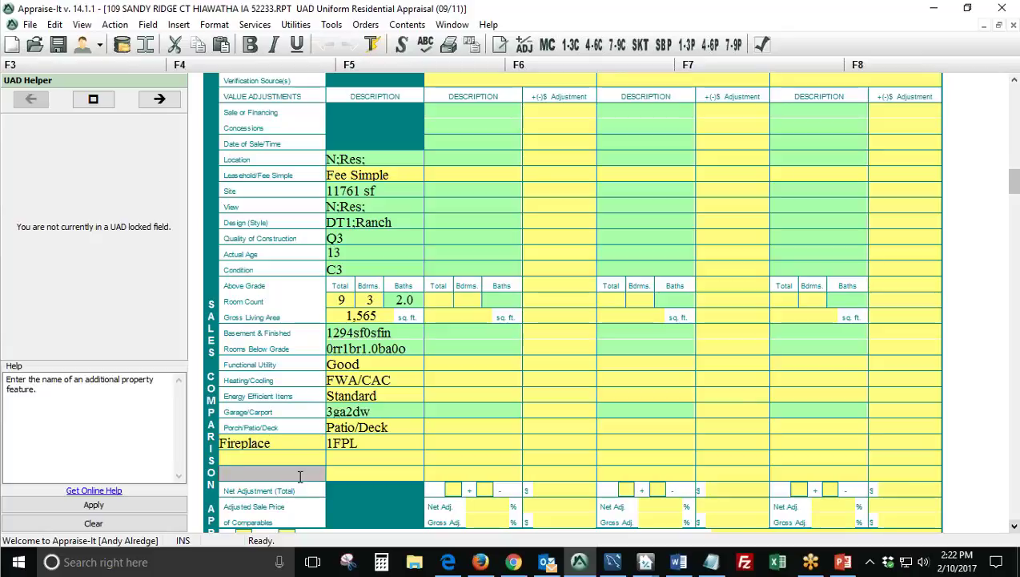
click(454, 443)
click(613, 447)
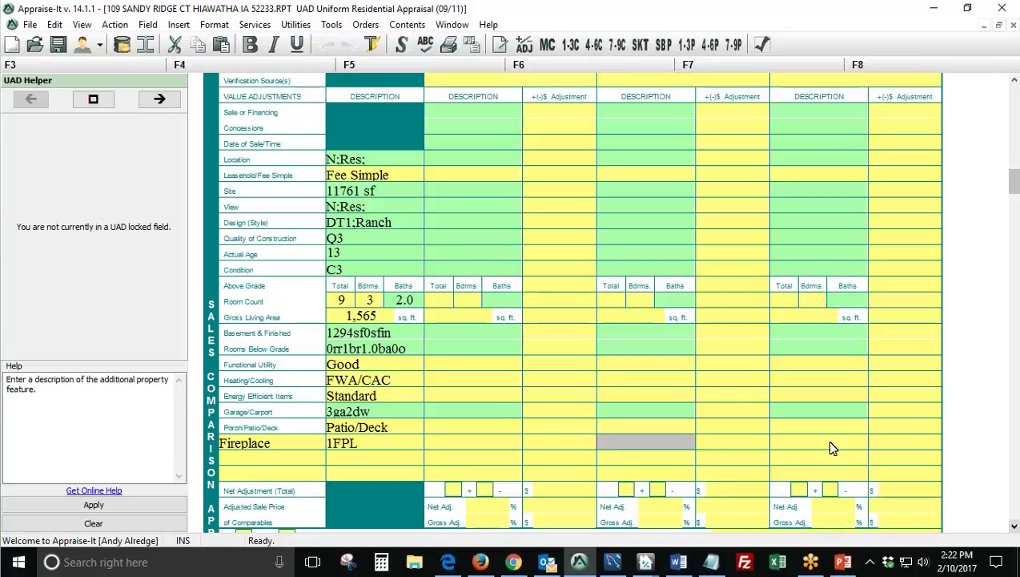
click(826, 439)
click(272, 474)
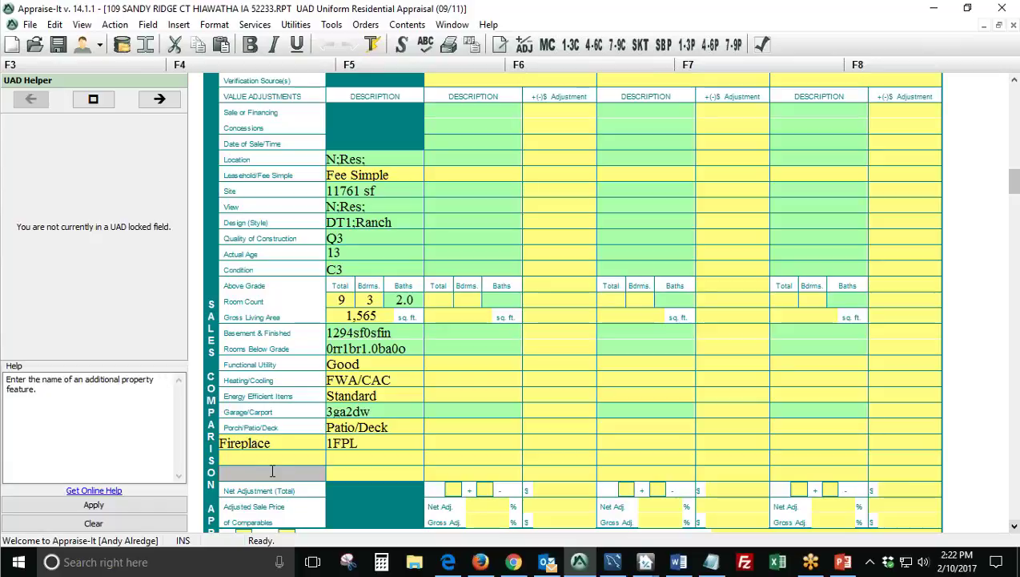
click(498, 477)
click(633, 478)
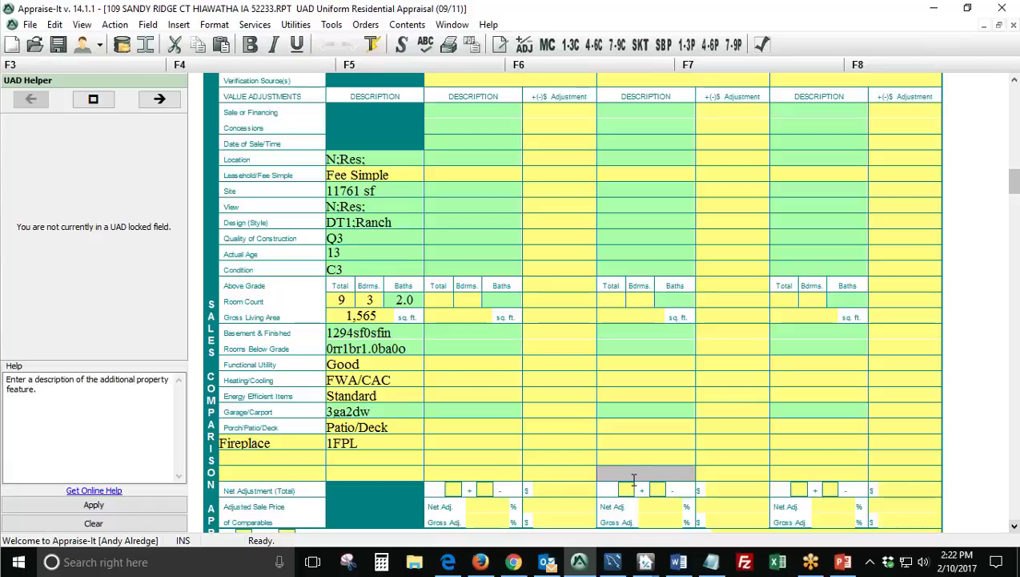
click(776, 476)
click(513, 563)
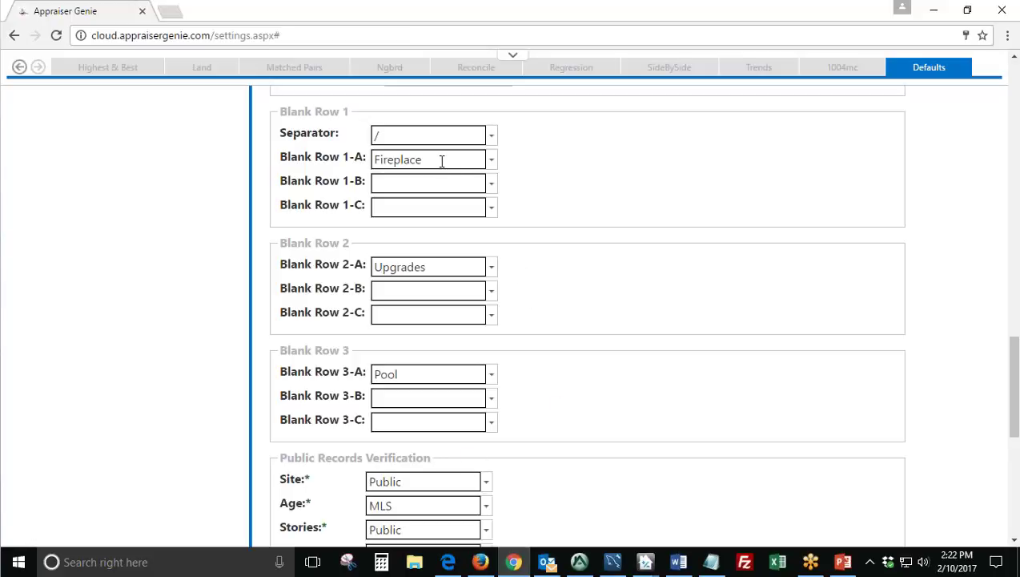
drag(441, 161, 367, 161)
double_click(403, 374)
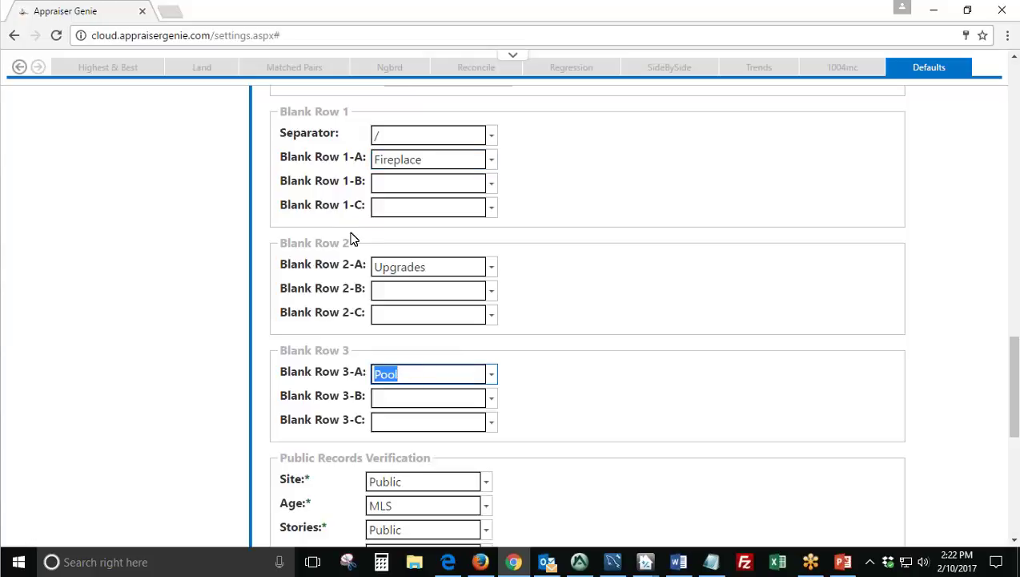
click(544, 318)
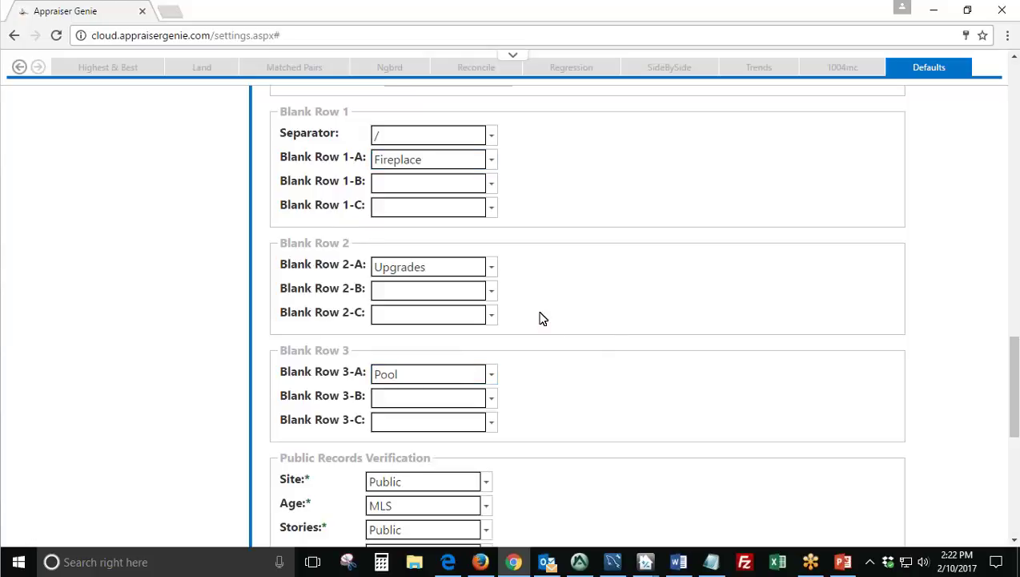
click(493, 273)
scroll(490, 290, up, 2)
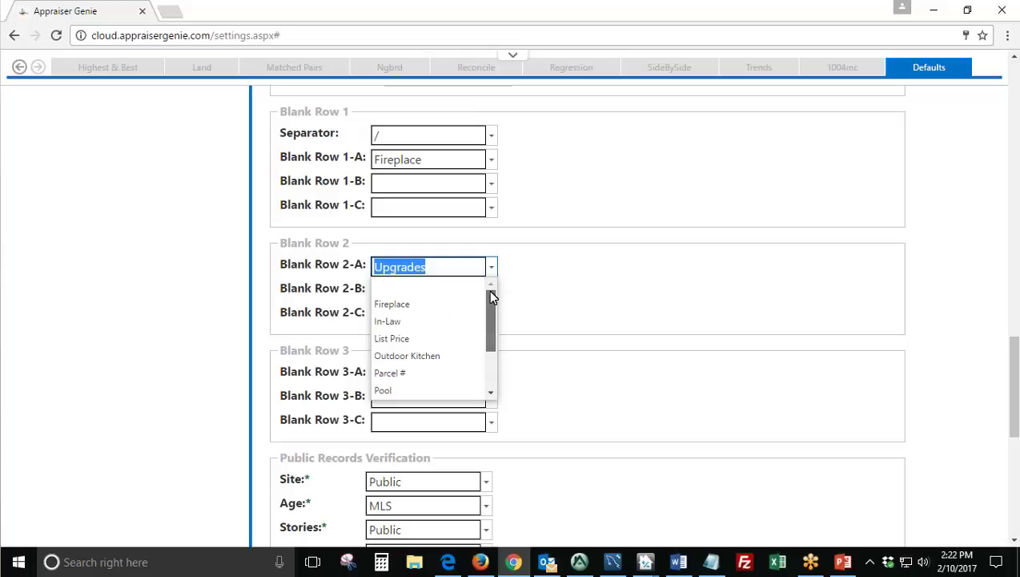
scroll(491, 321, down, 2)
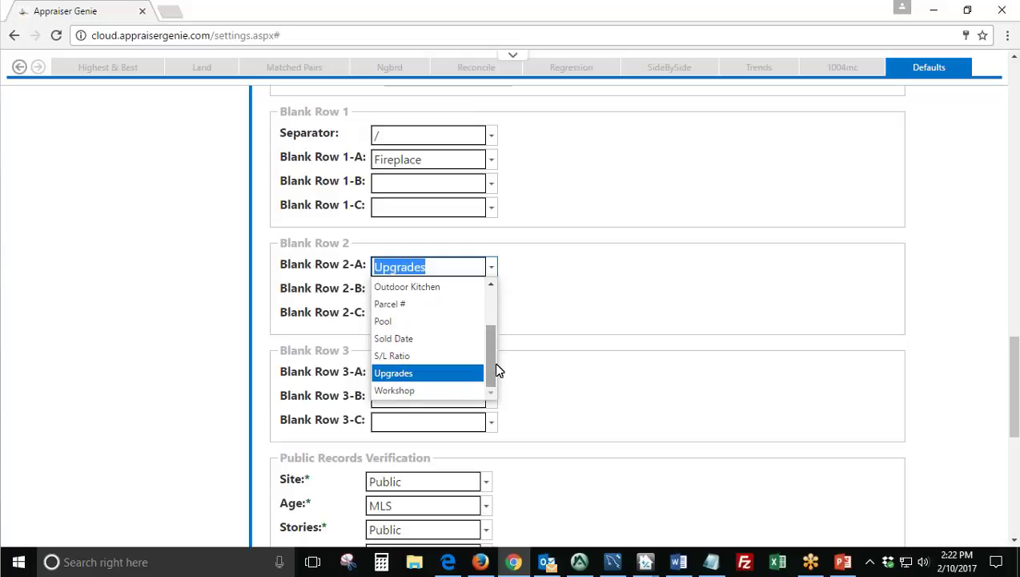
mouse_move(496, 360)
mouse_down()
mouse_move(496, 326)
mouse_move(494, 377)
mouse_up()
drag(489, 351, 342, 293)
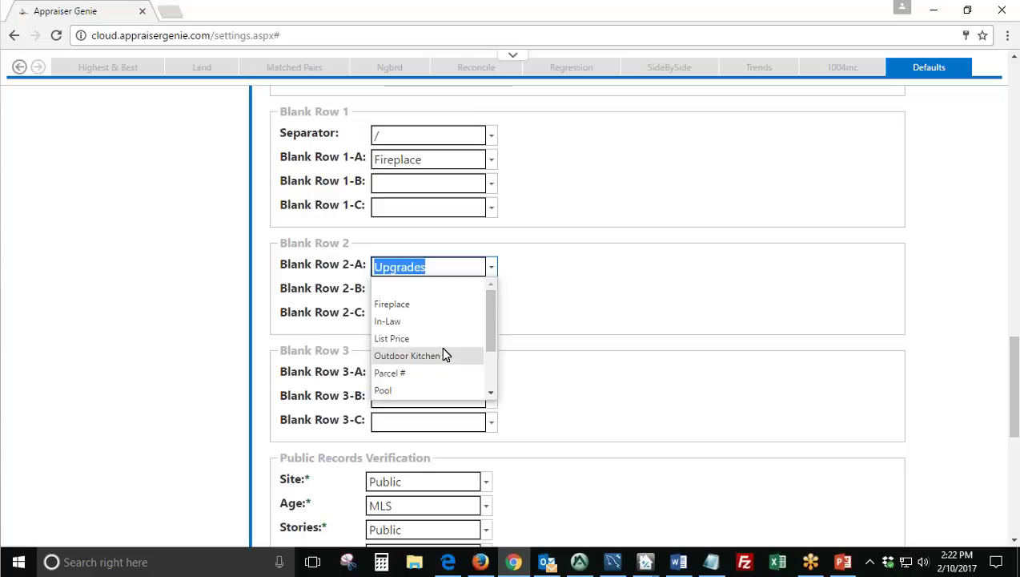
click(561, 312)
scroll(525, 294, down, 3)
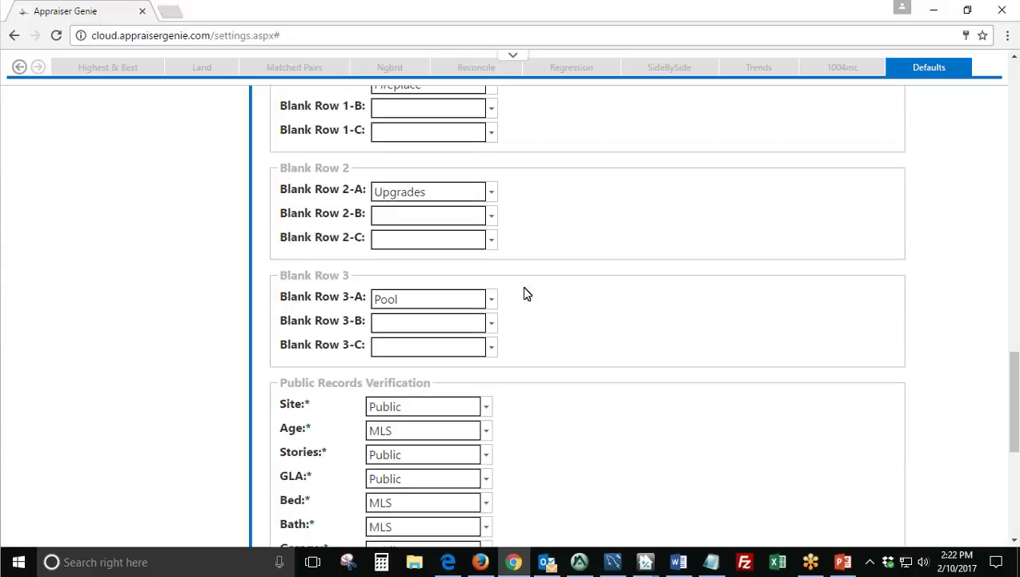
drag(436, 233, 287, 231)
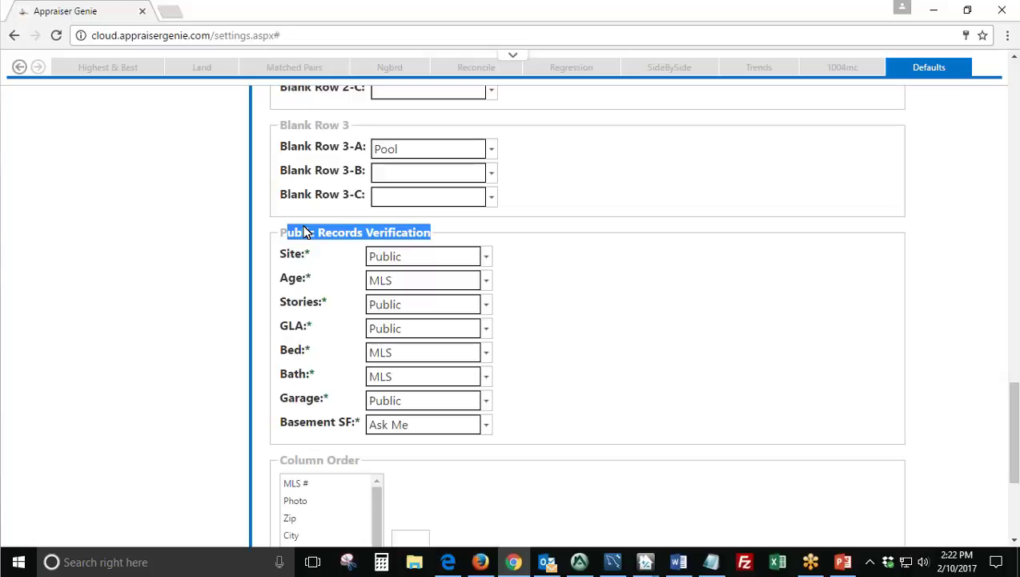
click(485, 258)
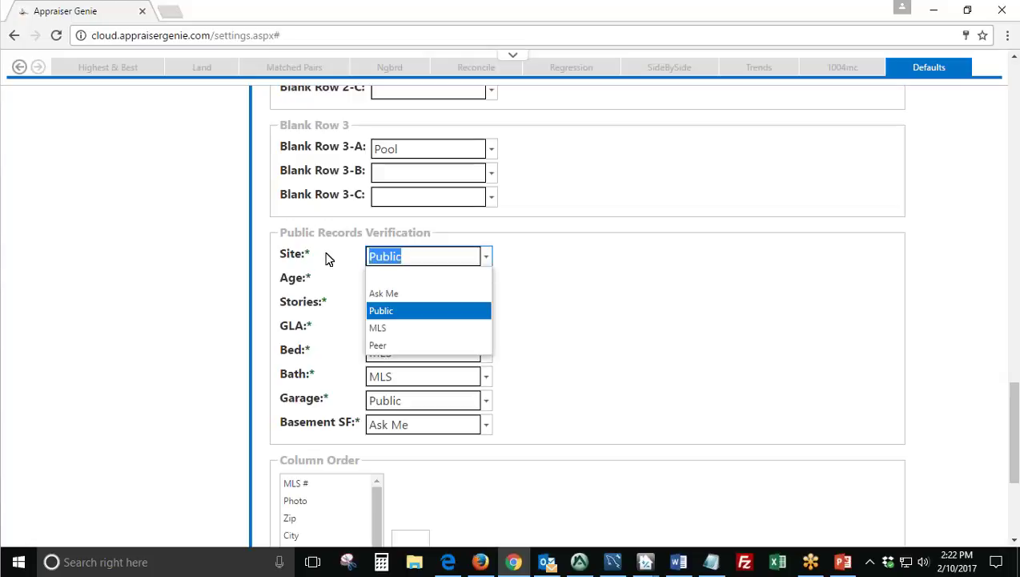
double_click(326, 257)
click(486, 258)
click(444, 313)
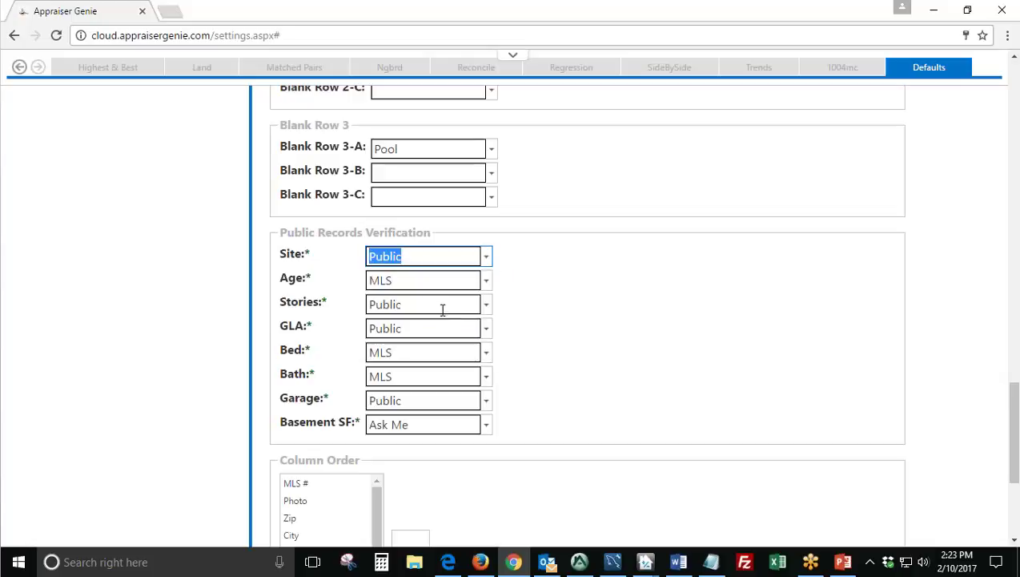
triple_click(284, 258)
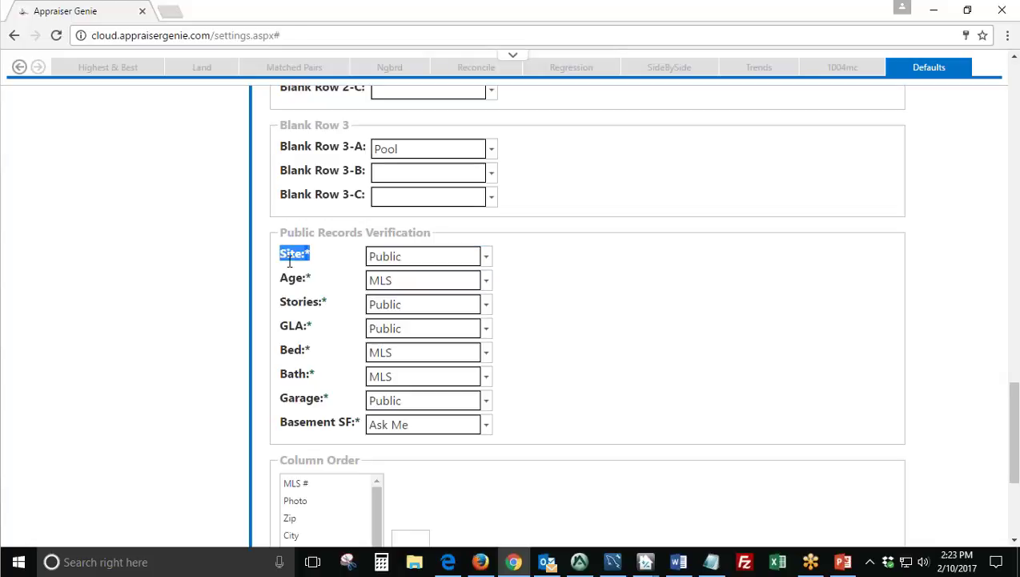
click(418, 256)
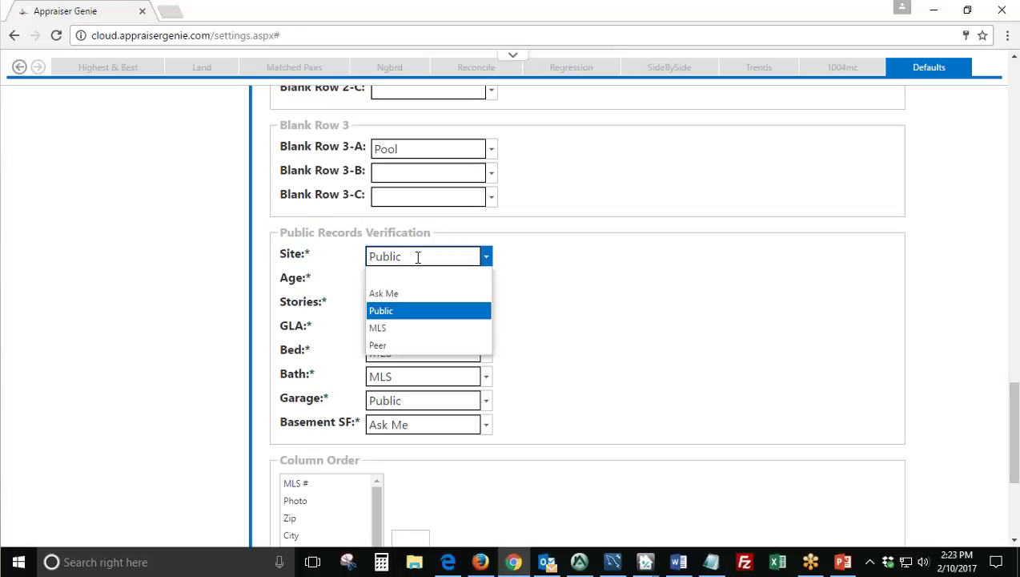
click(394, 328)
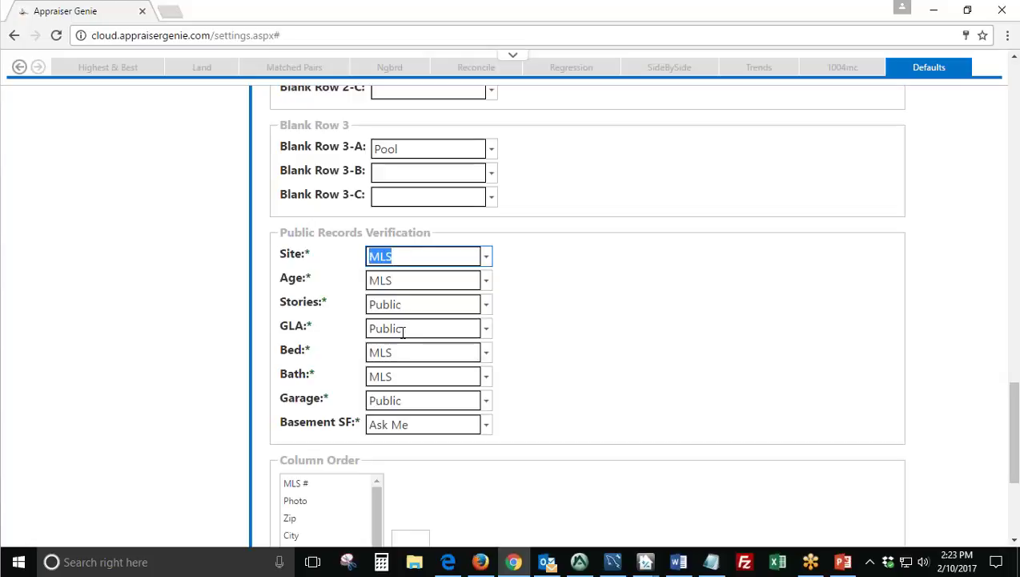
double_click(305, 254)
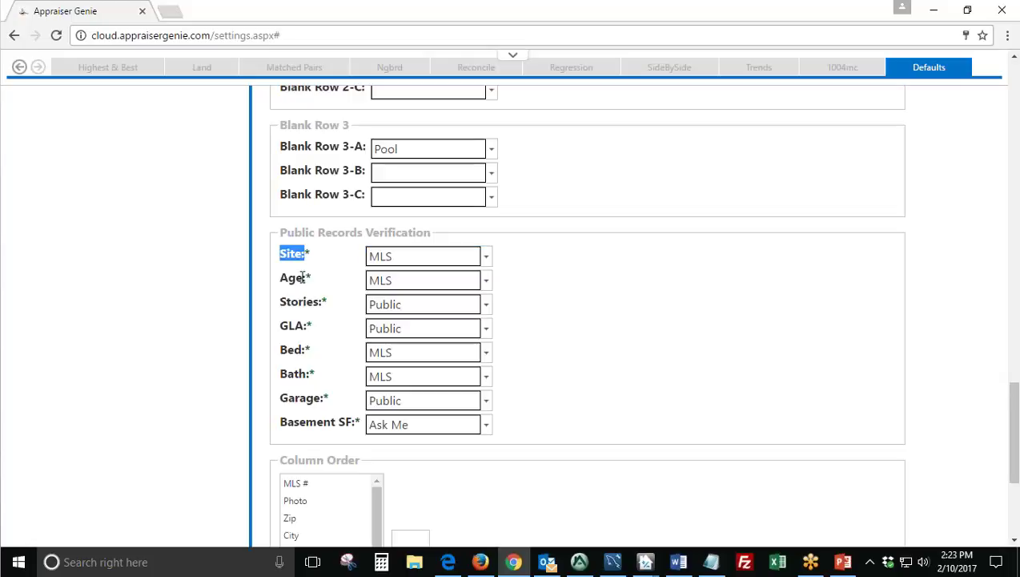
click(485, 255)
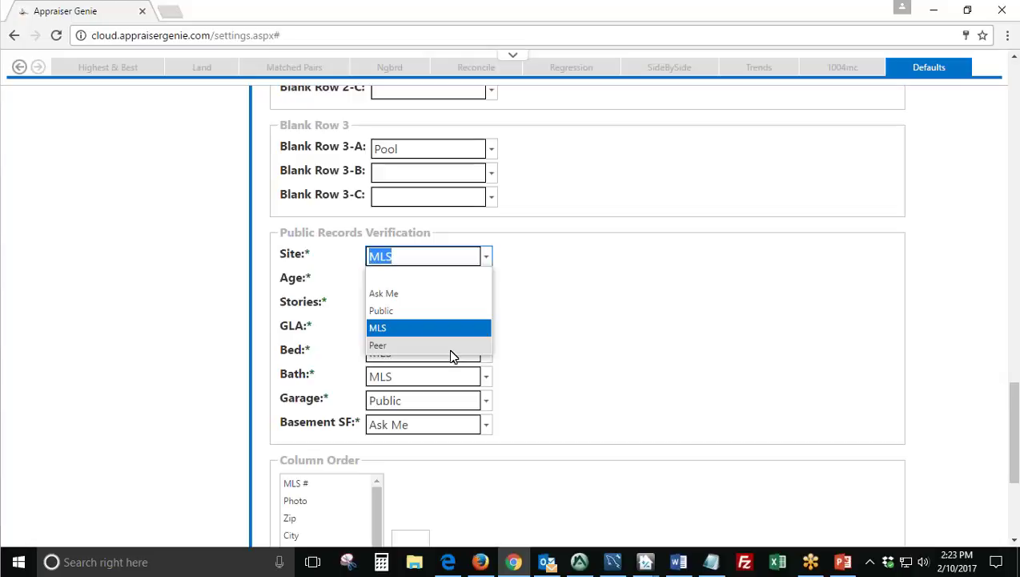
click(429, 328)
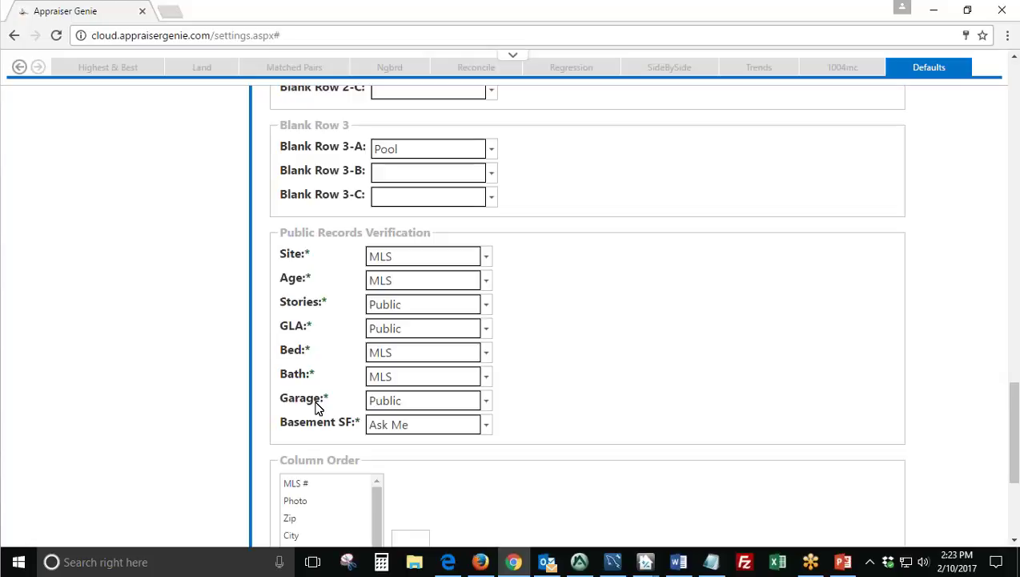
drag(314, 278, 297, 278)
triple_click(319, 305)
click(319, 332)
drag(289, 327, 316, 335)
click(487, 256)
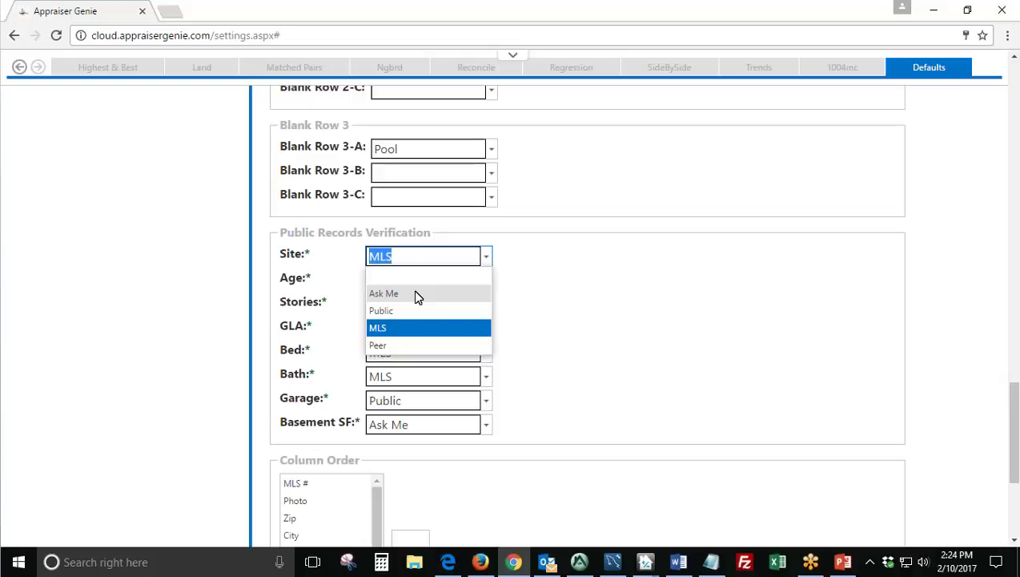
click(415, 295)
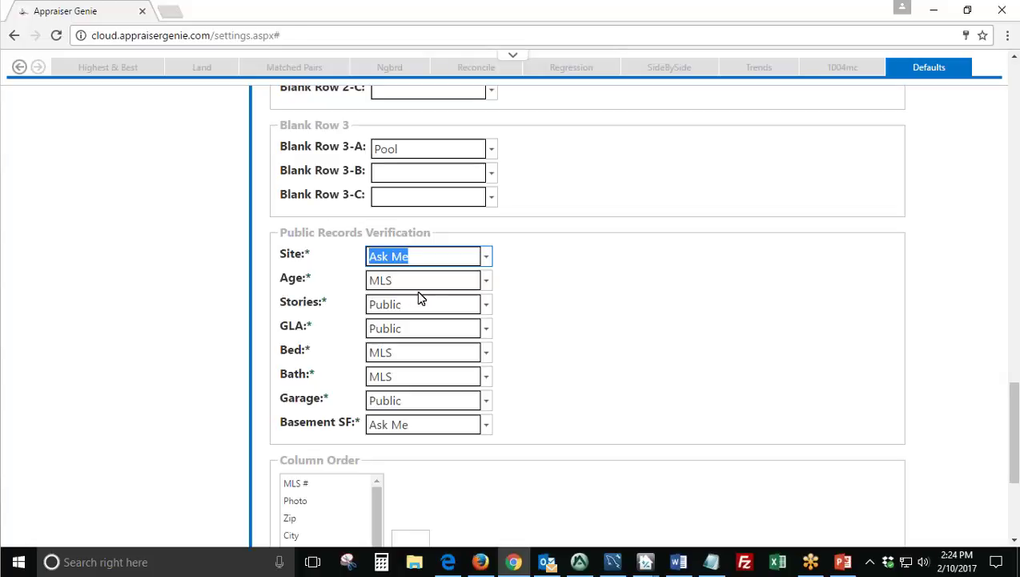
click(488, 258)
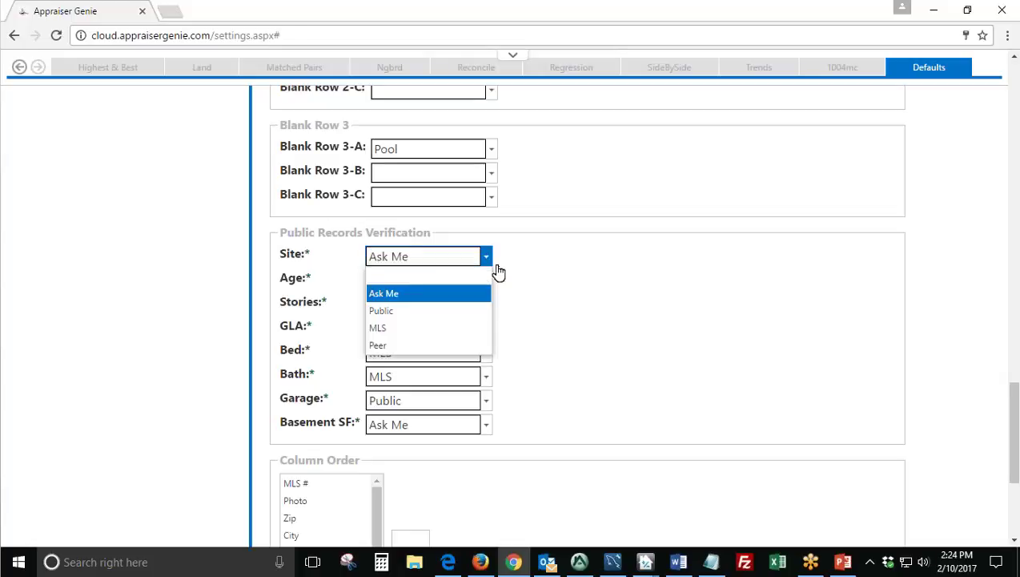
click(424, 316)
click(584, 323)
scroll(580, 331, down, 1)
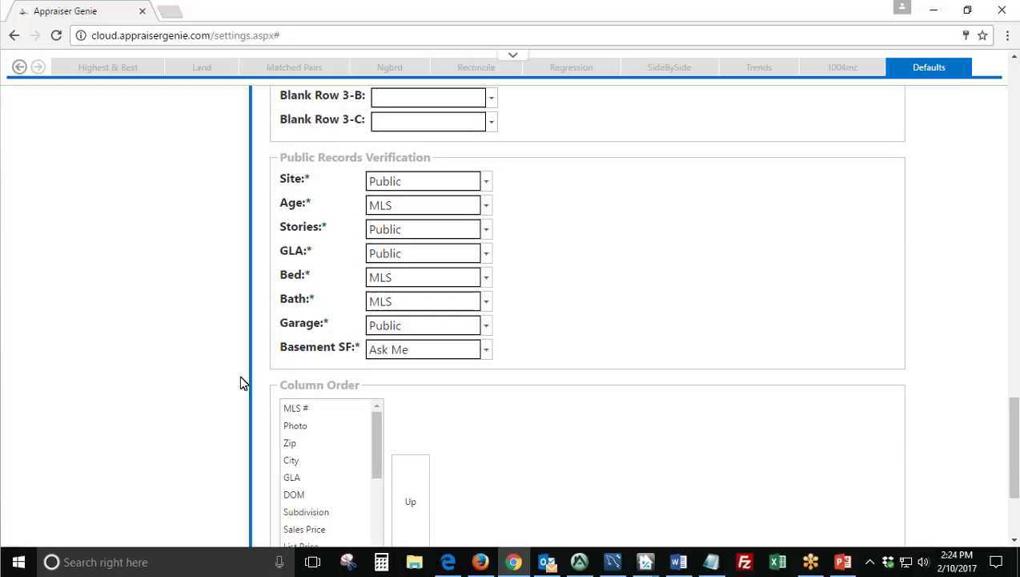
drag(277, 349, 367, 349)
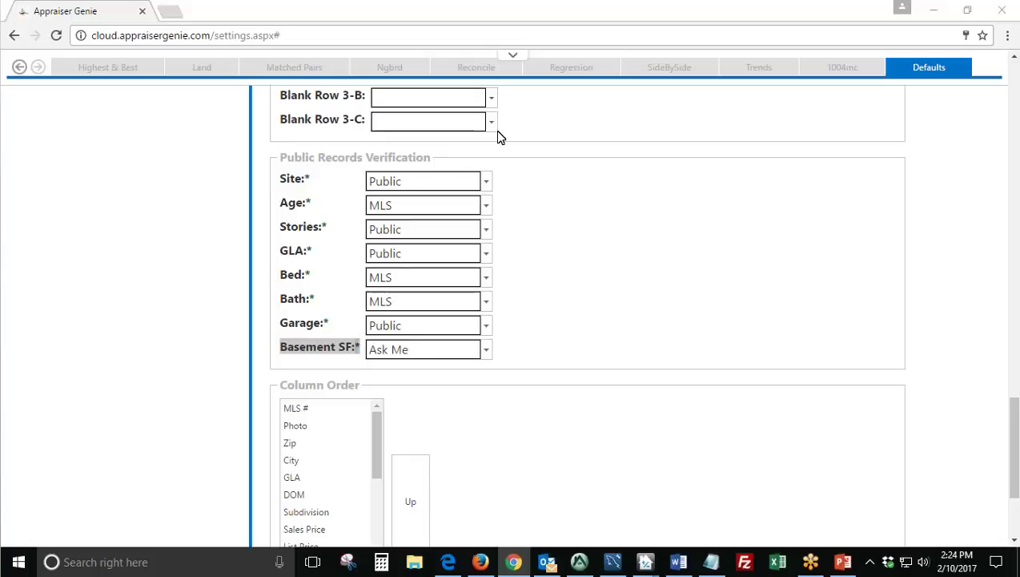
click(569, 322)
scroll(570, 322, down, 2)
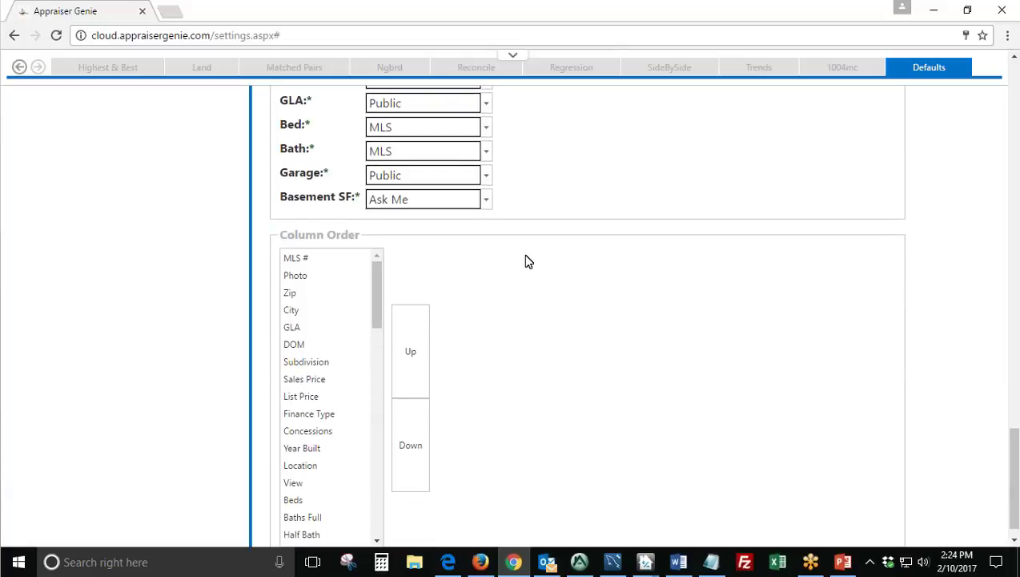
scroll(524, 262, down, 1)
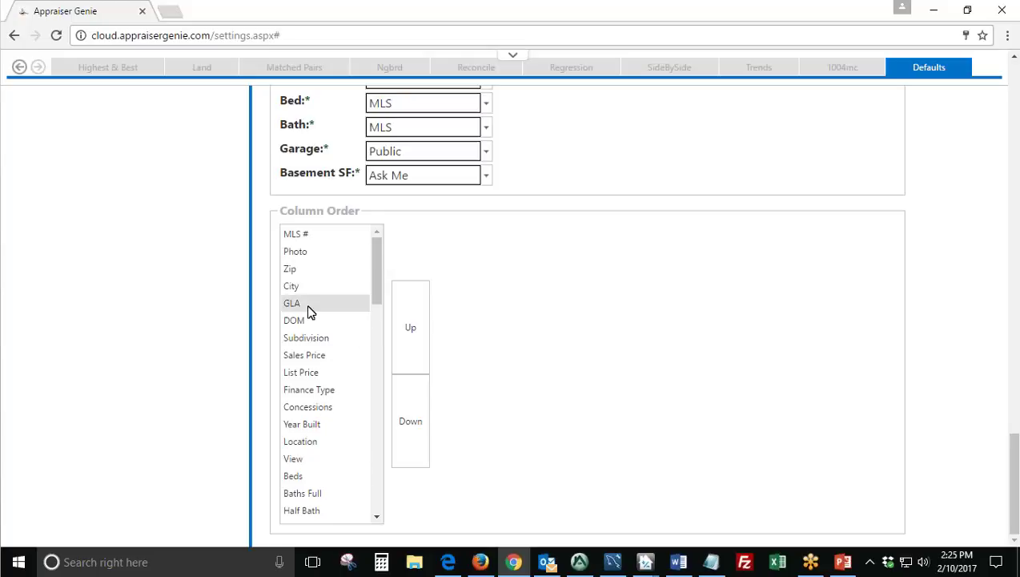
click(340, 345)
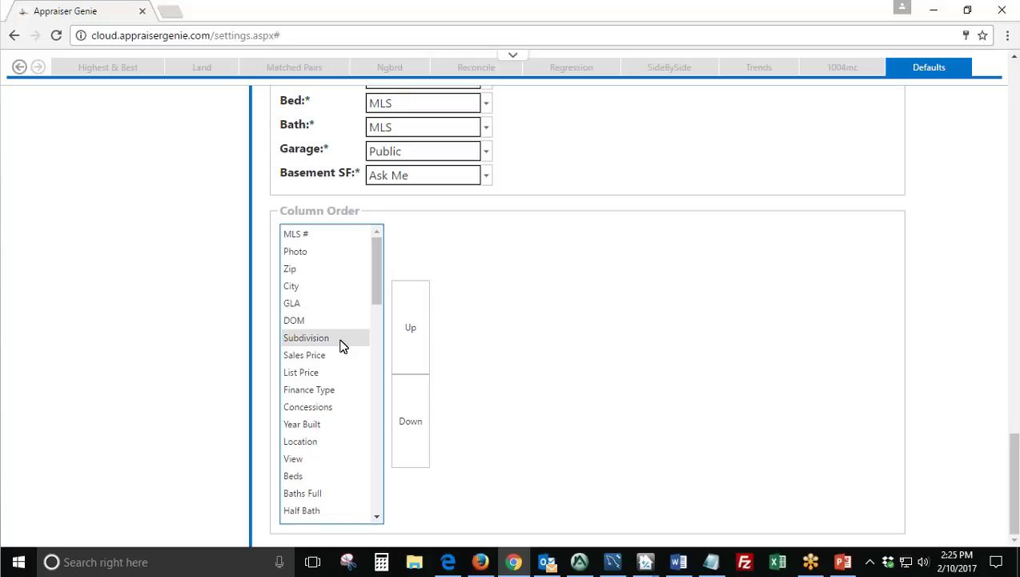
click(341, 345)
click(337, 359)
click(337, 371)
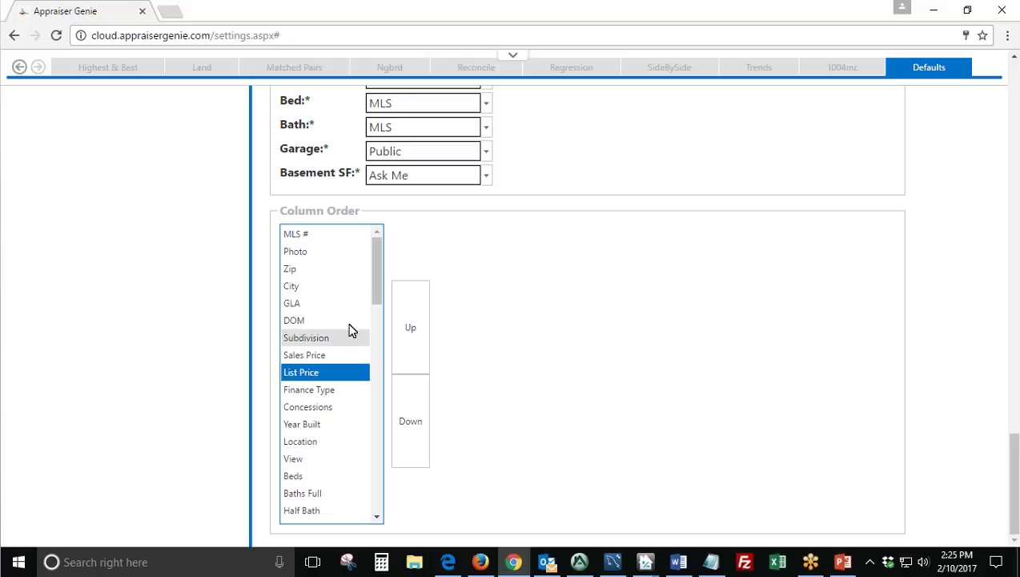
mouse_move(374, 273)
mouse_down()
mouse_move(380, 515)
mouse_move(366, 269)
mouse_up()
click(342, 308)
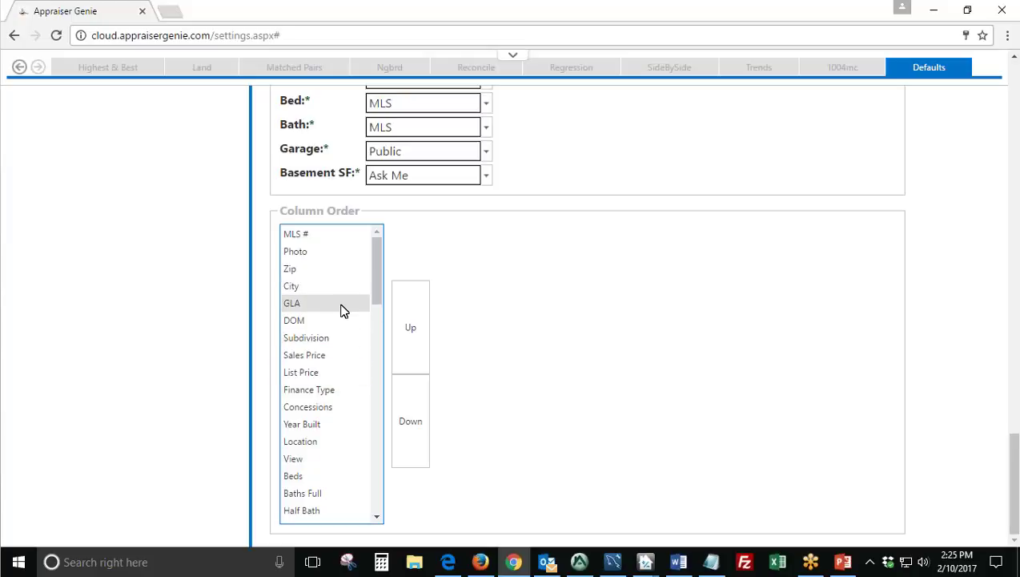
click(343, 309)
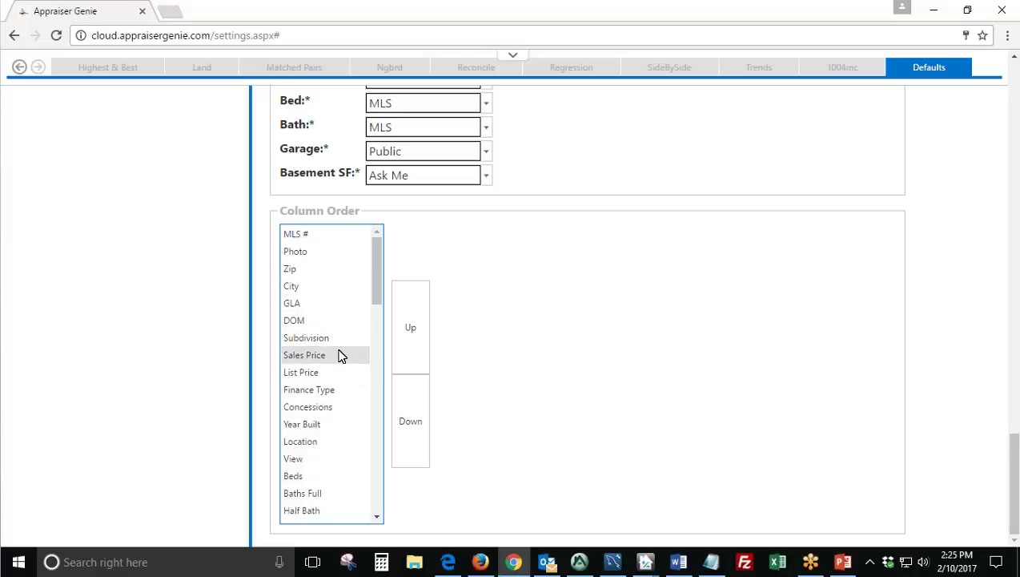
click(339, 355)
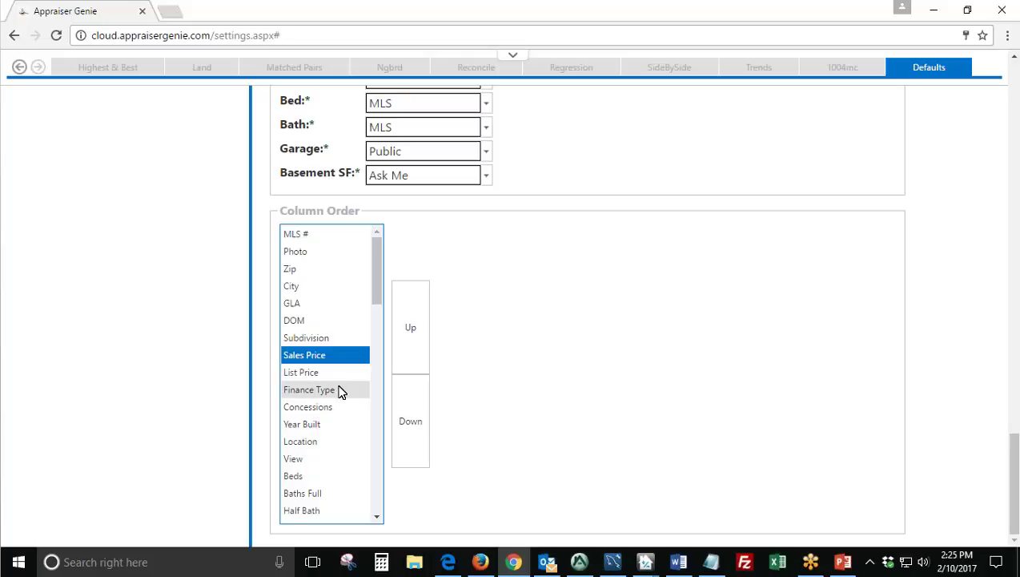
click(337, 390)
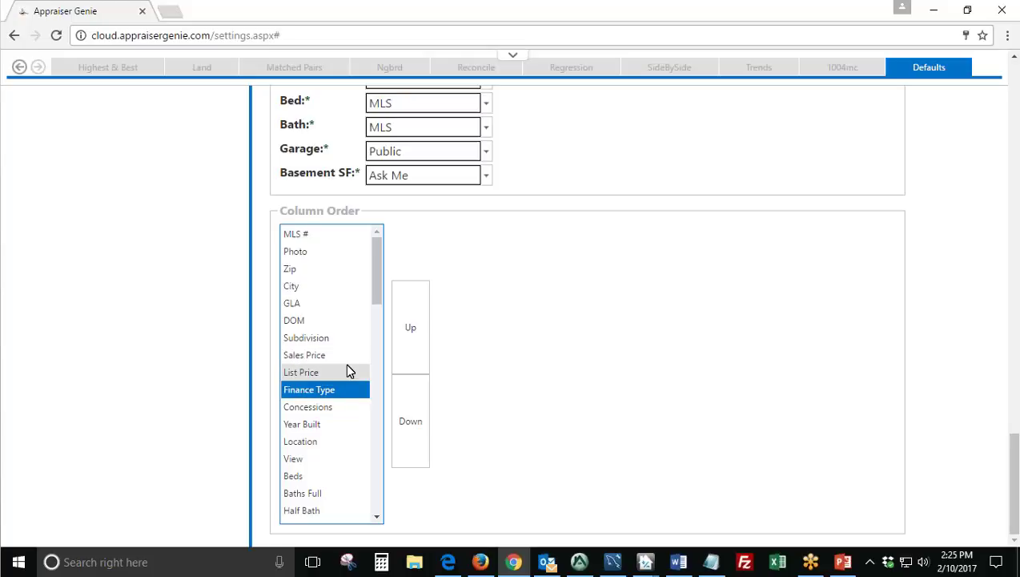
click(415, 336)
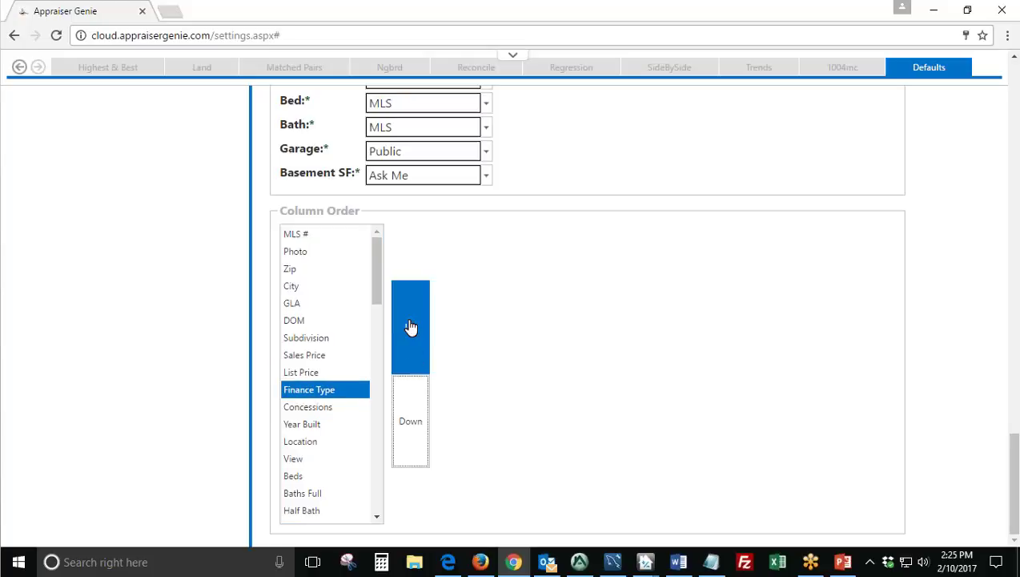
click(403, 425)
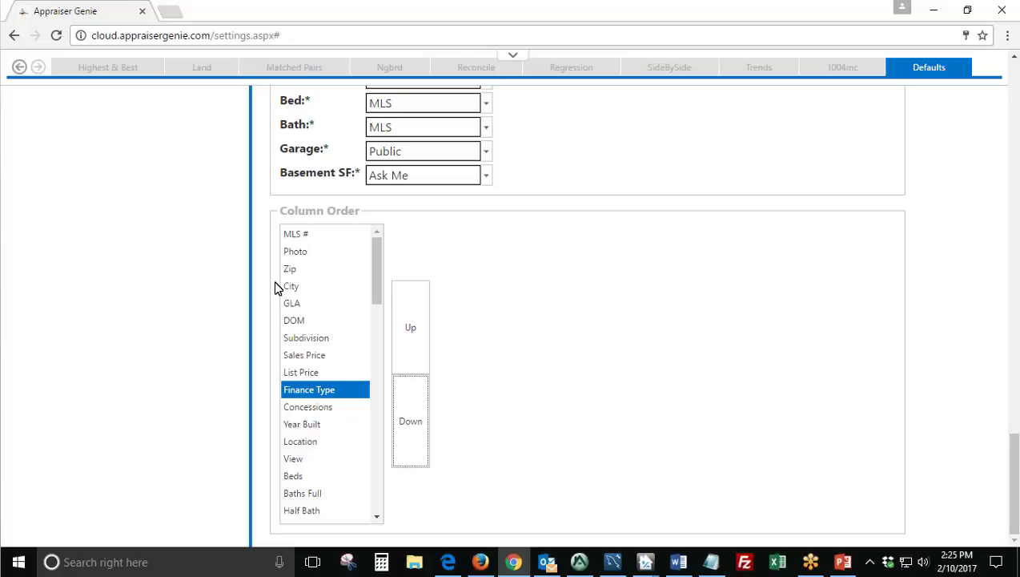
Return to the top of the Defaults page, confirm Age Variance 0, and save.
scroll(540, 366, up, 3)
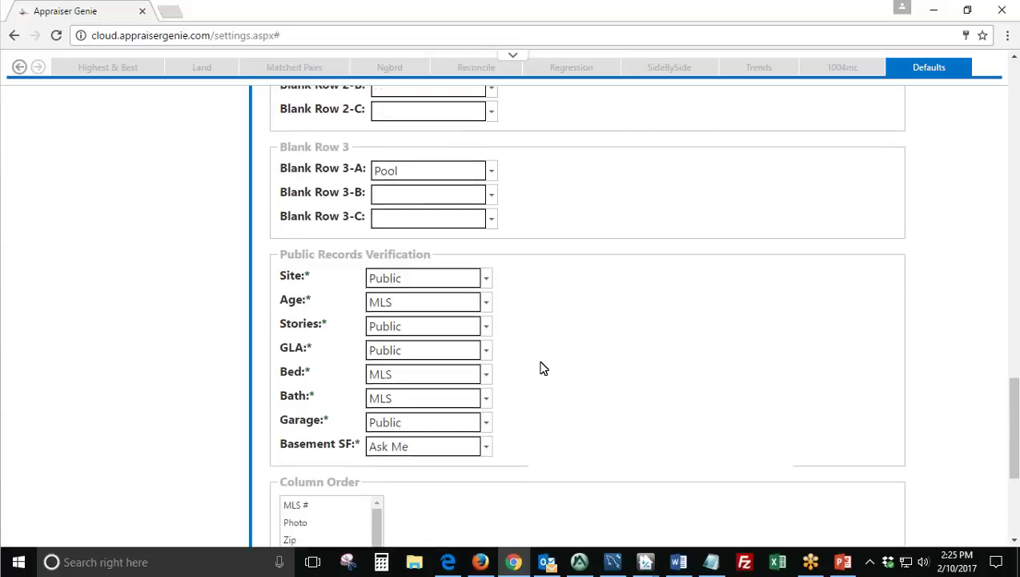
scroll(540, 366, up, 8)
scroll(540, 366, up, 1)
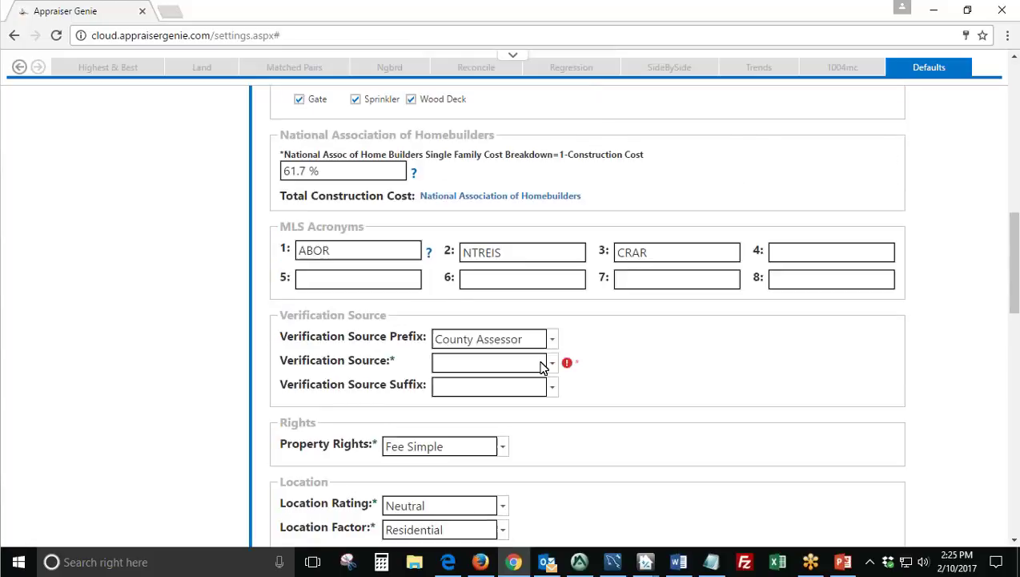
scroll(540, 366, up, 10)
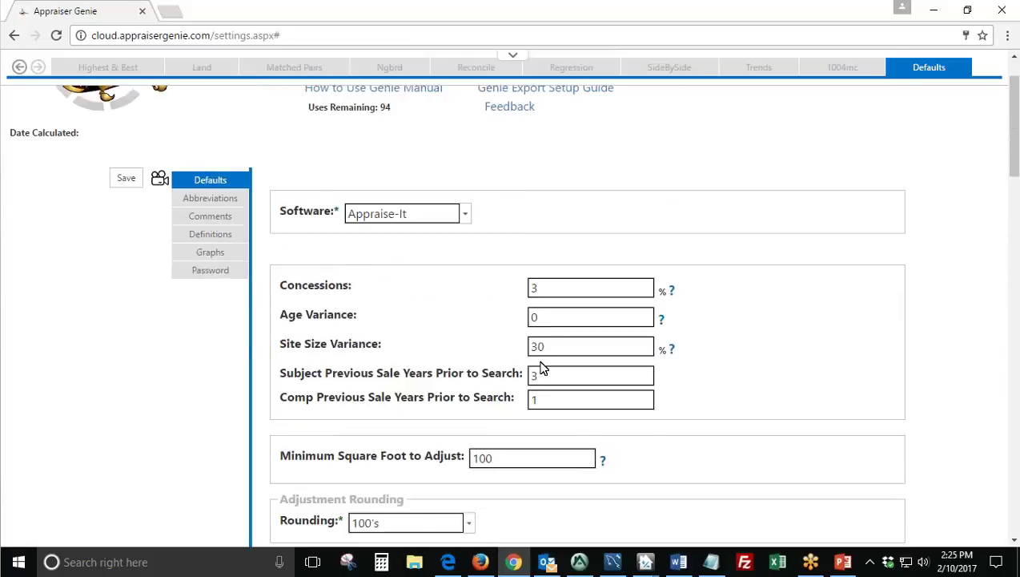
scroll(540, 366, up, 1)
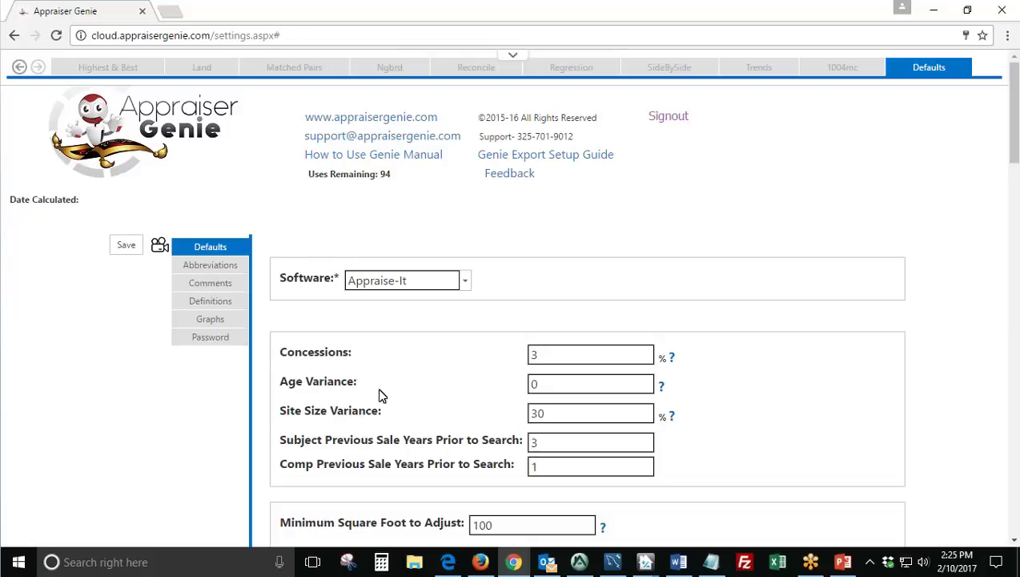
scroll(380, 394, down, 5)
scroll(381, 392, down, 4)
scroll(385, 393, up, 8)
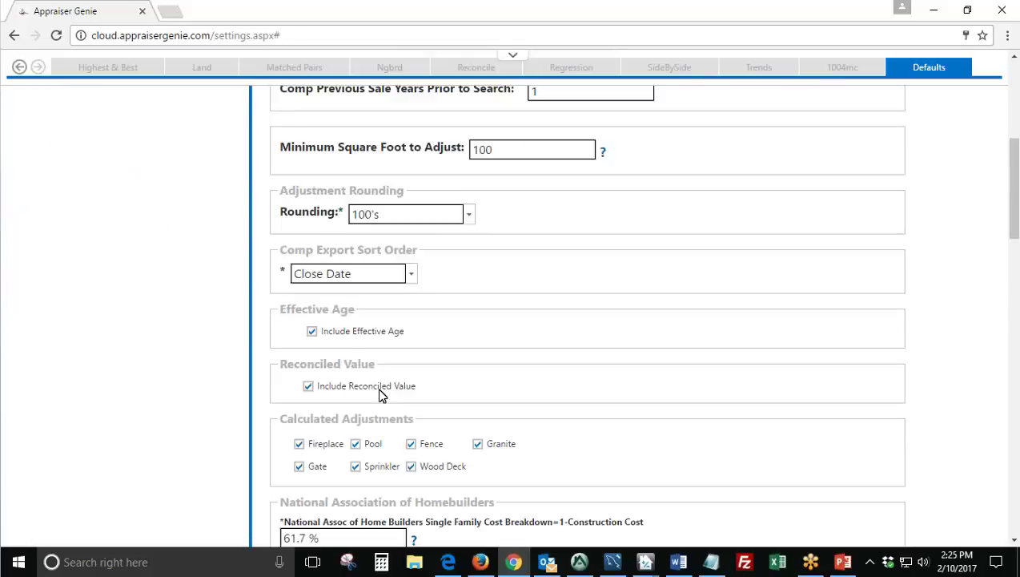
click(570, 310)
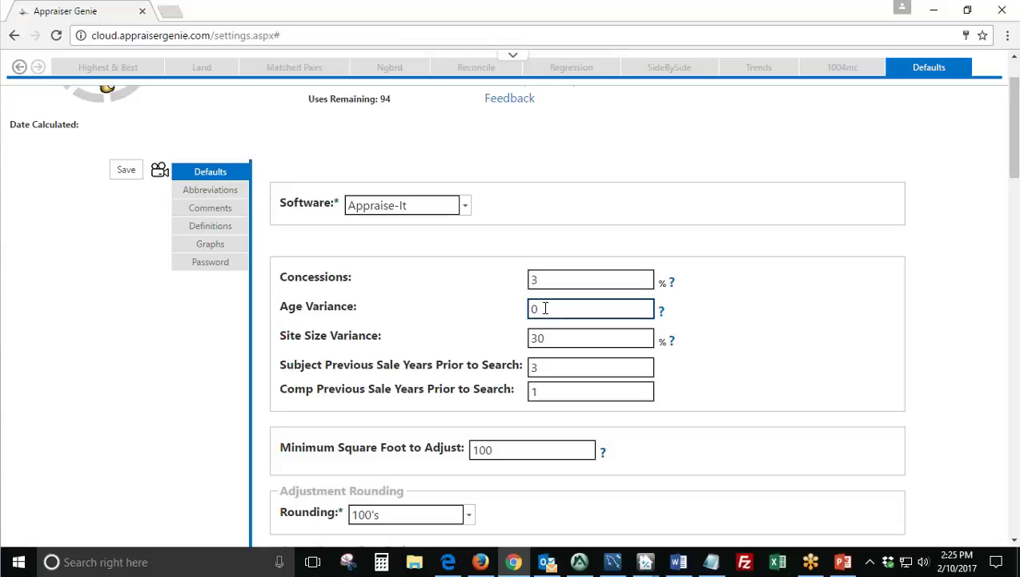
click(115, 172)
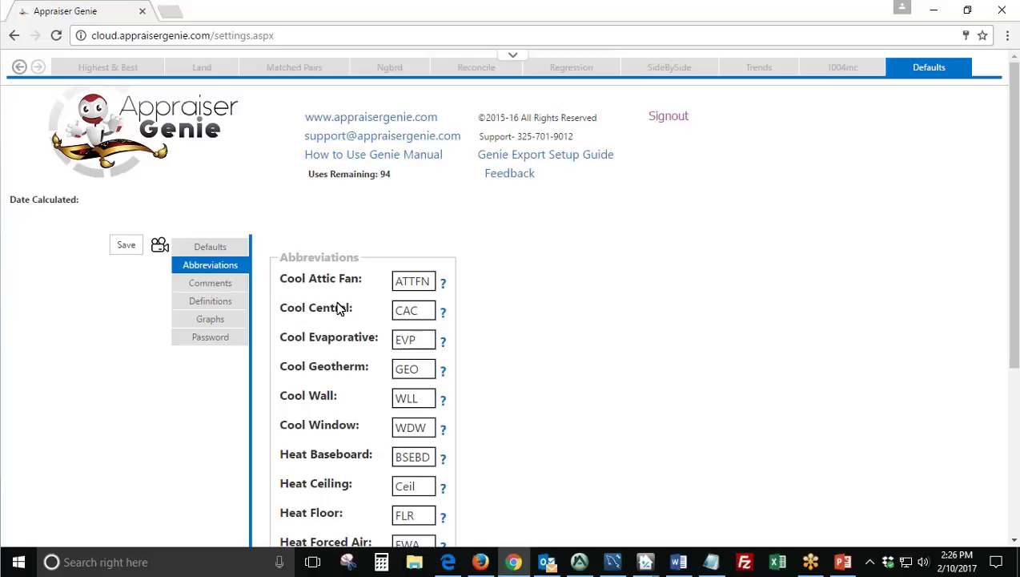
Retype the Cool Central abbreviation so it still reads CAC.
scroll(337, 308, down, 1)
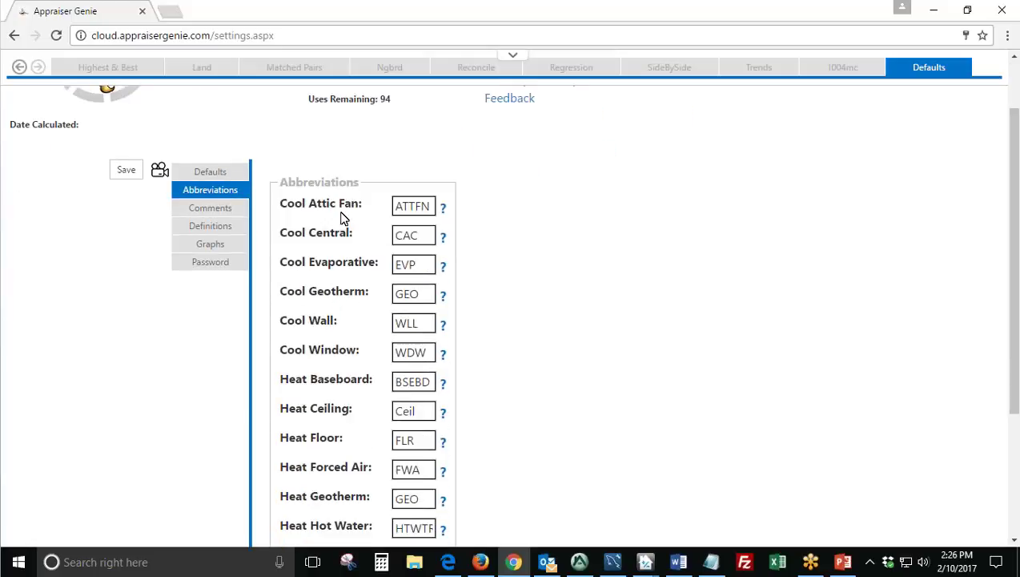
drag(358, 234, 290, 239)
click(428, 237)
key(BackSpace)
key(BackSpace)
text(A)
text(C)
click(584, 313)
scroll(565, 310, down, 2)
scroll(564, 310, up, 4)
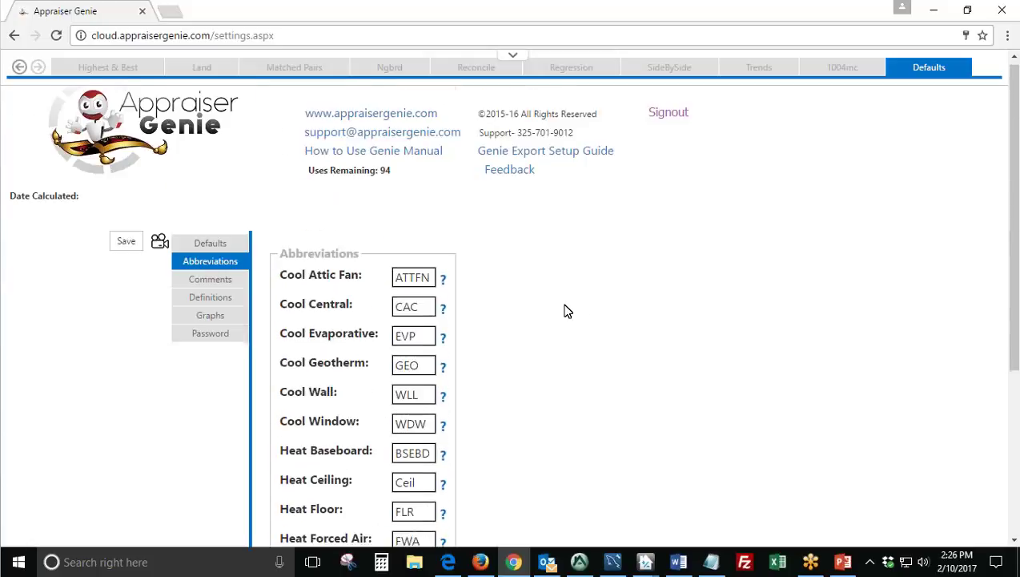
Scroll the Comments settings down to the 1004MC Concession Comments template.
click(222, 284)
scroll(227, 284, down, 2)
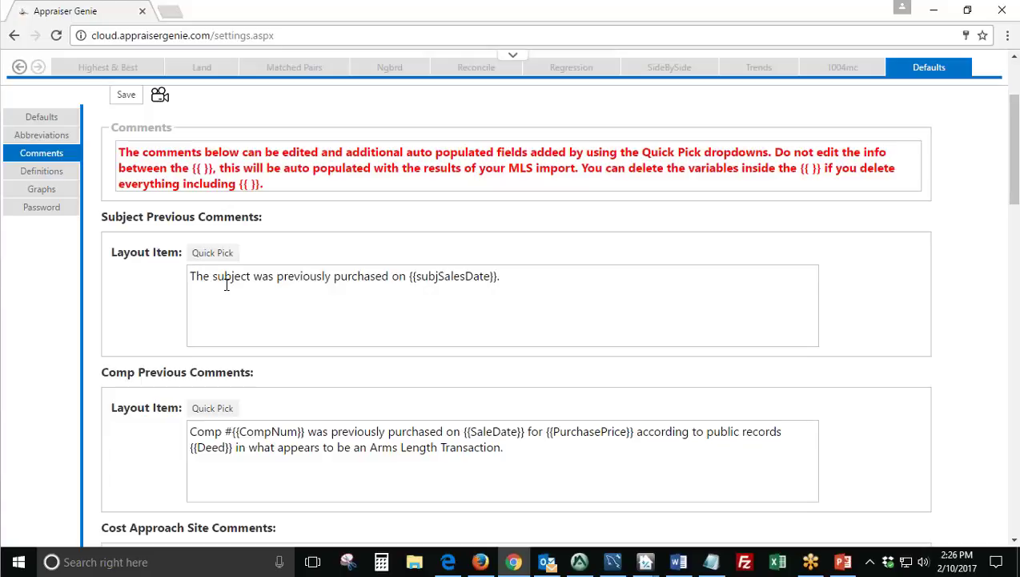
scroll(405, 312, down, 3)
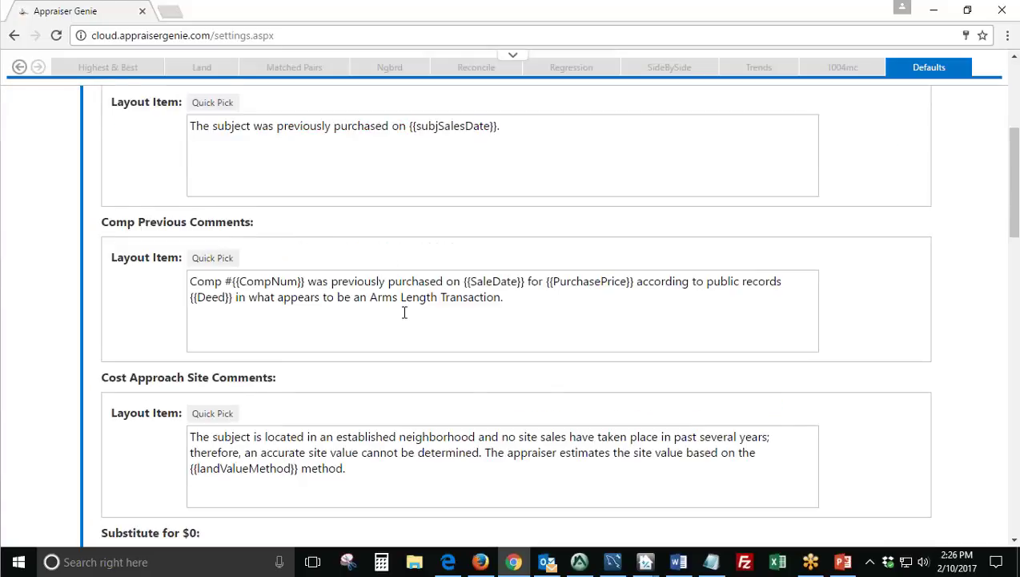
scroll(416, 335, down, 1)
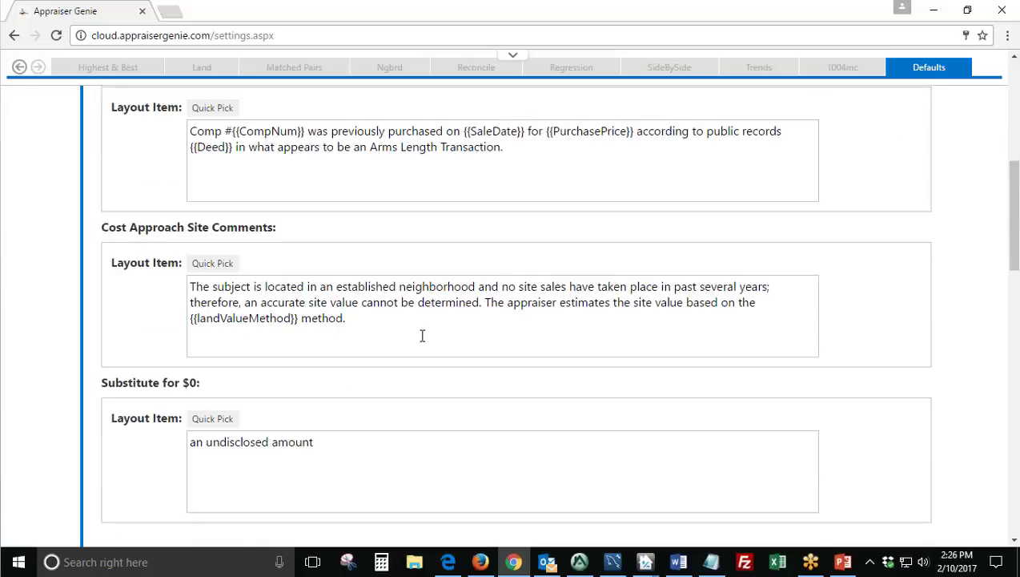
scroll(422, 335, down, 4)
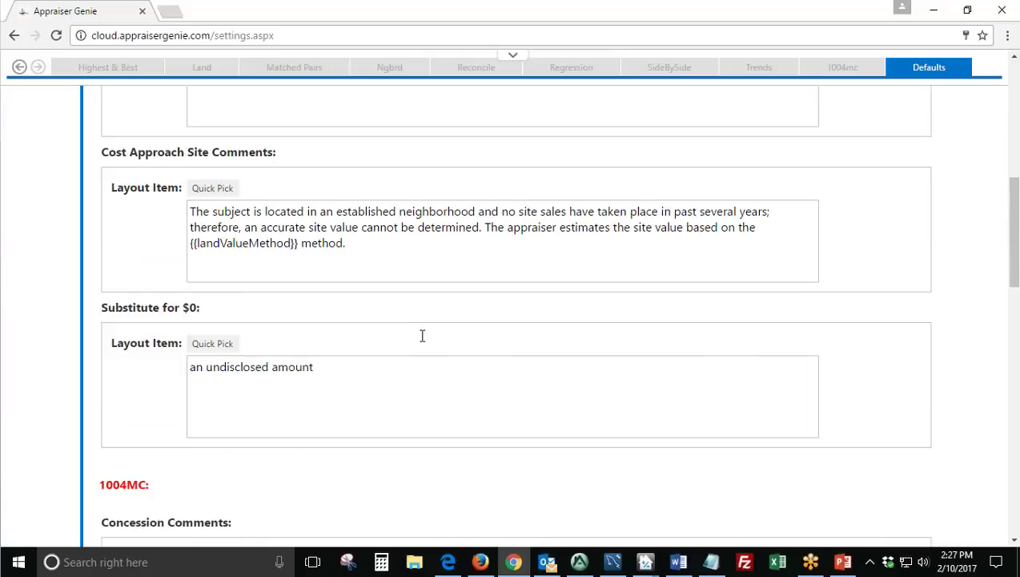
drag(168, 268, 98, 258)
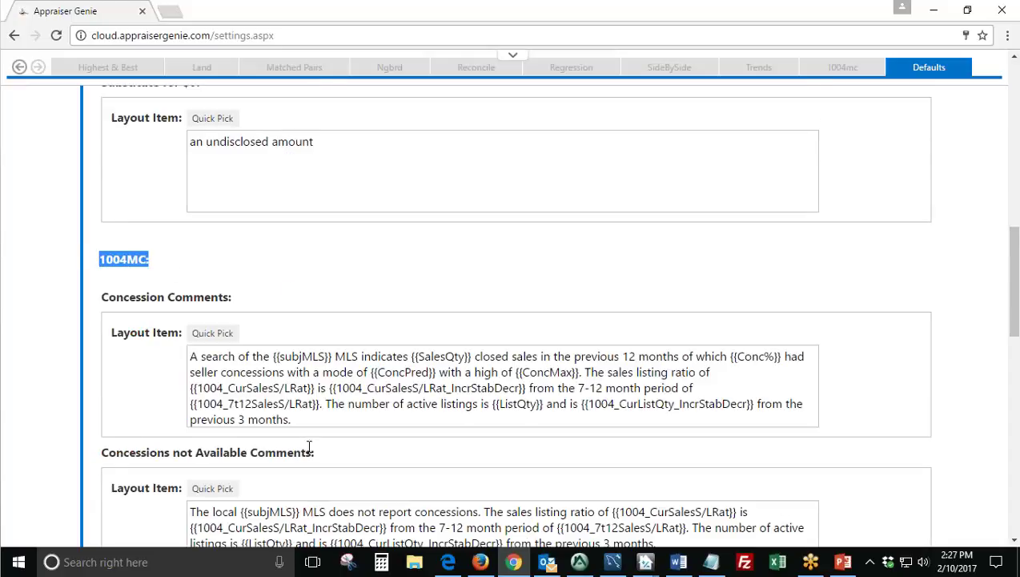
drag(282, 419, 178, 352)
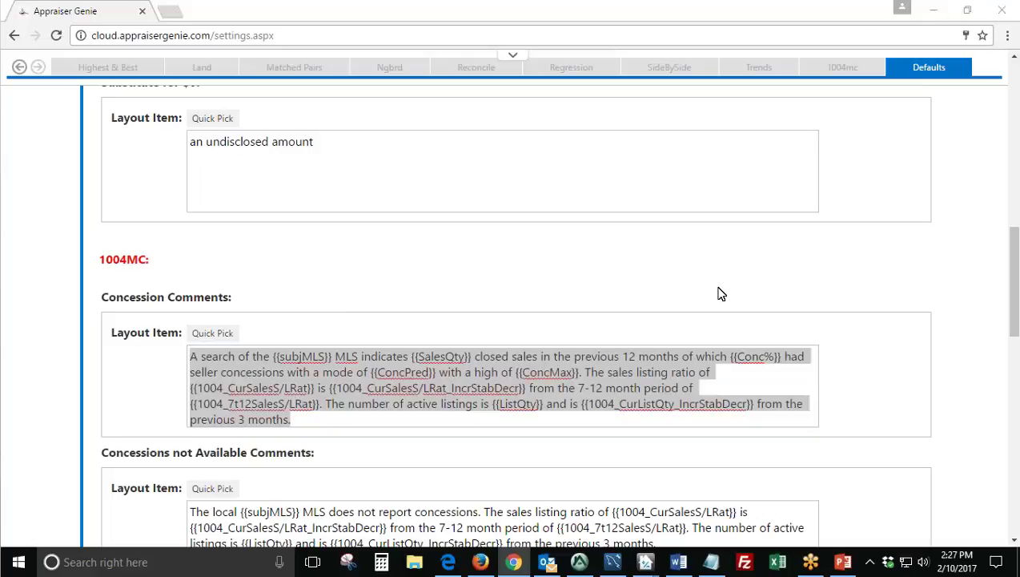
click(349, 386)
Highlight the {{subjMLS}}, {{SalesQty}}, {{Conc%}} and 1004_CurSalesS/LRat_IncrStabDecr variables.
drag(333, 356, 271, 356)
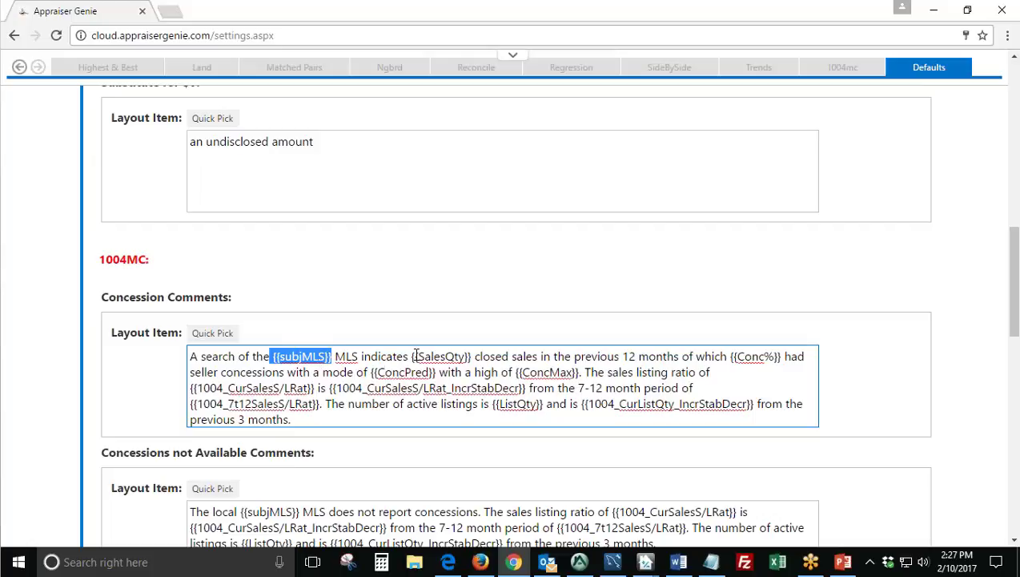
drag(414, 357, 471, 357)
drag(733, 356, 766, 364)
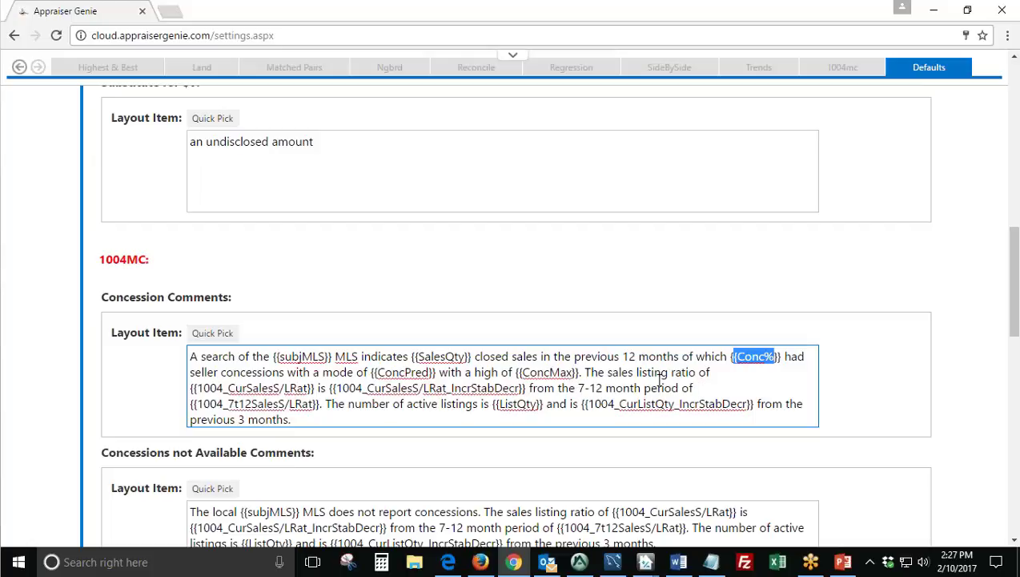
drag(336, 389, 519, 391)
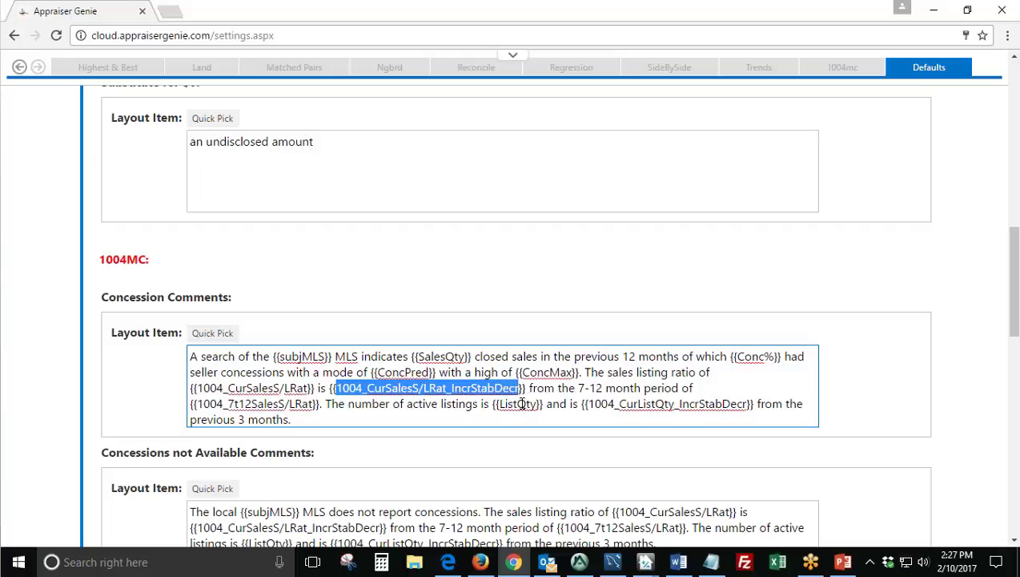
click(408, 415)
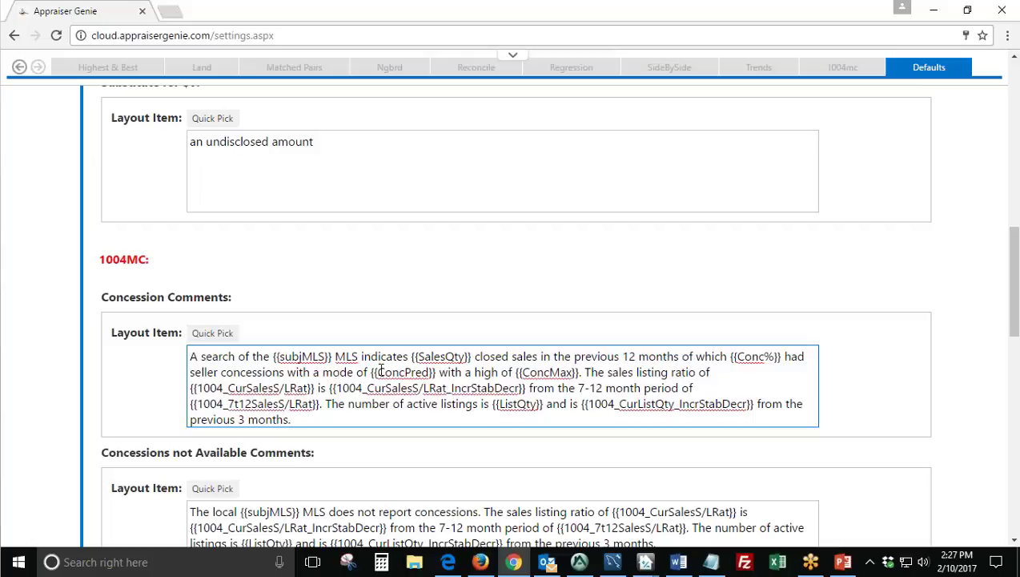
Delete the existing Subject Previous Comments sentence.
scroll(381, 369, up, 10)
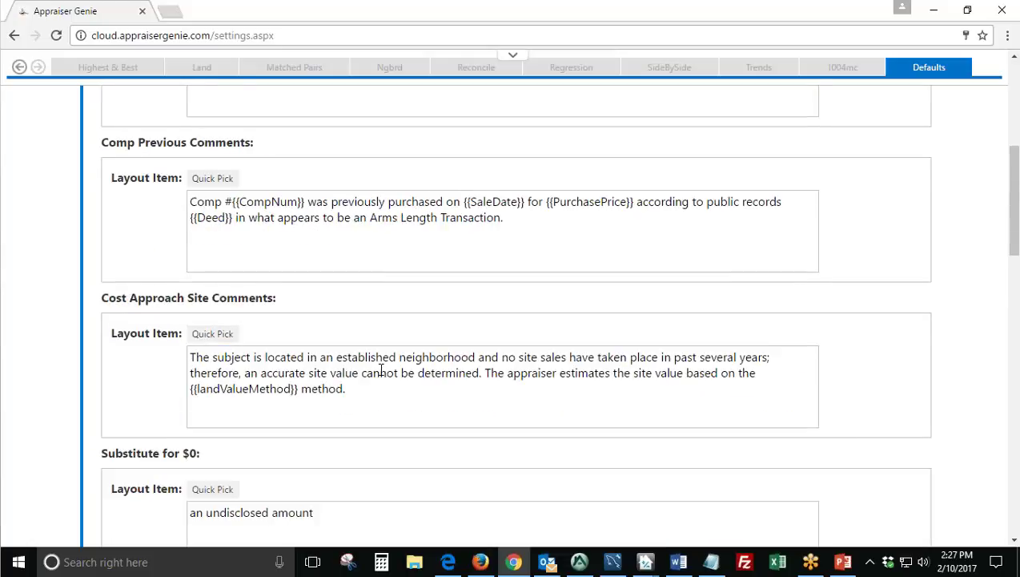
scroll(279, 418, down, 2)
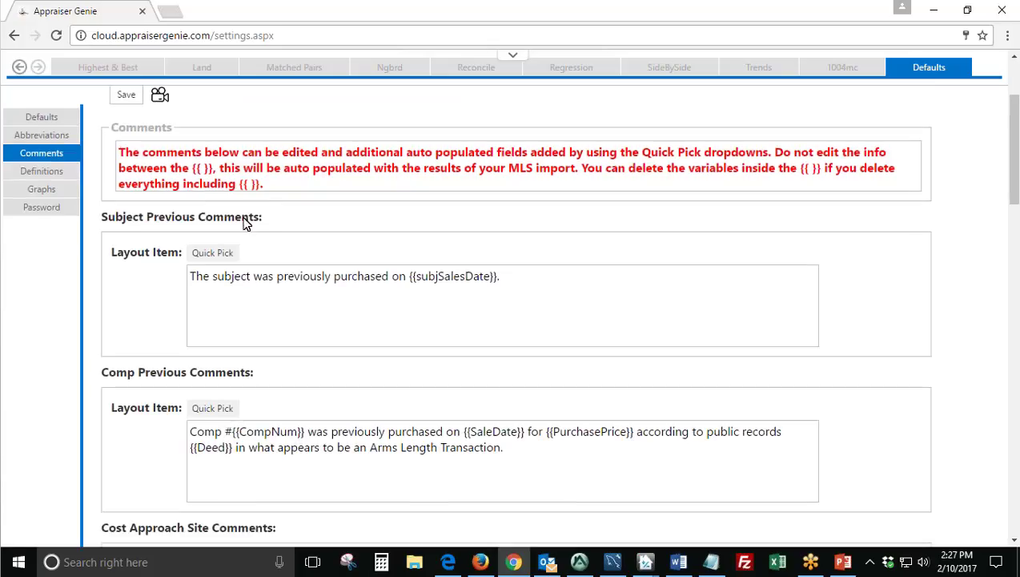
drag(262, 217, 100, 219)
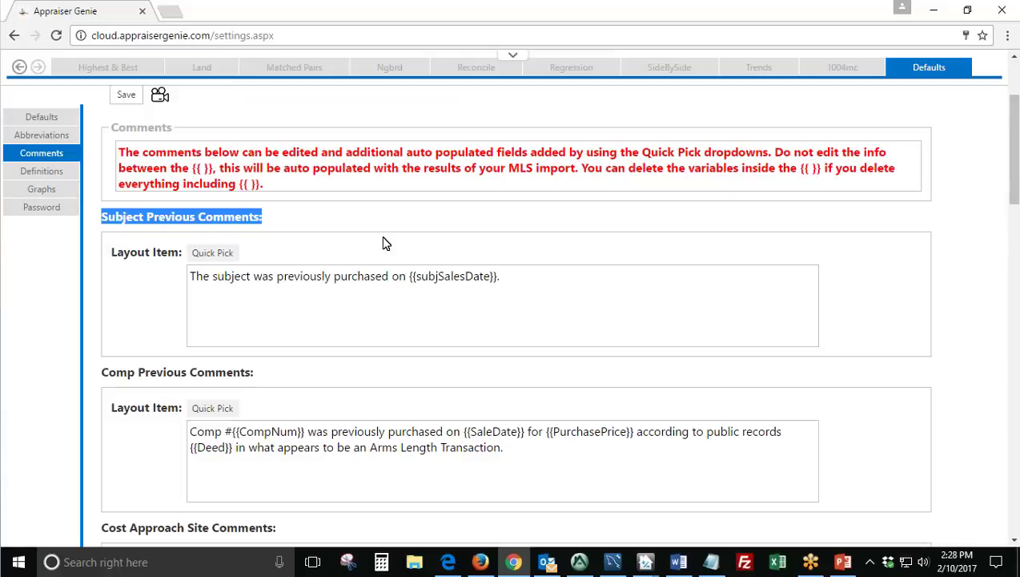
click(365, 300)
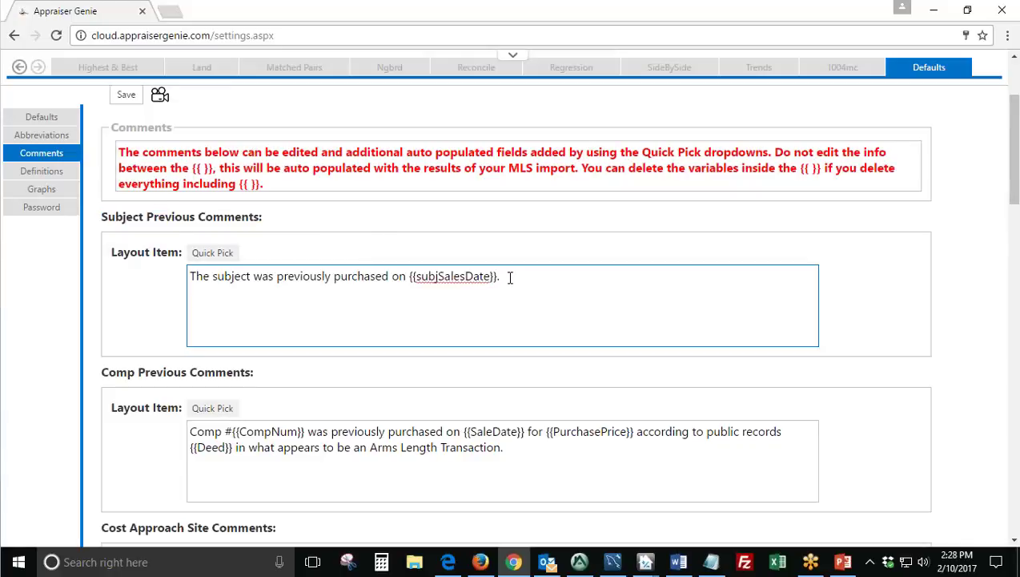
drag(504, 277, 372, 287)
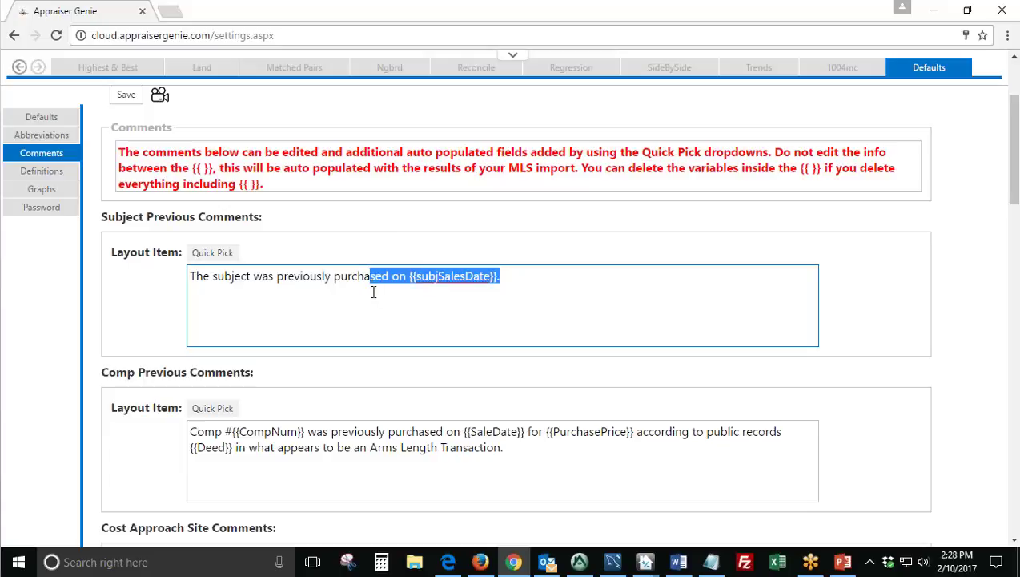
click(506, 276)
drag(506, 276, 146, 281)
key(Delete)
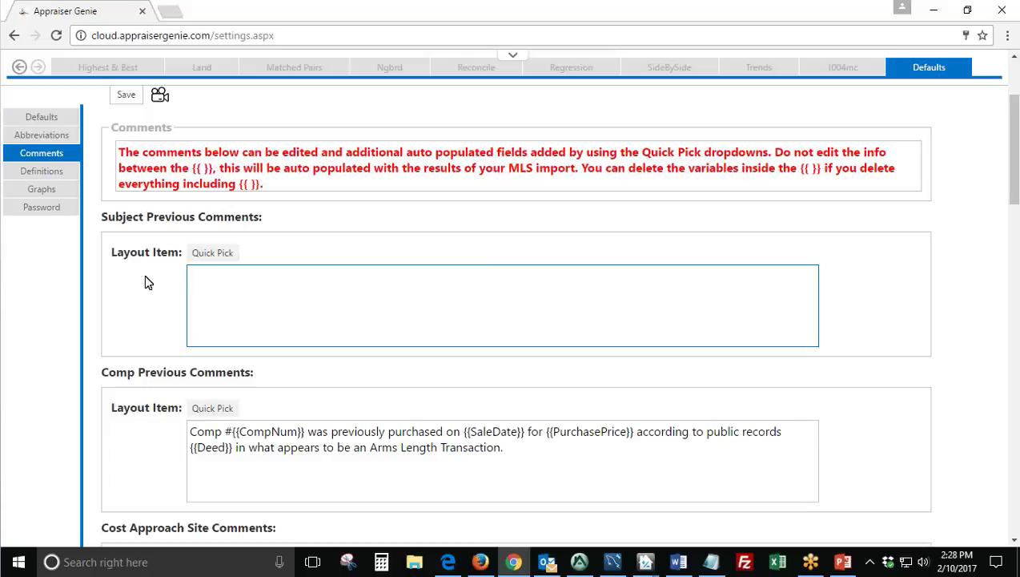
Type 'The subject was previously purchased on', insert Quick Pick Subject > Sales Date, and add a period.
text(The subject was previously )
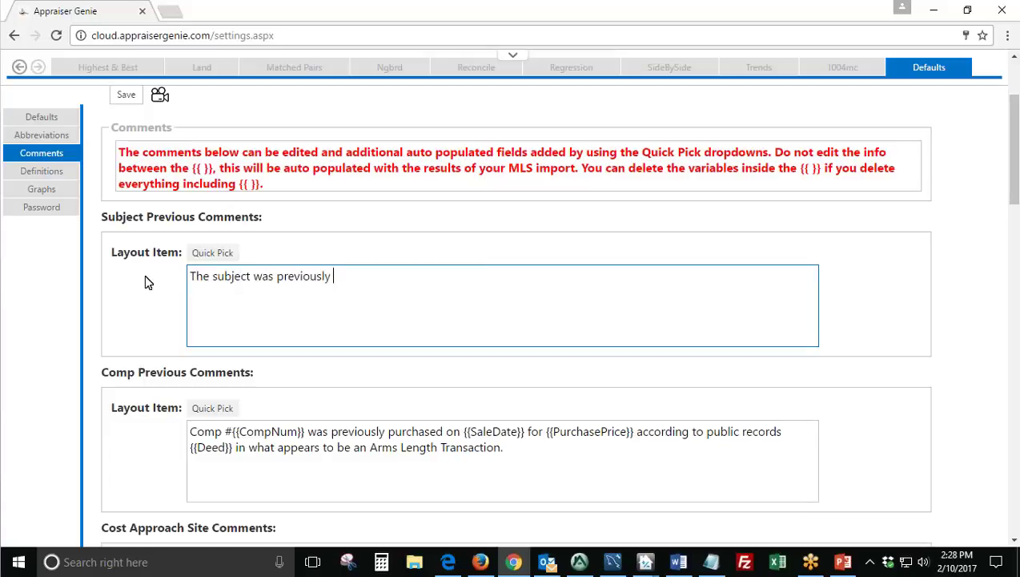
text(purchased on)
click(214, 257)
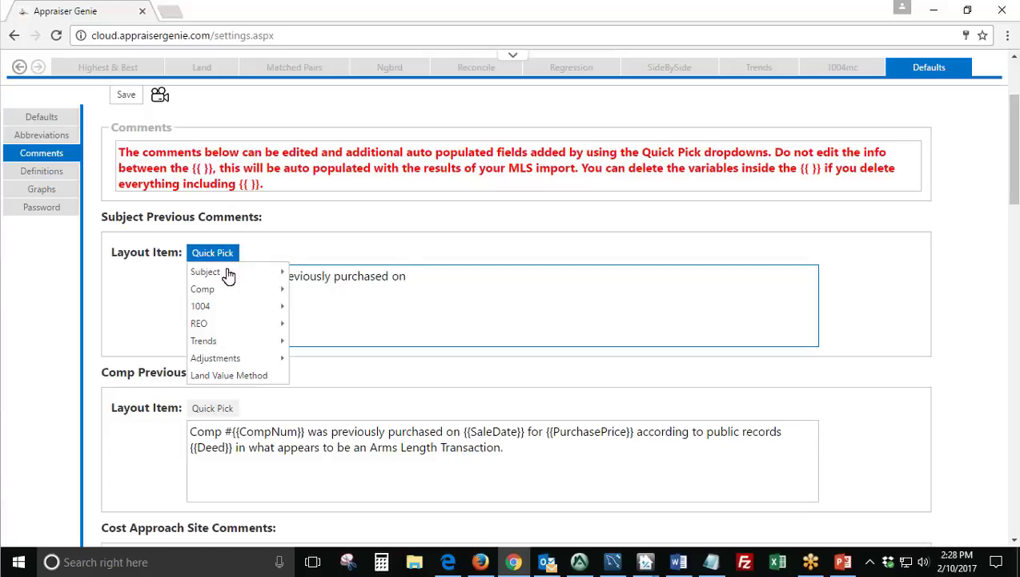
mouse_move(228, 275)
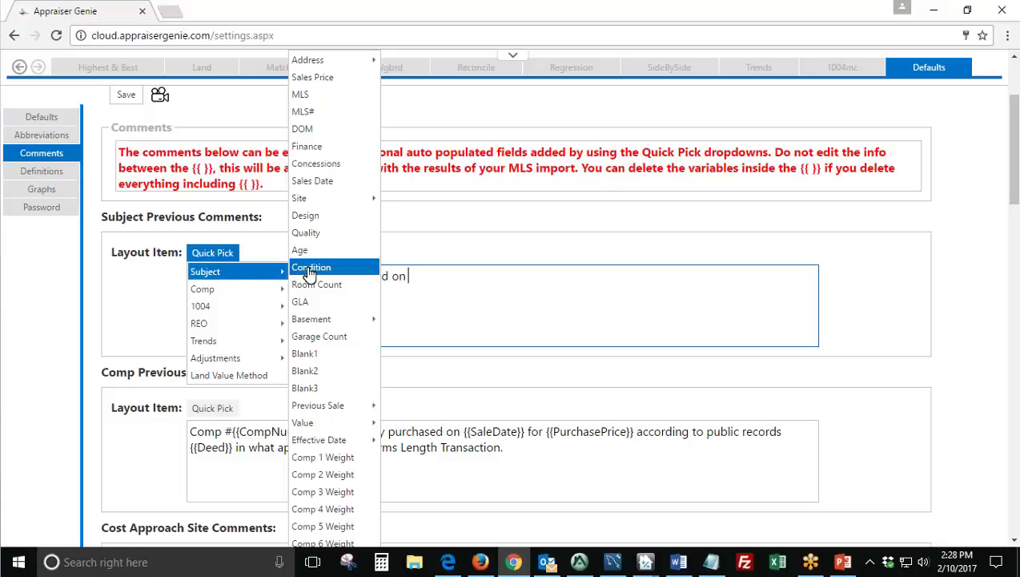
click(336, 183)
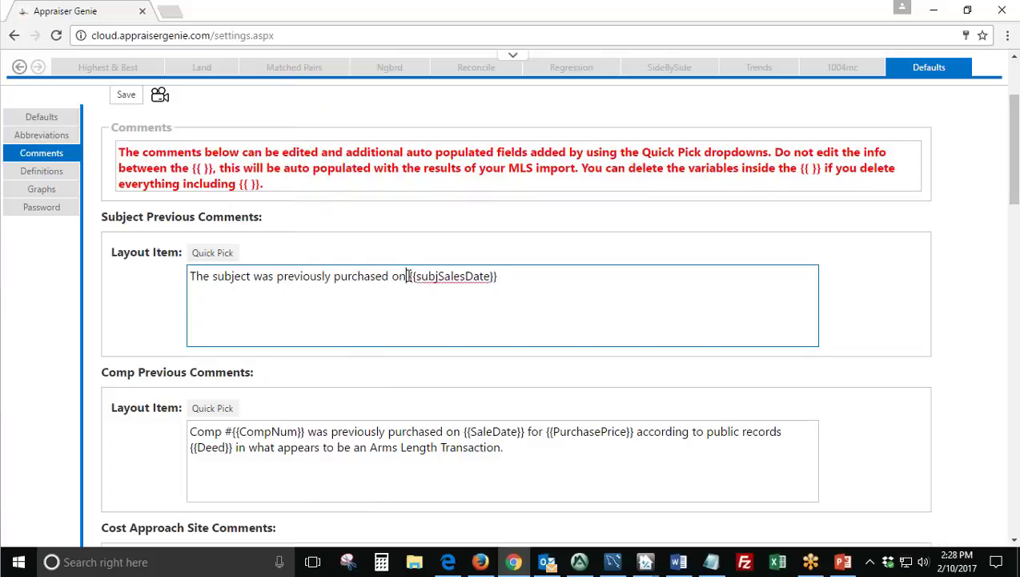
drag(408, 276, 529, 276)
click(529, 276)
text(.)
key(Tab)
scroll(332, 415, down, 5)
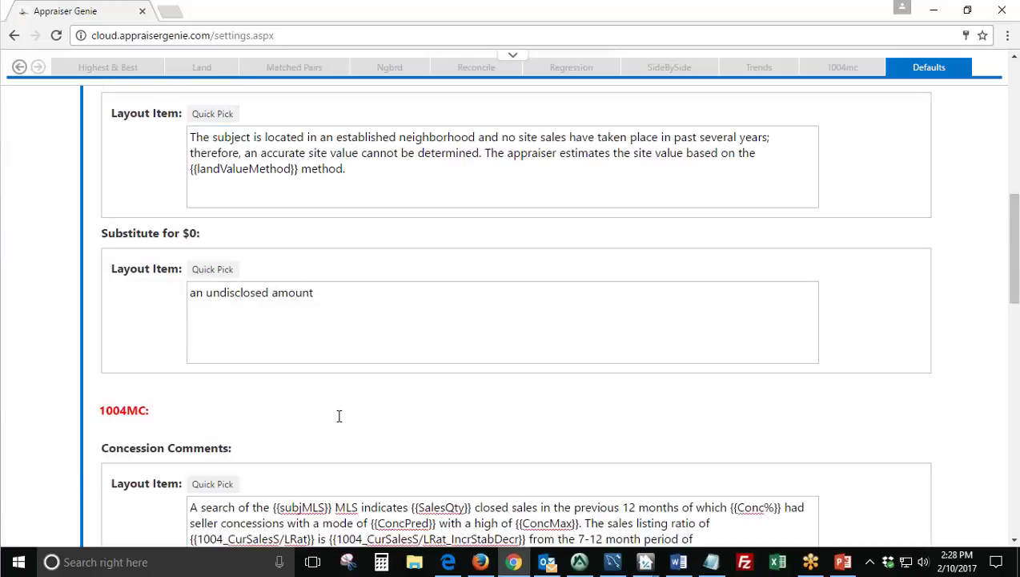
scroll(333, 414, down, 2)
scroll(440, 412, down, 3)
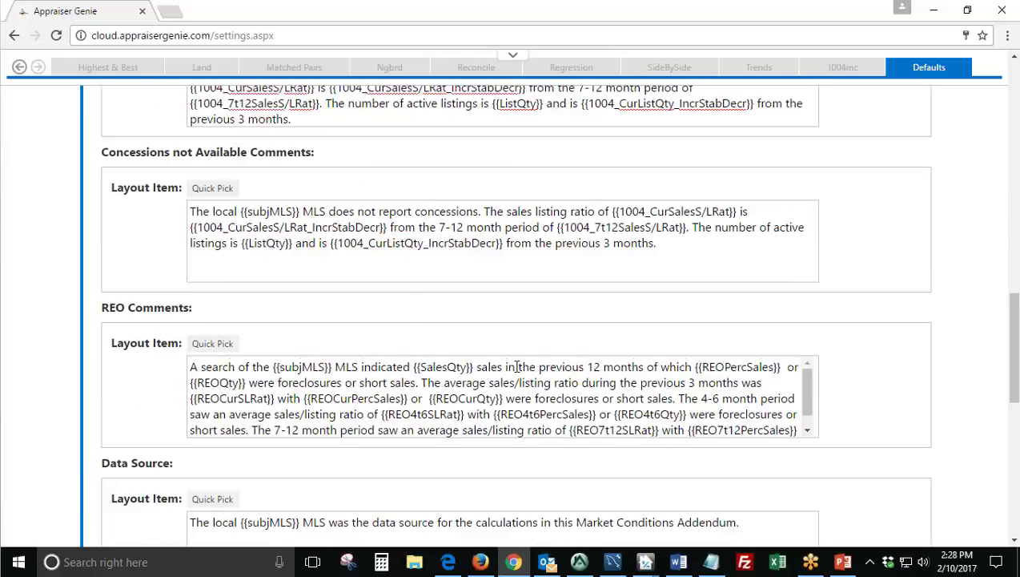
scroll(516, 365, down, 1)
scroll(515, 365, down, 1)
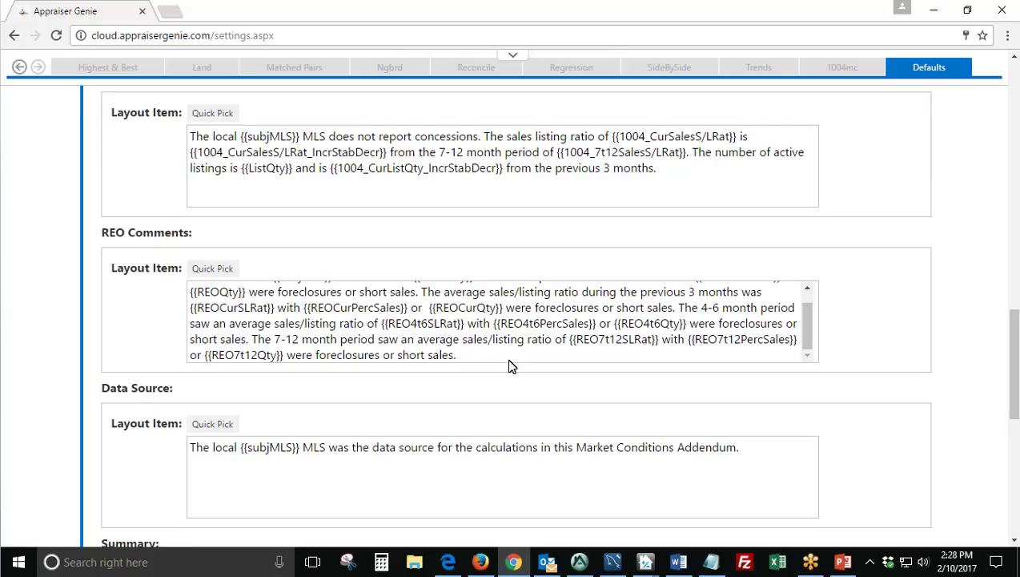
scroll(481, 354, up, 10)
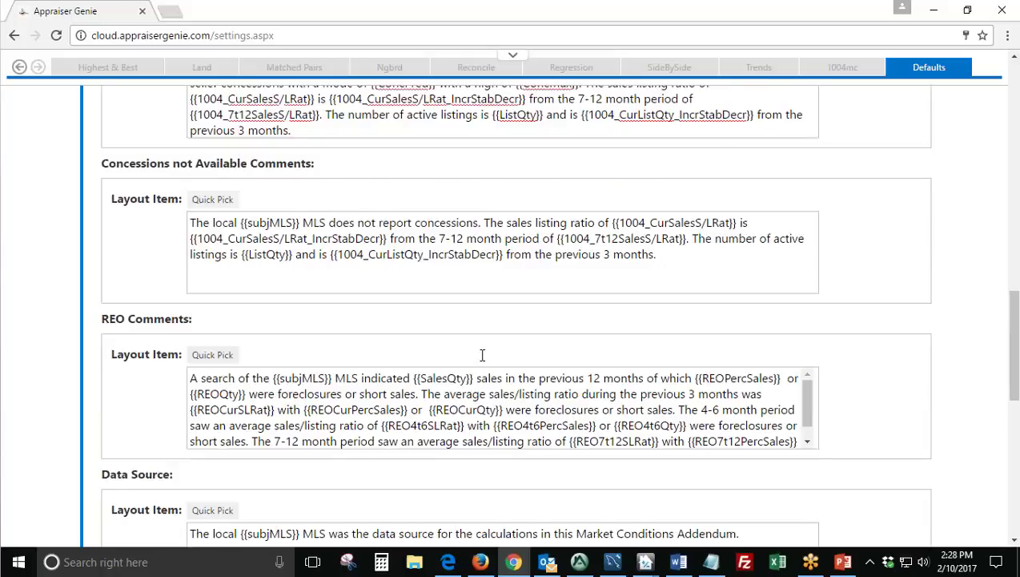
scroll(482, 354, up, 5)
Review the land value and adjustment definitions, including the Extraction GLA Adjustment.
click(64, 246)
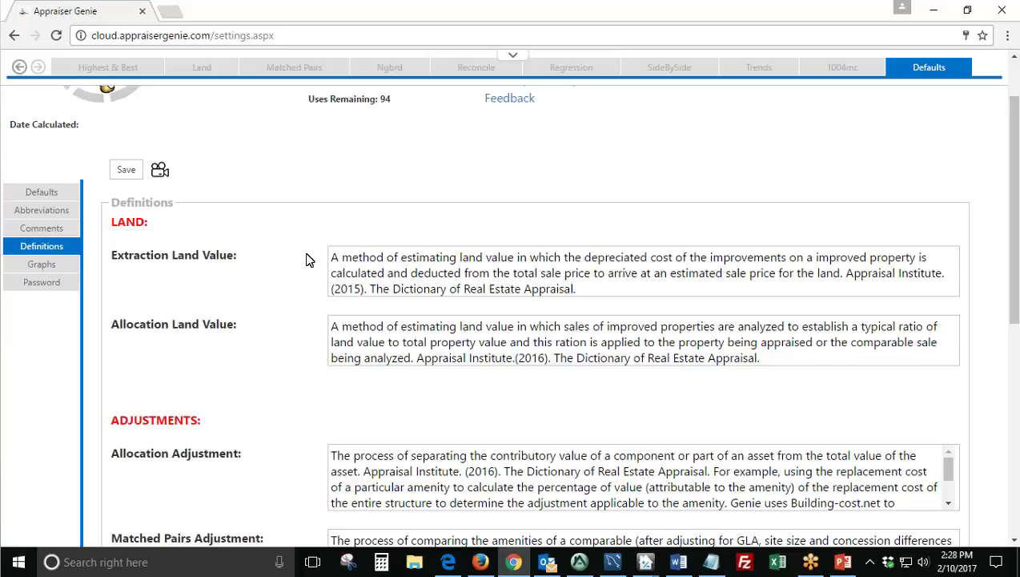
scroll(307, 261, down, 4)
drag(263, 238, 151, 243)
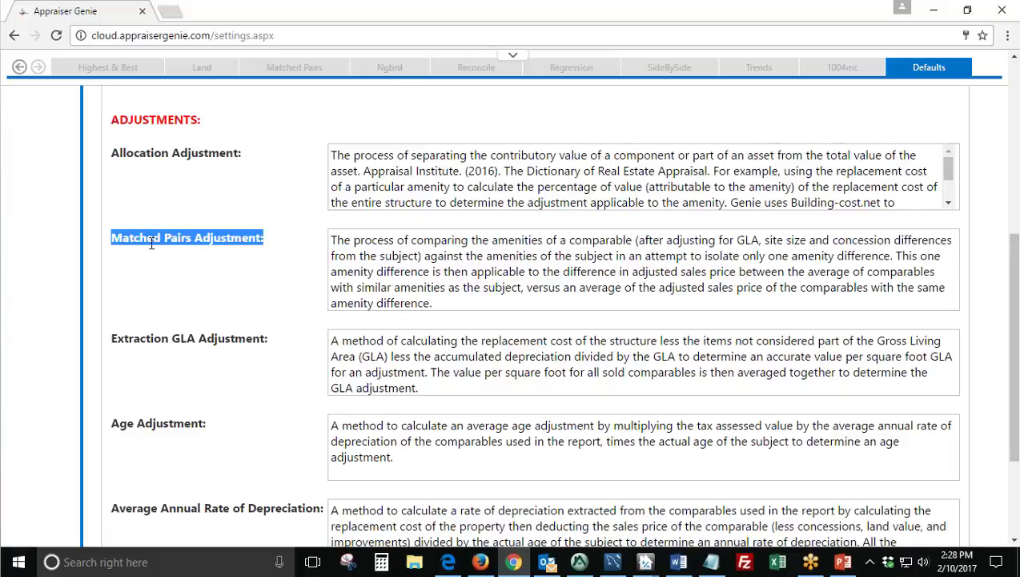
drag(278, 337, 137, 348)
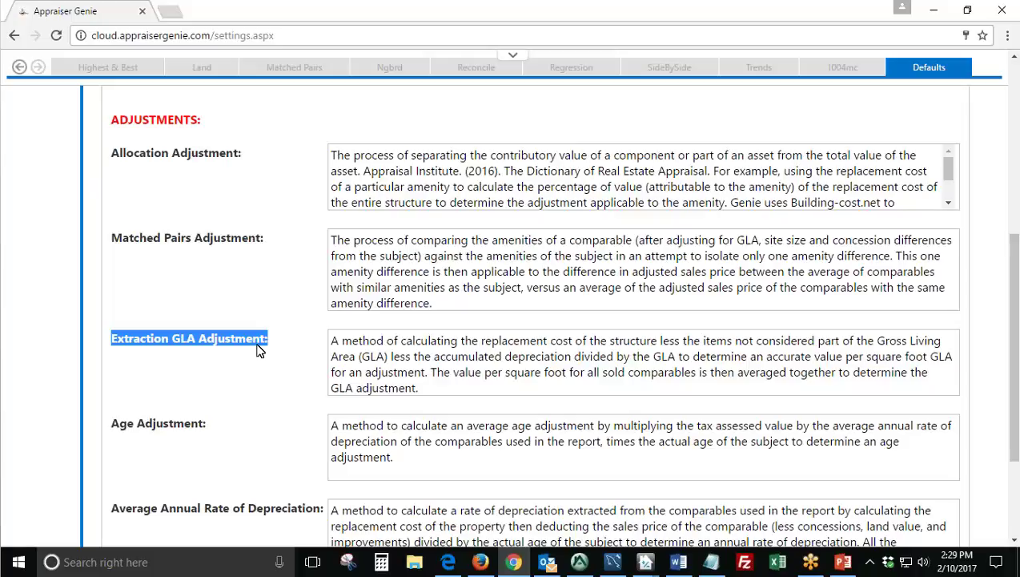
click(264, 352)
scroll(269, 351, up, 3)
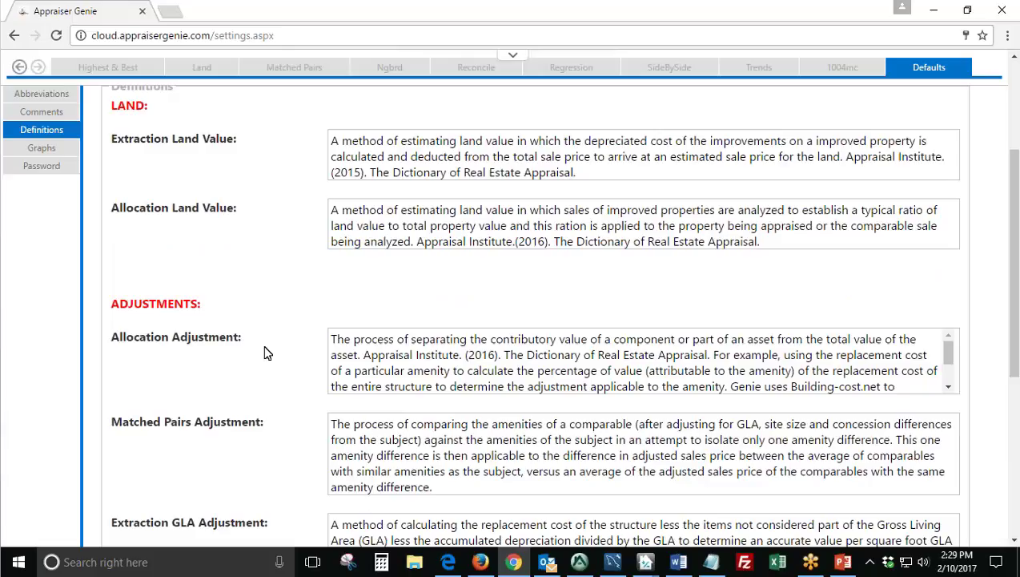
Look over the Graphs defaults and keep Quarter as Graph 1's period.
click(69, 339)
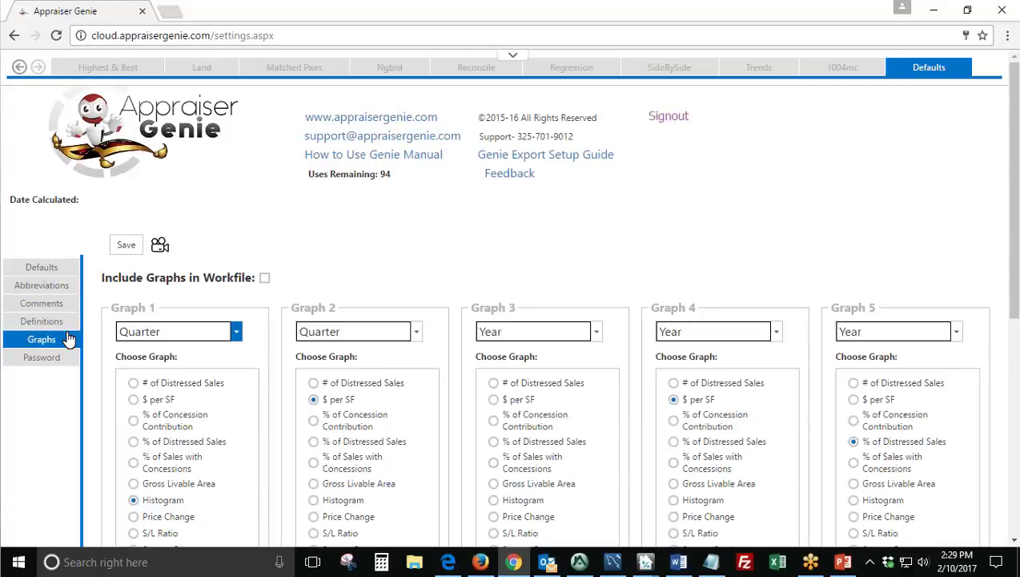
scroll(352, 329, down, 1)
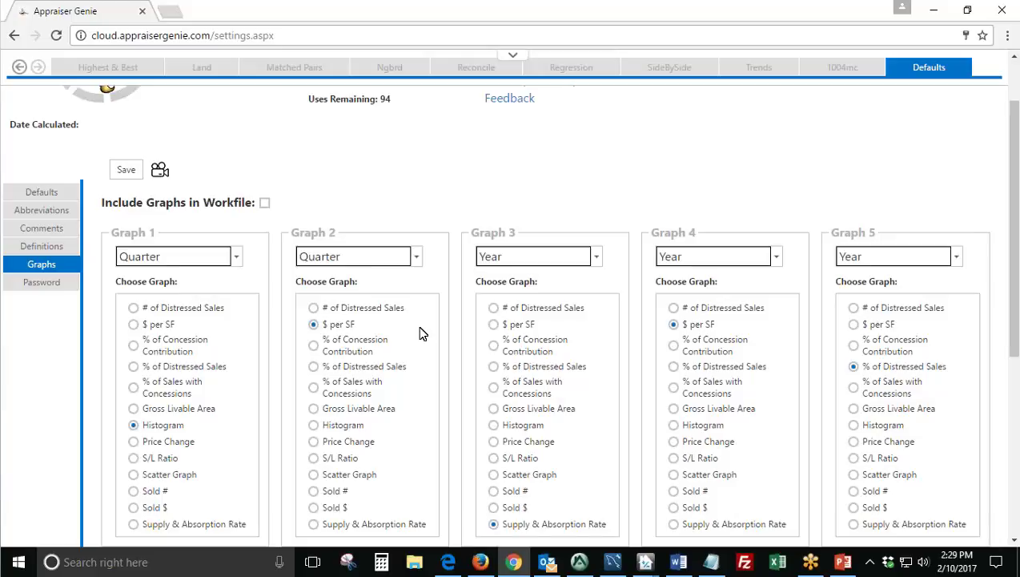
scroll(435, 335, down, 2)
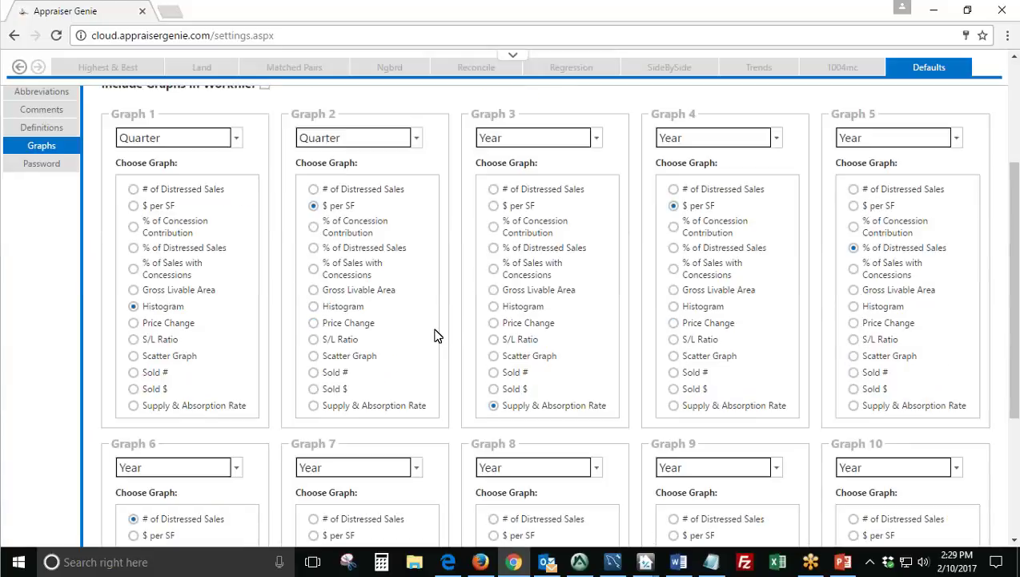
scroll(435, 335, down, 2)
scroll(165, 163, up, 3)
drag(112, 157, 152, 157)
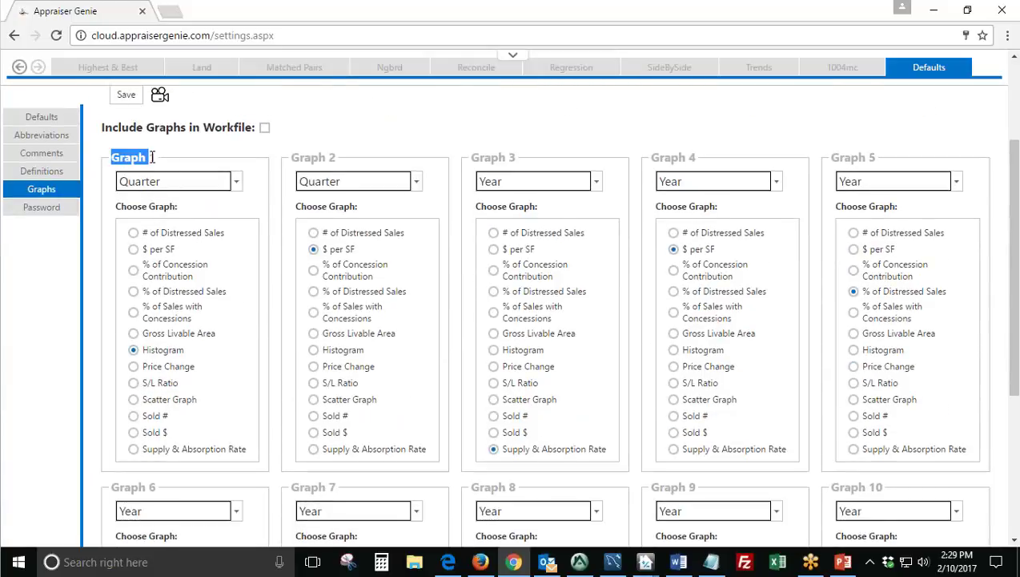
click(239, 184)
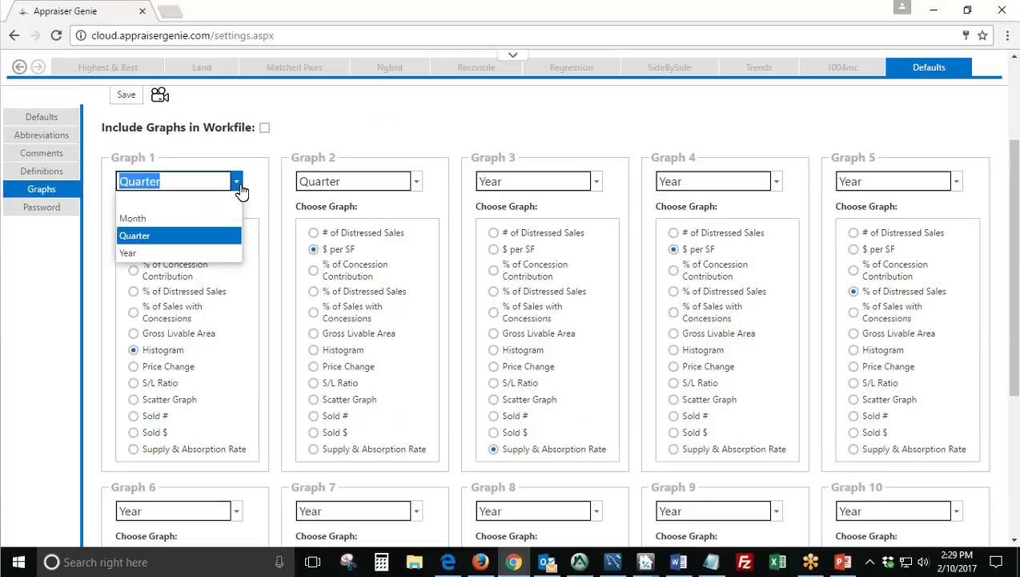
click(181, 235)
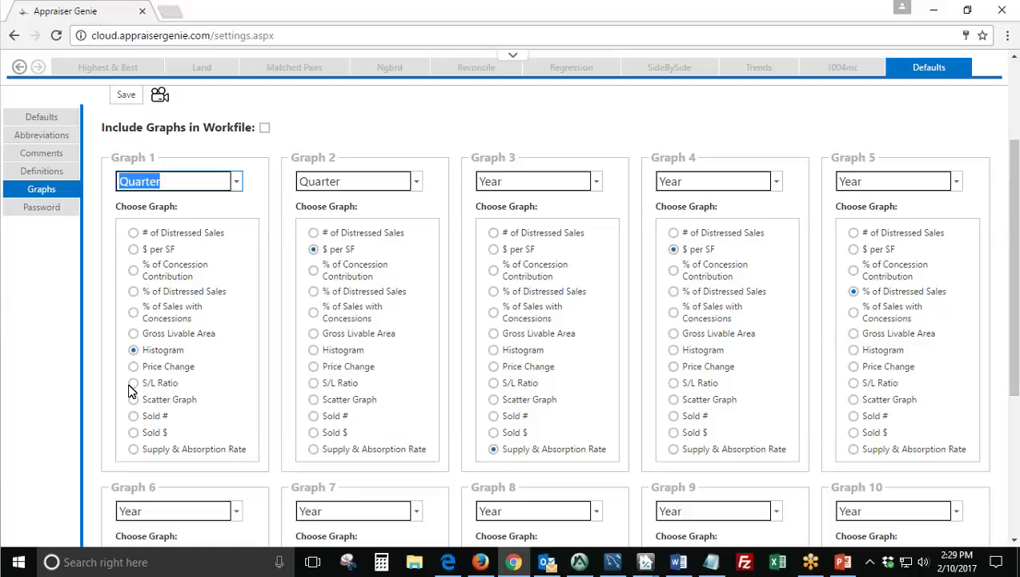
click(148, 350)
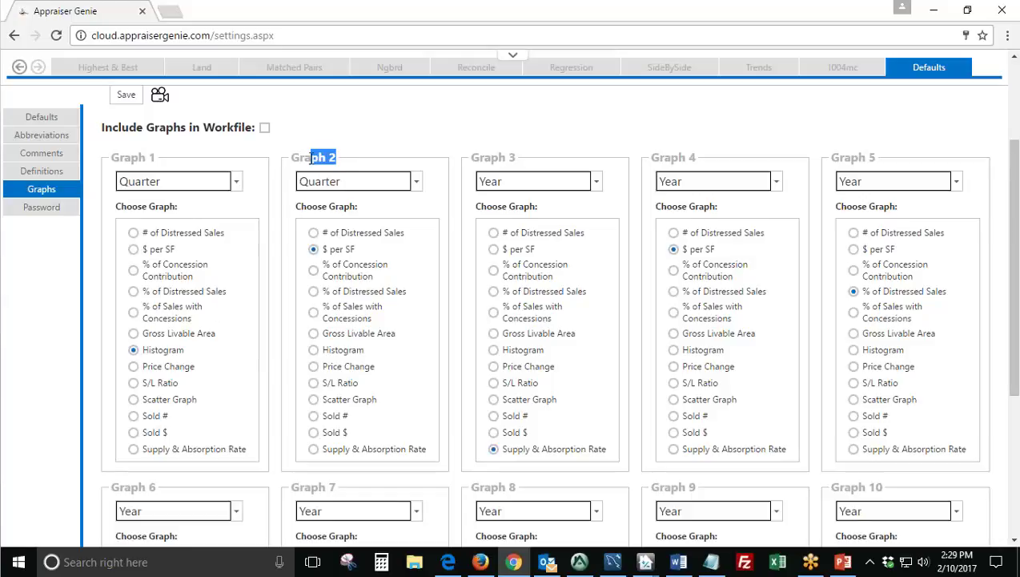
Check the Graph 3 settings, then bring up the Password settings.
drag(515, 158, 479, 158)
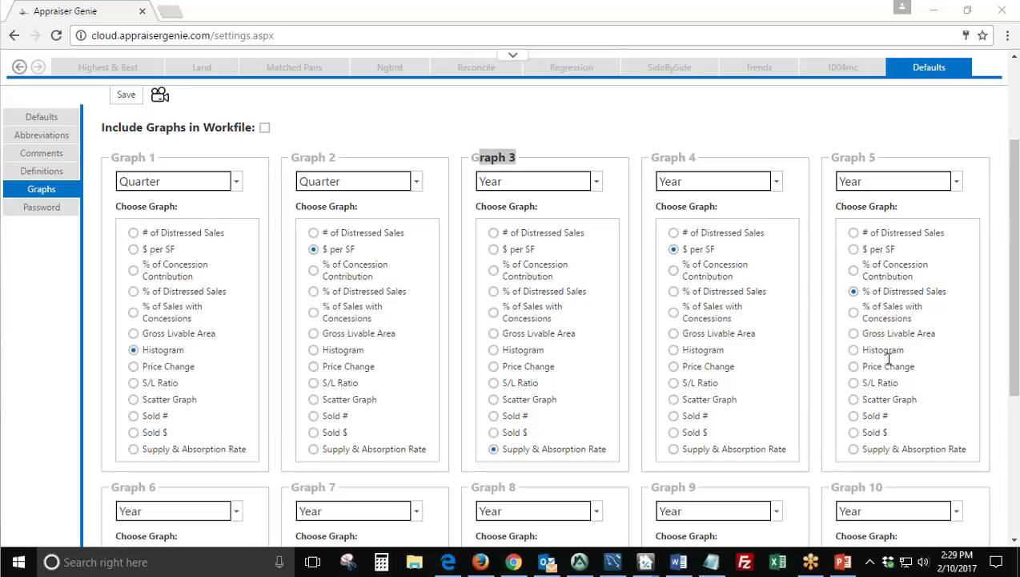
scroll(325, 203, up, 1)
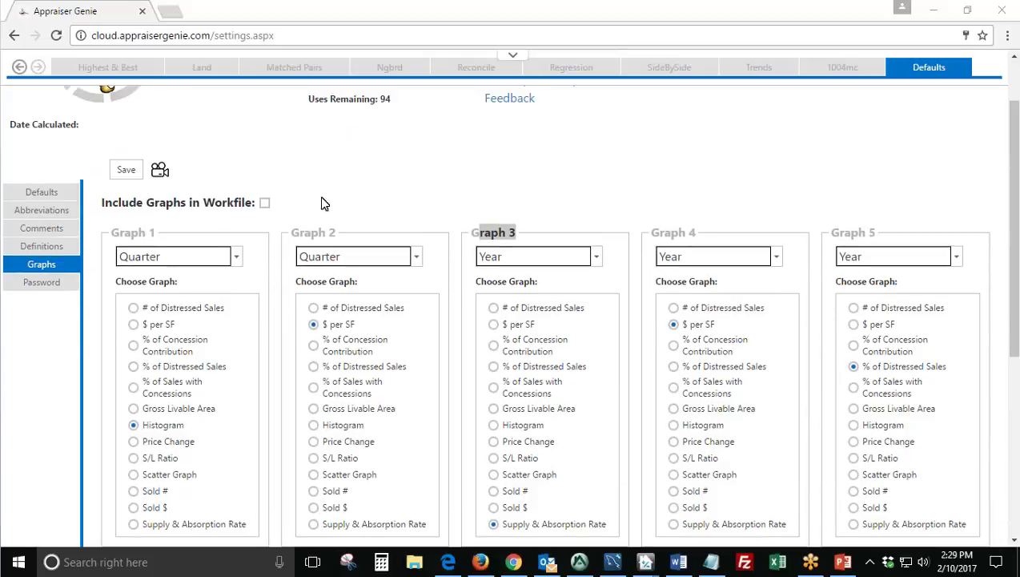
scroll(336, 202, up, 1)
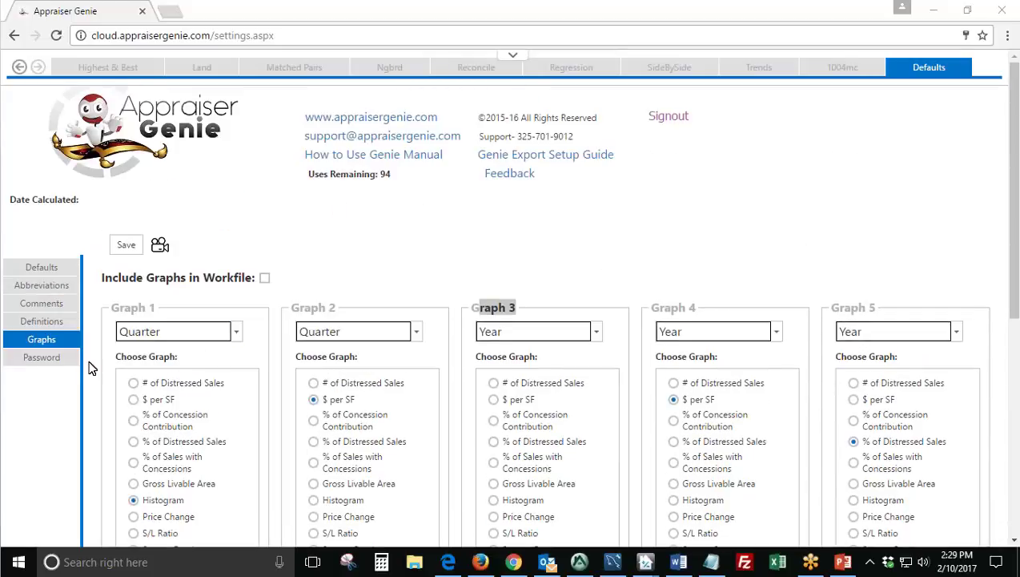
click(53, 367)
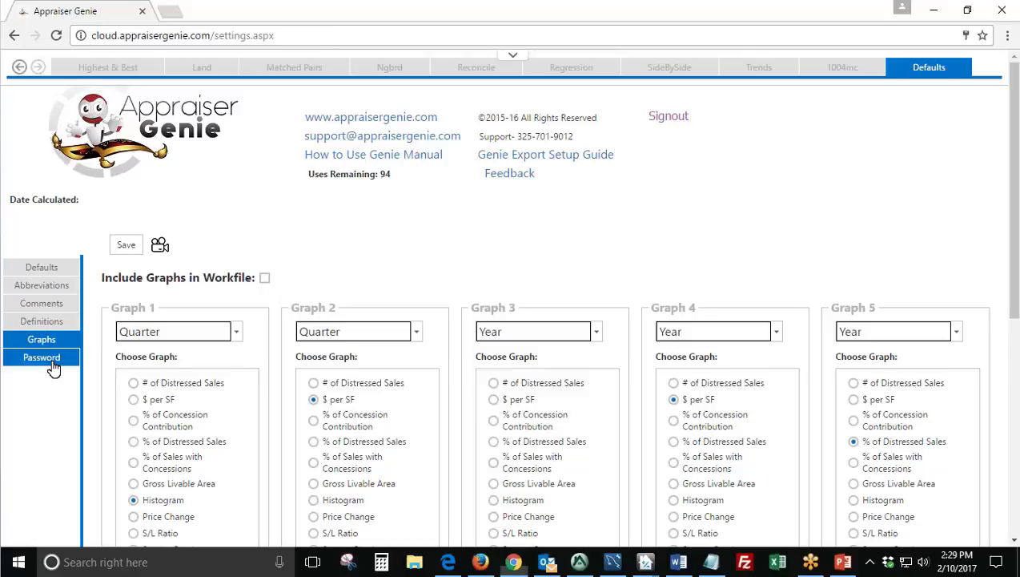
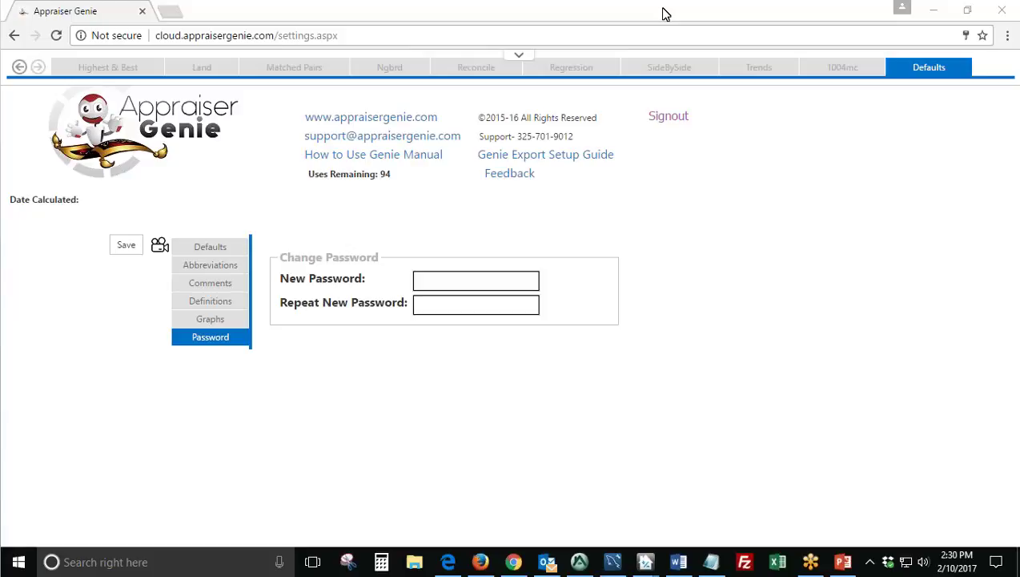
Return to Appraiser Genie's Input page from the browser's earlier report pages.
click(667, 8)
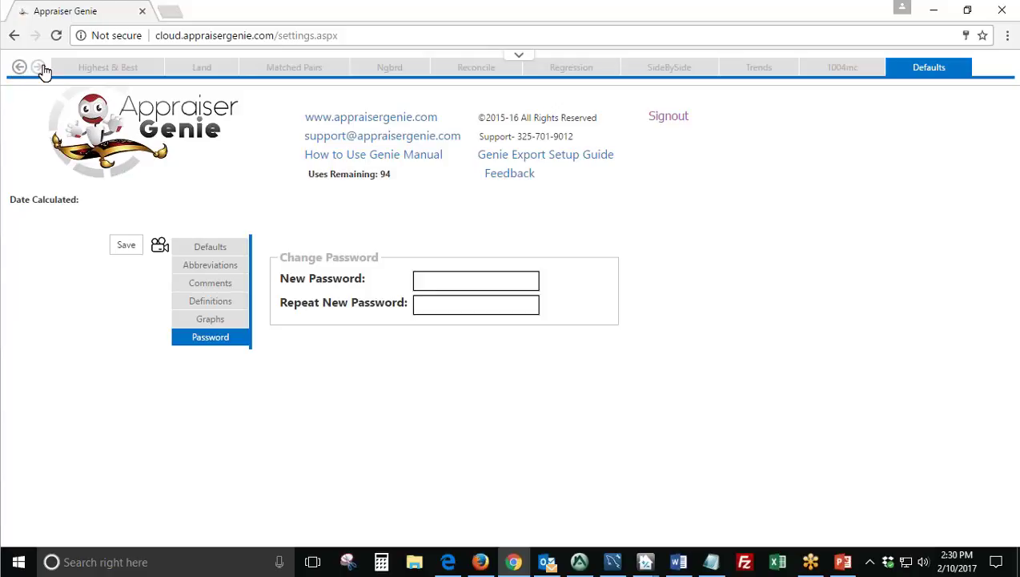
click(44, 71)
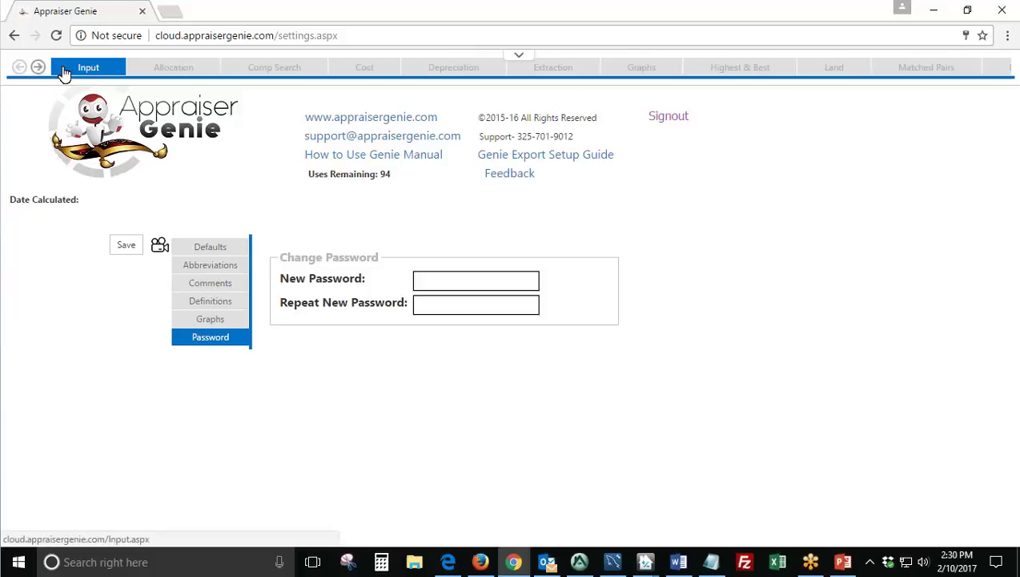
click(60, 72)
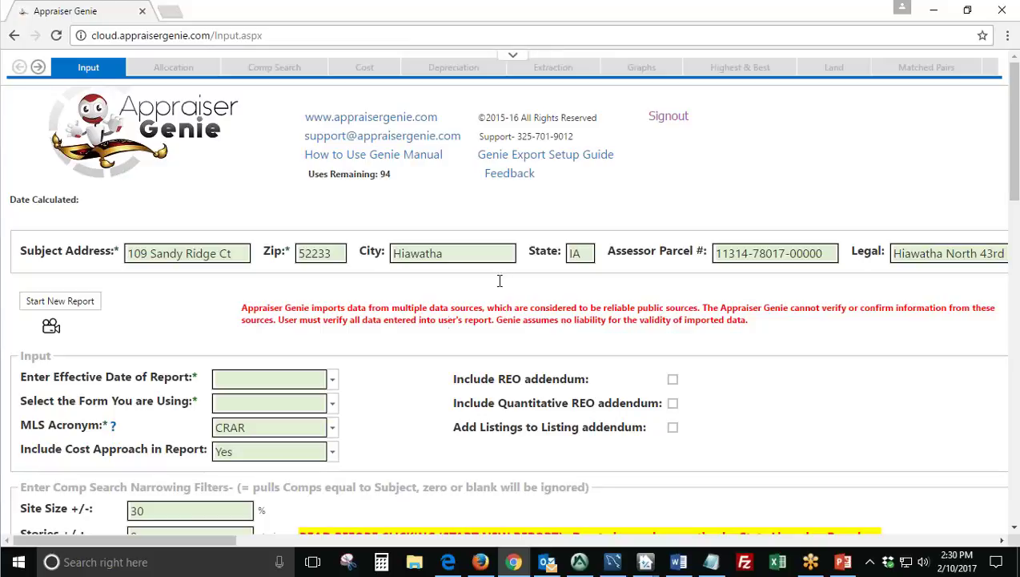
Review the subject address, zip and city, and enter IA as the state.
click(240, 254)
key(Tab)
key(Tab)
key(Tab)
text(IA)
click(721, 253)
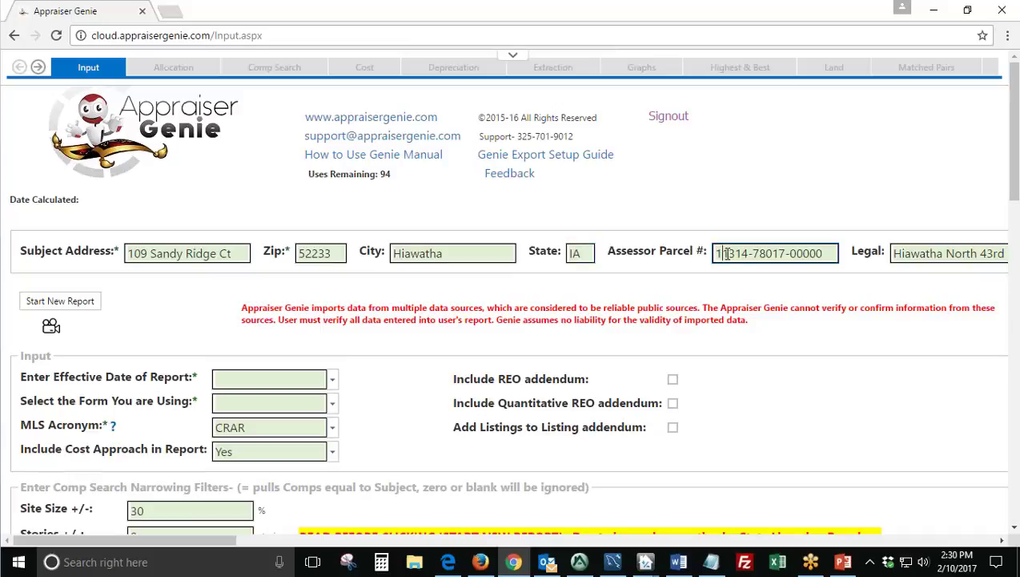
Check the assessor parcel number and legal description, then bring up the Appraise-It report.
click(933, 256)
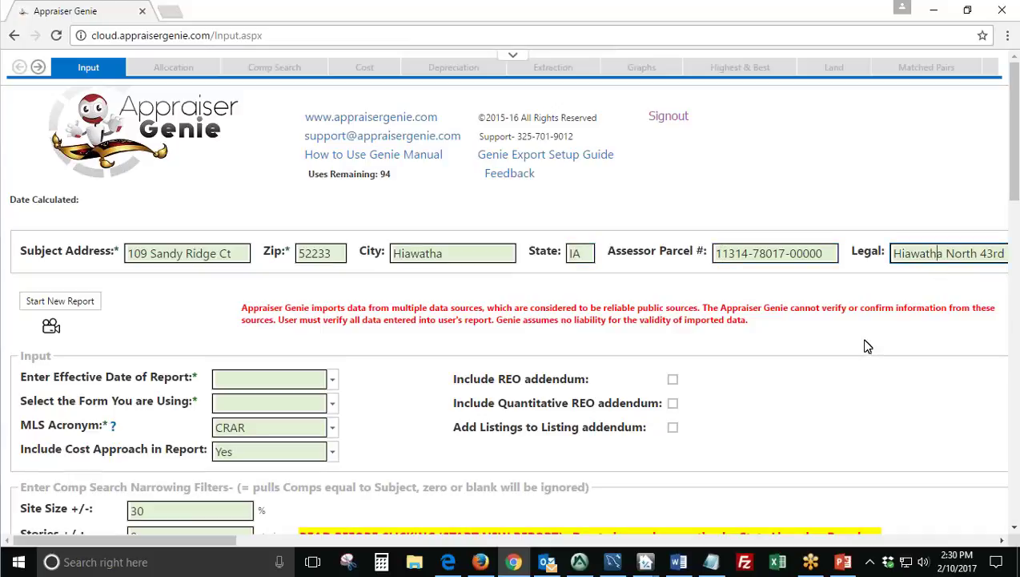
key(shift+Tab)
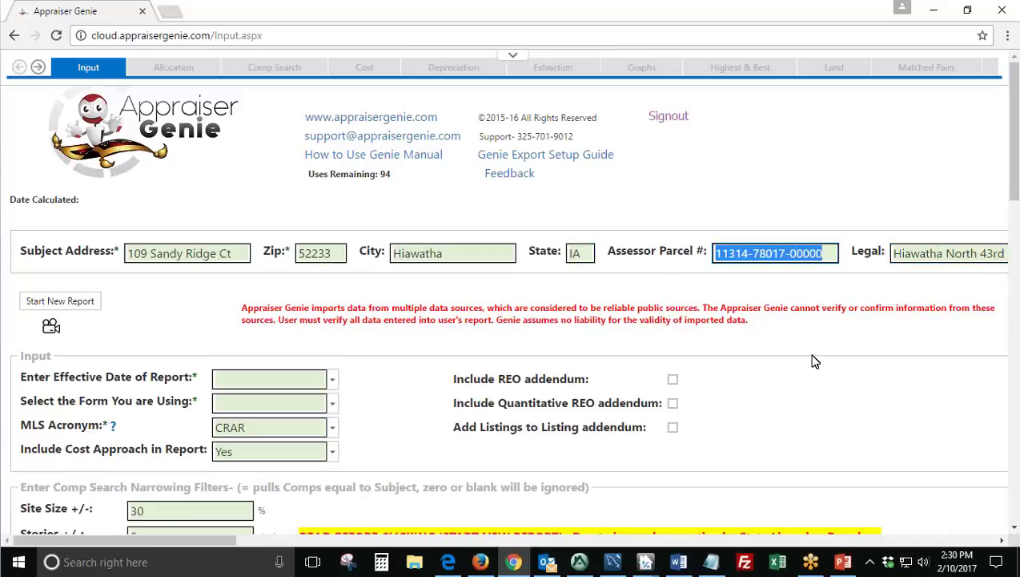
key(Tab)
click(851, 415)
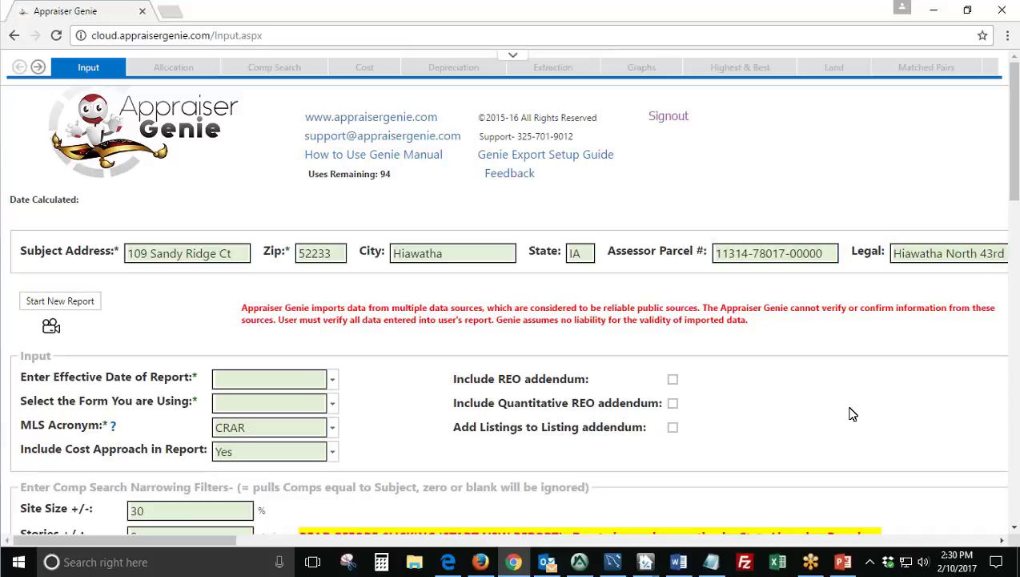
click(590, 564)
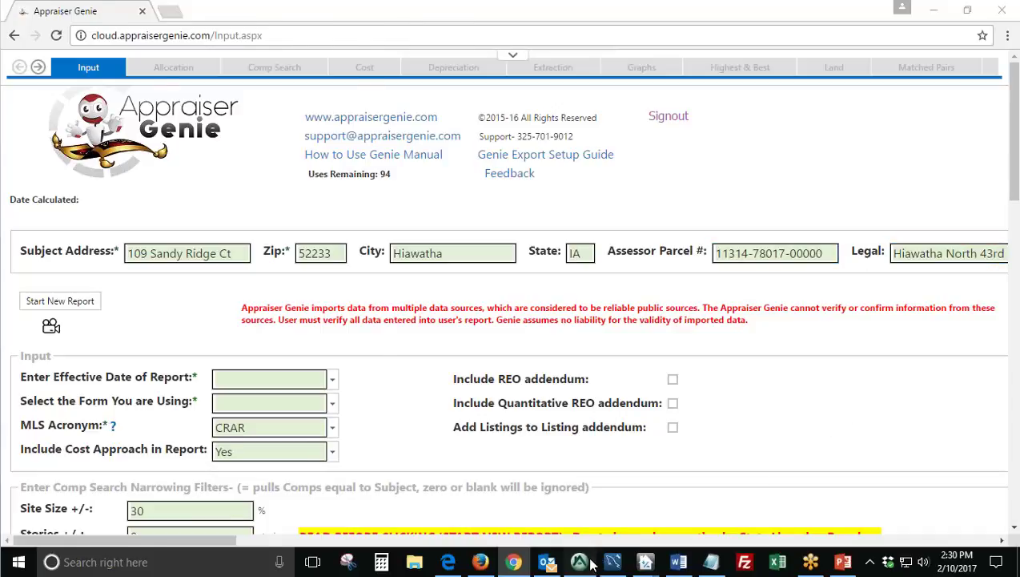
scroll(442, 280, up, 12)
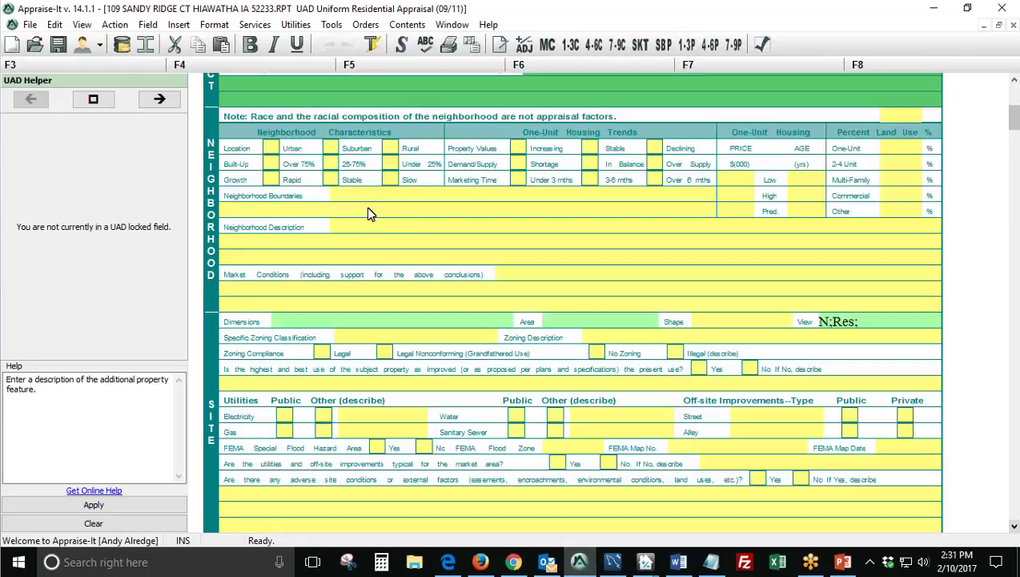
Compare Appraise-It's Subject legal description and assessor's parcel number, then return to Appraiser Genie.
scroll(366, 207, up, 5)
click(343, 198)
click(357, 209)
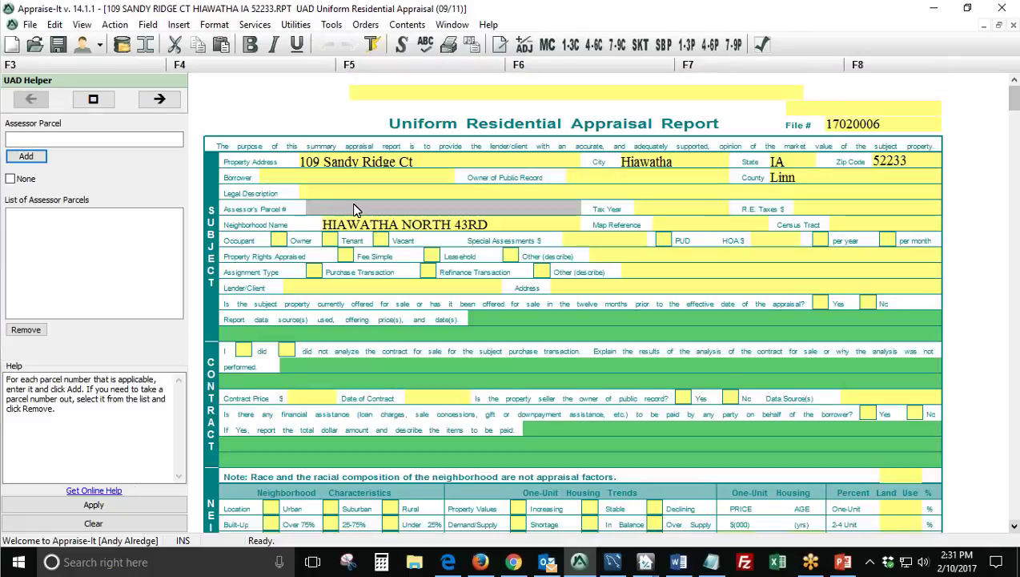
key(shift+Tab)
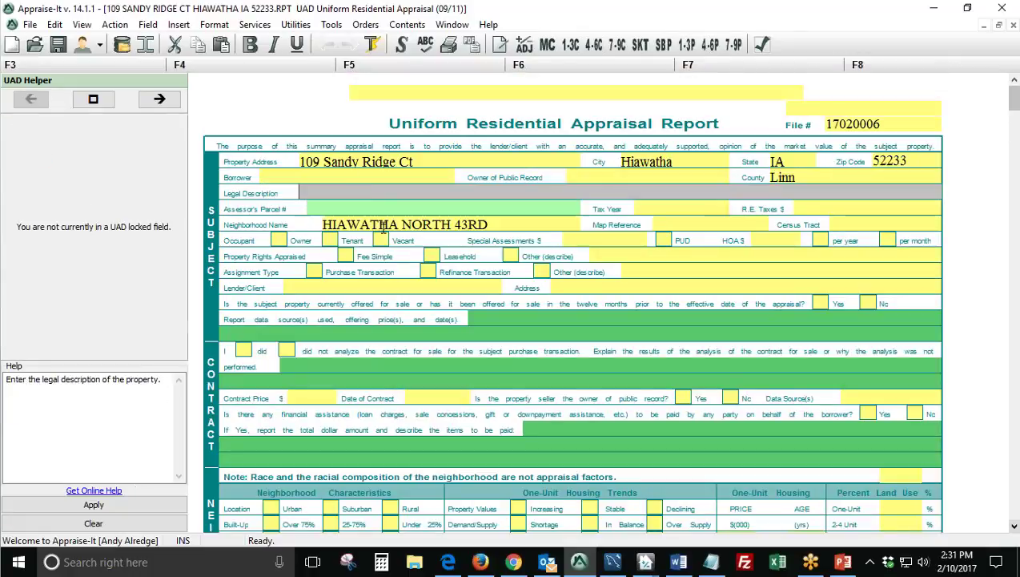
key(Tab)
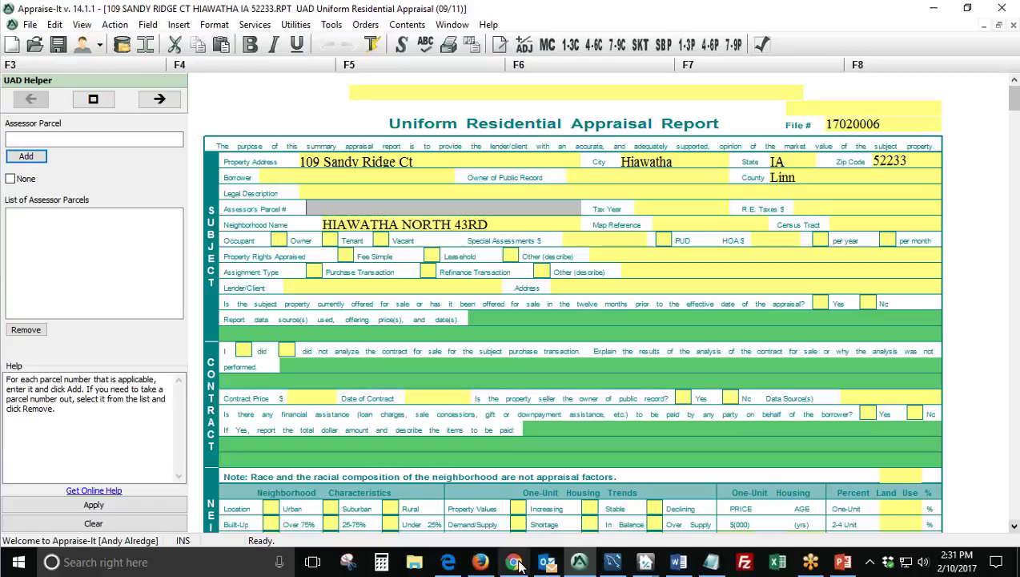
click(515, 563)
scroll(447, 350, down, 2)
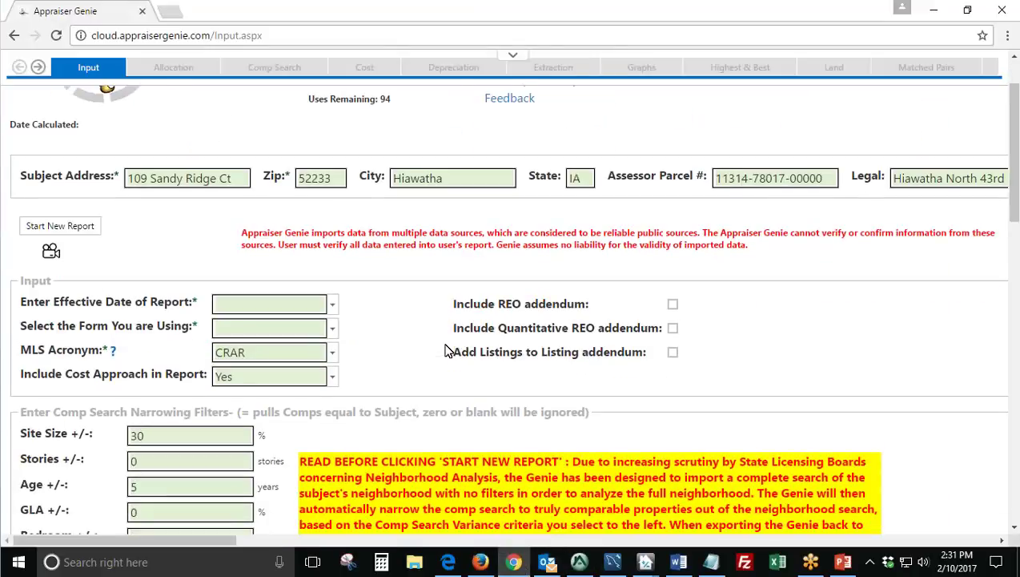
Set the report's effective date to today, 2/10/2017.
drag(28, 302, 190, 304)
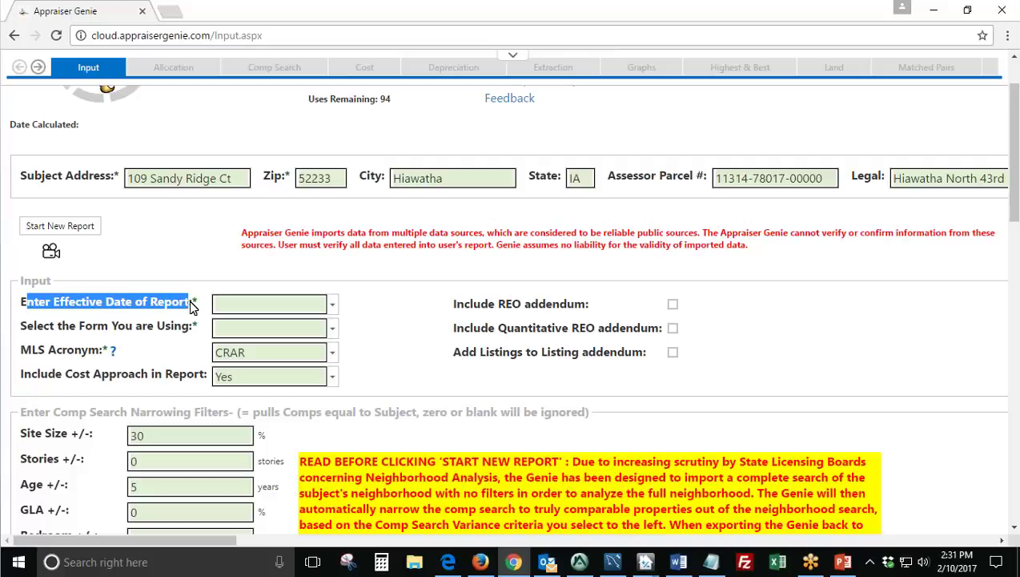
click(332, 305)
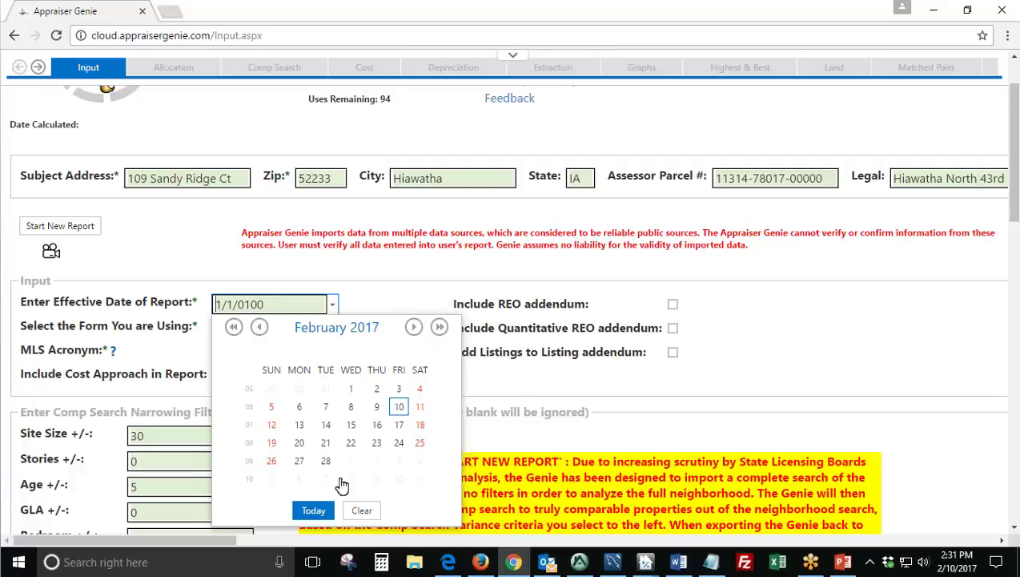
click(313, 510)
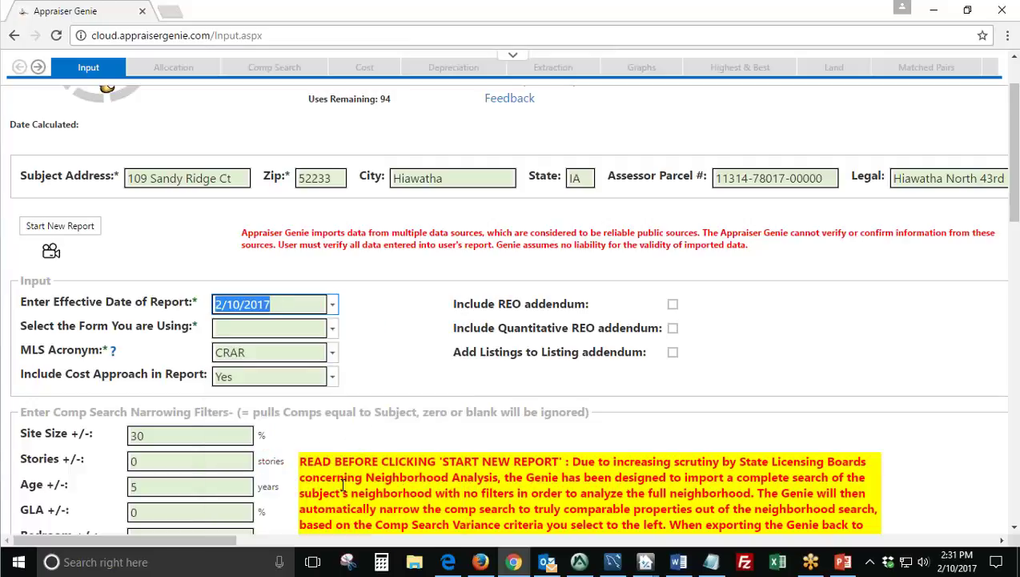
Choose 1004UAD - 1 to 4 Family as the report form.
click(360, 333)
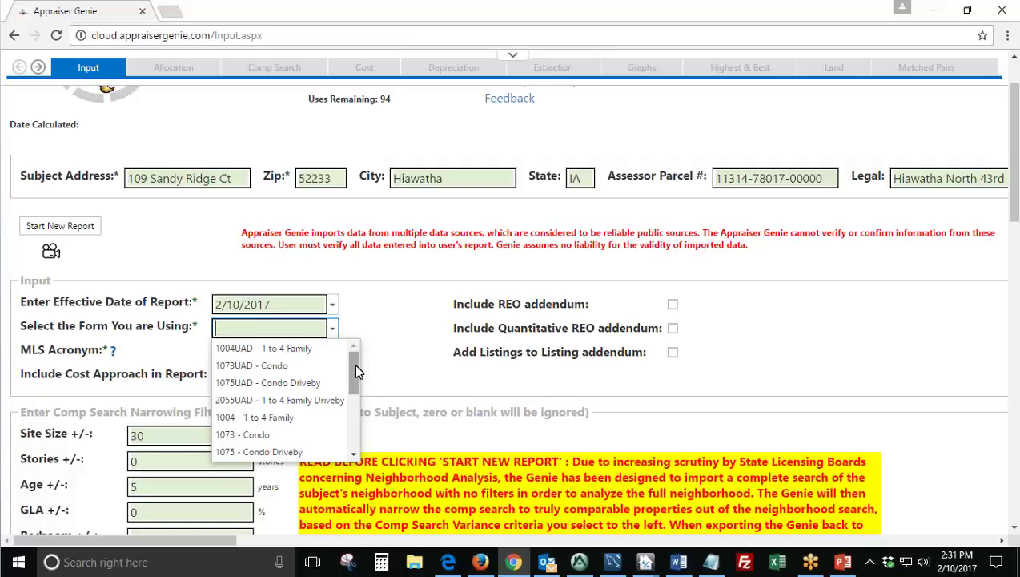
mouse_move(354, 363)
mouse_down()
mouse_move(359, 430)
mouse_move(356, 356)
mouse_up()
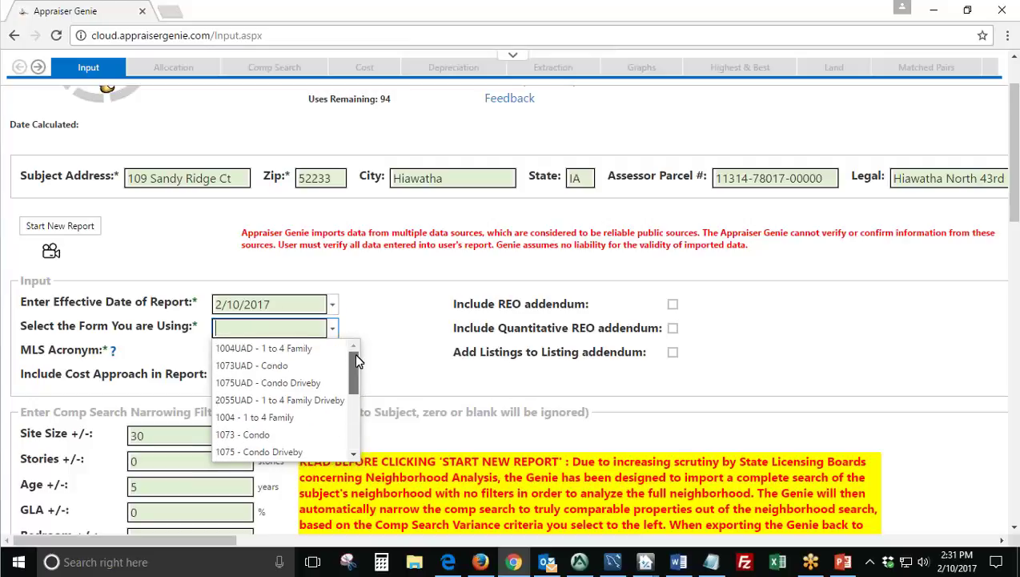
click(292, 348)
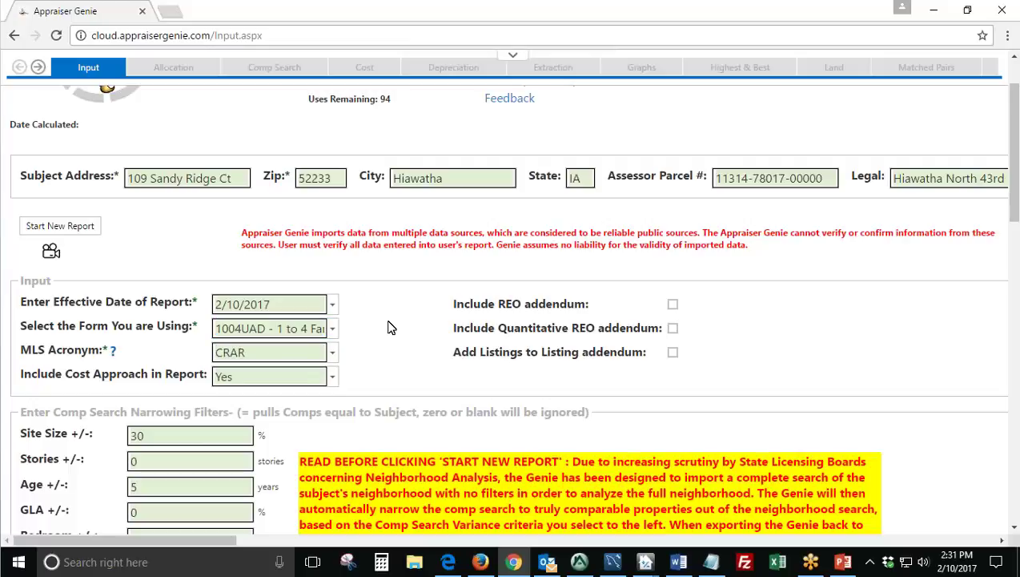
scroll(392, 326, down, 1)
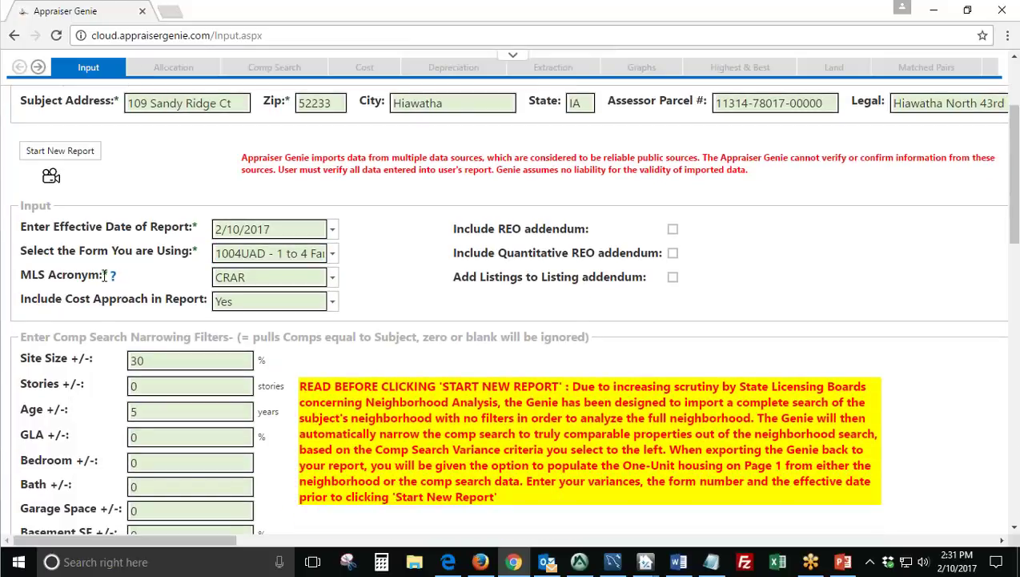
drag(103, 274, 23, 271)
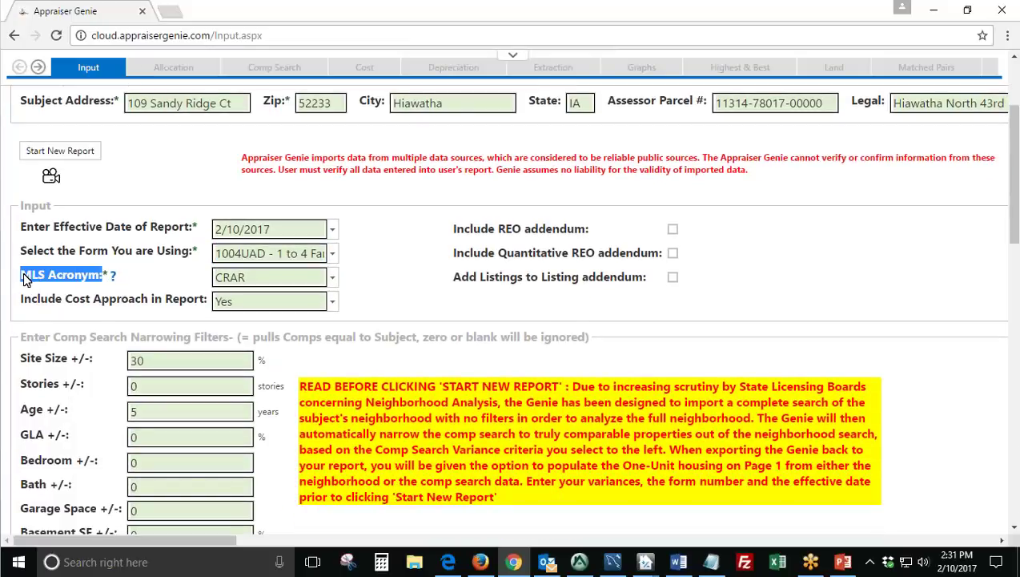
click(333, 278)
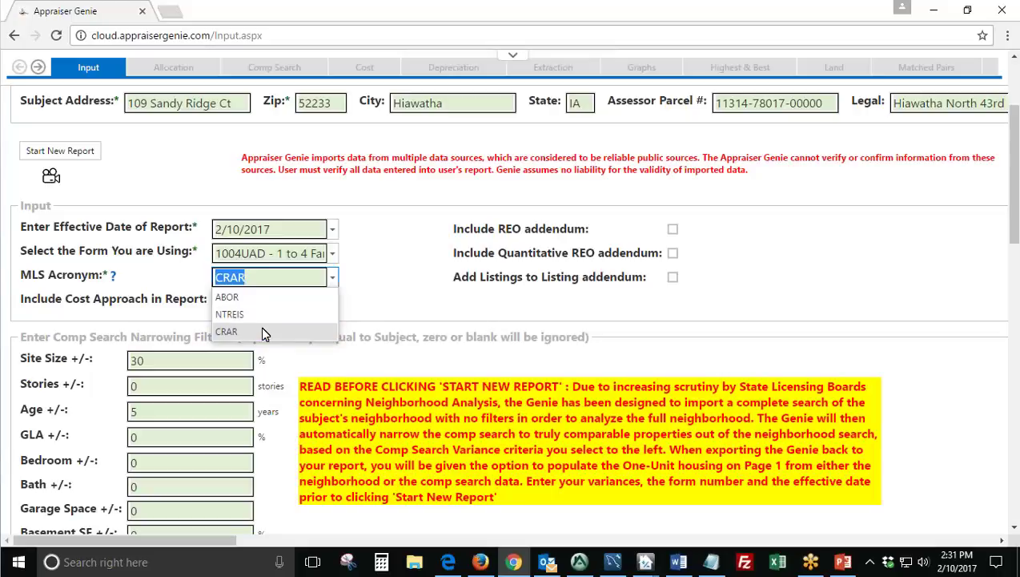
click(260, 327)
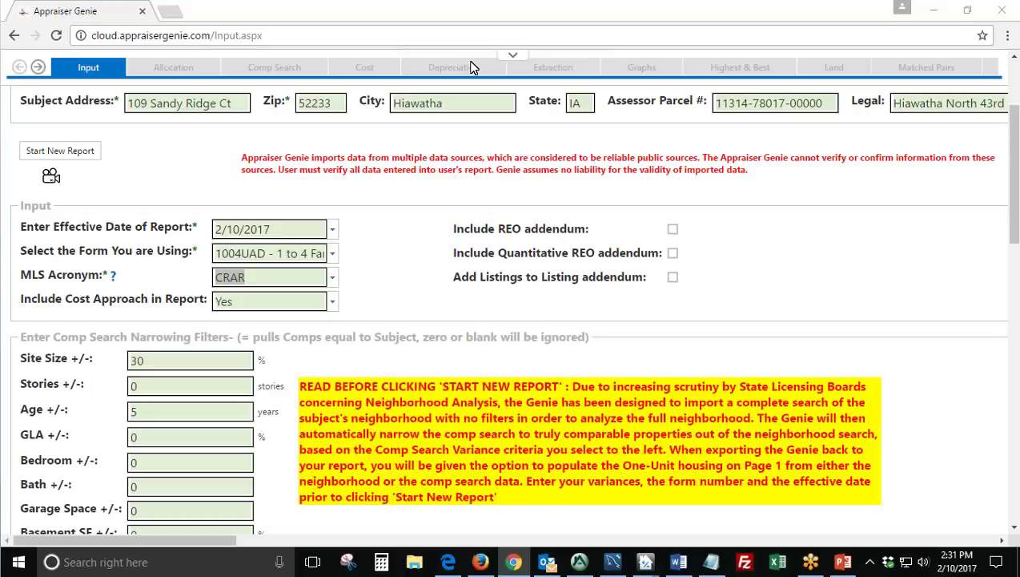
click(381, 288)
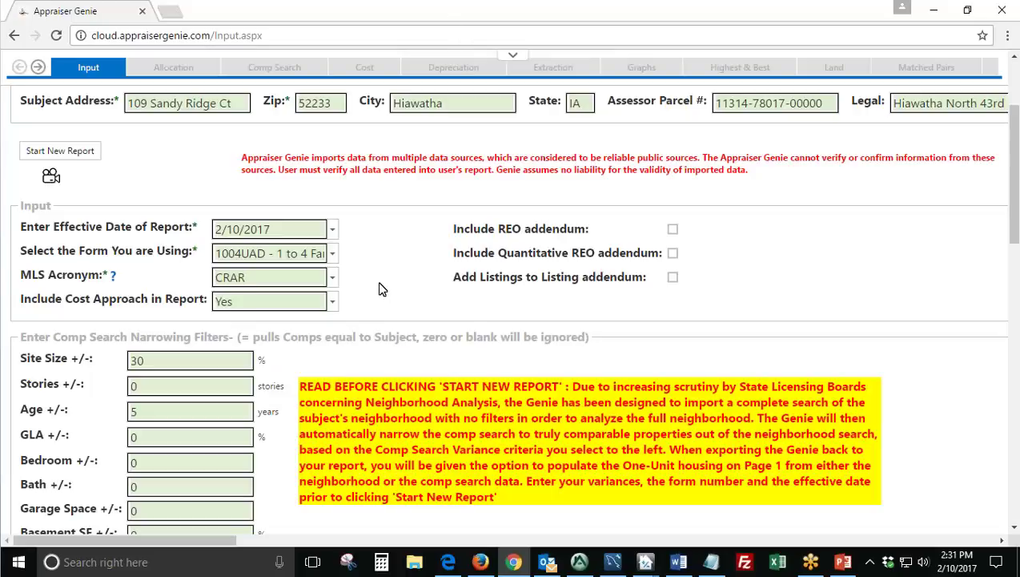
scroll(381, 288, down, 1)
click(331, 227)
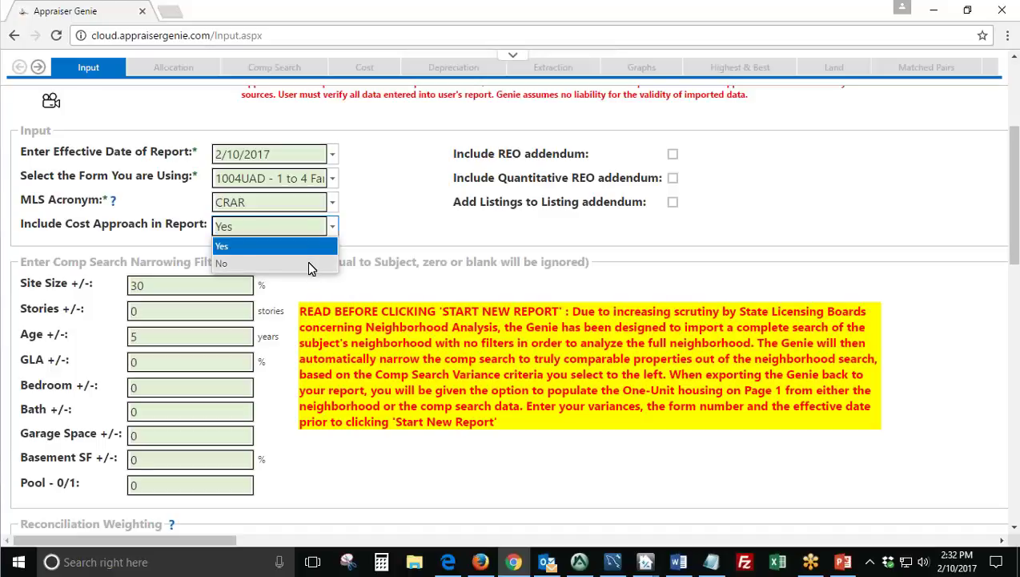
click(313, 264)
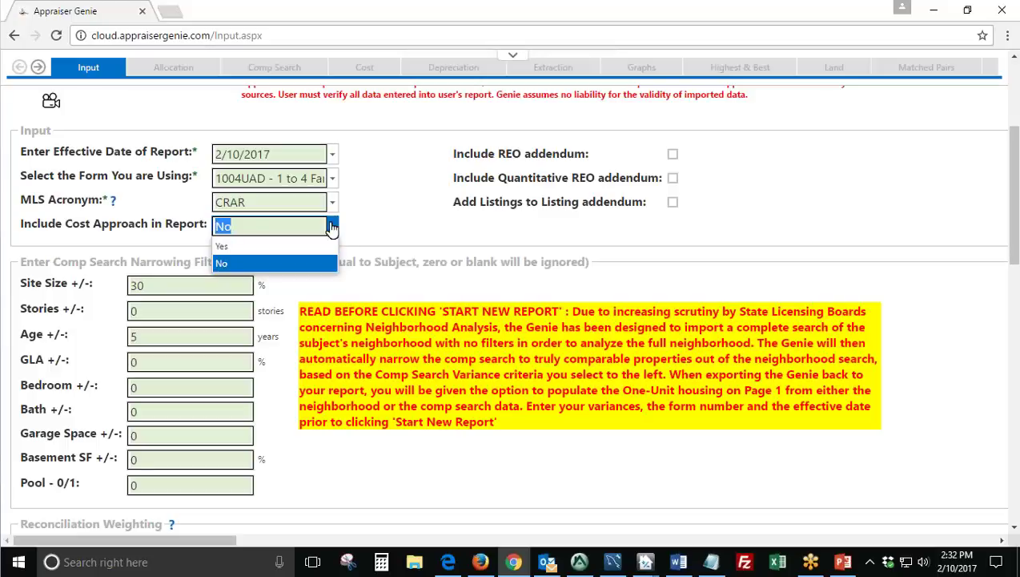
click(287, 246)
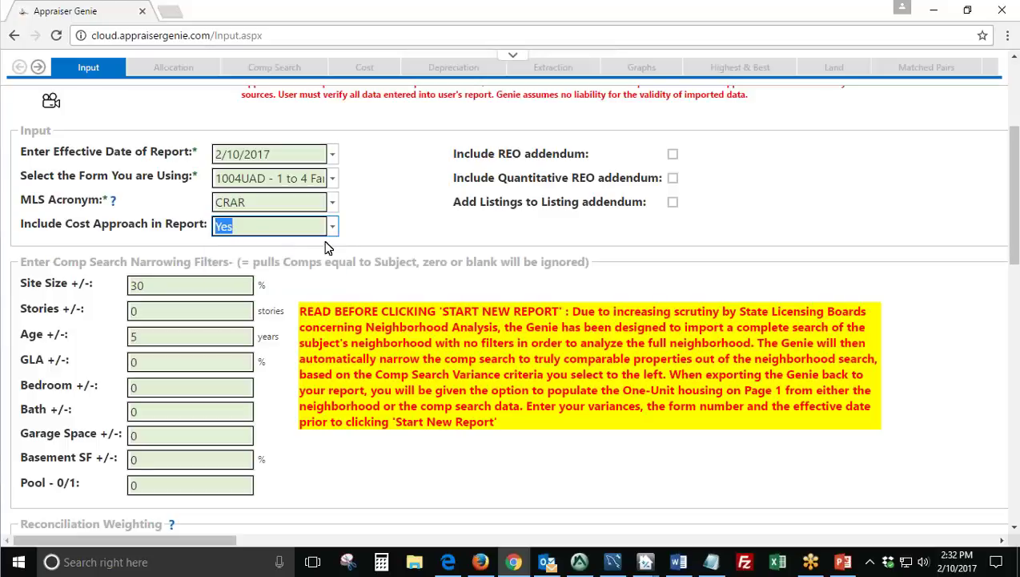
scroll(384, 246, up, 1)
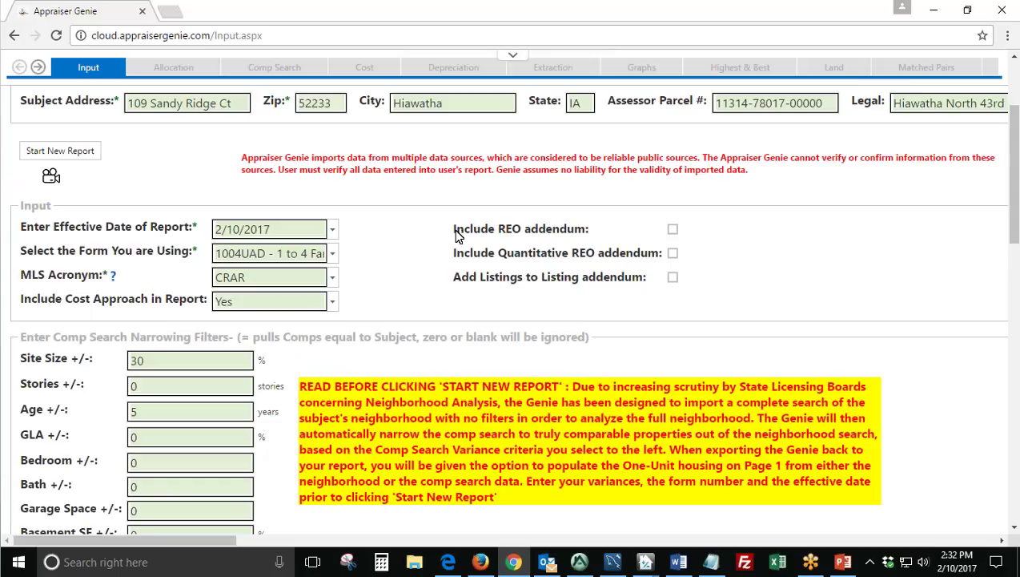
triple_click(458, 230)
double_click(463, 254)
drag(463, 255, 660, 290)
click(663, 292)
click(674, 253)
drag(461, 277, 641, 287)
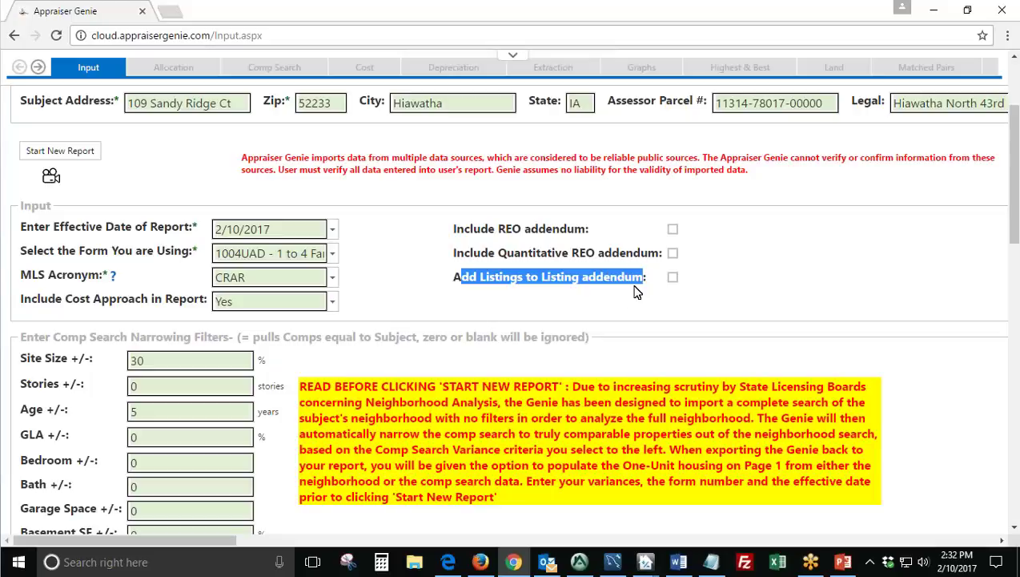
click(619, 307)
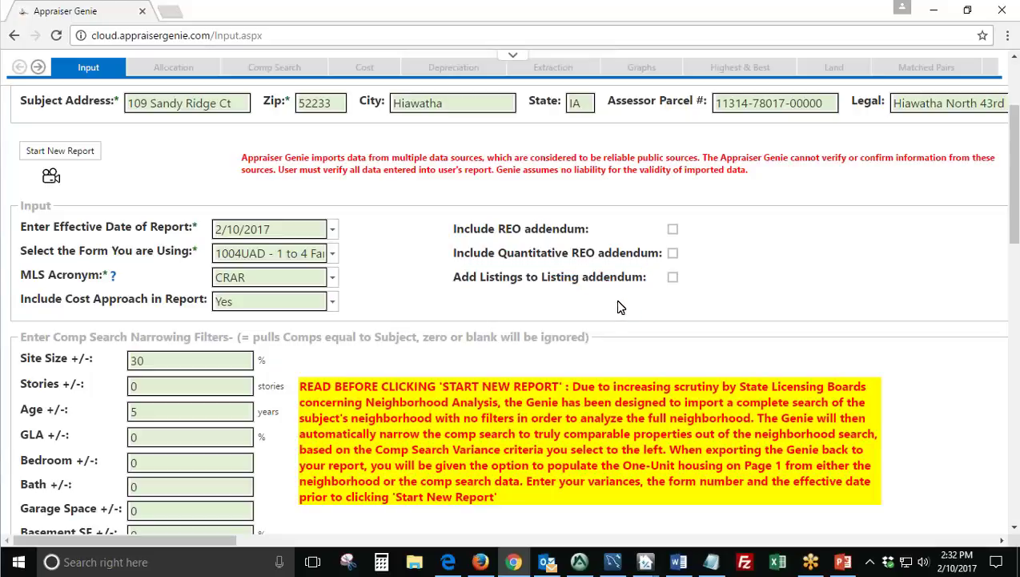
scroll(623, 304, down, 1)
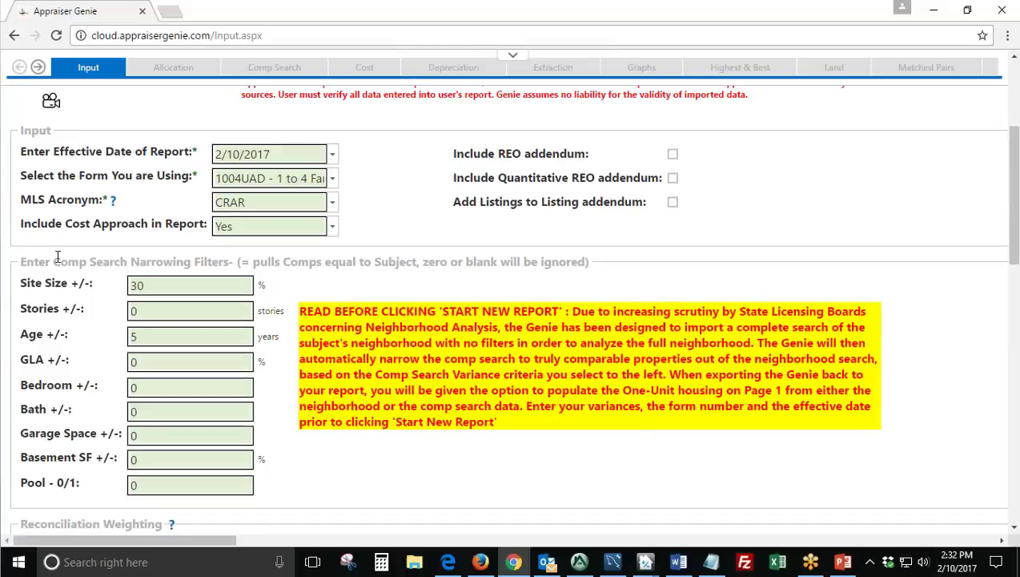
drag(26, 262, 230, 265)
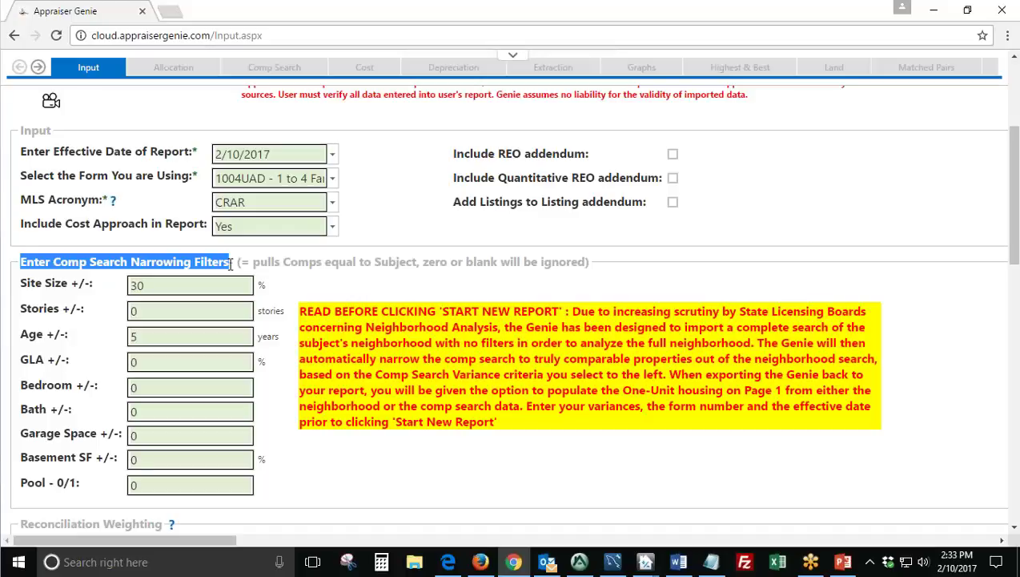
click(380, 252)
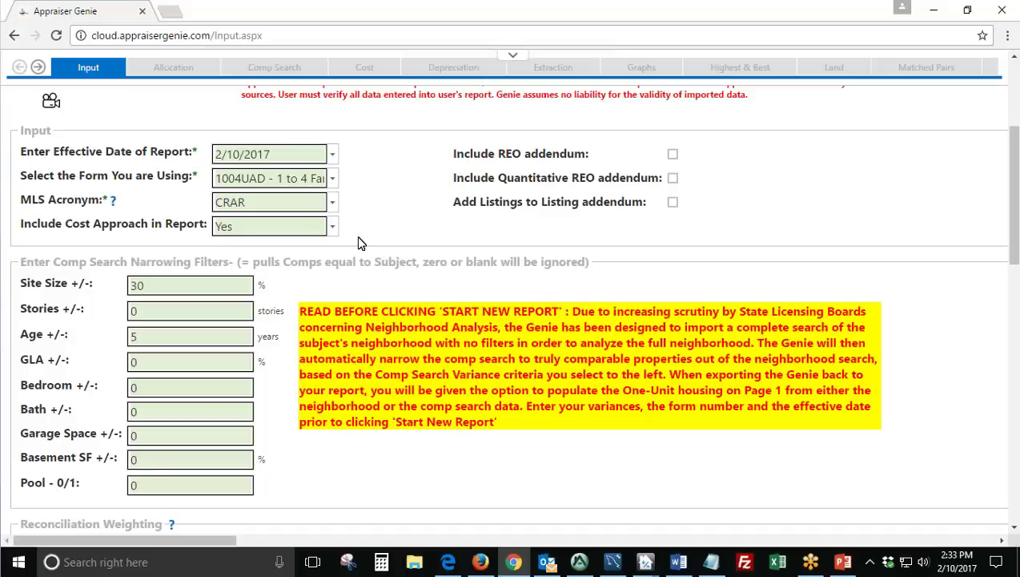
scroll(360, 240, up, 2)
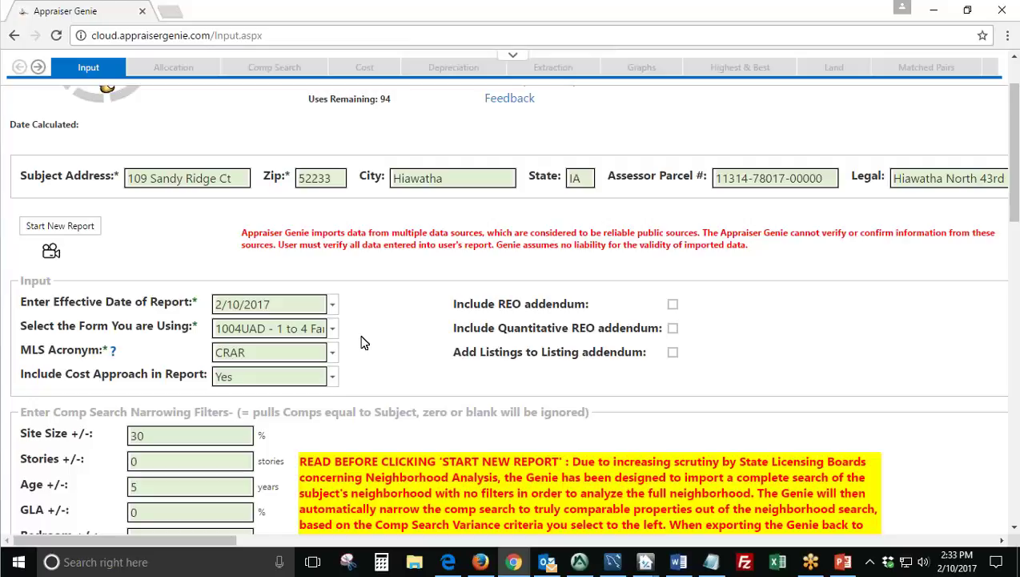
click(579, 561)
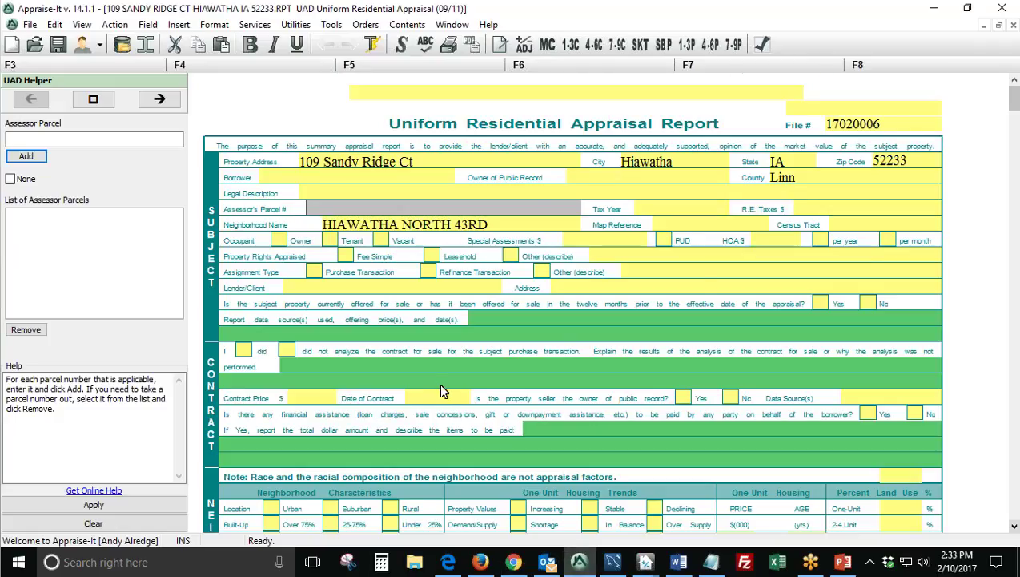
scroll(439, 390, down, 10)
scroll(439, 390, down, 3)
scroll(417, 412, up, 10)
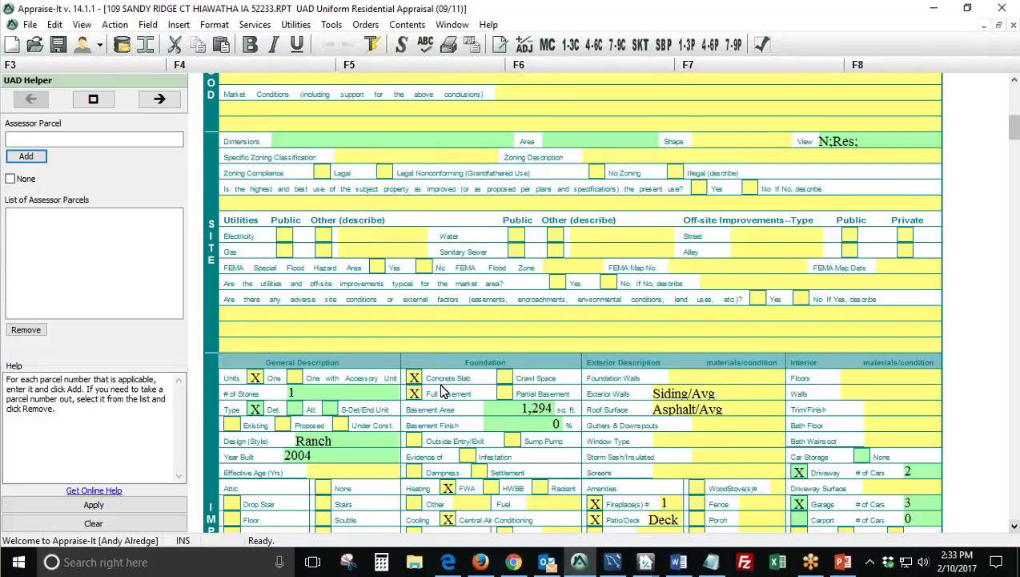
click(409, 425)
click(383, 386)
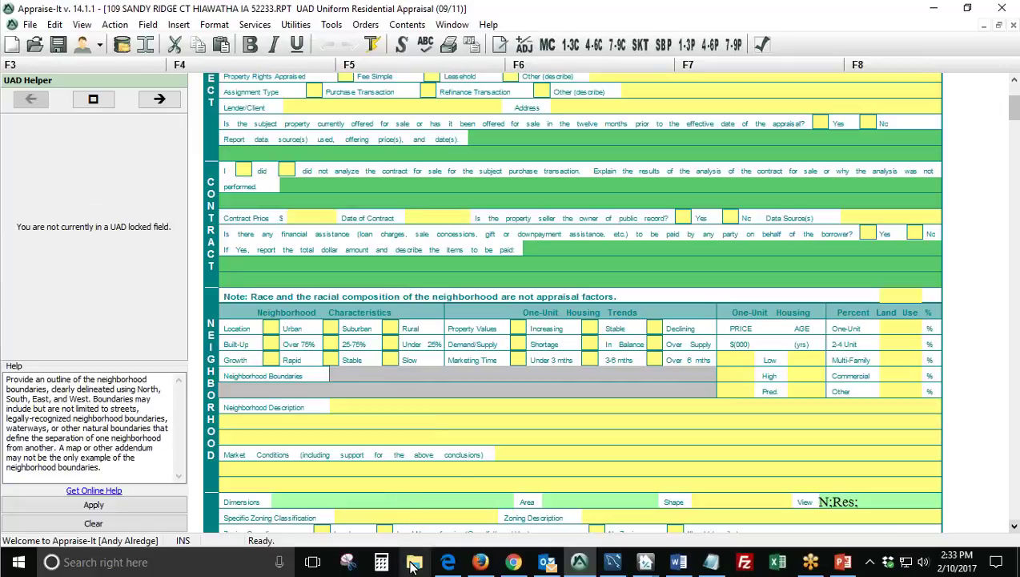
Highlight city Hiawatha and state IA, then move the CRAR.csv Excel window over the page.
click(929, 12)
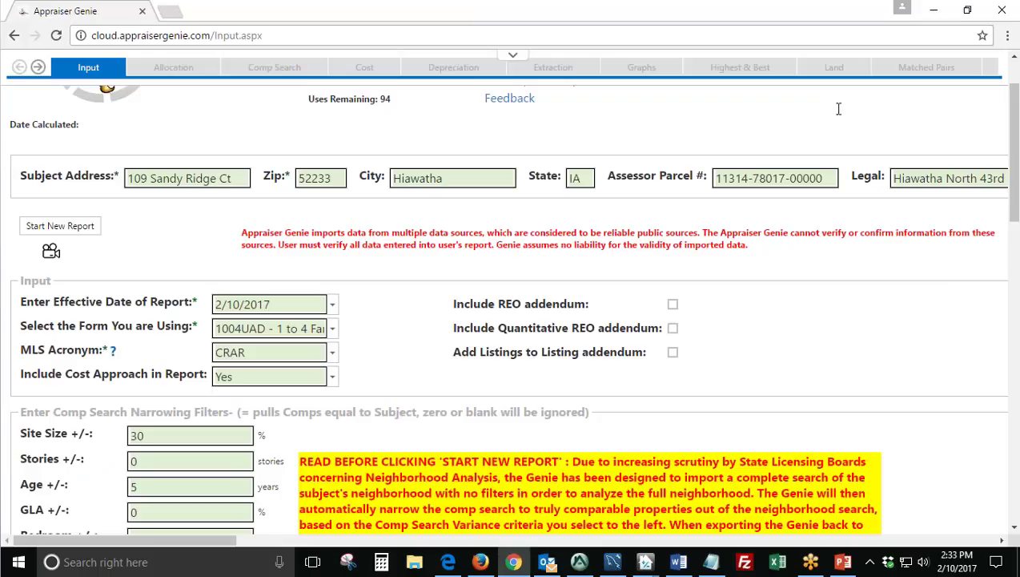
drag(450, 178, 392, 178)
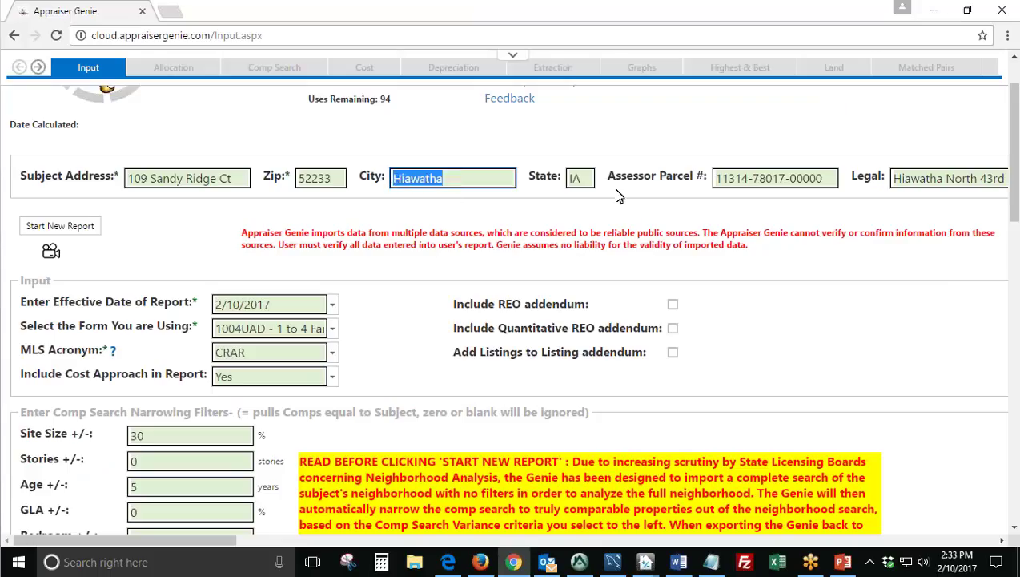
click(580, 178)
double_click(579, 178)
click(505, 282)
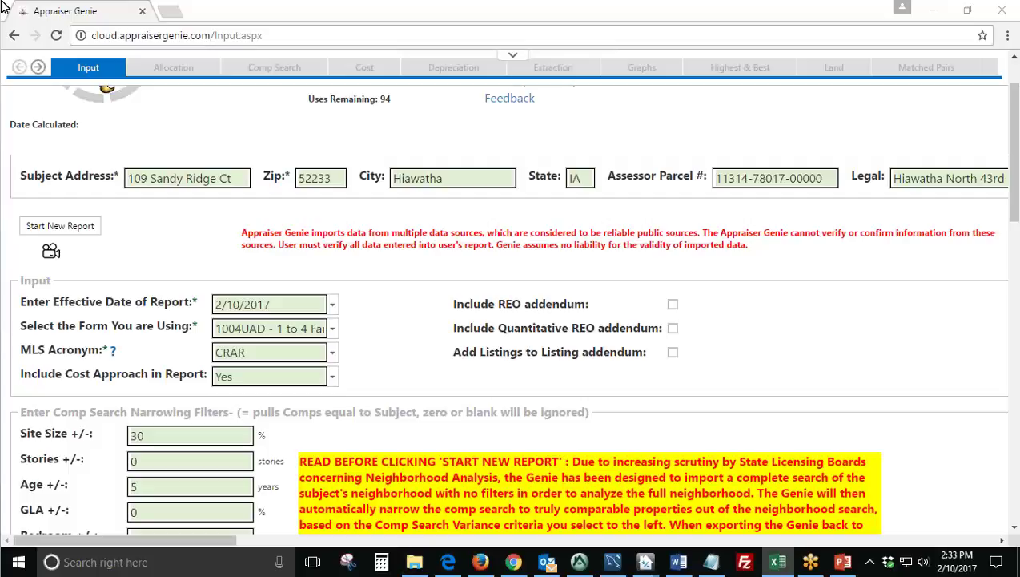
drag(2, 6, 555, 54)
drag(59, 45, 239, 36)
Select the whole sheet and AutoFit every column width to its contents.
click(117, 188)
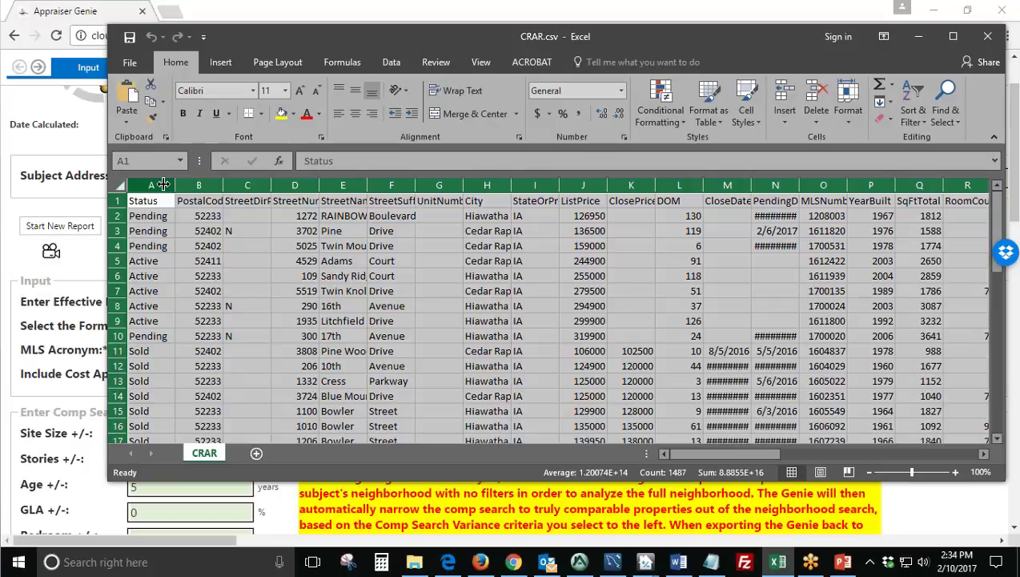
double_click(177, 187)
click(291, 260)
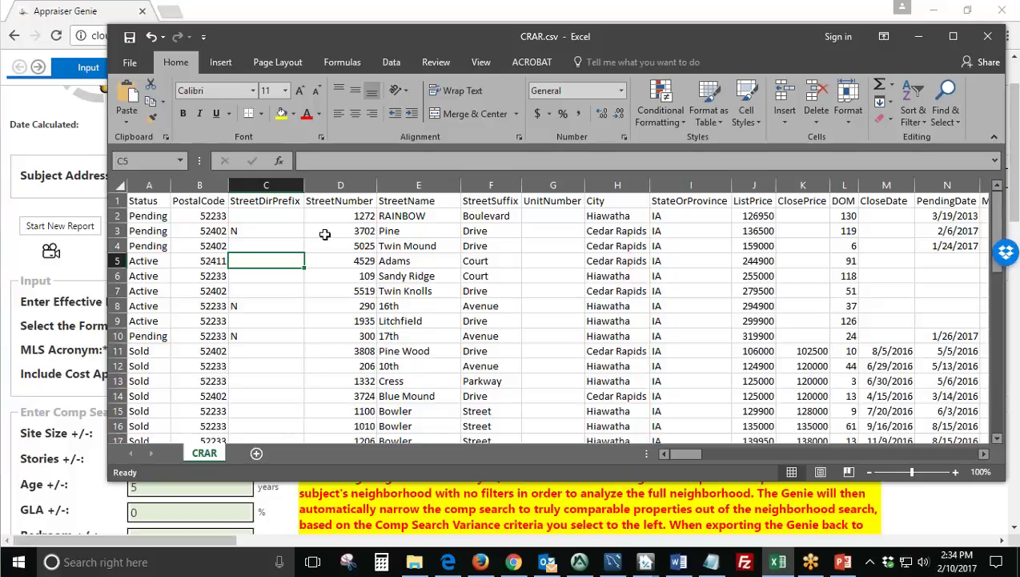
Go through the row 1 headers from Status and PostalCode to ClosePrice, DOM and CloseDate.
click(139, 199)
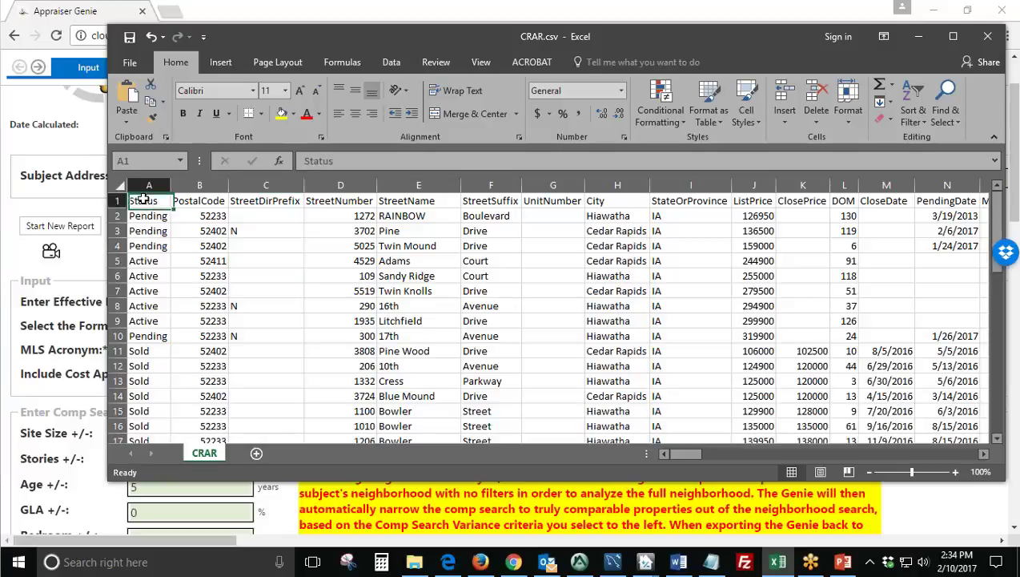
click(199, 201)
click(253, 201)
click(324, 200)
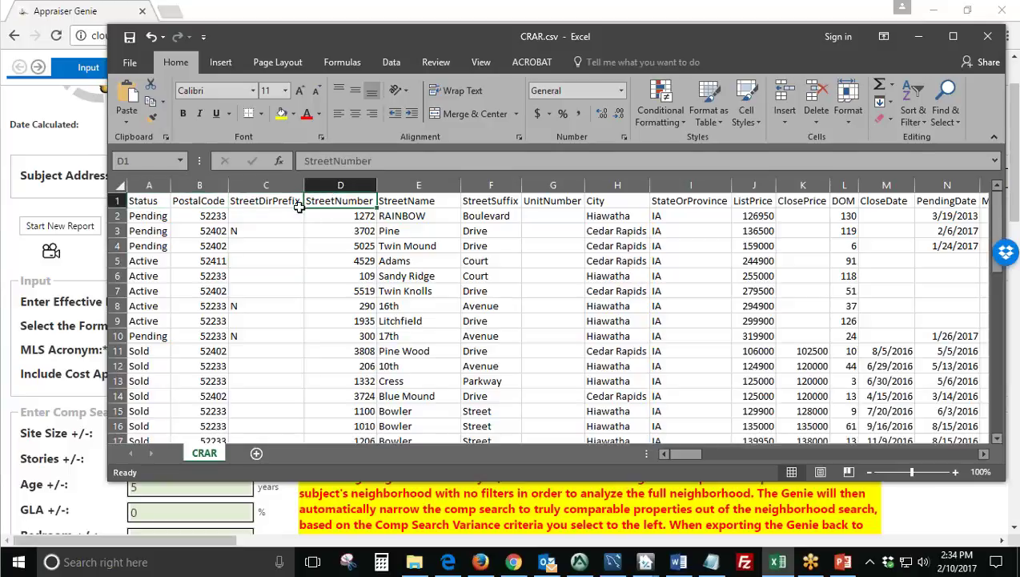
click(149, 201)
click(186, 202)
click(248, 202)
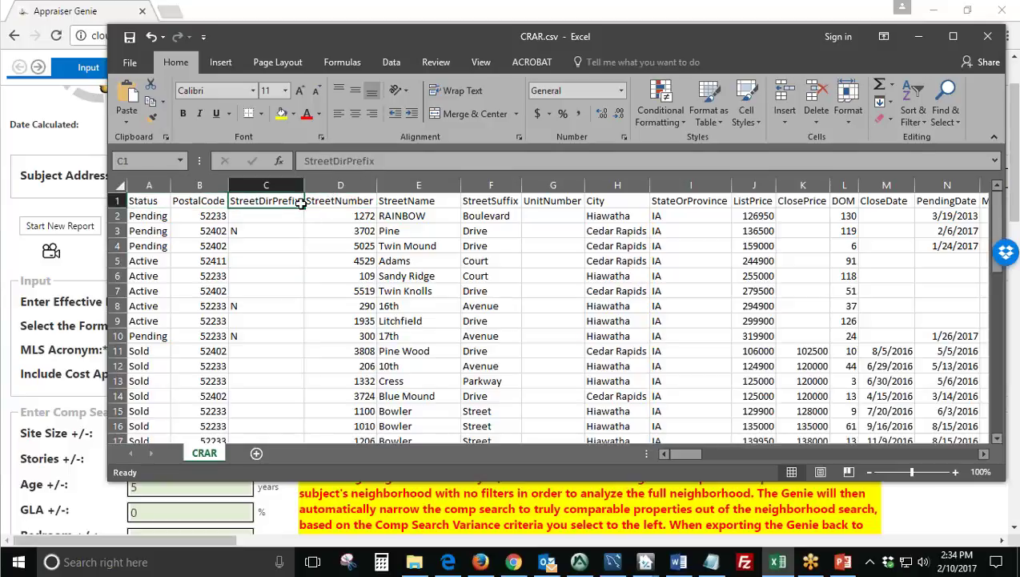
click(329, 202)
click(395, 201)
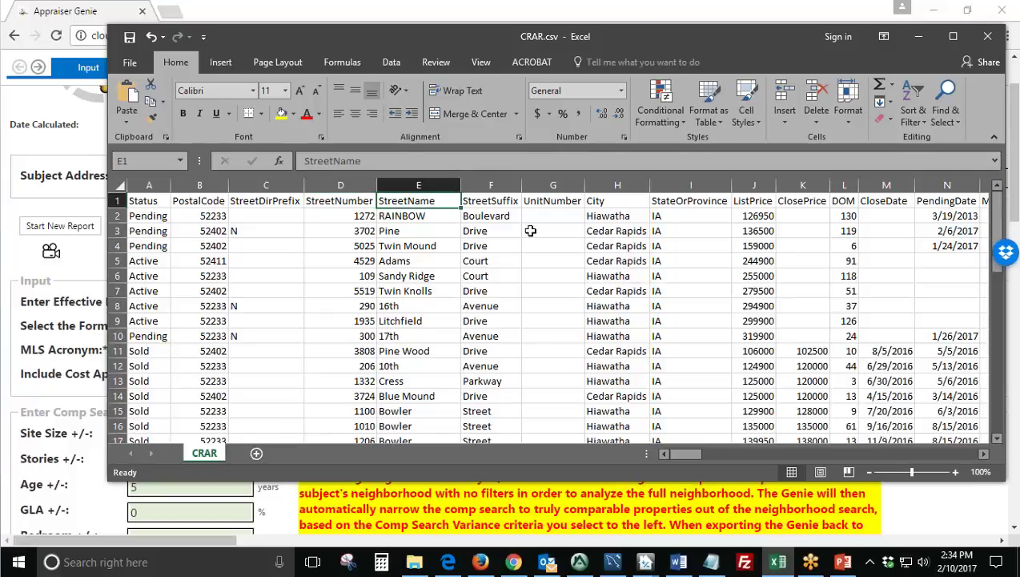
click(485, 204)
click(538, 203)
click(592, 202)
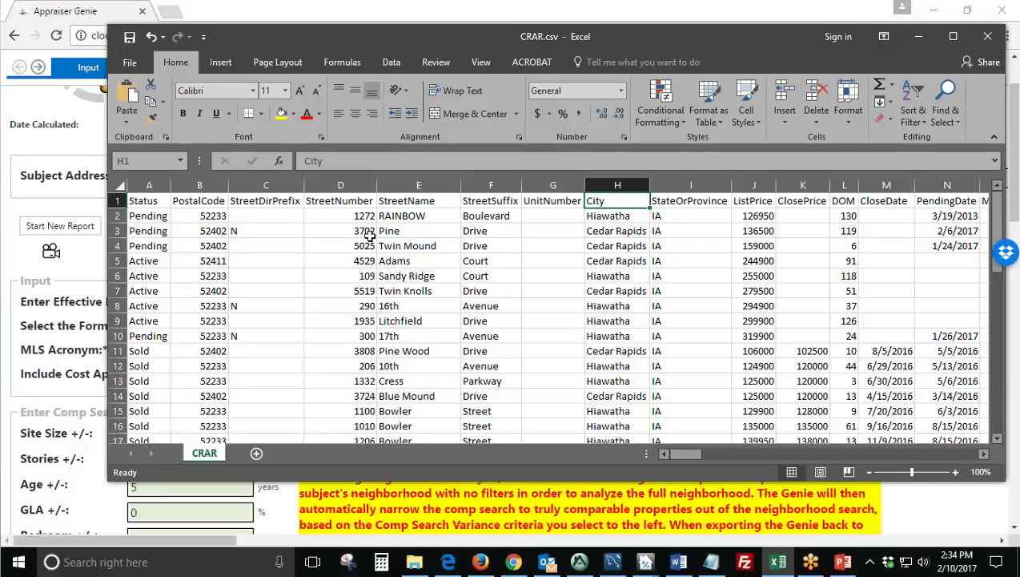
click(706, 205)
click(765, 202)
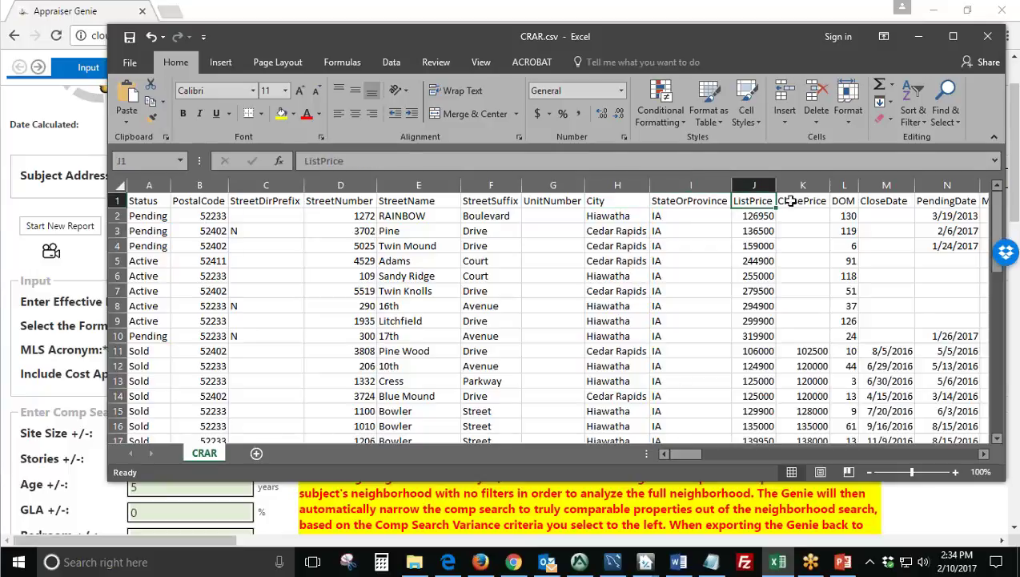
click(791, 200)
click(850, 201)
click(881, 200)
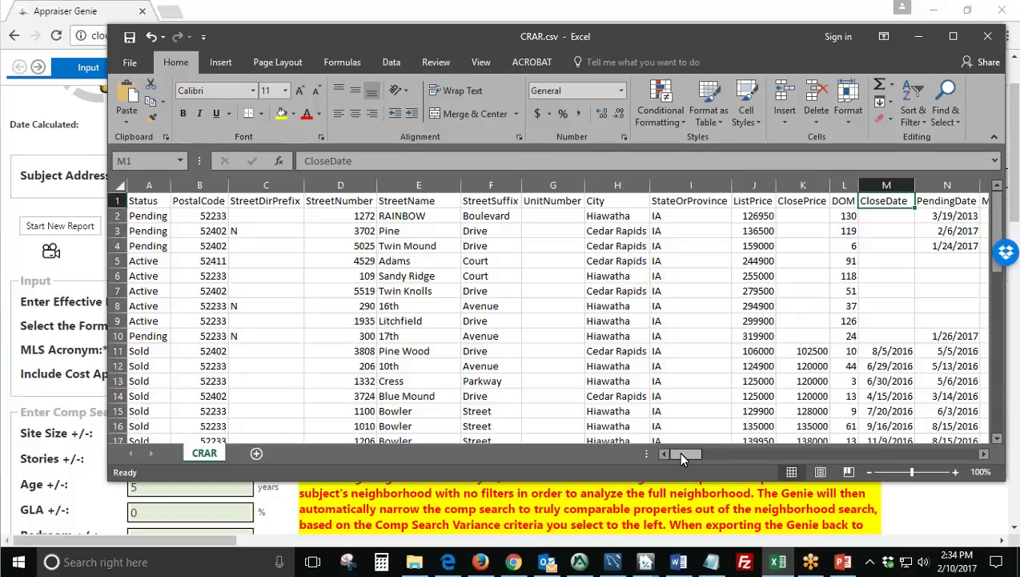
Check the last listing in row 47 and Hiawatha in row 43, then put Excel away.
mouse_move(680, 453)
mouse_down()
mouse_move(977, 454)
mouse_move(681, 454)
mouse_up()
scroll(282, 304, down, 13)
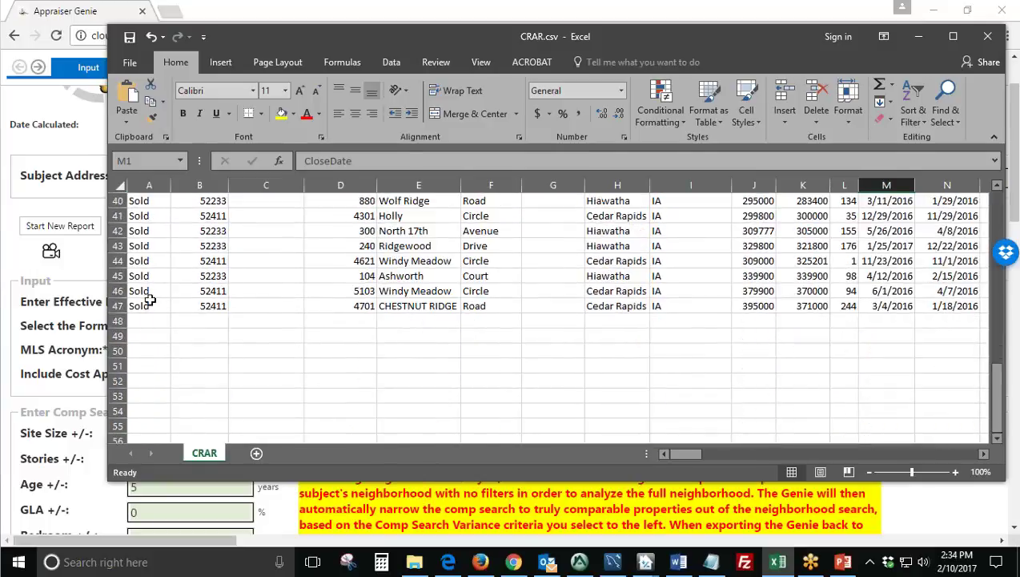
click(118, 306)
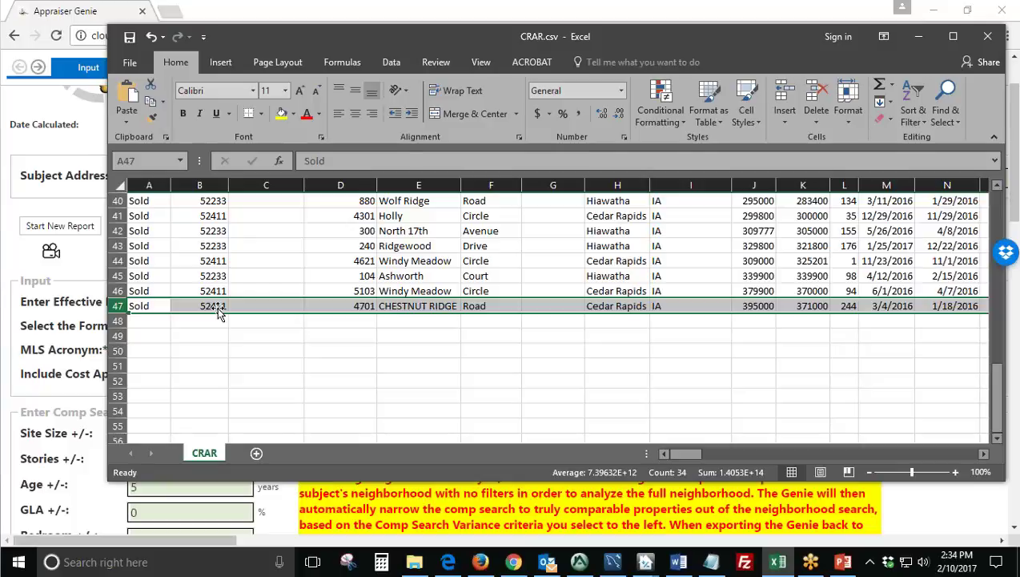
click(709, 260)
click(616, 251)
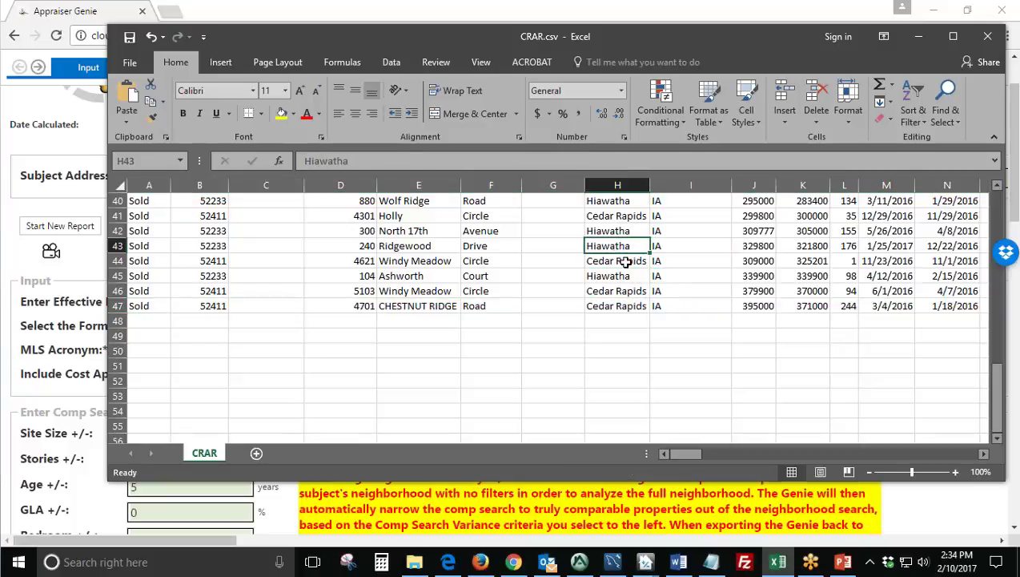
scroll(581, 301, up, 7)
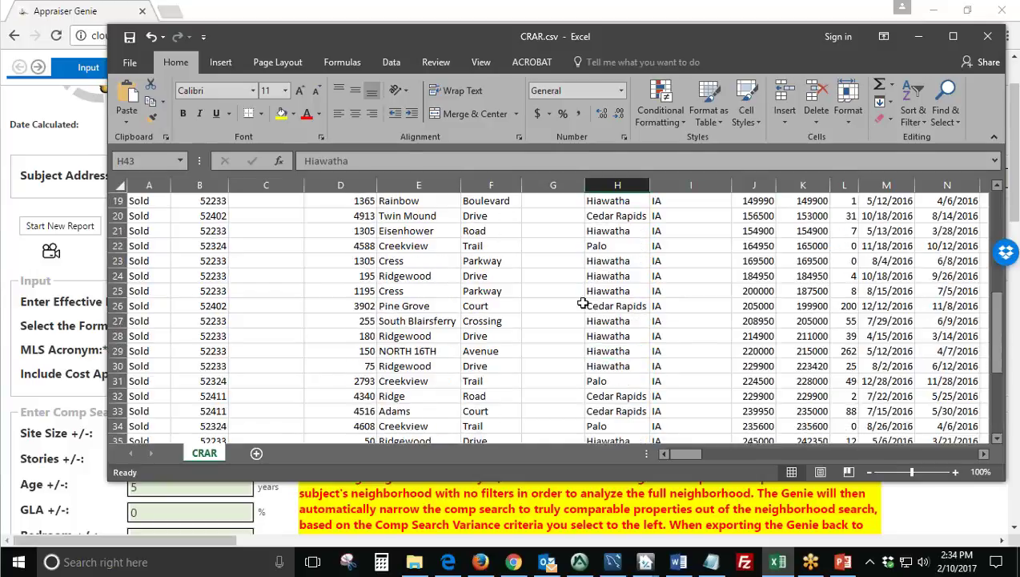
scroll(583, 302, up, 6)
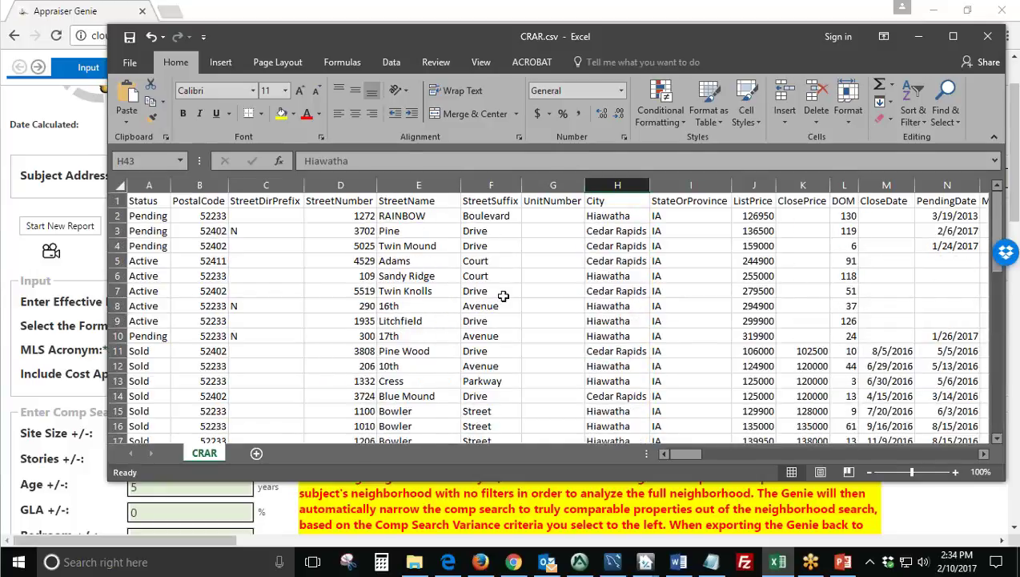
click(919, 38)
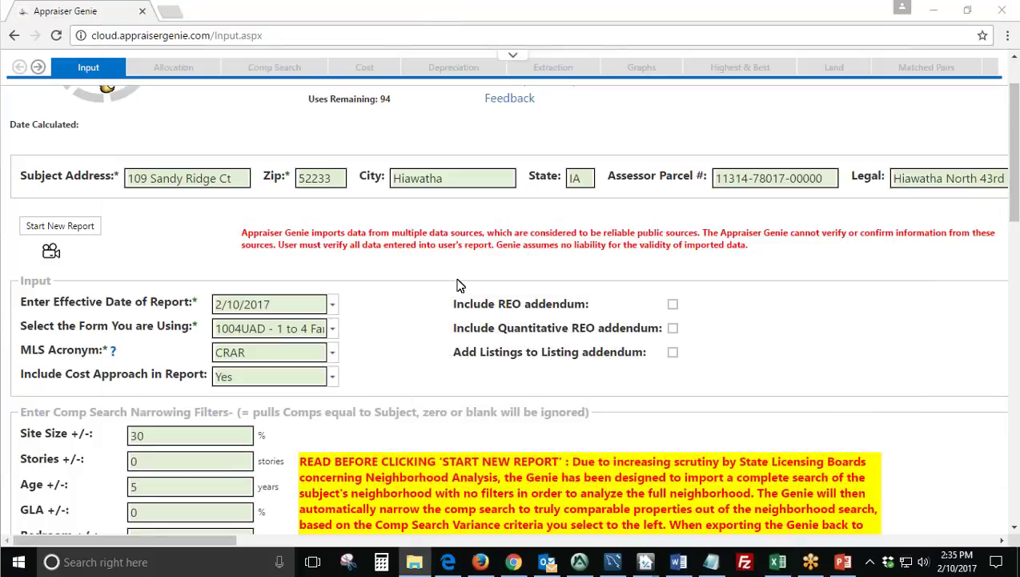
scroll(453, 290, down, 1)
scroll(437, 308, down, 1)
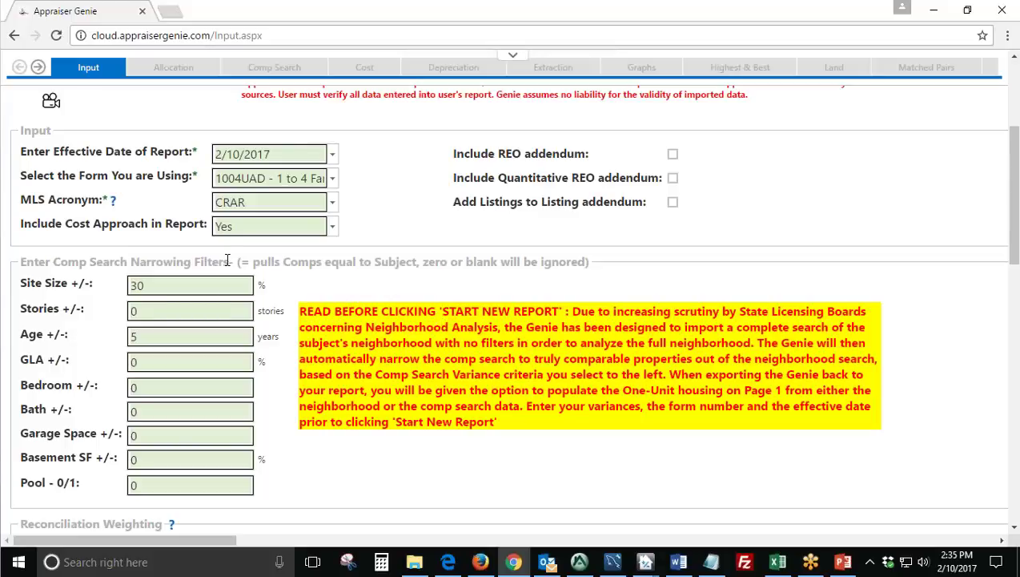
drag(234, 261, 15, 265)
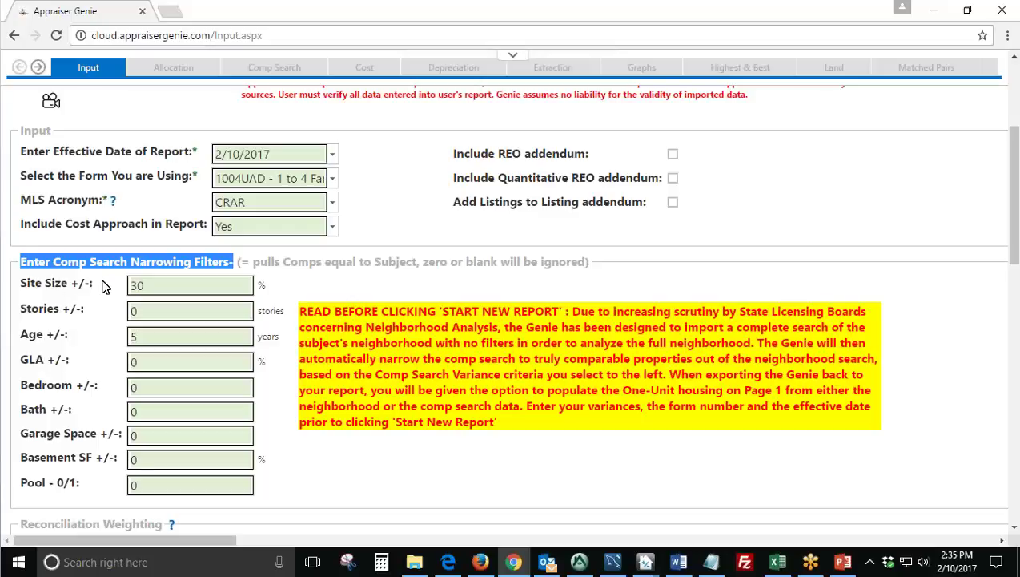
drag(94, 284, 27, 284)
drag(93, 311, 44, 327)
click(82, 344)
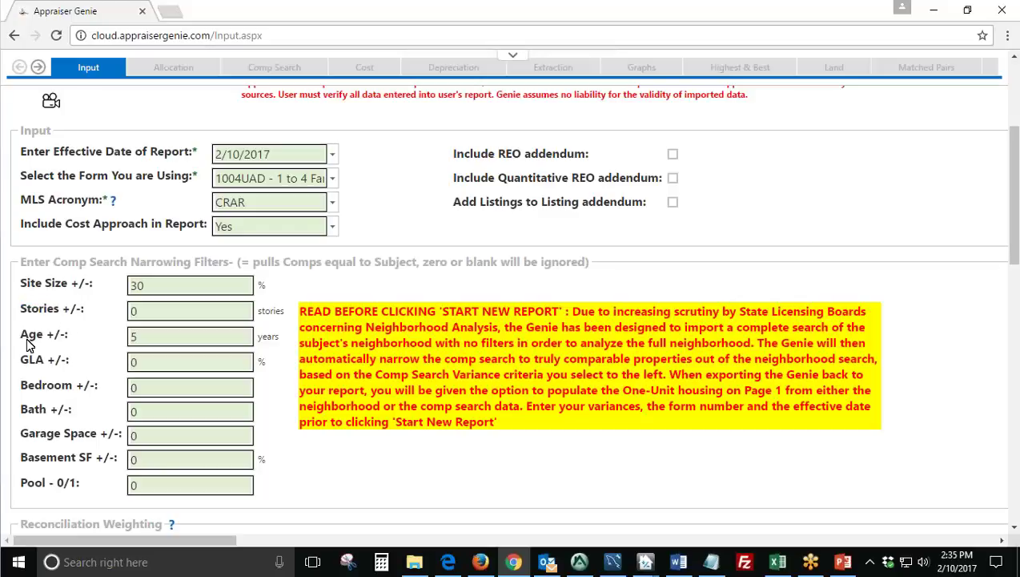
triple_click(86, 346)
click(84, 346)
drag(100, 287, 44, 286)
click(84, 314)
drag(85, 314, 46, 314)
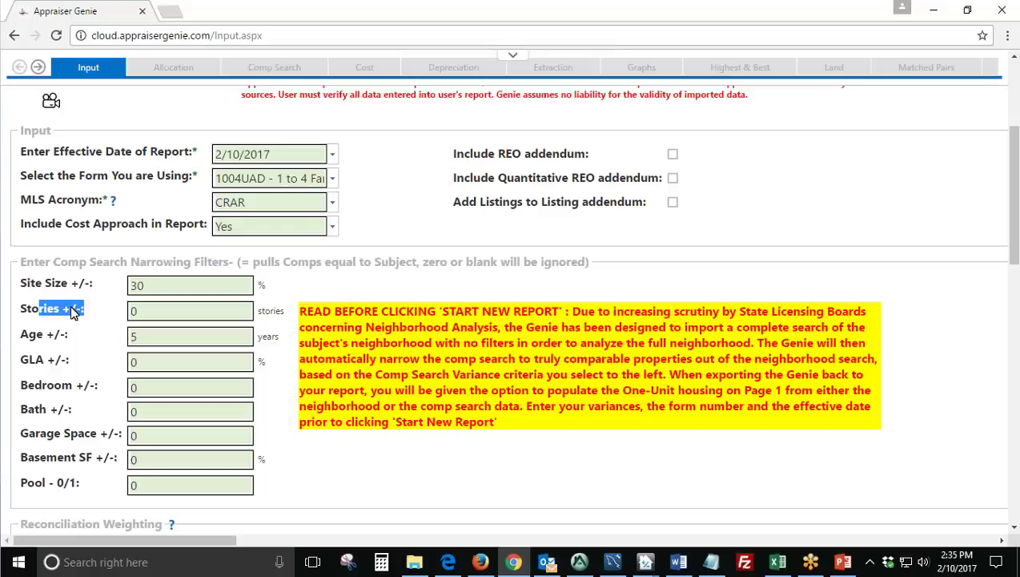
click(157, 284)
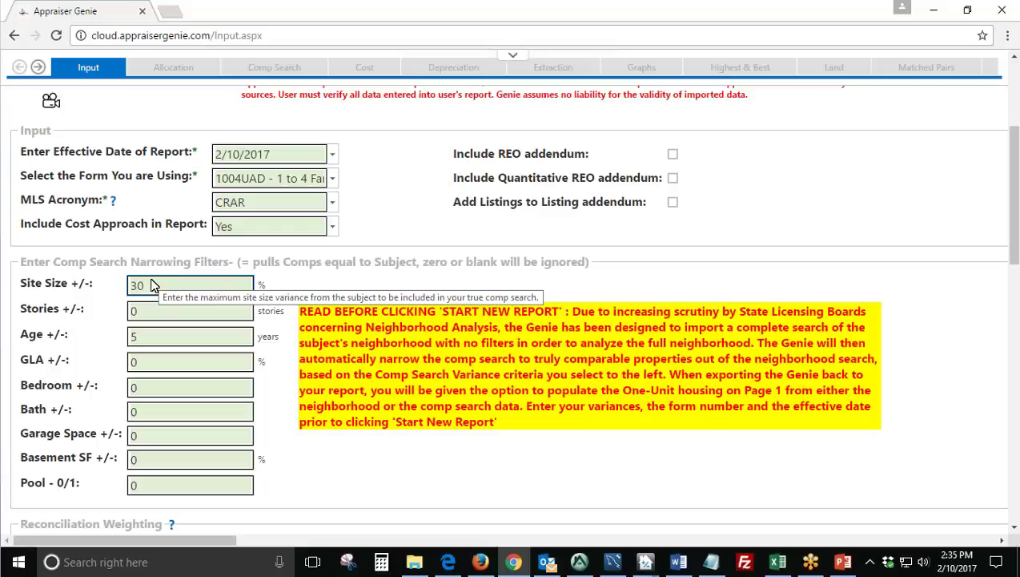
drag(95, 285, 75, 290)
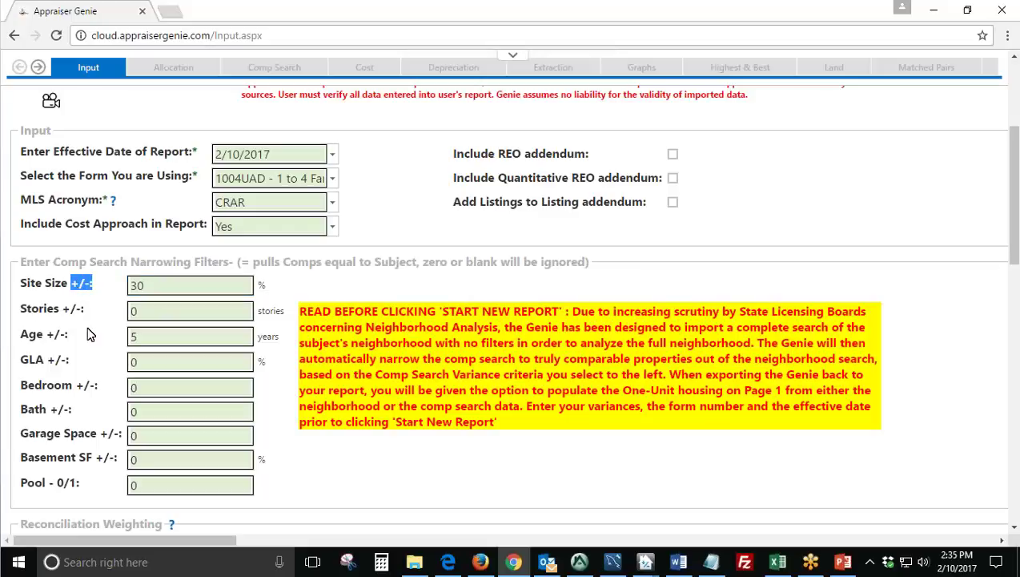
drag(269, 290, 256, 286)
click(272, 291)
double_click(192, 285)
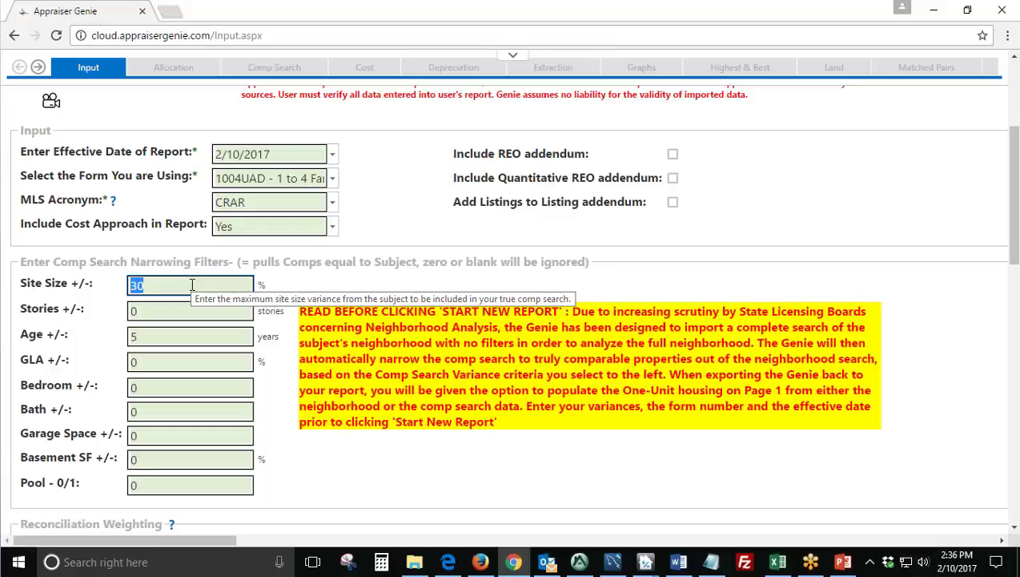
click(96, 333)
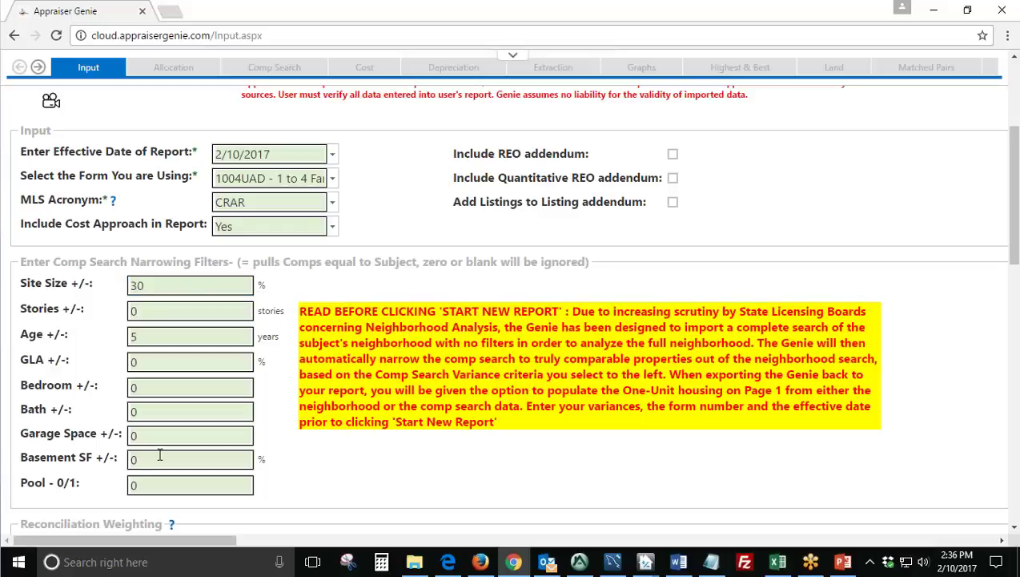
scroll(202, 318, down, 1)
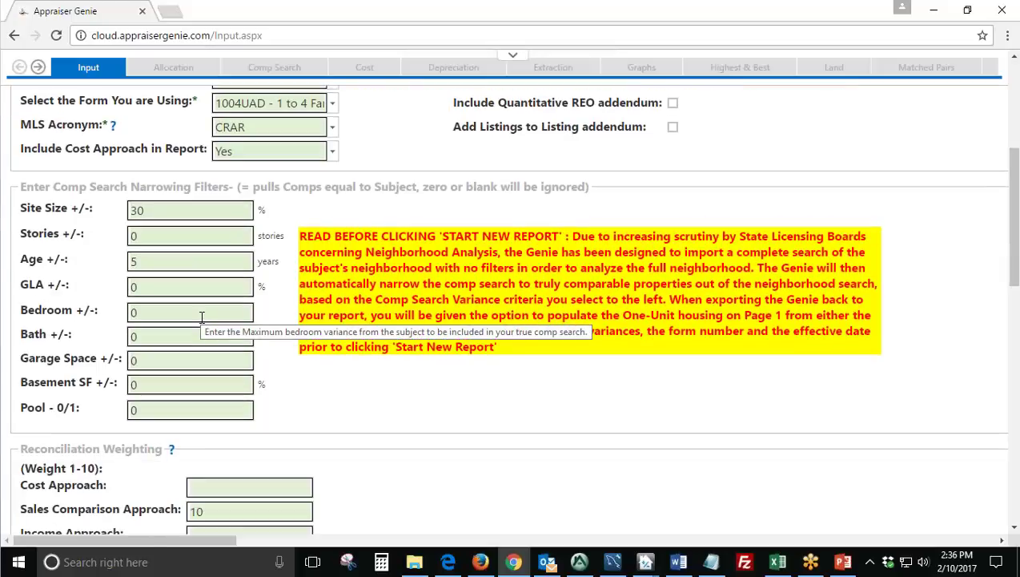
drag(145, 262, 126, 264)
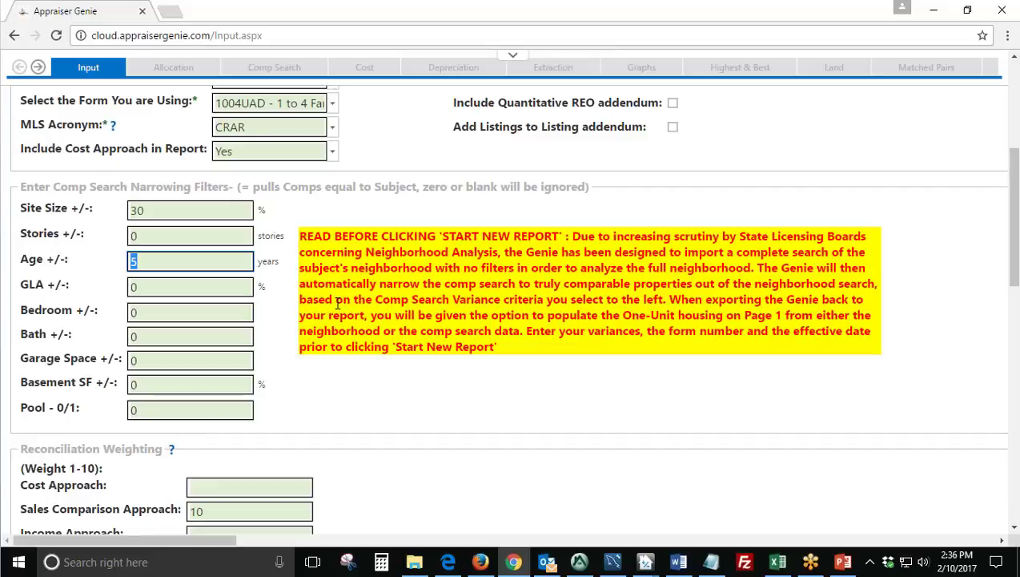
click(179, 234)
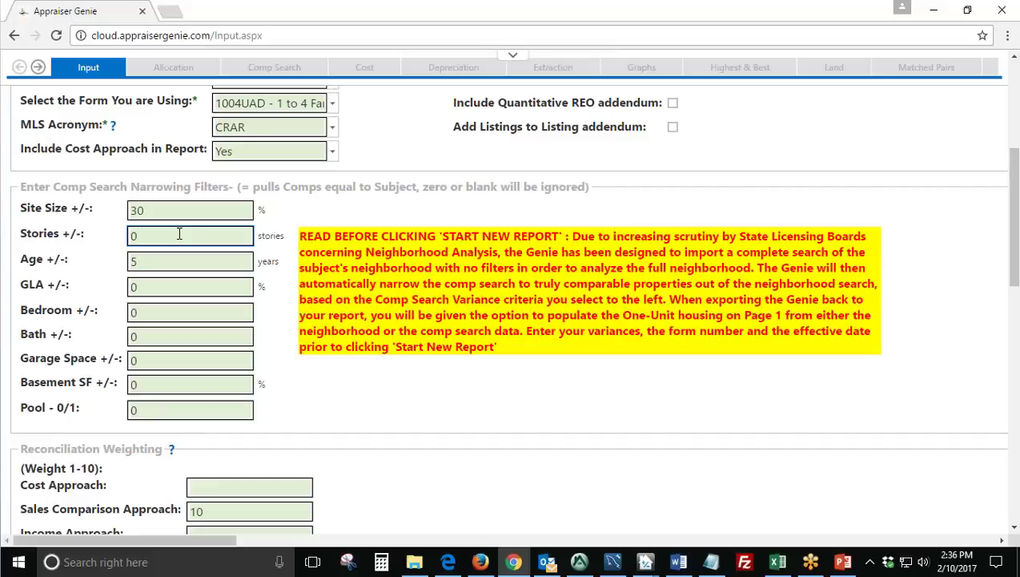
drag(89, 234, 20, 234)
click(90, 239)
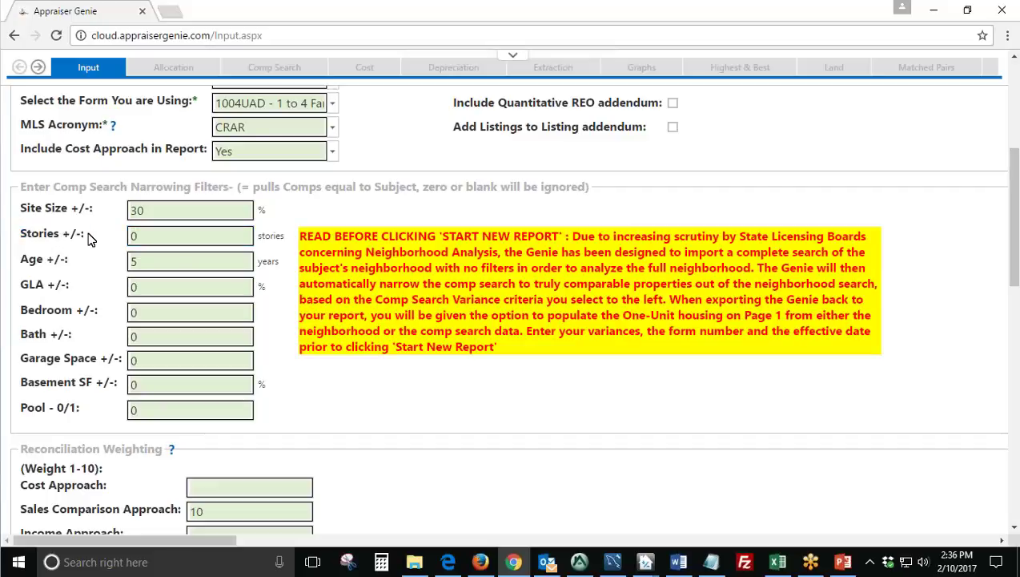
click(159, 240)
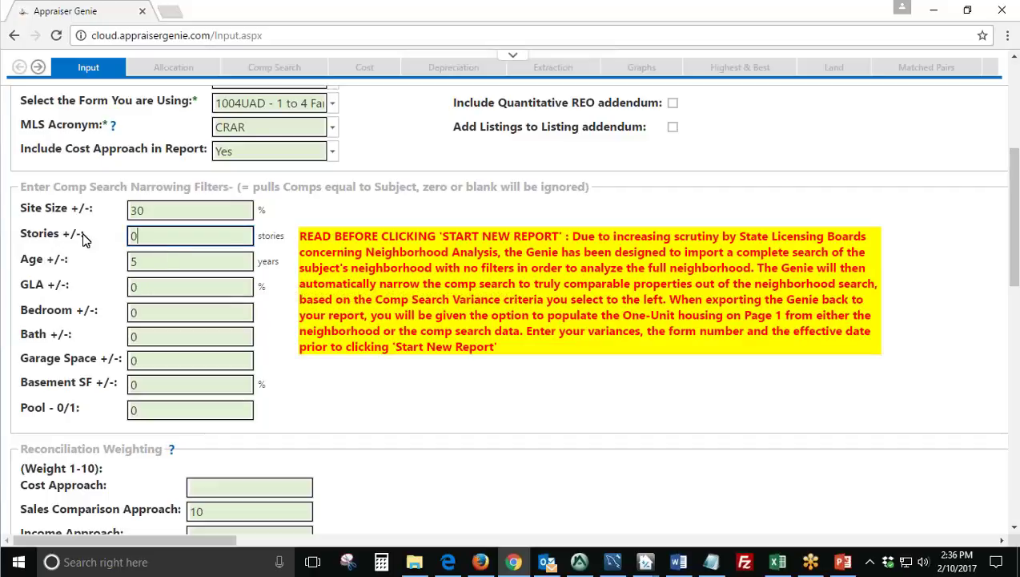
key(Tab)
key(Tab)
key(Tab)
key(Tab)
key(Tab)
key(Tab)
key(Tab)
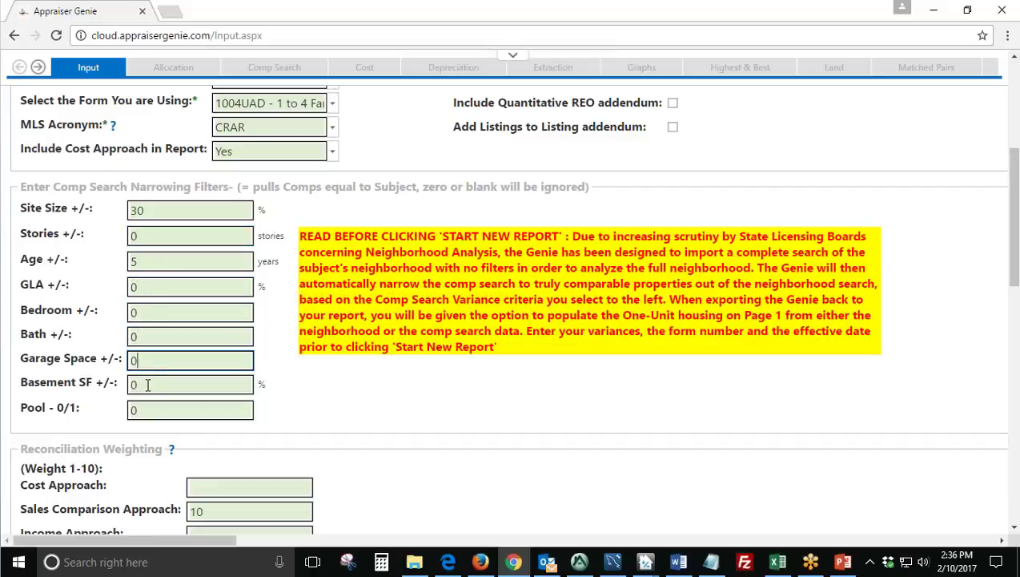
scroll(70, 340, down, 4)
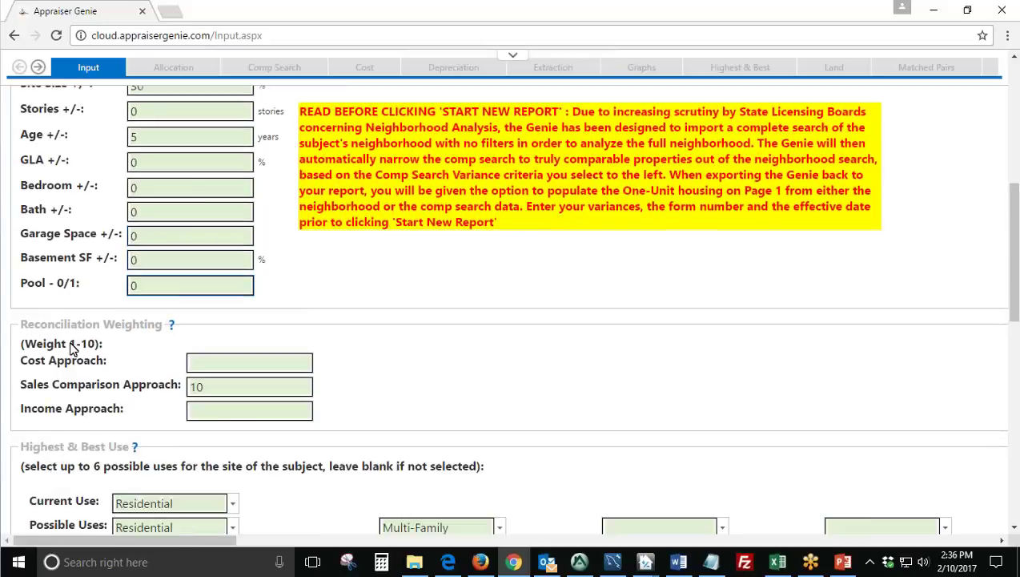
drag(163, 149, 21, 148)
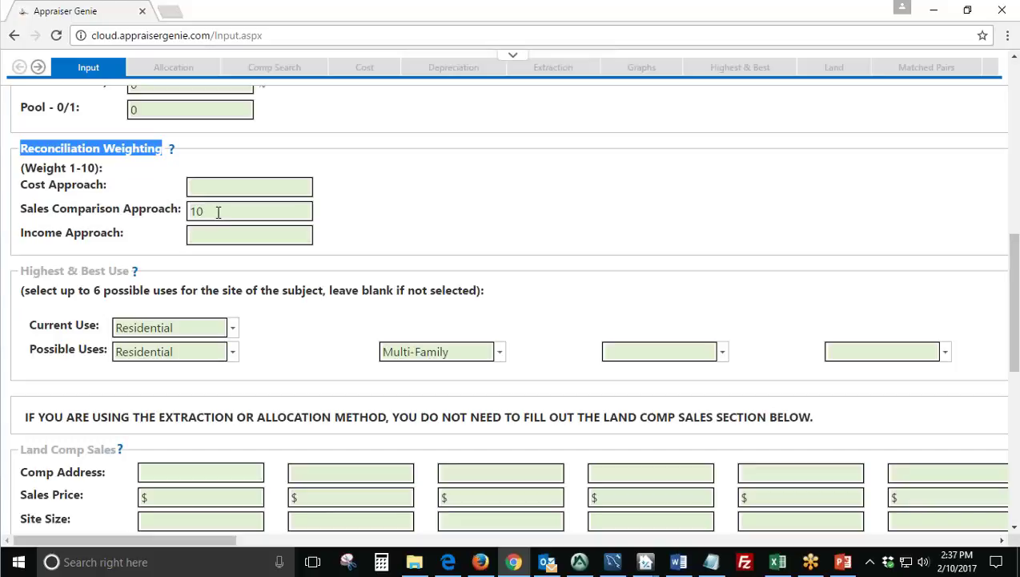
double_click(108, 184)
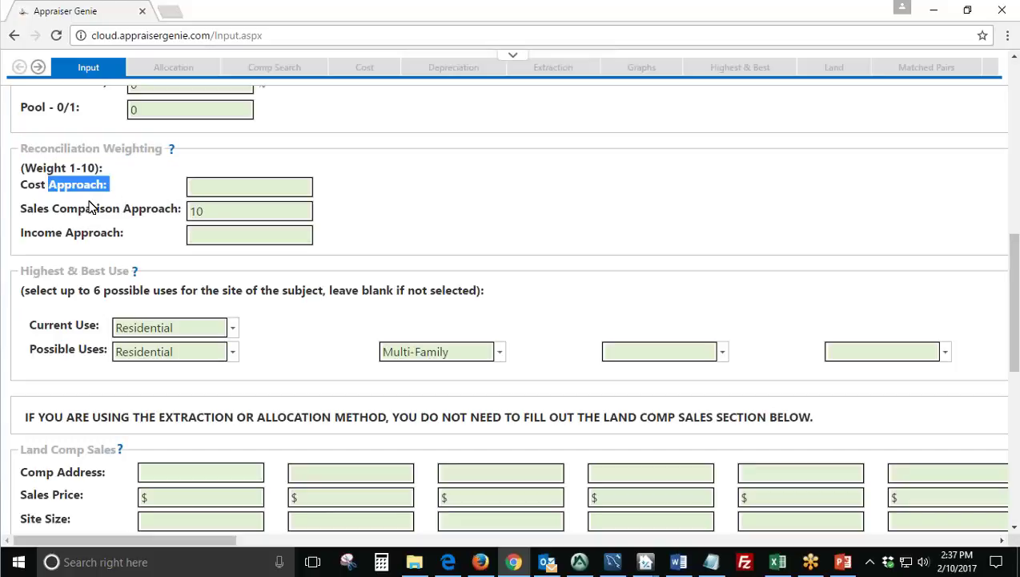
drag(166, 210, 34, 212)
drag(121, 234, 30, 237)
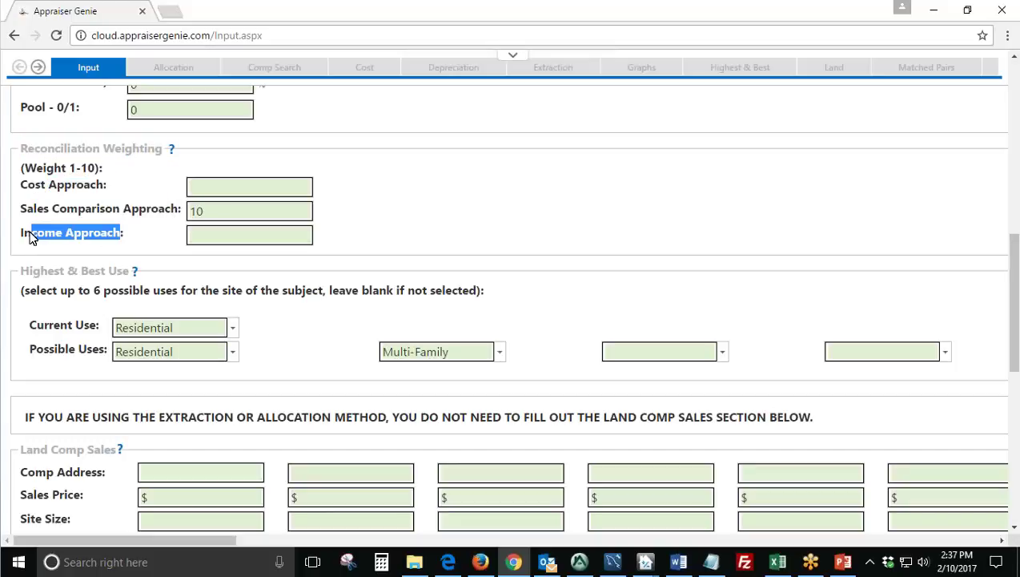
click(227, 218)
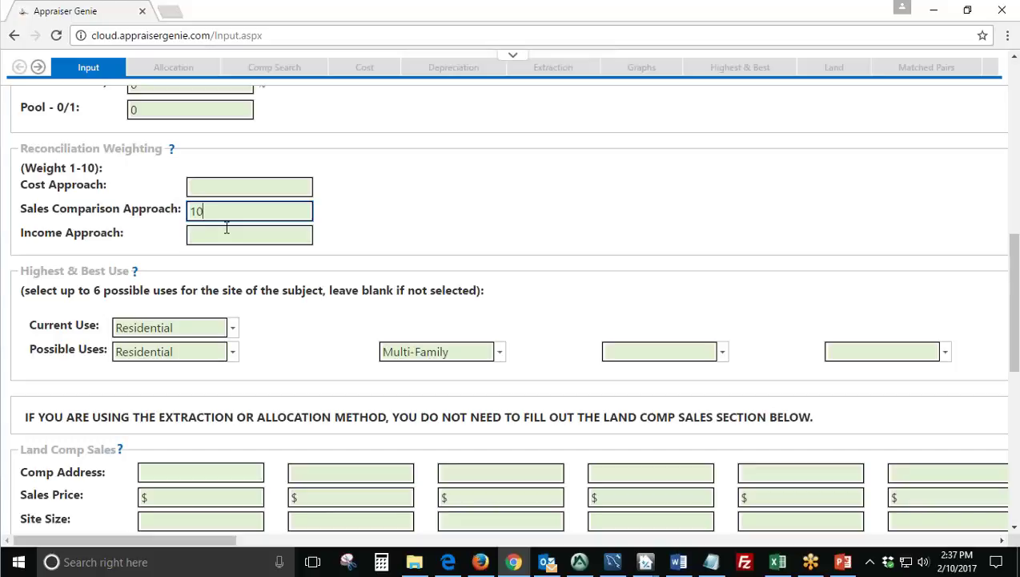
key(BackSpace)
key(BackSpace)
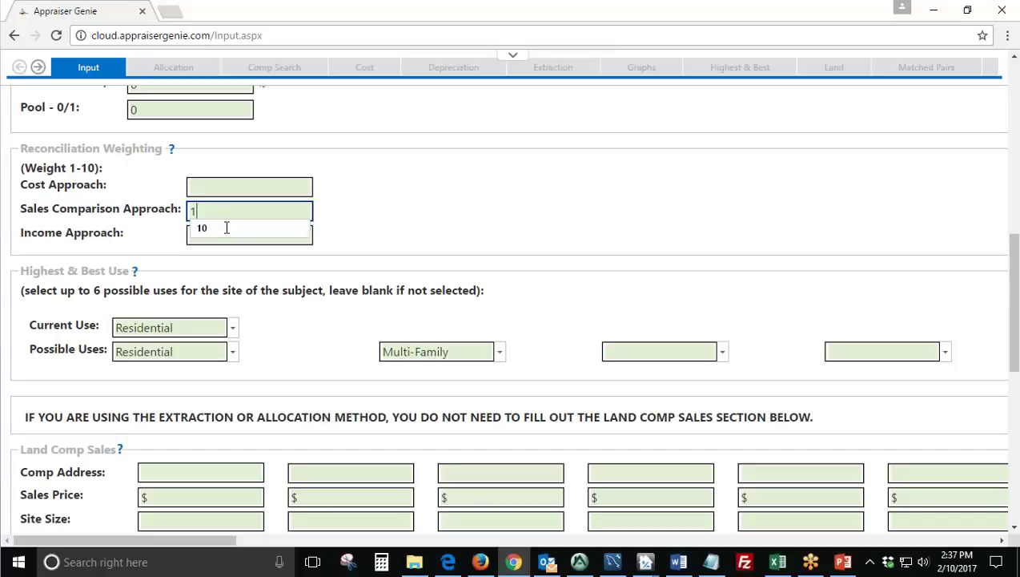
text(8)
click(218, 184)
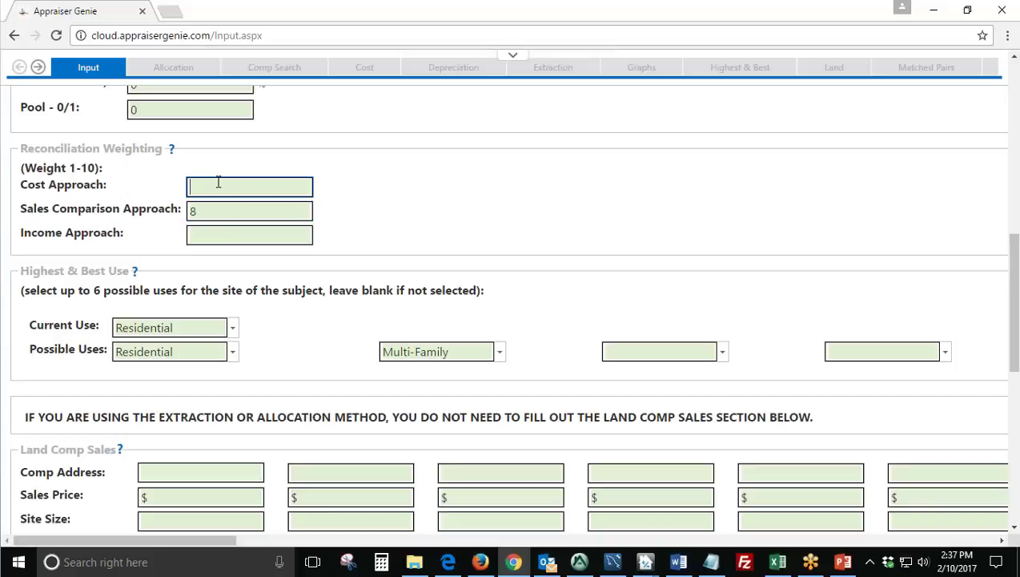
text(2)
click(207, 208)
click(206, 189)
key(BackSpace)
double_click(210, 212)
text(10)
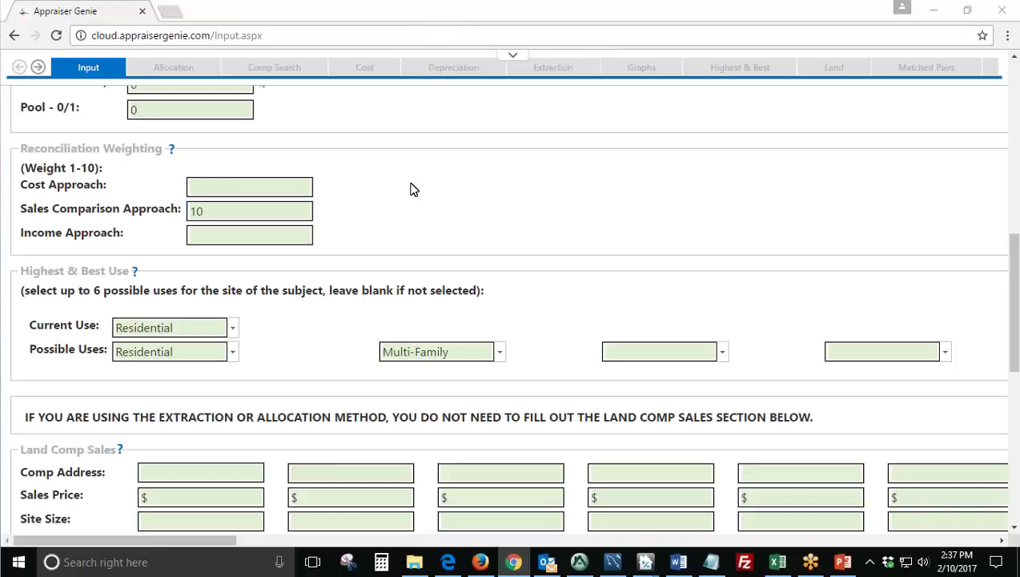
scroll(412, 189, down, 1)
drag(488, 217, 26, 199)
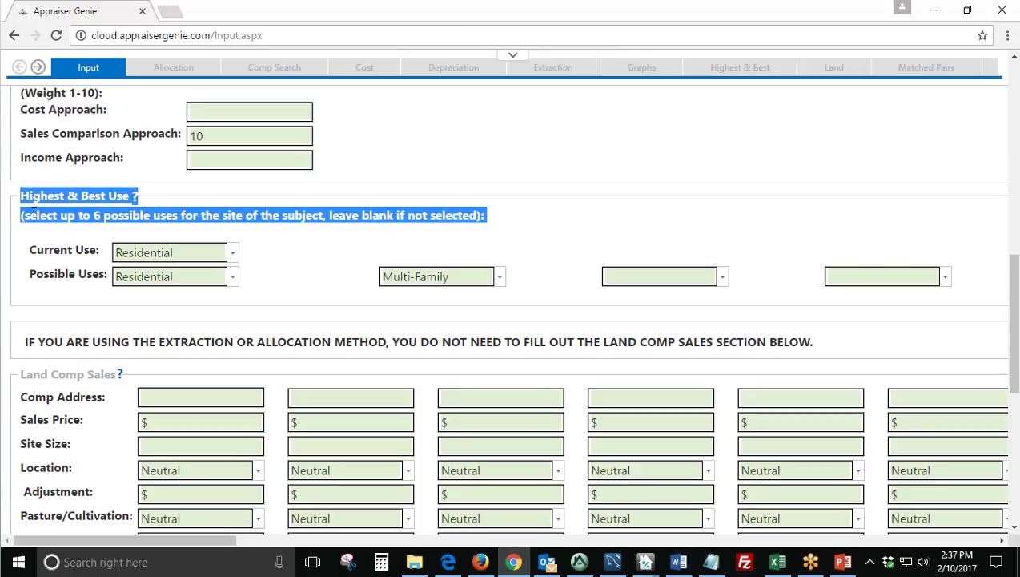
Point out Current Use and Possible Uses, then set the Multi-Family entry to blank.
click(26, 199)
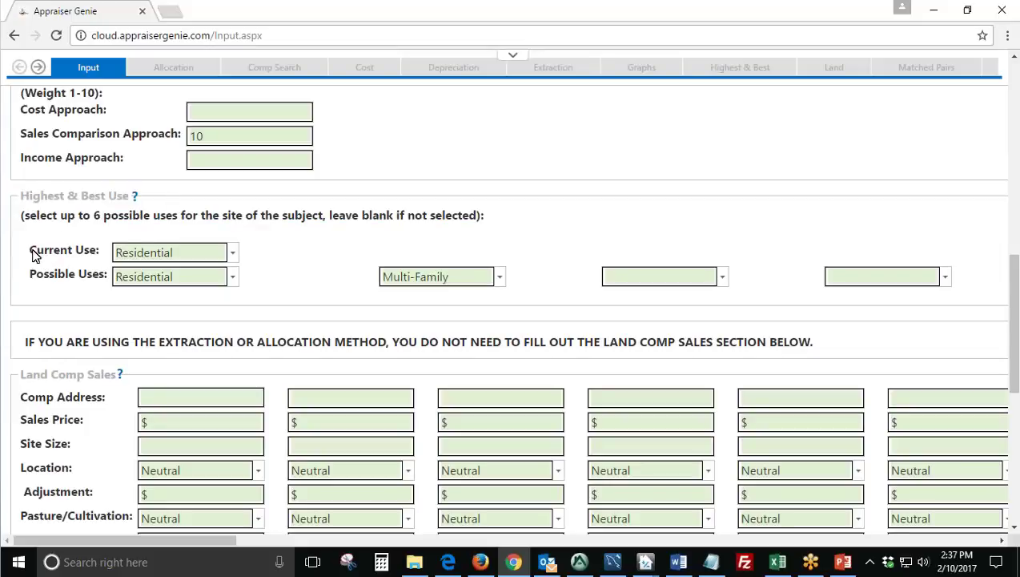
drag(31, 253, 86, 254)
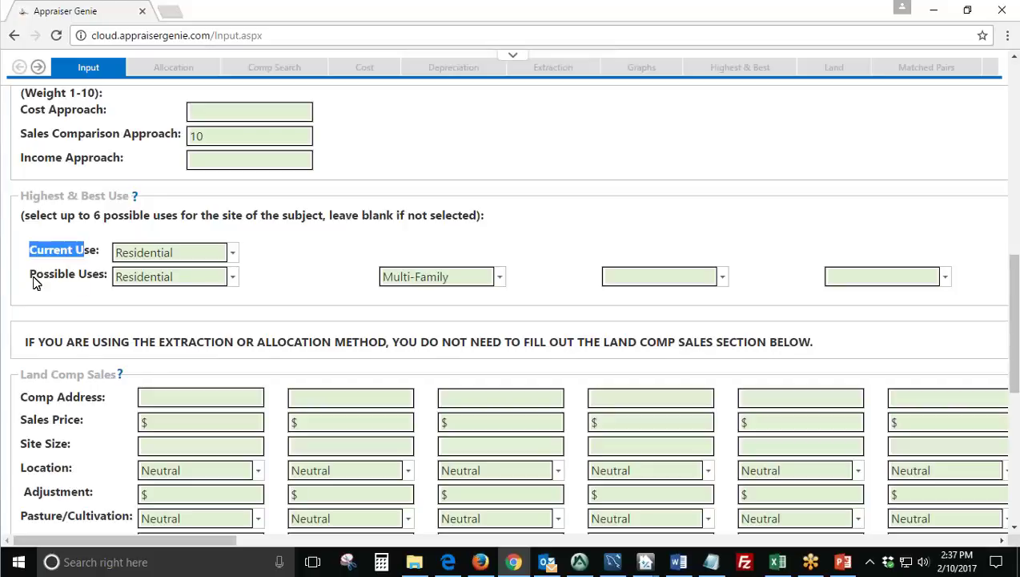
drag(33, 278, 104, 282)
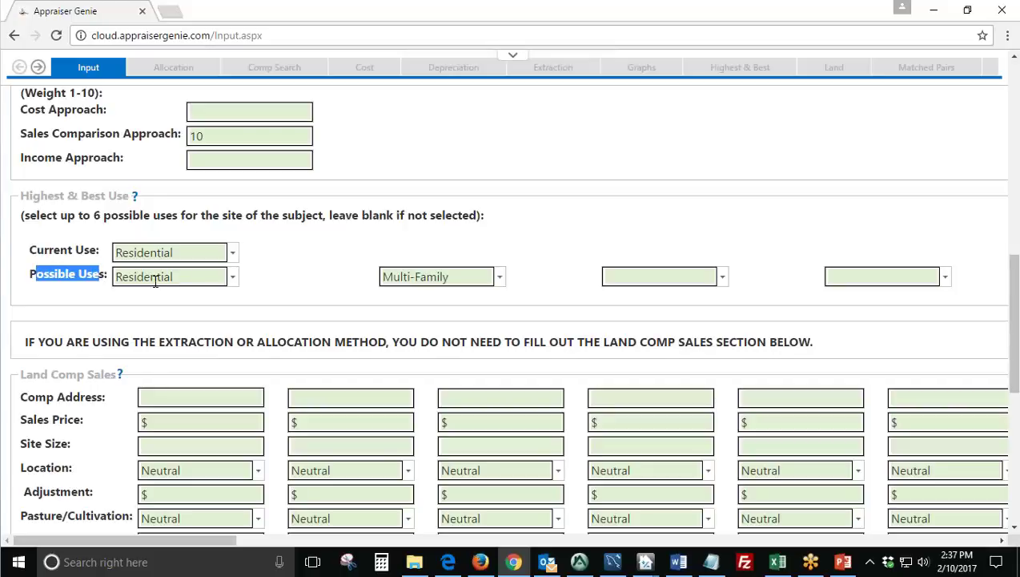
click(499, 278)
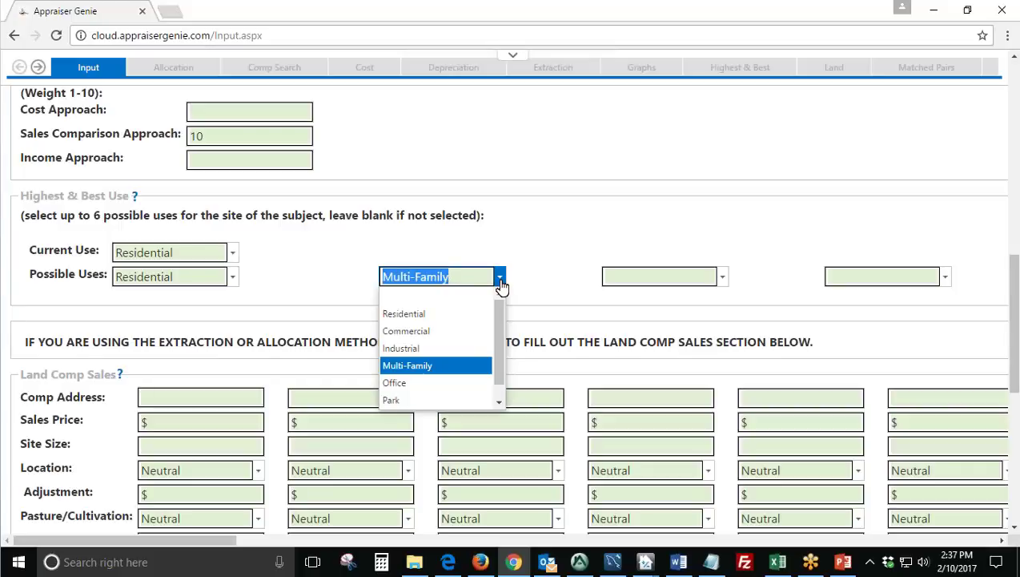
click(451, 298)
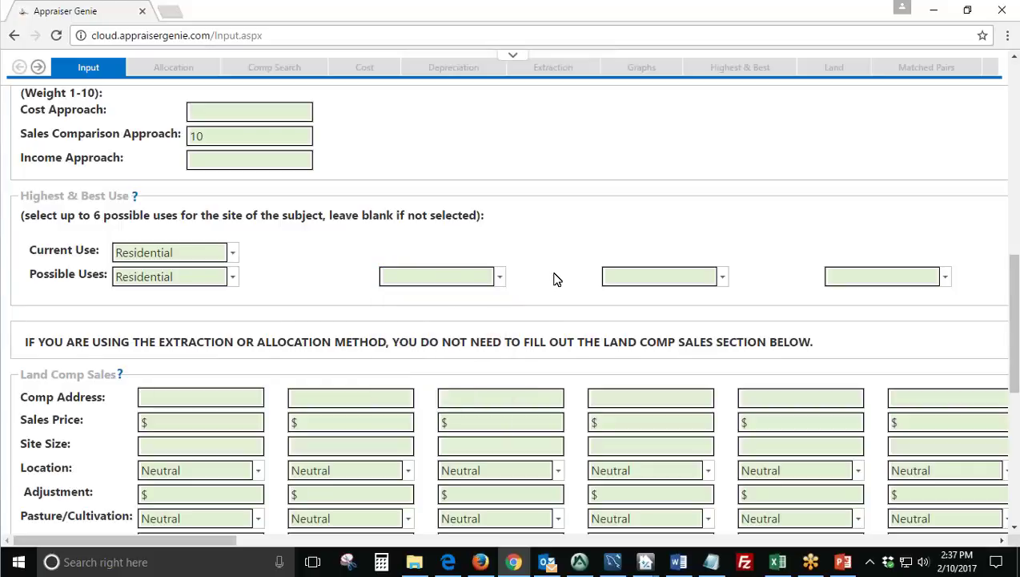
scroll(535, 276, down, 2)
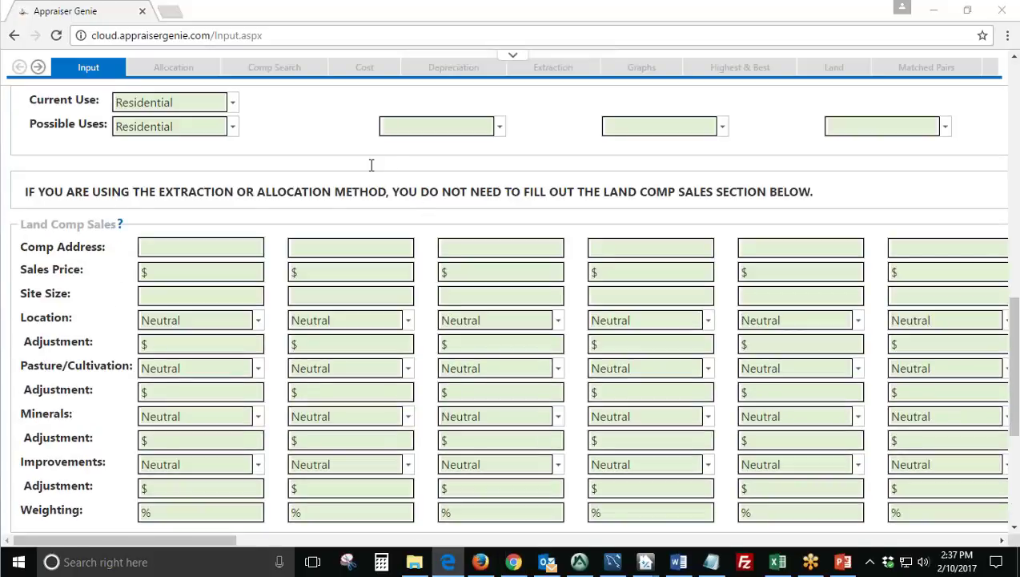
drag(25, 227, 114, 226)
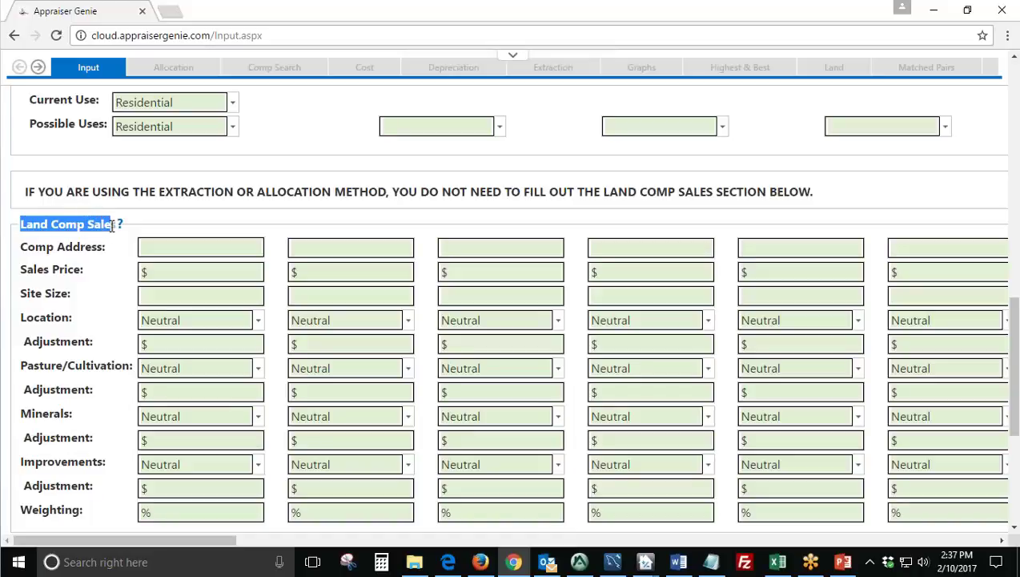
click(152, 258)
scroll(160, 240, down, 1)
click(192, 199)
click(344, 173)
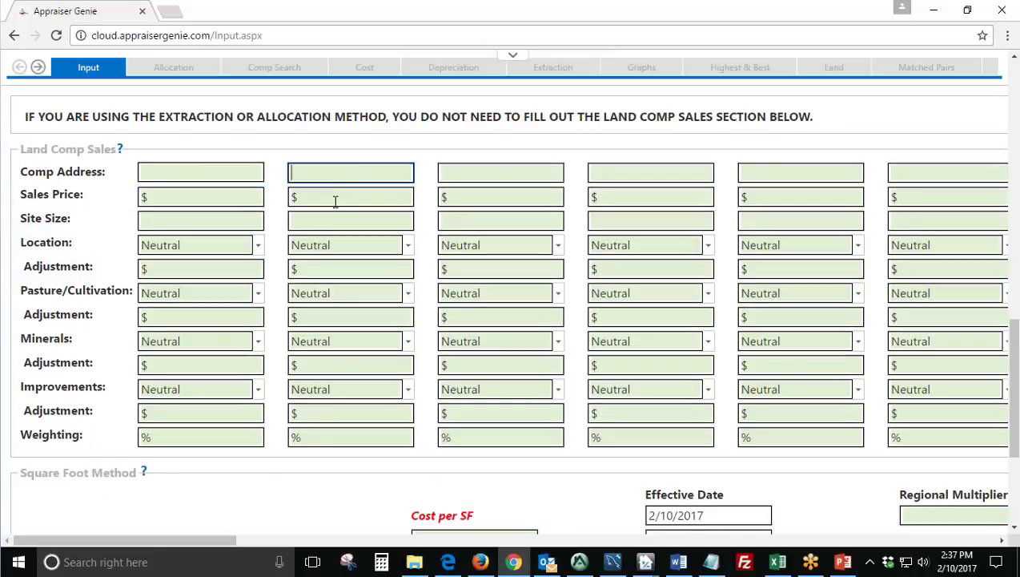
click(334, 202)
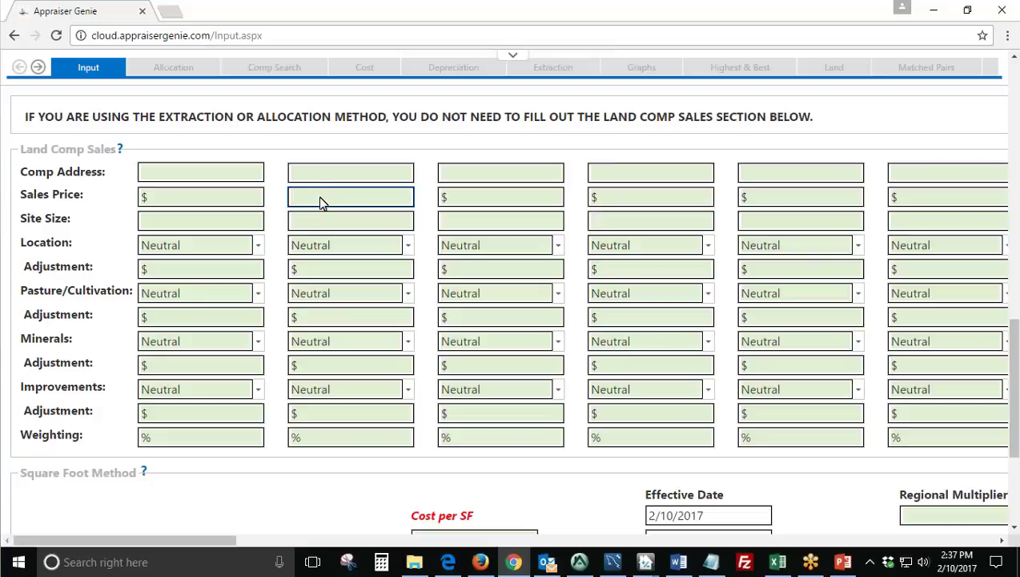
click(231, 174)
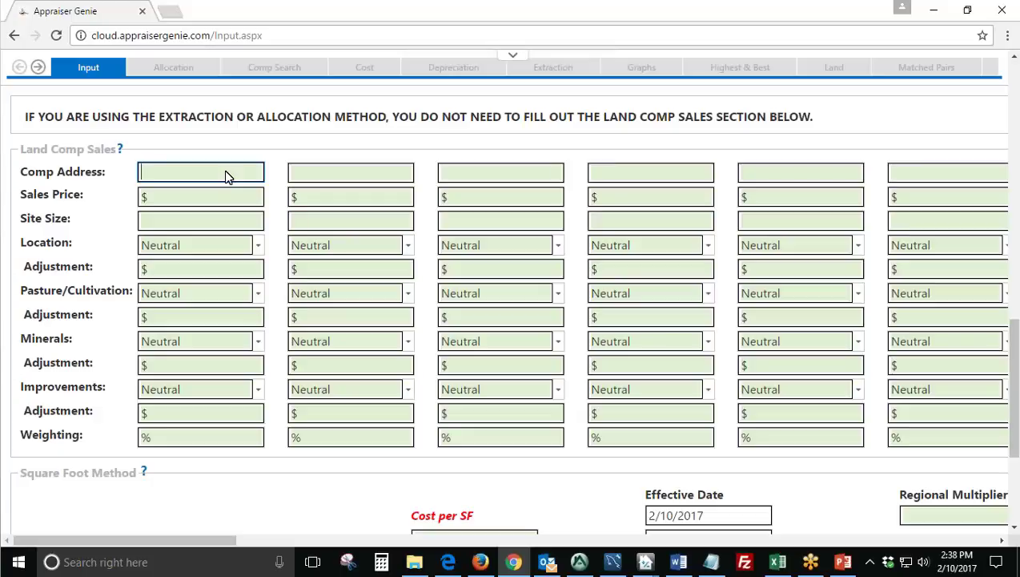
click(248, 190)
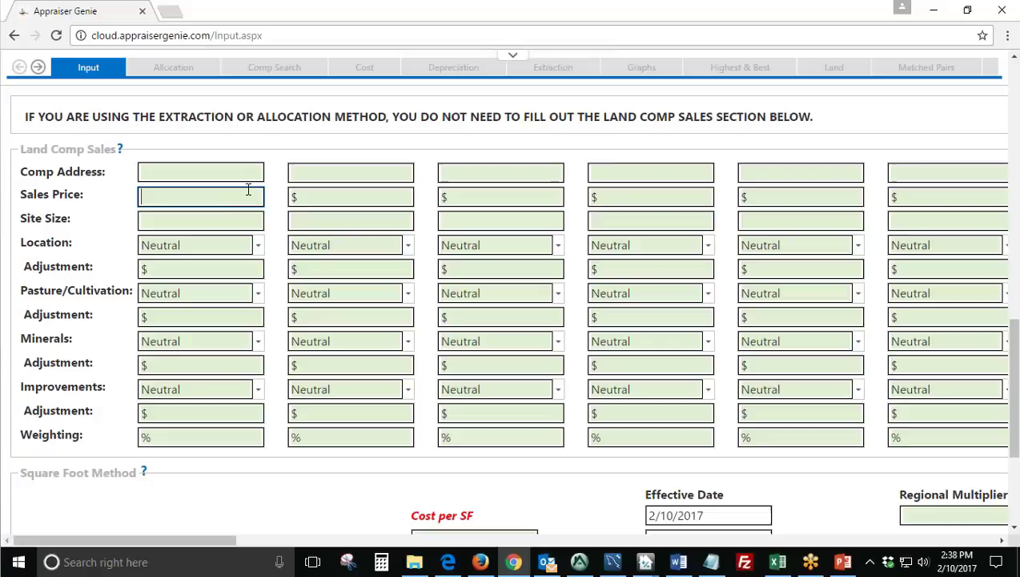
click(205, 221)
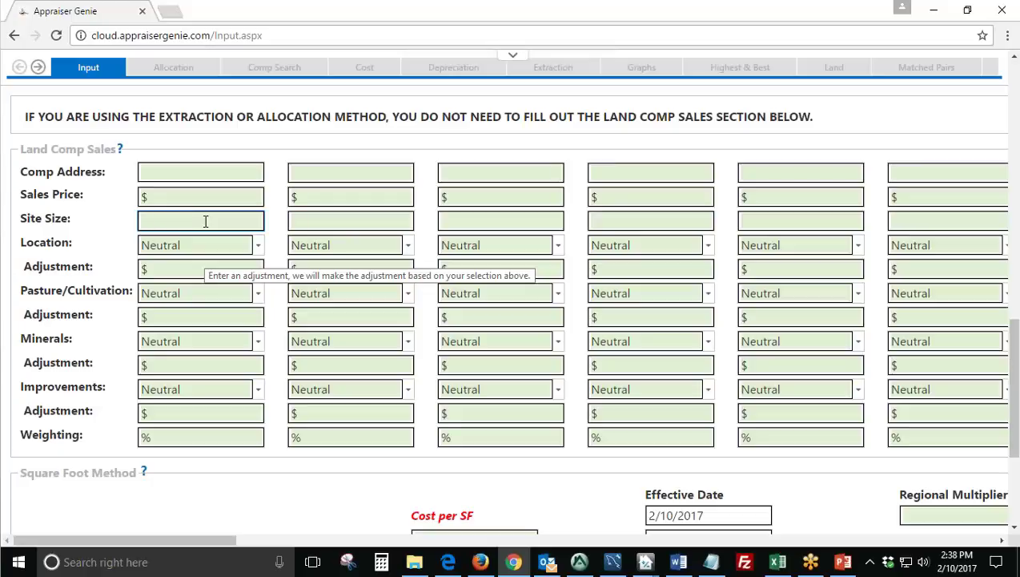
click(118, 239)
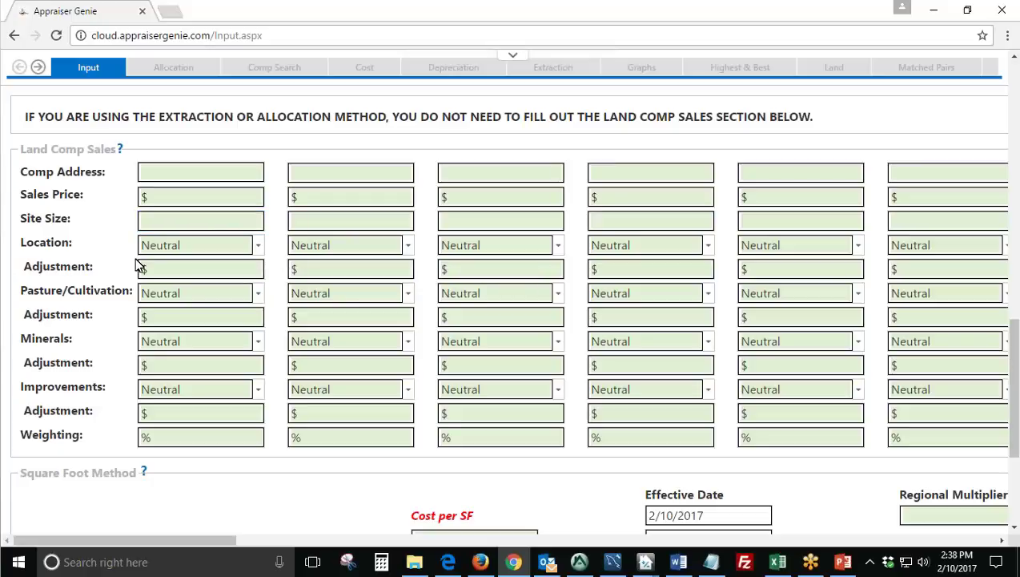
scroll(137, 264, down, 2)
scroll(129, 208, up, 2)
scroll(133, 239, down, 3)
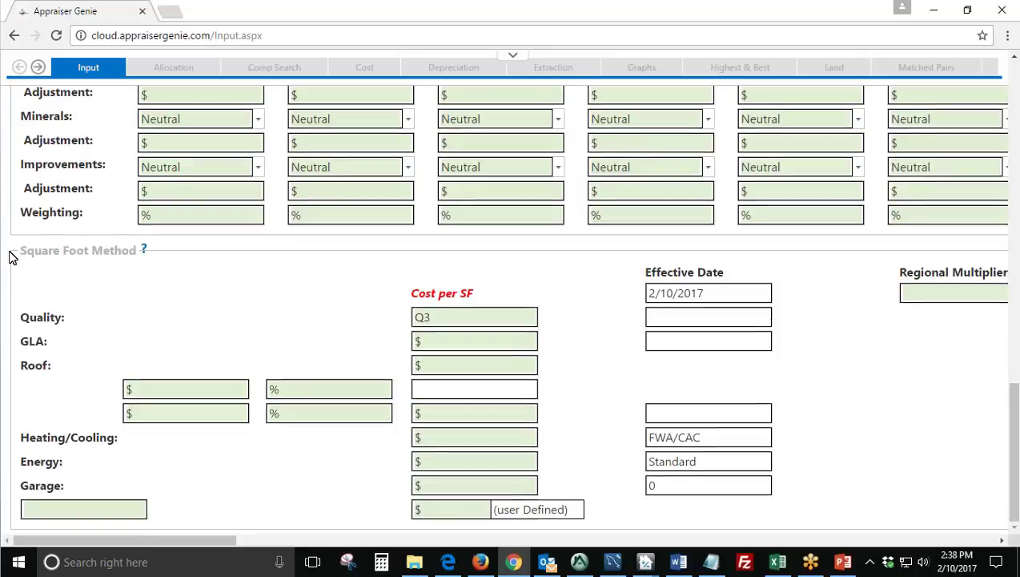
drag(27, 256, 138, 251)
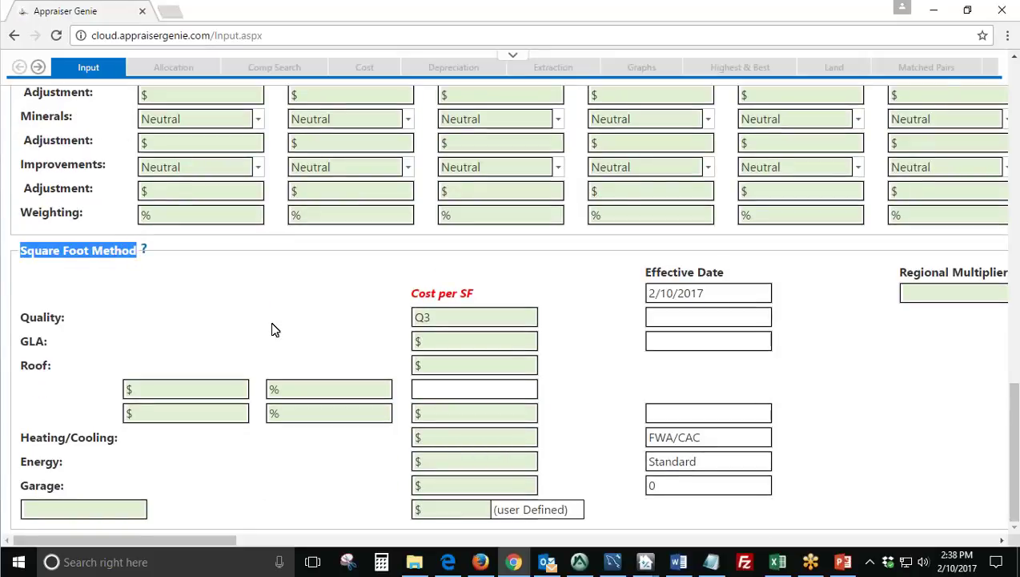
key(Tab)
click(453, 341)
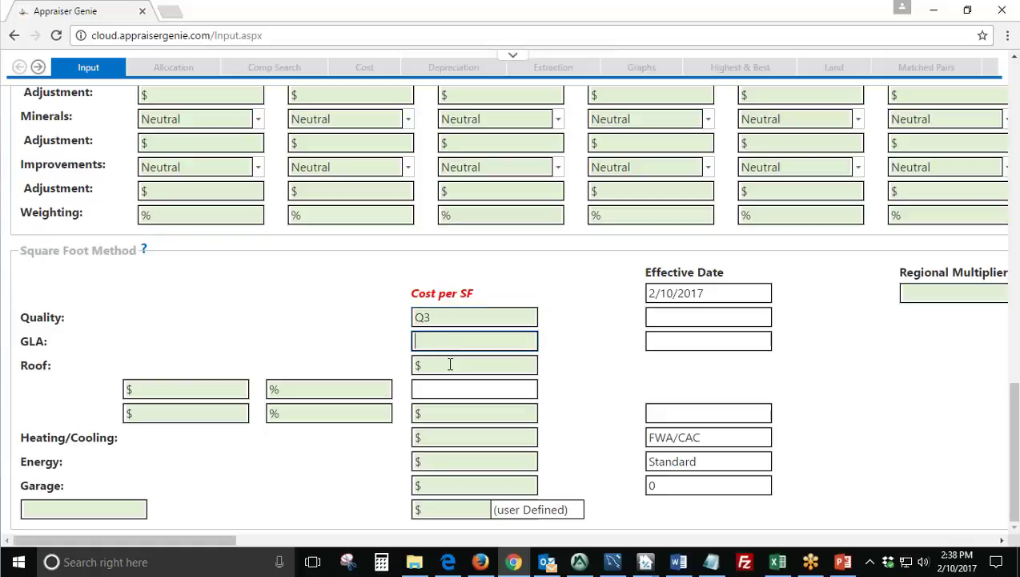
click(447, 362)
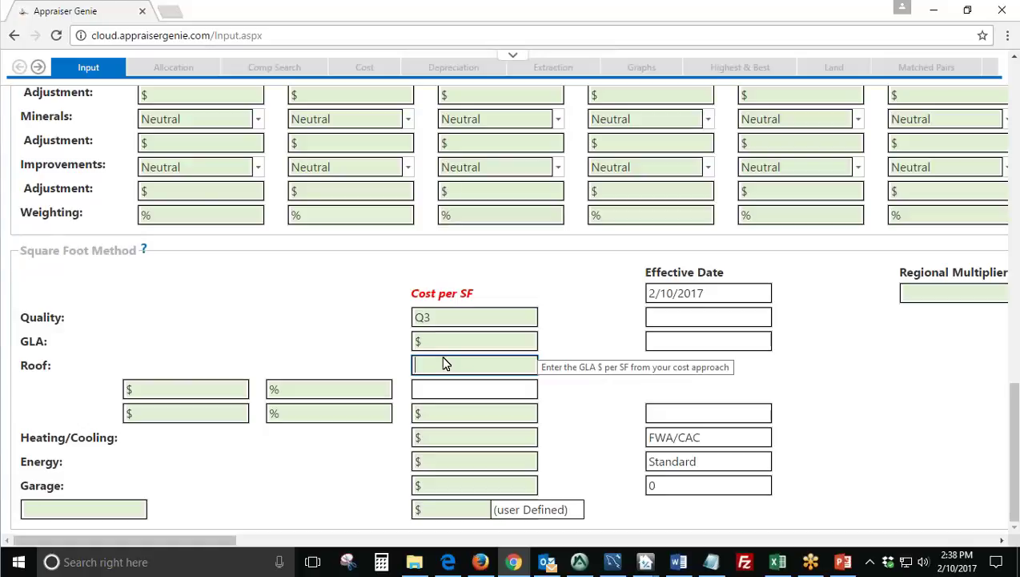
click(510, 342)
click(505, 361)
key(Tab)
click(612, 366)
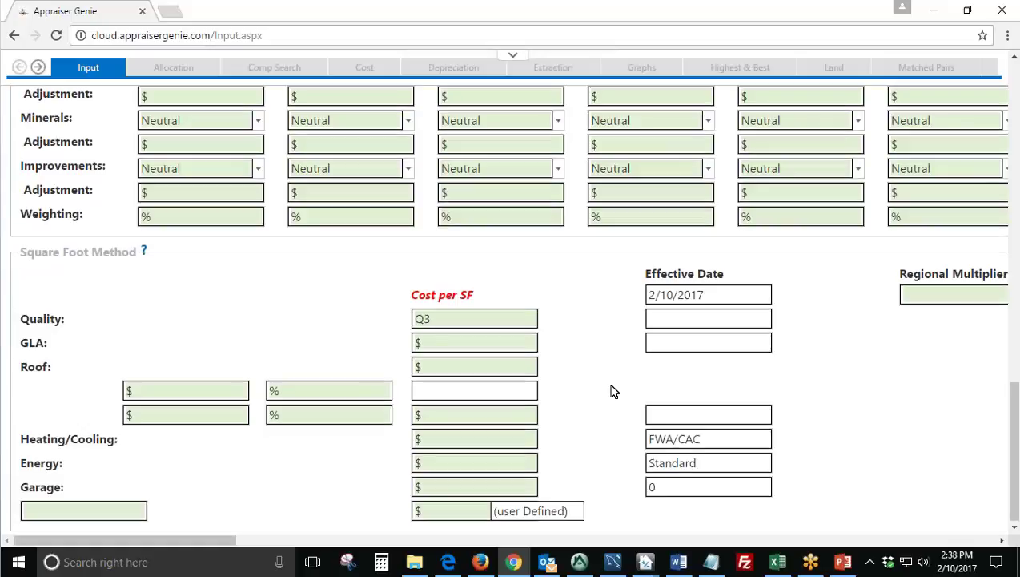
scroll(610, 389, up, 2)
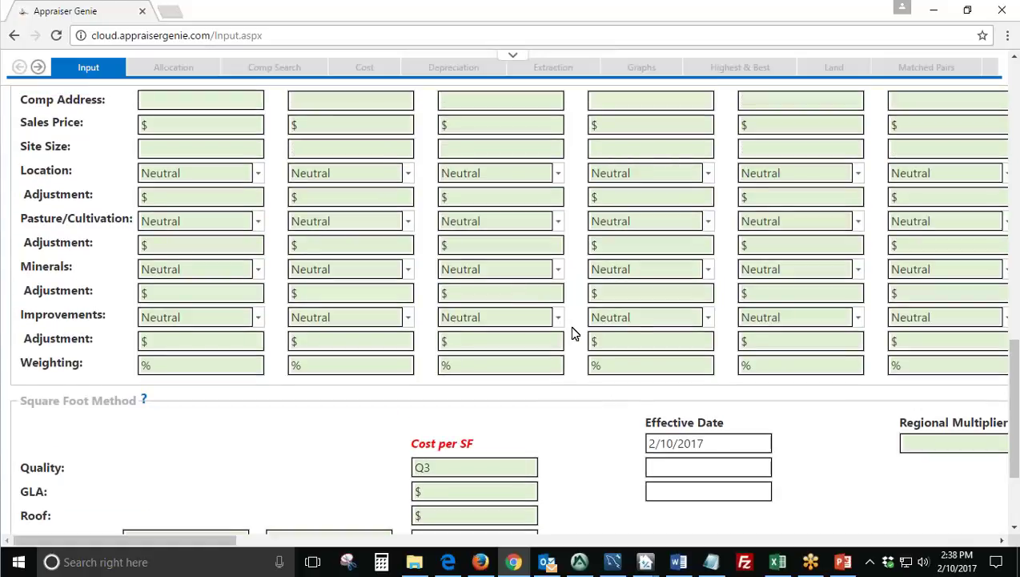
scroll(572, 334, up, 6)
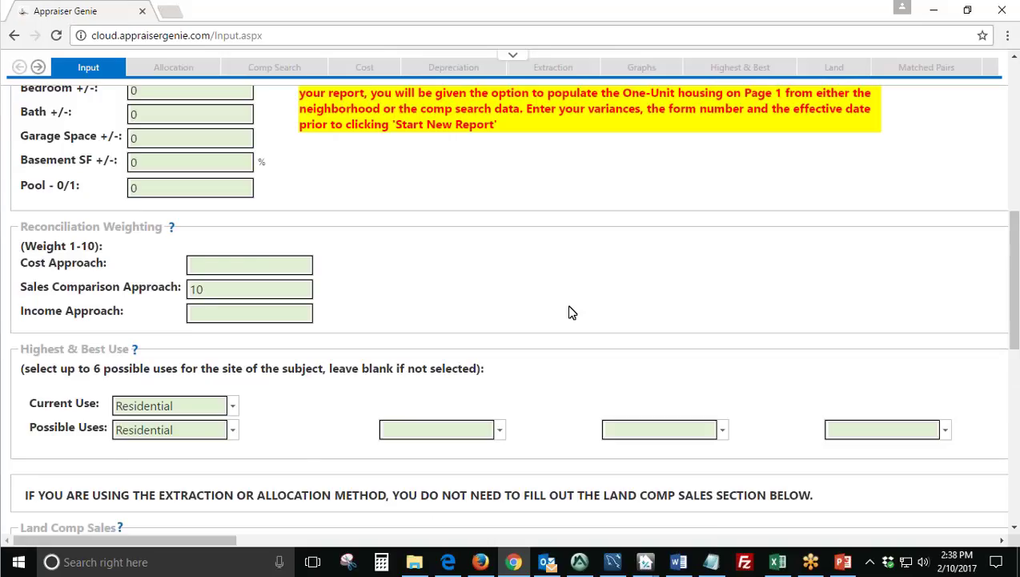
scroll(572, 312, up, 7)
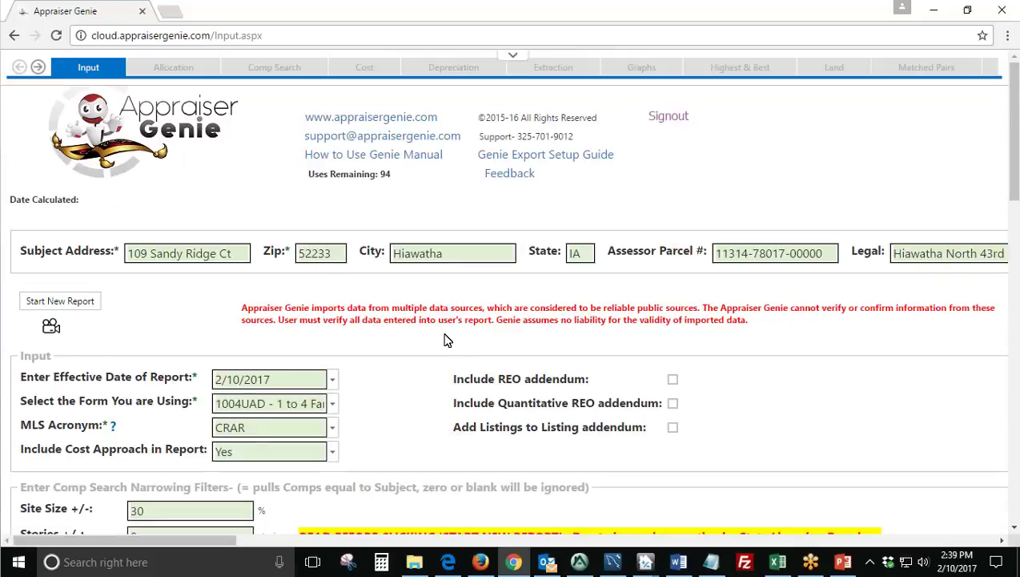
Start a new report and import the CRAR.csv MLS export from WebinarStuff.
click(72, 308)
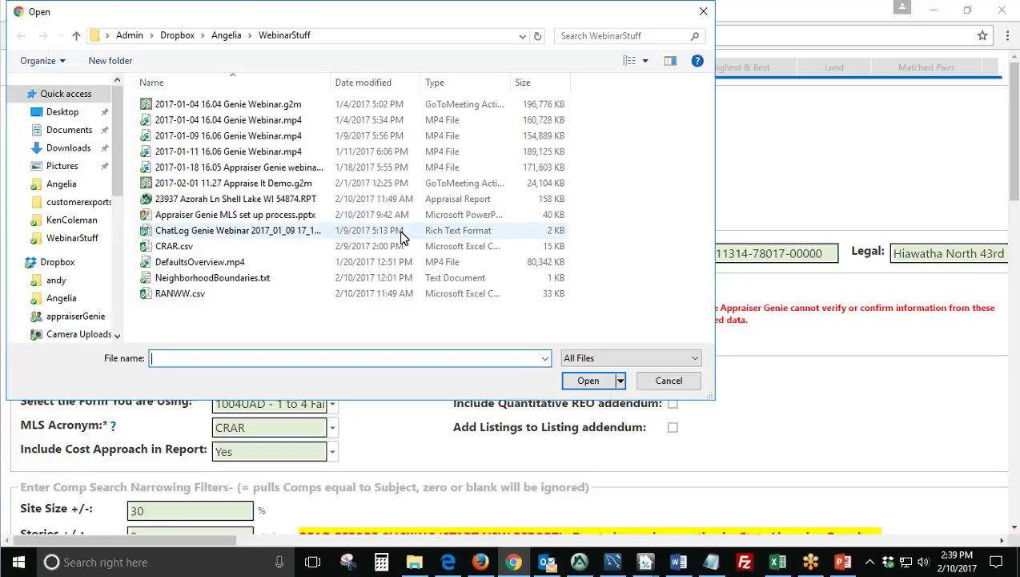
click(264, 247)
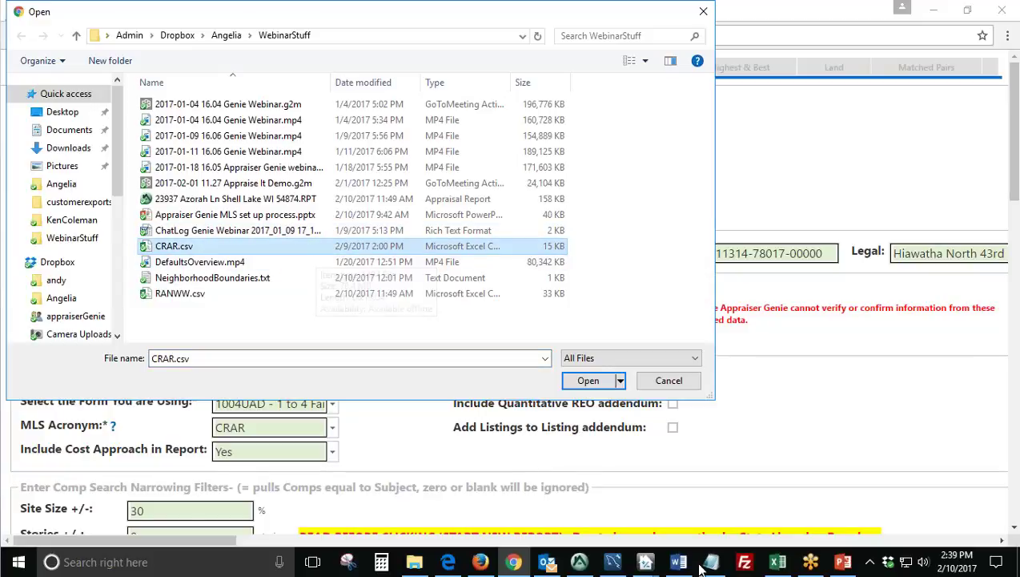
click(777, 561)
click(777, 562)
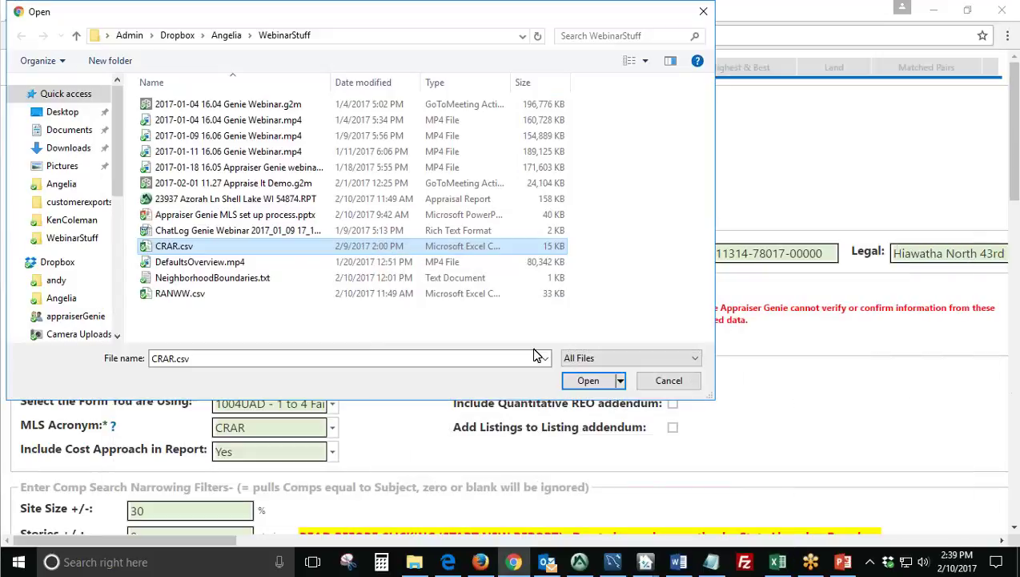
double_click(237, 249)
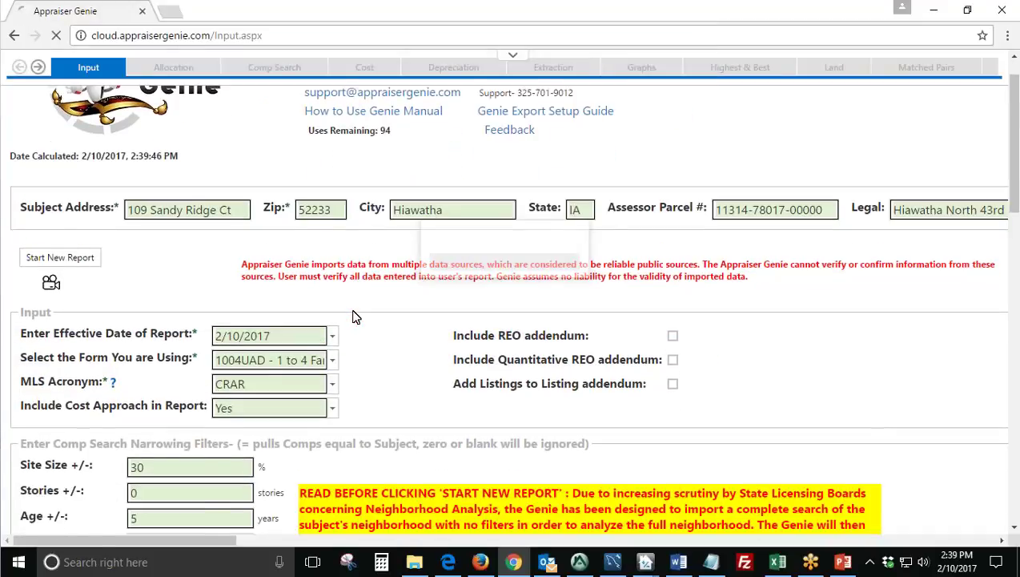
Wait out the Scrubbing MLS progress until the Please Confirm Subject Information form appears.
scroll(357, 317, down, 1)
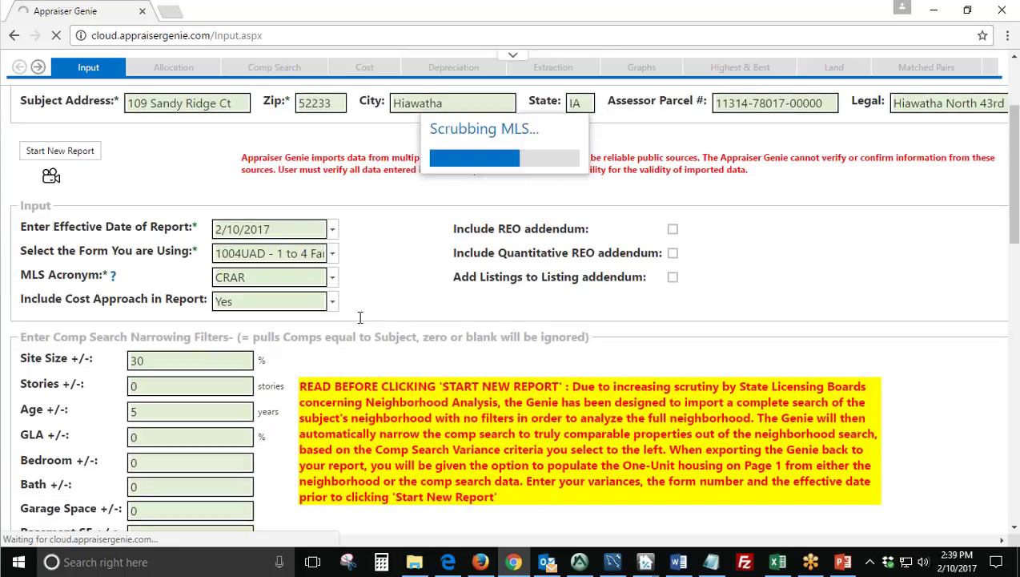
click(158, 361)
click(158, 412)
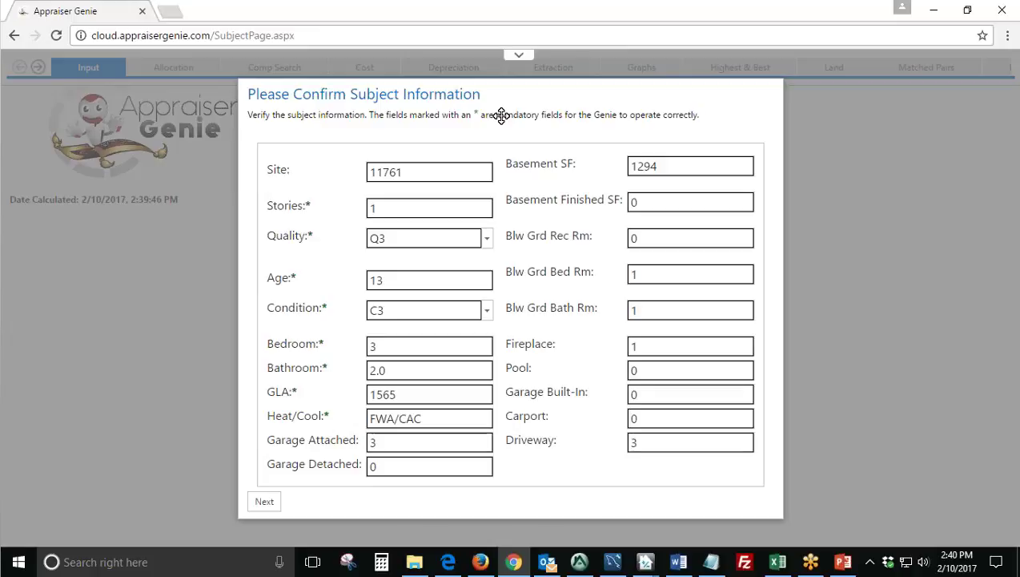
click(580, 561)
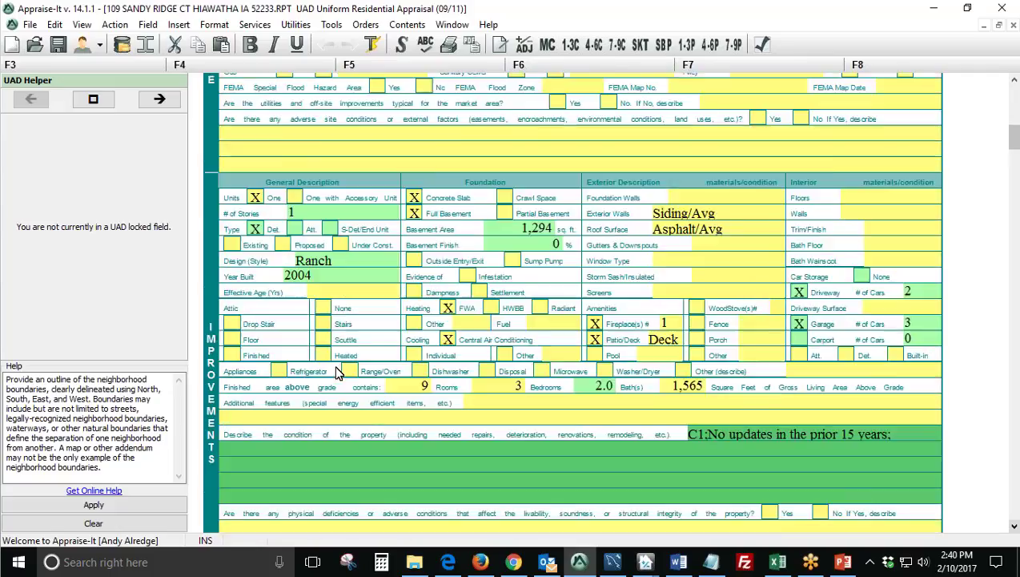
scroll(339, 371, down, 15)
click(385, 302)
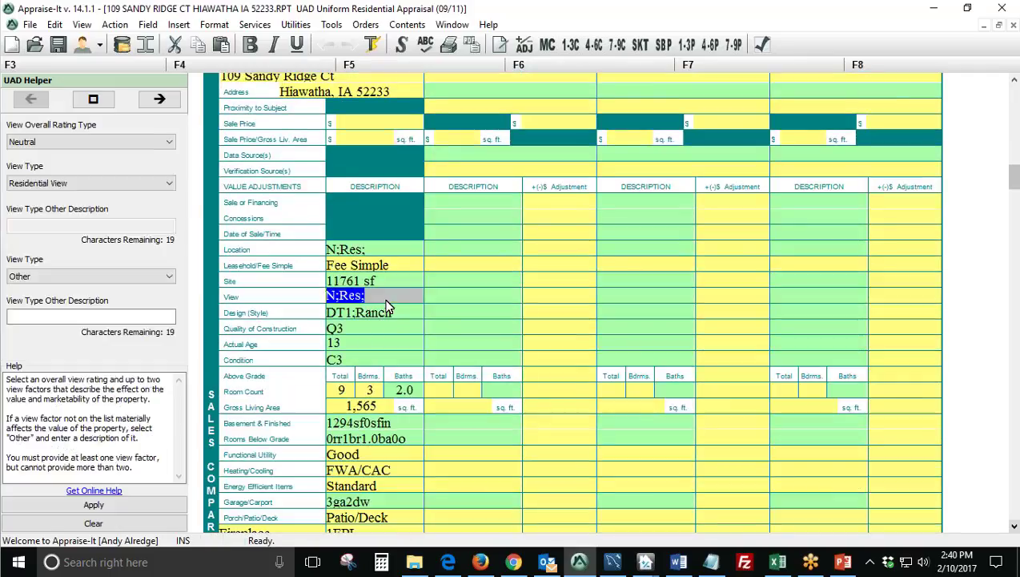
click(386, 283)
click(514, 562)
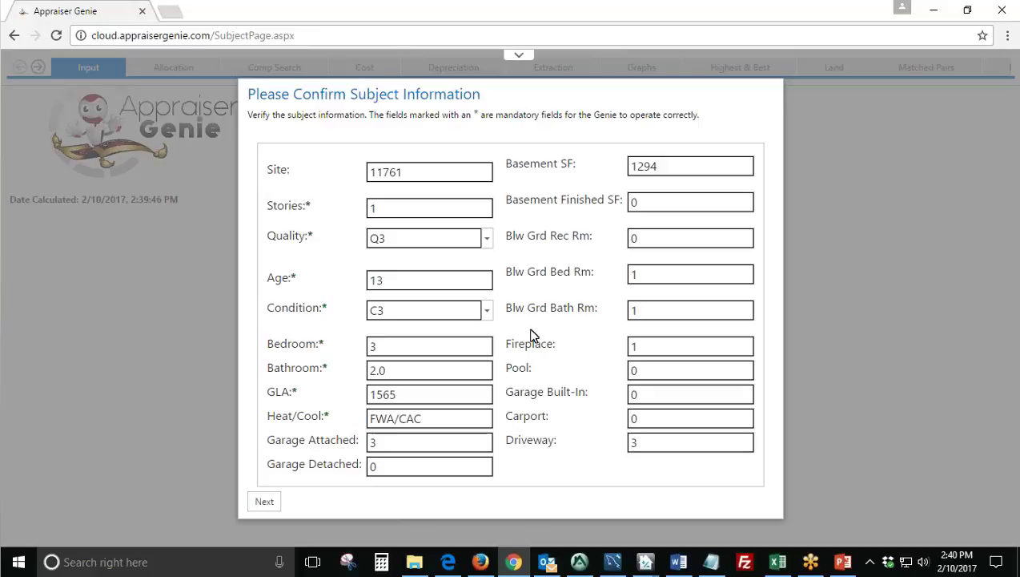
Re-enter 0 as the below-grade rec room count.
double_click(637, 238)
key(BackSpace)
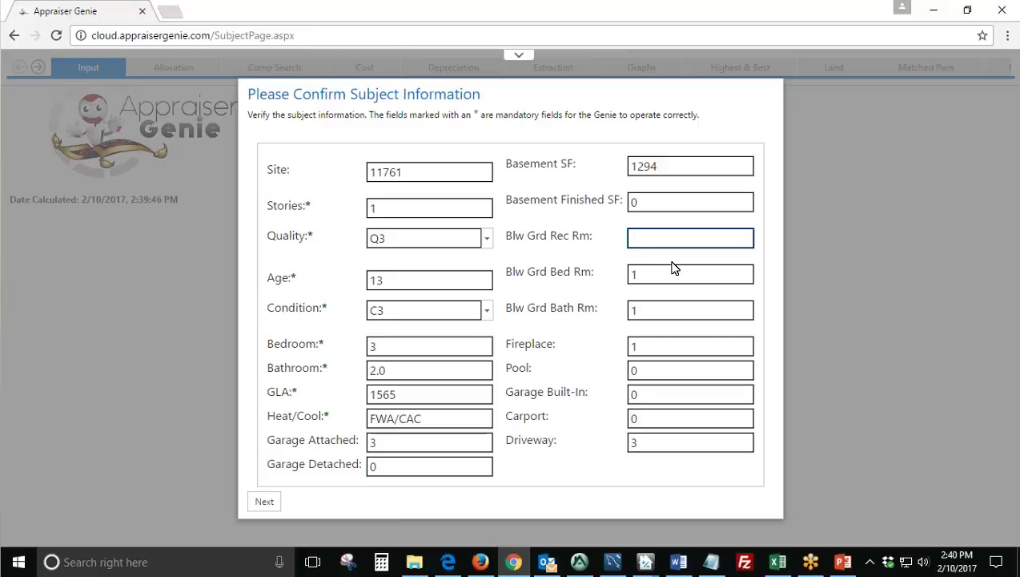
text(0)
click(565, 269)
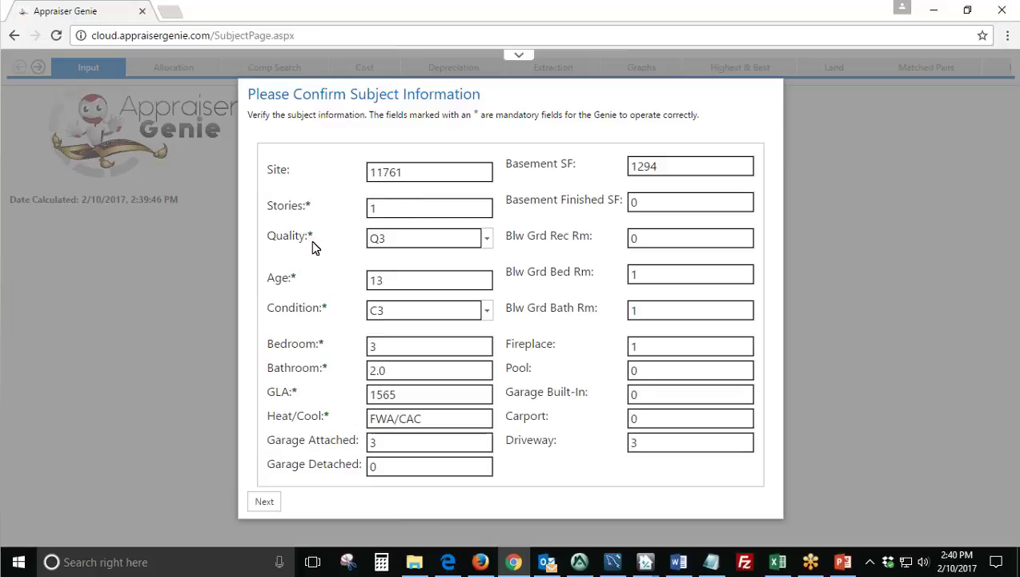
Set the subject quality to Q3-Good and confirm the subject details.
click(332, 275)
click(497, 241)
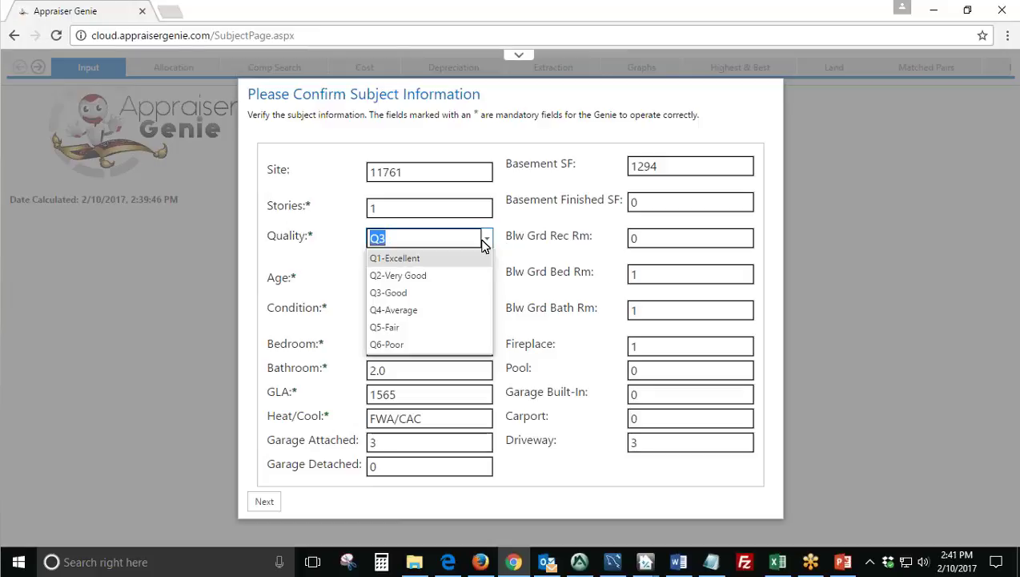
click(398, 294)
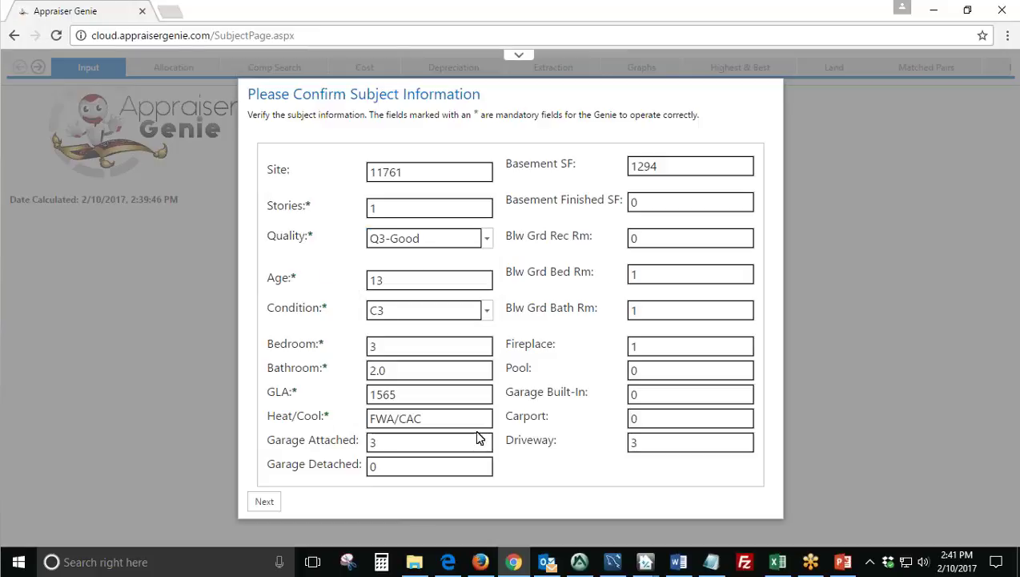
click(276, 498)
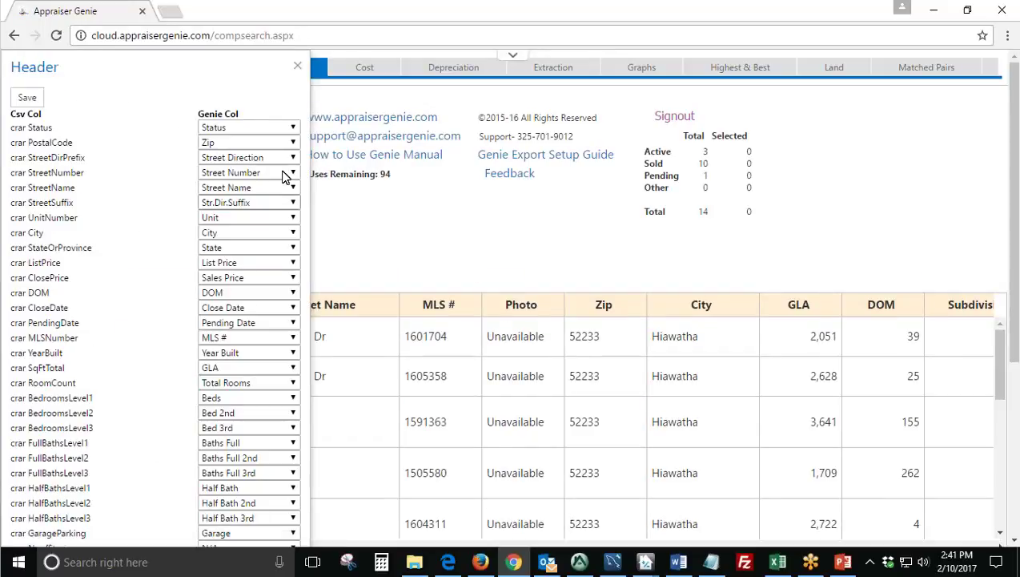
Close the CSV column mapping panel and review the active, sold, pending and 14 total comp counts.
click(296, 67)
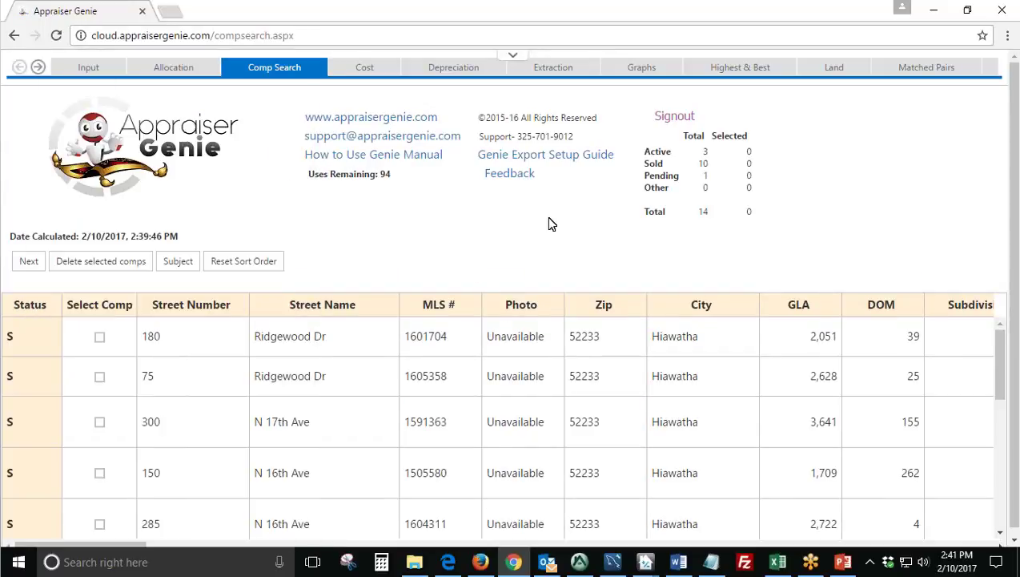
drag(721, 221, 680, 128)
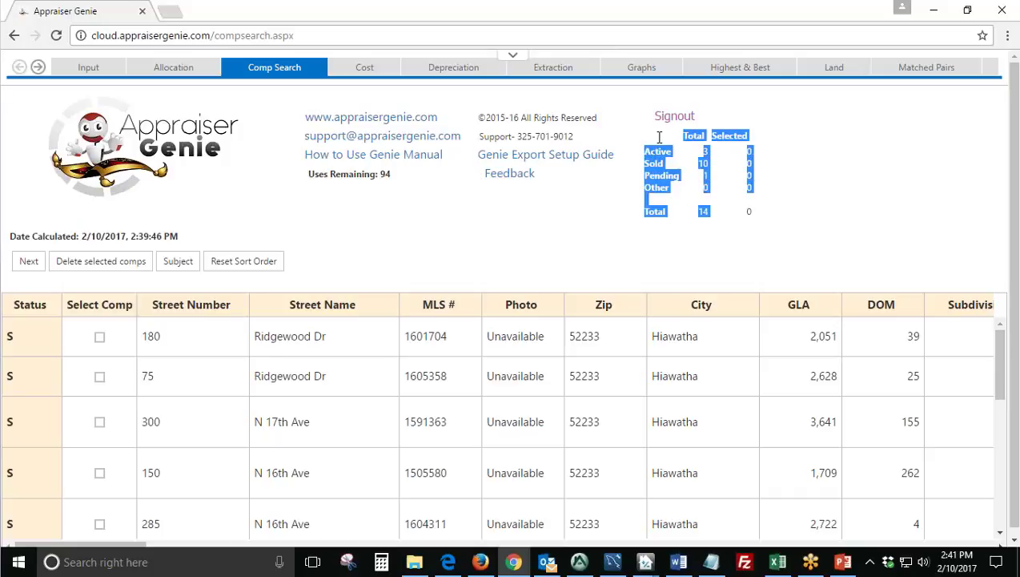
click(703, 231)
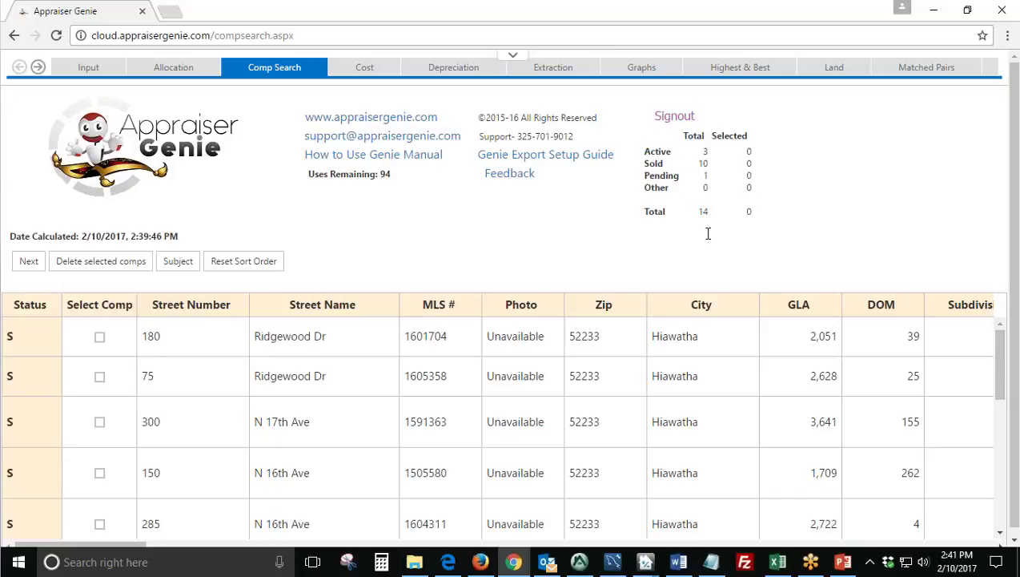
double_click(706, 151)
drag(705, 164, 713, 176)
double_click(708, 175)
double_click(711, 212)
Bring CRAR.csv to the front and scroll to its final sale rows.
click(683, 231)
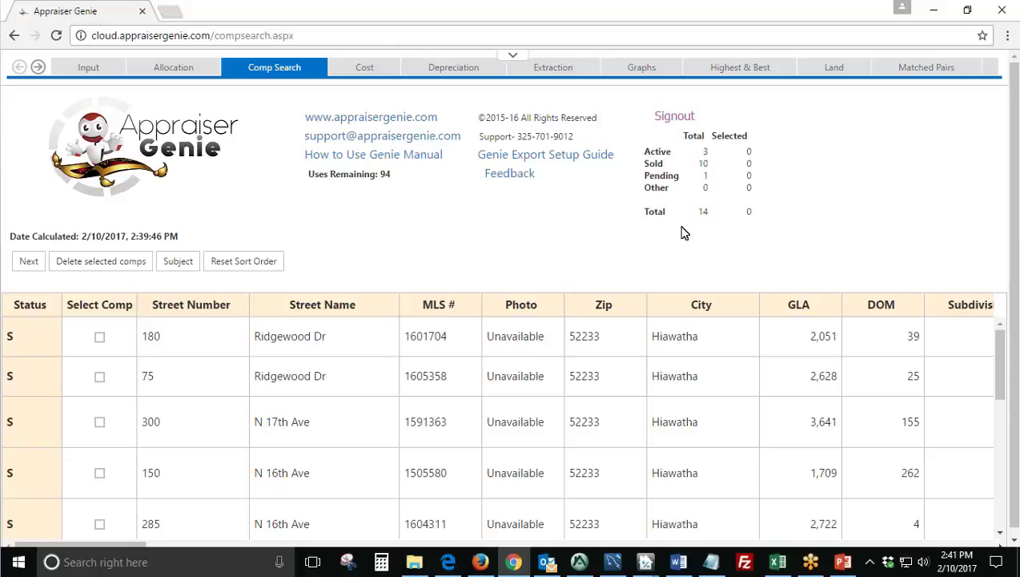
click(777, 564)
scroll(241, 385, down, 13)
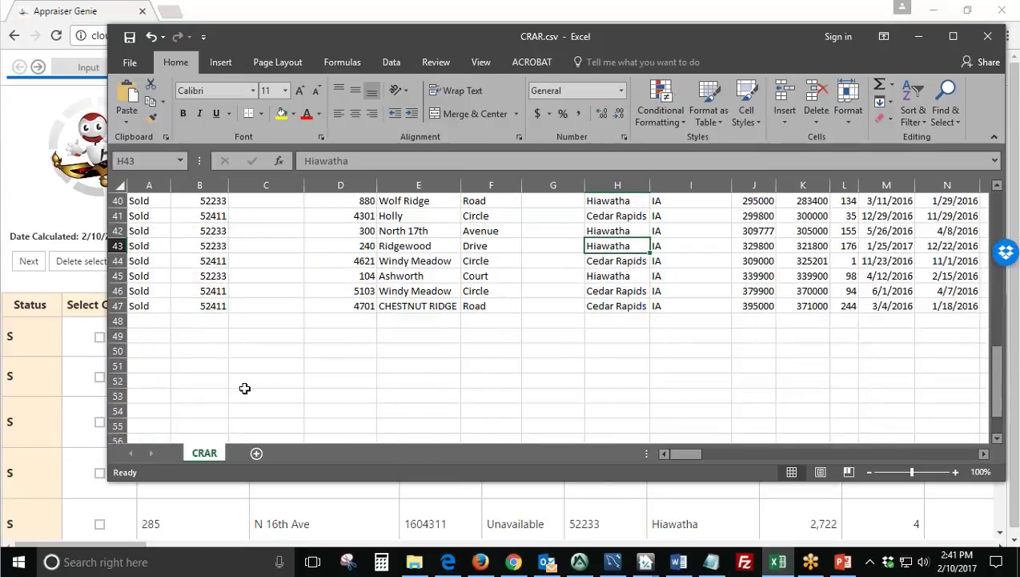
Select row 47 in CRAR.csv, minimize Excel, and point out the total of 14 comps.
click(118, 306)
click(918, 36)
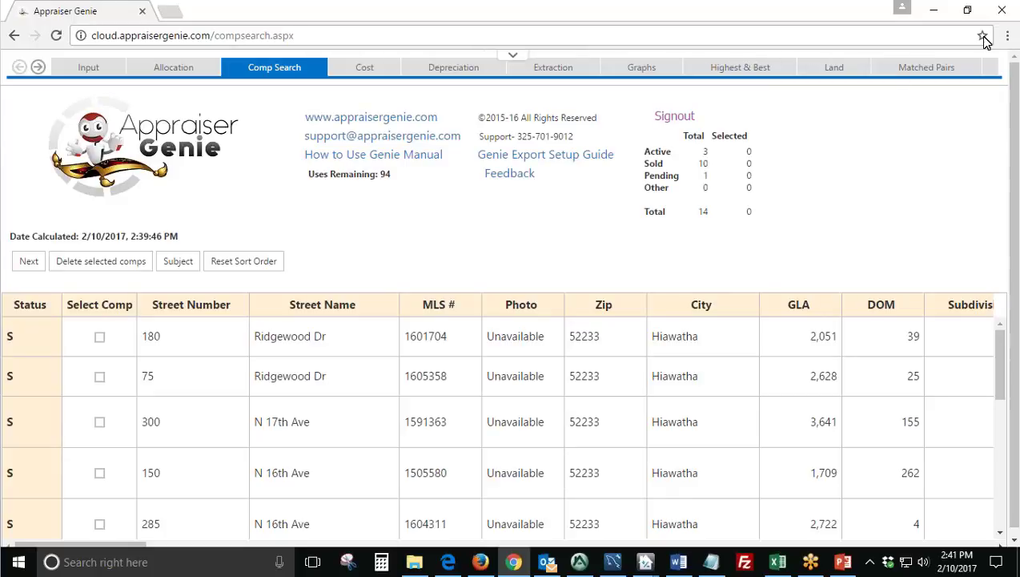
drag(713, 214, 697, 212)
click(729, 183)
Highlight the Sold count of 10 and the Total count of 14 on the Comp Search page.
double_click(704, 162)
click(713, 211)
double_click(702, 210)
click(720, 168)
drag(720, 166, 698, 152)
click(699, 151)
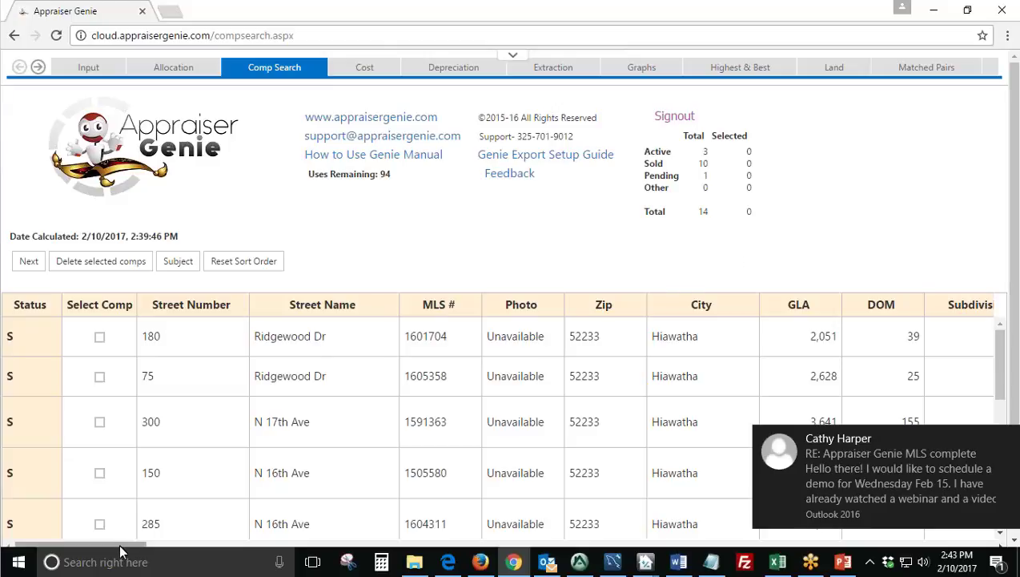
drag(122, 546, 398, 560)
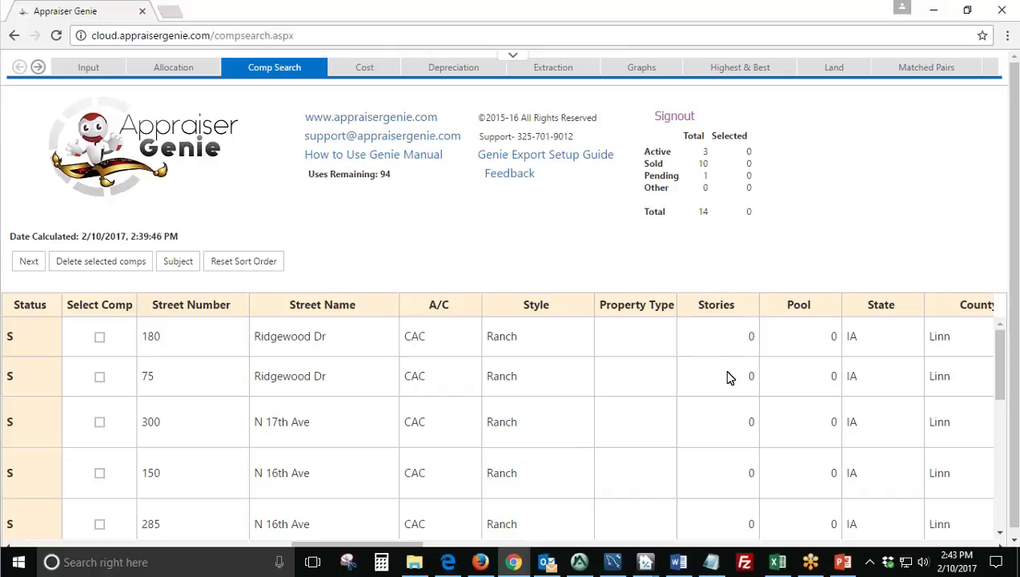
scroll(728, 368, down, 3)
scroll(728, 377, down, 4)
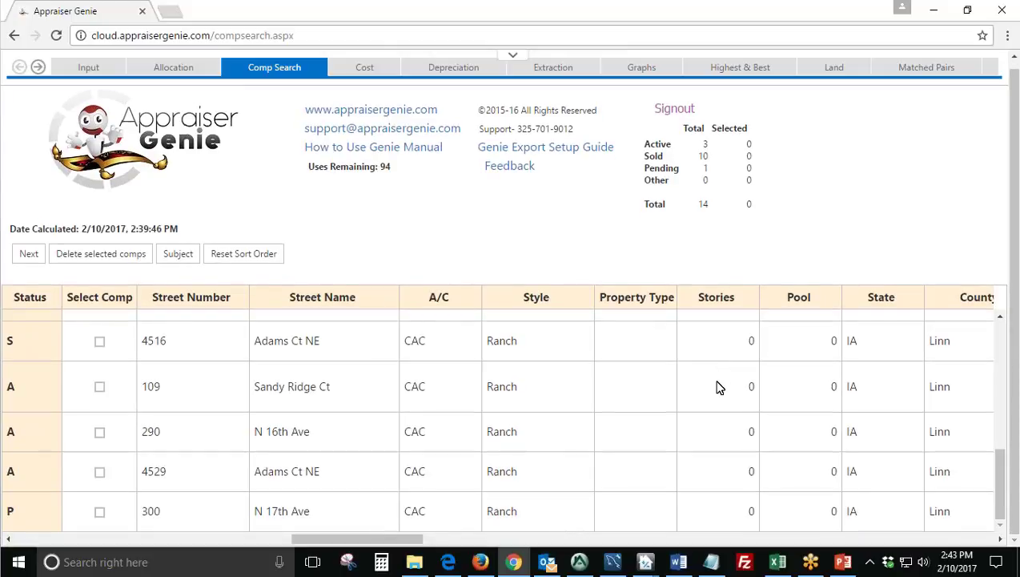
scroll(720, 388, up, 8)
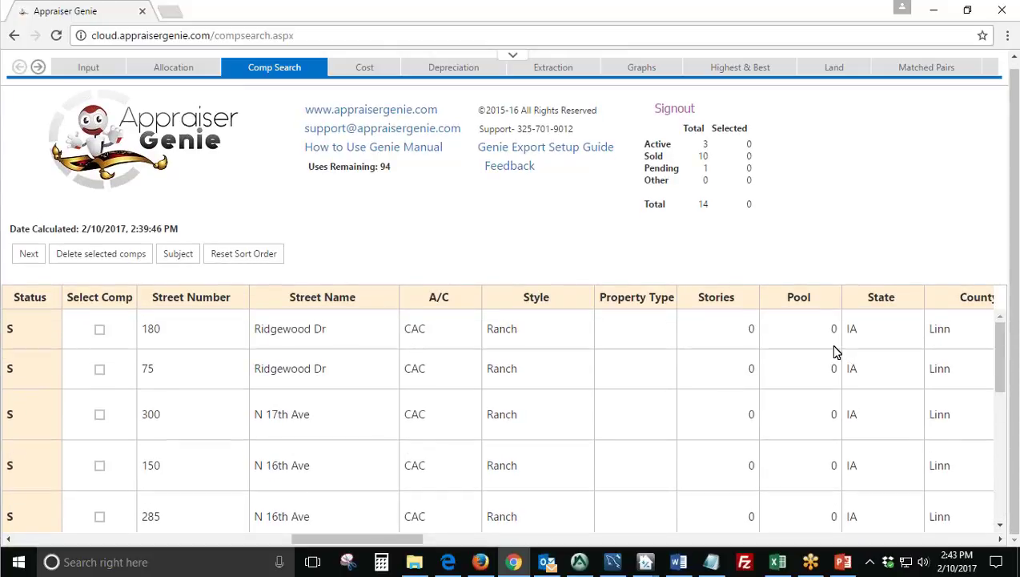
scroll(810, 430, down, 5)
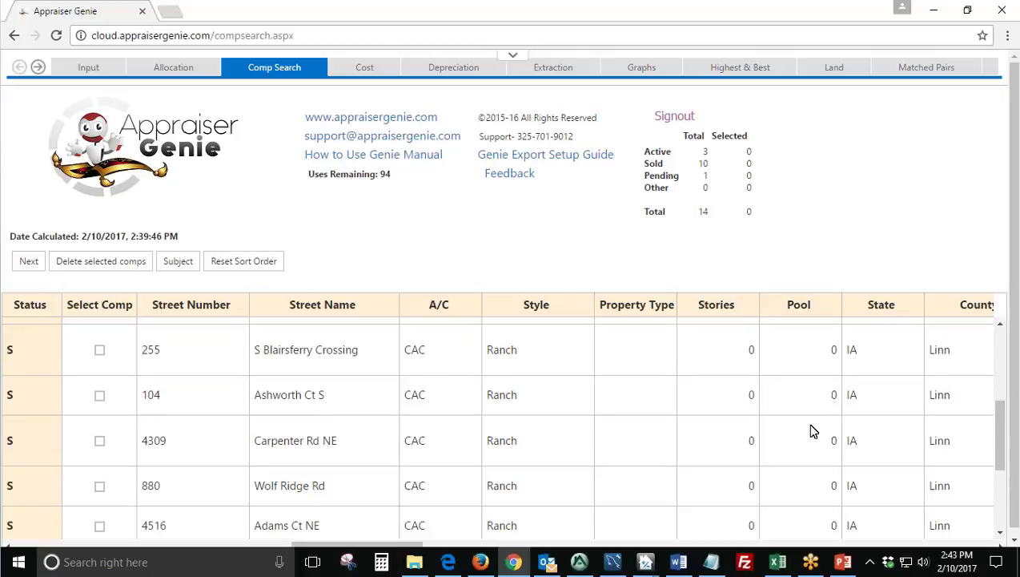
scroll(813, 431, down, 4)
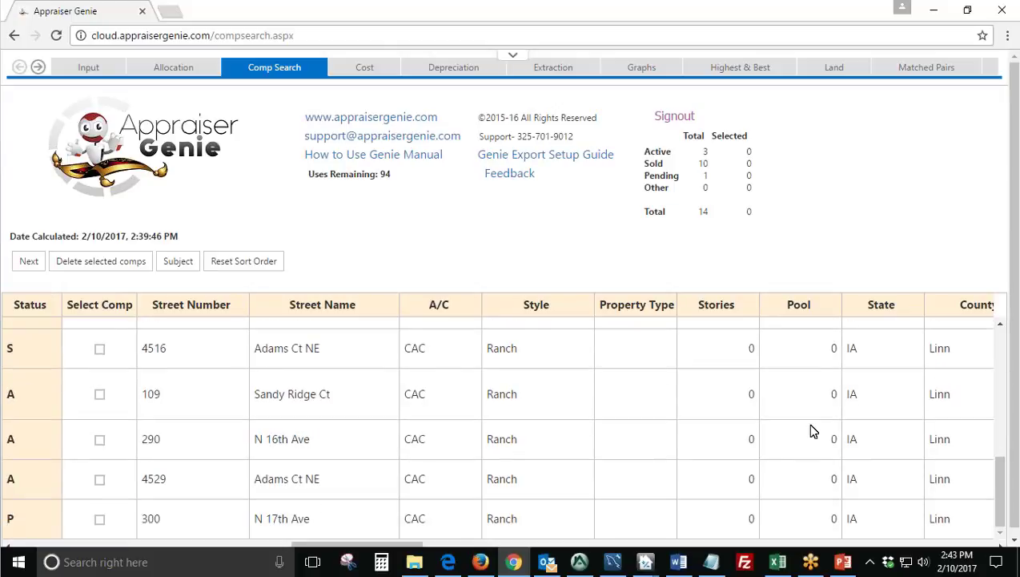
scroll(811, 431, up, 9)
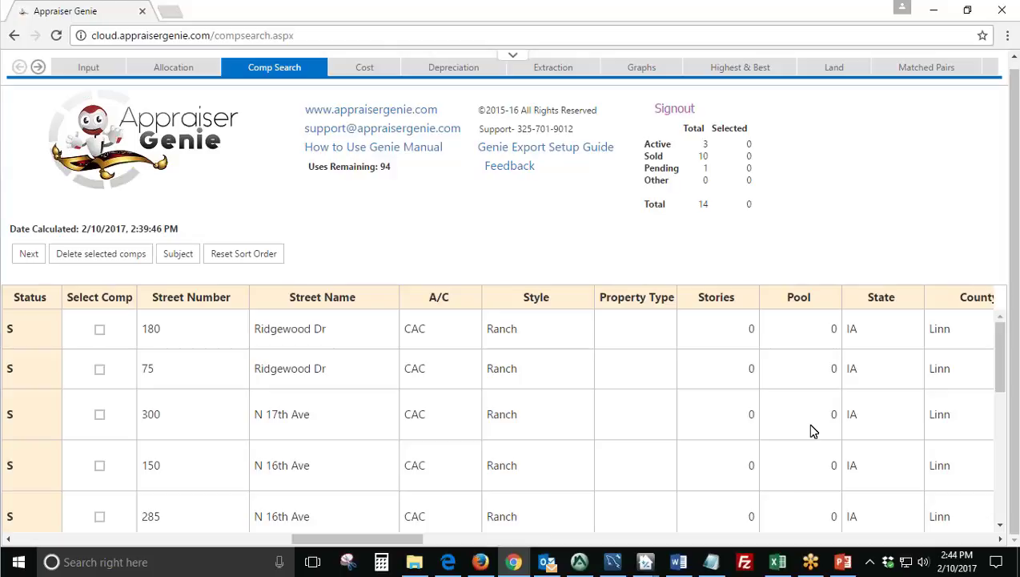
drag(405, 543, 112, 546)
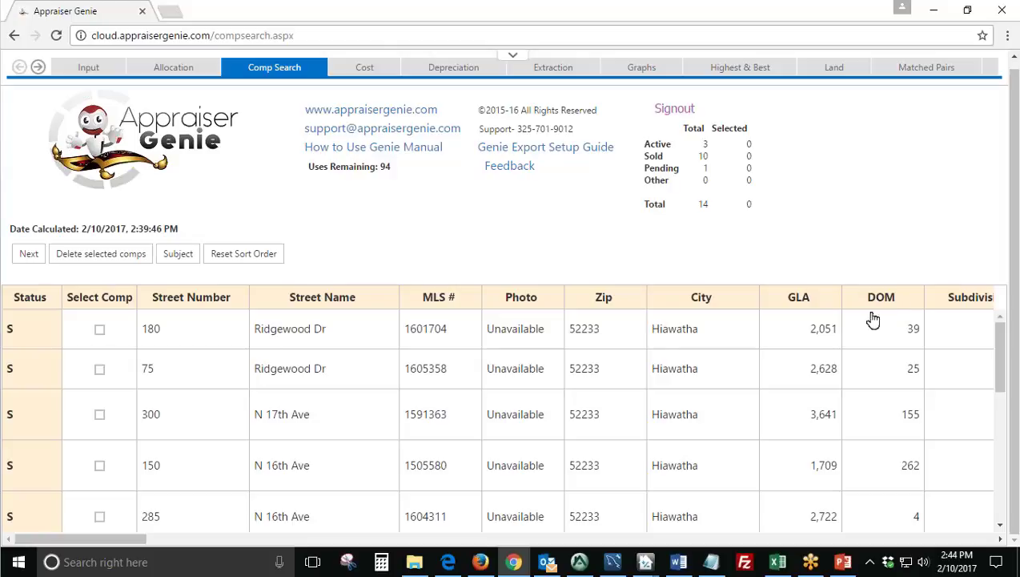
drag(105, 535, 122, 535)
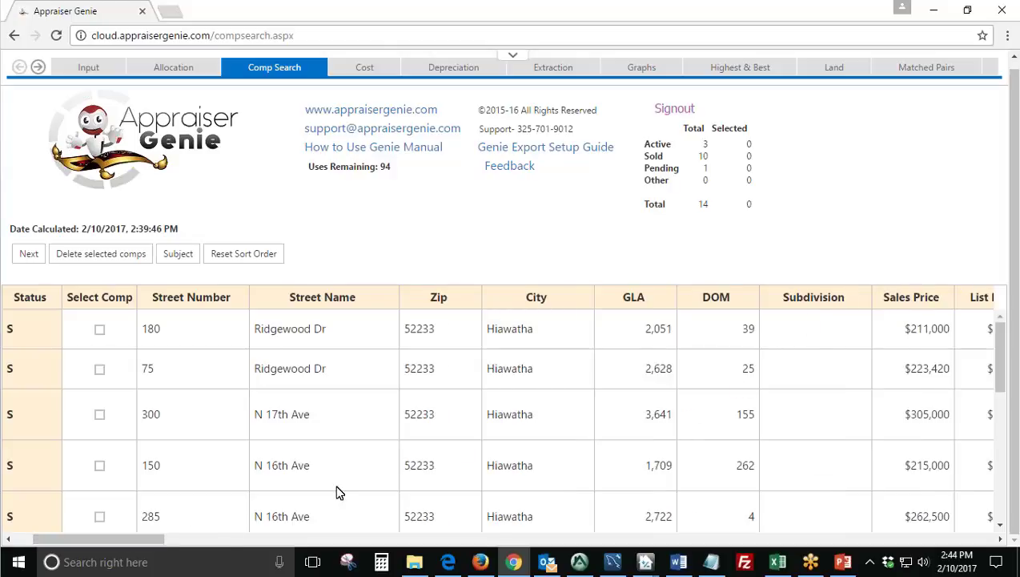
drag(152, 542, 120, 541)
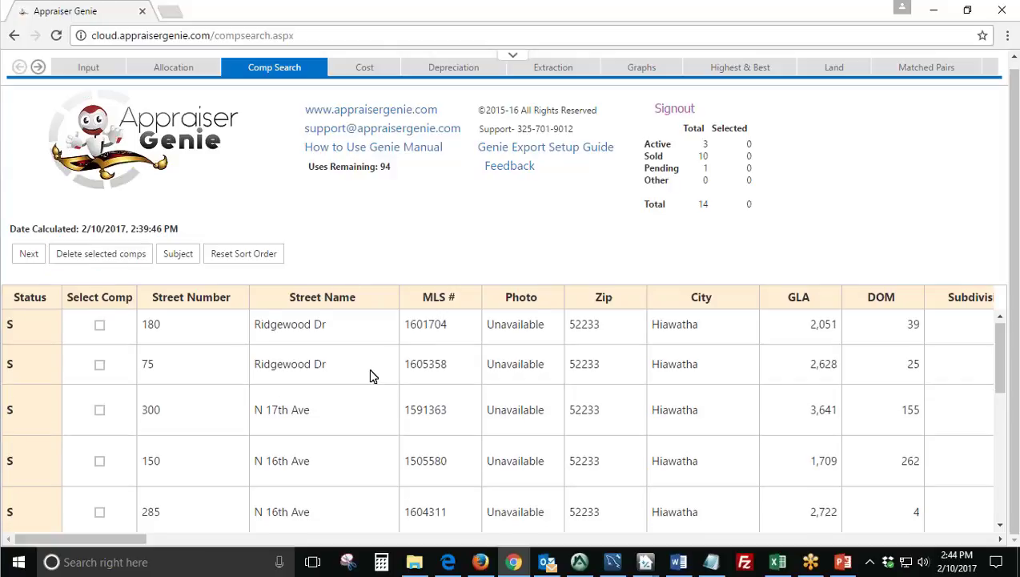
scroll(357, 400, down, 3)
scroll(357, 400, up, 3)
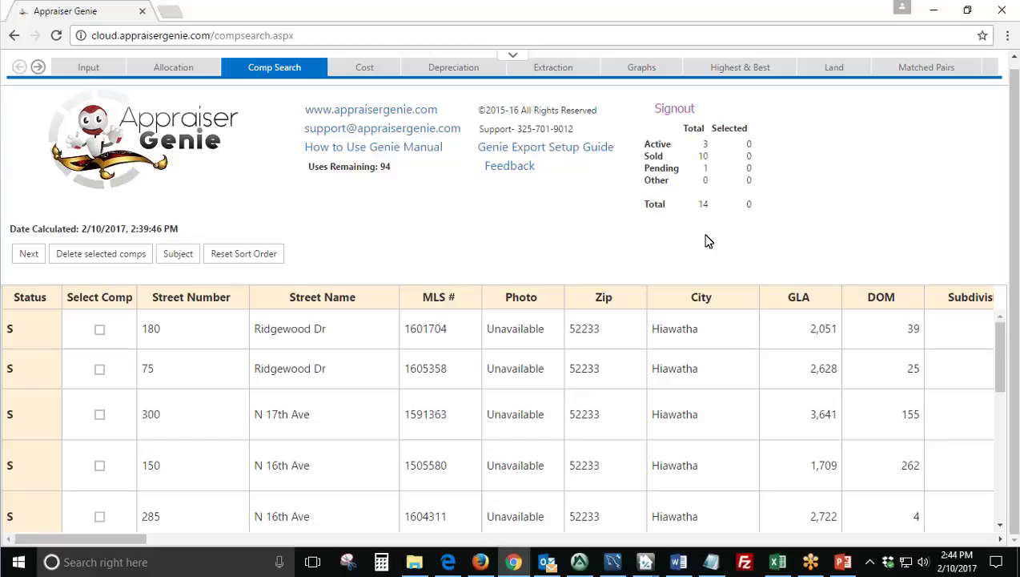
click(99, 414)
click(100, 368)
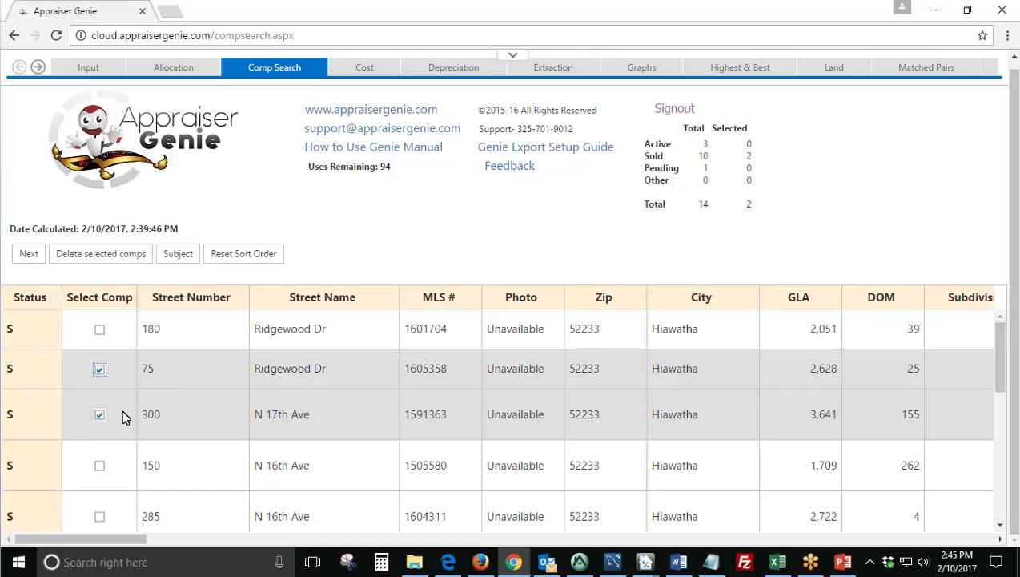
click(110, 257)
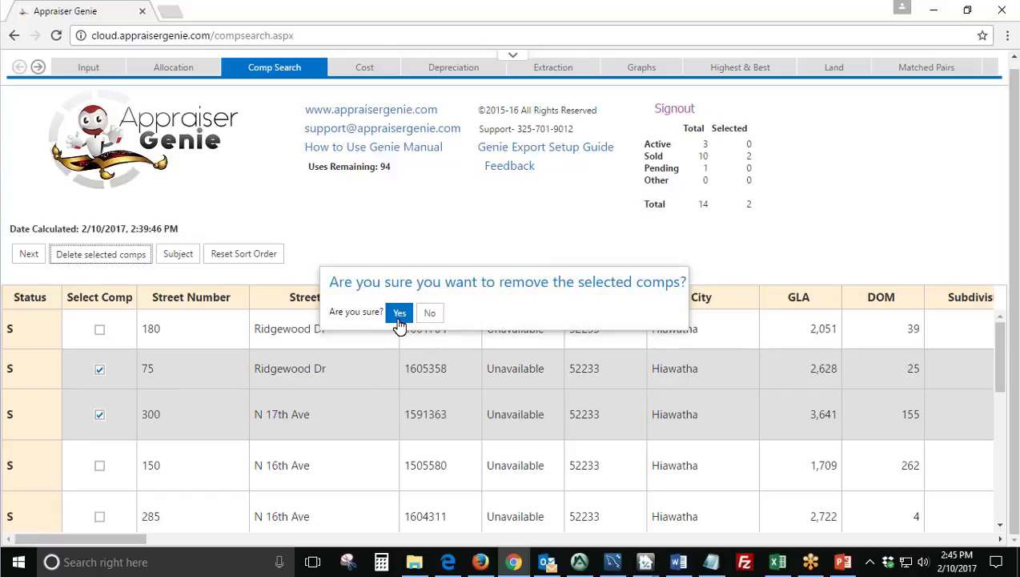
click(429, 316)
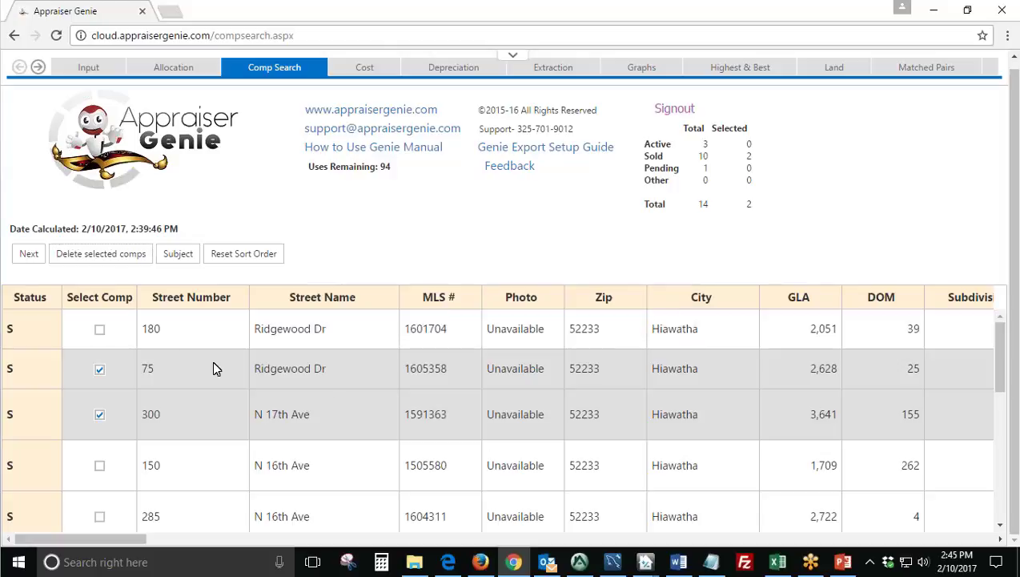
Unmark both comps and bring up the subject property confirmation form.
click(101, 369)
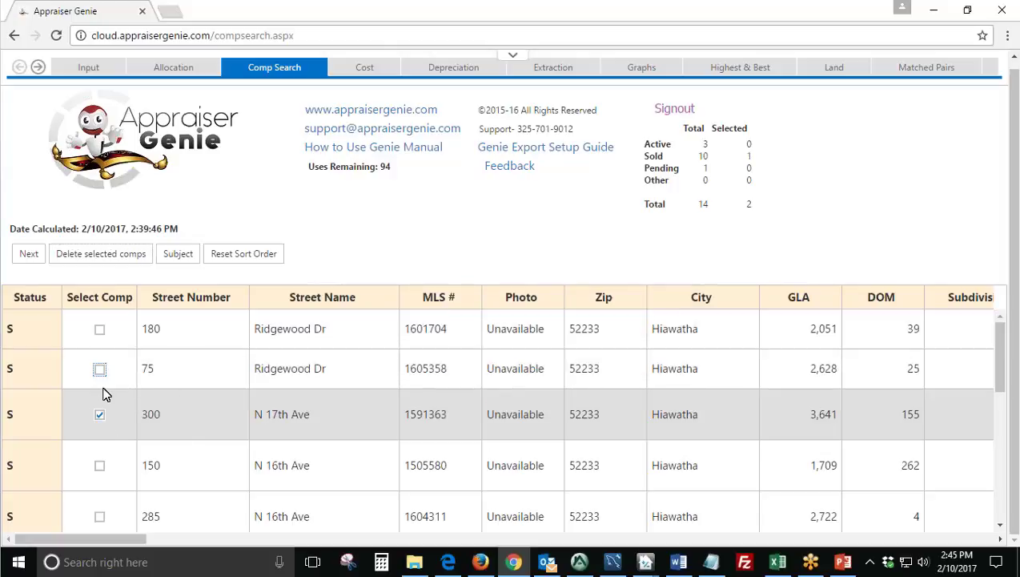
click(100, 416)
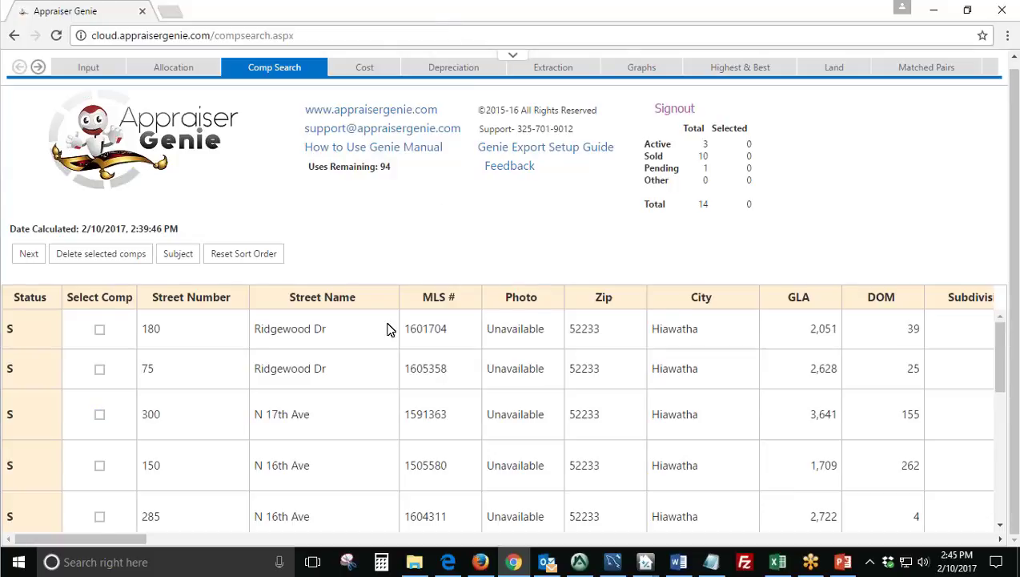
scroll(390, 328, down, 1)
click(179, 256)
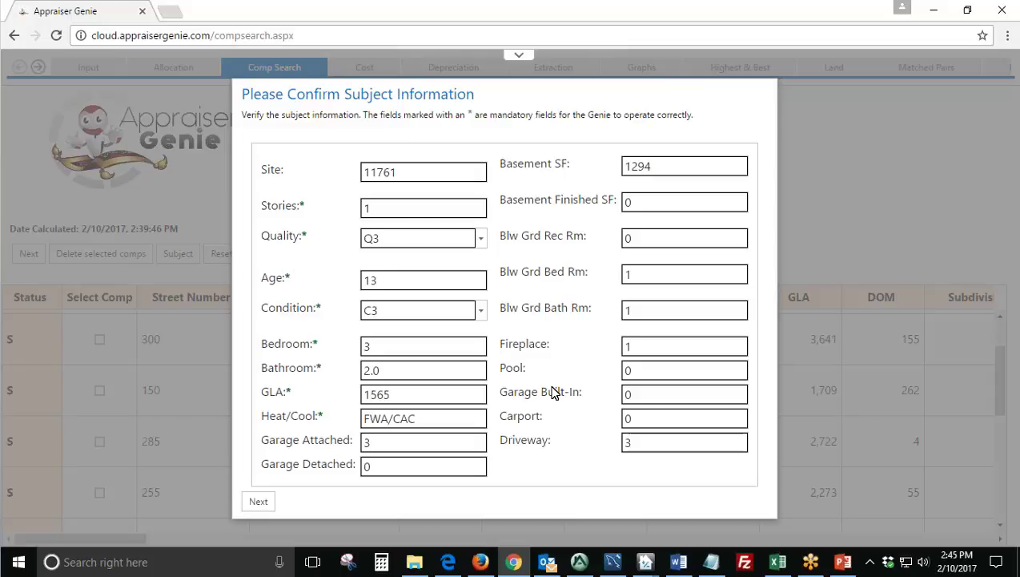
click(279, 501)
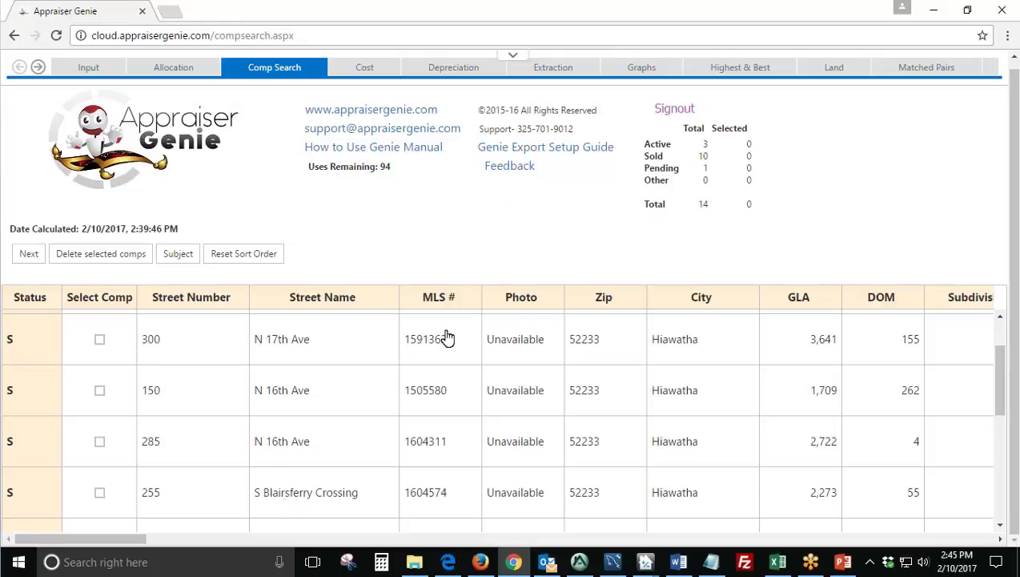
scroll(400, 440, up, 3)
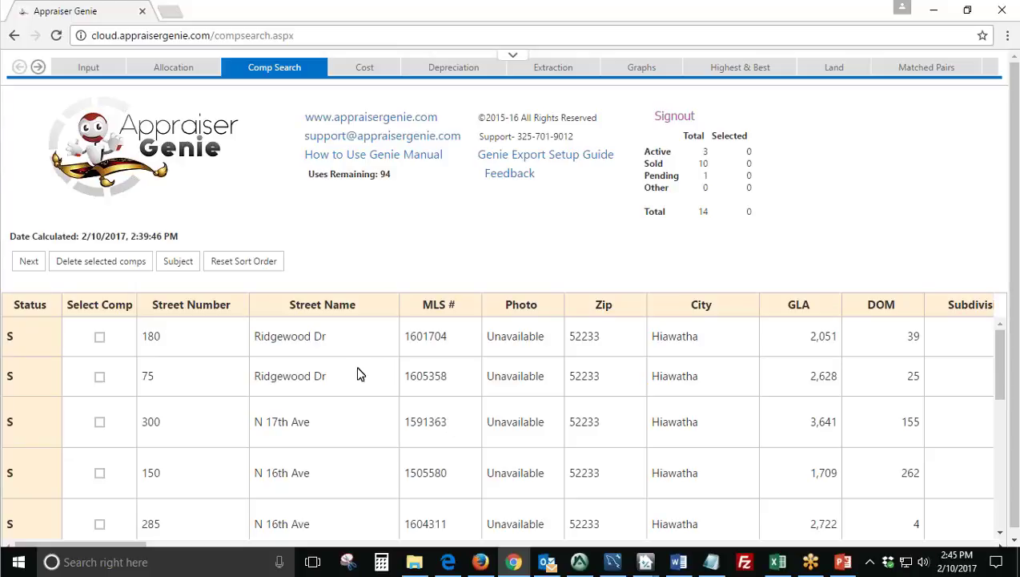
double_click(149, 339)
drag(254, 338, 373, 348)
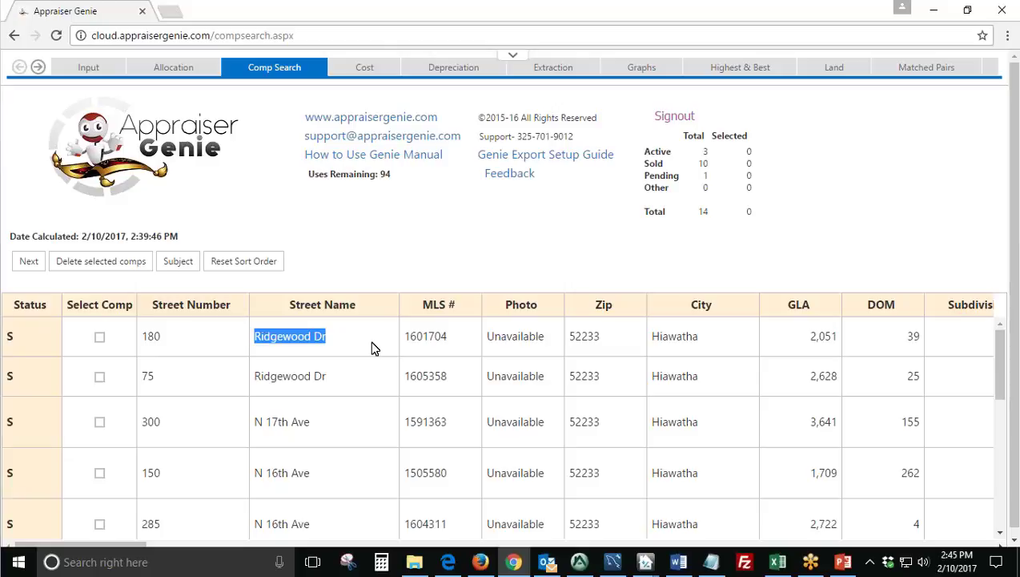
click(473, 271)
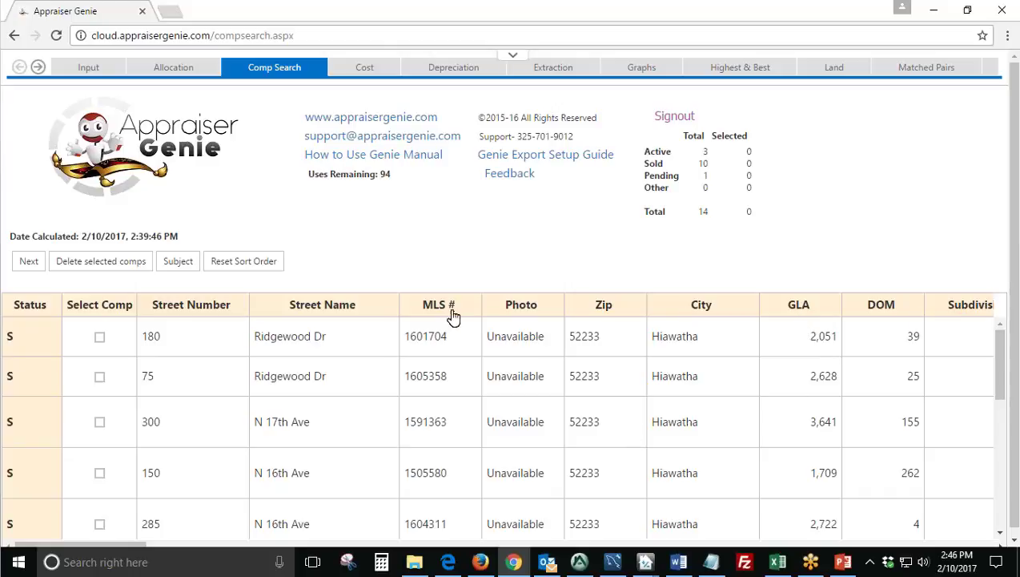
Sort the comps by living area, largest first.
click(799, 308)
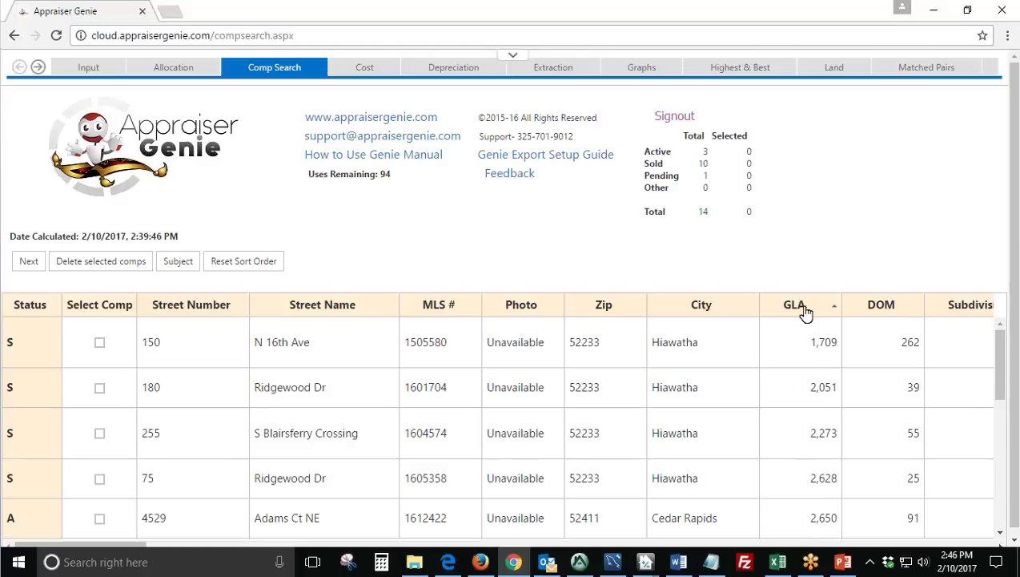
click(802, 312)
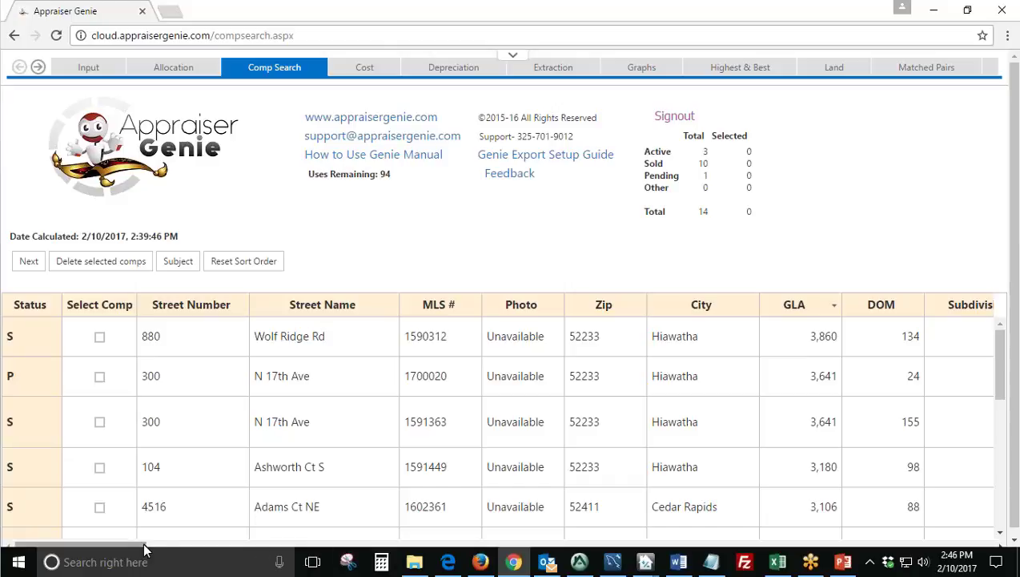
drag(132, 546, 168, 548)
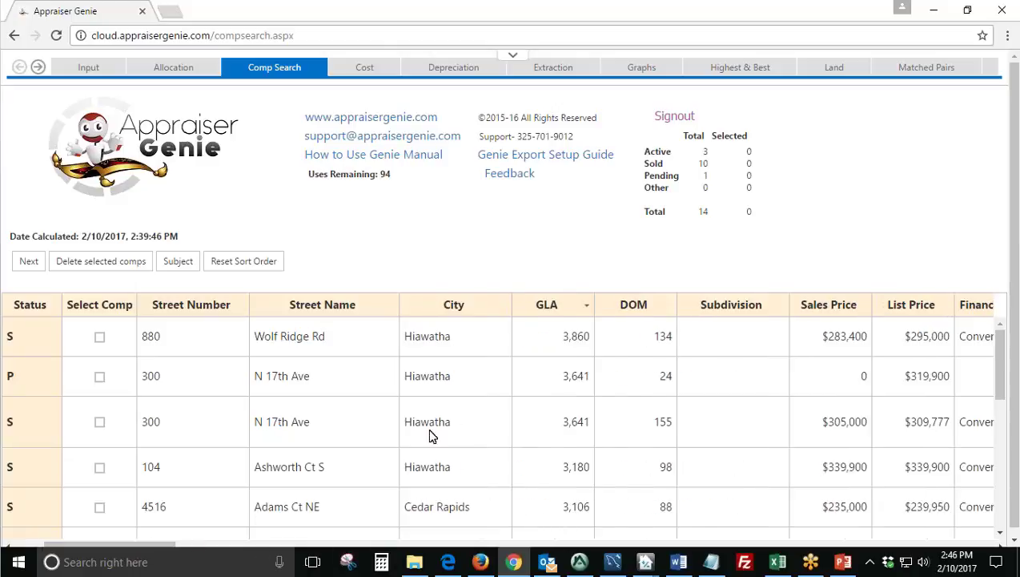
Sort the comps by city with Hiawatha first, then reset the sort order.
click(456, 312)
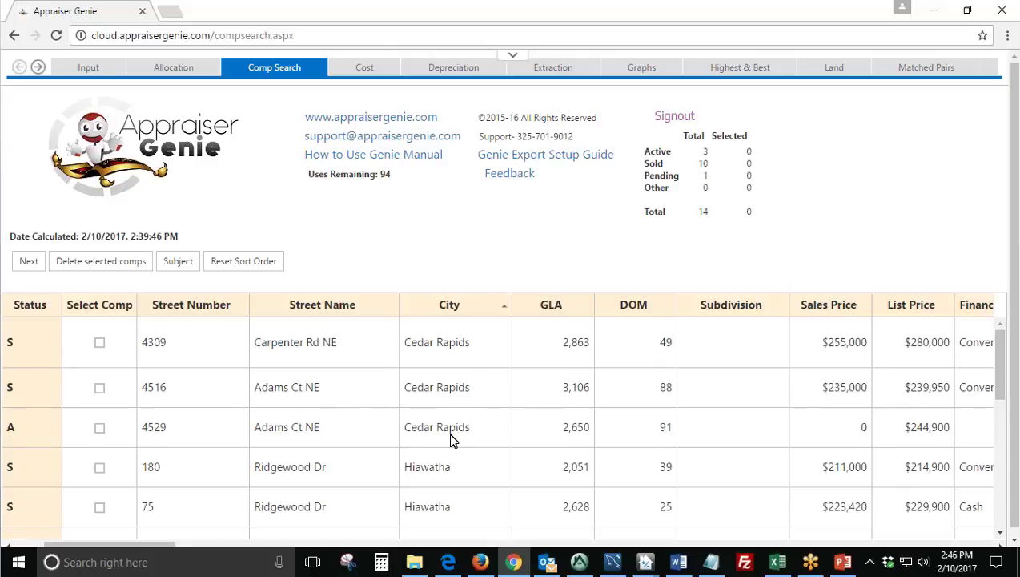
scroll(449, 437, down, 5)
scroll(449, 438, down, 1)
click(451, 308)
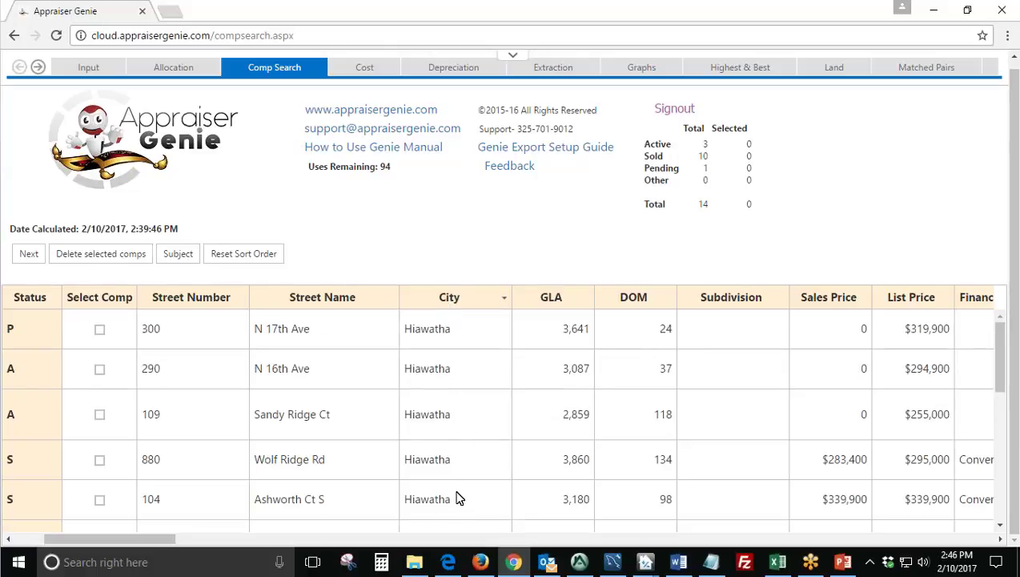
drag(155, 539, 122, 540)
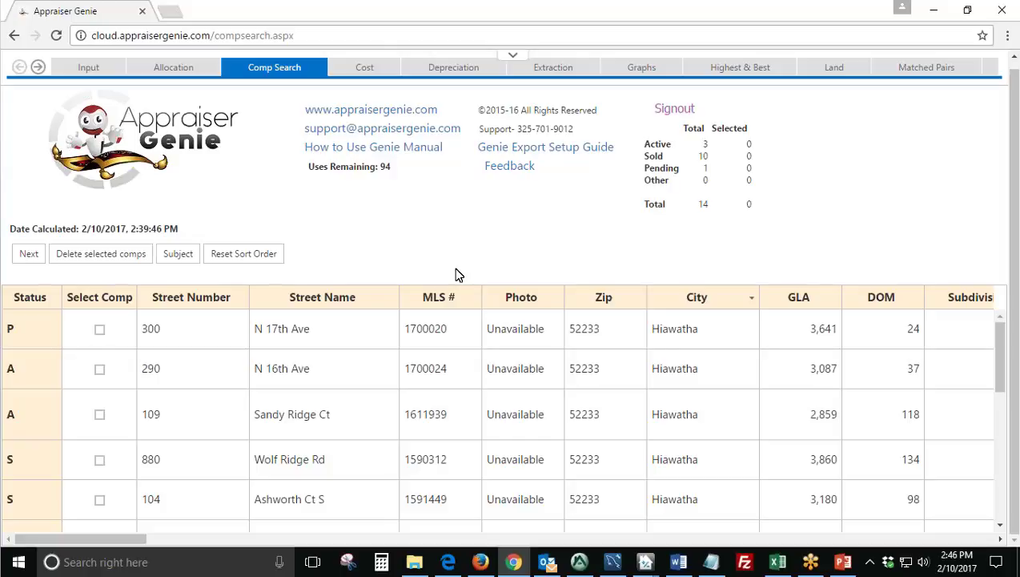
click(273, 255)
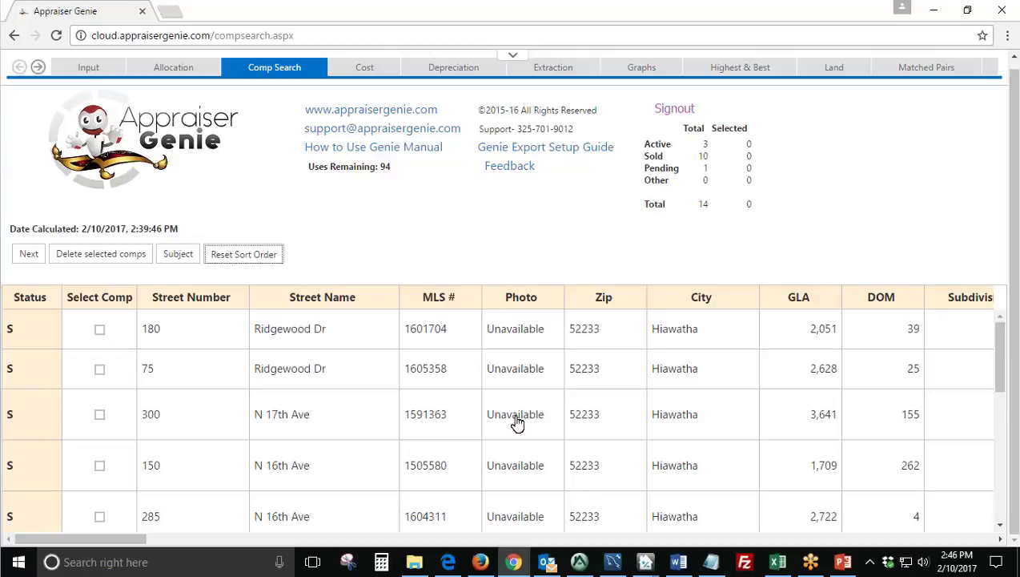
click(483, 242)
scroll(424, 471, down, 1)
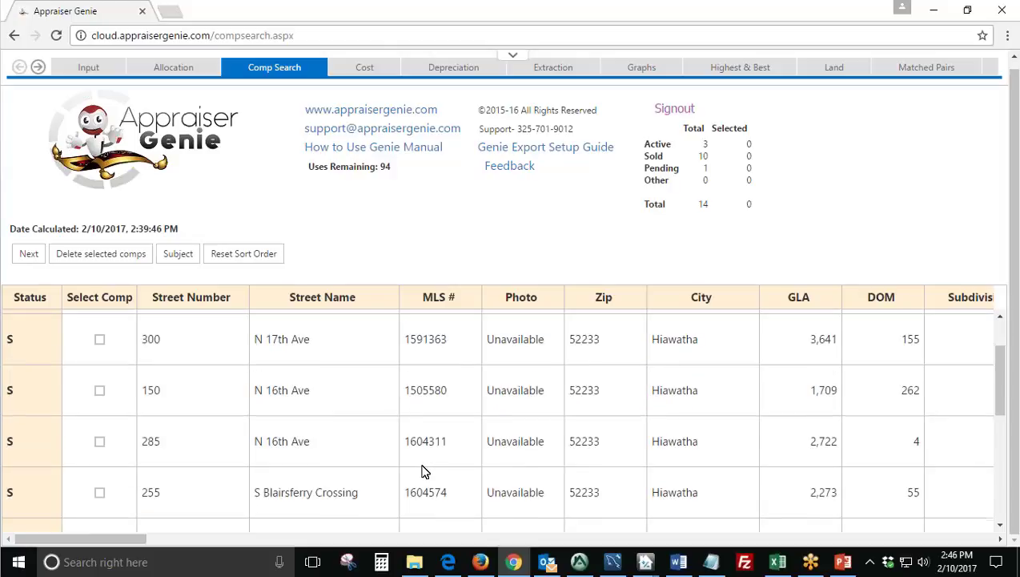
scroll(423, 471, up, 1)
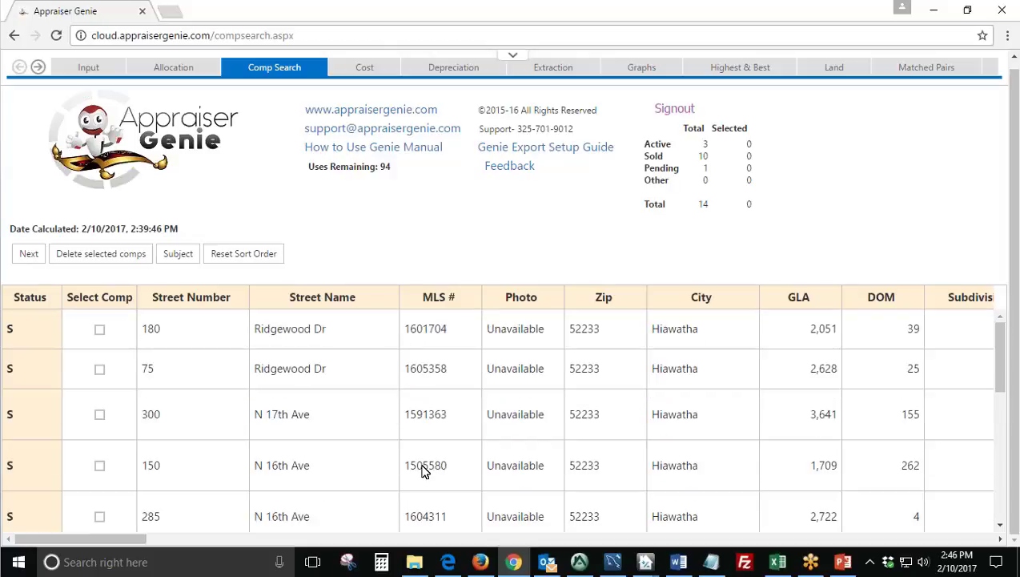
double_click(7, 329)
scroll(40, 364, down, 5)
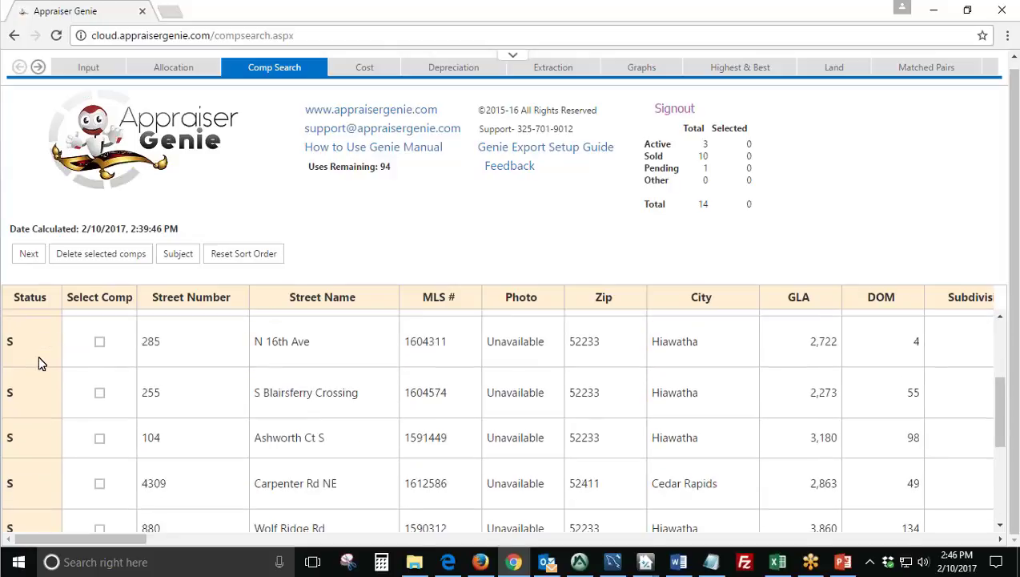
double_click(19, 412)
scroll(57, 411, down, 1)
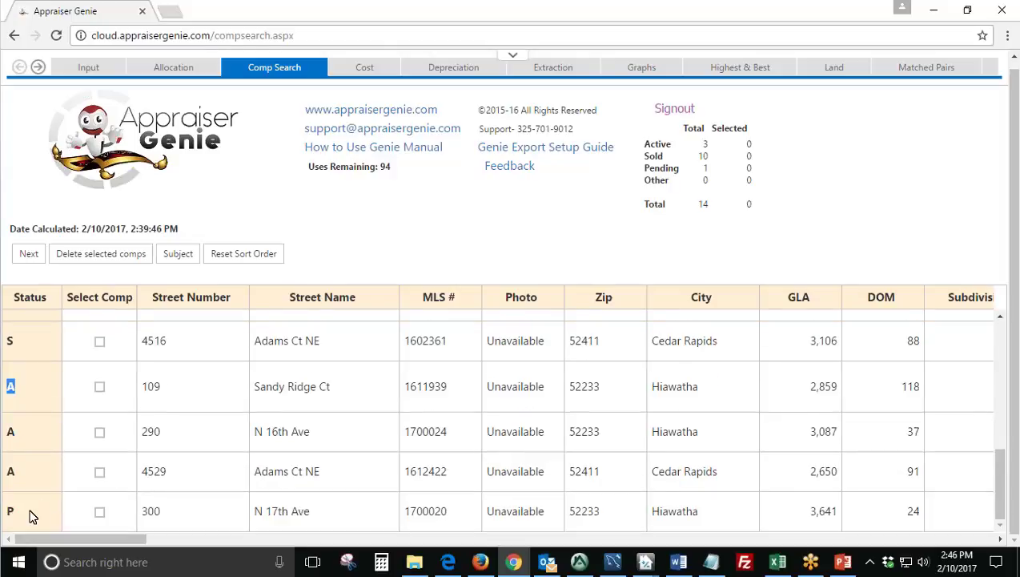
double_click(11, 511)
scroll(50, 421, up, 6)
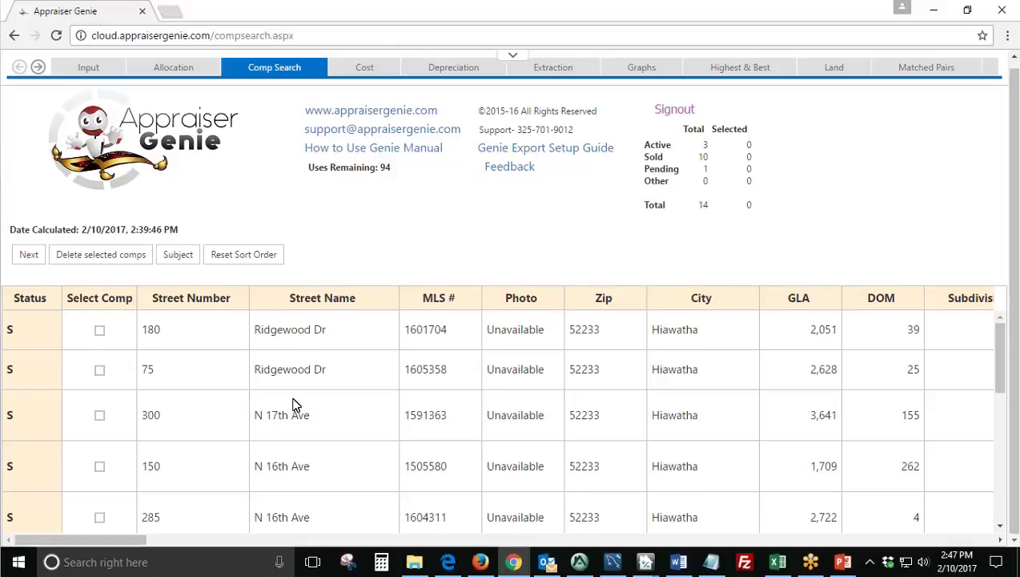
scroll(291, 401, up, 1)
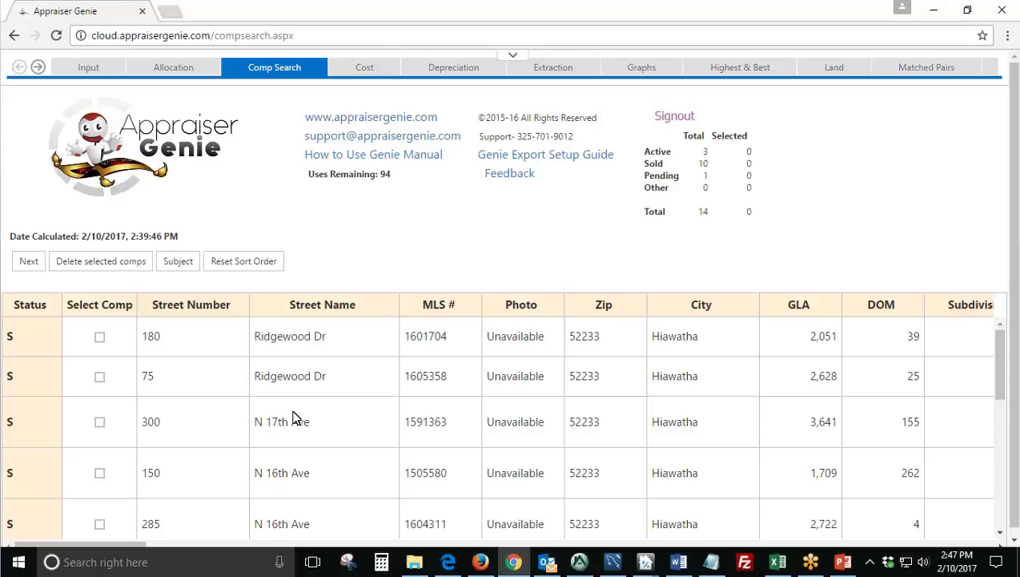
click(99, 376)
click(99, 422)
click(99, 473)
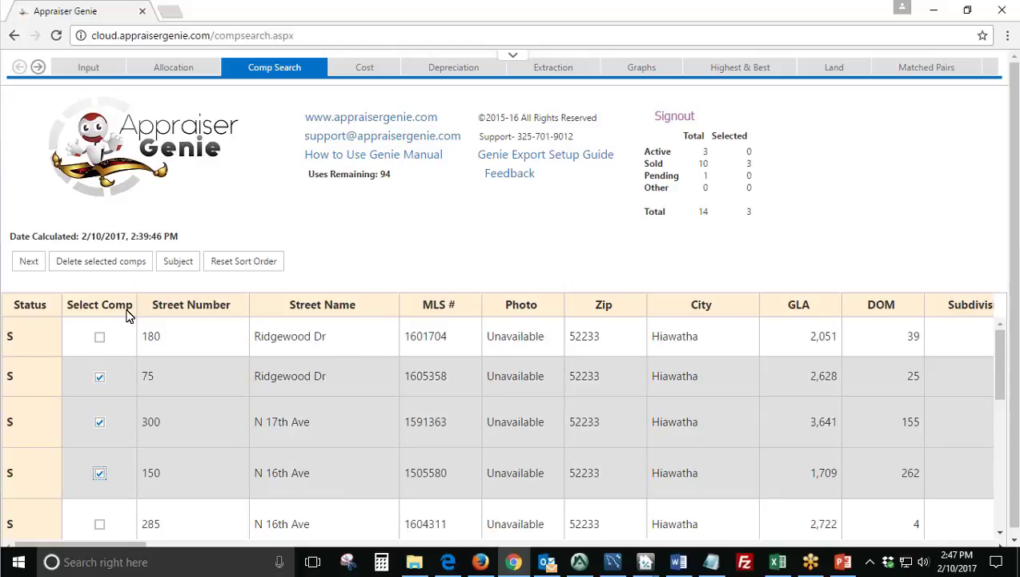
click(28, 260)
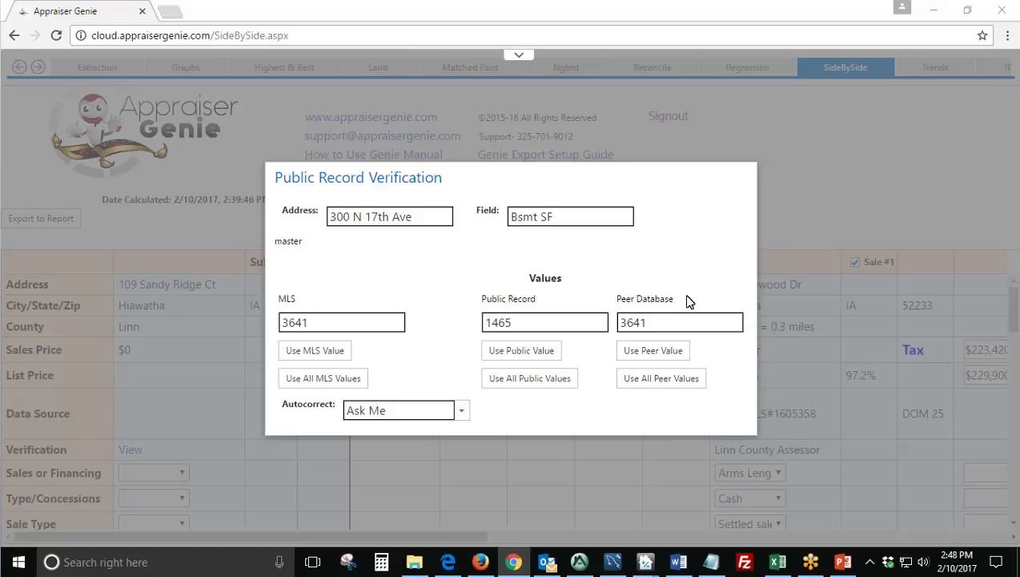
drag(572, 213, 514, 215)
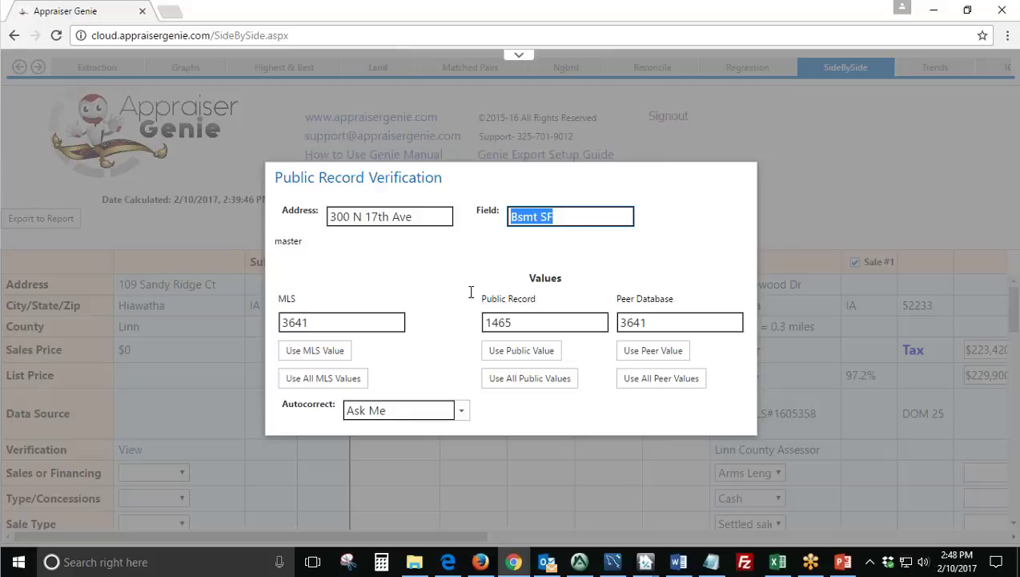
drag(301, 298, 280, 322)
click(537, 302)
drag(536, 301, 478, 324)
drag(675, 300, 650, 324)
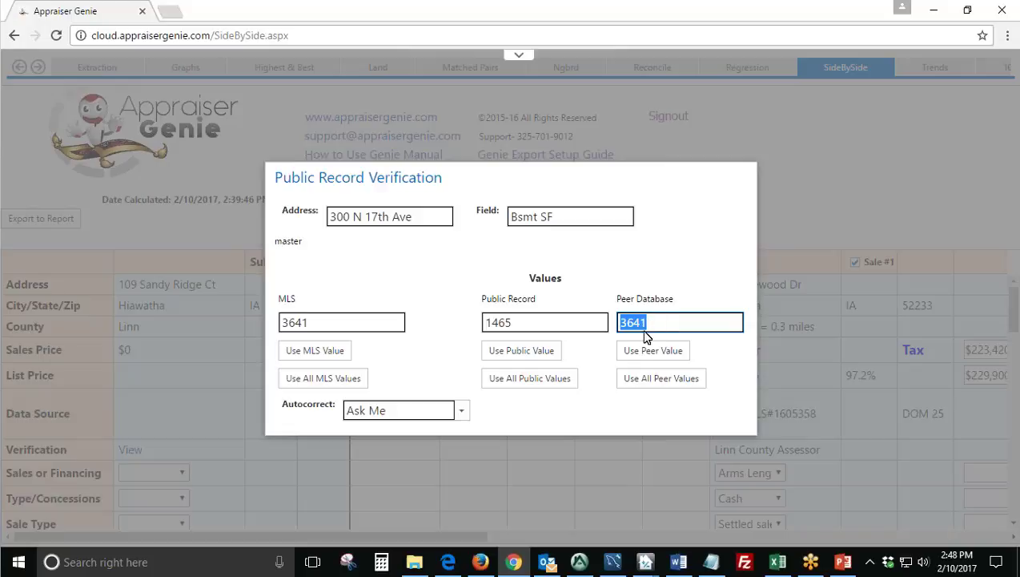
click(653, 321)
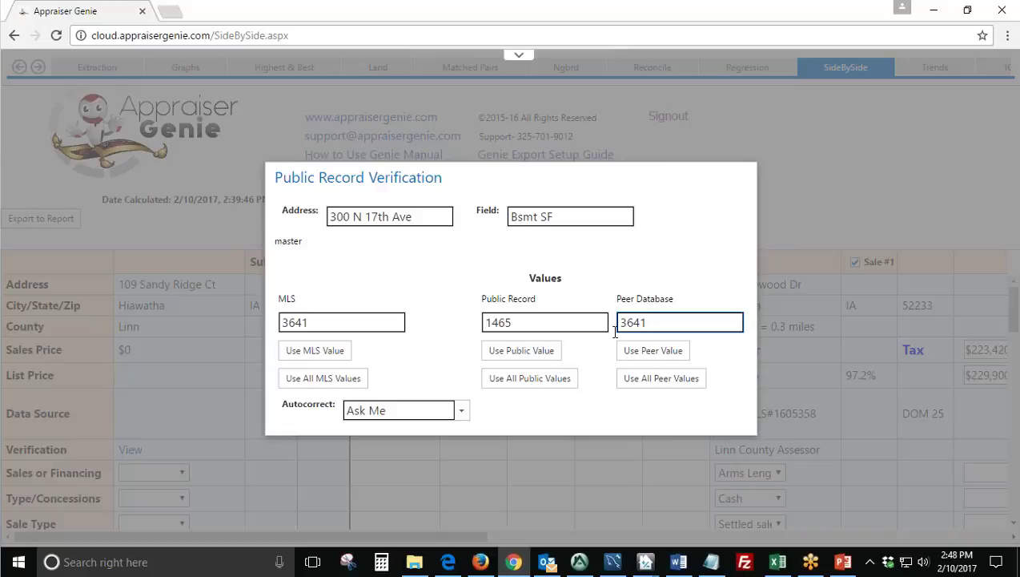
click(598, 302)
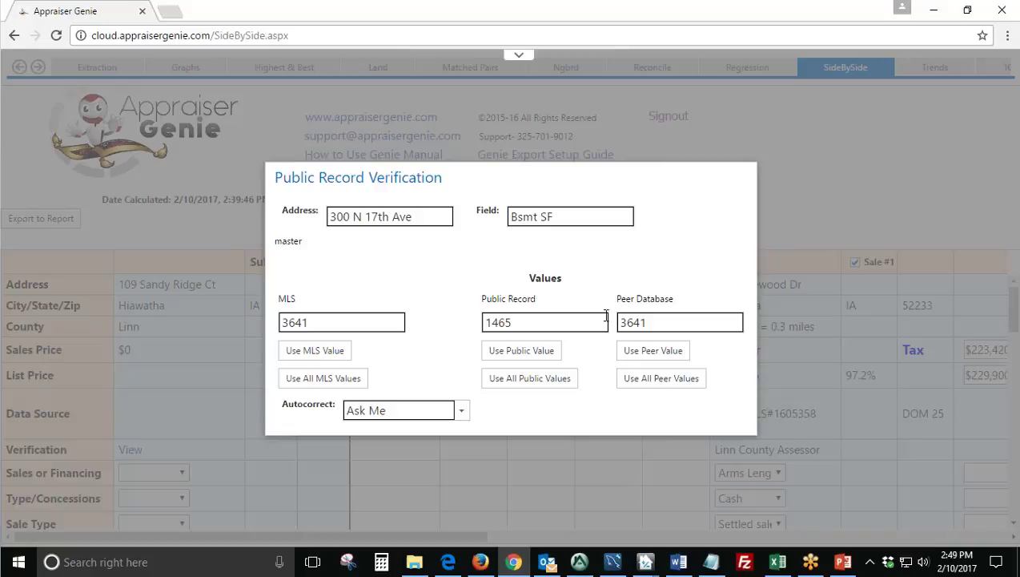
double_click(508, 322)
double_click(316, 320)
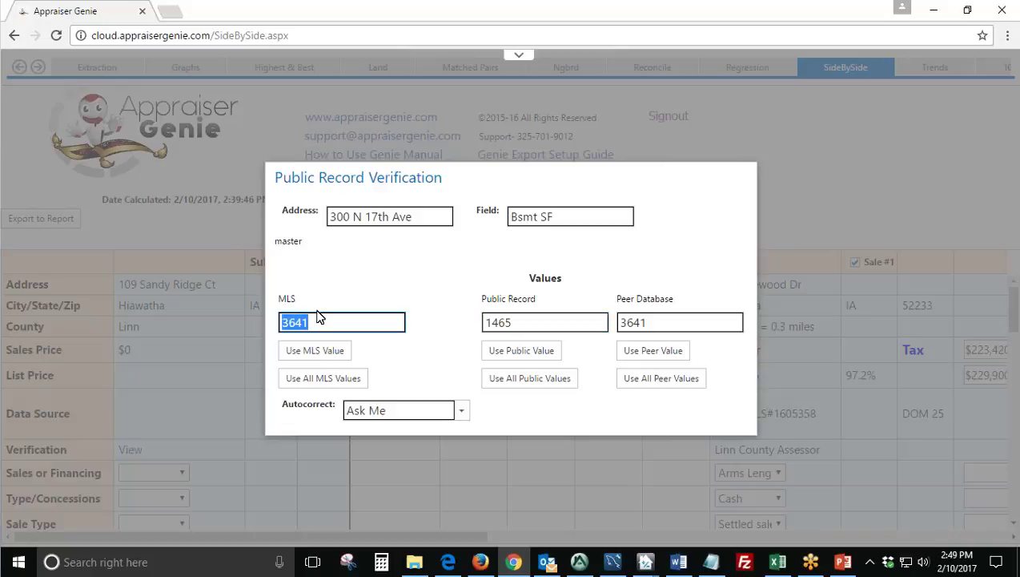
double_click(673, 321)
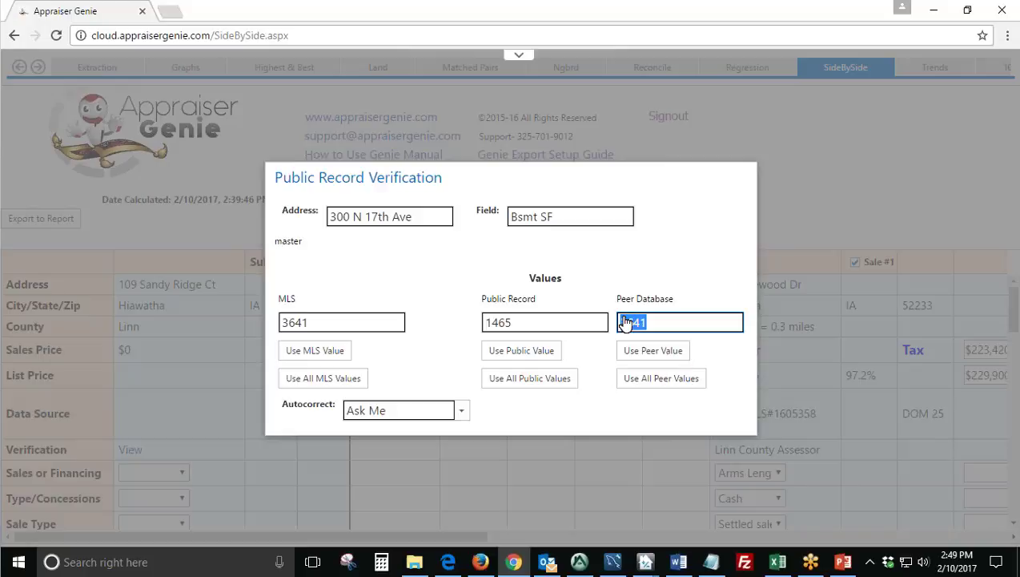
click(657, 281)
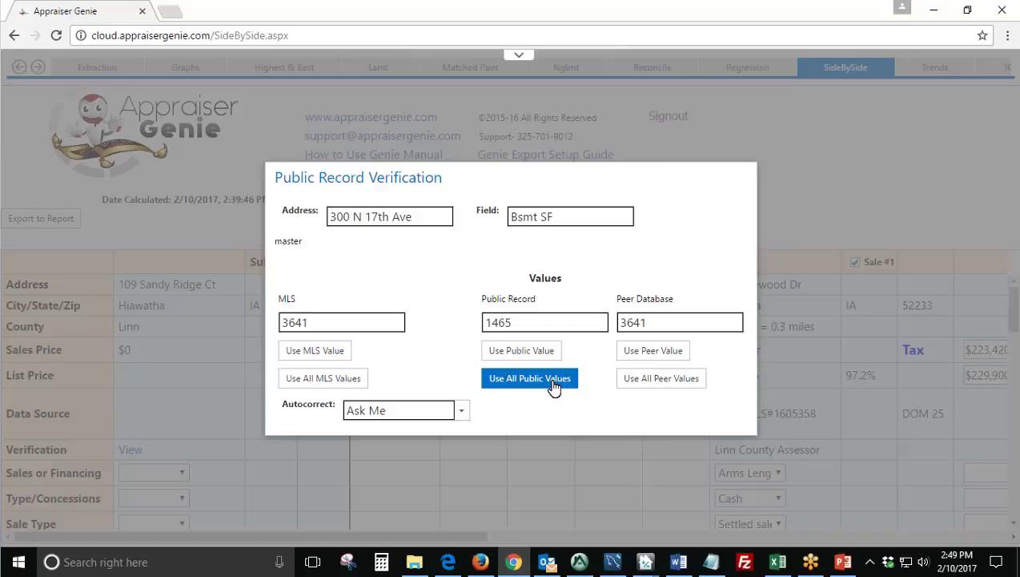
click(569, 215)
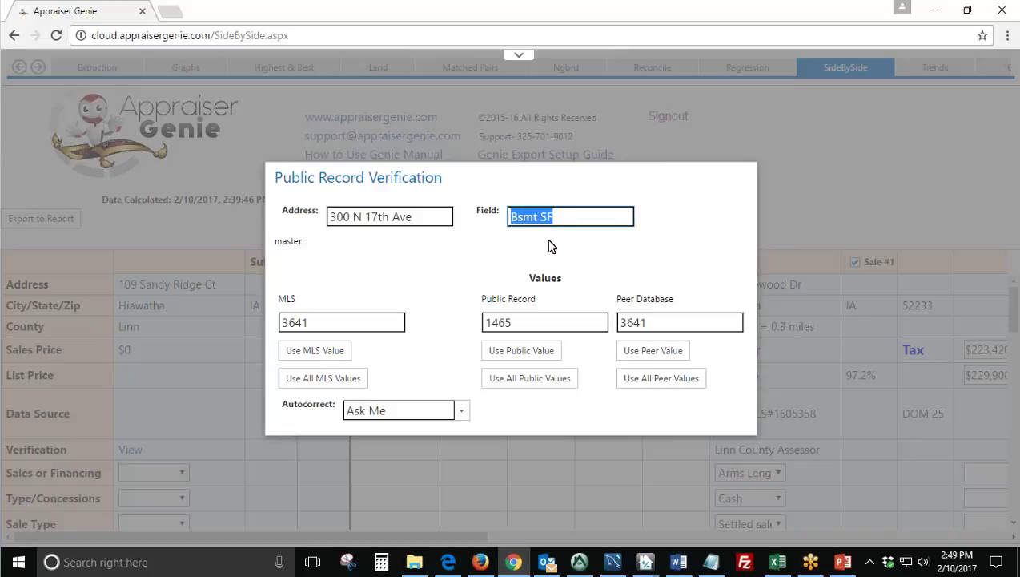
click(543, 383)
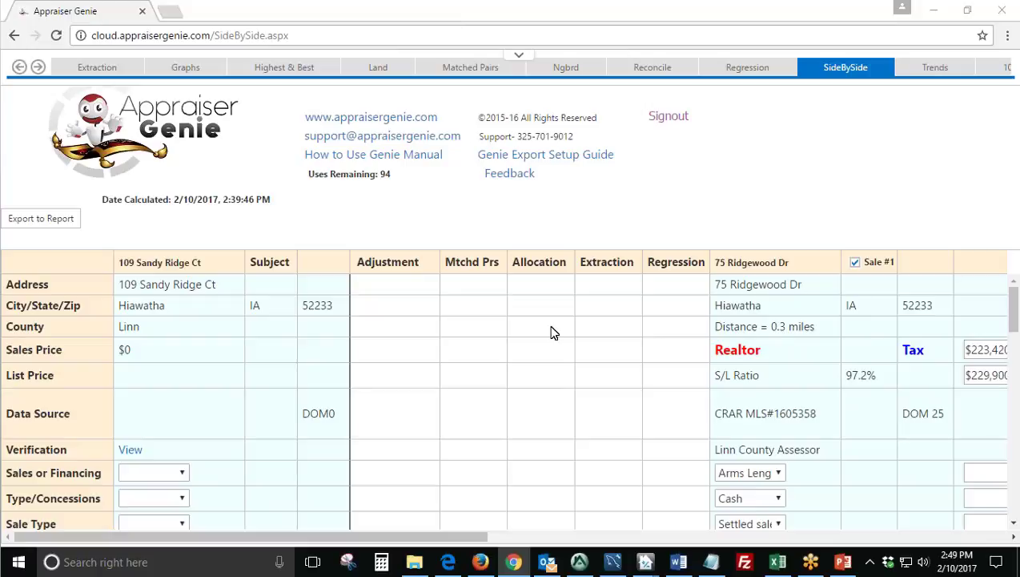
scroll(282, 376, down, 1)
scroll(416, 376, up, 1)
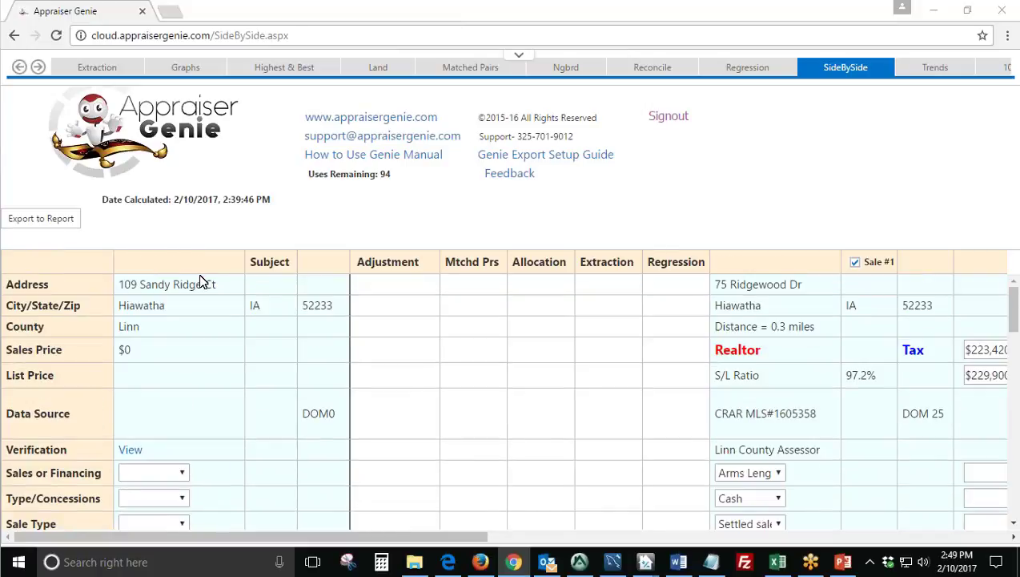
drag(224, 290, 116, 330)
Review the subject's 11761 sf site size in the side-by-side grid.
scroll(149, 336, down, 5)
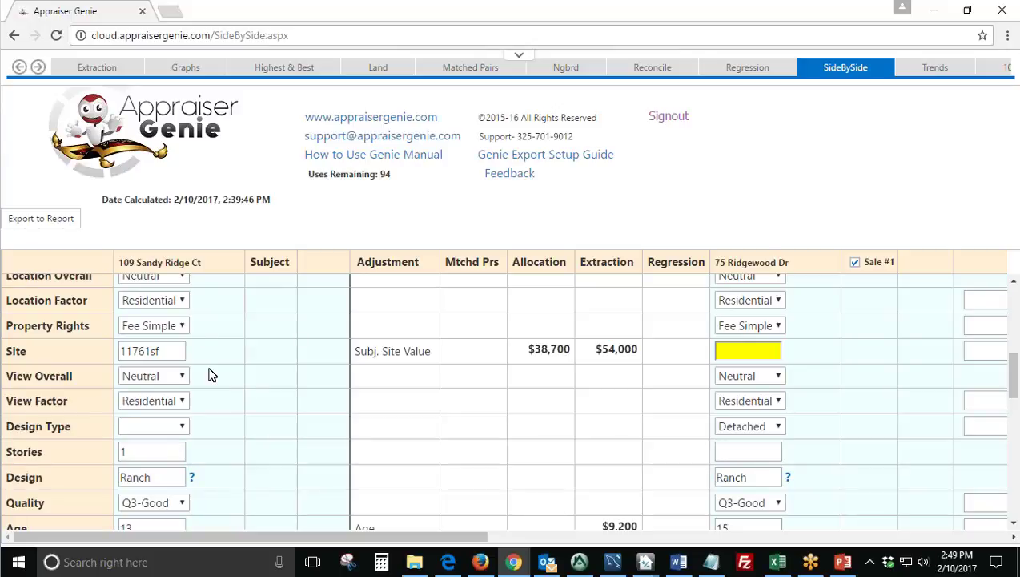
double_click(165, 350)
click(220, 350)
double_click(170, 351)
click(241, 350)
double_click(192, 352)
click(275, 357)
scroll(285, 435, down, 3)
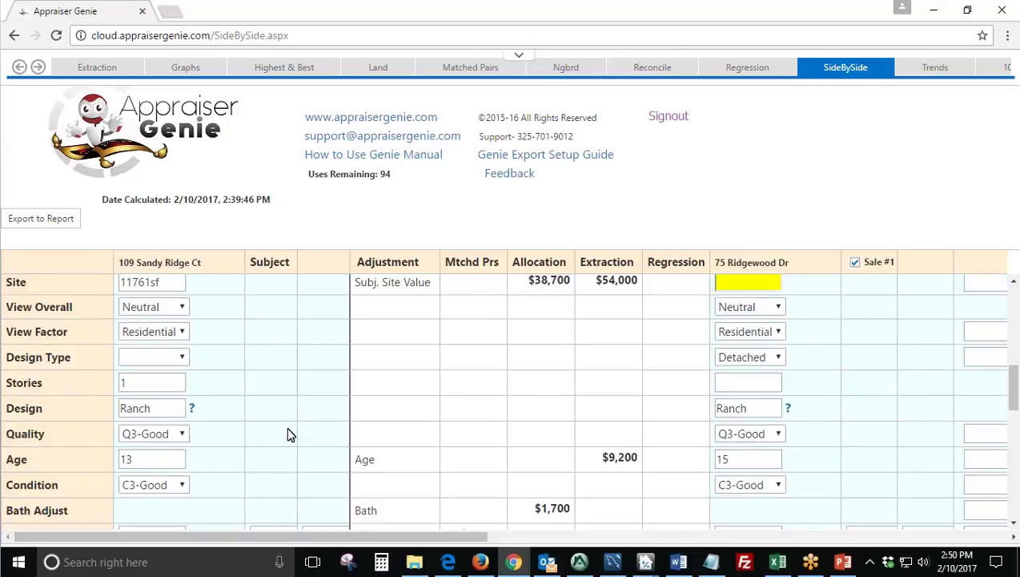
scroll(292, 445, up, 3)
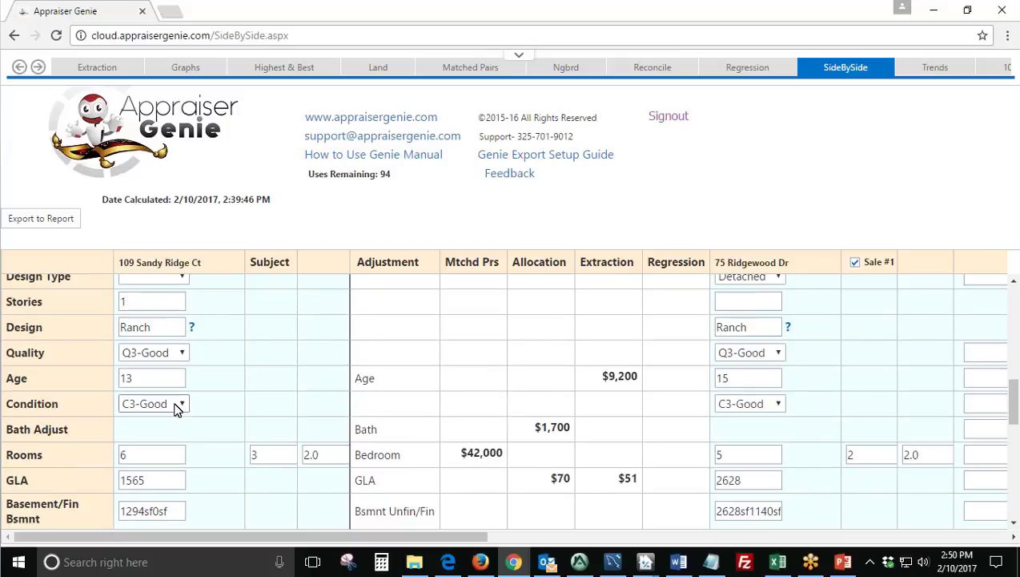
Check the subject address in the Appraise-It report, then return to the grid.
click(579, 562)
scroll(427, 395, up, 5)
click(356, 258)
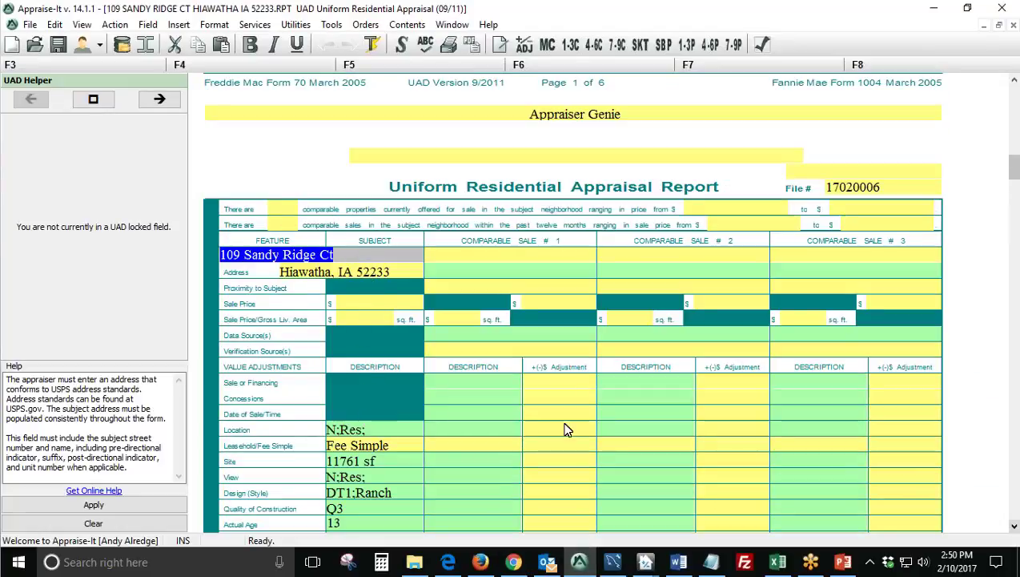
click(583, 566)
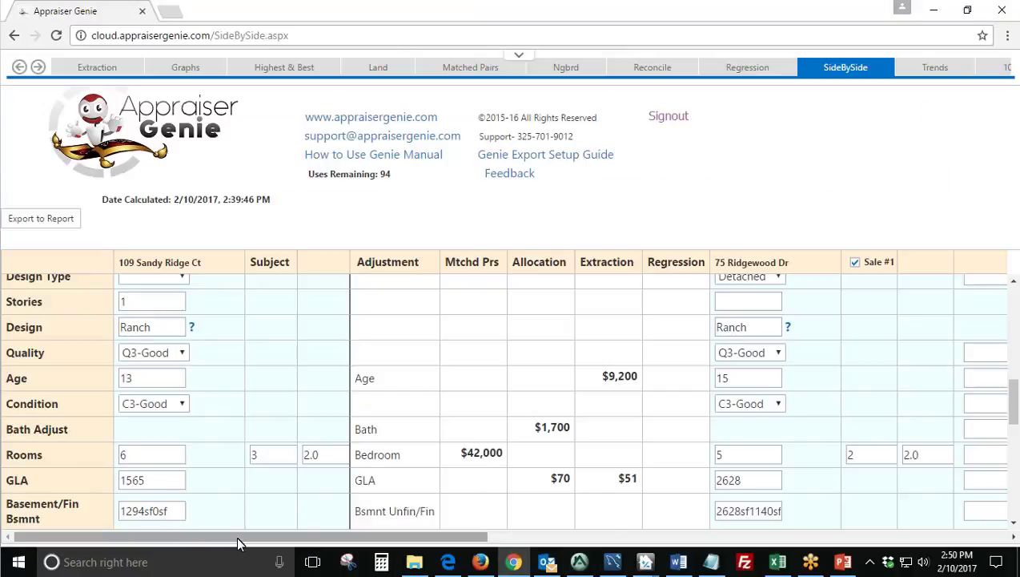
drag(135, 537, 231, 537)
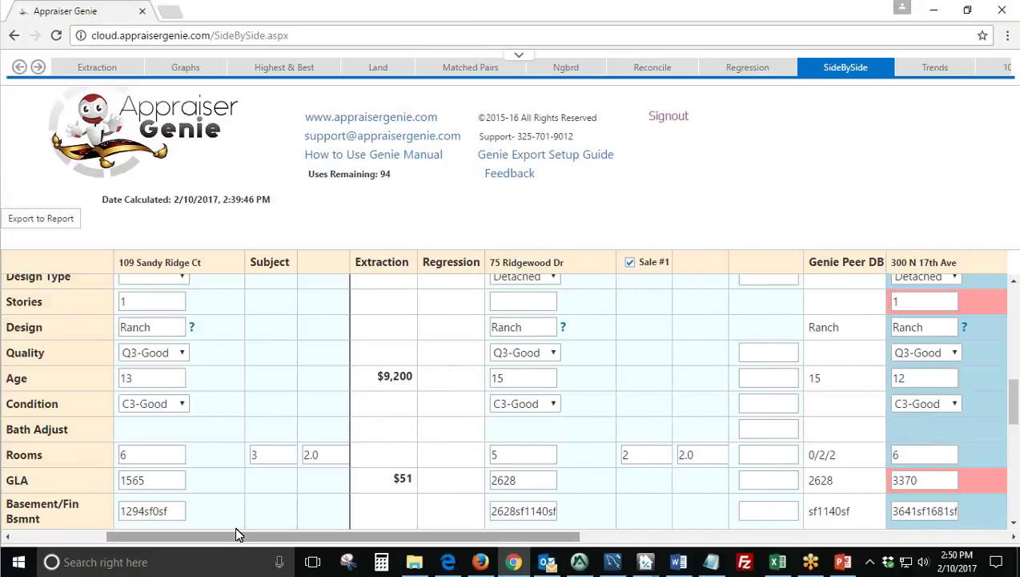
drag(570, 264, 496, 266)
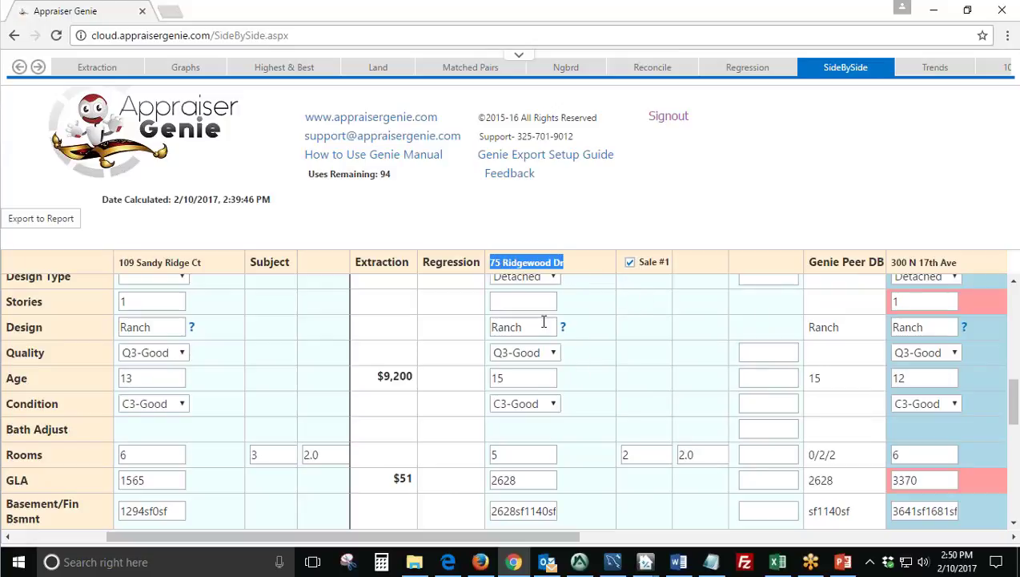
click(594, 398)
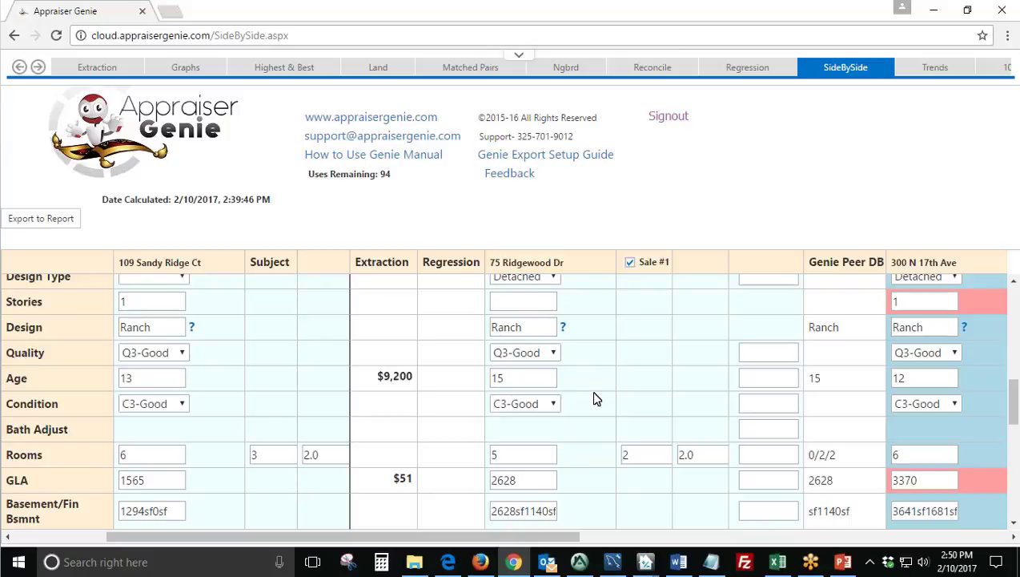
drag(517, 544, 681, 543)
drag(596, 269, 517, 272)
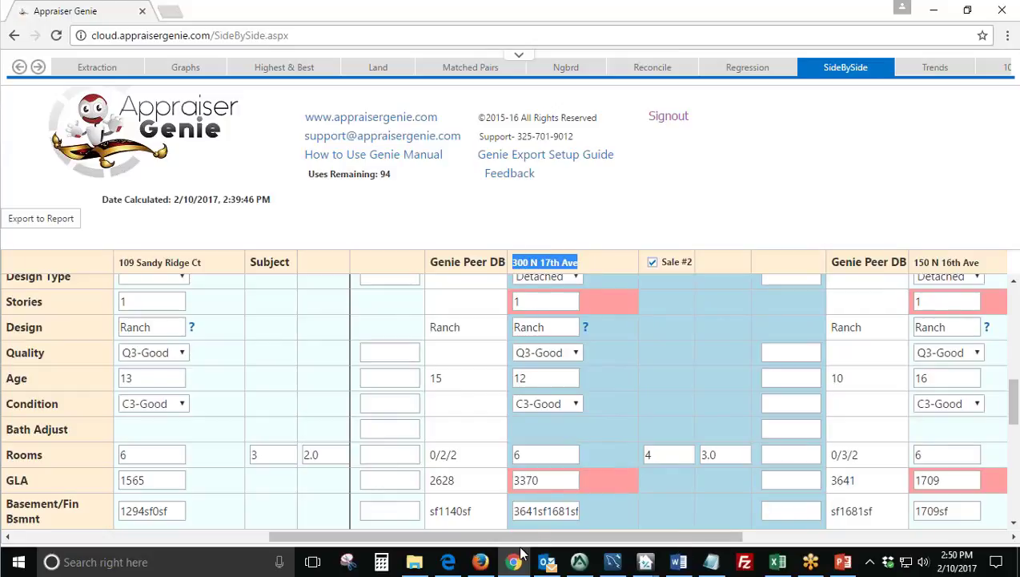
drag(536, 537, 700, 537)
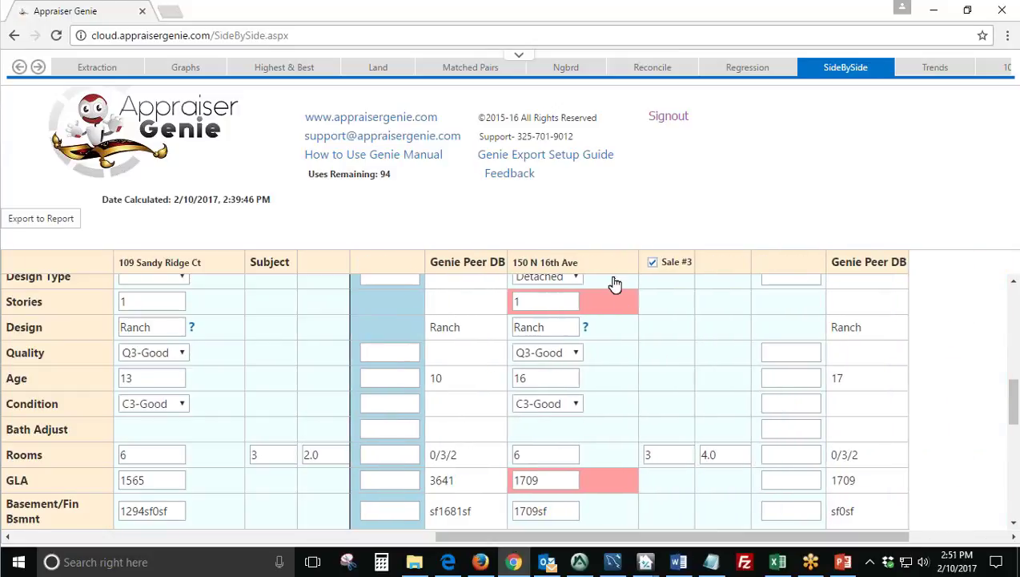
drag(578, 264, 517, 270)
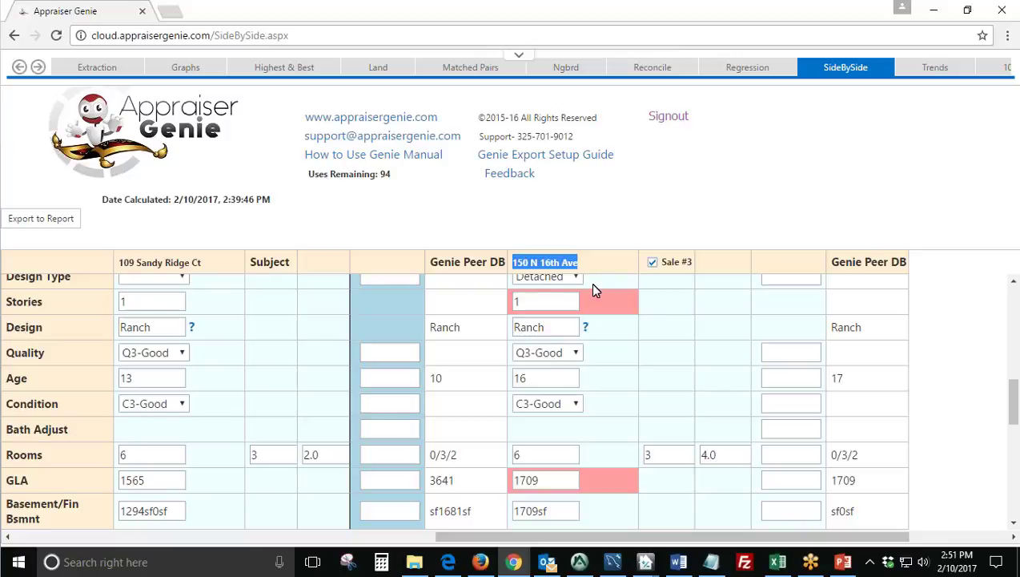
click(602, 319)
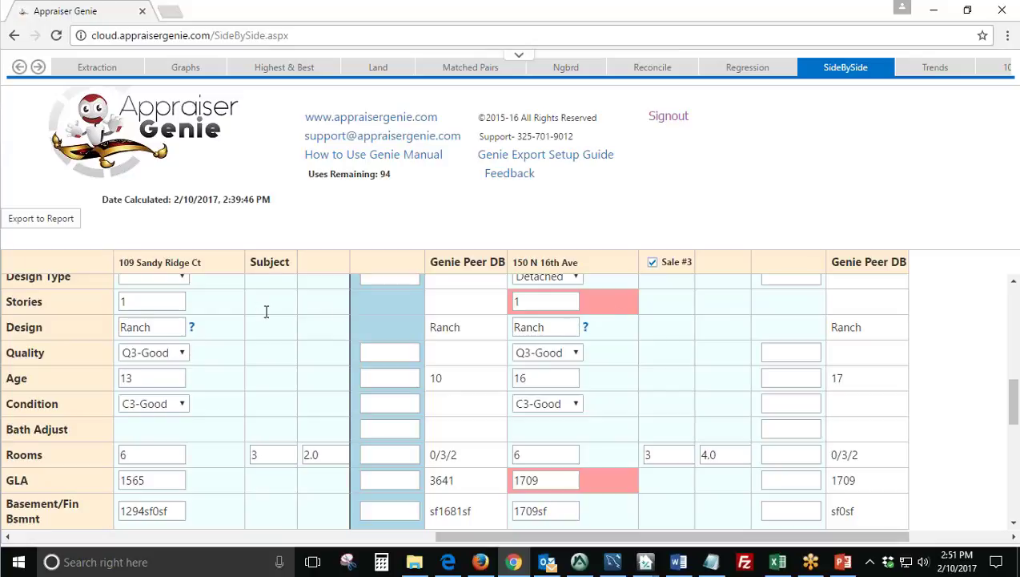
drag(32, 305, 6, 303)
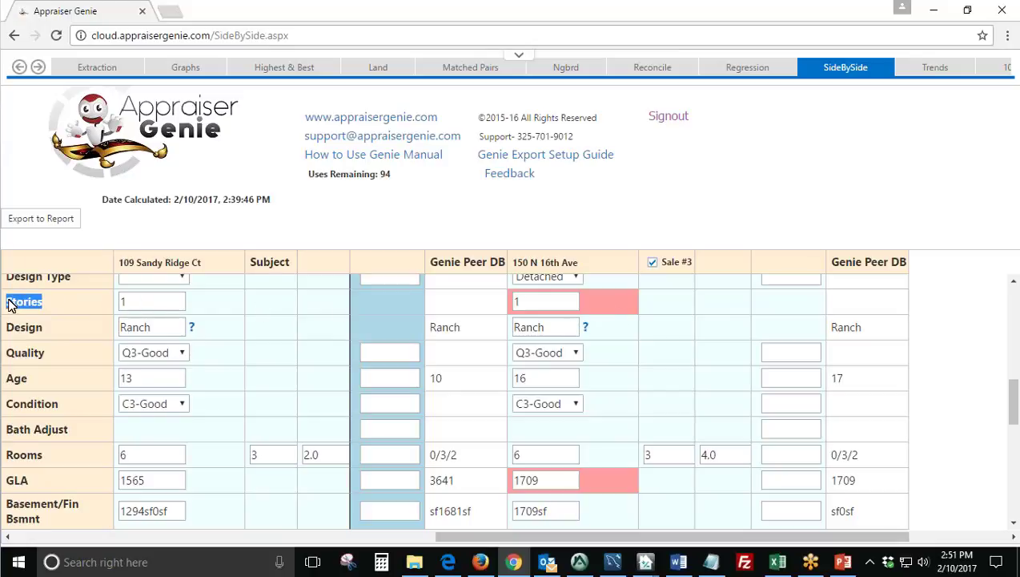
click(59, 301)
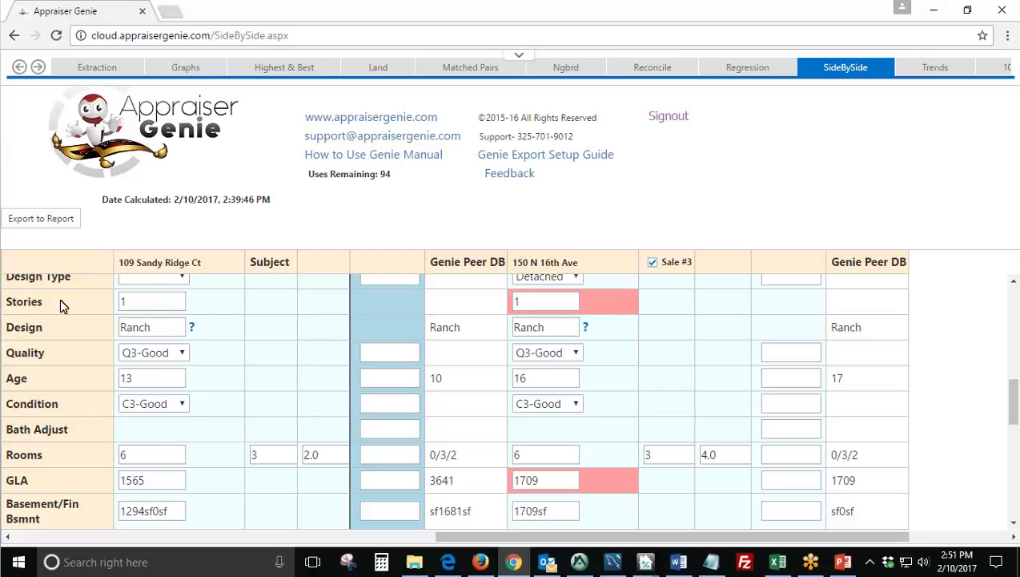
double_click(517, 300)
drag(591, 266, 508, 273)
click(549, 301)
drag(563, 537, 442, 537)
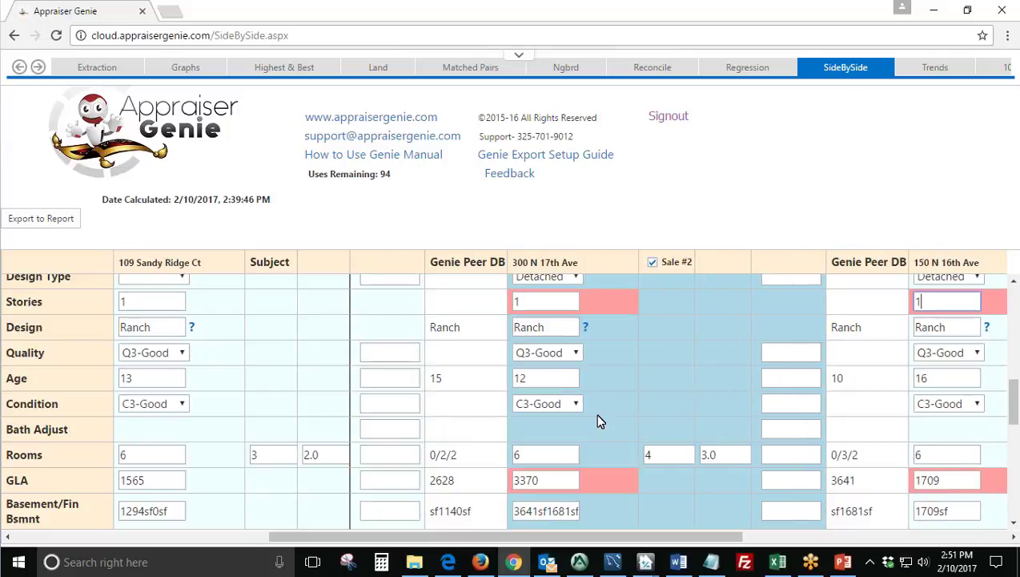
scroll(598, 415, down, 4)
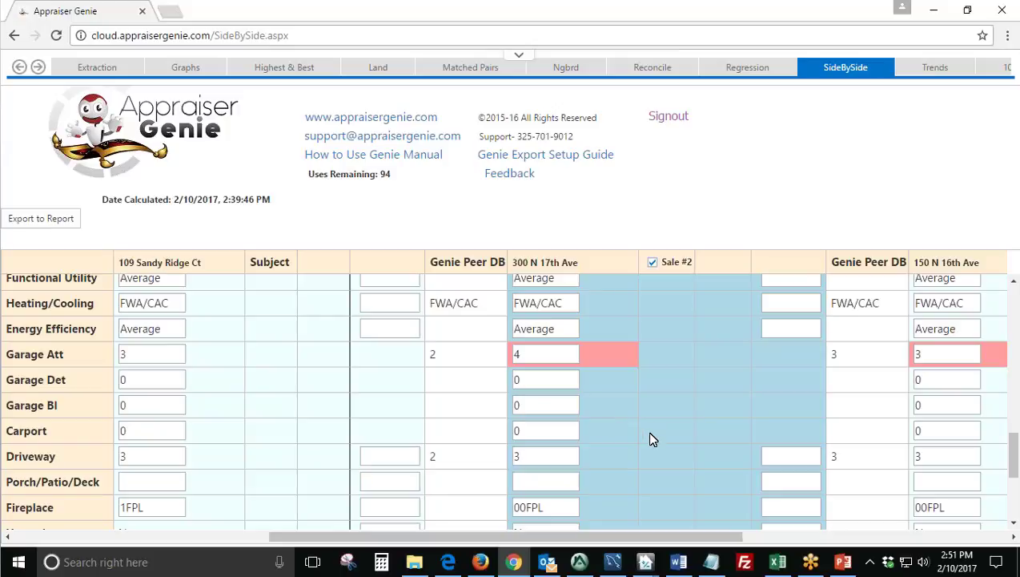
scroll(649, 444, up, 7)
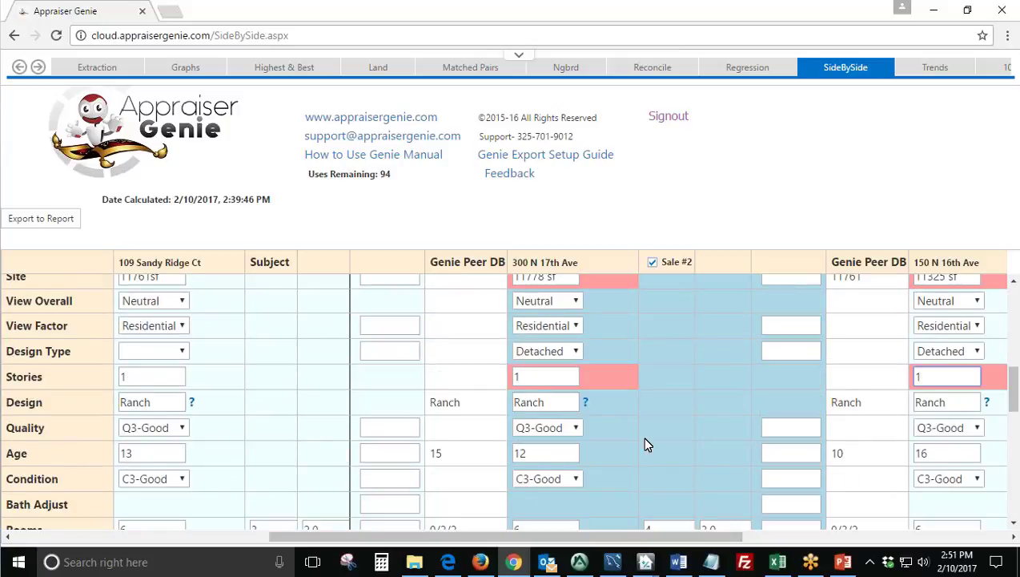
scroll(651, 418, up, 3)
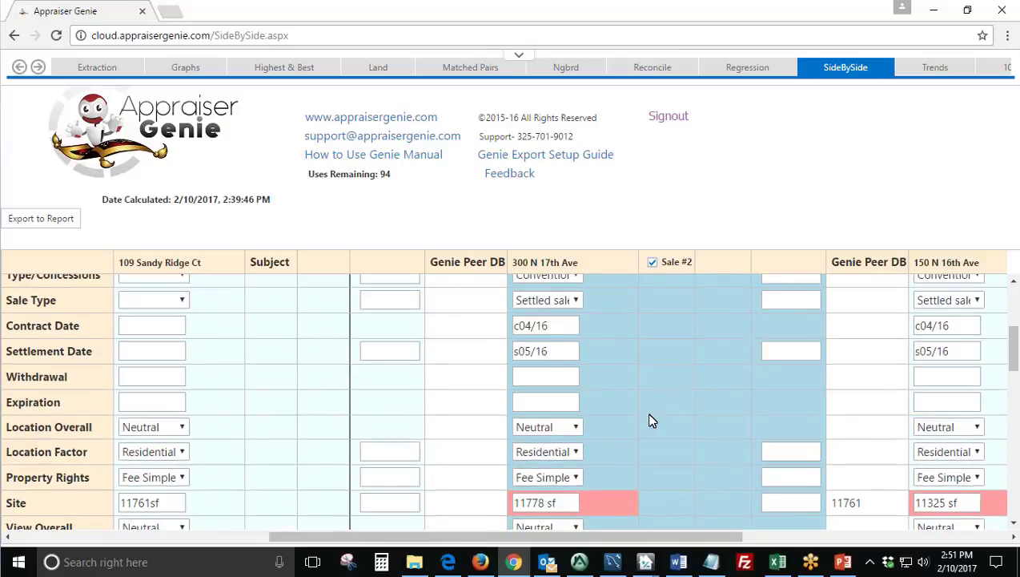
scroll(626, 440, down, 3)
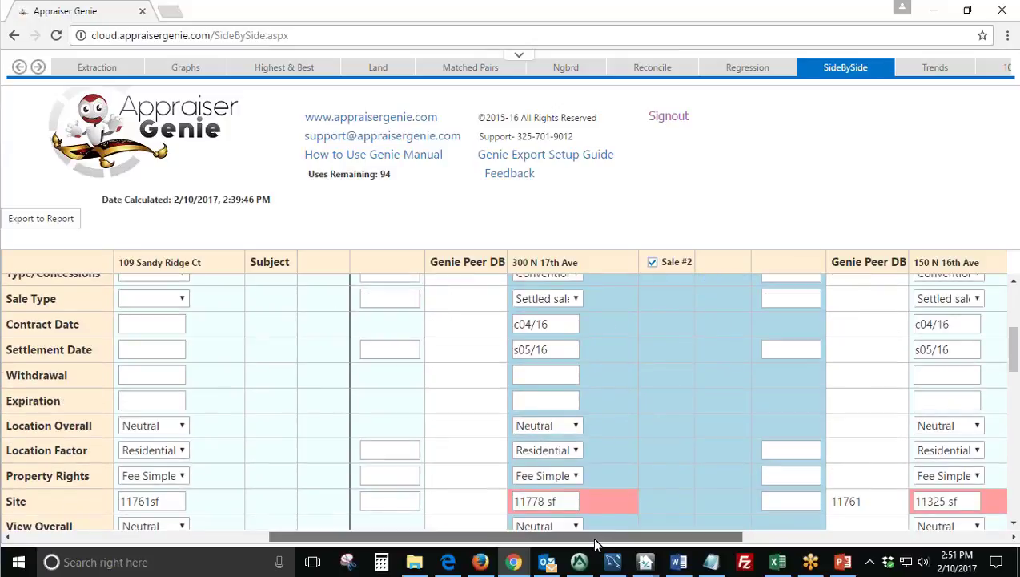
drag(608, 538, 743, 537)
scroll(683, 460, down, 1)
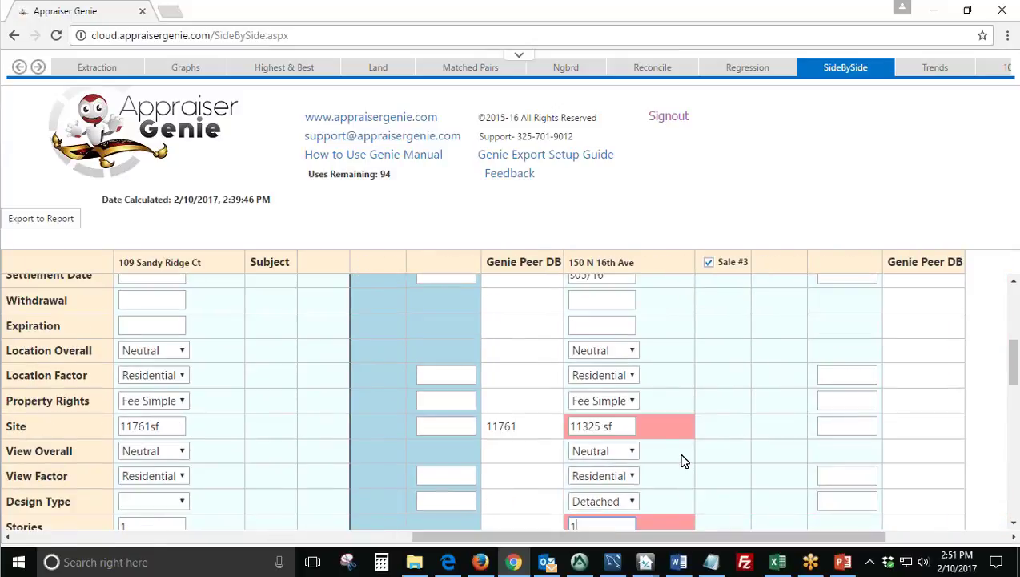
Check Sale #3's 11325 sf site, then scroll back left to Sale #1's Allocation and Extraction figures.
drag(612, 427, 568, 427)
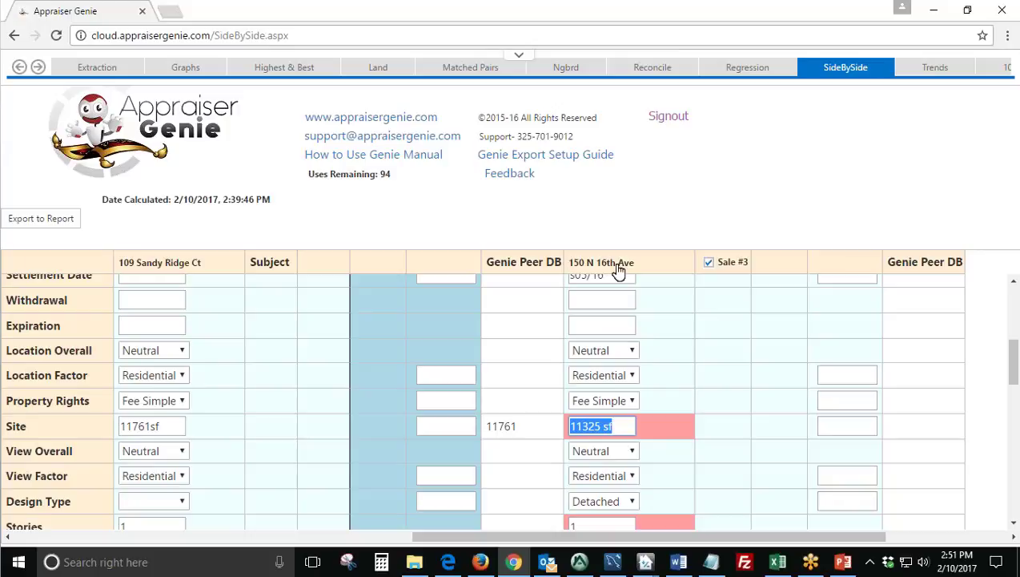
click(619, 426)
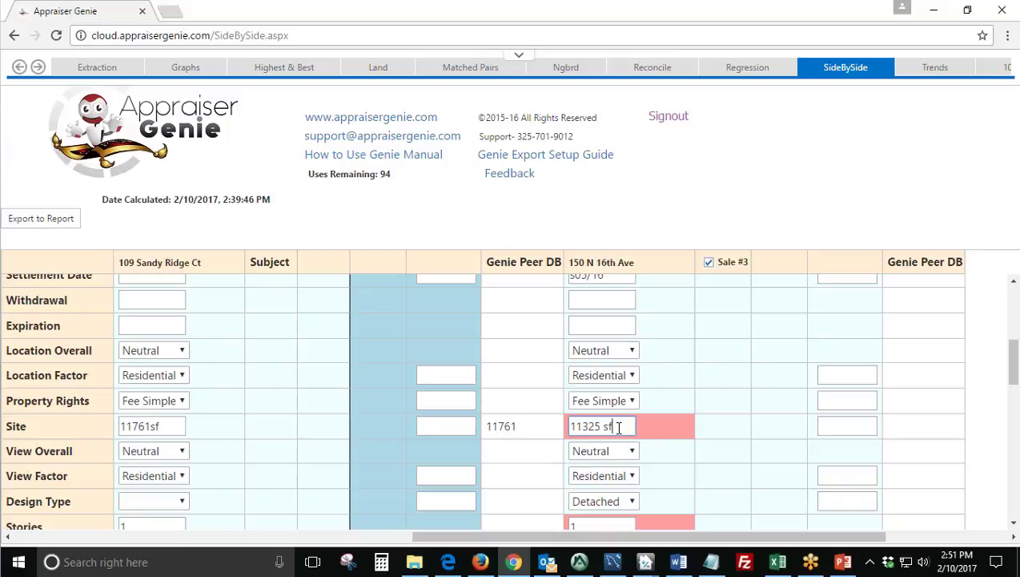
triple_click(598, 426)
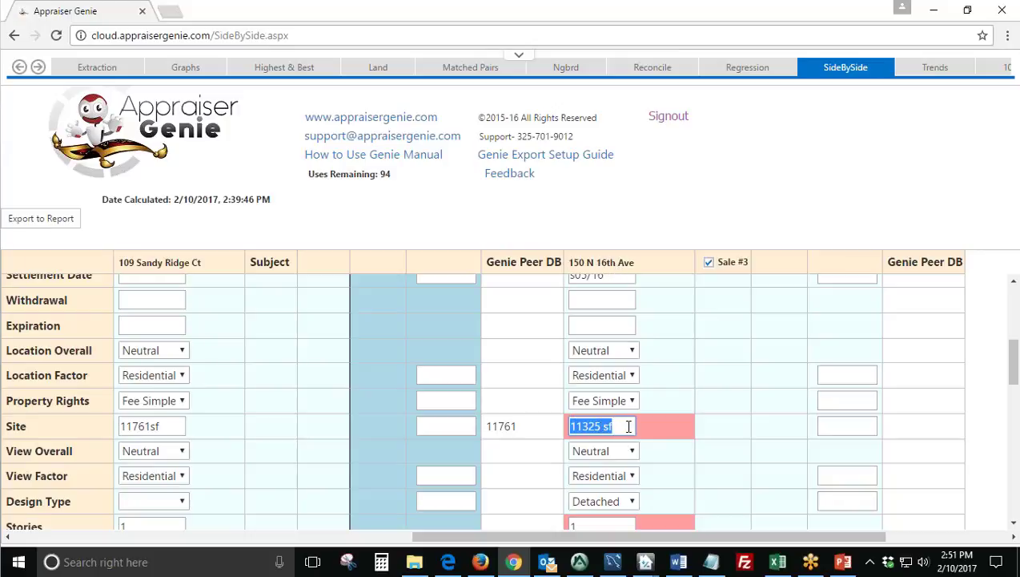
click(623, 426)
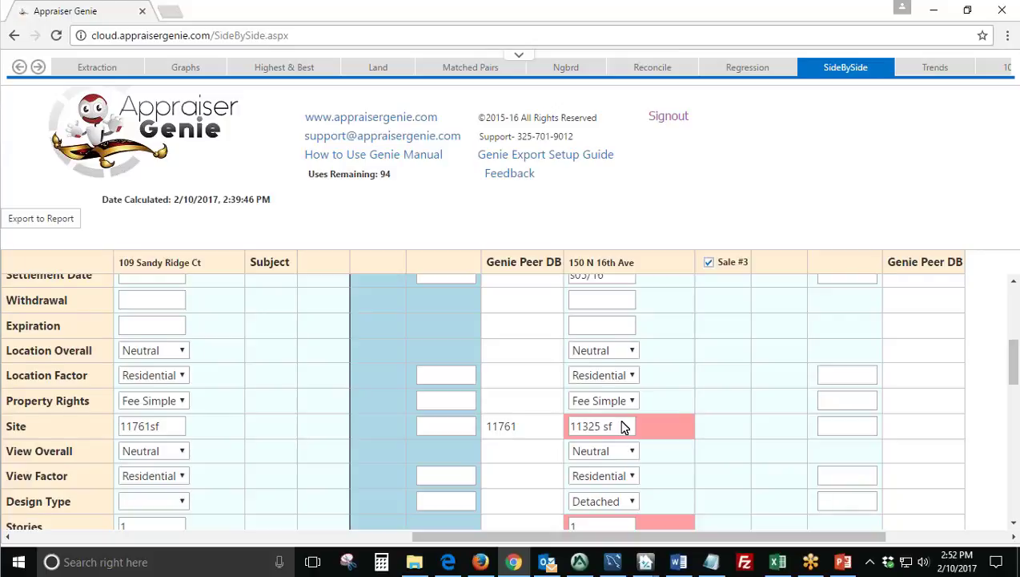
scroll(623, 426, down, 2)
drag(660, 539, 196, 545)
scroll(302, 394, up, 1)
scroll(303, 394, up, 1)
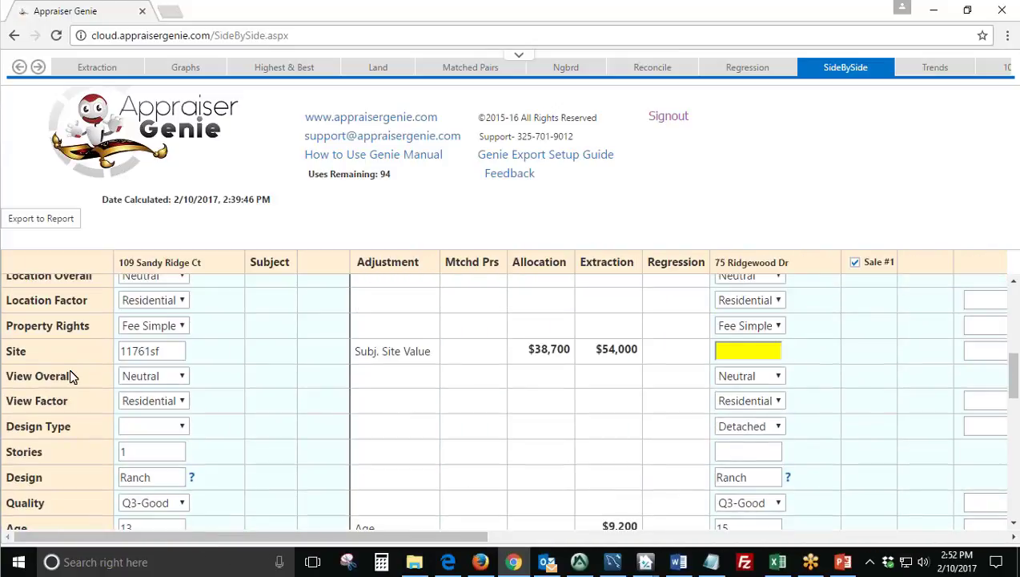
drag(2, 353, 456, 362)
drag(6, 429, 774, 427)
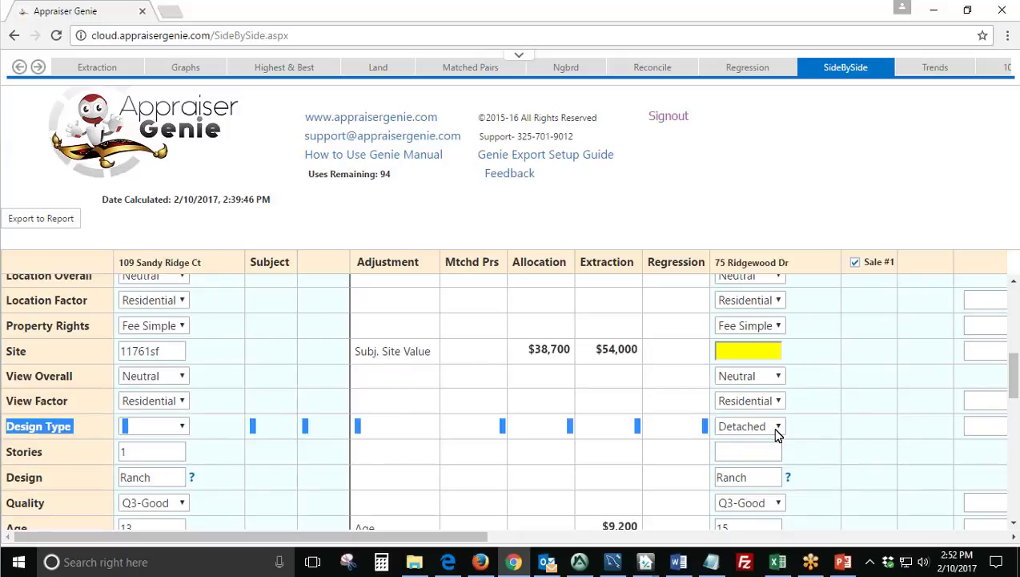
click(110, 468)
scroll(489, 519, up, 5)
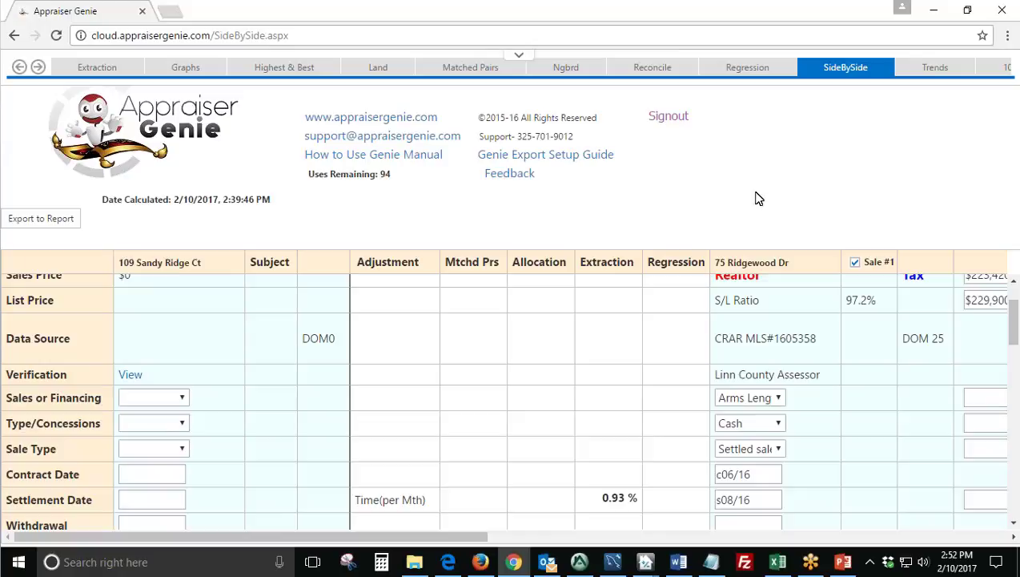
scroll(521, 346, down, 2)
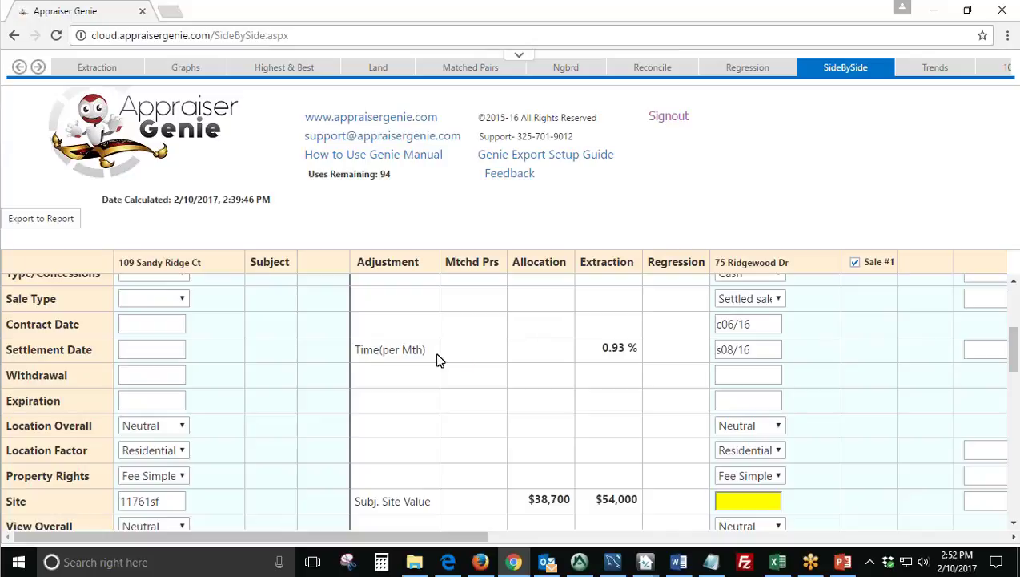
drag(429, 353, 349, 361)
click(360, 355)
scroll(416, 369, down, 2)
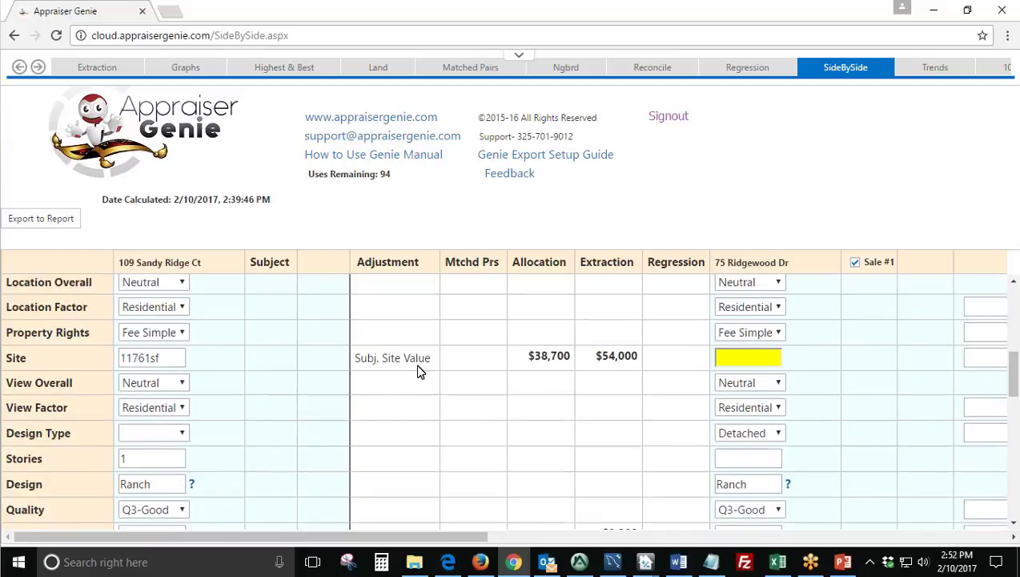
drag(433, 357, 353, 383)
scroll(412, 371, down, 2)
drag(381, 430, 353, 429)
scroll(425, 404, down, 2)
drag(405, 305, 353, 330)
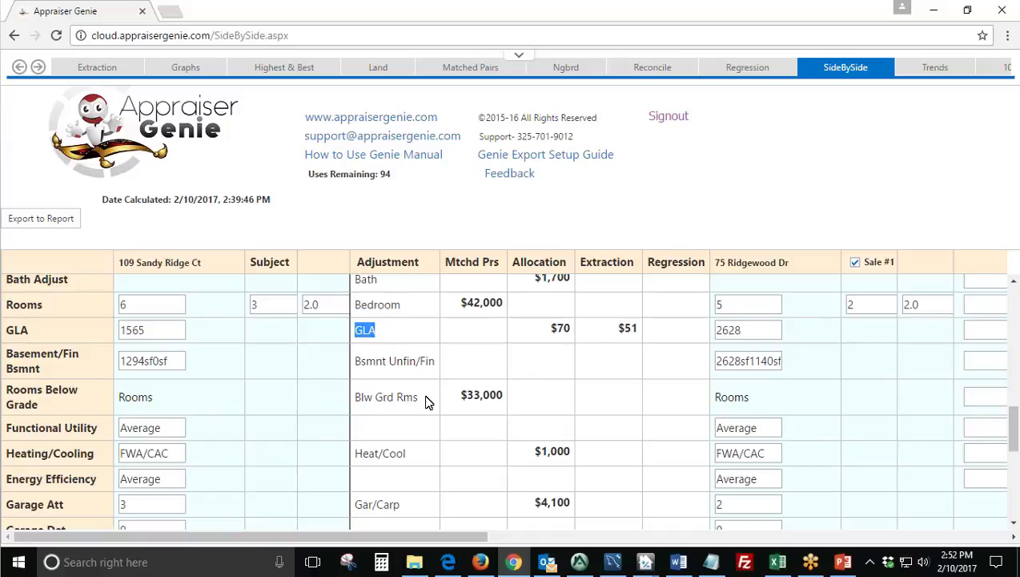
drag(421, 398, 357, 398)
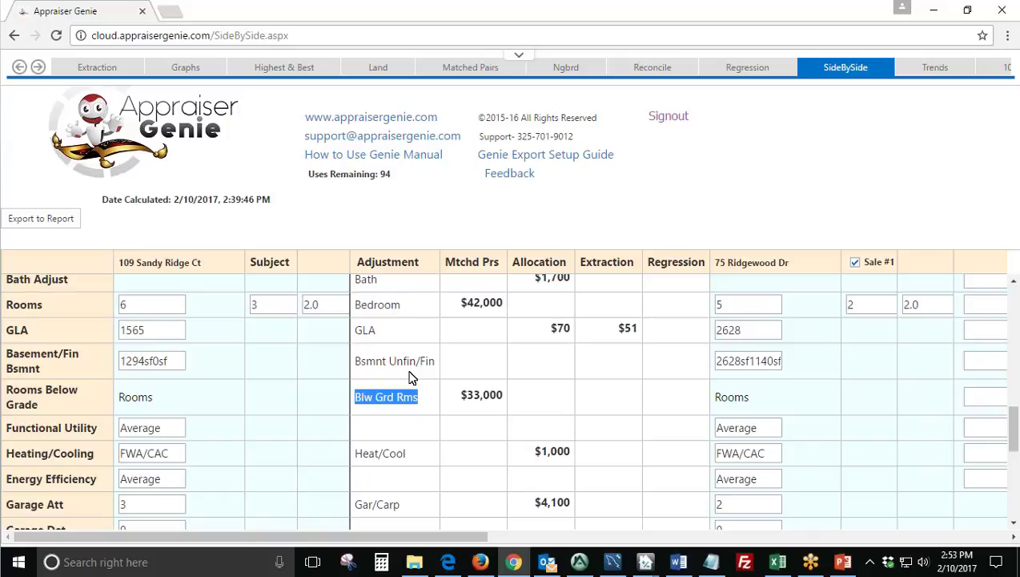
scroll(411, 376, down, 1)
drag(407, 378, 354, 378)
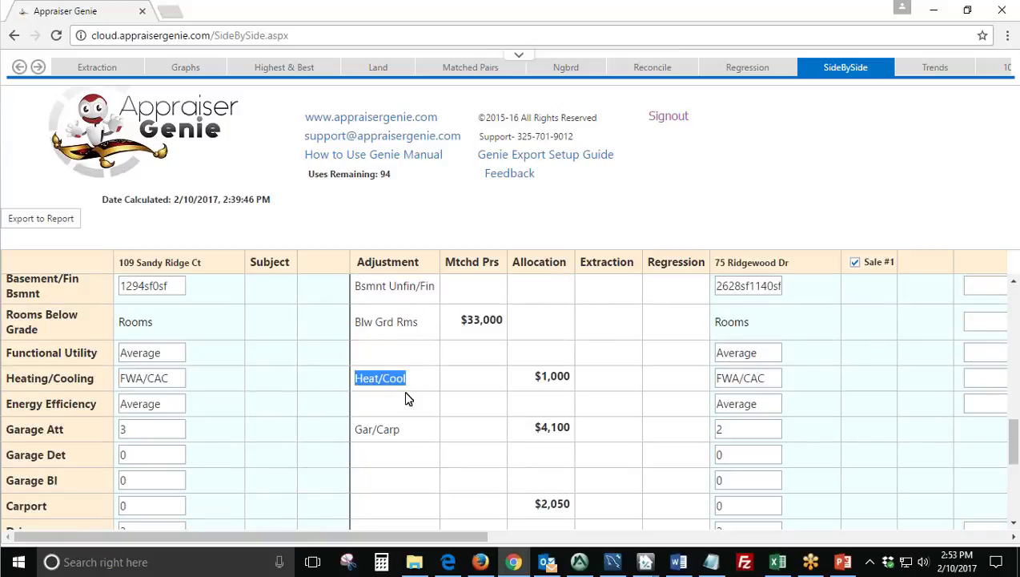
scroll(406, 361, down, 1)
drag(406, 359, 357, 360)
scroll(401, 359, down, 2)
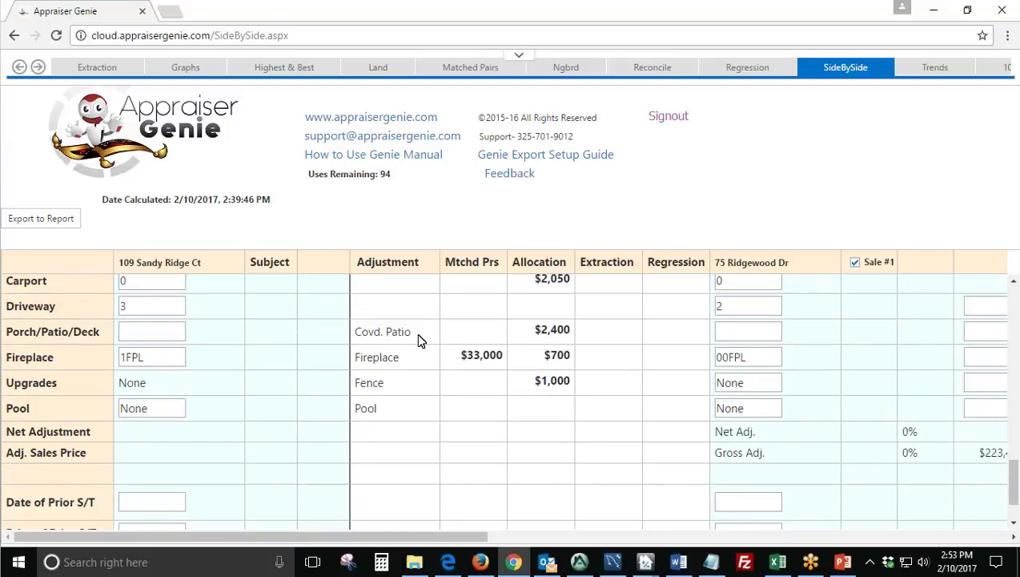
drag(417, 336, 356, 334)
double_click(392, 360)
double_click(384, 382)
double_click(387, 407)
scroll(442, 400, up, 4)
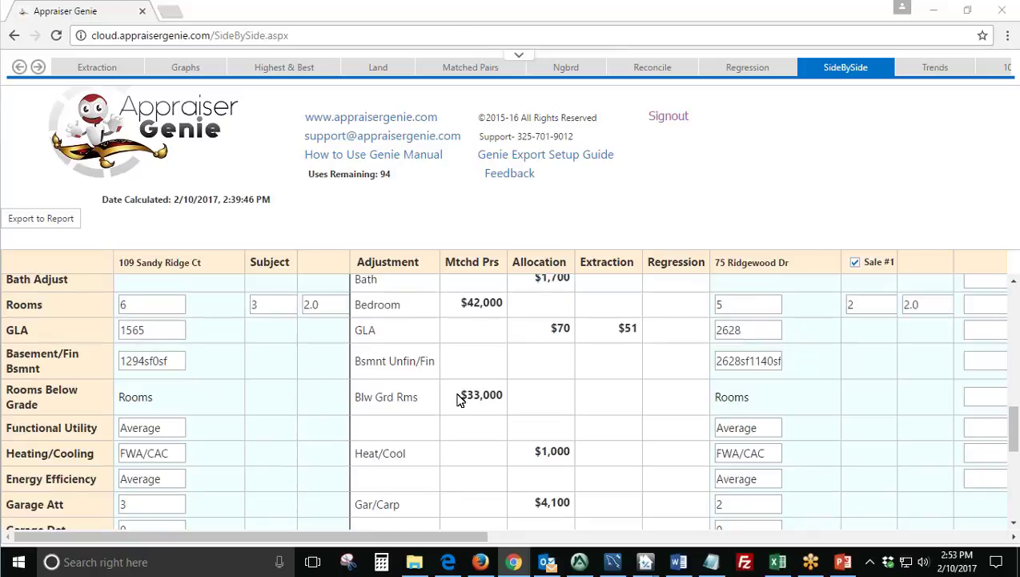
scroll(460, 400, up, 3)
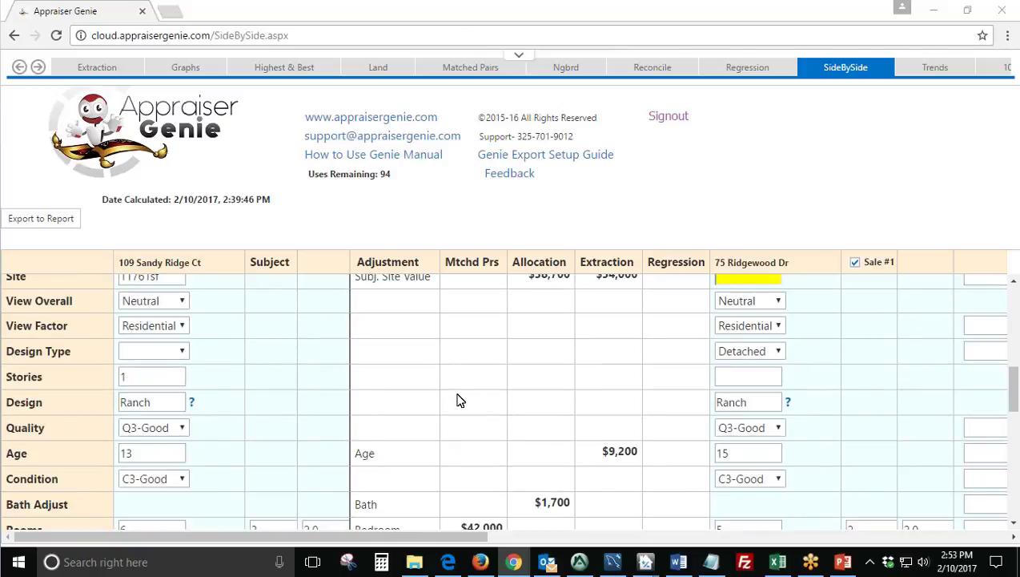
scroll(459, 401, up, 5)
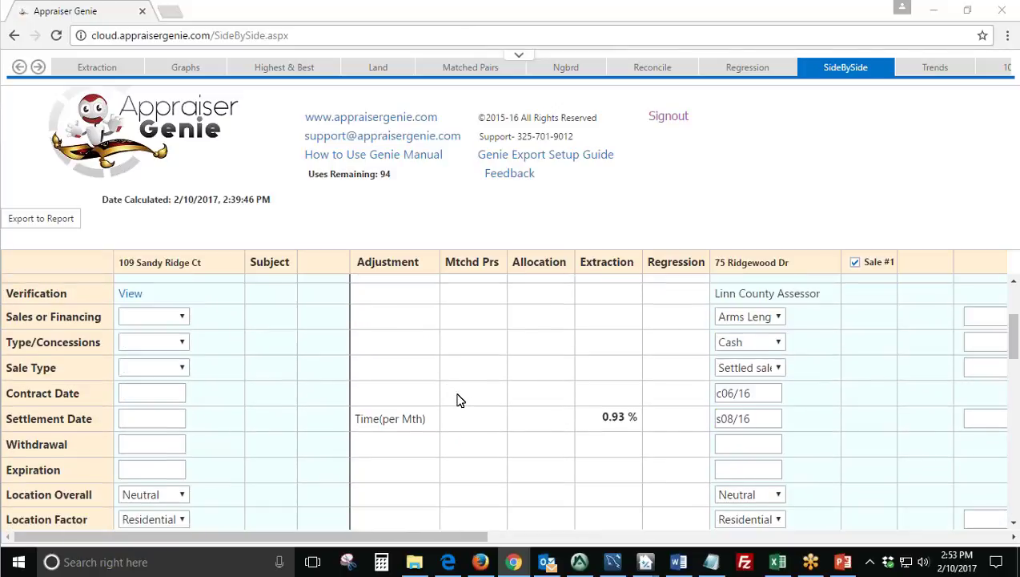
scroll(449, 397, down, 5)
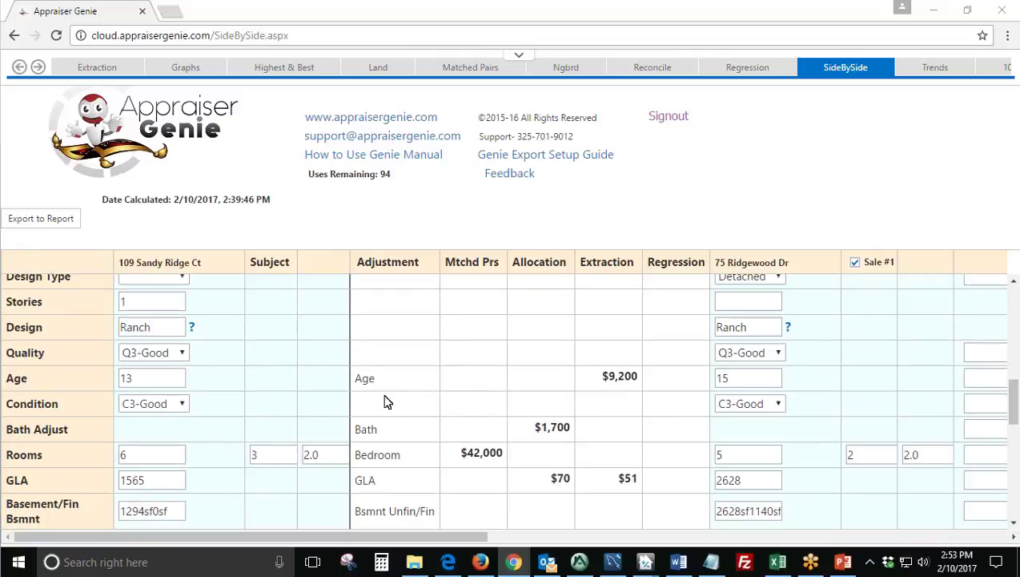
drag(375, 382, 356, 385)
click(595, 376)
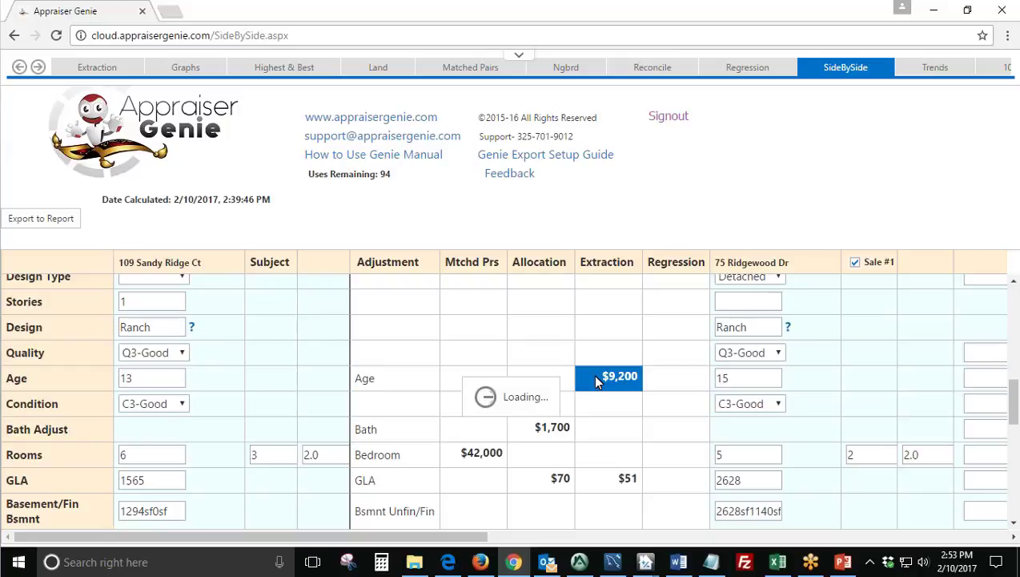
click(728, 378)
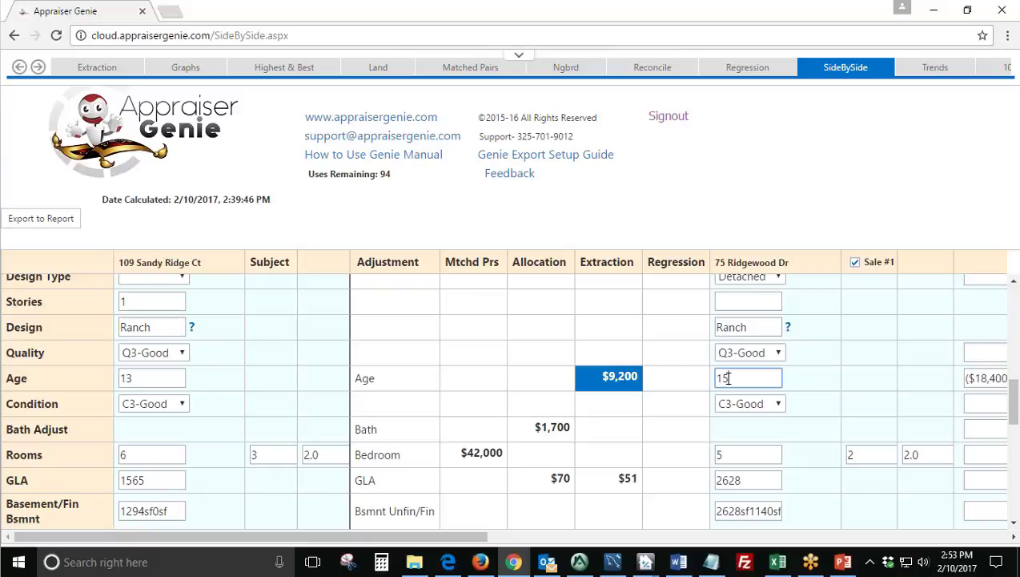
drag(719, 377, 754, 372)
drag(452, 538, 494, 543)
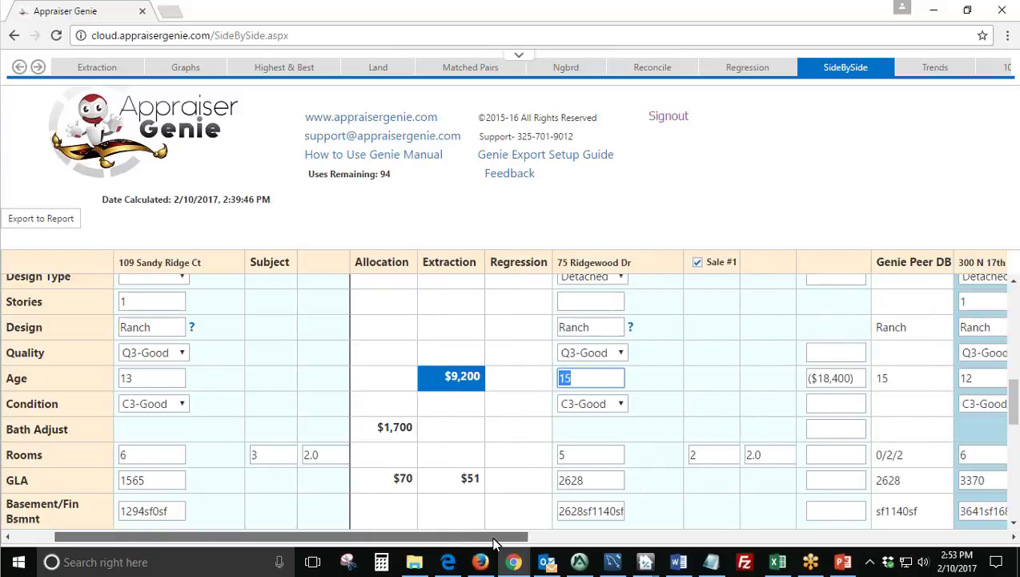
drag(860, 378, 801, 378)
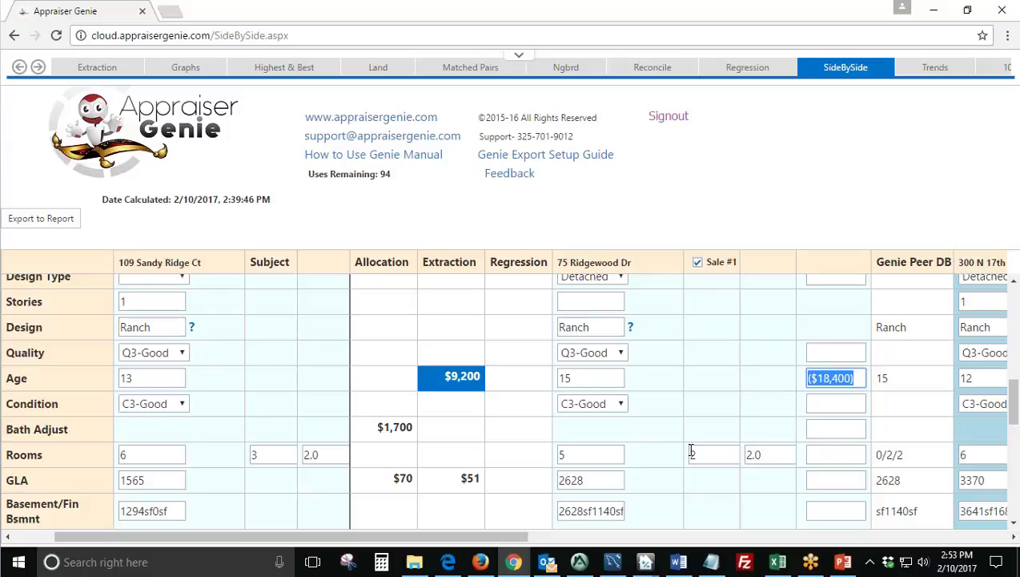
drag(503, 543, 663, 543)
click(646, 379)
click(919, 380)
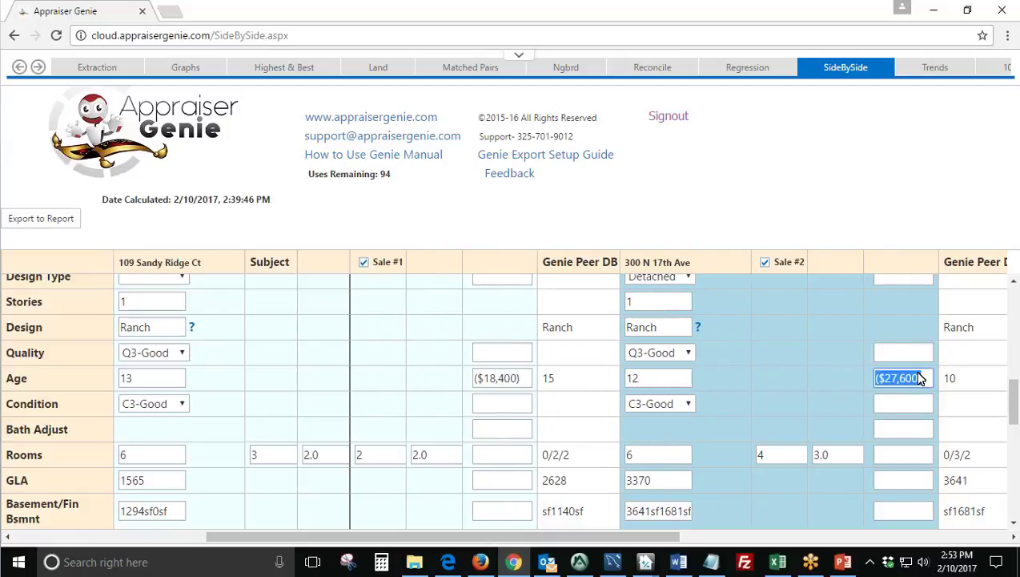
drag(649, 540, 366, 555)
click(761, 378)
click(873, 378)
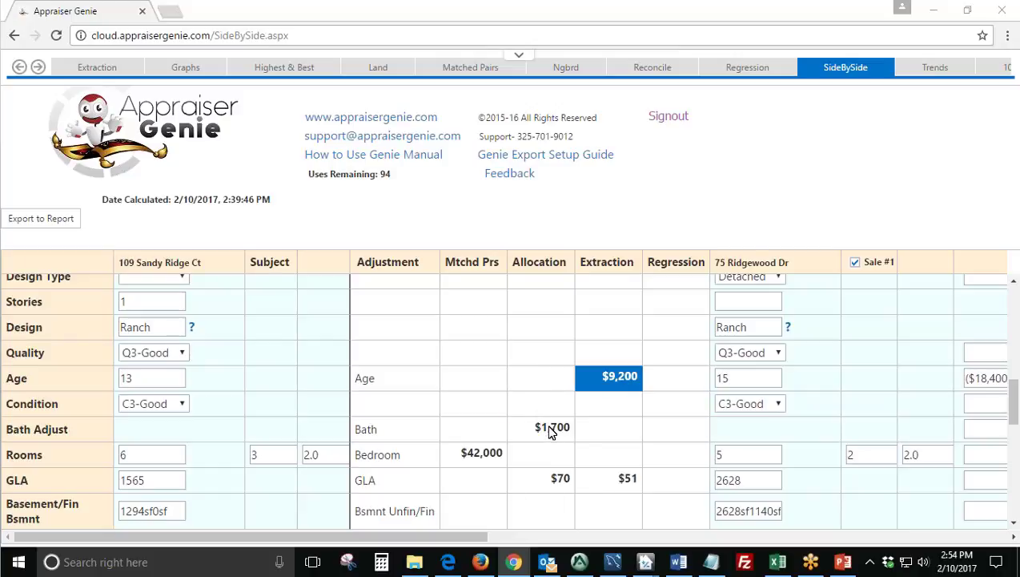
double_click(359, 430)
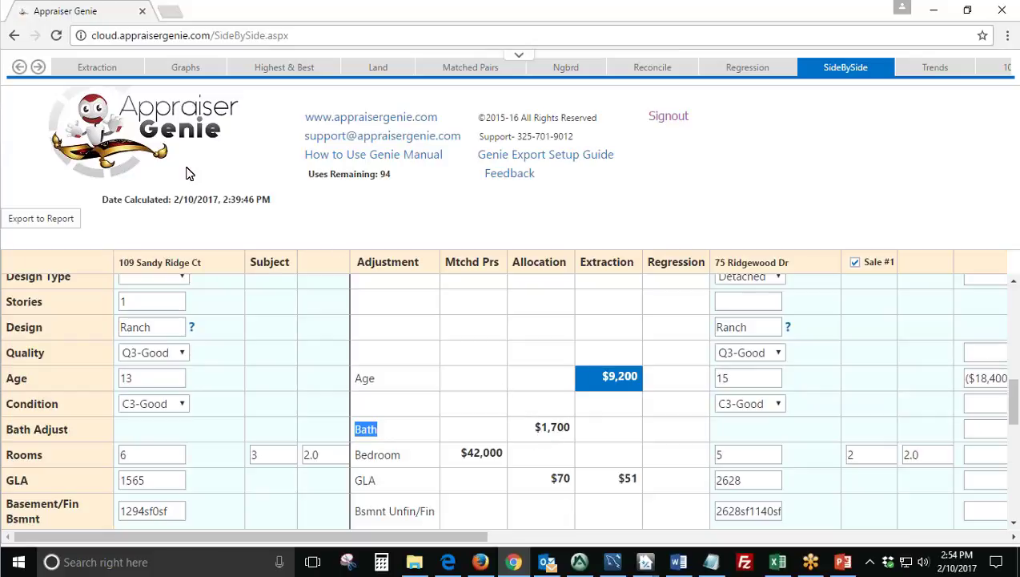
click(19, 68)
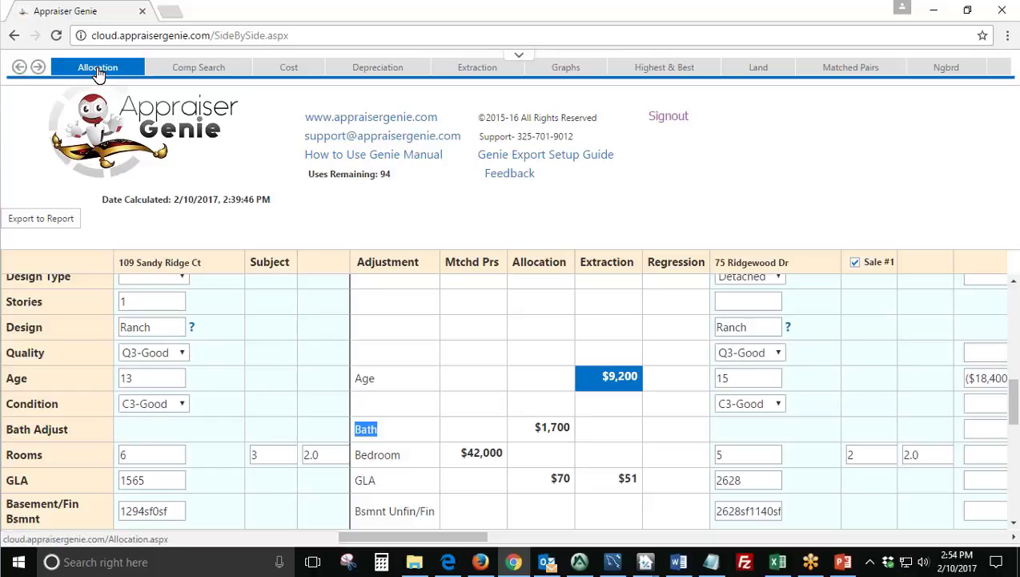
Open the Allocation page and review Site 15%, GLA 62% and Total Cost 100% allocations.
click(97, 70)
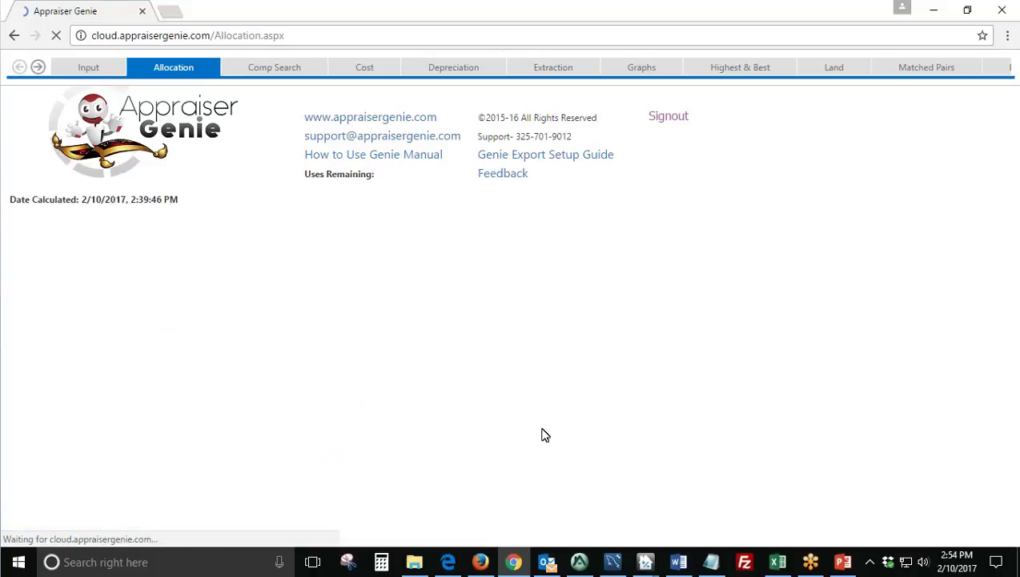
scroll(565, 396, down, 2)
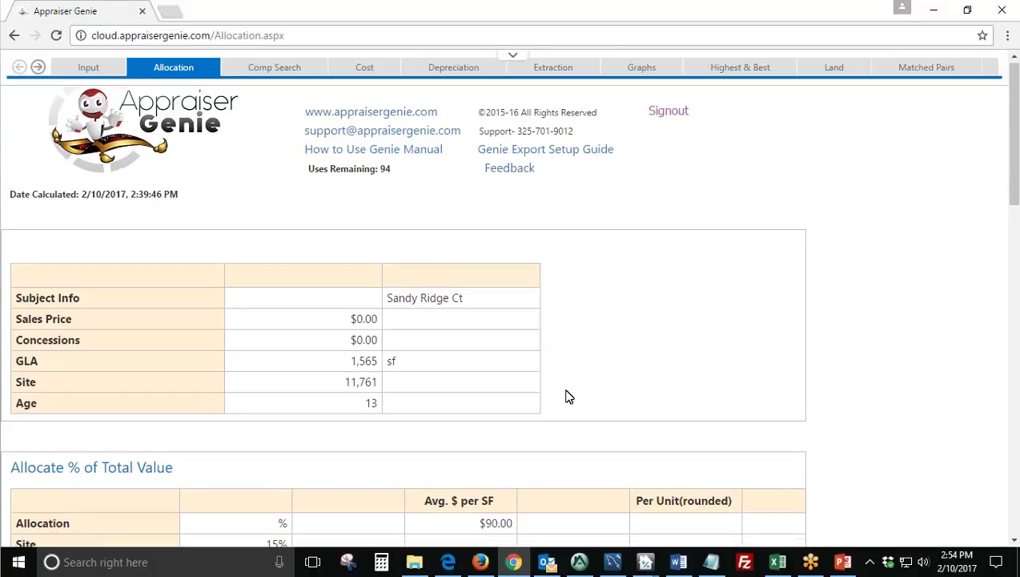
scroll(564, 395, down, 2)
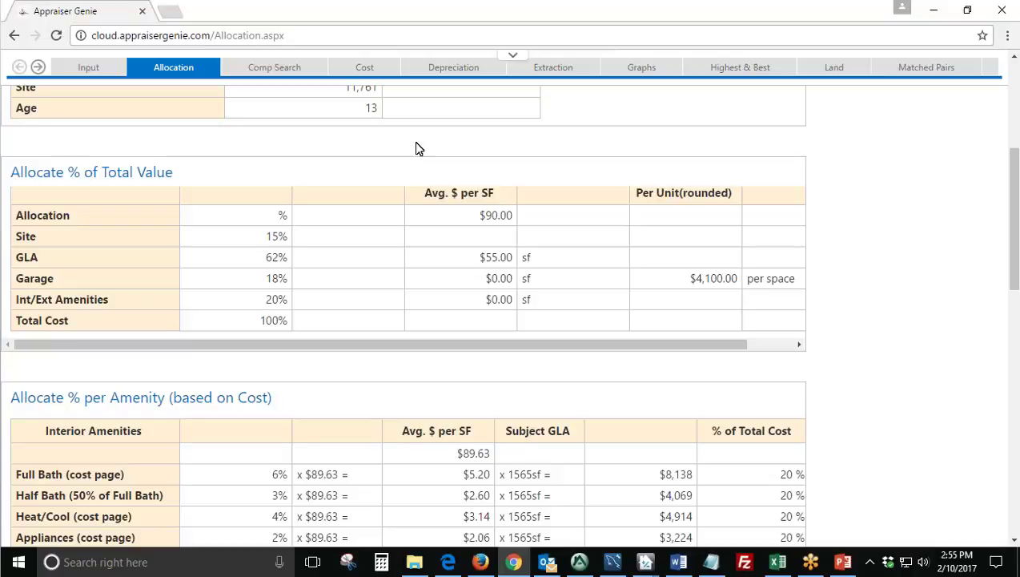
drag(260, 238, 287, 240)
double_click(276, 257)
click(280, 265)
drag(265, 320, 289, 321)
drag(266, 259, 293, 268)
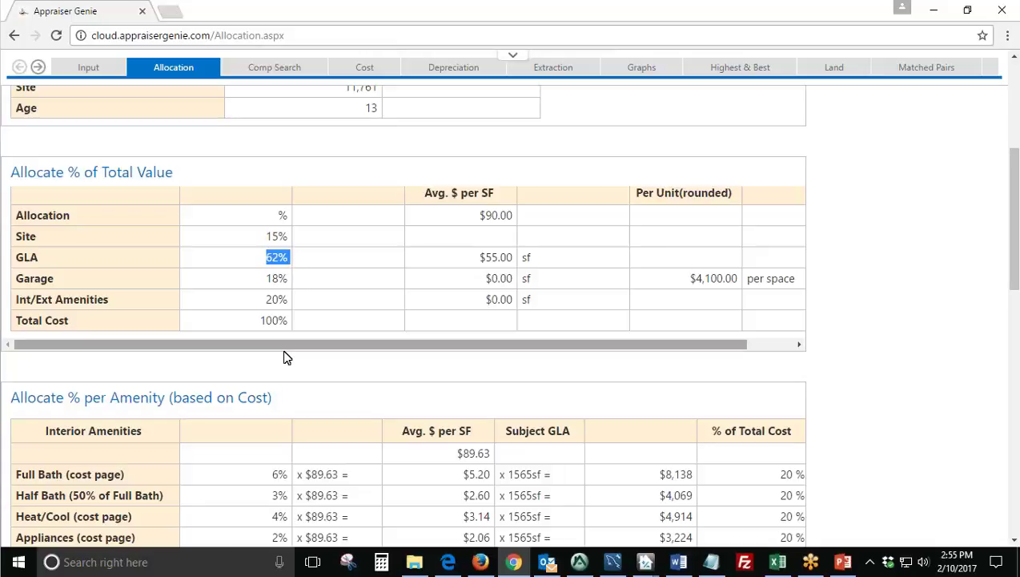
Review the interior amenity rows: Half Bath, Heat/Cool, Appliances, Flooring, Fireplace and Granite (est.).
scroll(284, 354, down, 2)
scroll(180, 372, down, 2)
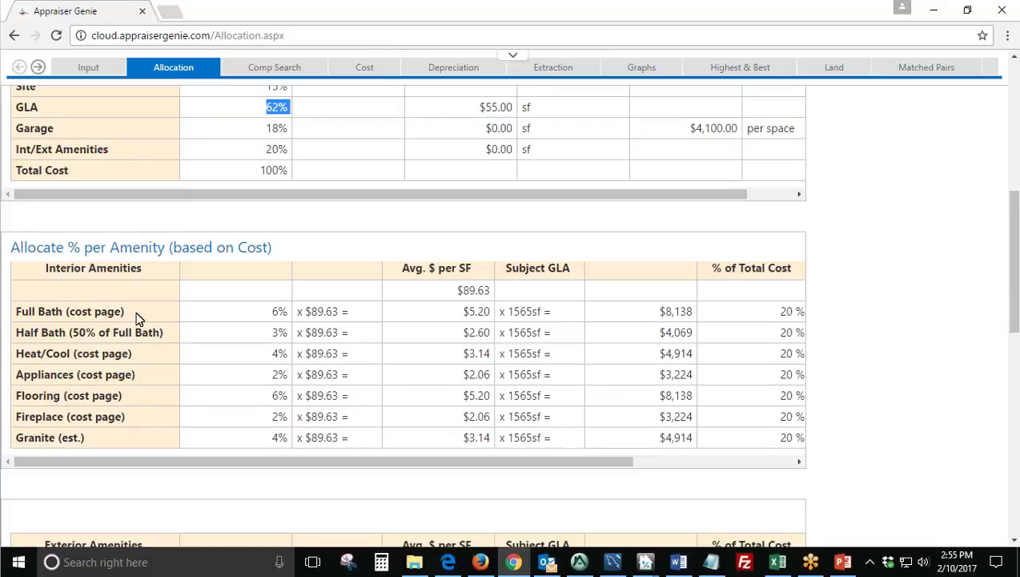
drag(134, 315, 22, 313)
drag(167, 332, 16, 331)
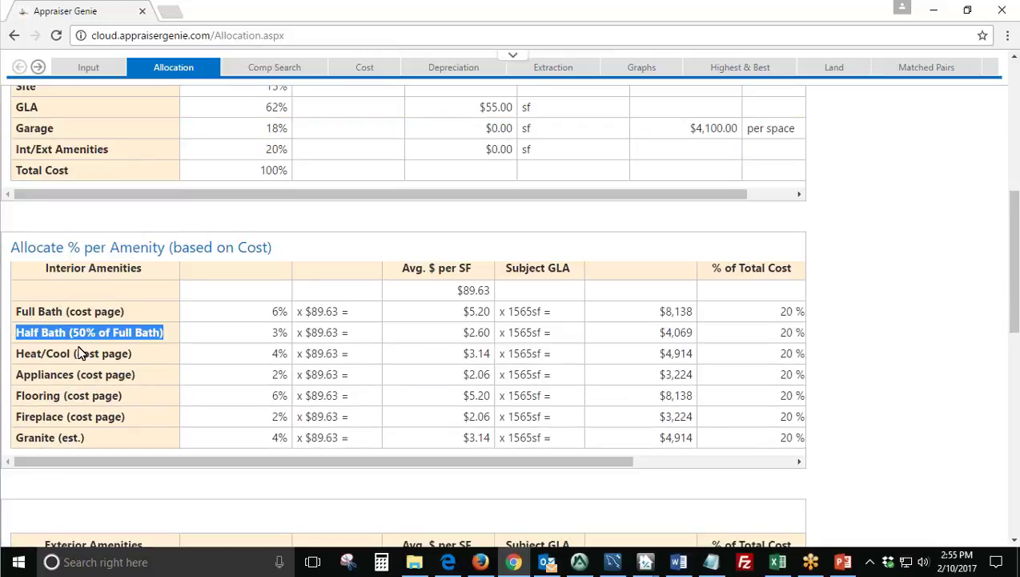
drag(136, 354, 31, 353)
drag(136, 375, 24, 374)
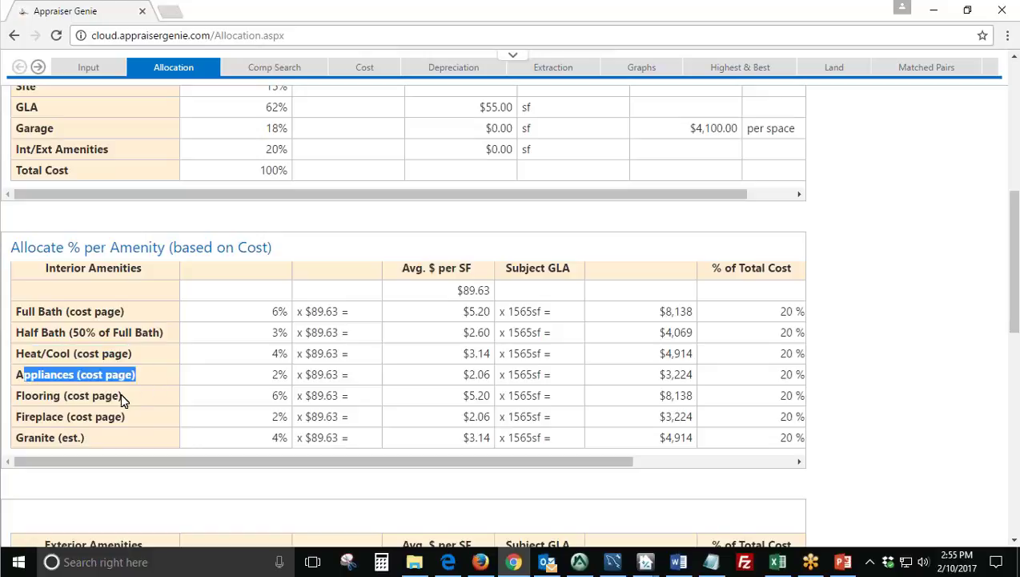
drag(127, 396, 25, 395)
drag(129, 417, 38, 416)
drag(86, 440, 24, 438)
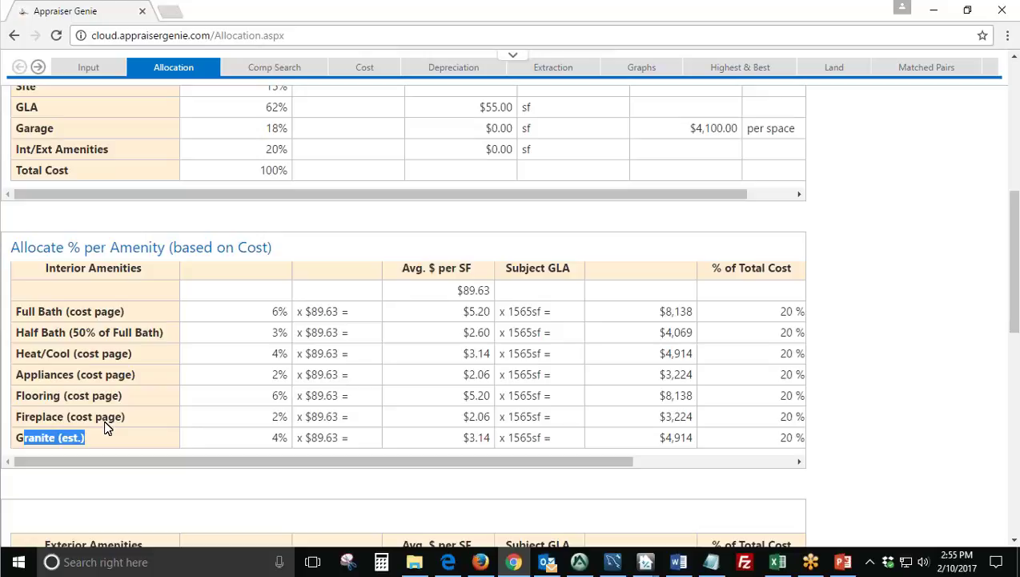
scroll(162, 427, down, 2)
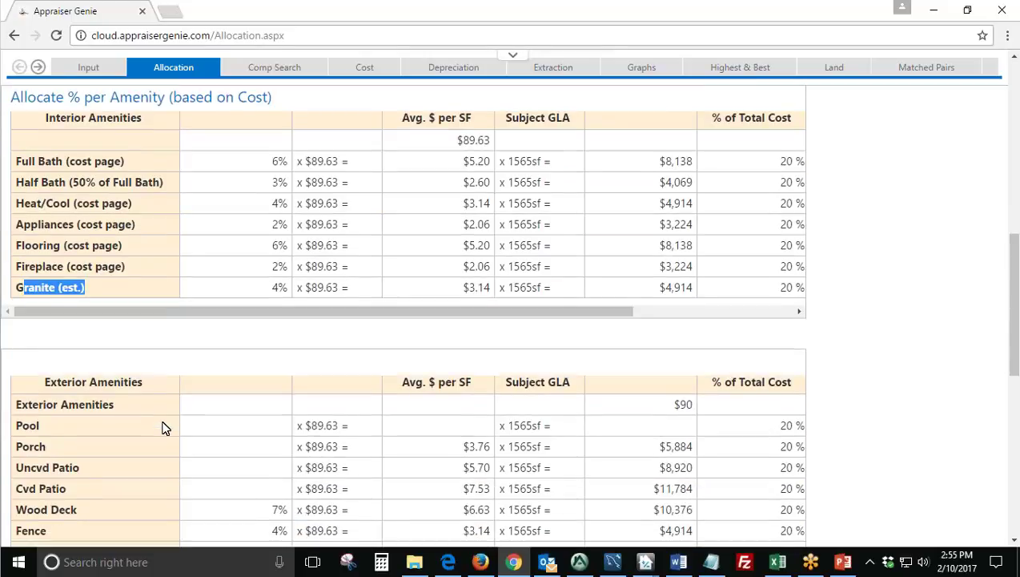
scroll(264, 410, down, 7)
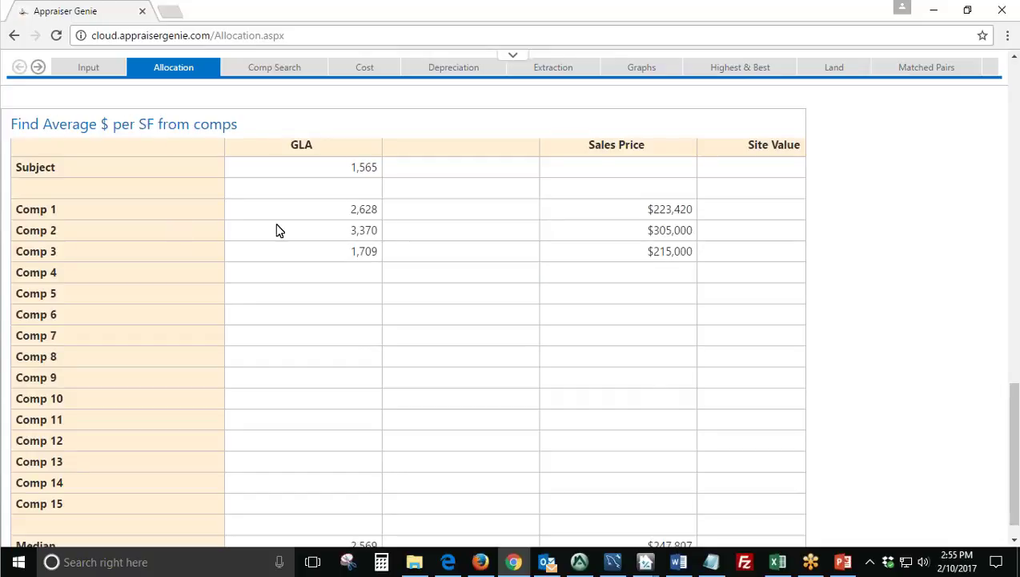
scroll(392, 223, down, 1)
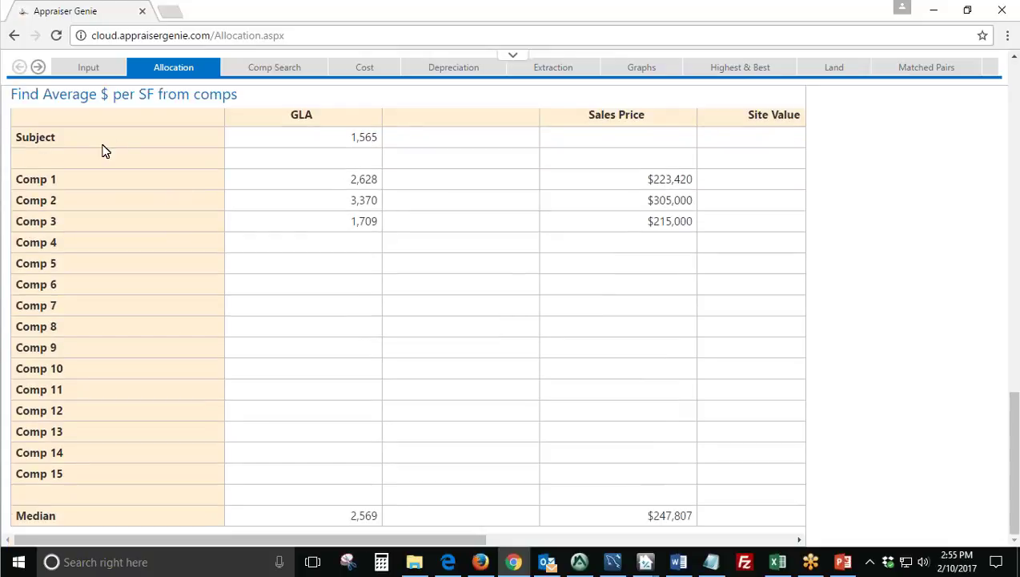
drag(61, 140, 16, 140)
drag(60, 182, 16, 200)
drag(66, 226, 298, 180)
click(310, 173)
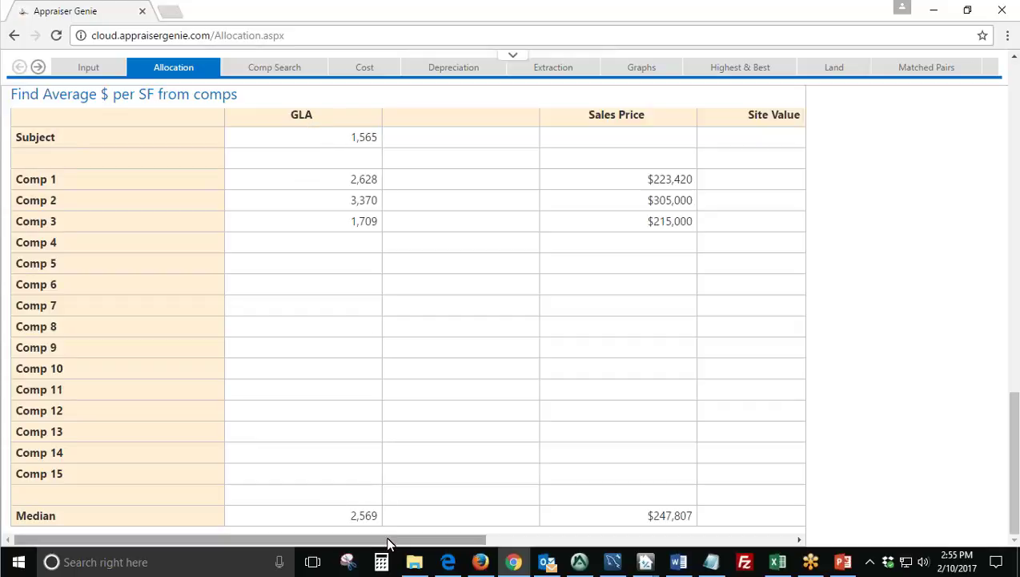
drag(389, 543, 713, 551)
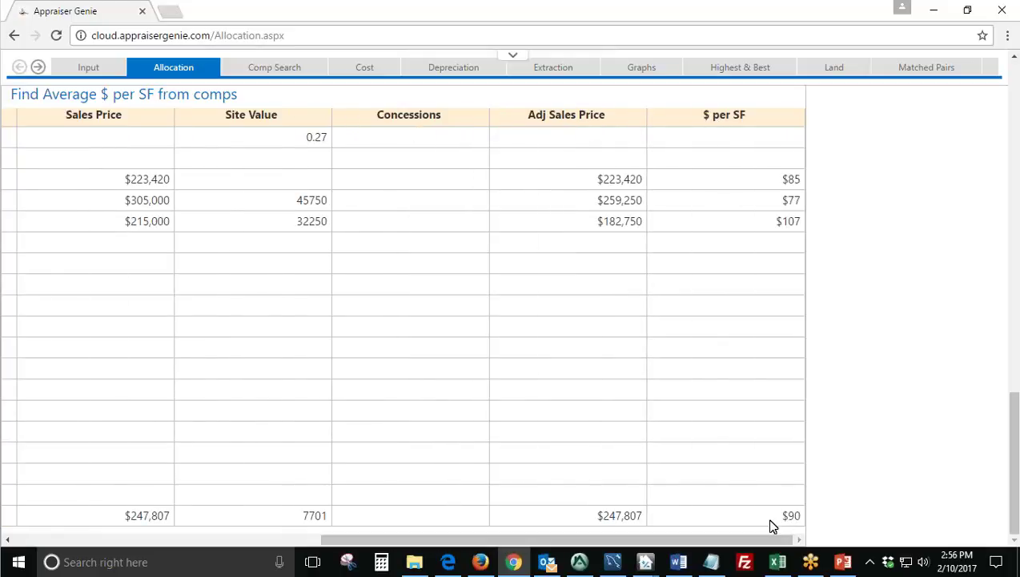
double_click(793, 522)
click(853, 473)
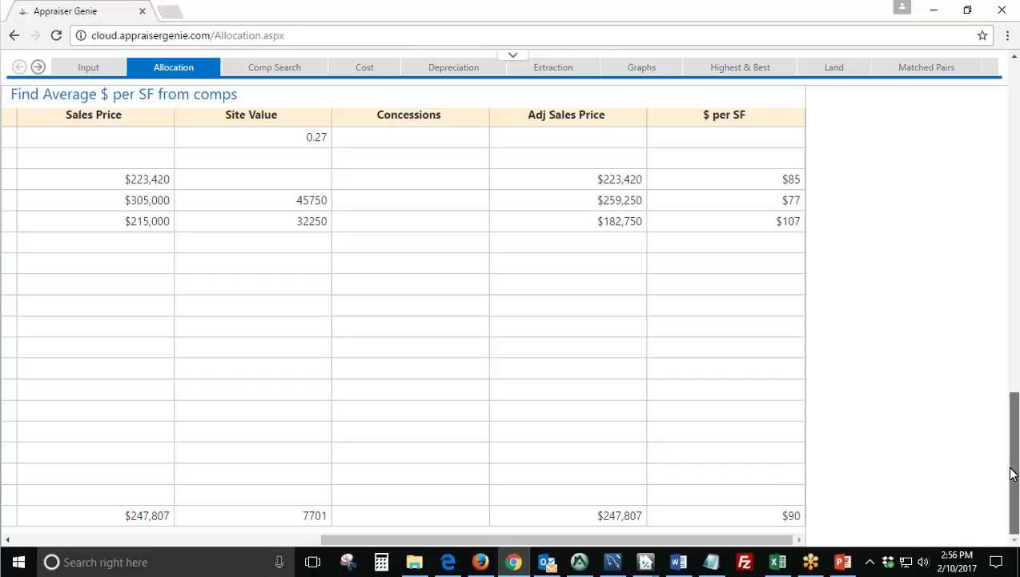
key(ctrl+a)
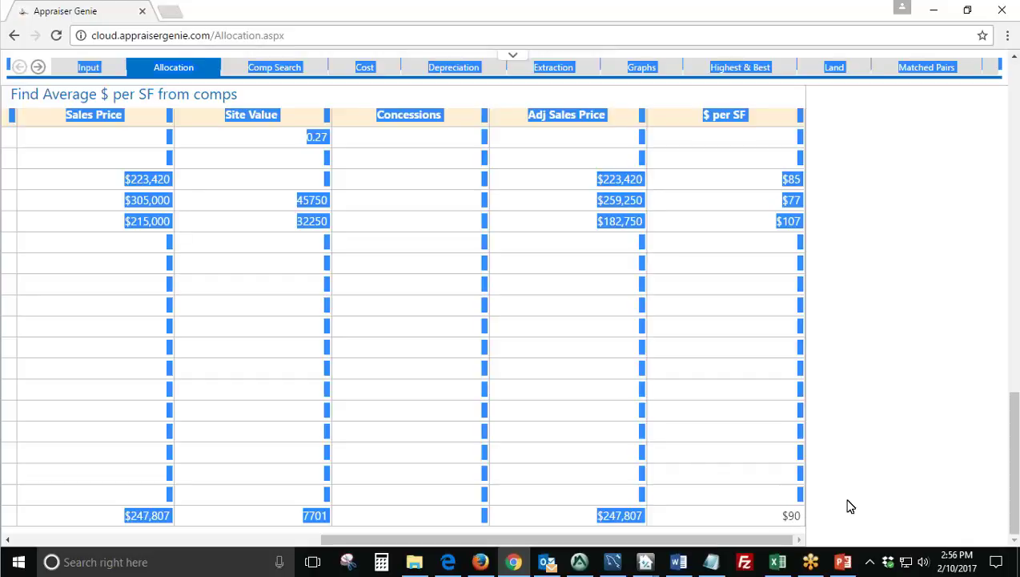
click(850, 506)
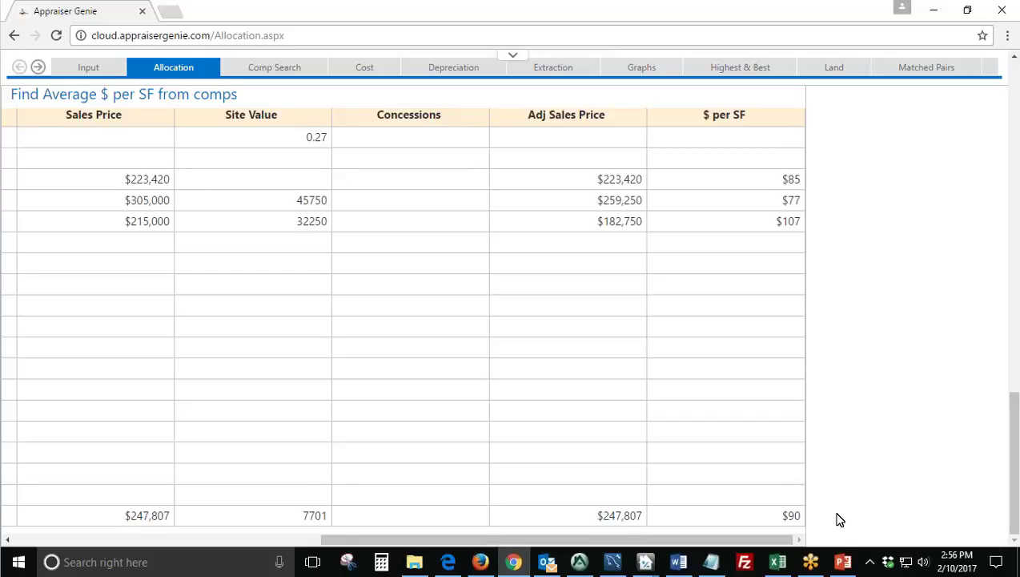
scroll(839, 520, up, 10)
scroll(840, 519, up, 4)
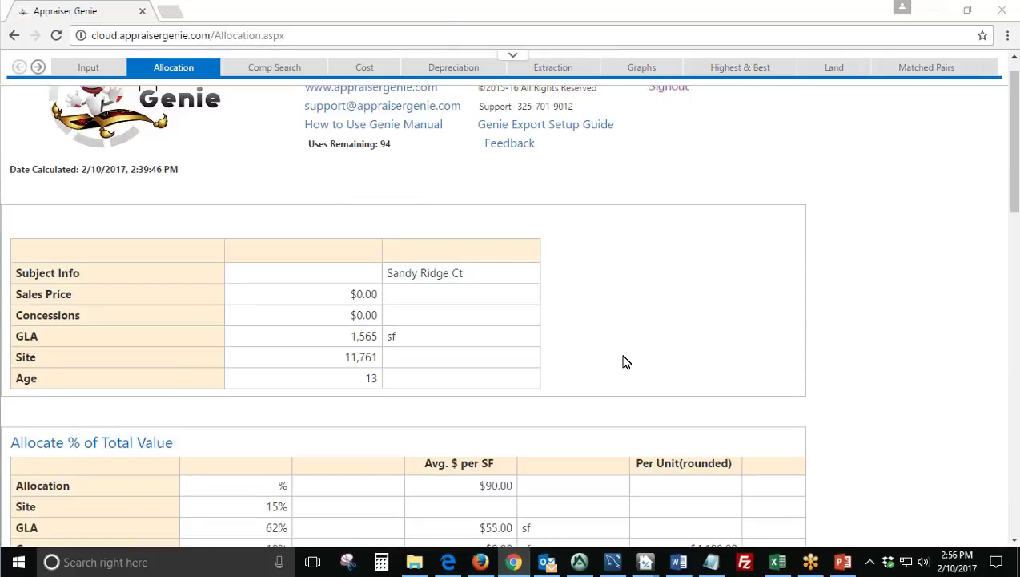
Highlight the Allocation figures: Total Cost 100%, GLA 62%, and the $90.00 average $ per SF.
scroll(624, 359, down, 3)
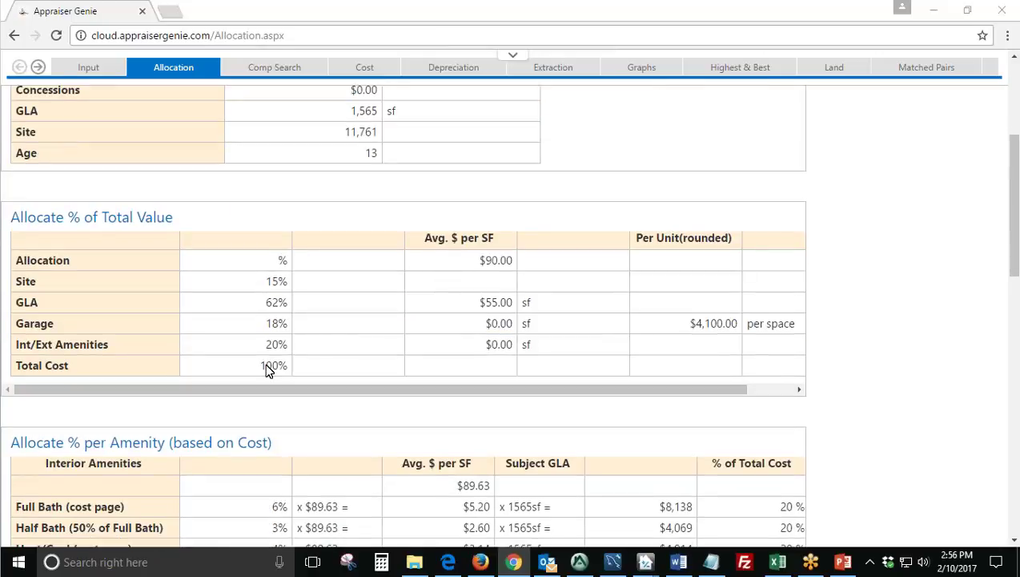
drag(261, 367, 288, 370)
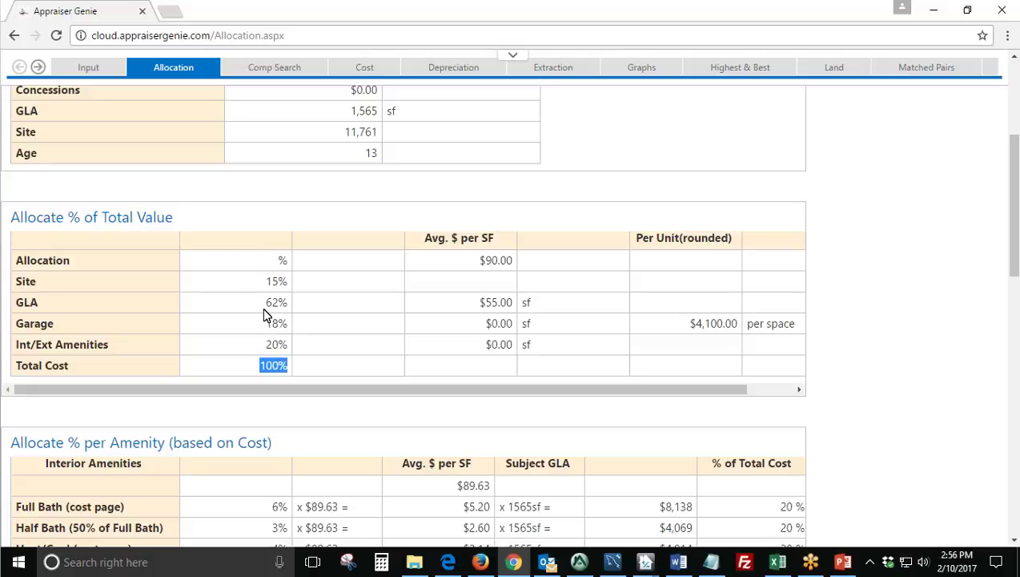
drag(265, 305, 284, 310)
click(481, 266)
drag(481, 266, 507, 268)
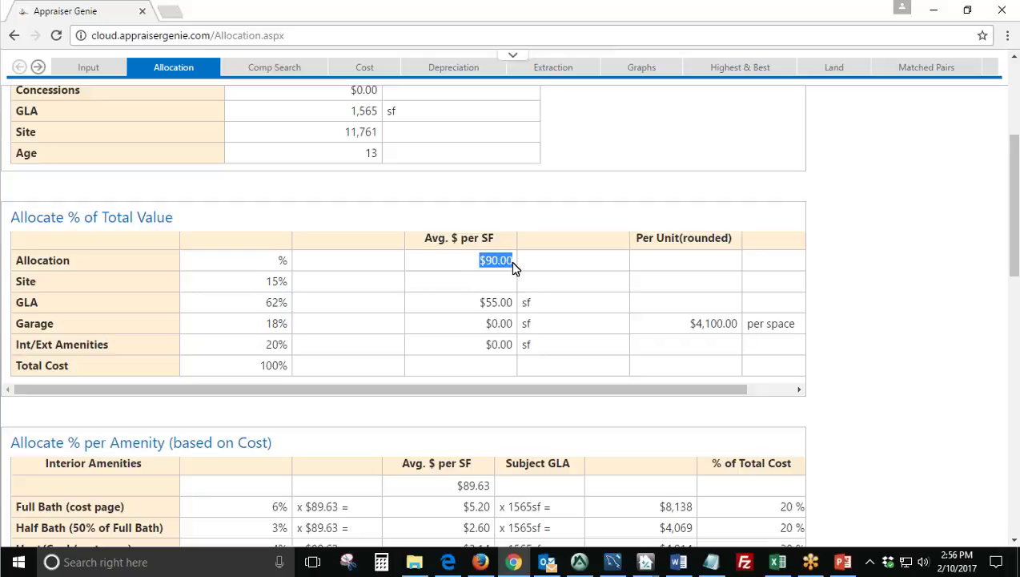
click(480, 307)
Advance the page tab strip to the later report pages and switch to the Extraction page.
middle_click(440, 434)
scroll(440, 436, down, 3)
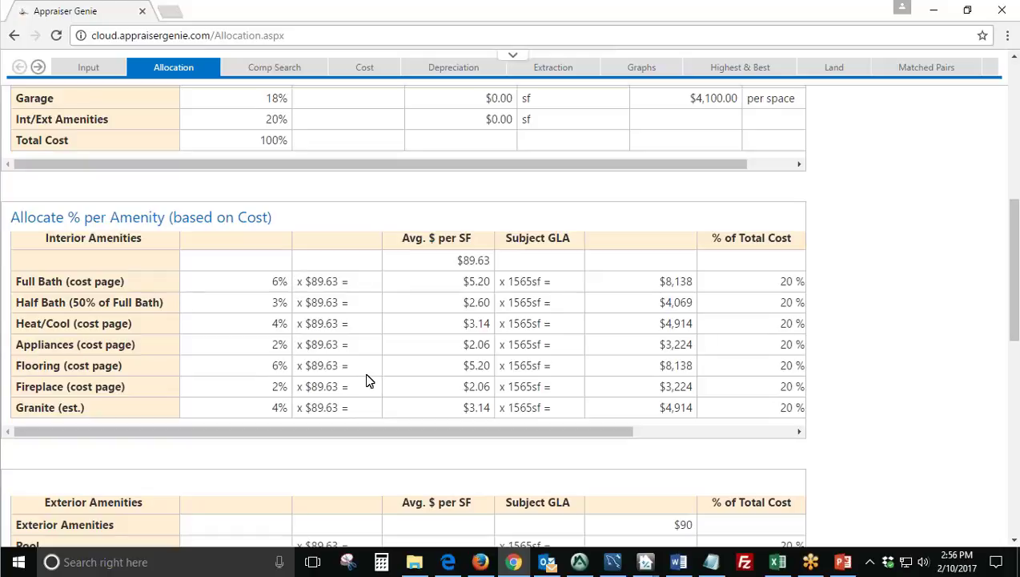
scroll(368, 380, up, 3)
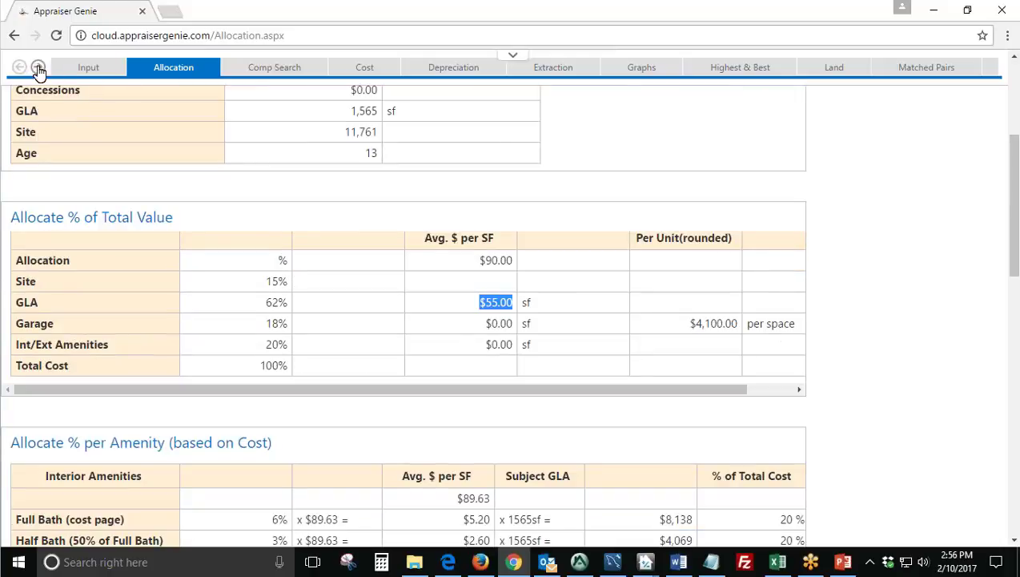
click(38, 70)
click(38, 70)
click(37, 70)
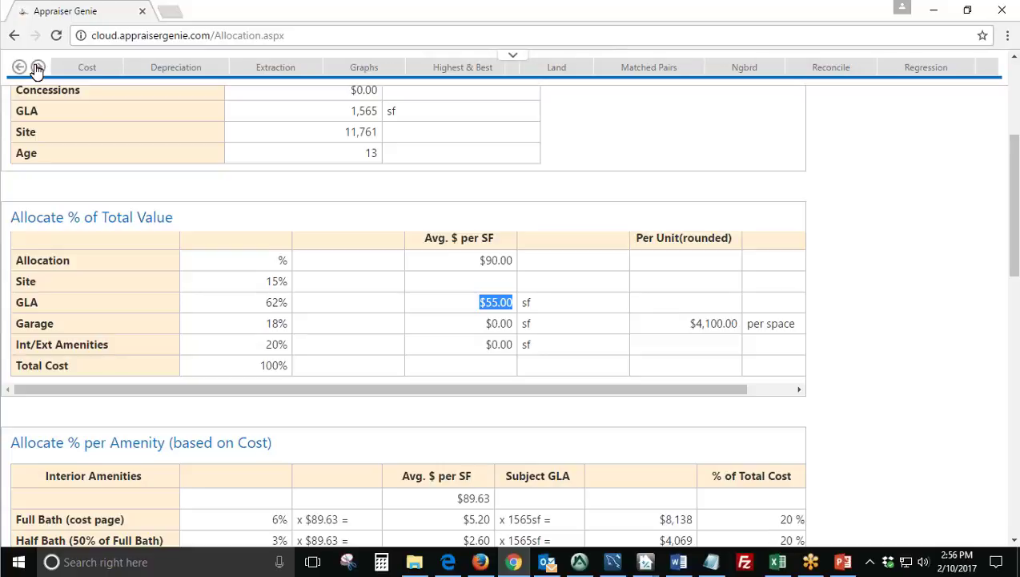
click(276, 67)
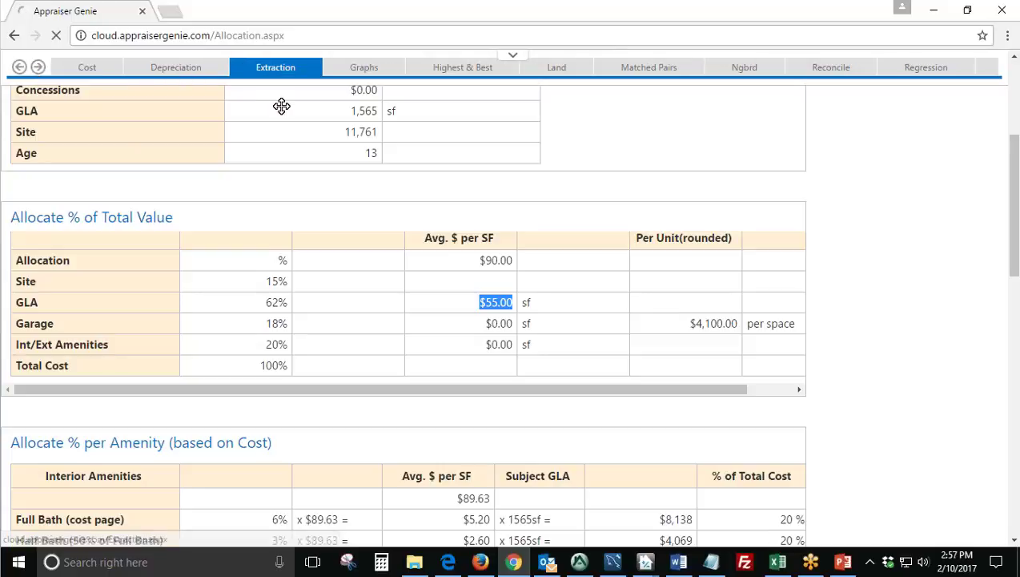
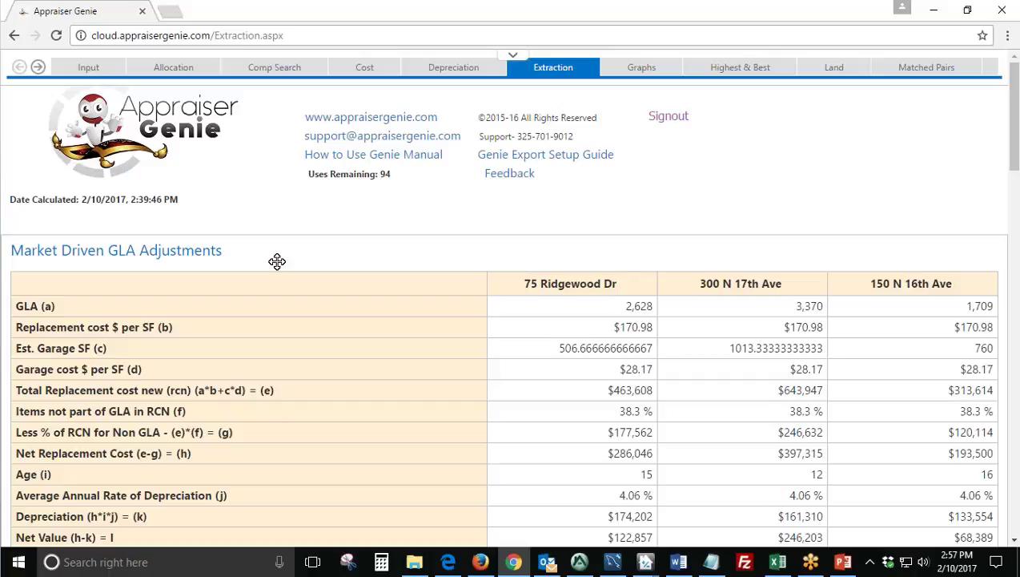
Highlight the total replacement cost formula and the GLA, cost per SF and garage labels.
scroll(273, 260, down, 1)
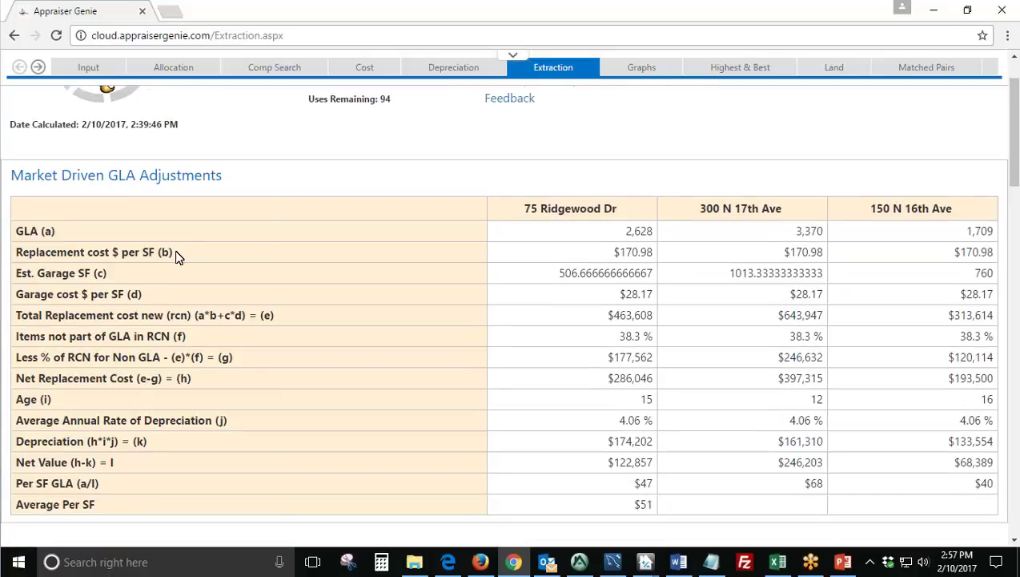
drag(282, 316, 194, 316)
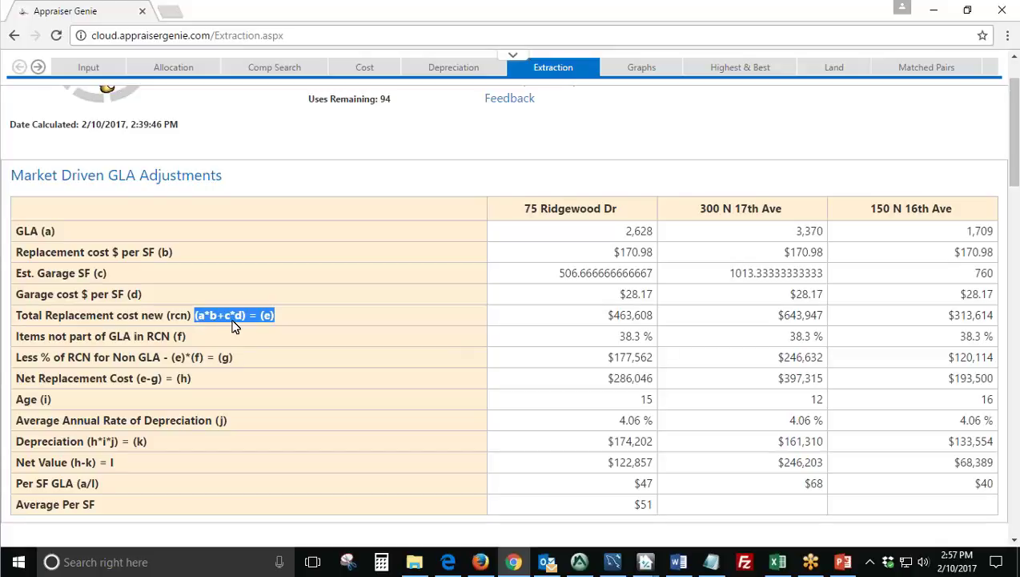
drag(56, 231, 14, 232)
drag(190, 257, 24, 254)
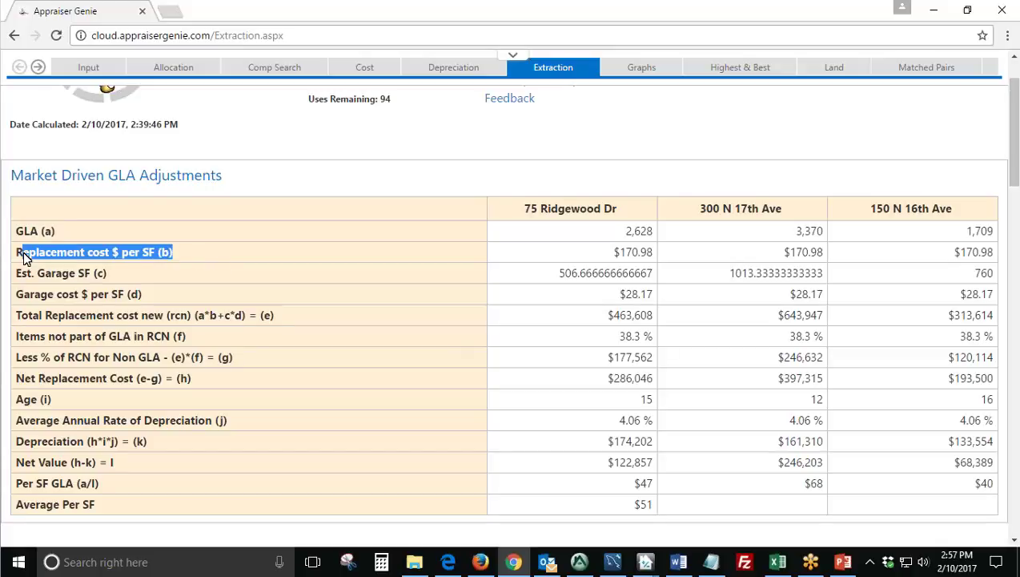
drag(119, 273, 62, 274)
drag(152, 296, 109, 295)
click(307, 323)
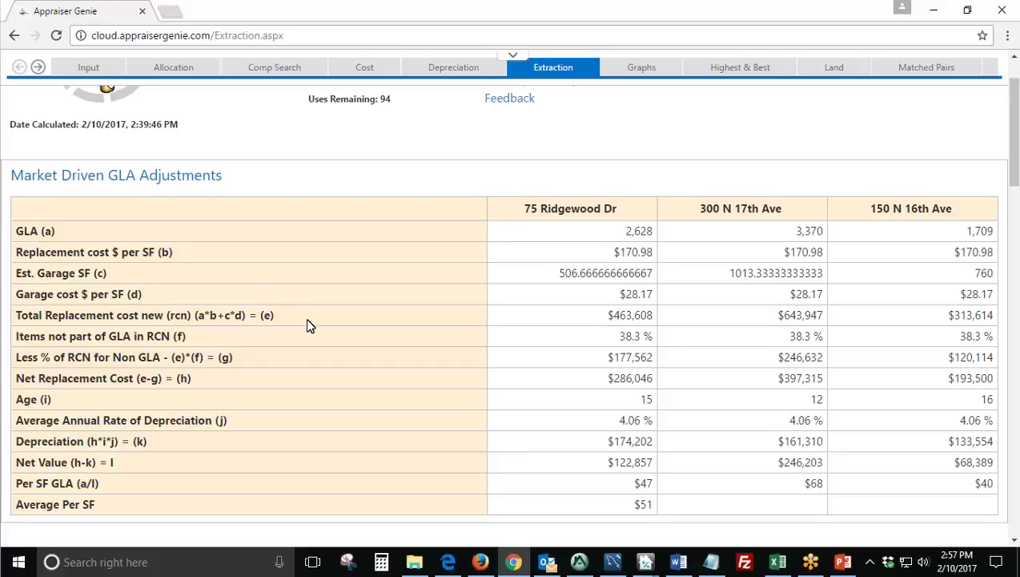
Scroll through the Extraction page, then bring up the SideBySide comparison grid.
scroll(309, 324, down, 4)
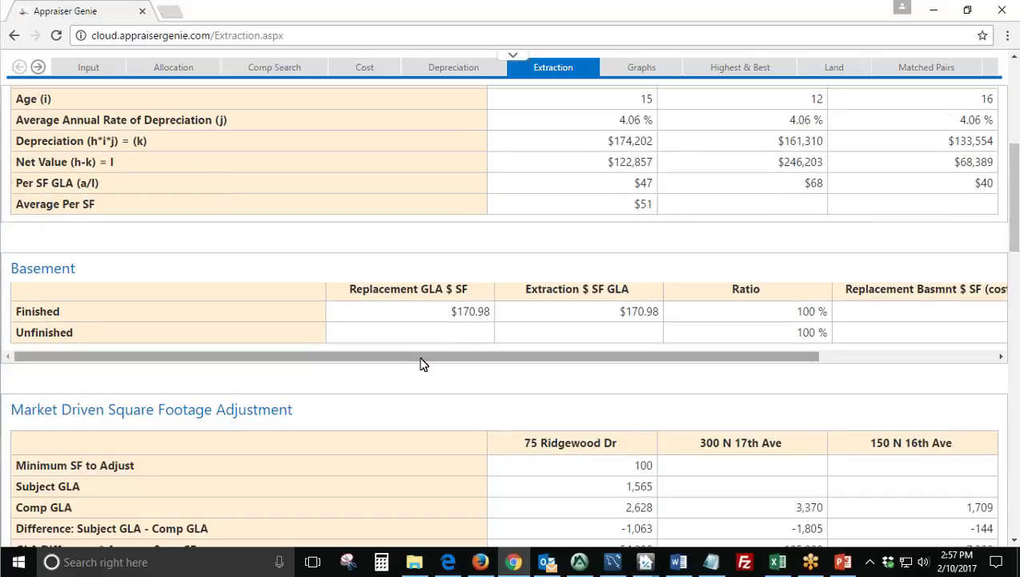
scroll(423, 363, down, 2)
scroll(428, 357, down, 6)
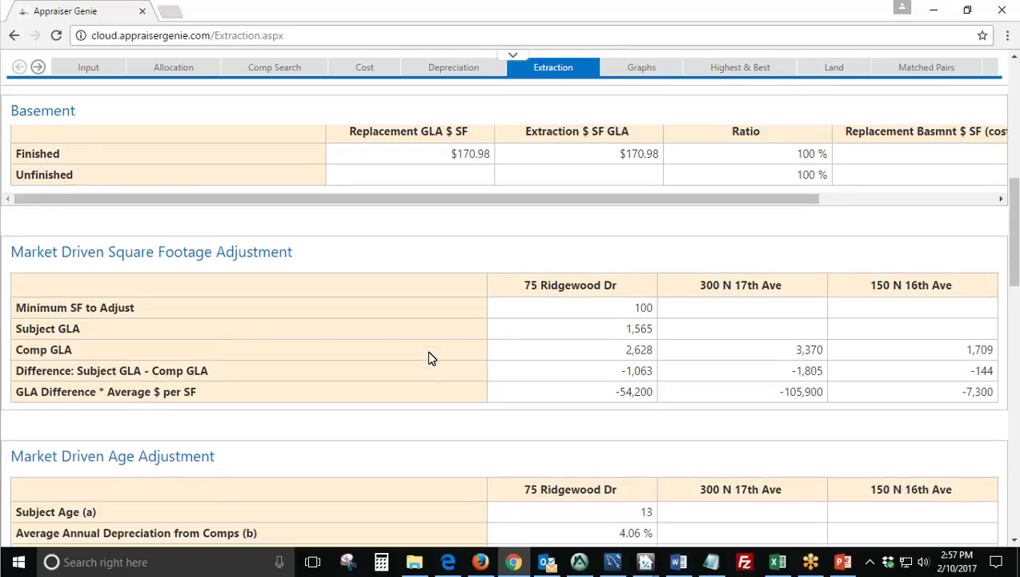
scroll(346, 358, down, 4)
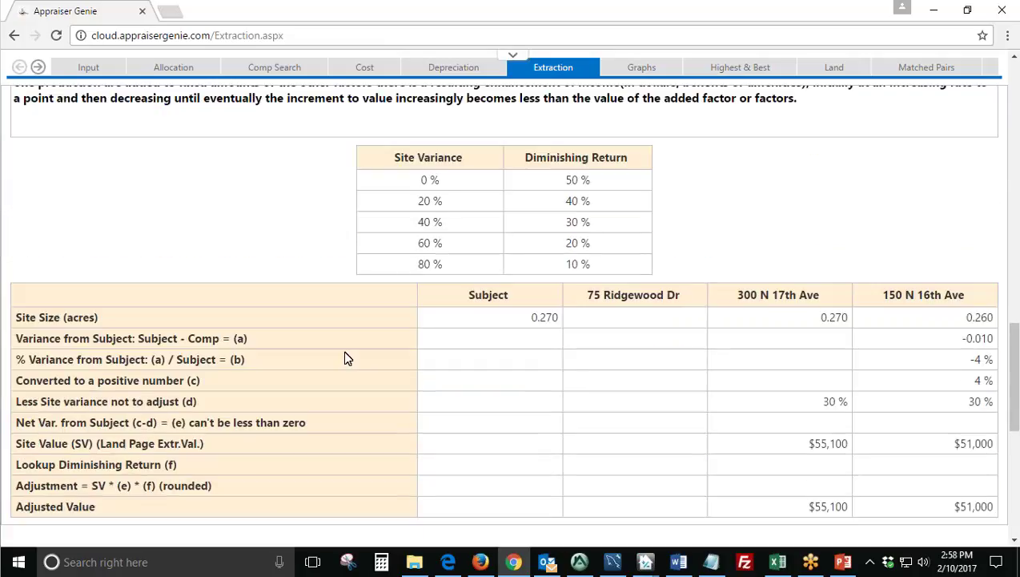
scroll(346, 358, up, 11)
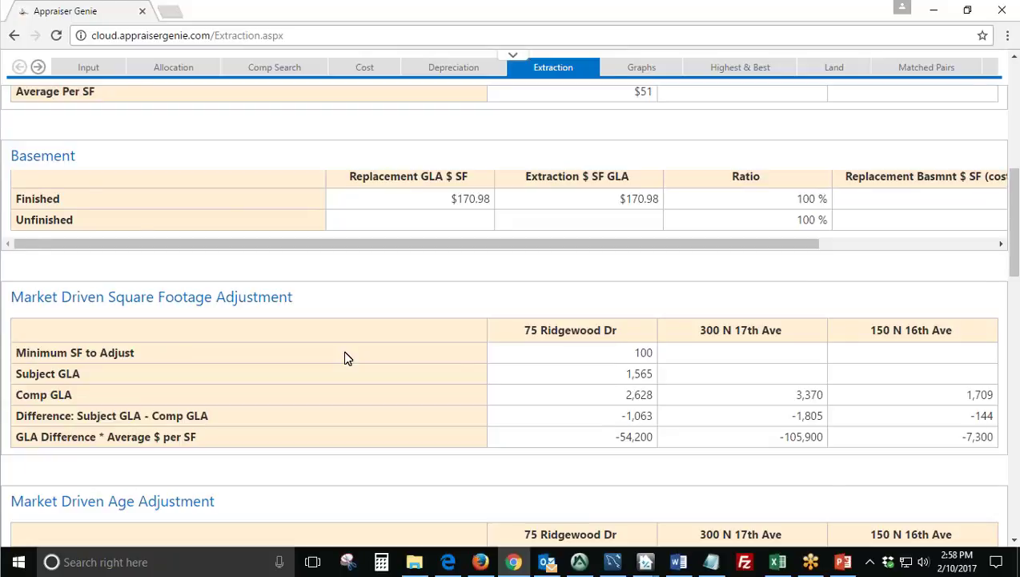
scroll(344, 358, up, 8)
click(38, 68)
click(38, 68)
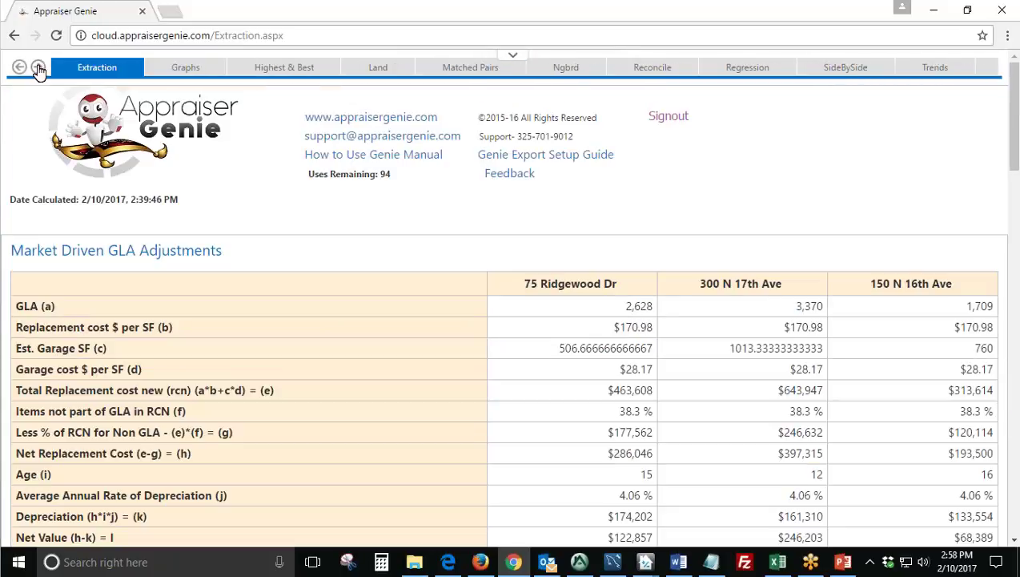
click(753, 88)
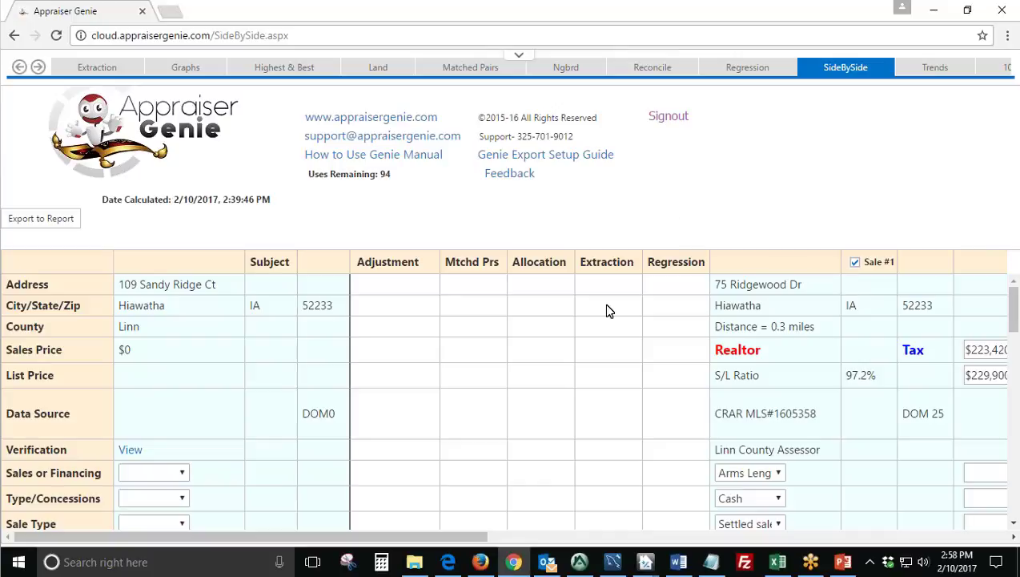
Apply the $1,700 Bath allocation and compare the subject's and Sale #1's bathroom counts.
scroll(607, 311, down, 10)
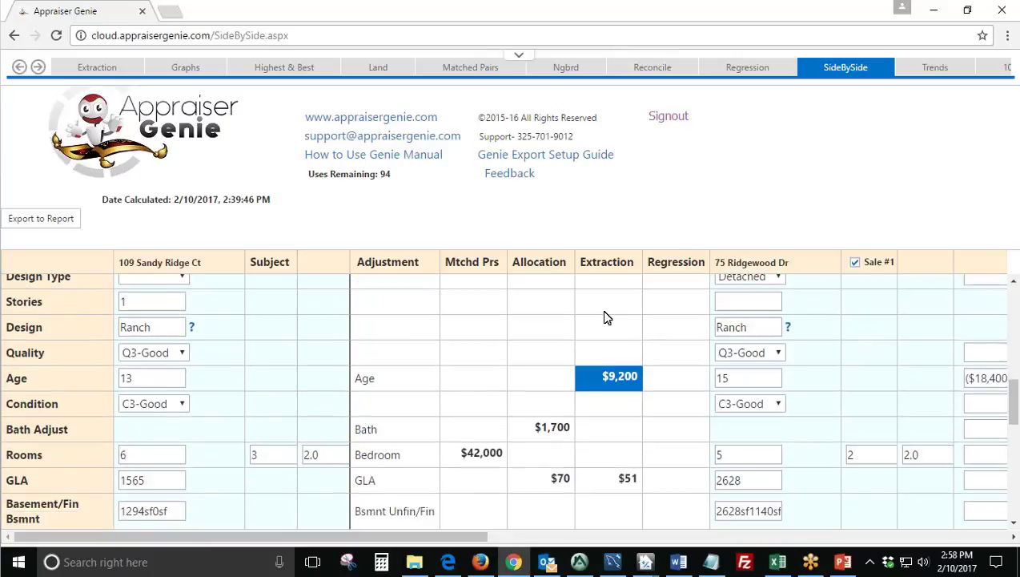
scroll(607, 318, down, 1)
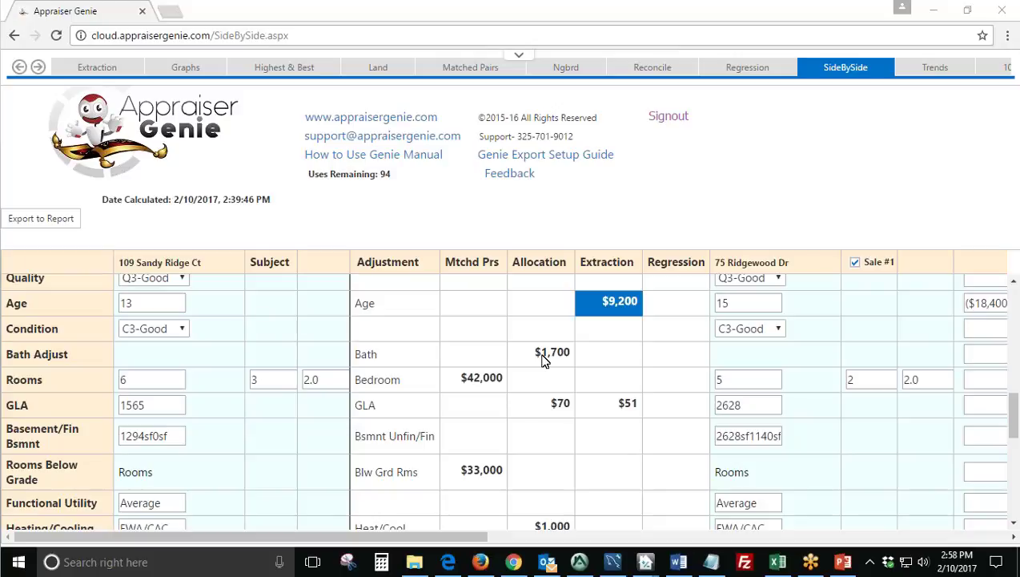
click(542, 358)
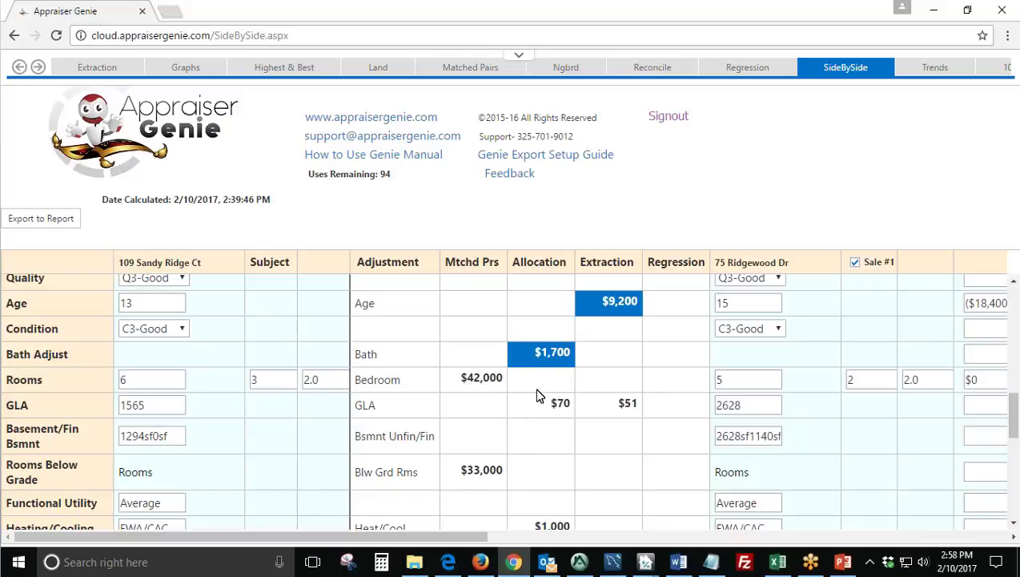
click(913, 380)
click(335, 380)
drag(336, 380, 311, 380)
click(918, 380)
drag(918, 379, 901, 379)
Compare subject and Sale #1 room, bedroom and bath counts, noting the $0 rooms adjustment.
click(154, 380)
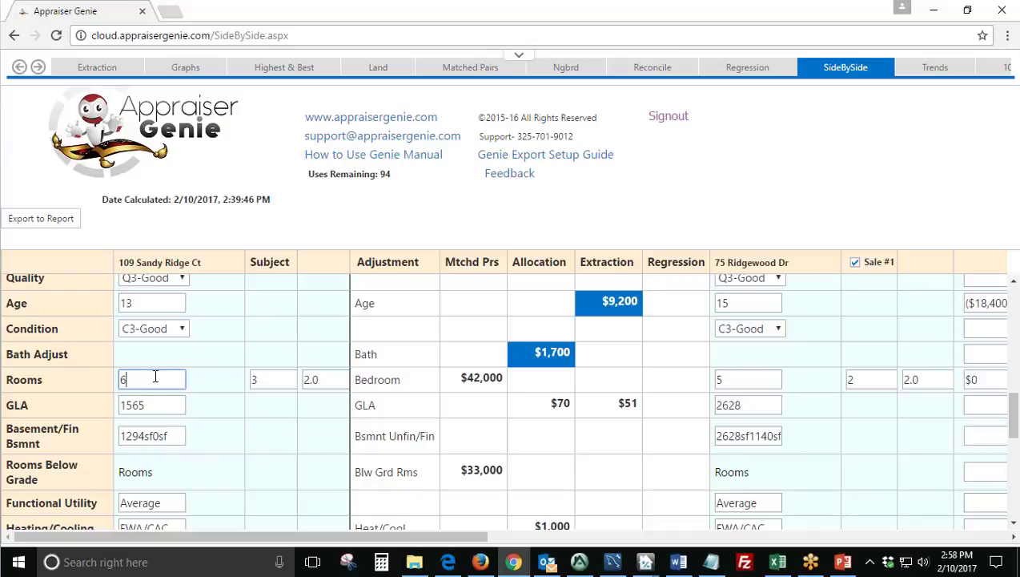
click(281, 380)
click(325, 380)
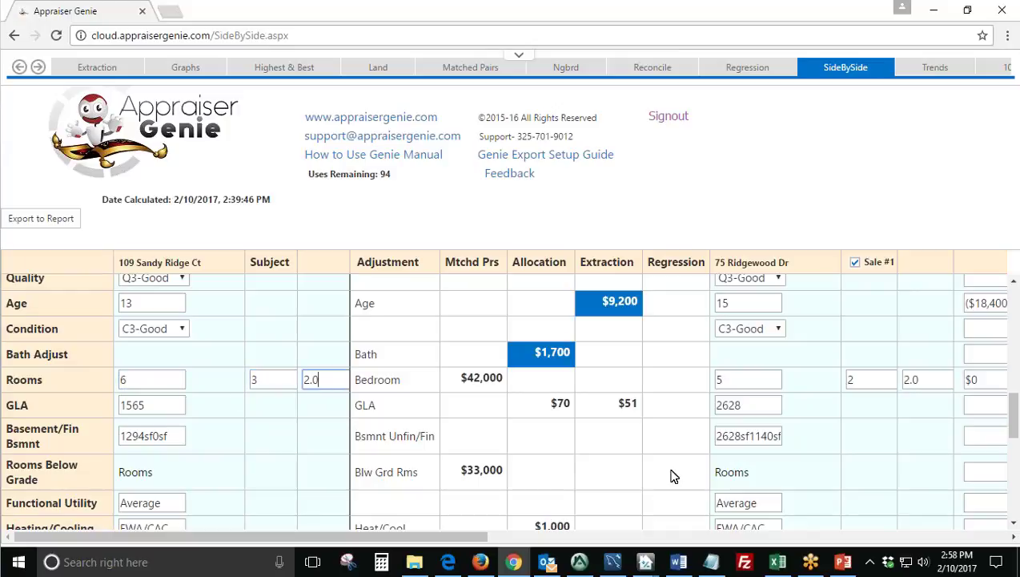
click(738, 379)
click(868, 378)
click(934, 376)
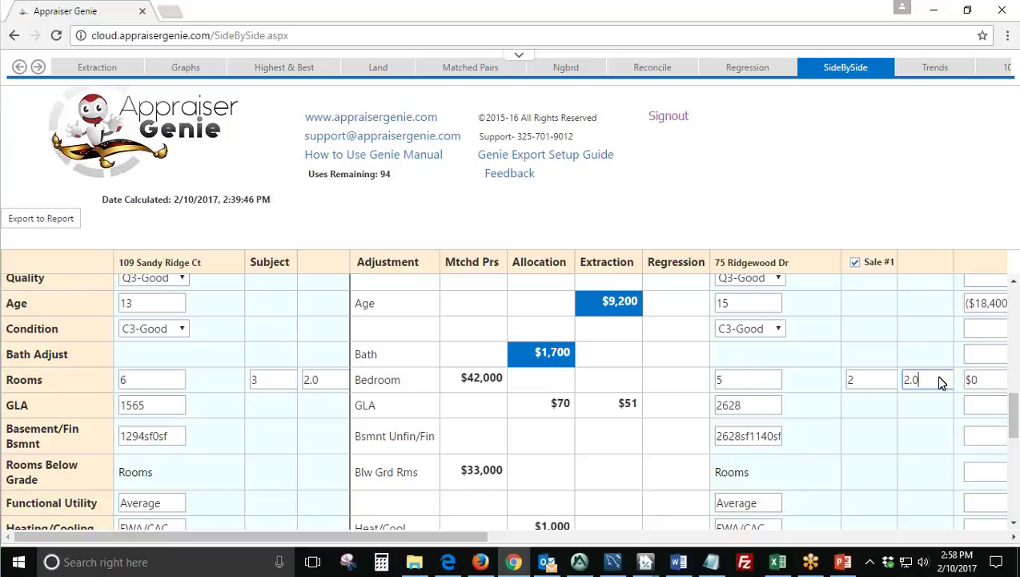
double_click(978, 378)
scroll(653, 376, down, 1)
double_click(365, 330)
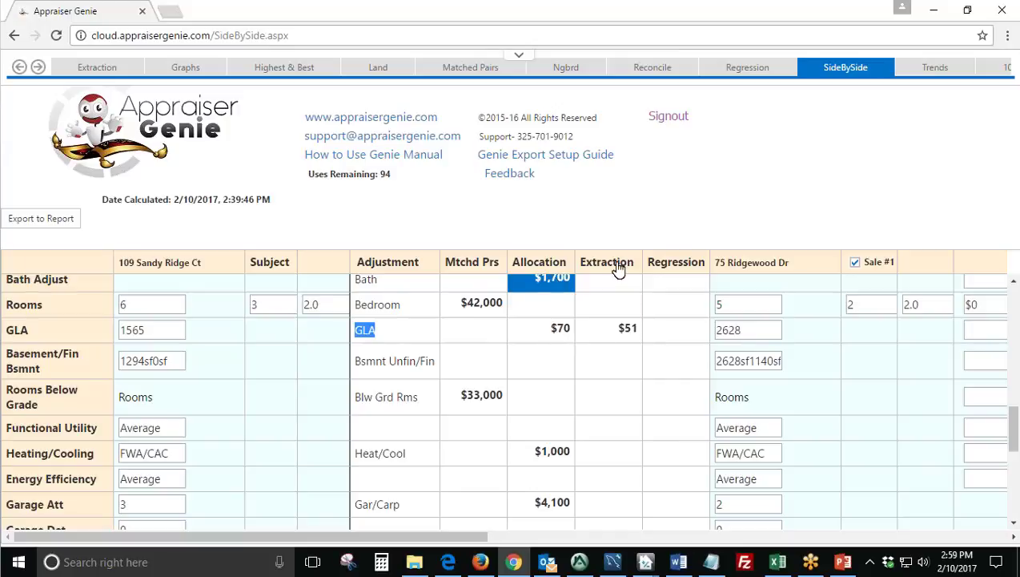
Apply the $51 Extraction GLA rate, checking the ($54,200) and ($105,900) GLA adjustments.
click(627, 329)
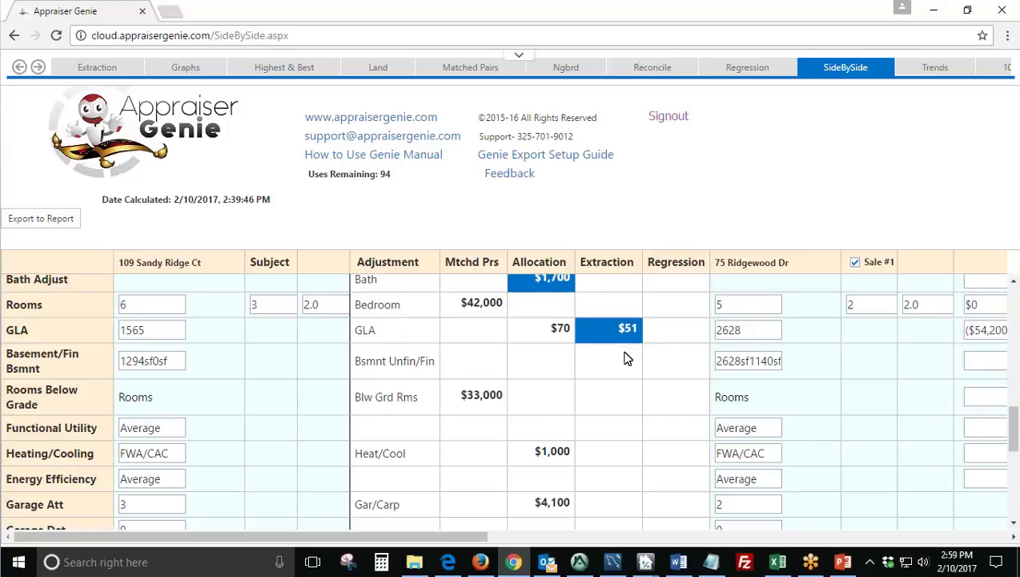
drag(472, 537, 484, 538)
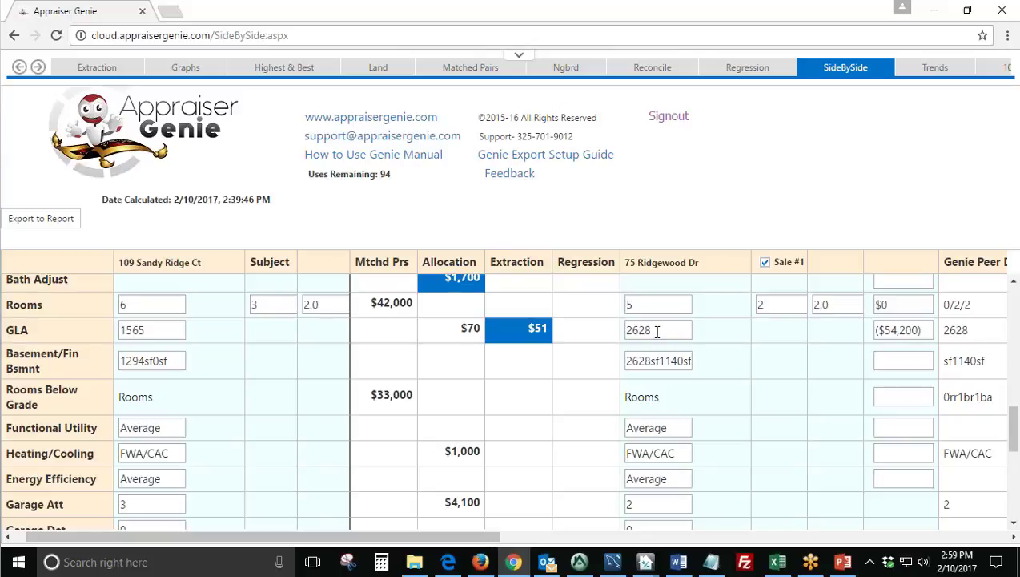
double_click(629, 332)
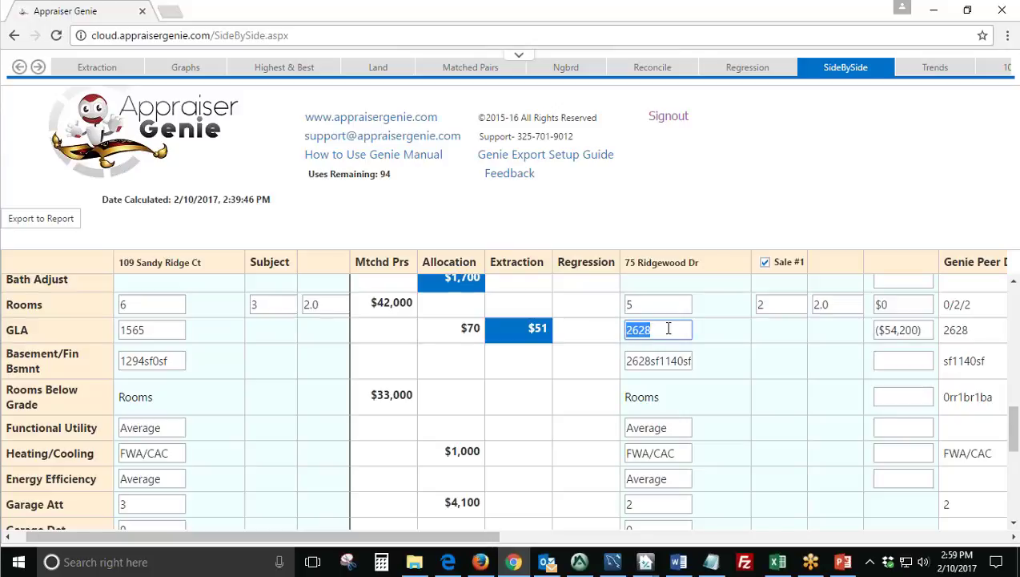
click(919, 330)
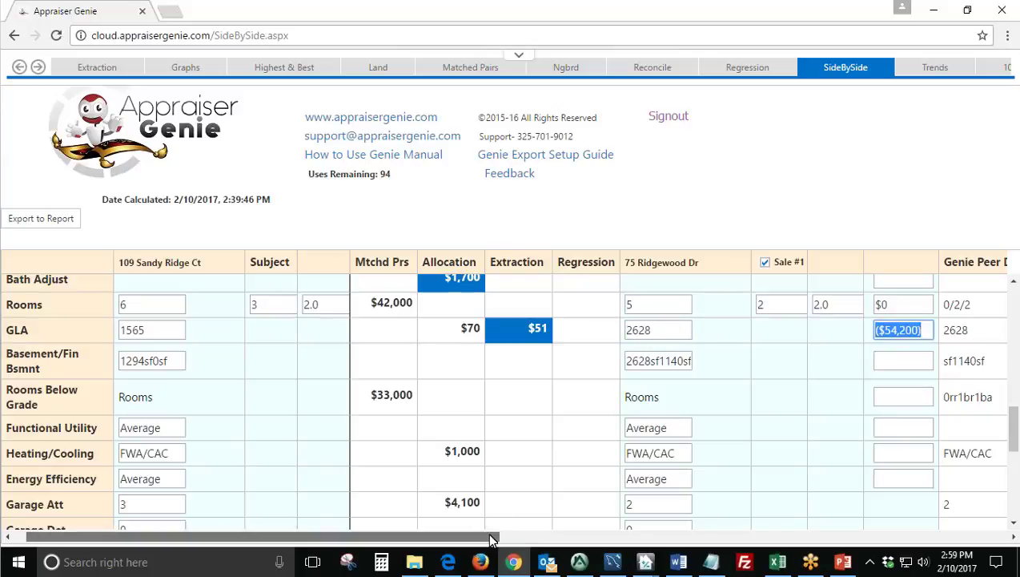
drag(492, 538, 756, 540)
key(Tab)
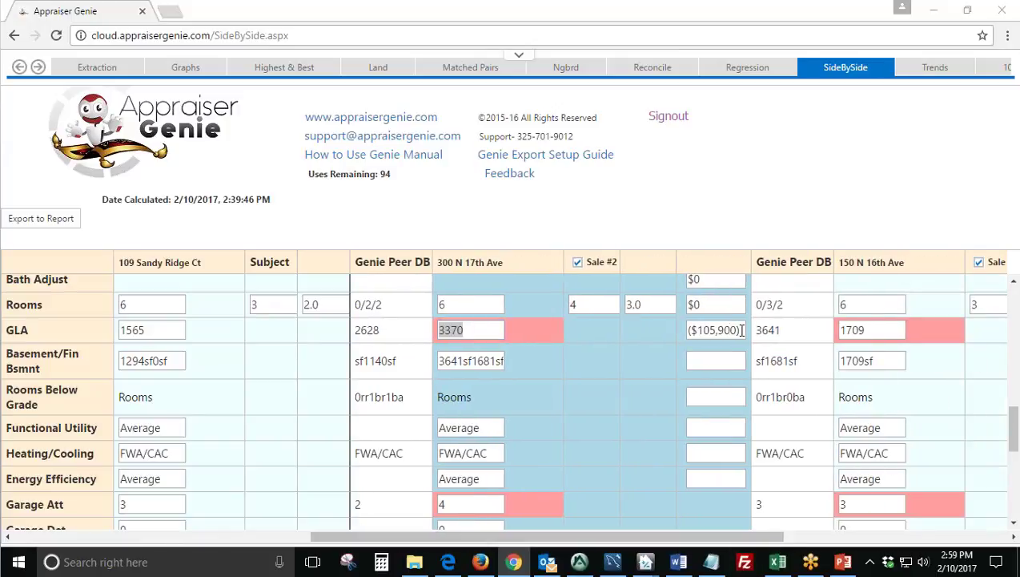
click(742, 330)
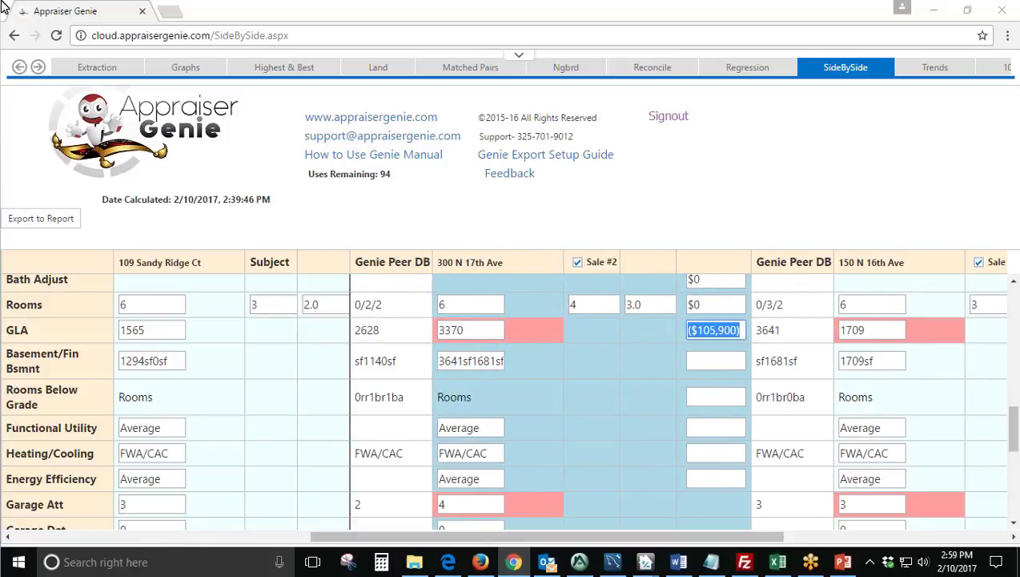
click(875, 329)
drag(546, 540, 249, 540)
Compare the $4,100 garage and $2,050 carport allocations, then apply $4,100 to Gar/Carp.
scroll(547, 407, down, 2)
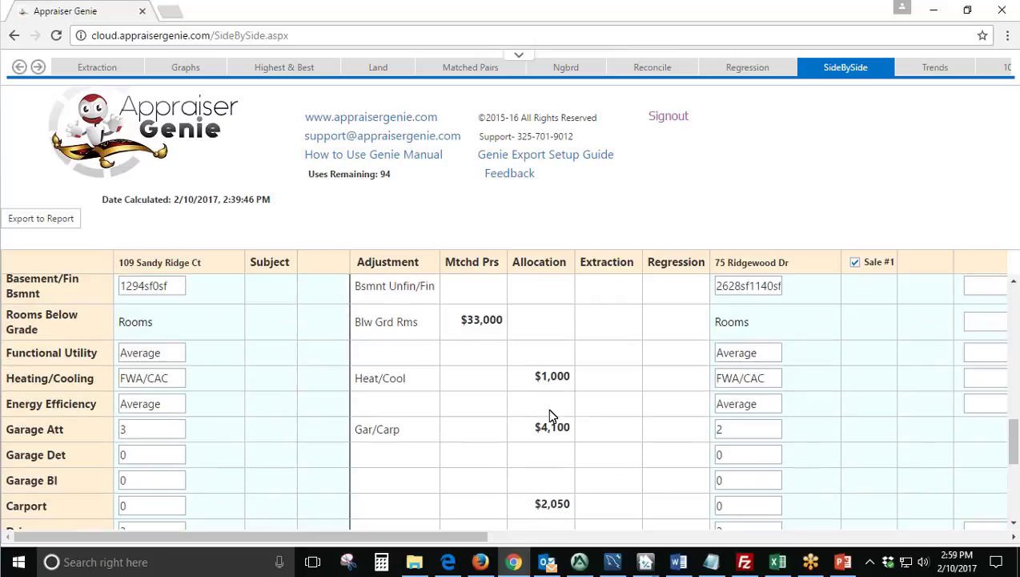
scroll(515, 307, down, 1)
scroll(421, 360, up, 1)
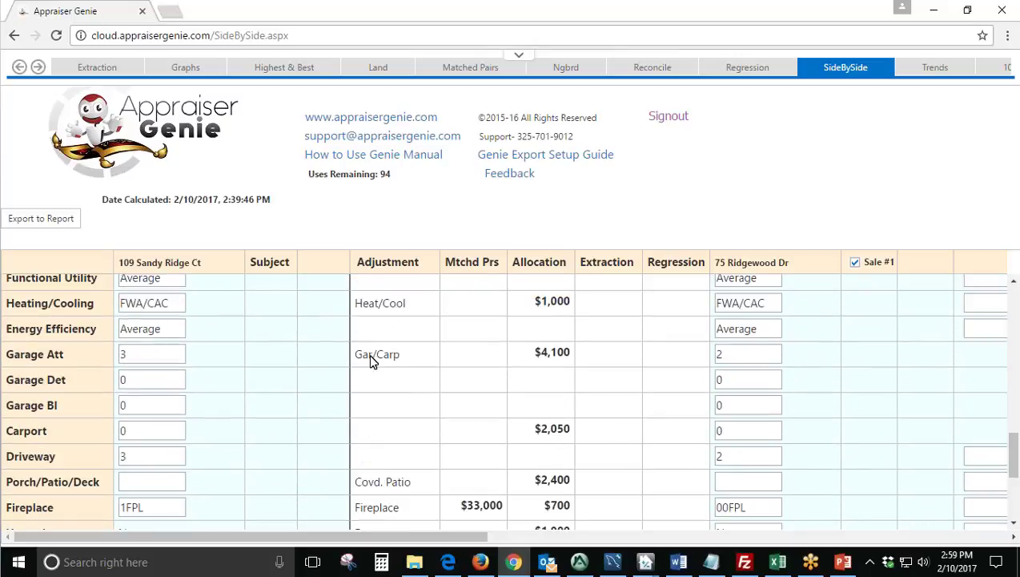
click(371, 354)
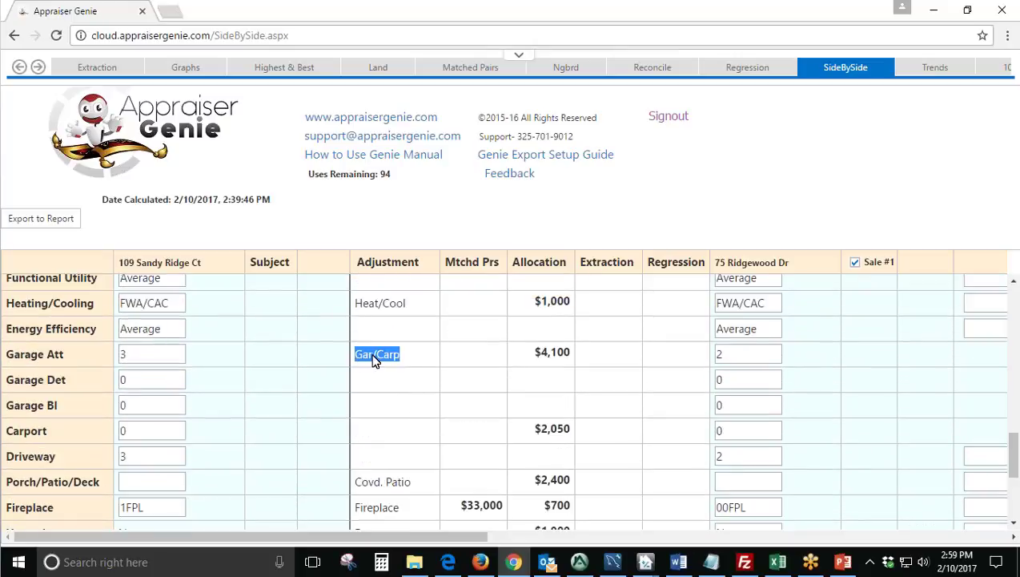
click(535, 355)
drag(531, 435, 580, 437)
click(565, 359)
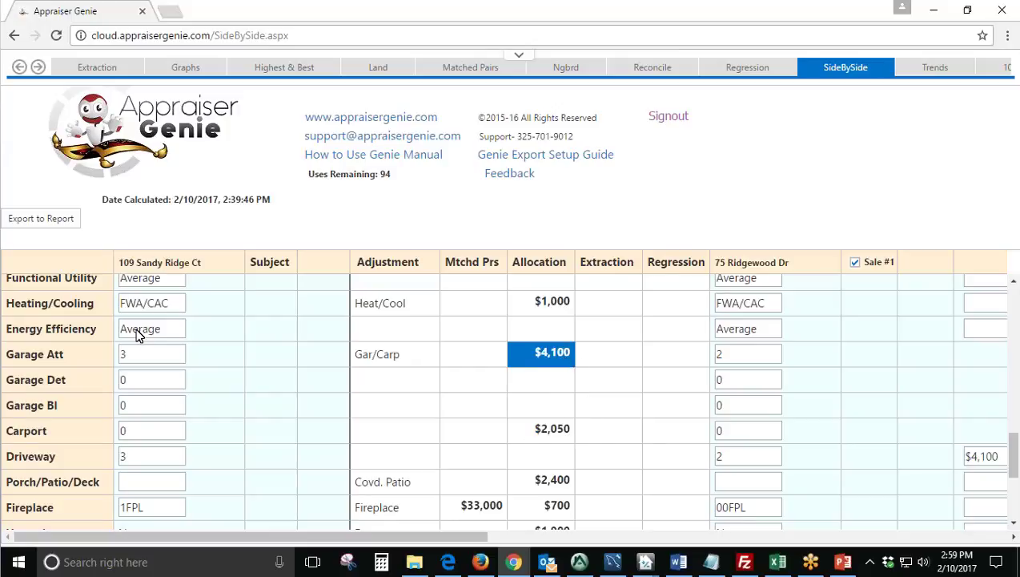
Verify the resulting garage adjustments: $4,100 for Sale #1 and ($4,100) for Sale #2.
click(738, 353)
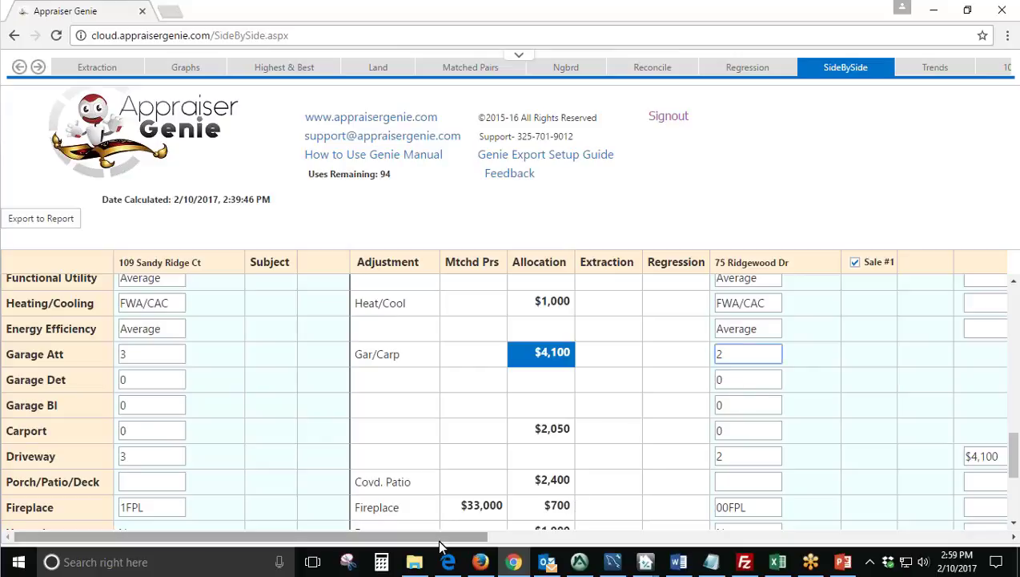
drag(439, 540, 340, 541)
click(787, 456)
click(775, 451)
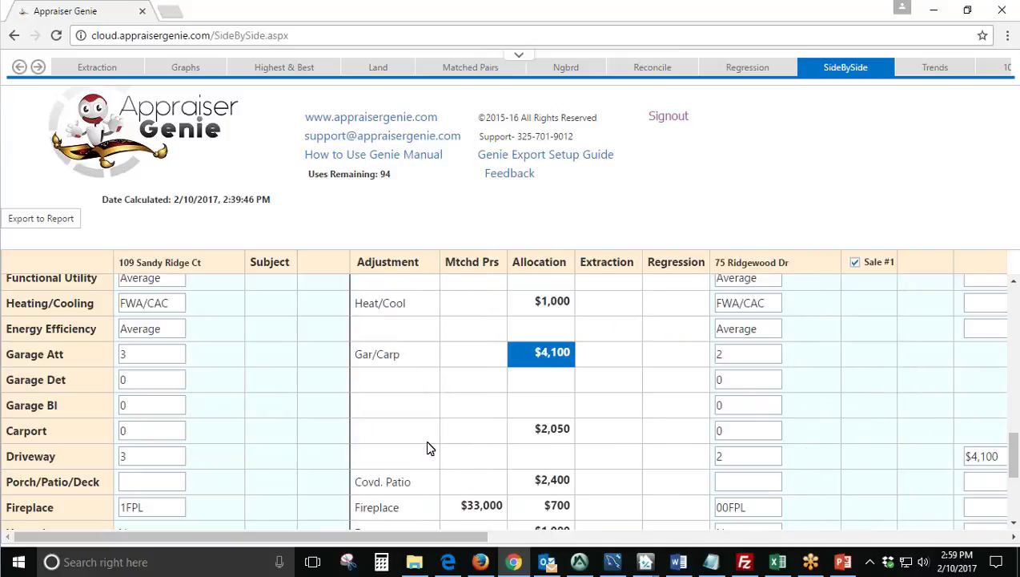
scroll(428, 446, down, 2)
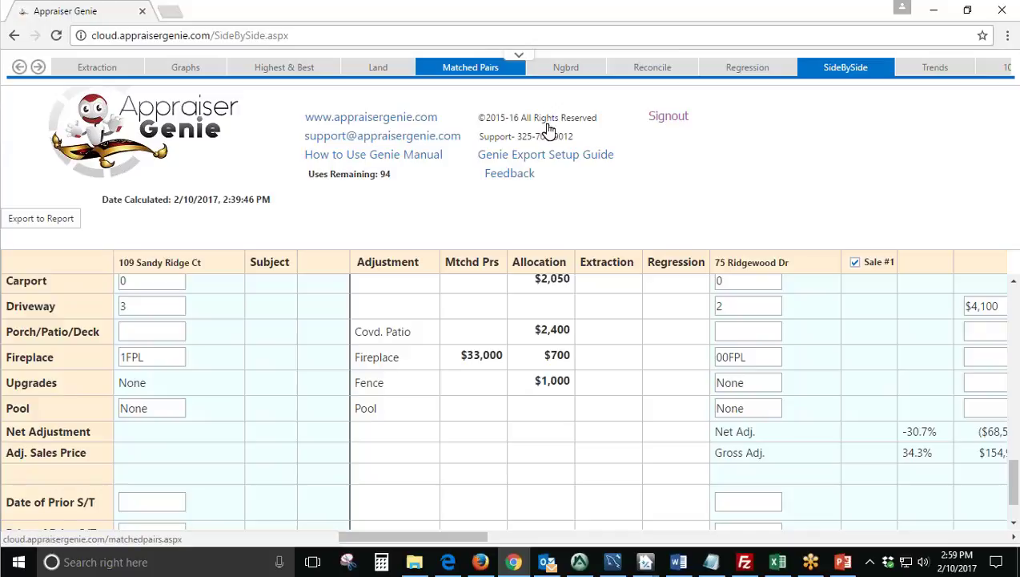
click(470, 67)
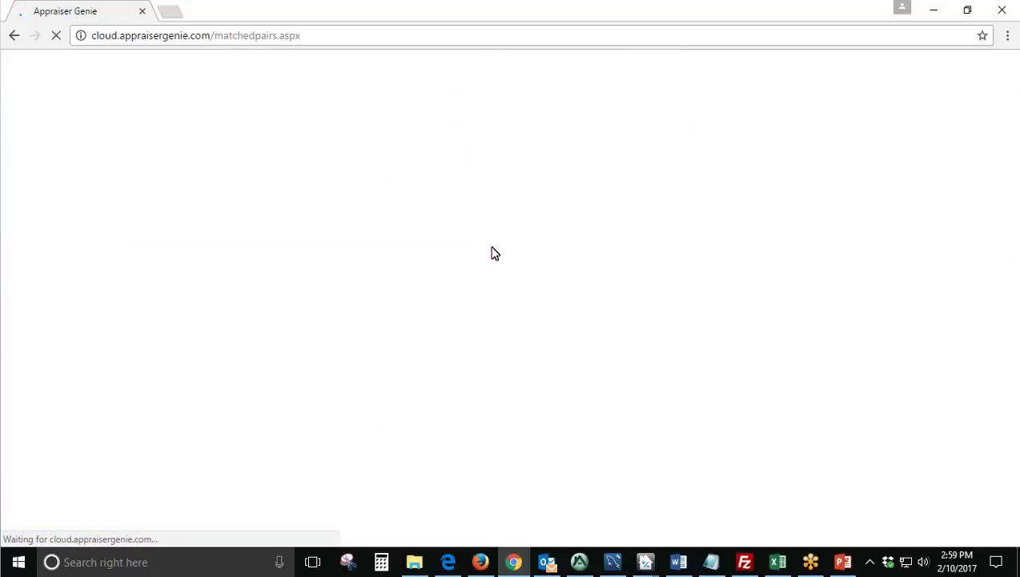
scroll(192, 240, down, 1)
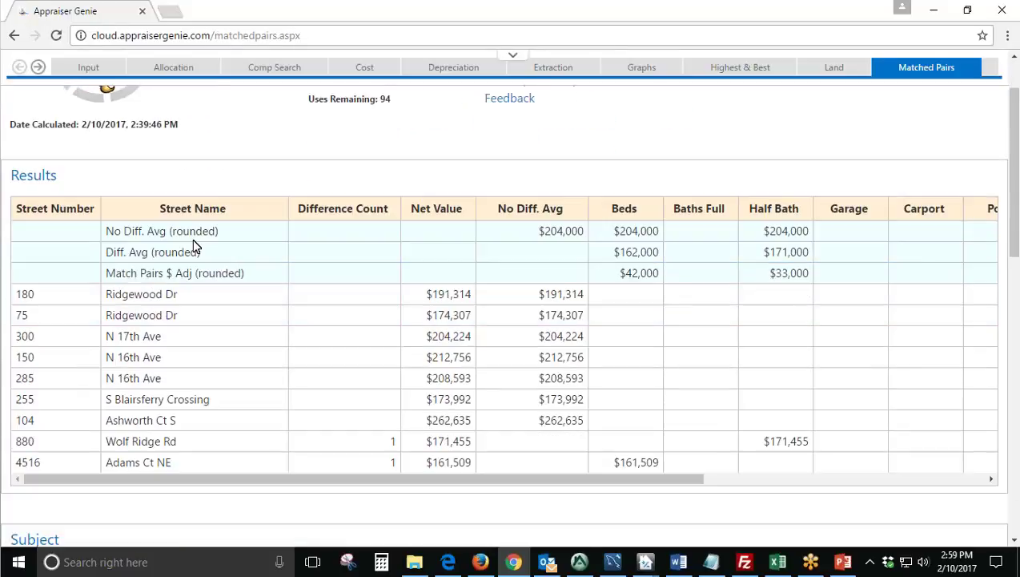
drag(766, 275, 811, 276)
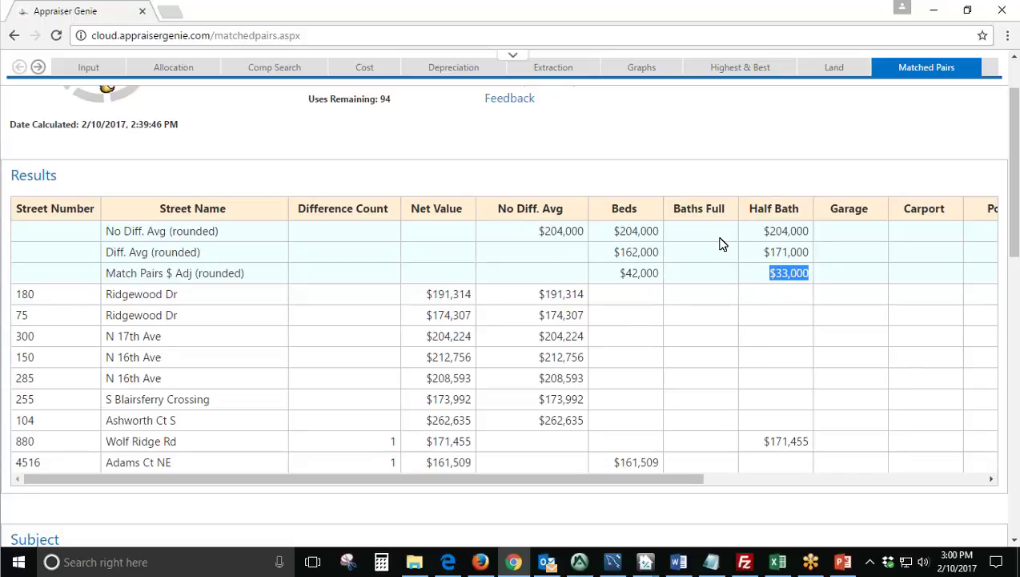
drag(595, 482, 401, 499)
click(23, 66)
click(843, 69)
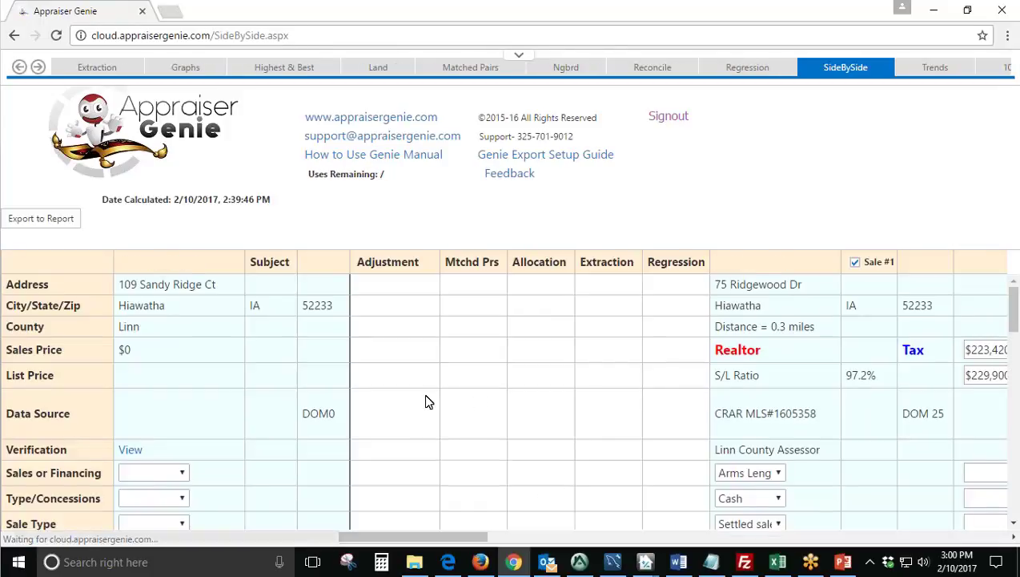
scroll(428, 400, down, 9)
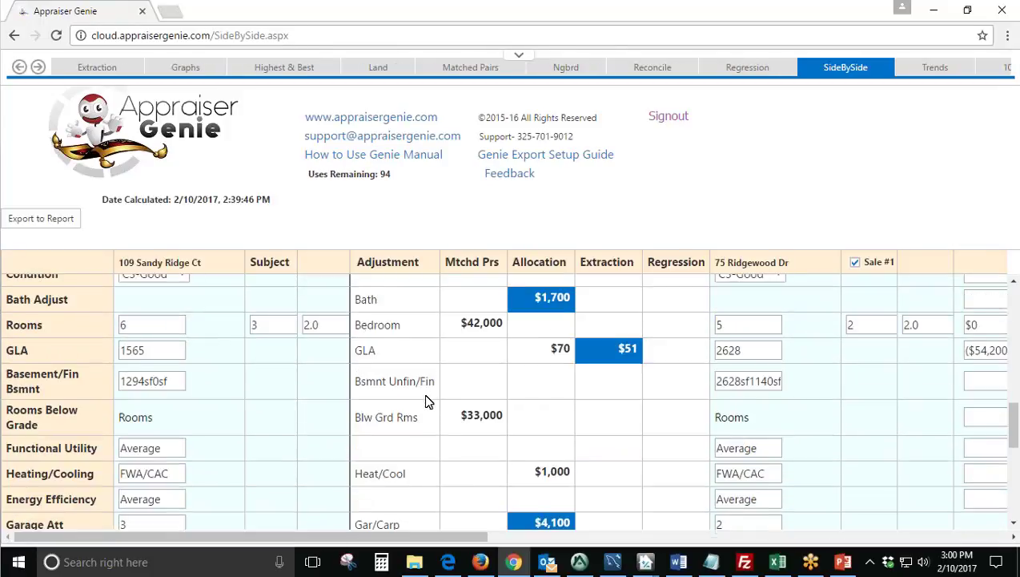
scroll(427, 400, down, 2)
scroll(427, 401, up, 6)
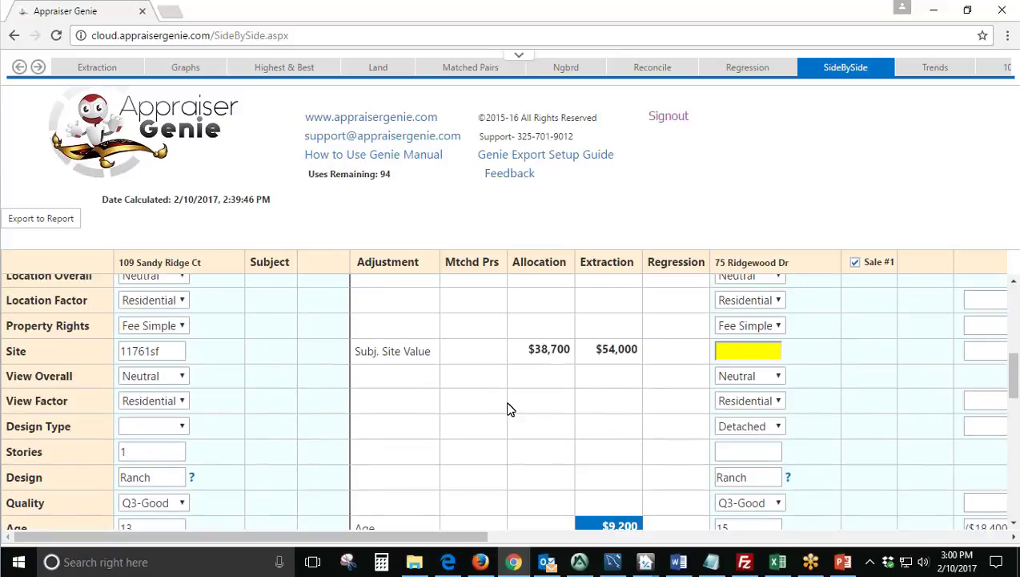
click(748, 352)
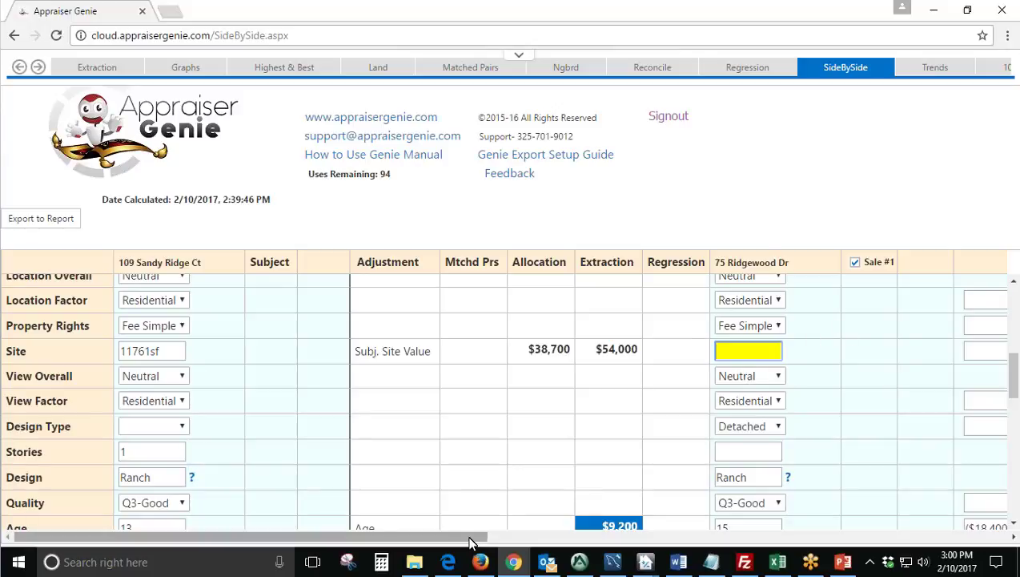
drag(480, 537, 517, 537)
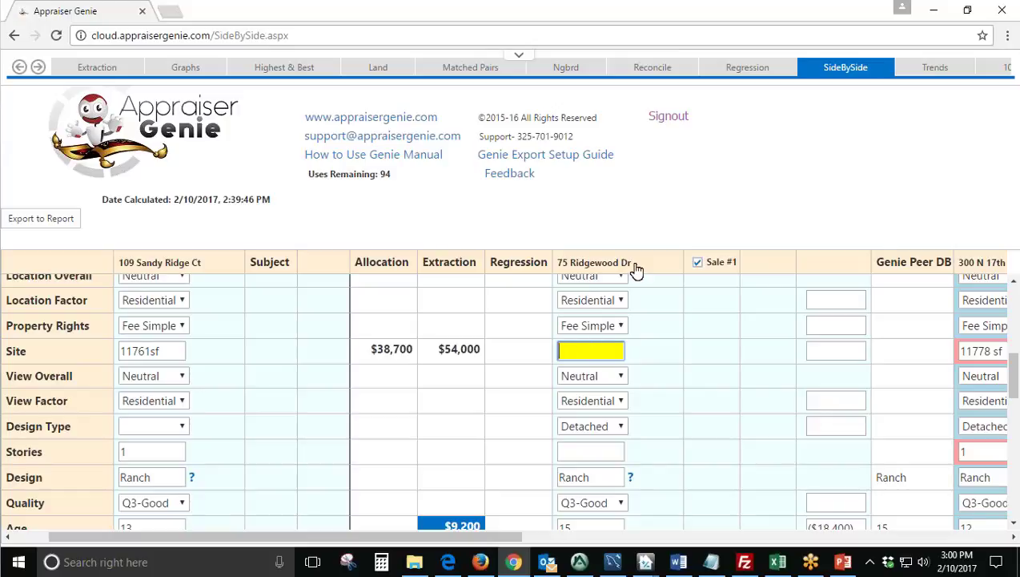
drag(632, 267, 561, 275)
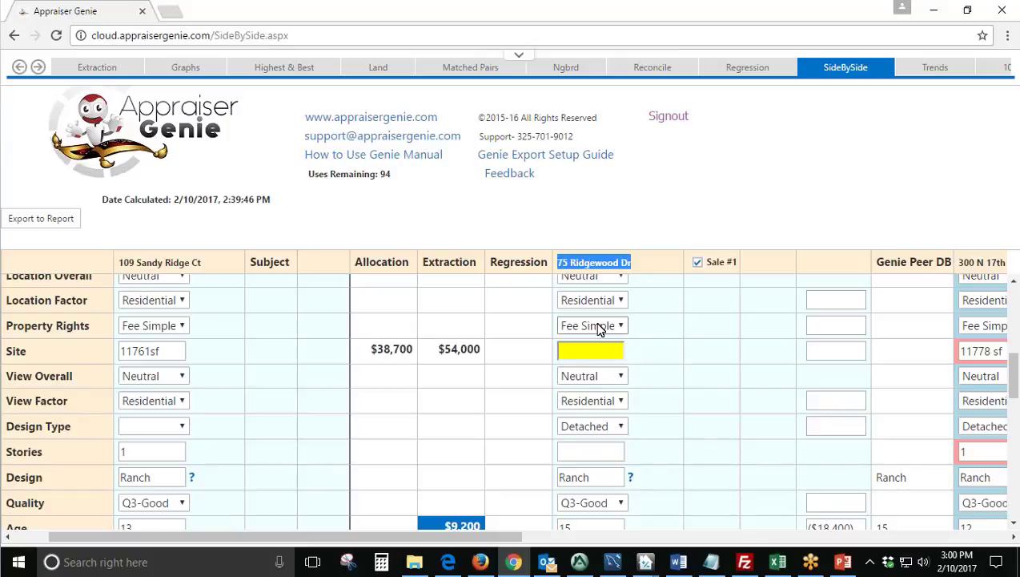
click(604, 349)
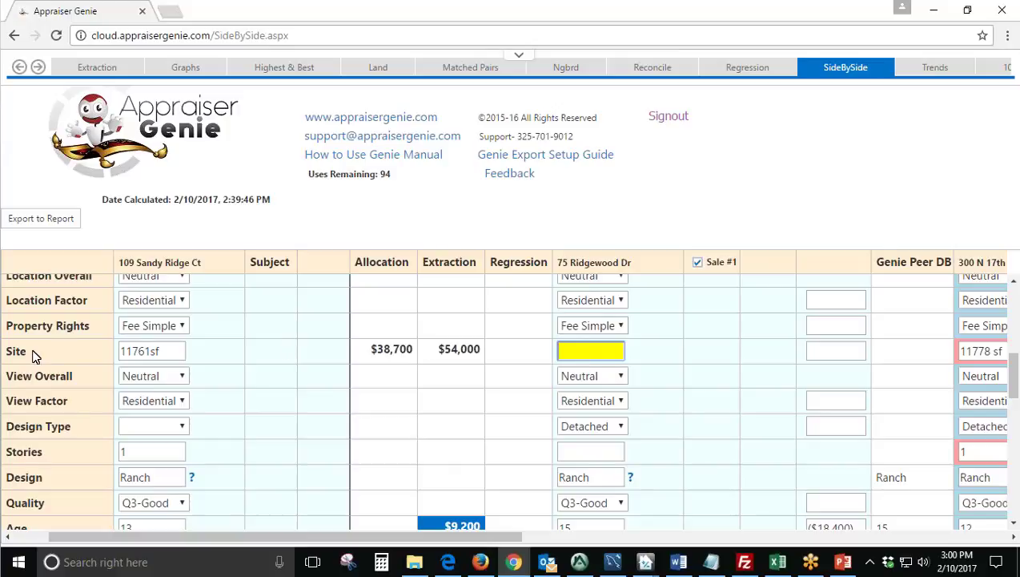
drag(34, 353, 8, 354)
click(576, 353)
text(11760)
click(652, 357)
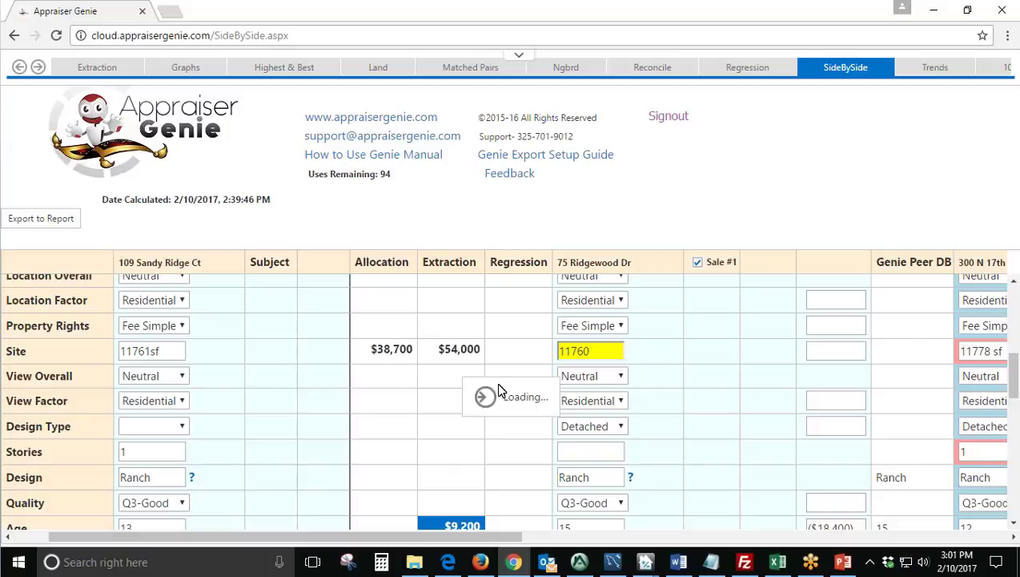
Recheck the entered 11760 site value after the recalculation.
click(590, 351)
drag(591, 351, 548, 355)
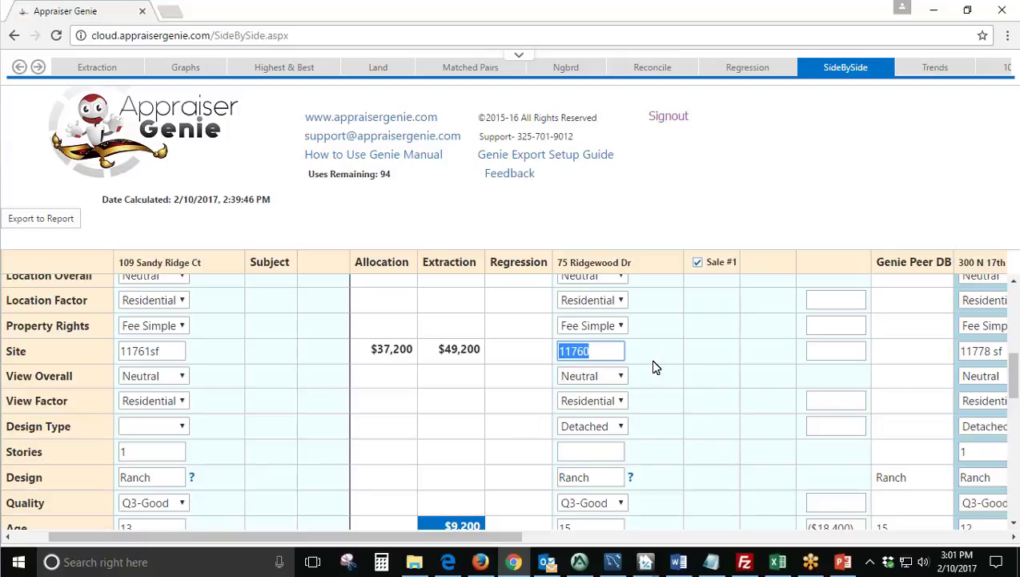
click(652, 367)
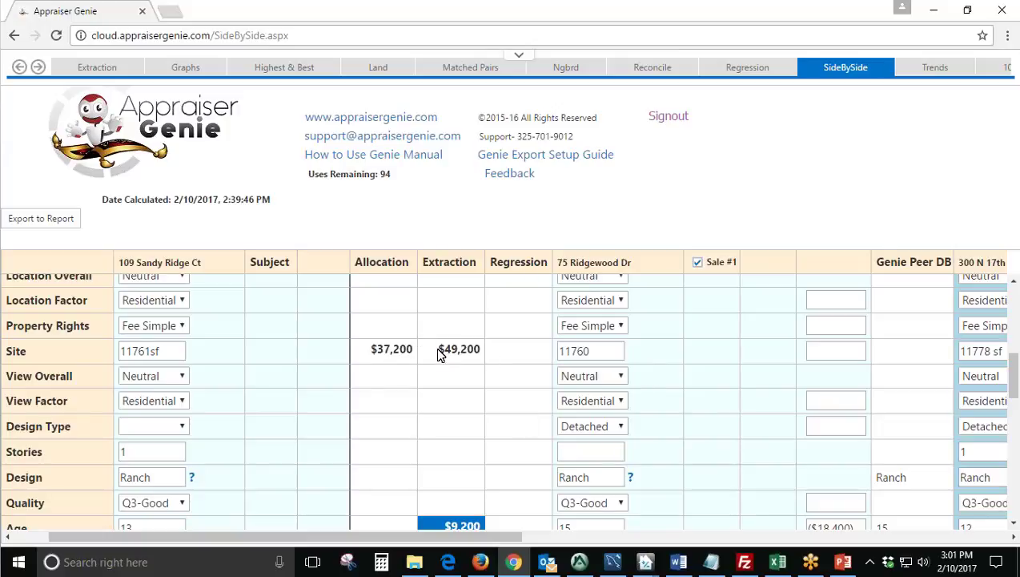
double_click(583, 351)
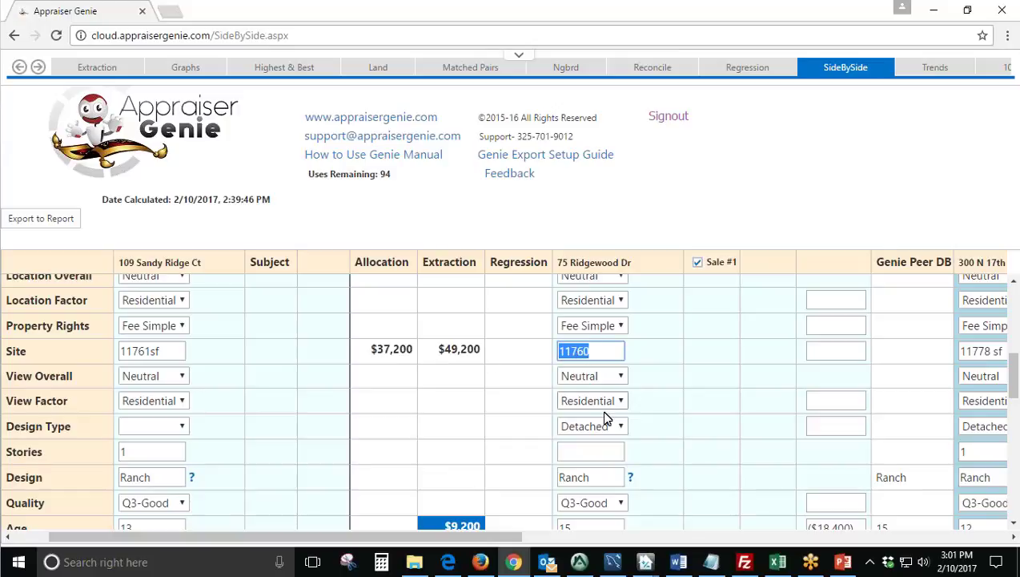
click(682, 375)
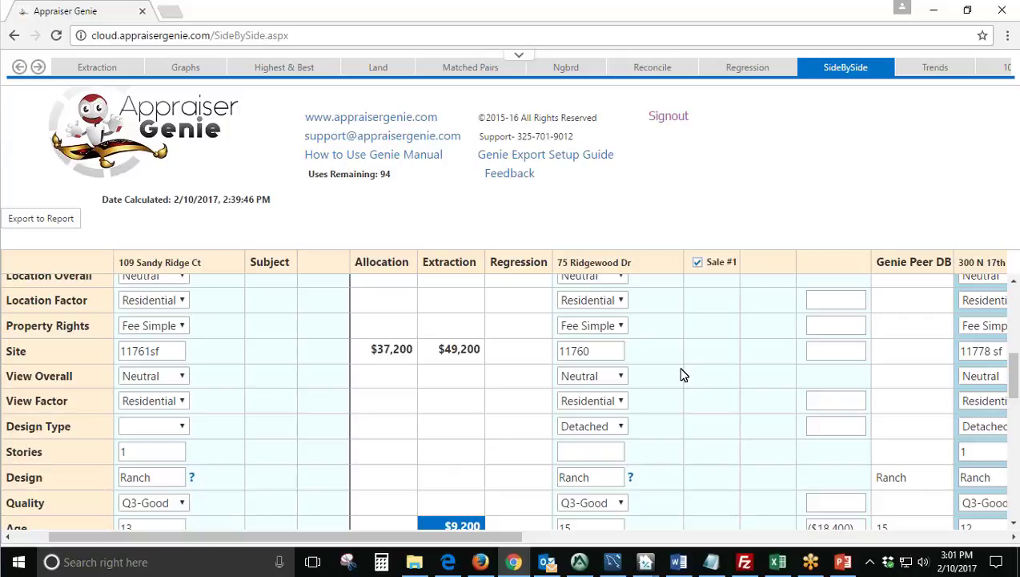
click(602, 349)
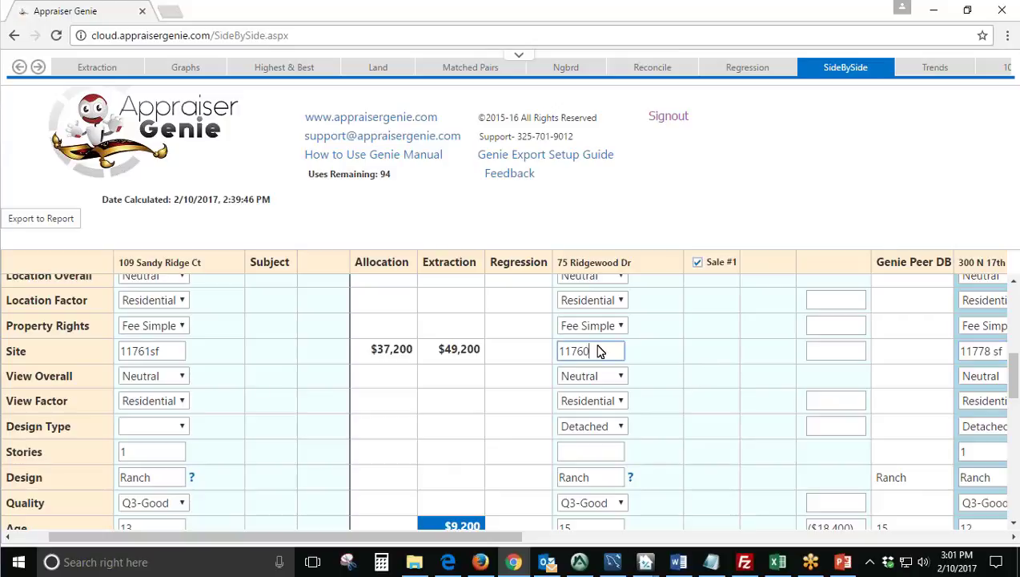
click(683, 415)
drag(505, 538, 472, 466)
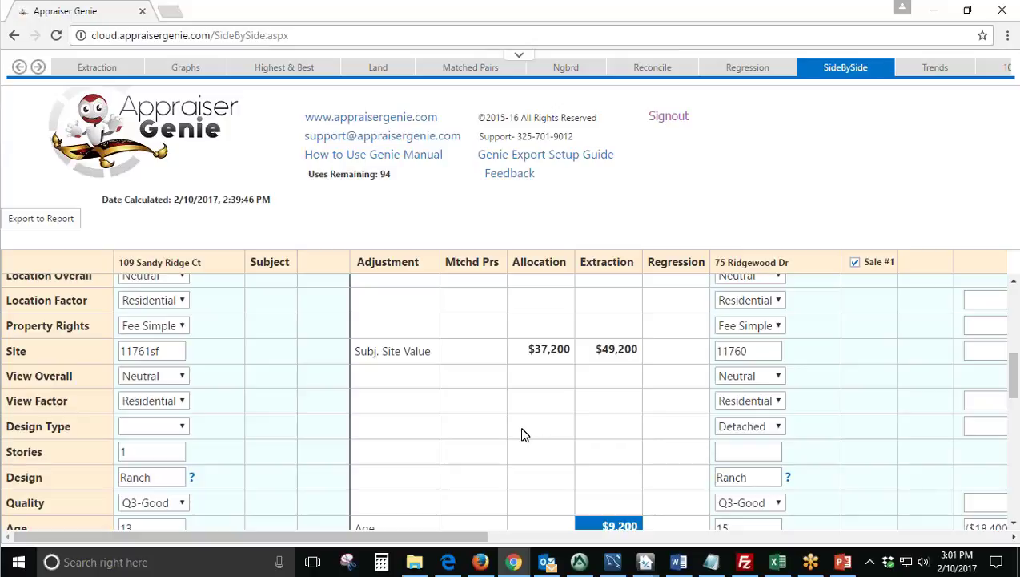
double_click(756, 350)
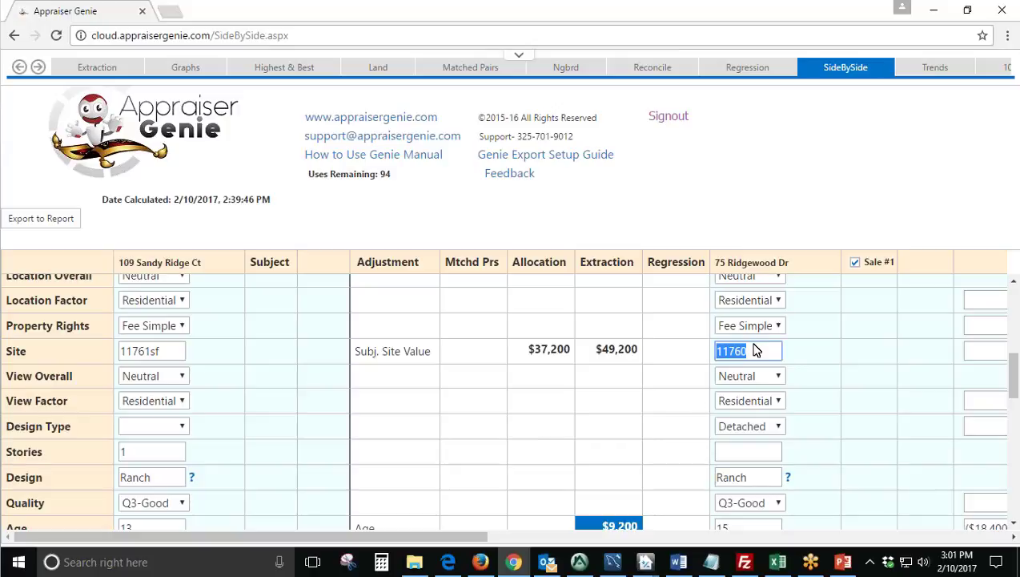
click(183, 350)
double_click(140, 351)
drag(240, 536, 427, 540)
double_click(641, 350)
drag(601, 543, 417, 541)
double_click(861, 351)
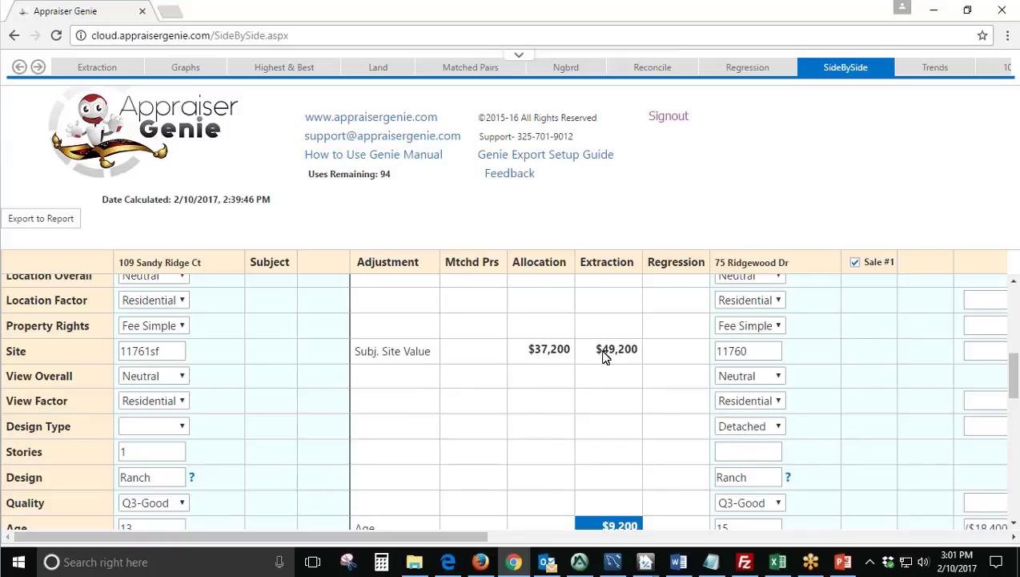
scroll(529, 418, down, 8)
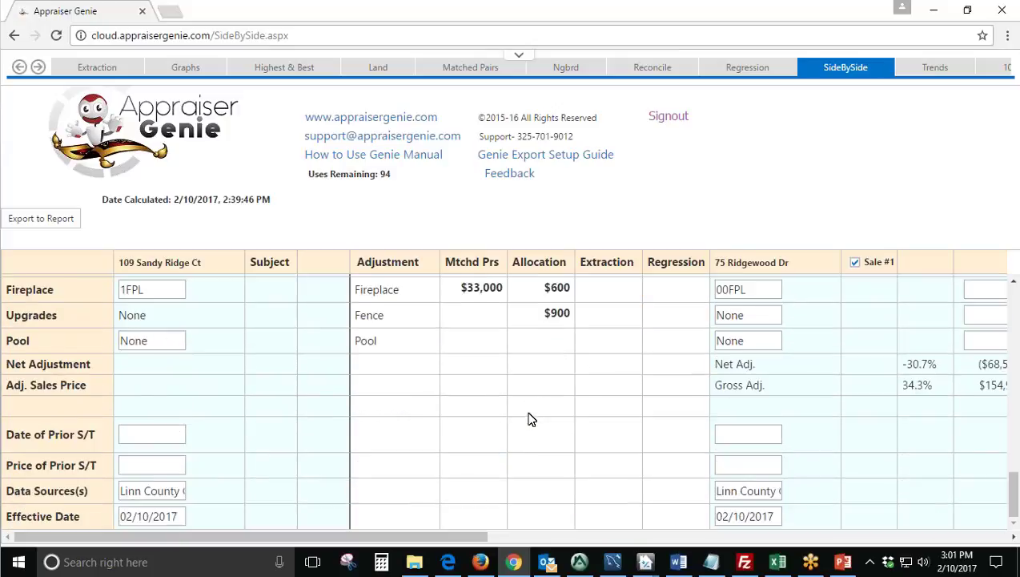
scroll(529, 418, up, 2)
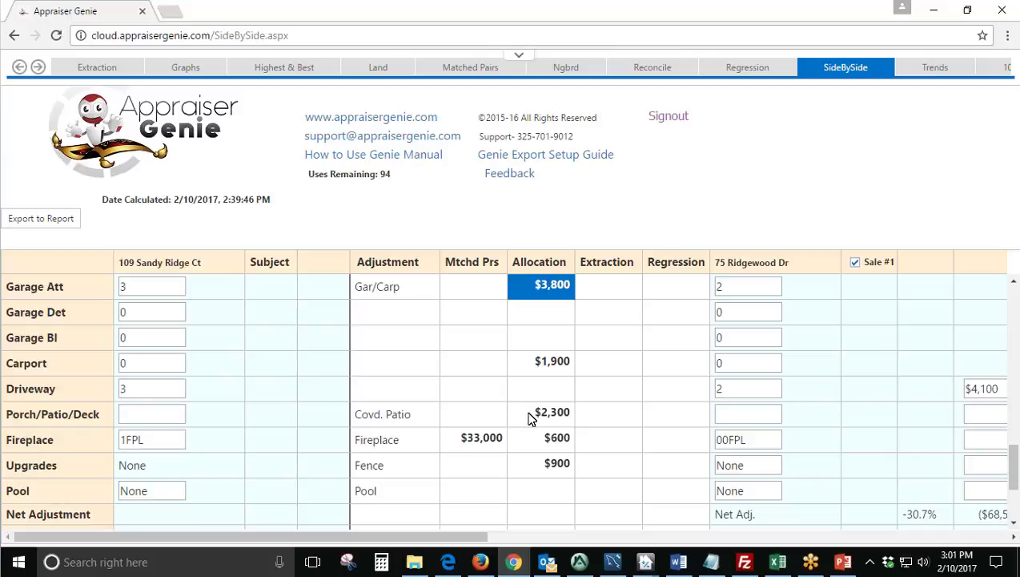
scroll(493, 424, up, 7)
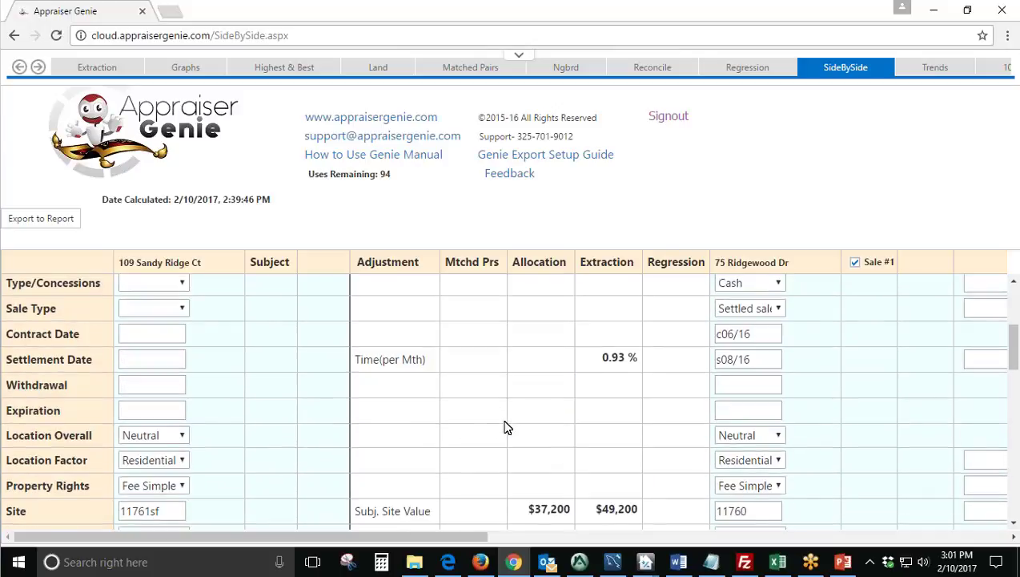
scroll(496, 425, up, 3)
drag(439, 540, 674, 543)
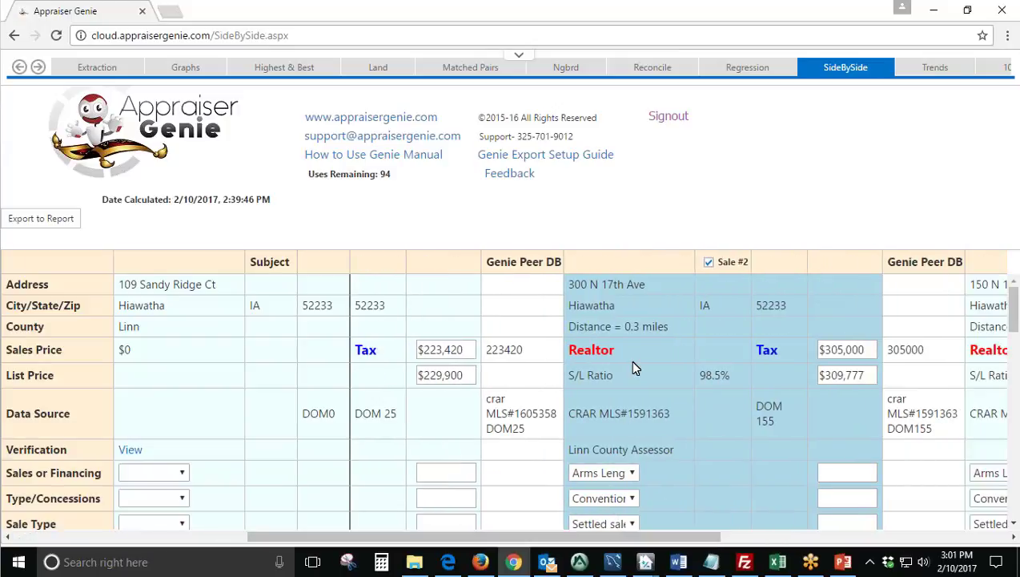
drag(635, 361, 567, 343)
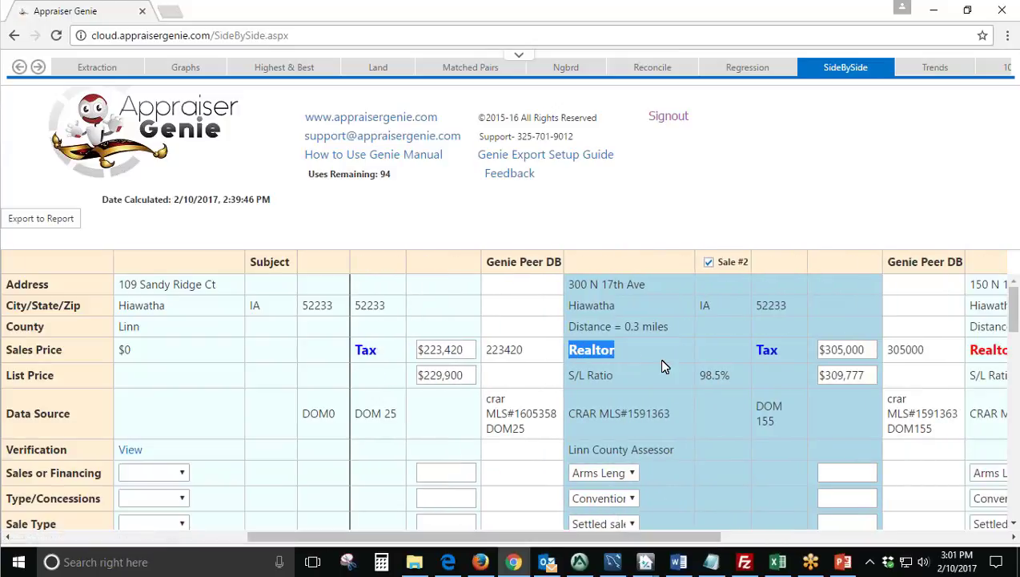
drag(758, 356, 776, 333)
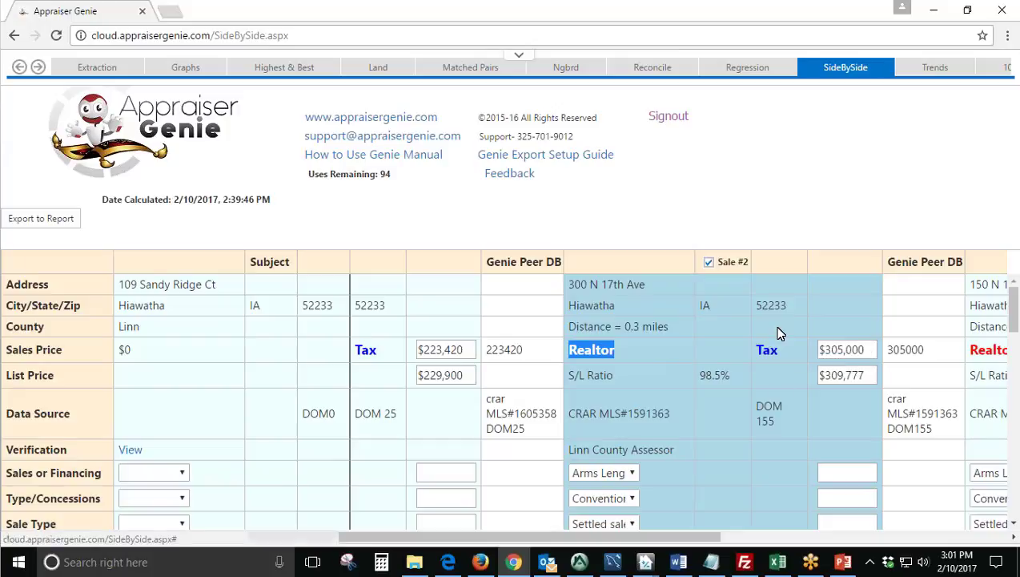
click(590, 355)
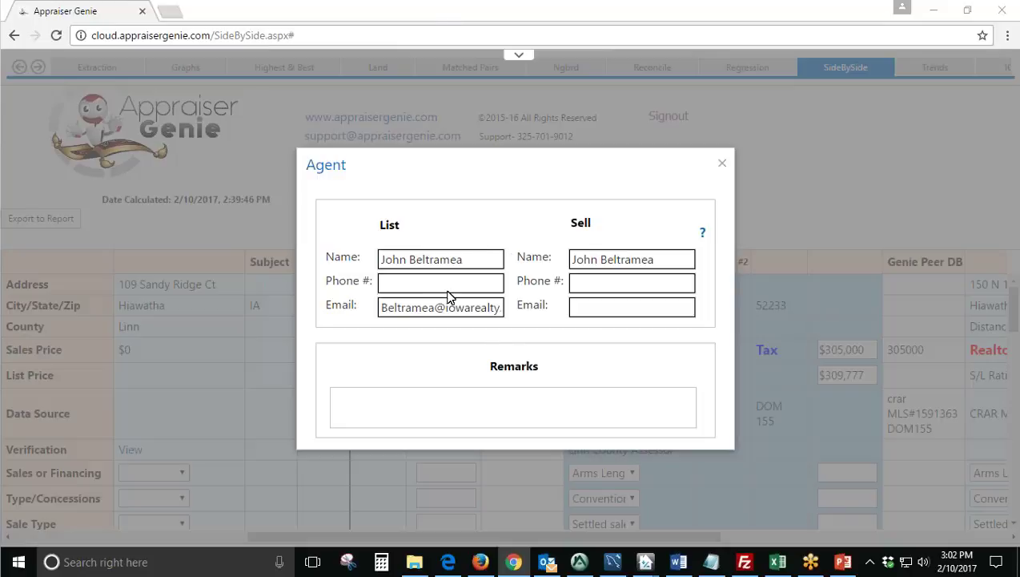
click(486, 400)
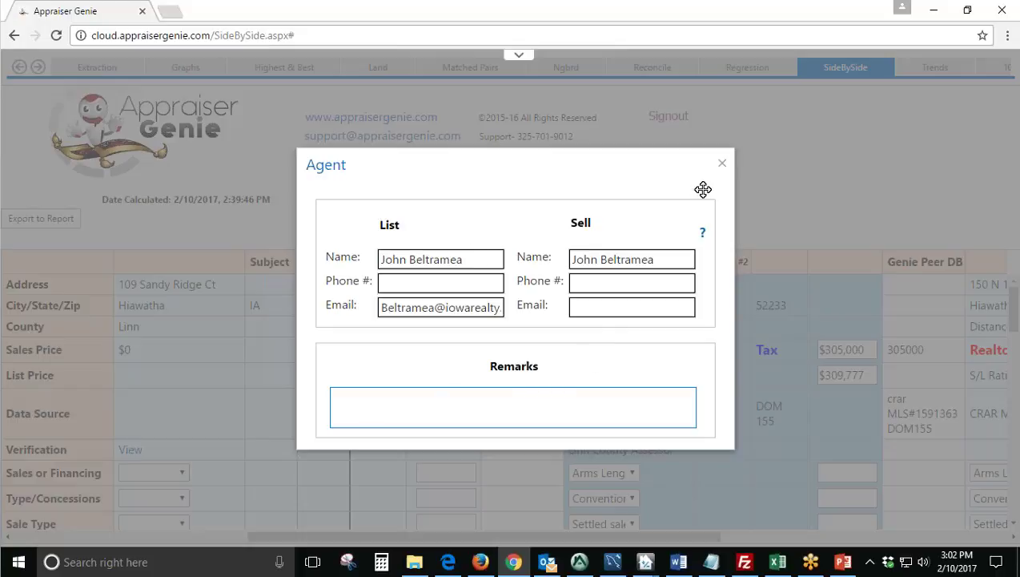
click(722, 164)
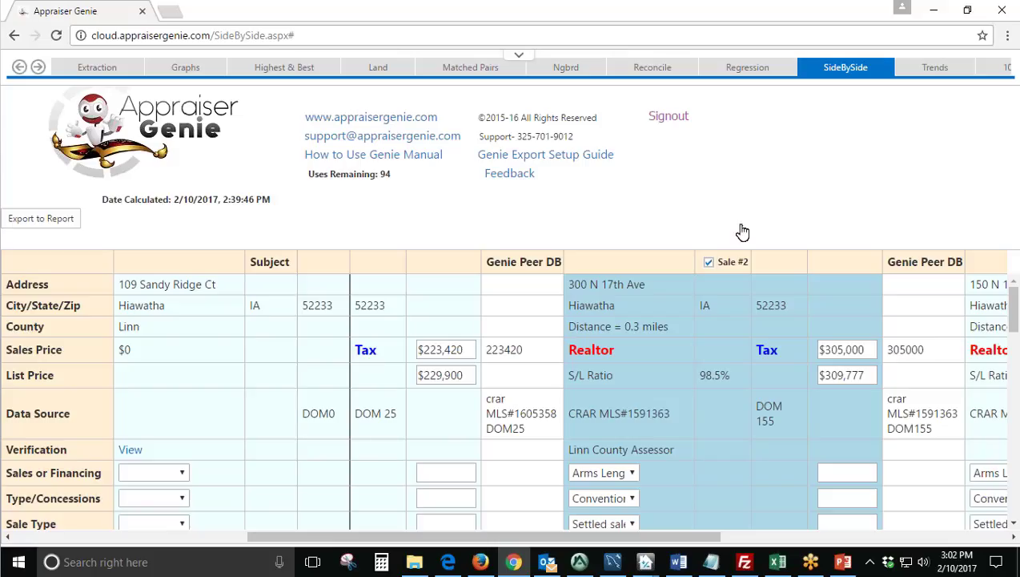
click(761, 352)
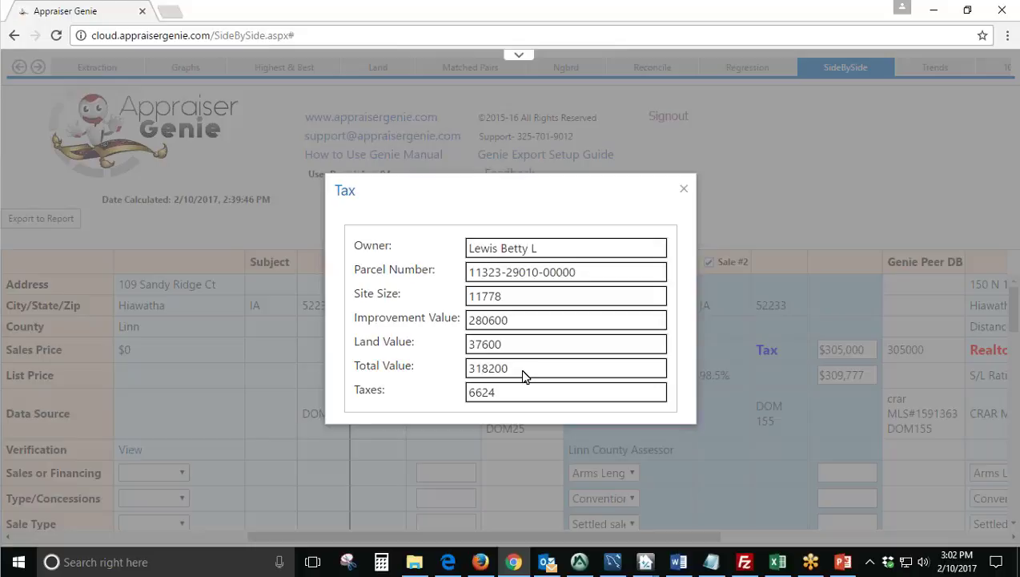
click(684, 189)
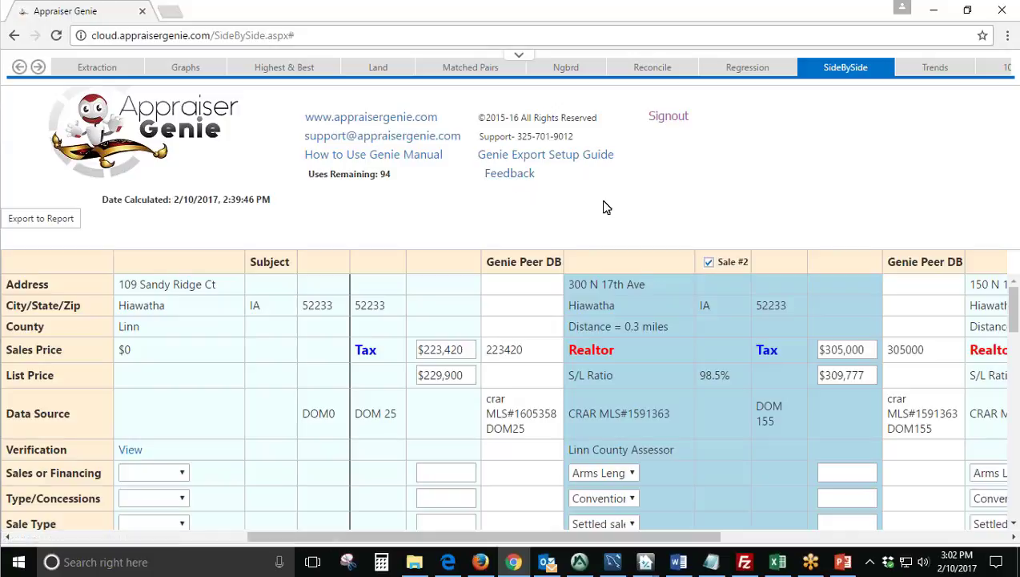
Scroll the SideBySide grid left and down to the Age and Bath adjustment rows.
scroll(542, 432, down, 2)
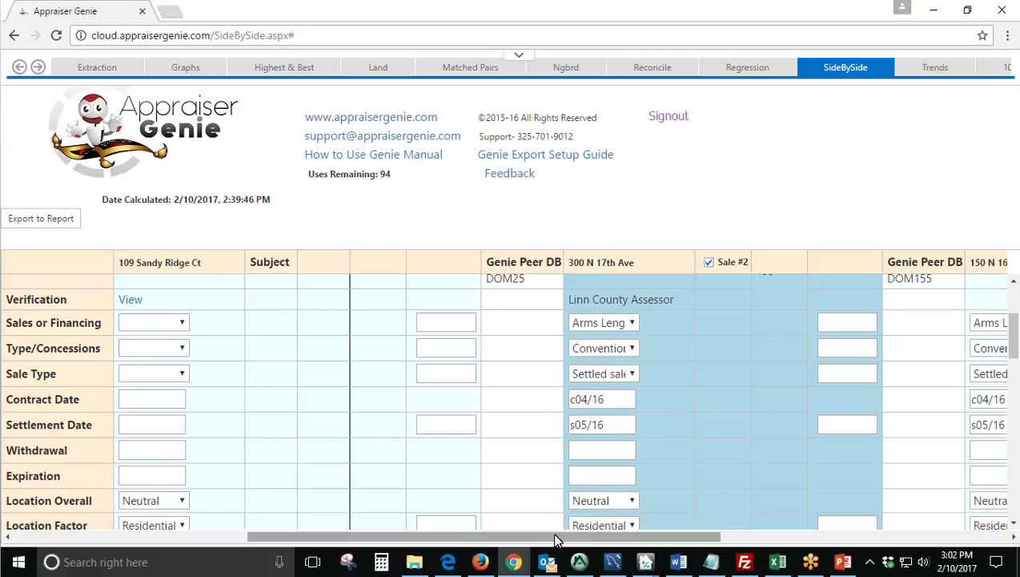
drag(556, 539, 200, 547)
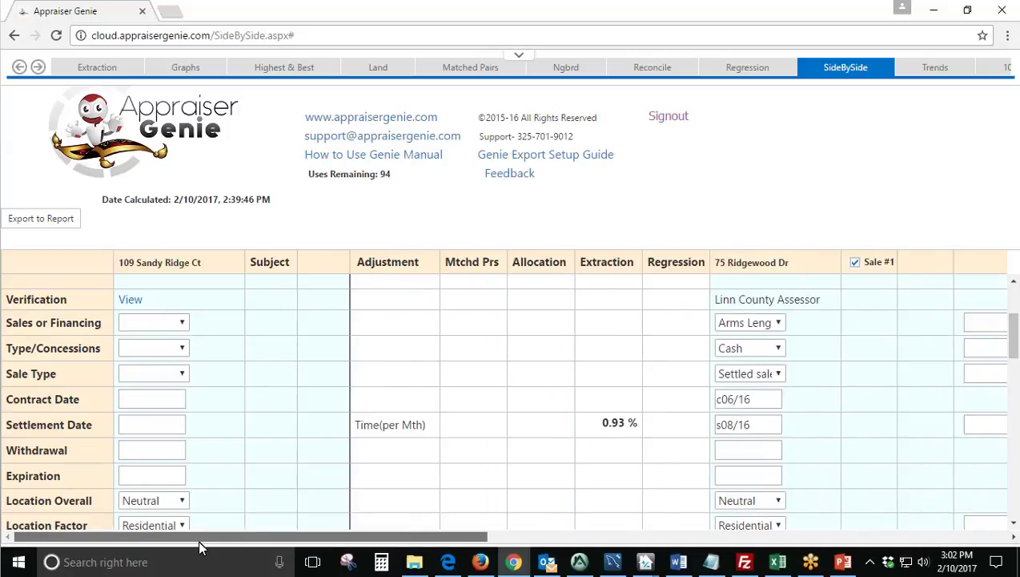
scroll(416, 455, down, 3)
scroll(417, 456, down, 1)
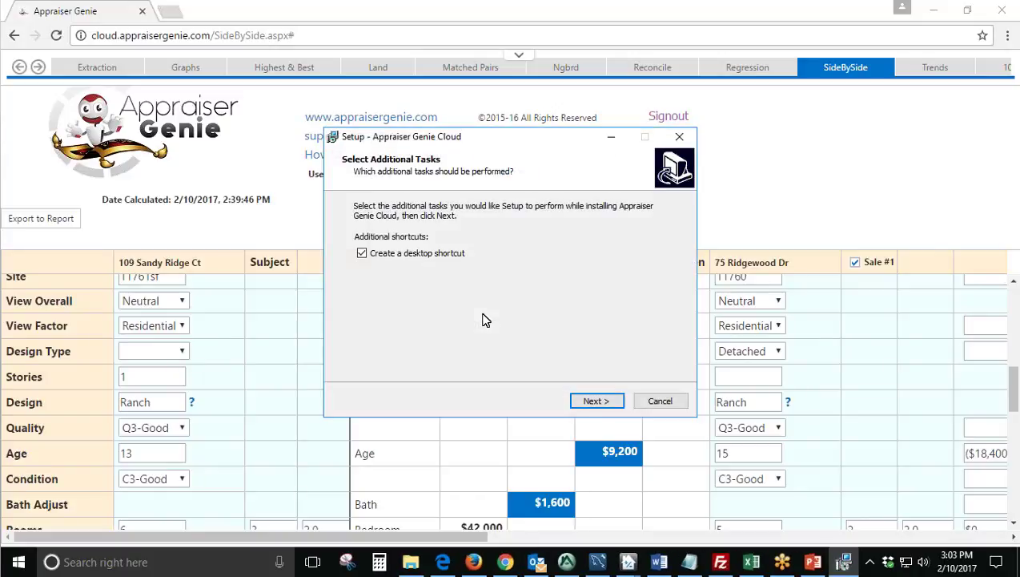
Cancel the Appraiser Genie Cloud setup and confirm the report exported correctly.
click(660, 401)
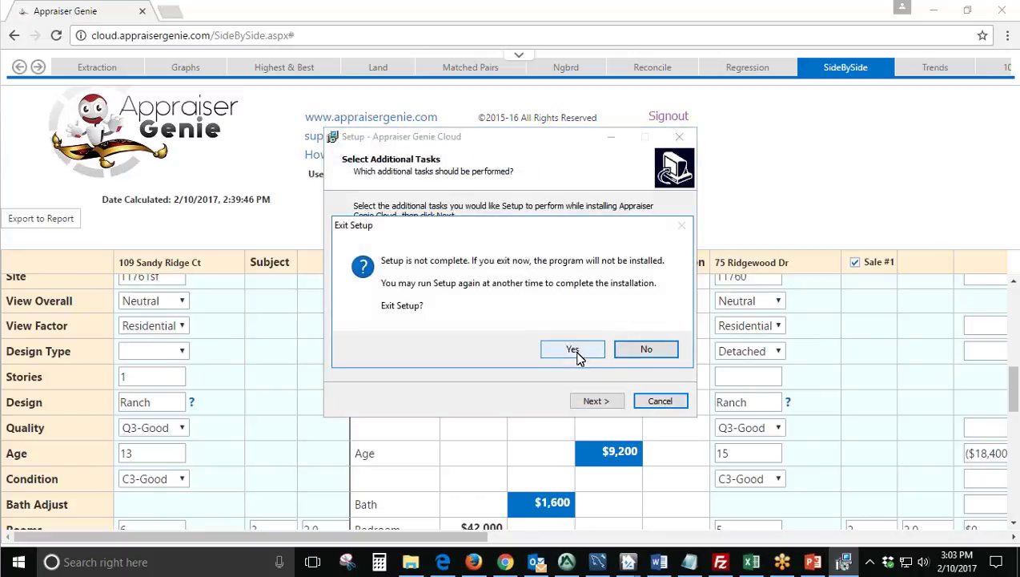
click(573, 350)
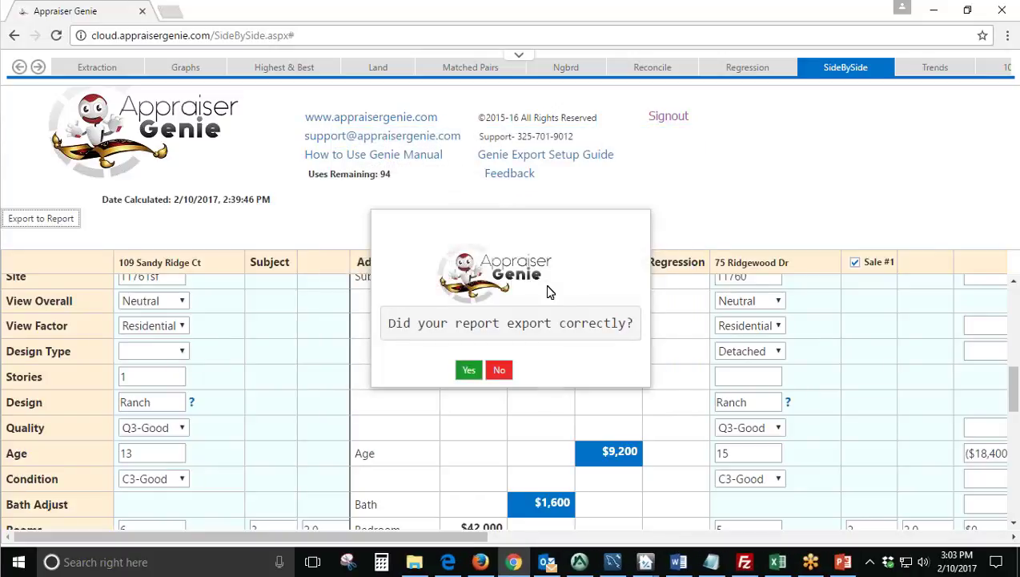
drag(389, 326, 635, 331)
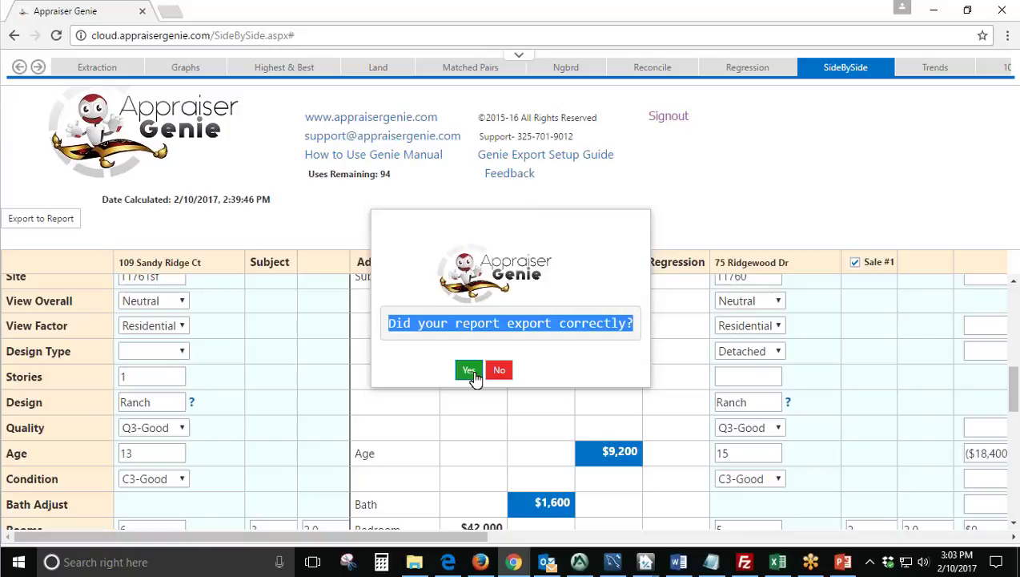
click(470, 371)
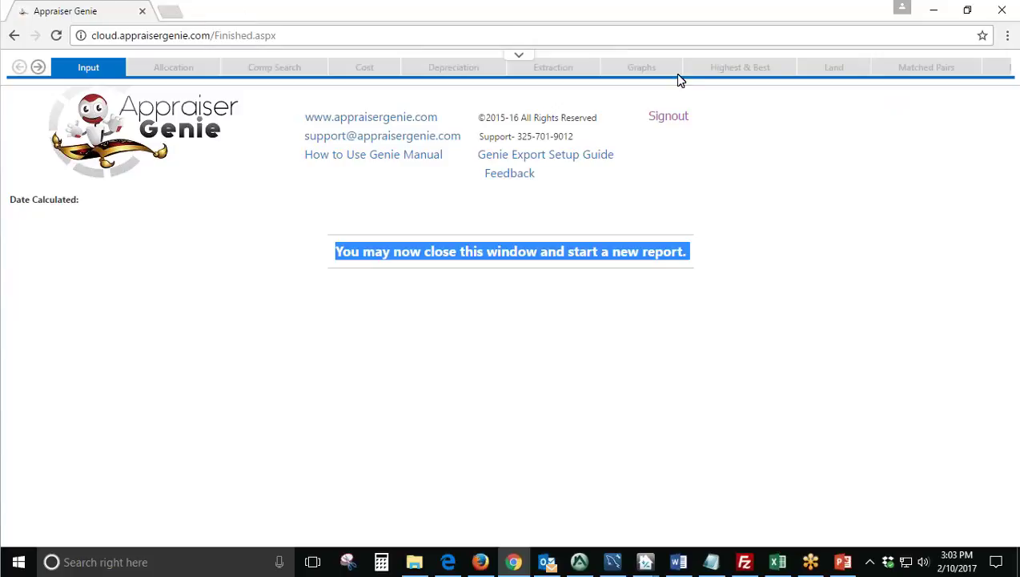
Close the browser, return to Appraise-It, and review the comparables' site sizes and addresses.
click(1003, 11)
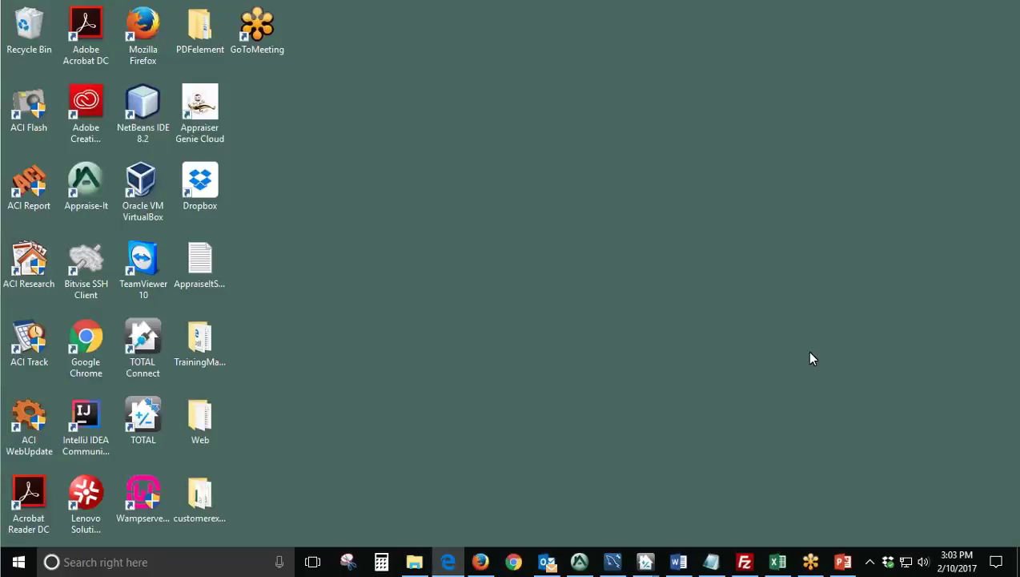
click(580, 562)
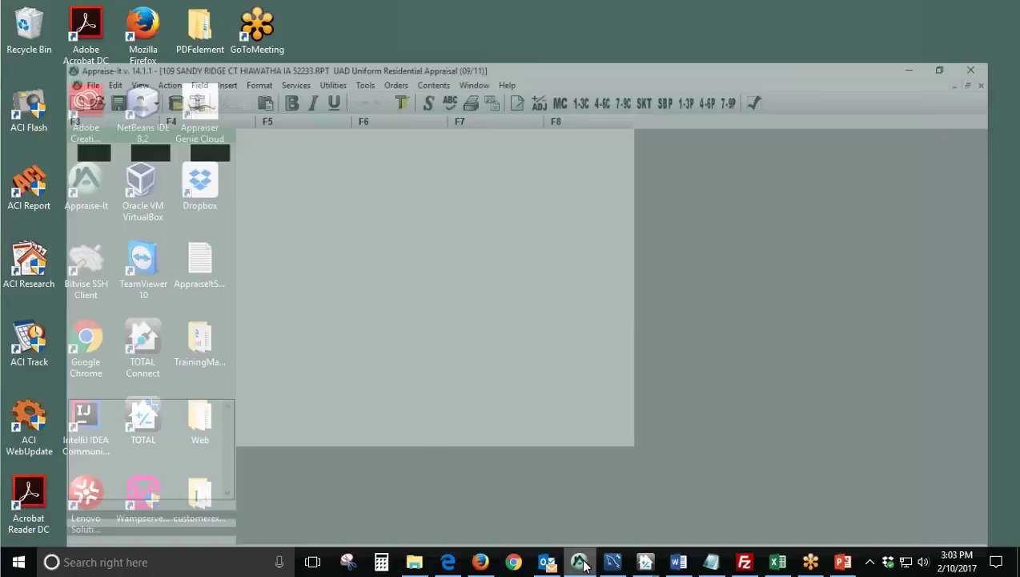
scroll(580, 410, down, 3)
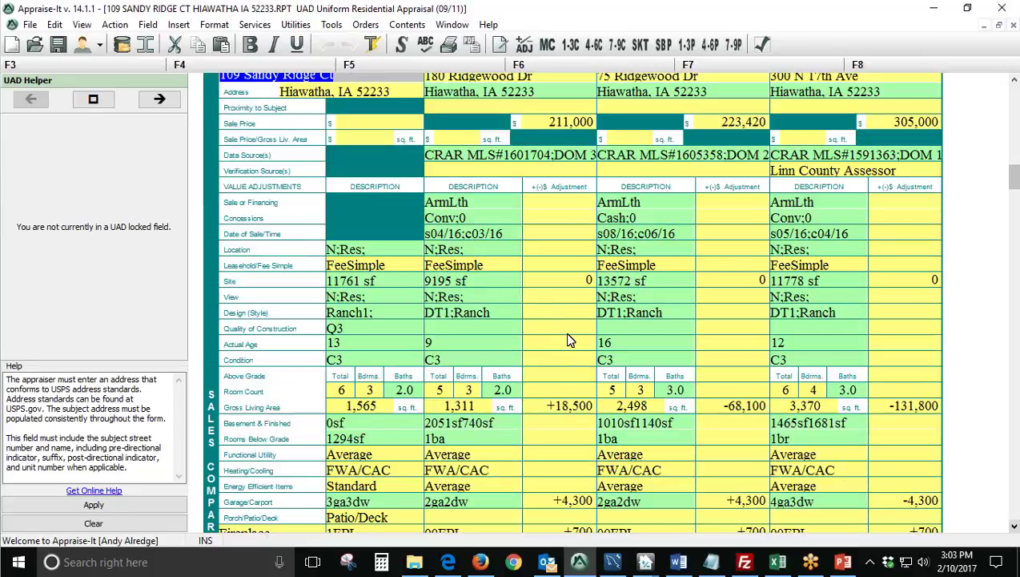
click(510, 282)
click(649, 280)
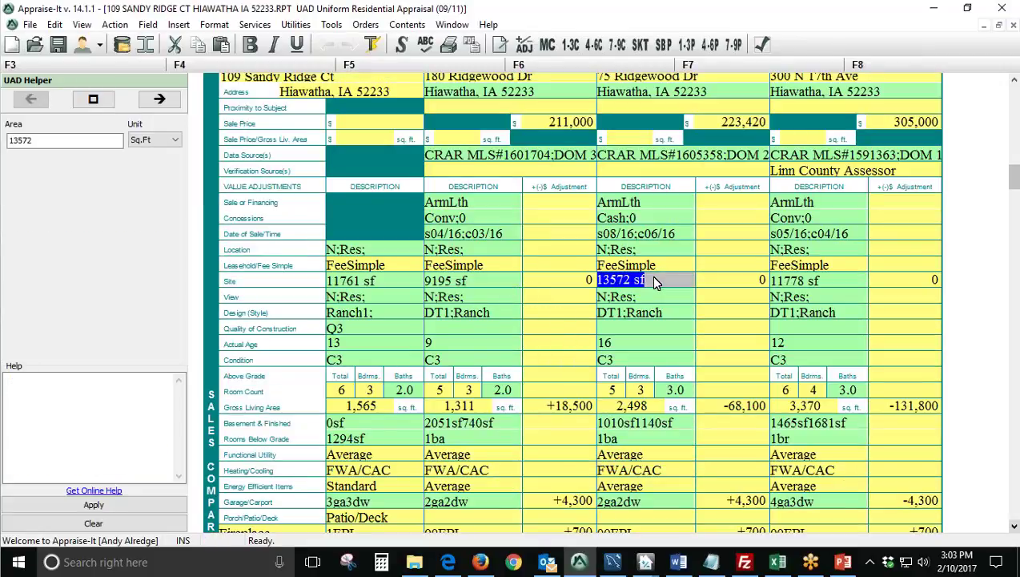
scroll(521, 156, up, 3)
click(677, 255)
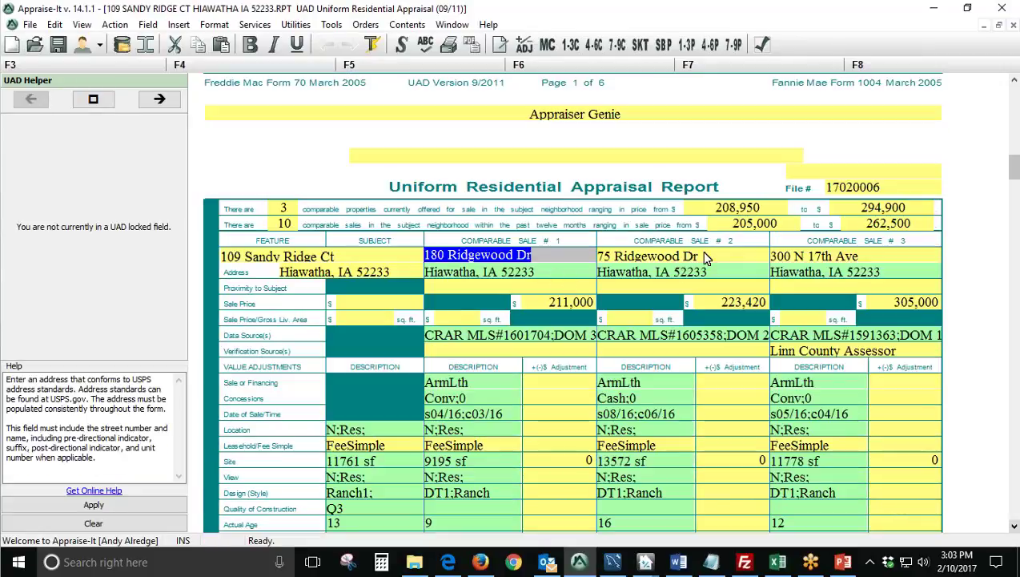
click(898, 260)
Review comparable 1's site adjustment and all three comparables' actual age adjustments.
scroll(604, 337, down, 6)
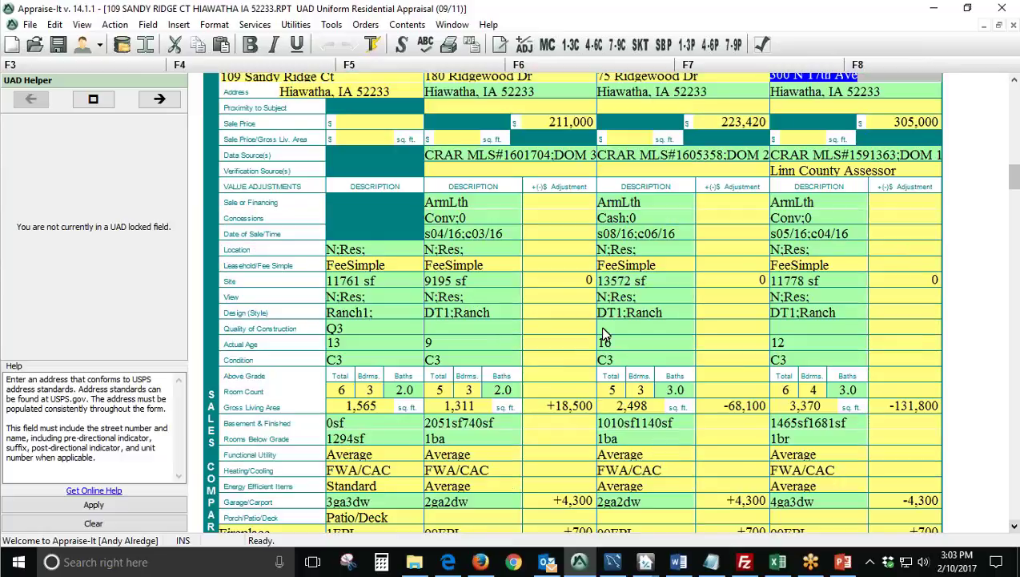
click(559, 290)
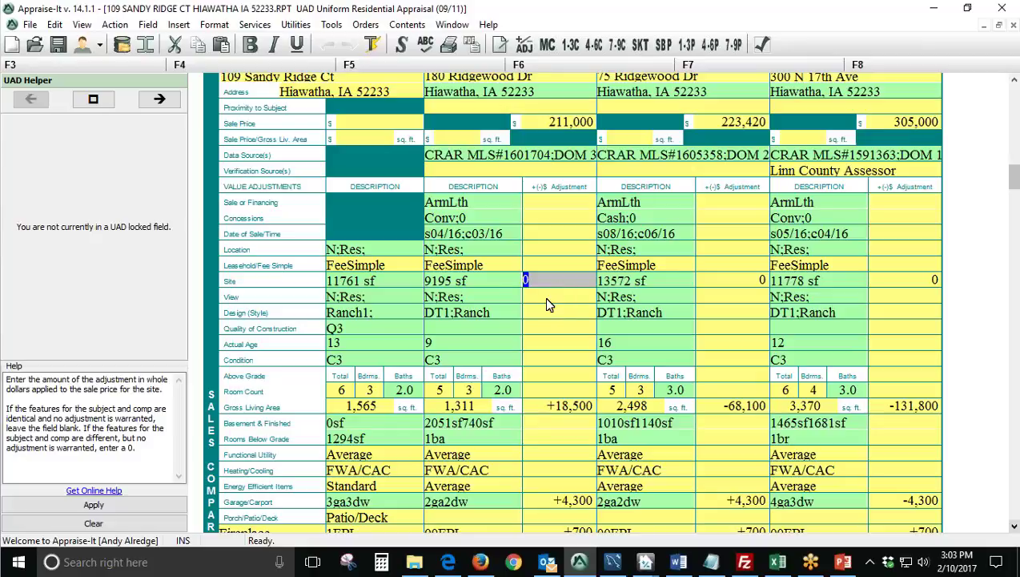
scroll(548, 305, down, 6)
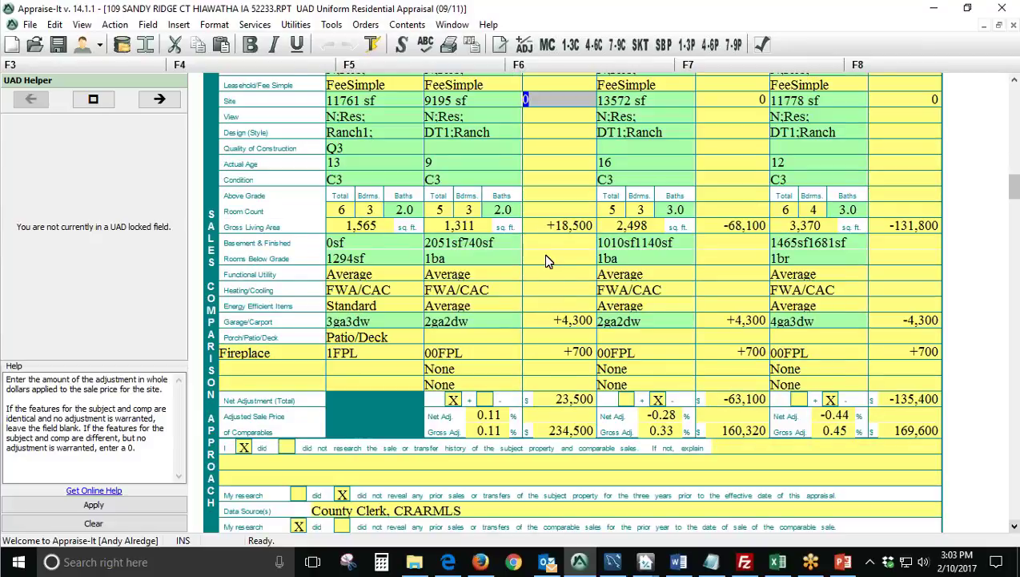
click(561, 165)
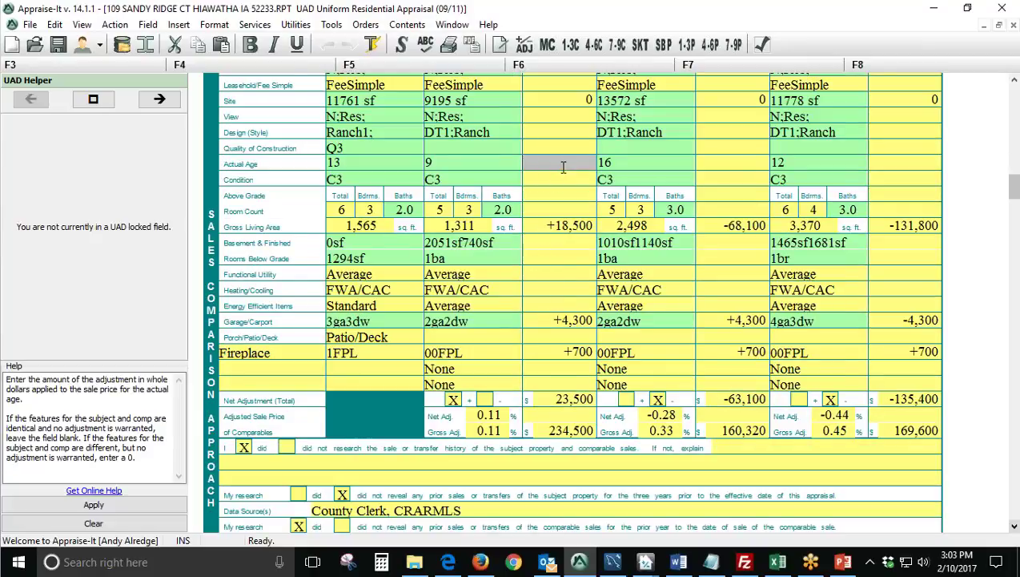
click(708, 161)
click(903, 162)
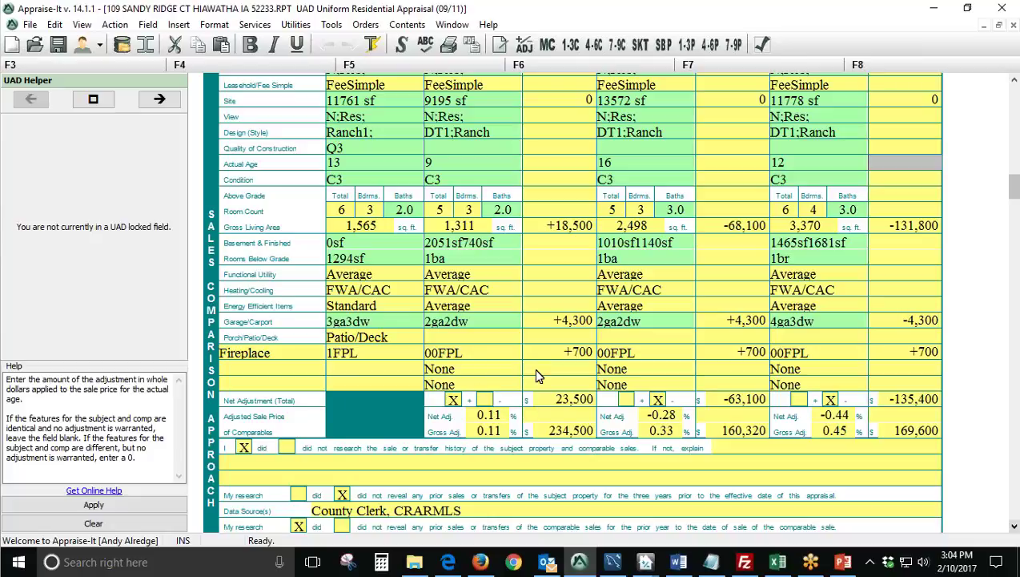
Check the Fireplace and blank feature rows, including the comparables' None entries.
click(297, 349)
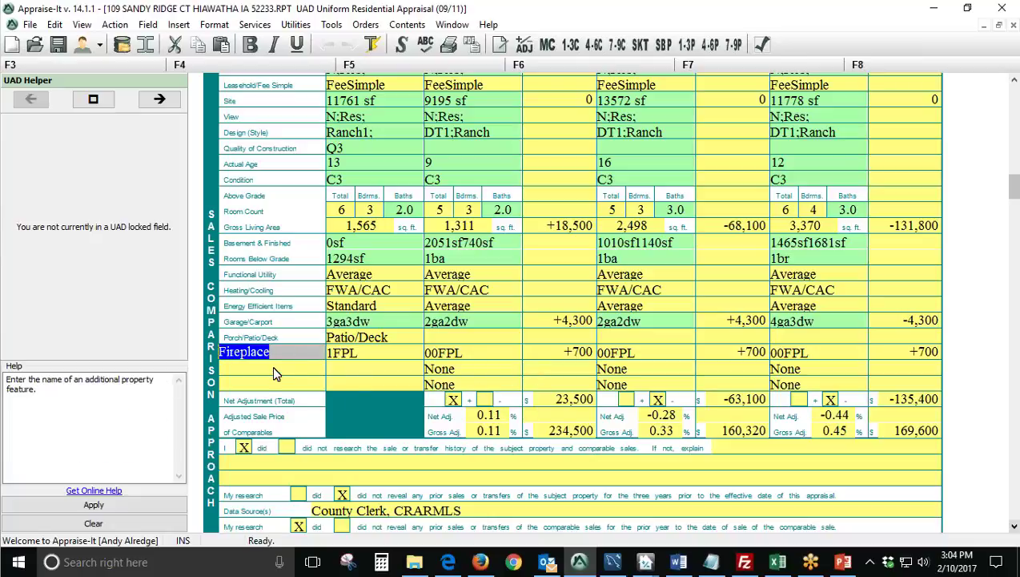
click(280, 370)
click(274, 389)
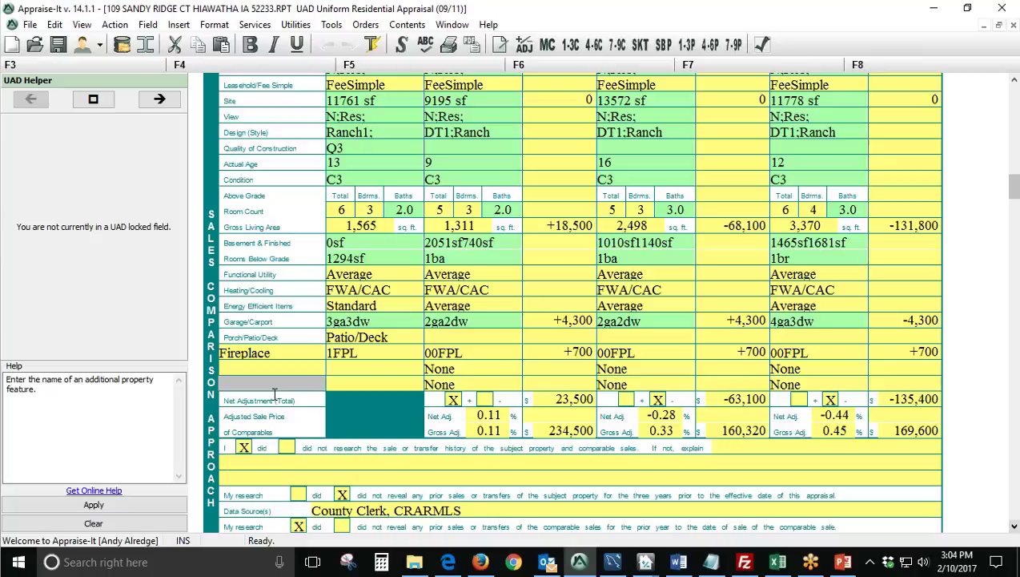
click(453, 386)
click(611, 388)
click(297, 389)
click(458, 386)
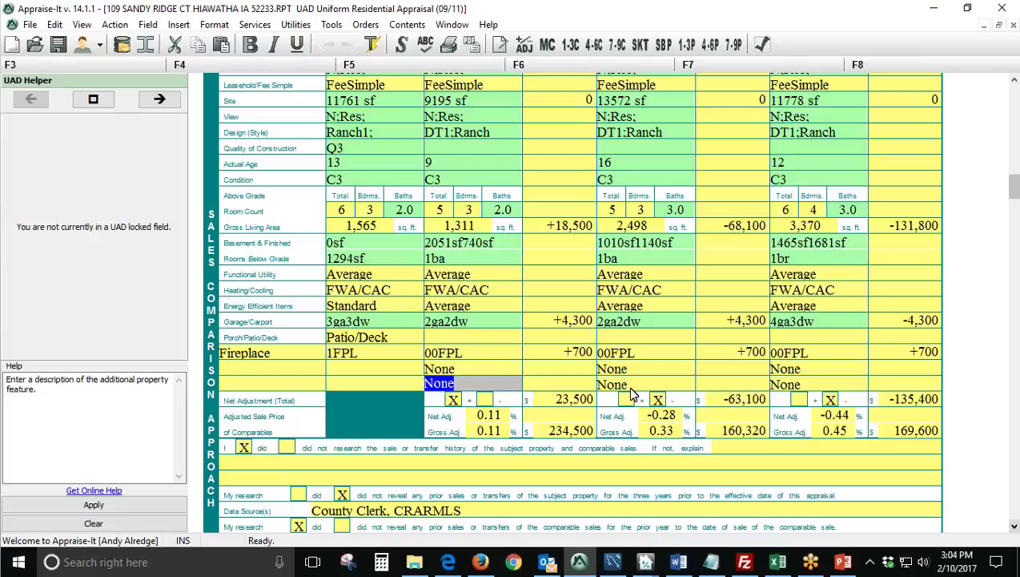
click(627, 386)
click(805, 388)
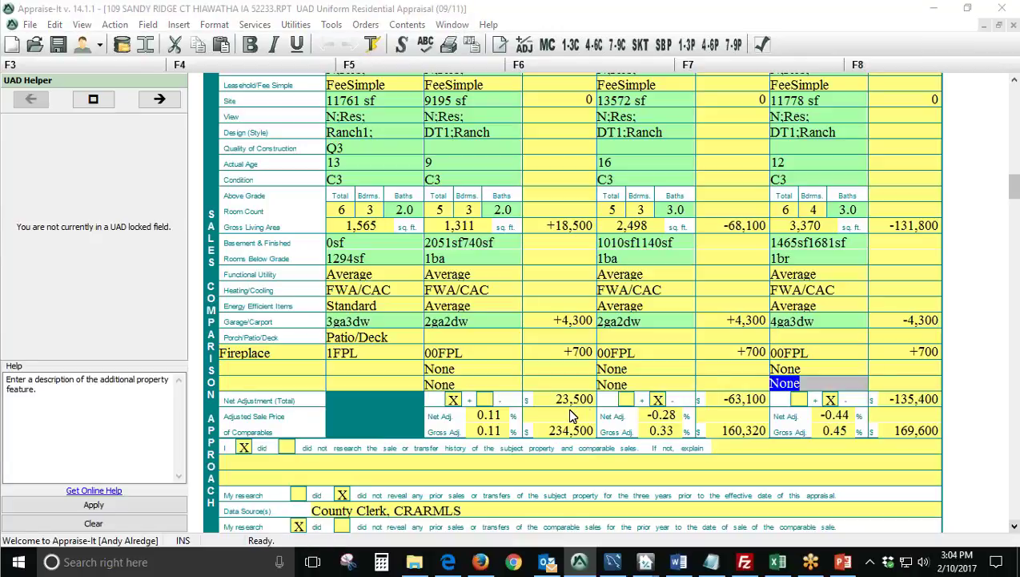
Dismiss the oversized-field attention message and scroll back up the grid.
scroll(567, 408, down, 4)
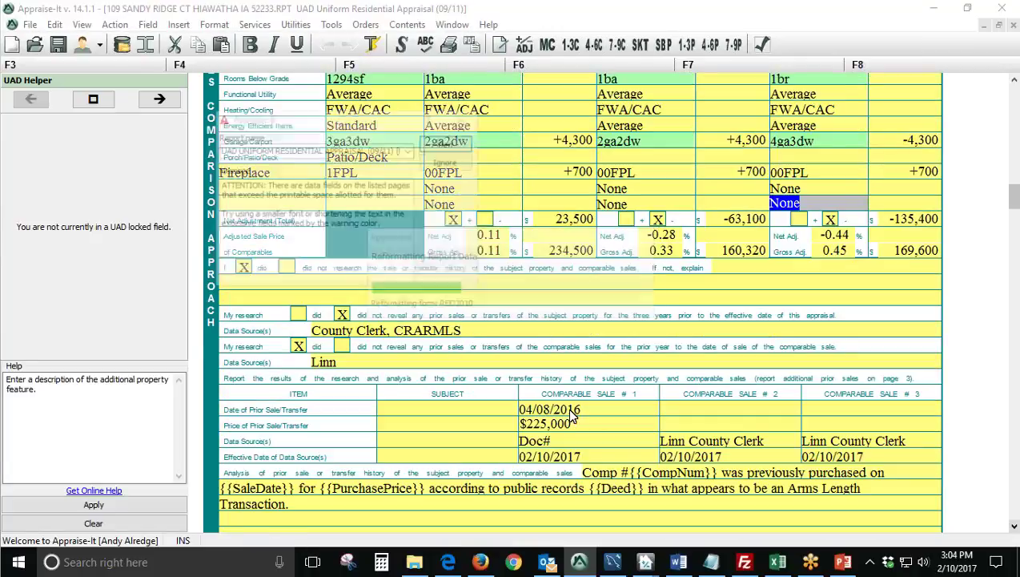
click(465, 117)
scroll(542, 203, up, 8)
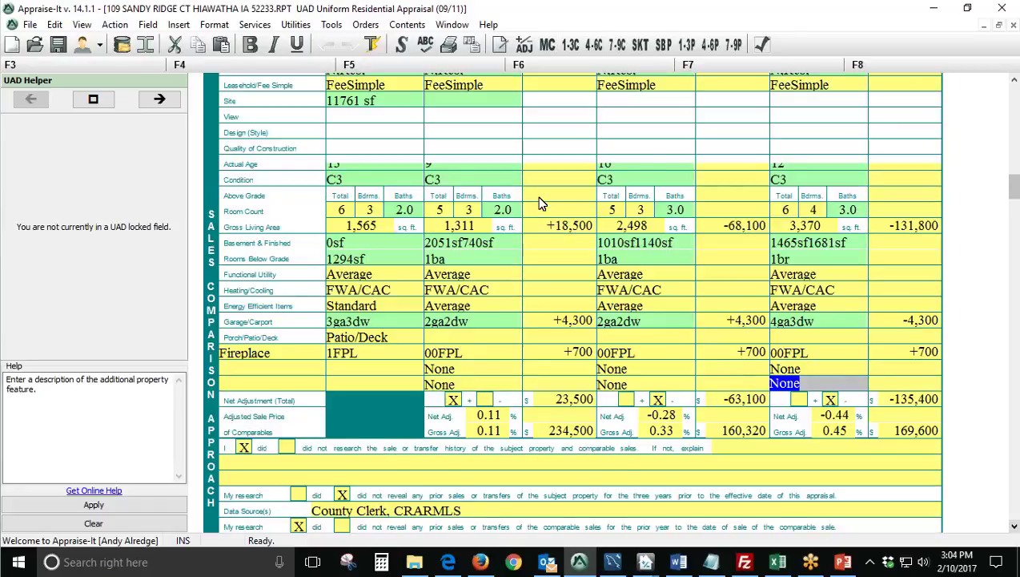
scroll(540, 203, up, 2)
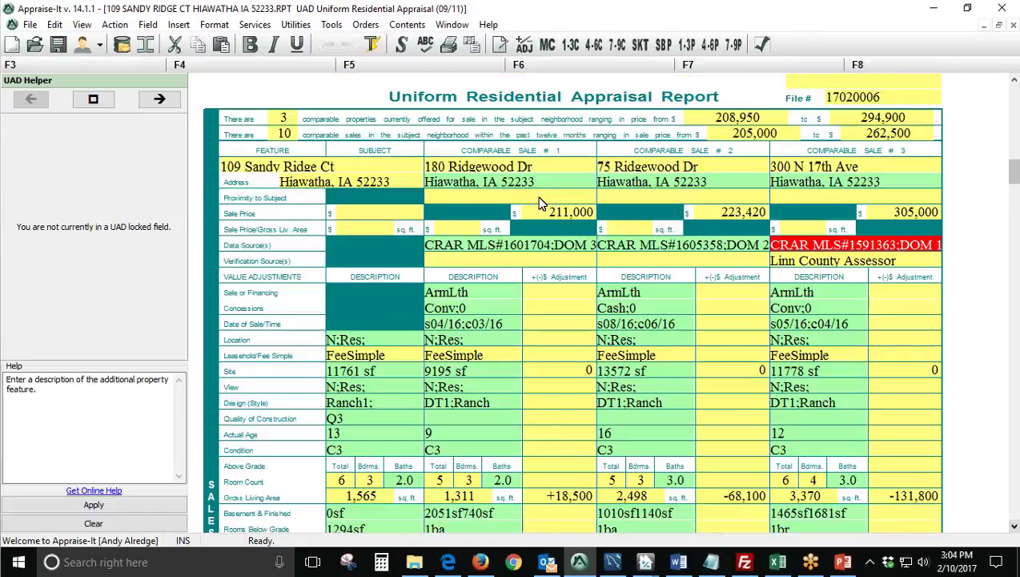
click(548, 46)
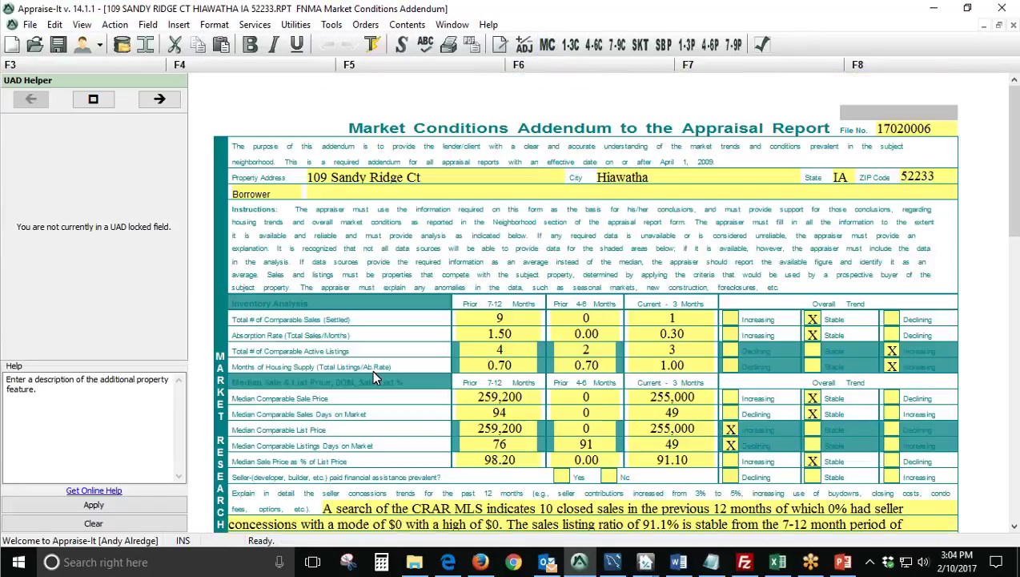
scroll(371, 369, down, 4)
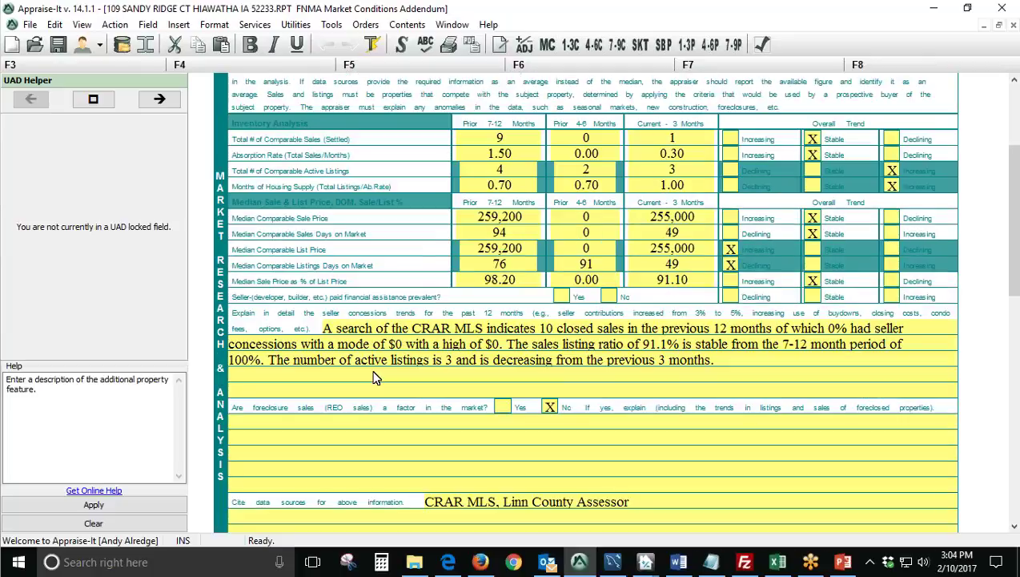
click(738, 365)
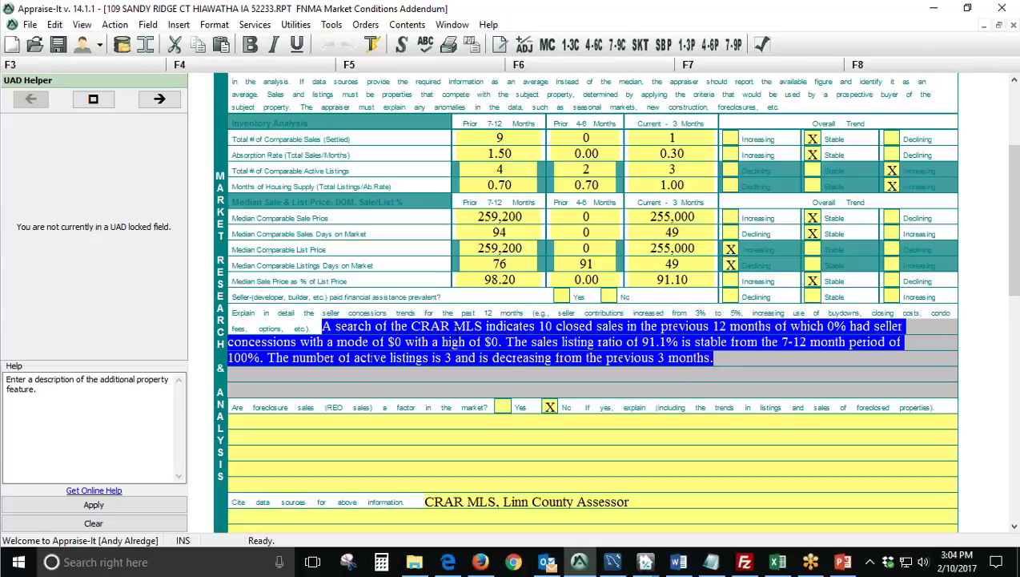
click(263, 339)
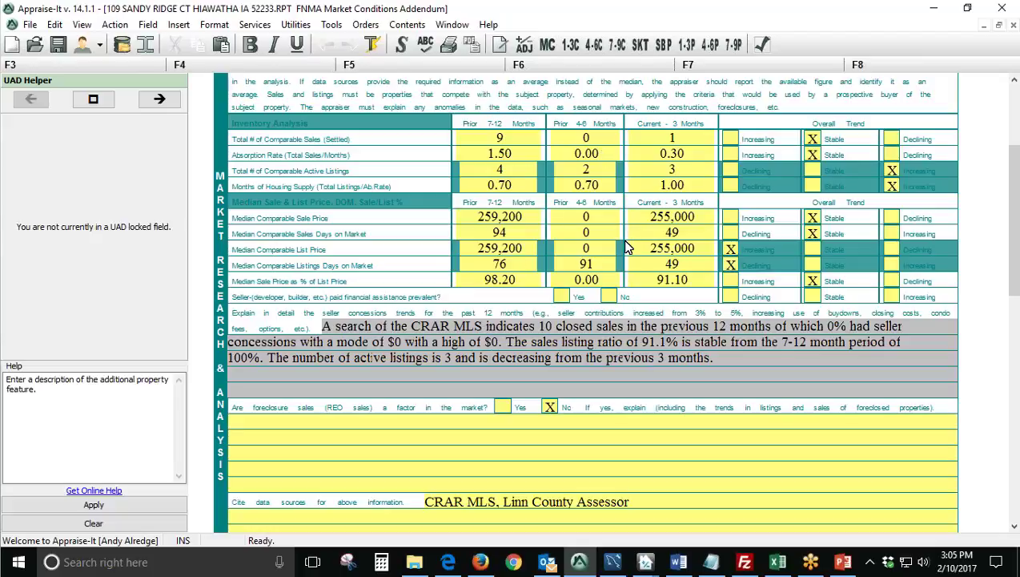
scroll(630, 284, up, 3)
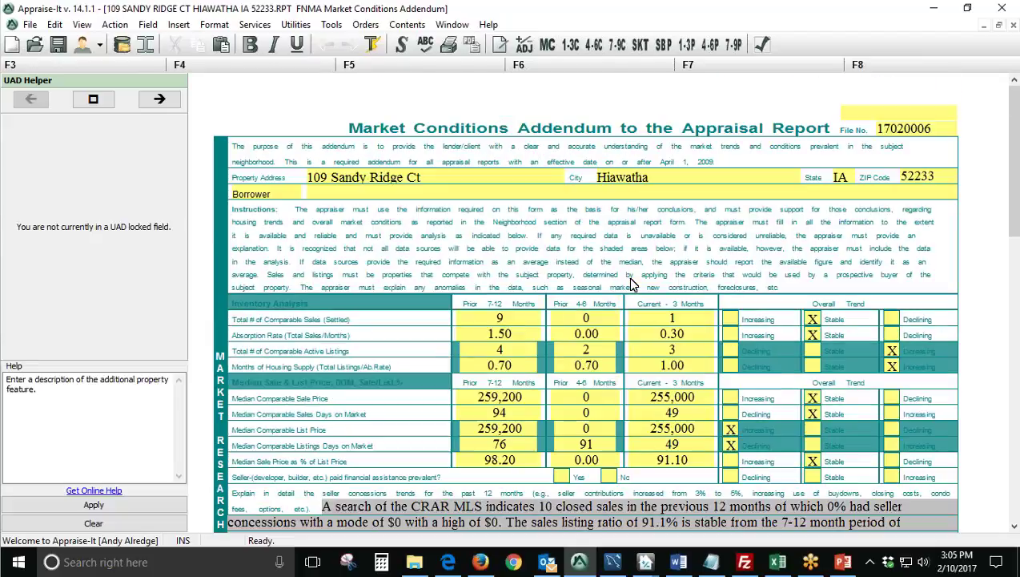
scroll(639, 178, down, 2)
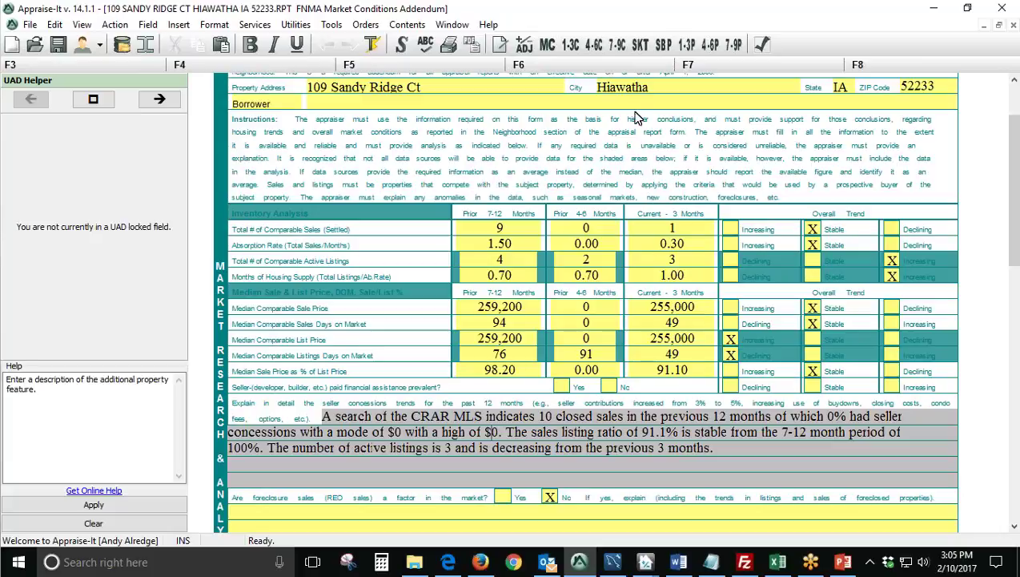
click(570, 46)
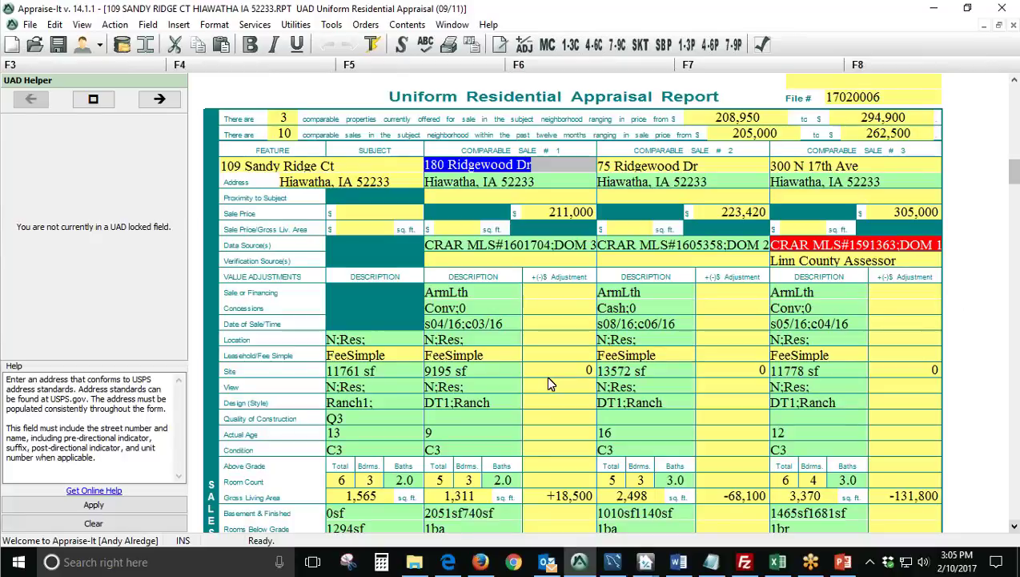
In File Explorer, navigate from This PC into C:\TRADATA\Appraiser Genie.
click(414, 563)
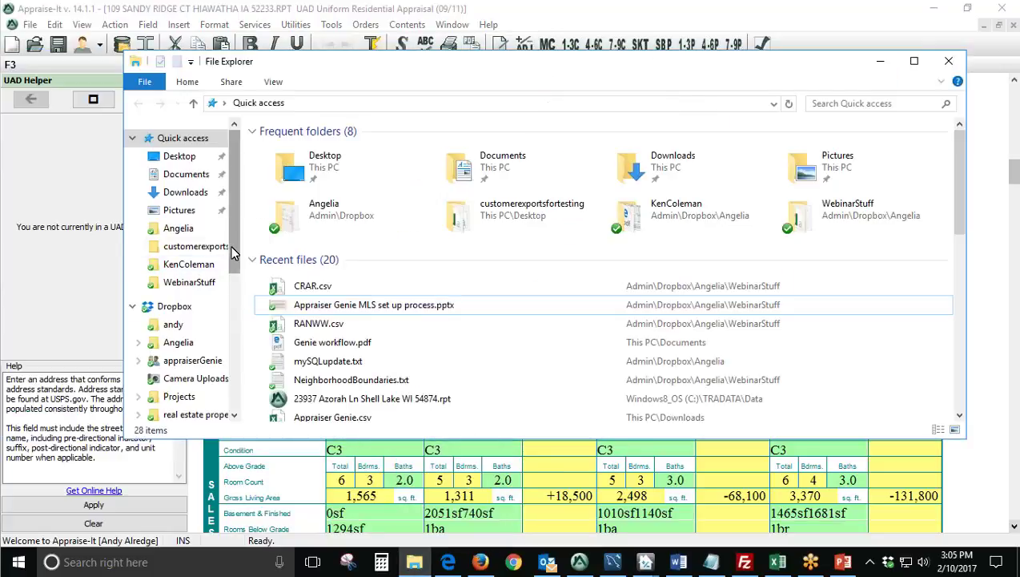
drag(232, 253, 230, 416)
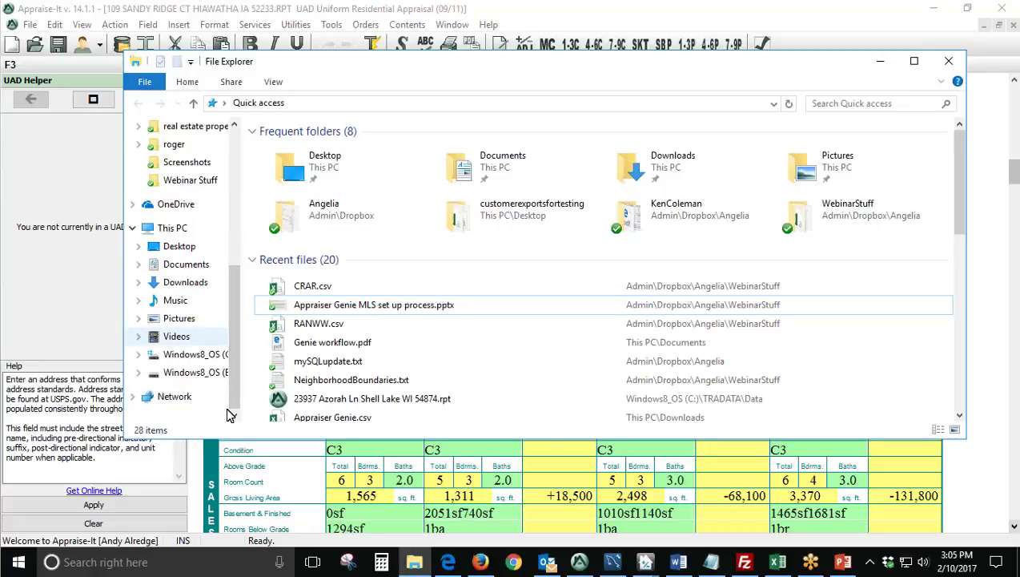
click(183, 231)
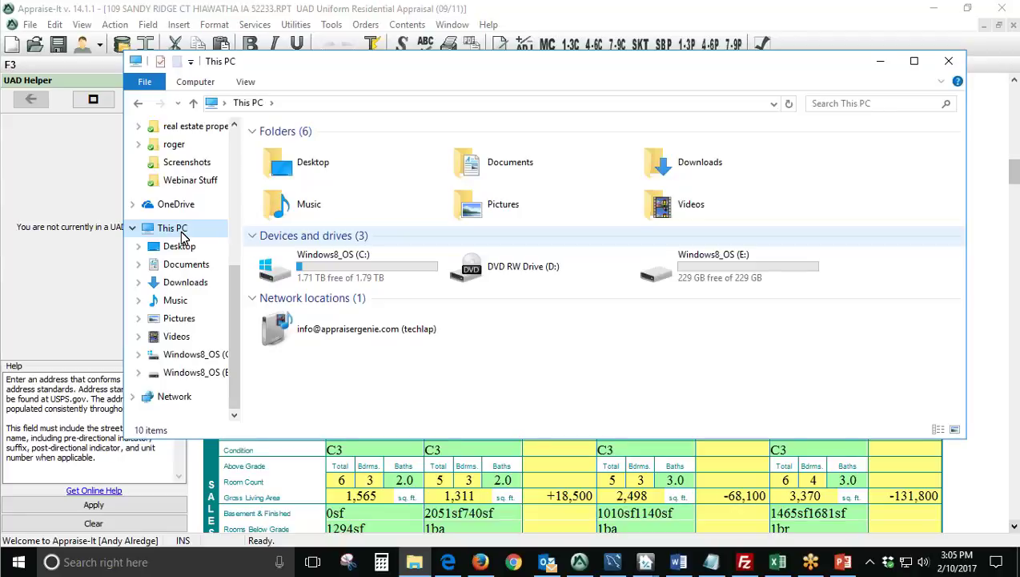
double_click(407, 266)
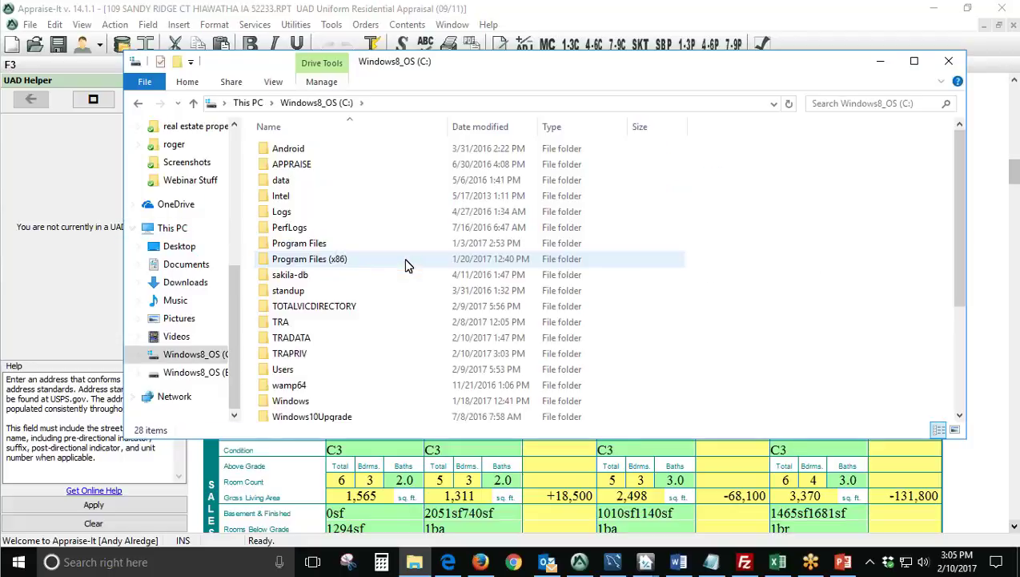
click(400, 337)
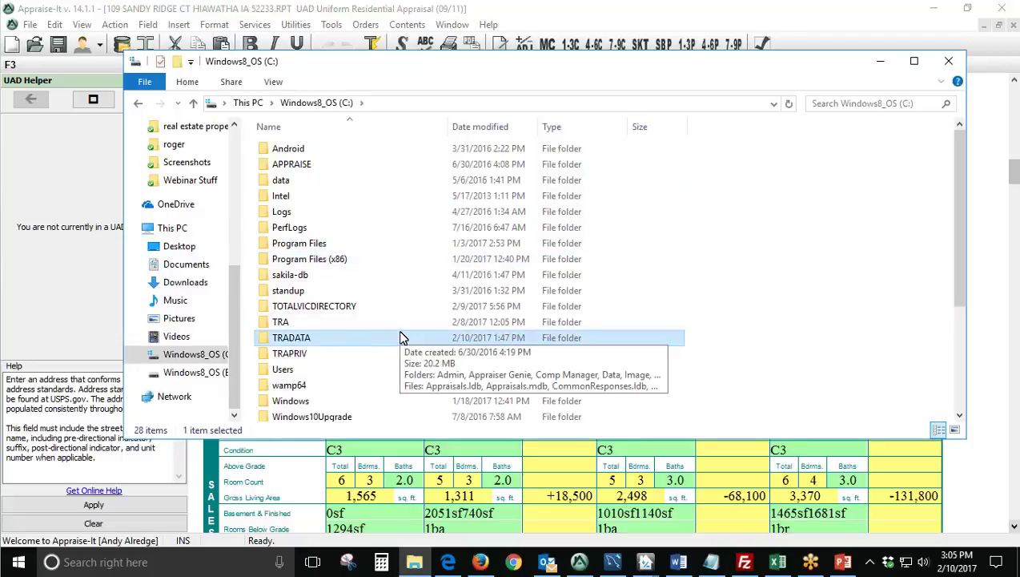
double_click(339, 342)
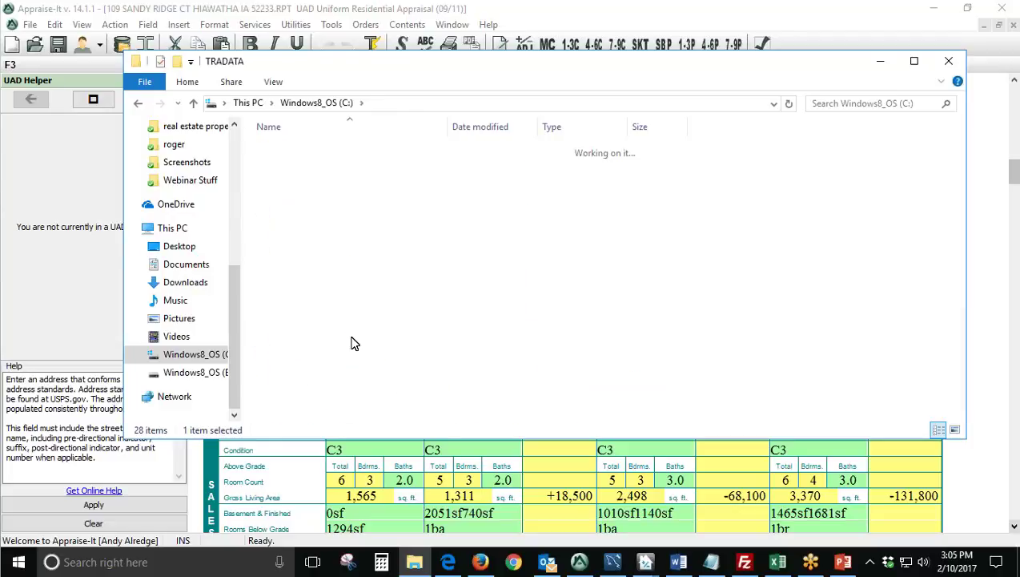
click(323, 166)
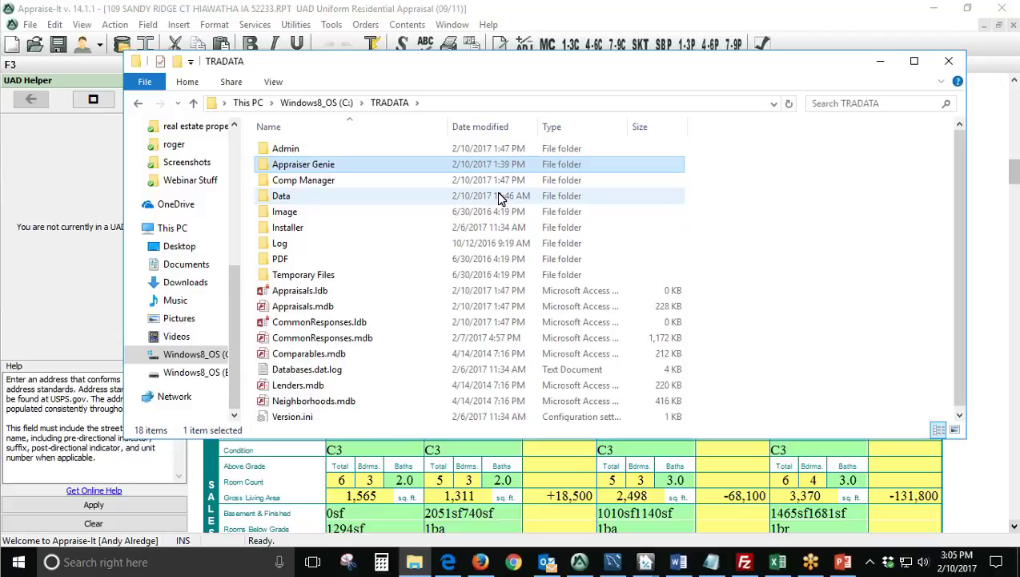
double_click(379, 165)
Open report folder 17020006 and its output folder, selecting Graphs.pdf and Graphs1.pdf.
click(456, 150)
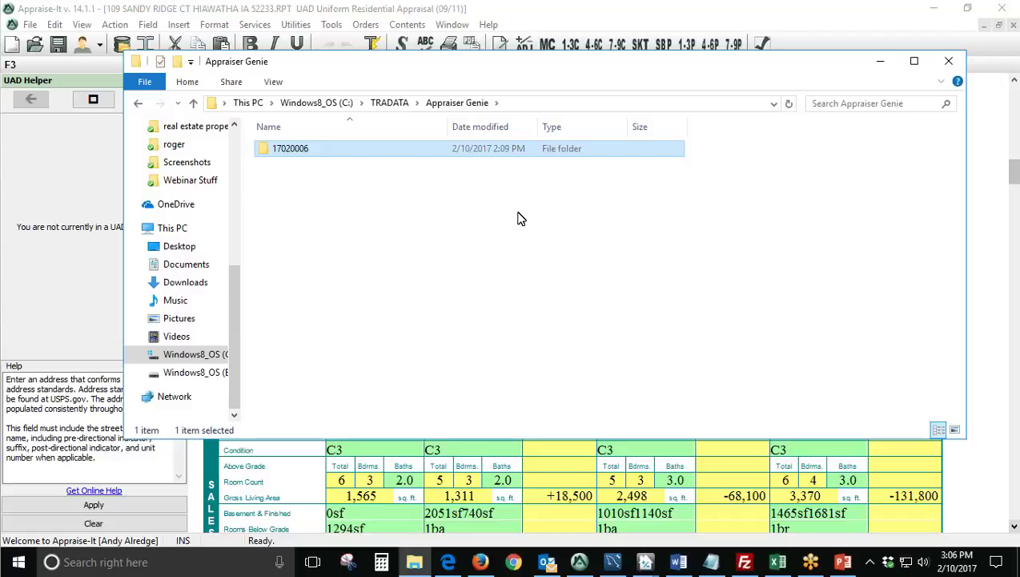
click(320, 150)
double_click(369, 154)
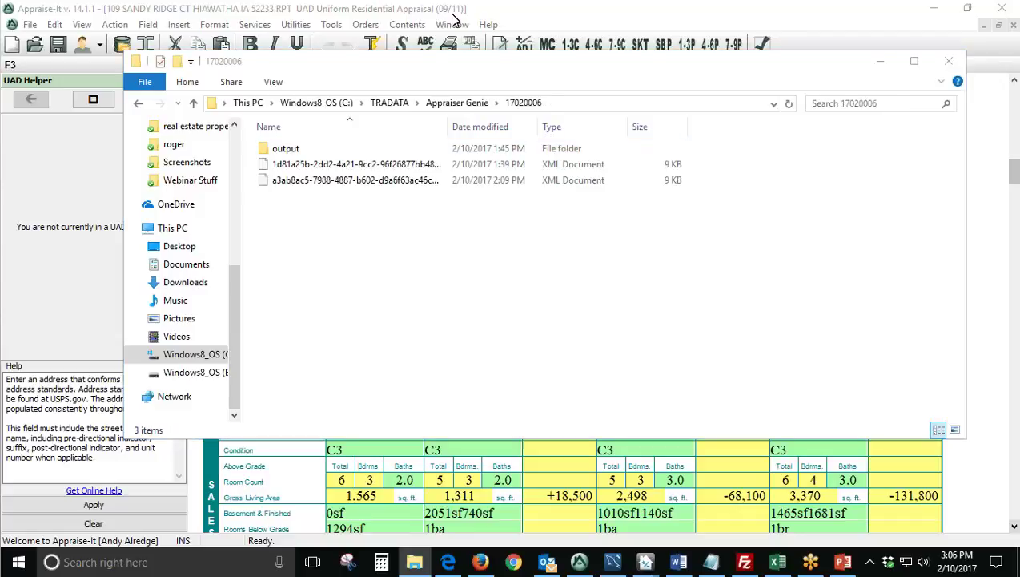
double_click(286, 150)
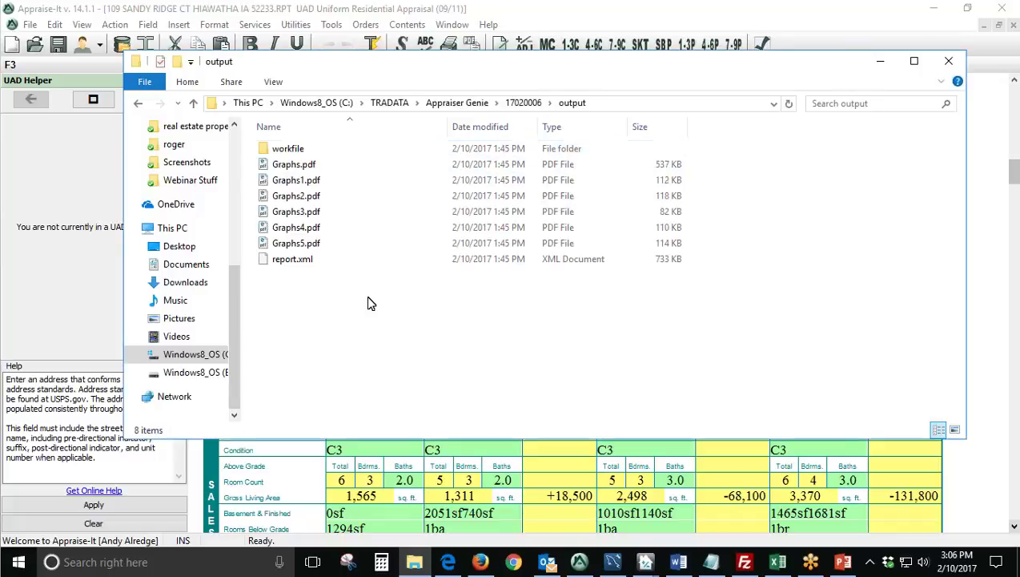
click(308, 165)
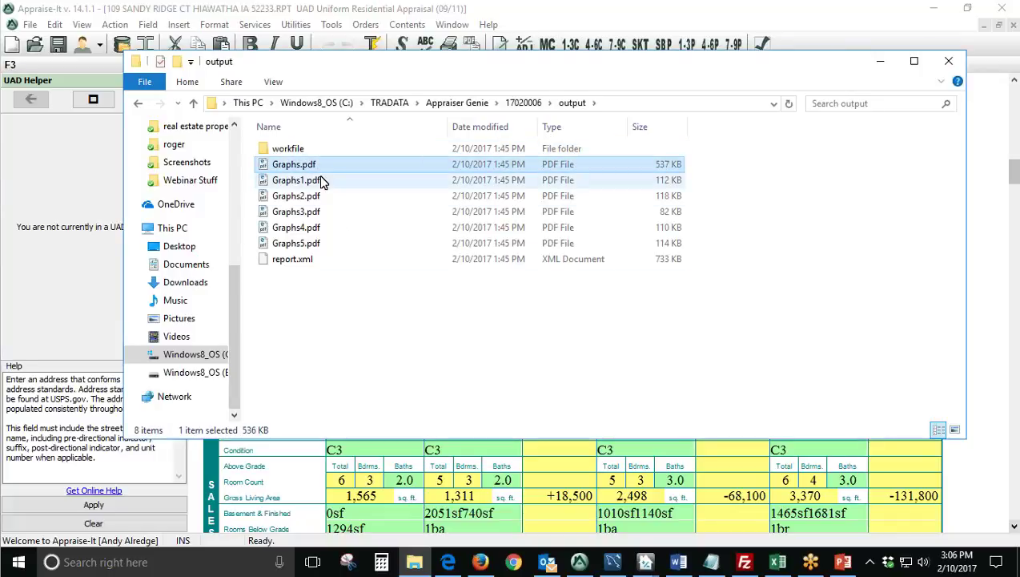
click(320, 181)
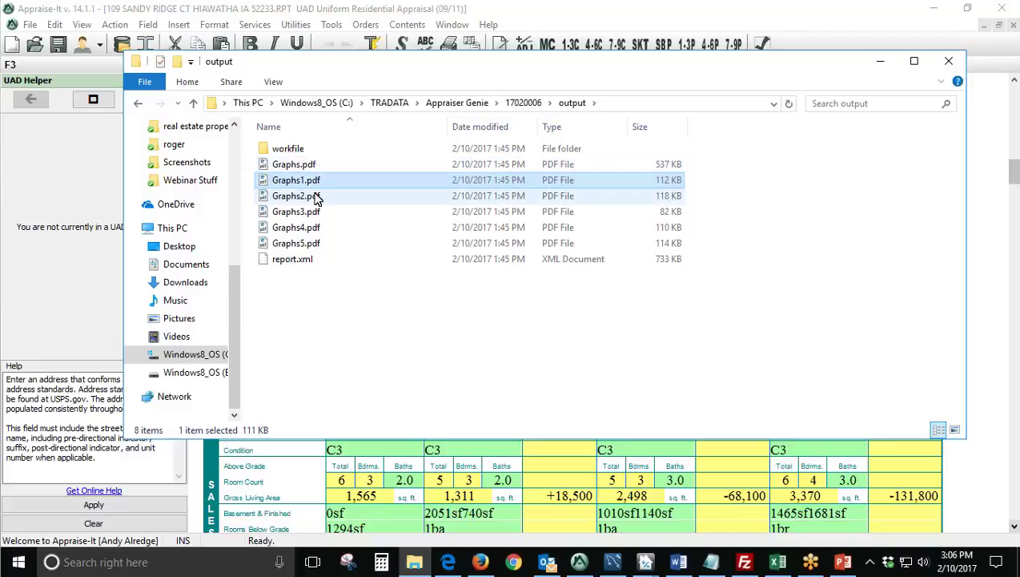
View Graphs2.pdf's Supply & Absorption Rate and $ per SF charts in Edge, then minimize it.
double_click(314, 197)
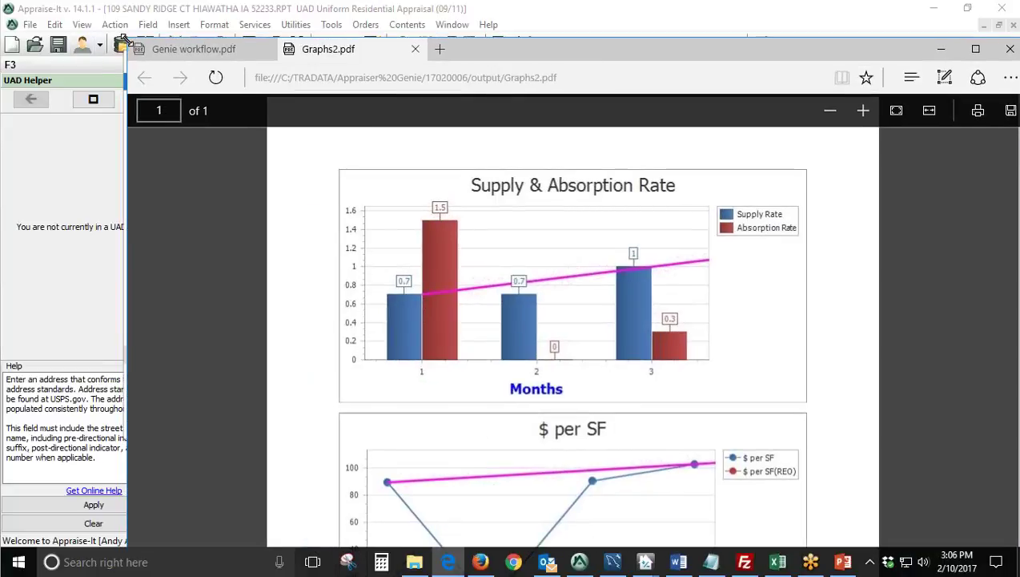
drag(449, 49, 426, 78)
scroll(499, 385, down, 1)
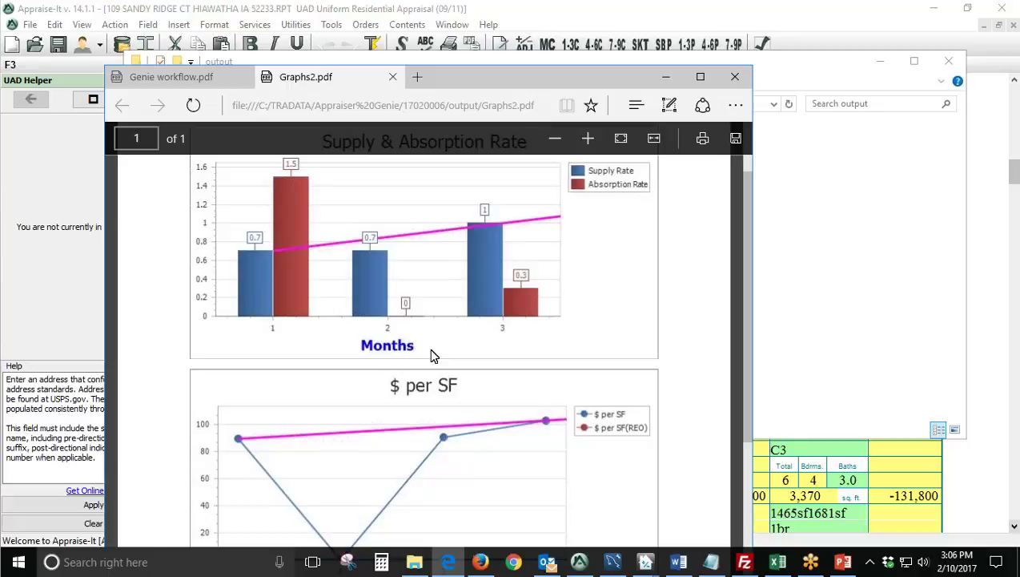
scroll(430, 355, down, 3)
scroll(501, 405, up, 4)
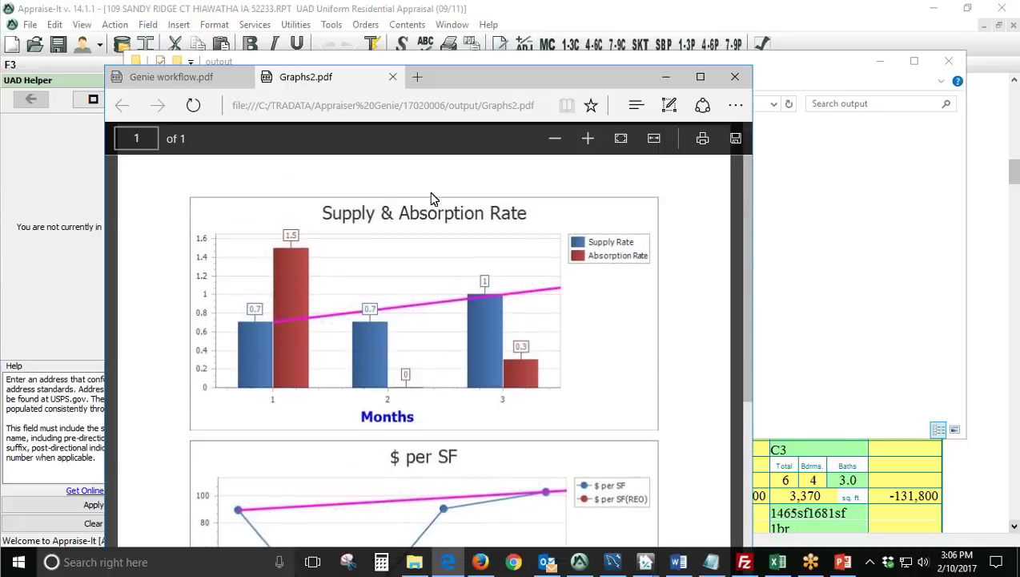
click(666, 77)
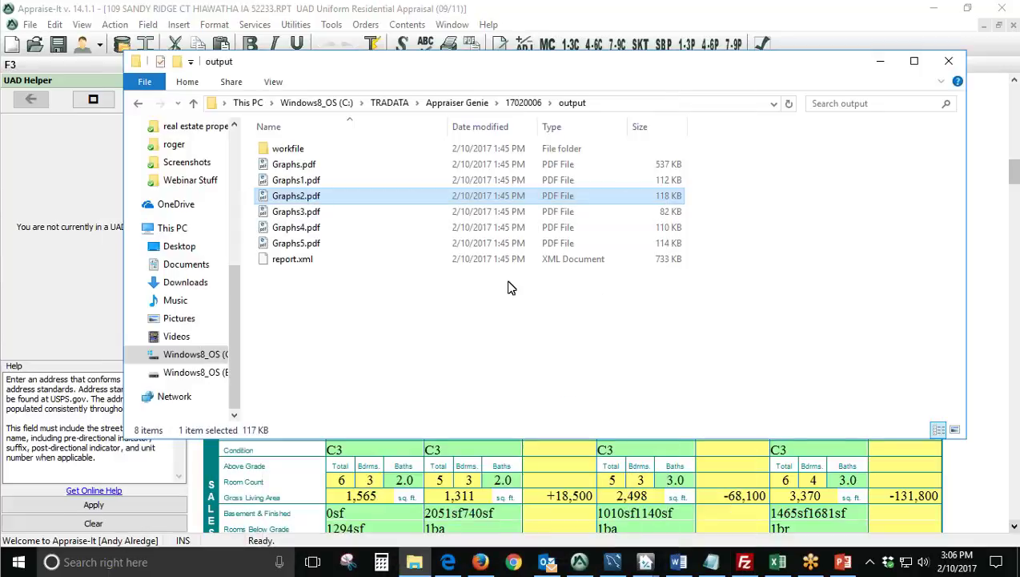
Open the workfile folder and browse its 24 PDFs, such as Allocation.pdf and Extraction.pdf.
double_click(322, 152)
scroll(352, 264, down, 2)
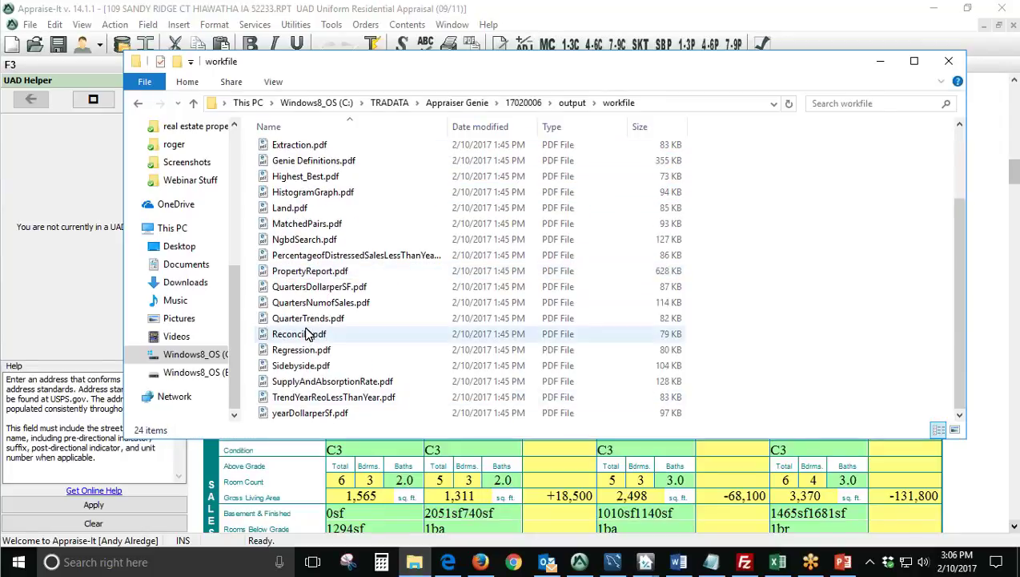
scroll(337, 354, up, 2)
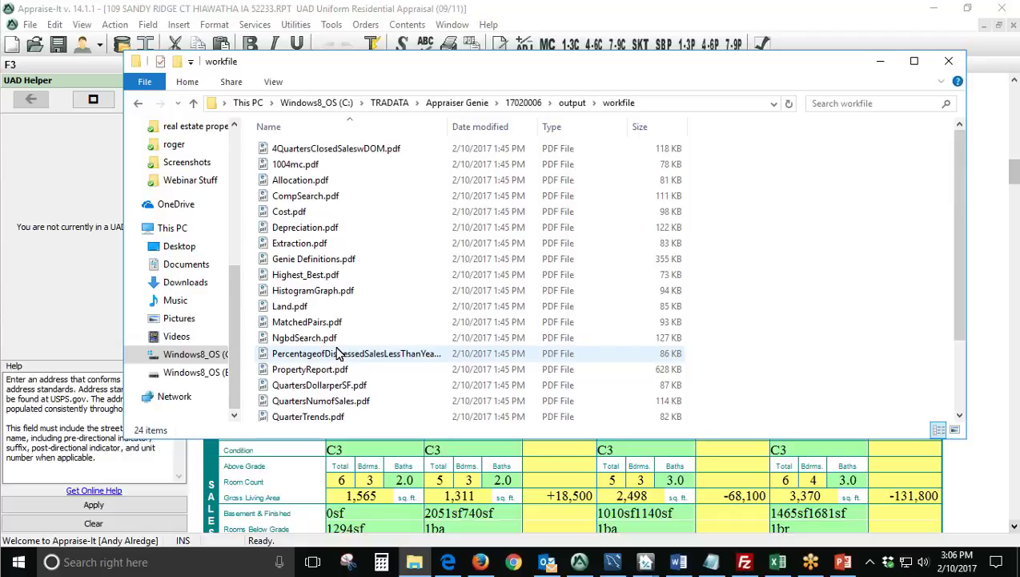
Scroll through the Extraction.pdf tables in Edge, then close that document.
click(304, 248)
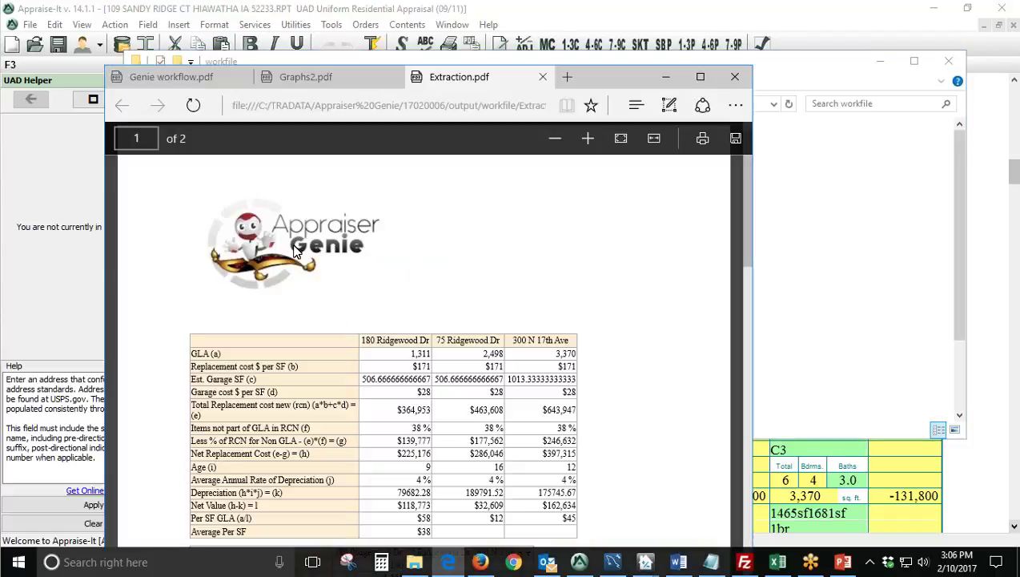
scroll(296, 252, down, 5)
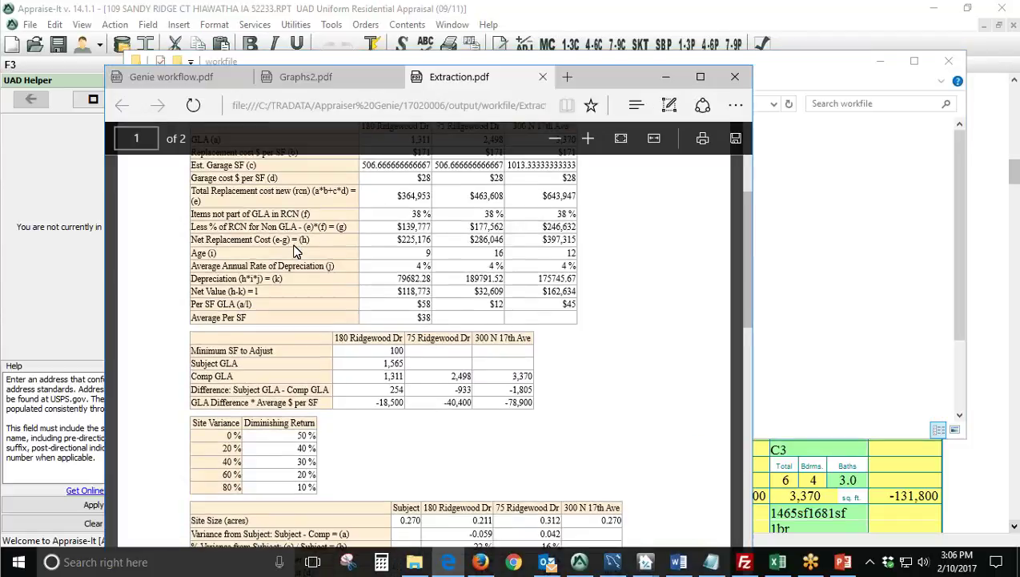
scroll(295, 252, down, 2)
scroll(294, 252, down, 10)
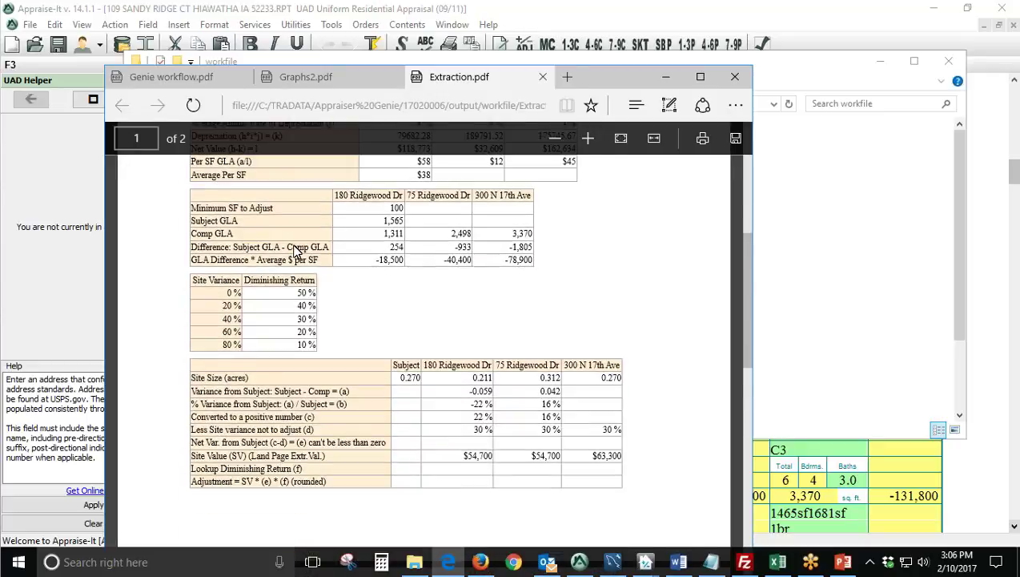
scroll(298, 251, down, 4)
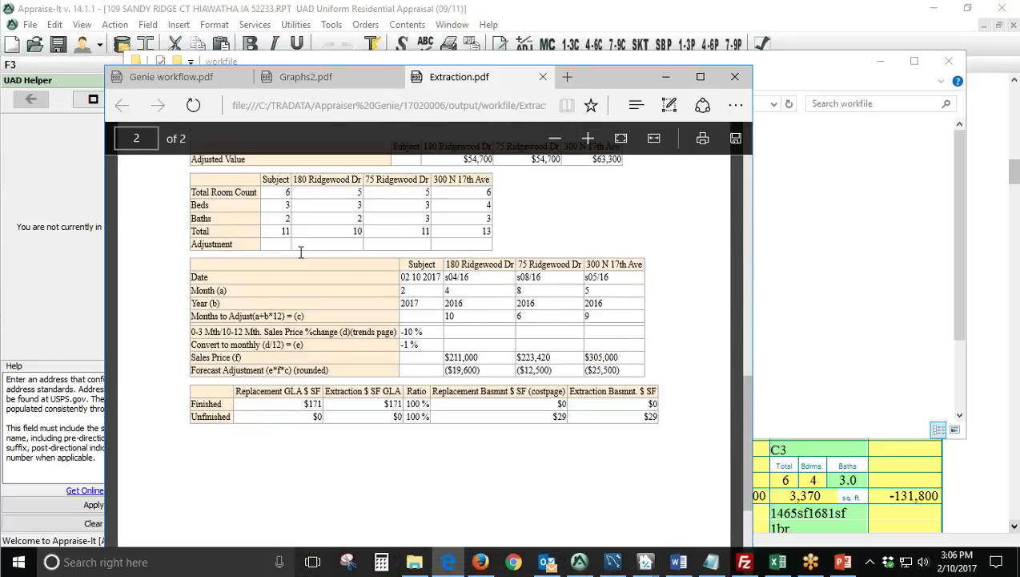
scroll(378, 398, up, 15)
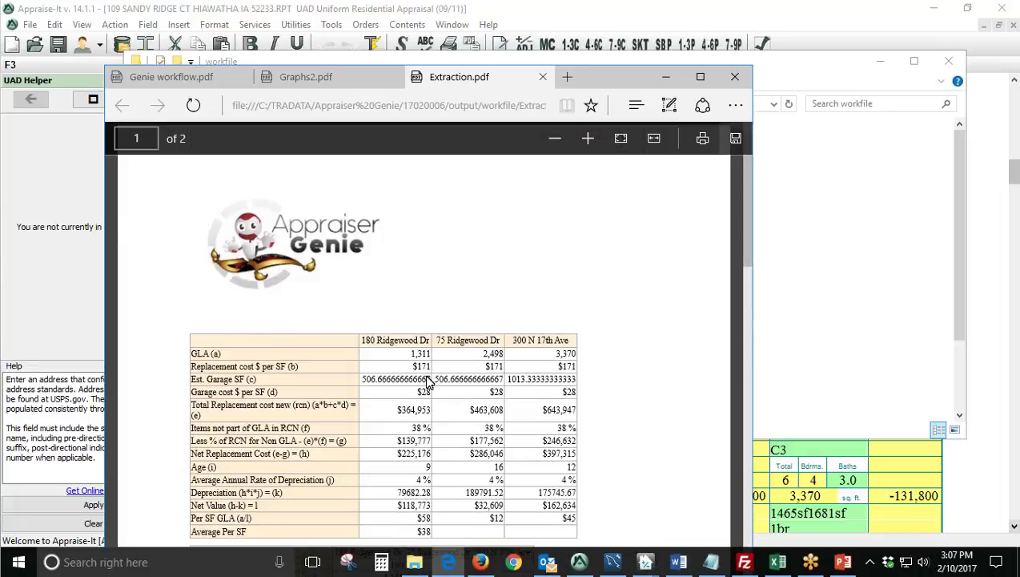
click(543, 76)
Open Cost.pdf from the workfile folder down to its $302,000 Cost Approach Value section.
click(818, 184)
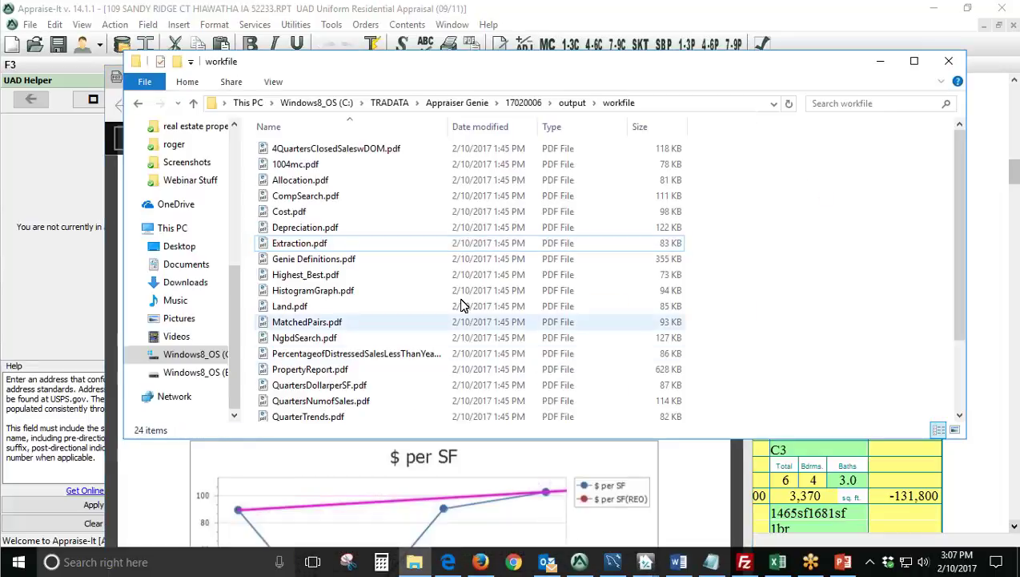
double_click(347, 213)
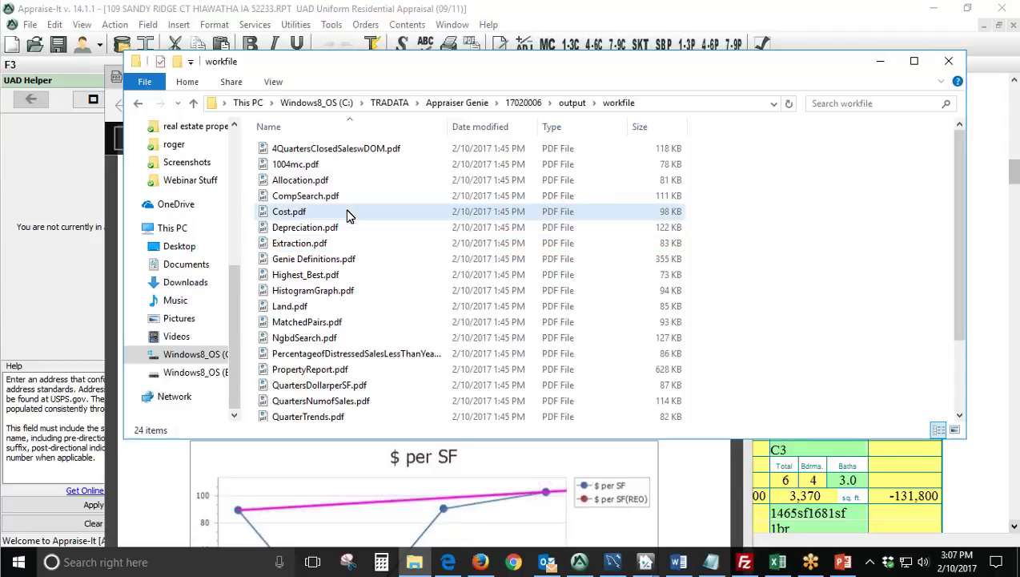
scroll(472, 361, down, 3)
scroll(472, 360, down, 5)
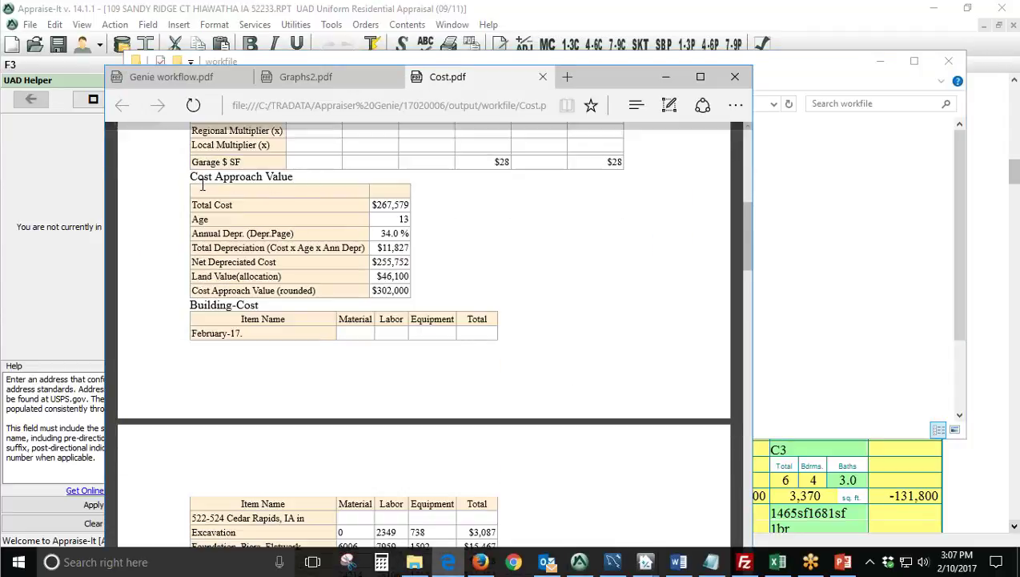
Highlight the Cost Approach Value heading and the Material, Labor and Equipment column headings.
drag(191, 177, 312, 178)
scroll(467, 317, down, 5)
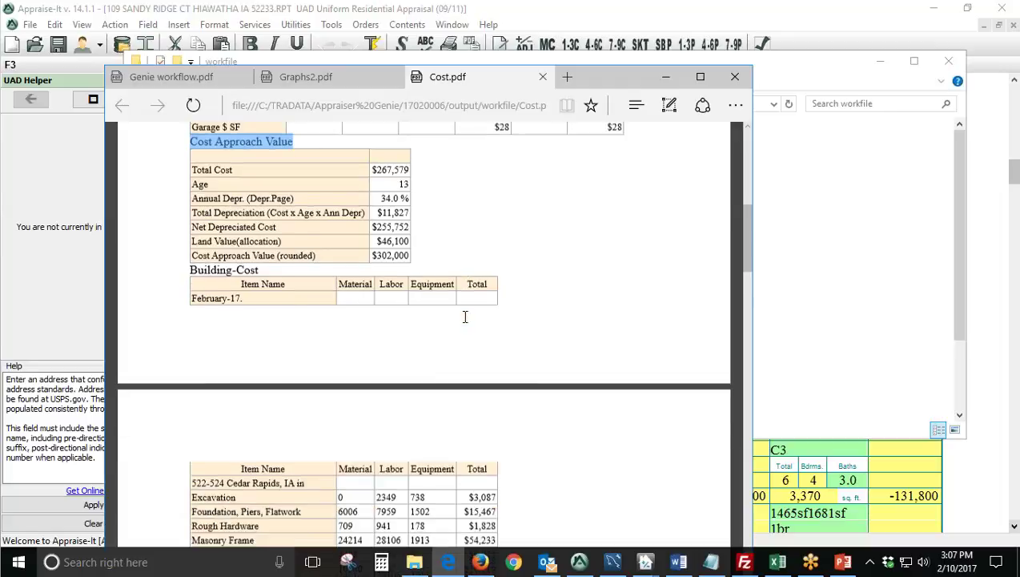
drag(304, 232, 233, 239)
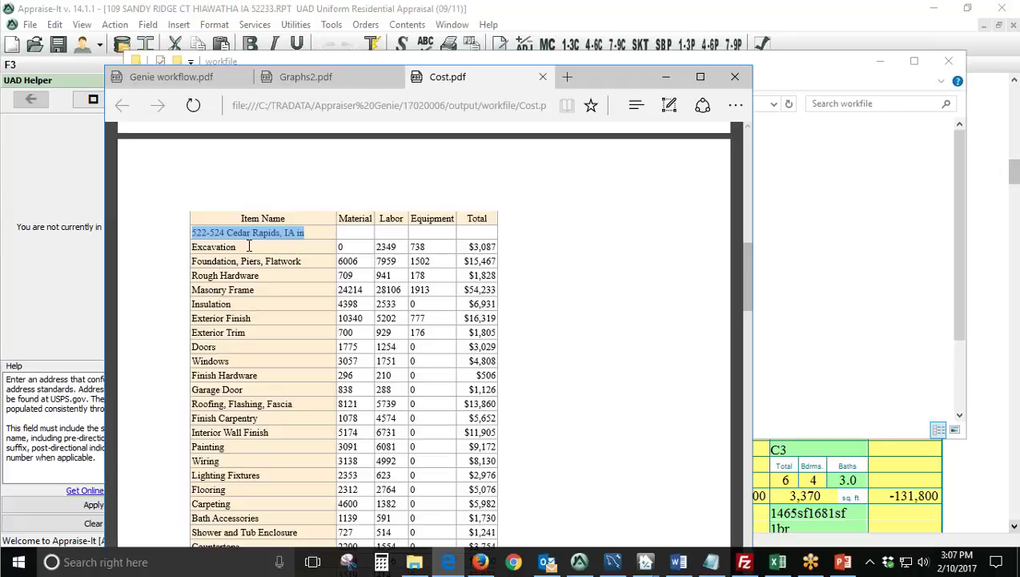
double_click(340, 216)
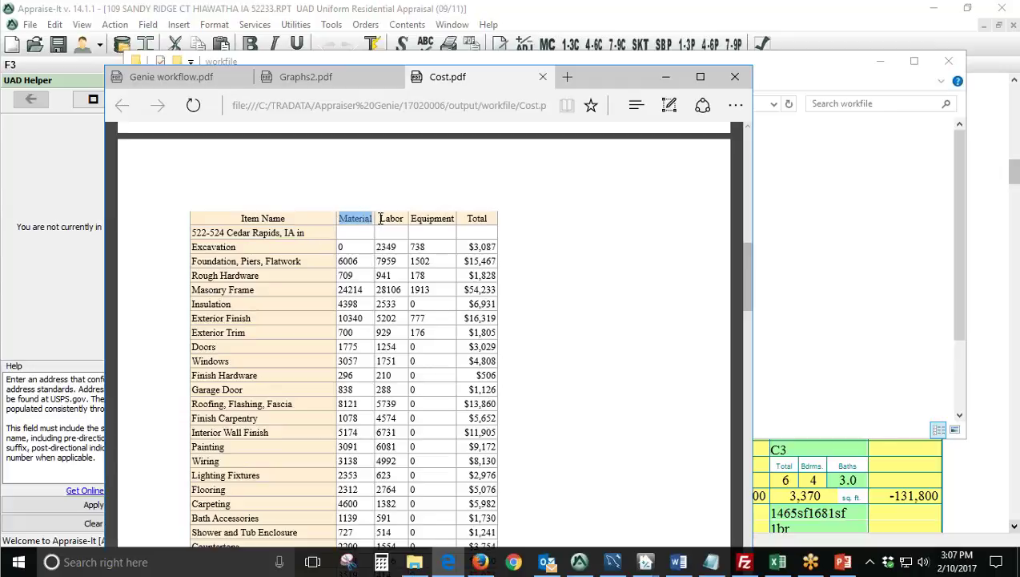
double_click(394, 219)
double_click(422, 219)
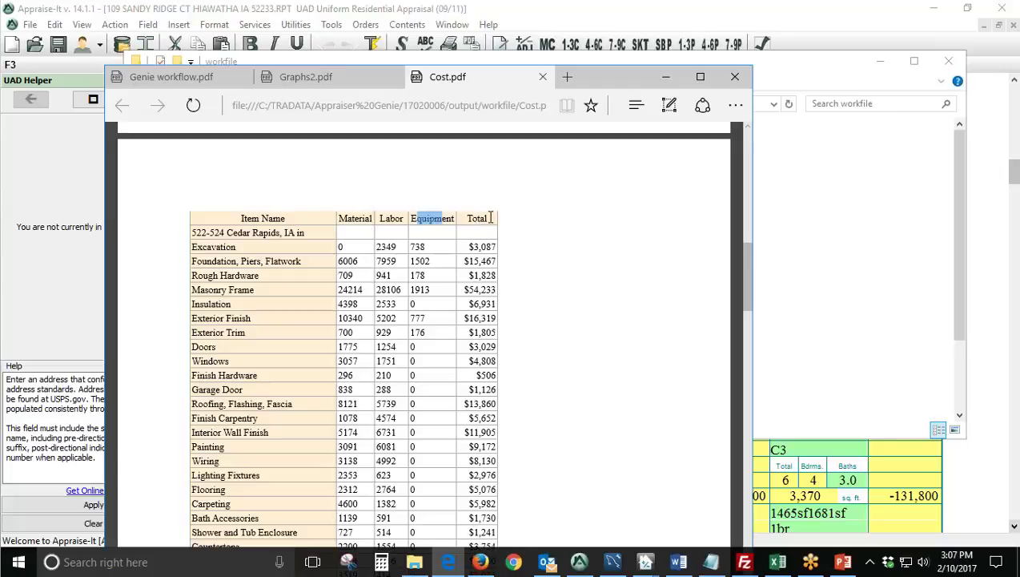
click(481, 217)
Highlight line items in the cost table, then the Allocation section heading.
scroll(271, 337, down, 1)
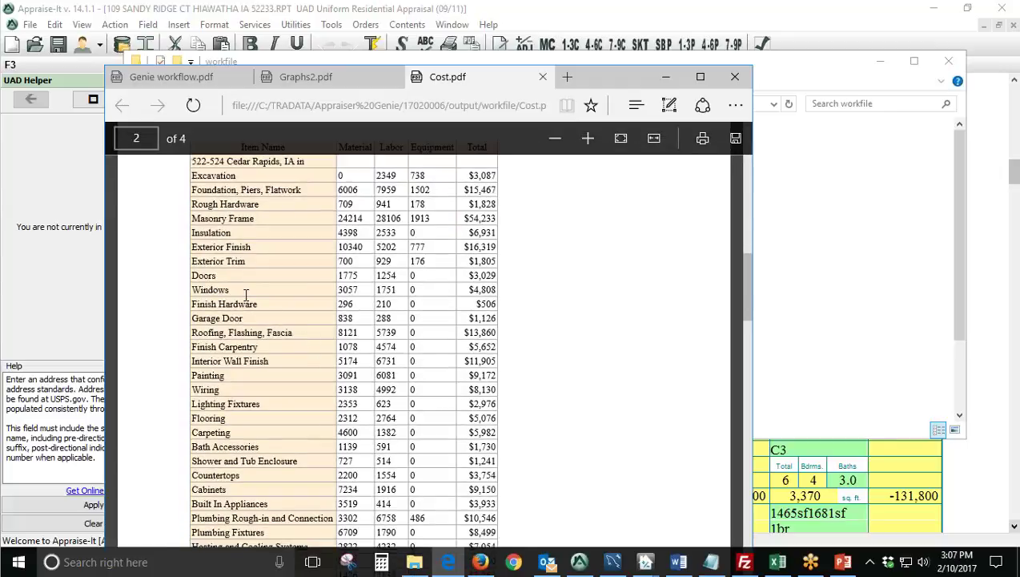
drag(237, 290, 193, 276)
scroll(296, 317, down, 4)
drag(252, 320, 184, 320)
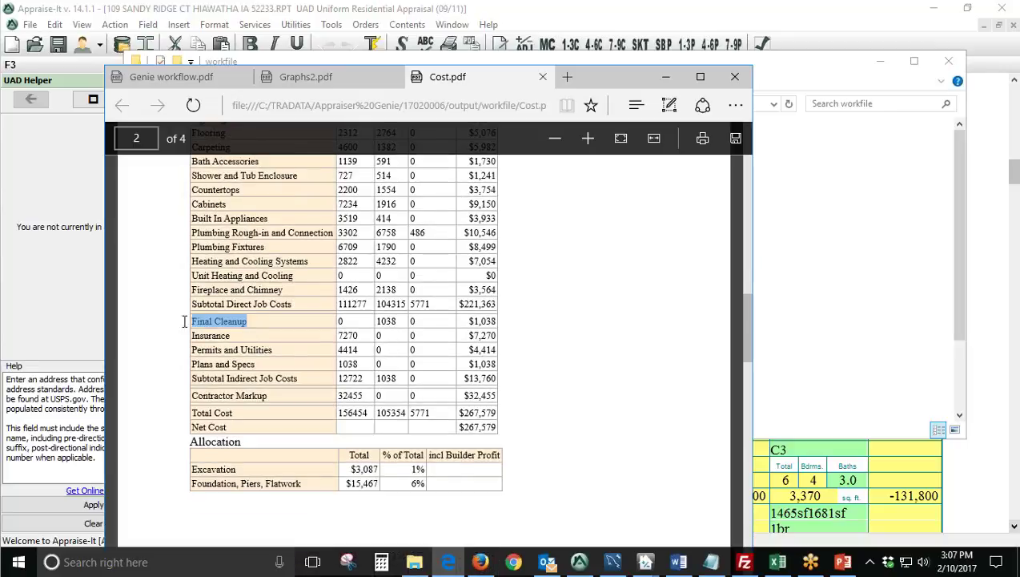
scroll(266, 334, down, 5)
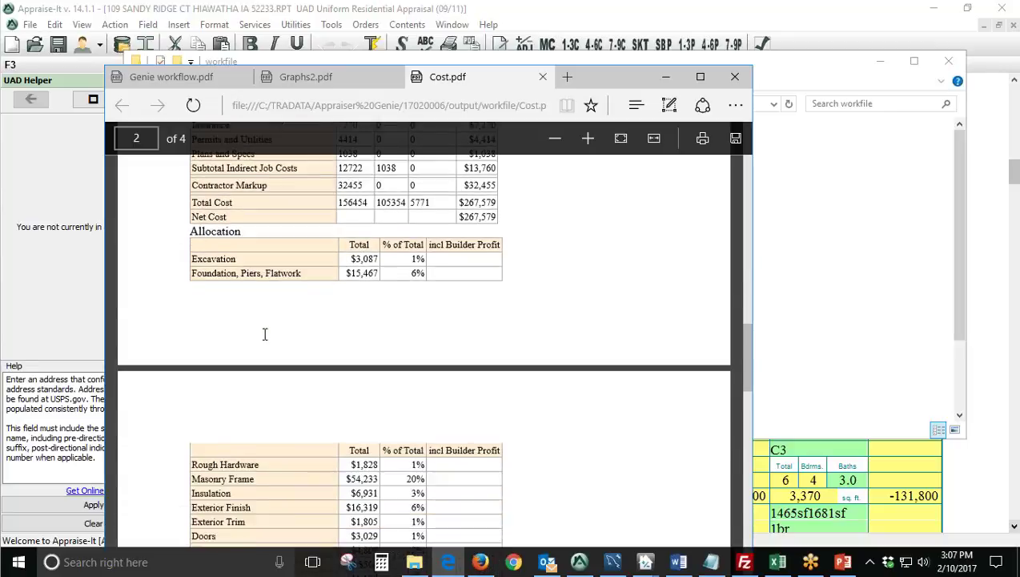
scroll(237, 184, up, 2)
drag(237, 228, 190, 228)
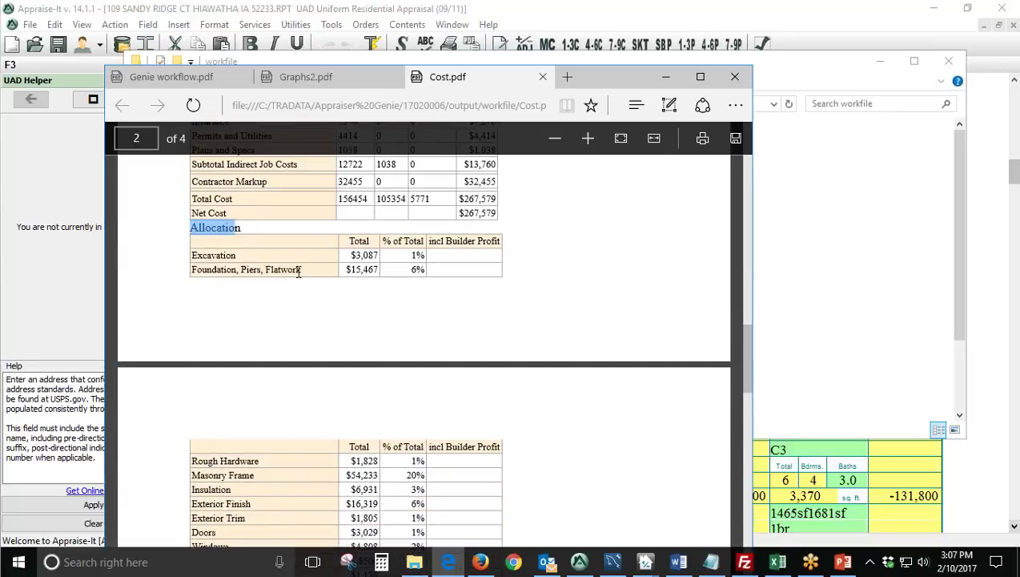
drag(384, 242, 424, 242)
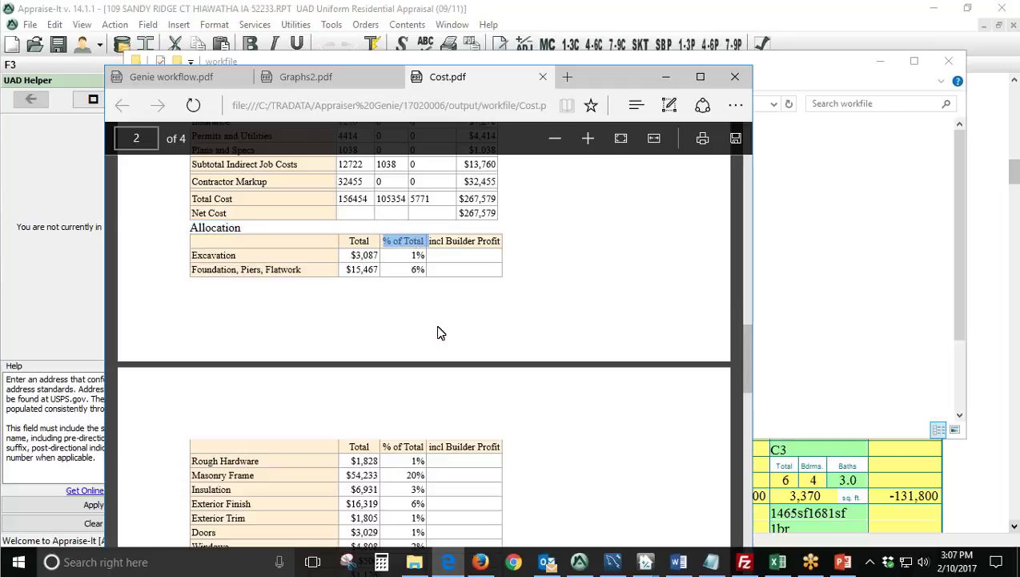
Highlight the GLA, Garage and Porch/Patio headings and 28.17 garage $ per SF, then close Cost.pdf and Graphs2.pdf.
scroll(439, 332, down, 2)
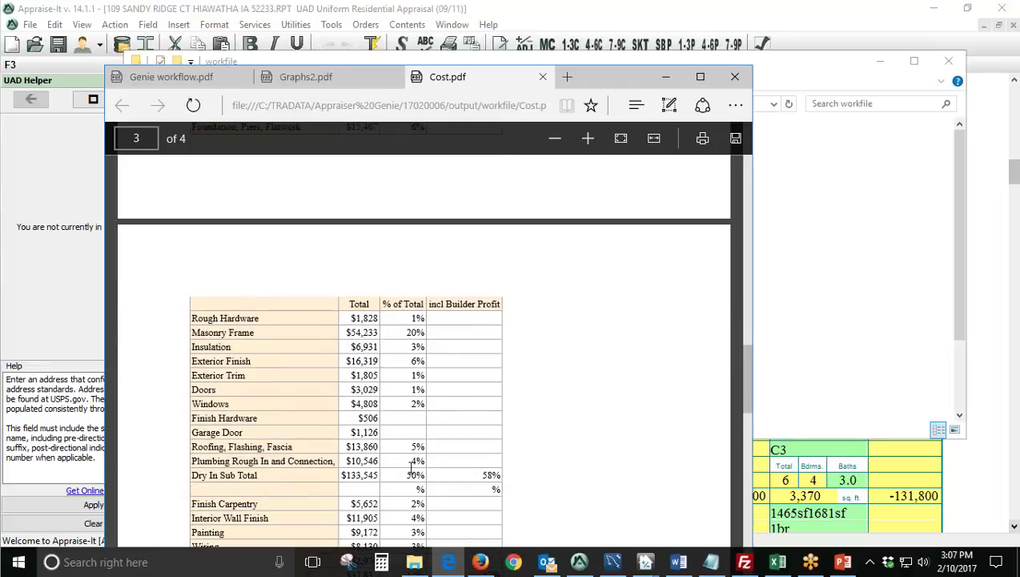
scroll(412, 467, down, 2)
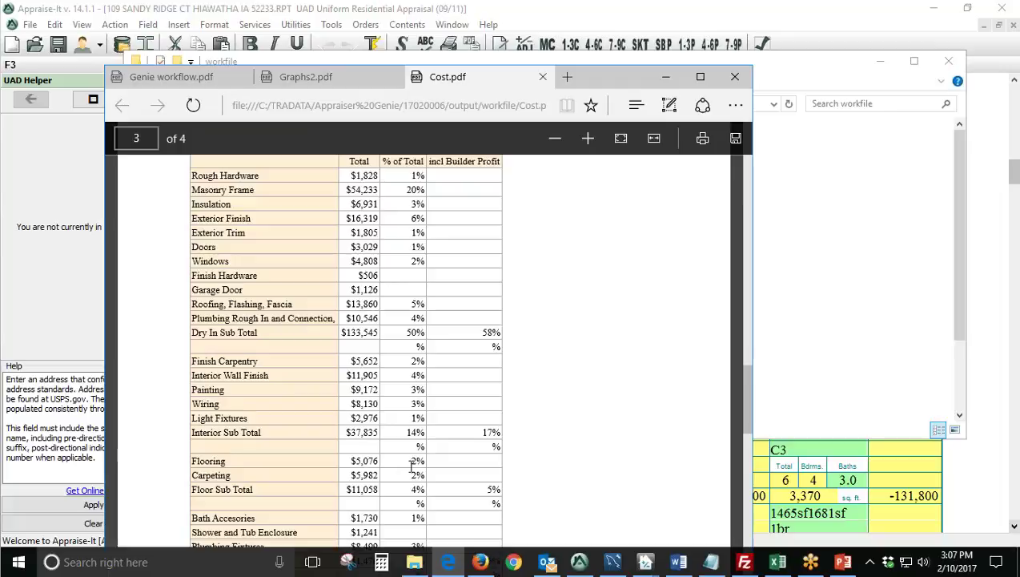
scroll(411, 465, down, 6)
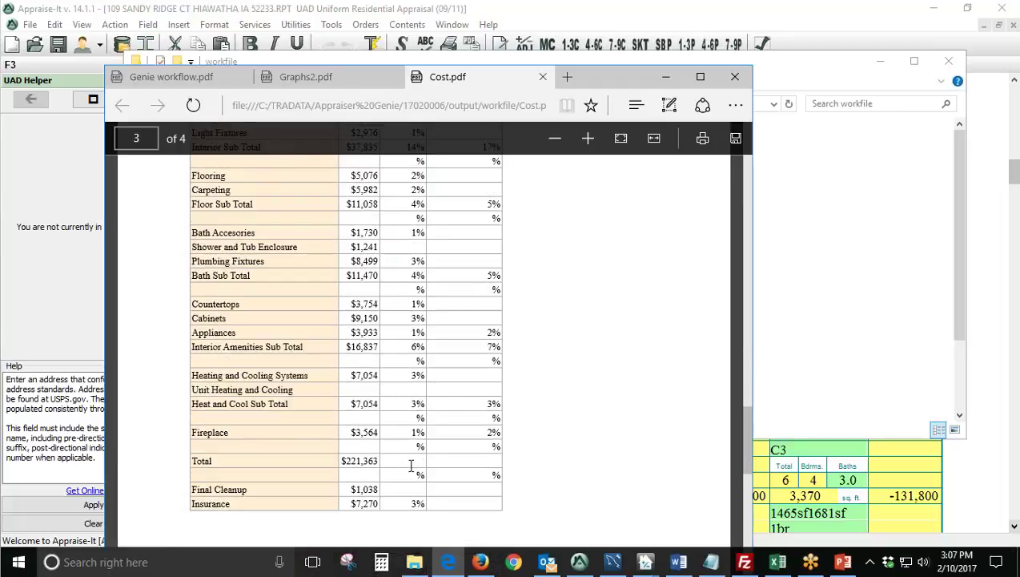
scroll(411, 465, down, 5)
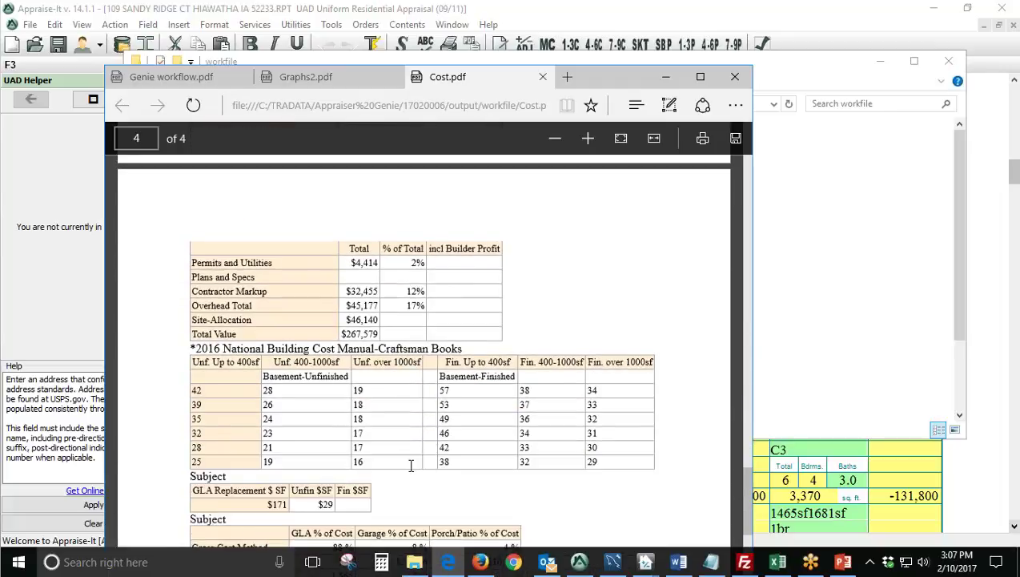
scroll(409, 466, down, 1)
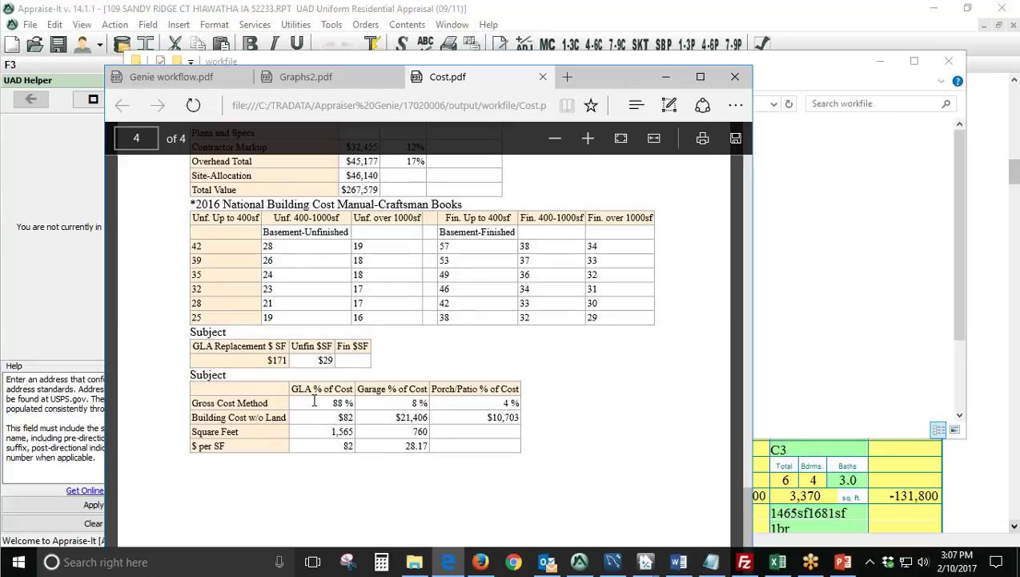
drag(294, 388, 516, 394)
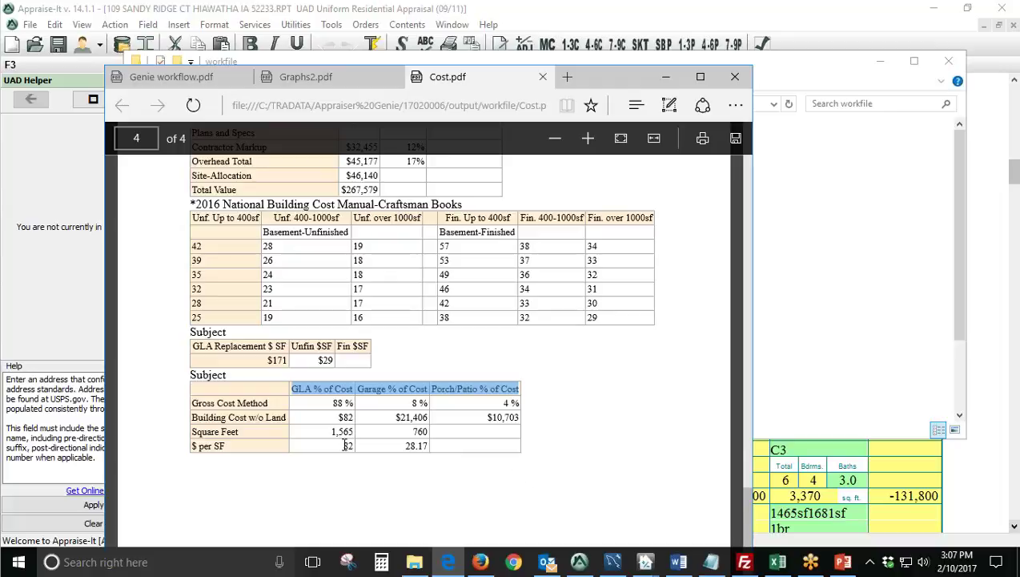
drag(346, 445, 356, 445)
click(372, 477)
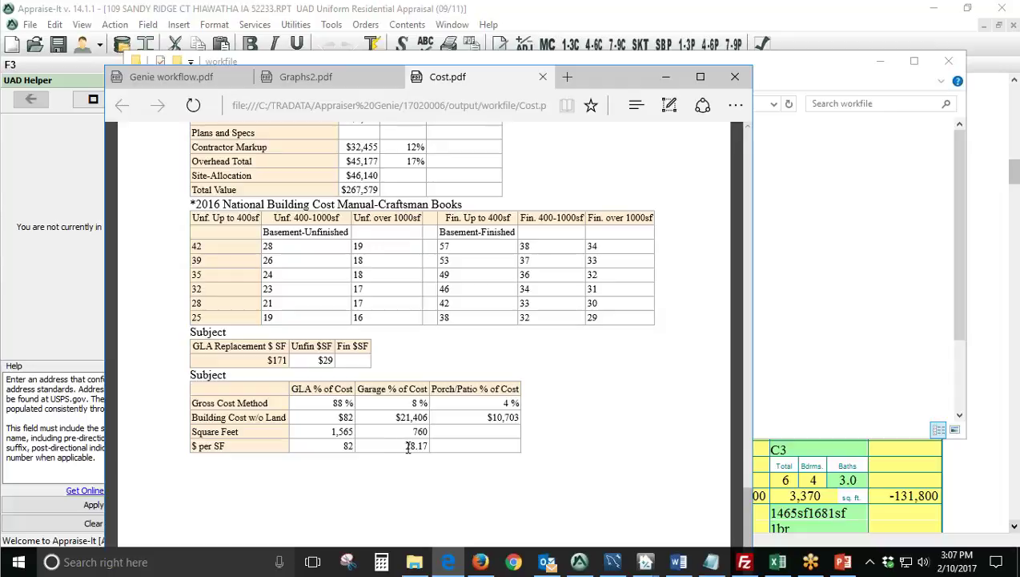
double_click(408, 447)
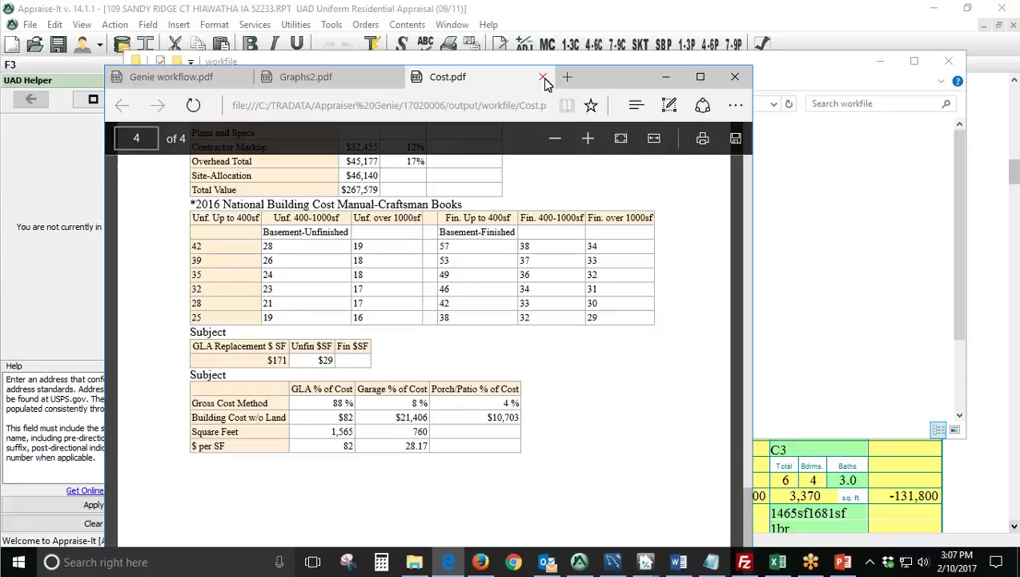
click(543, 77)
click(397, 77)
Locate Land.pdf above QuartersNumofSales.pdf in the workfile folder and open it in Edge.
click(827, 248)
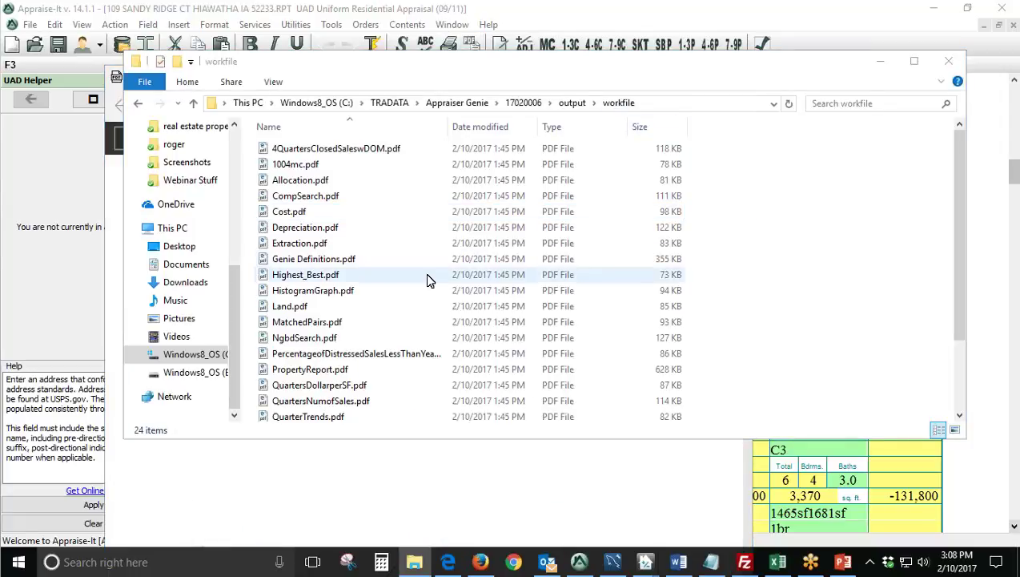
scroll(388, 305, down, 1)
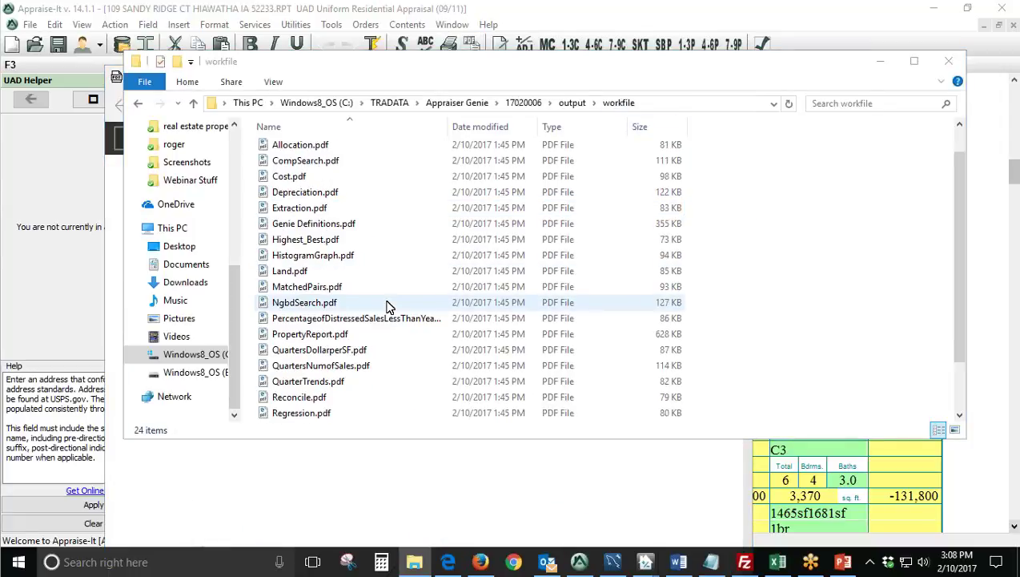
click(374, 365)
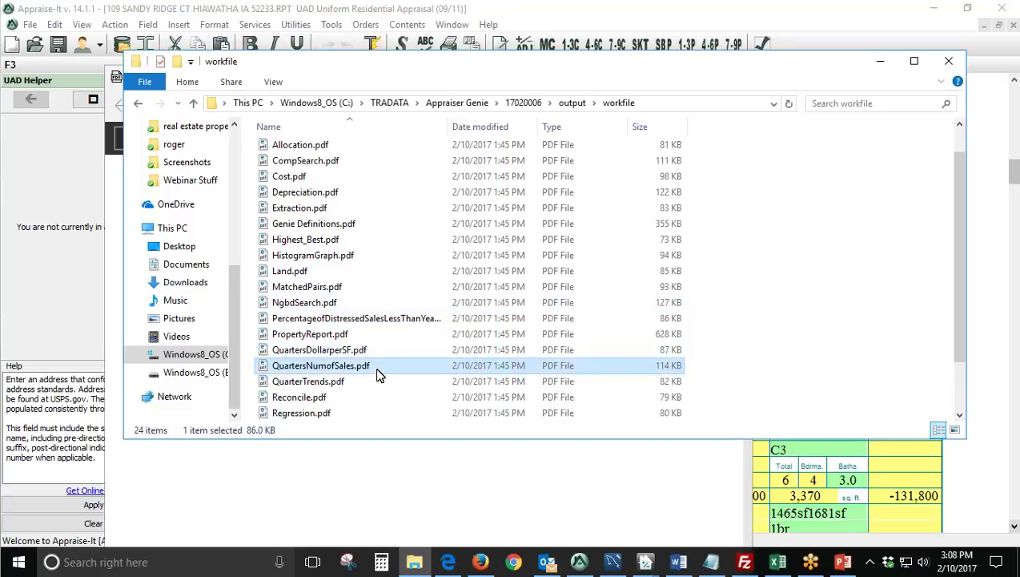
click(348, 320)
click(337, 302)
click(333, 287)
double_click(331, 274)
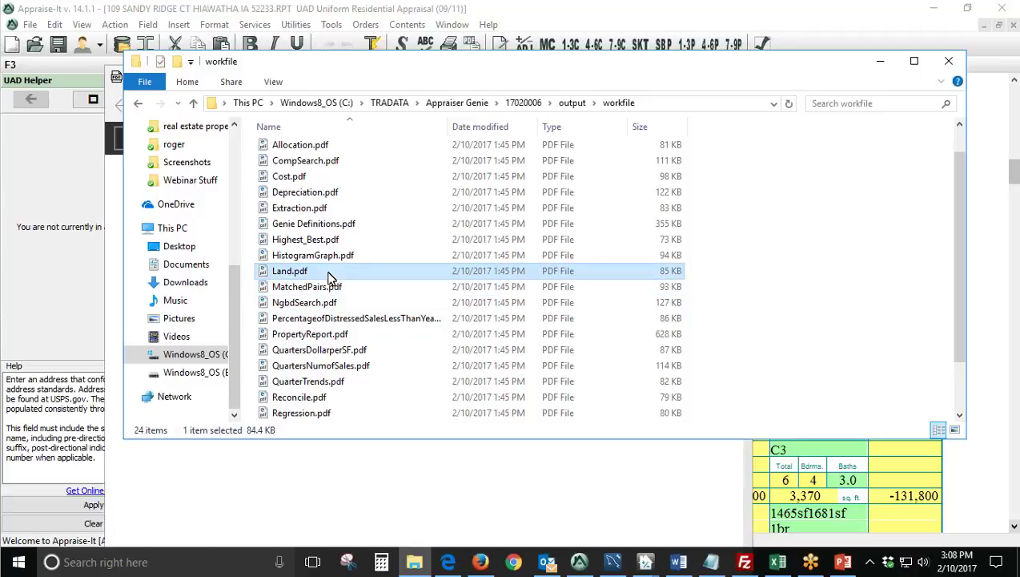
Highlight the Allocation Method heading, the rounded $46,100 Allocation Land Value and the Adjusted Value figures.
scroll(473, 335, down, 5)
scroll(473, 334, down, 5)
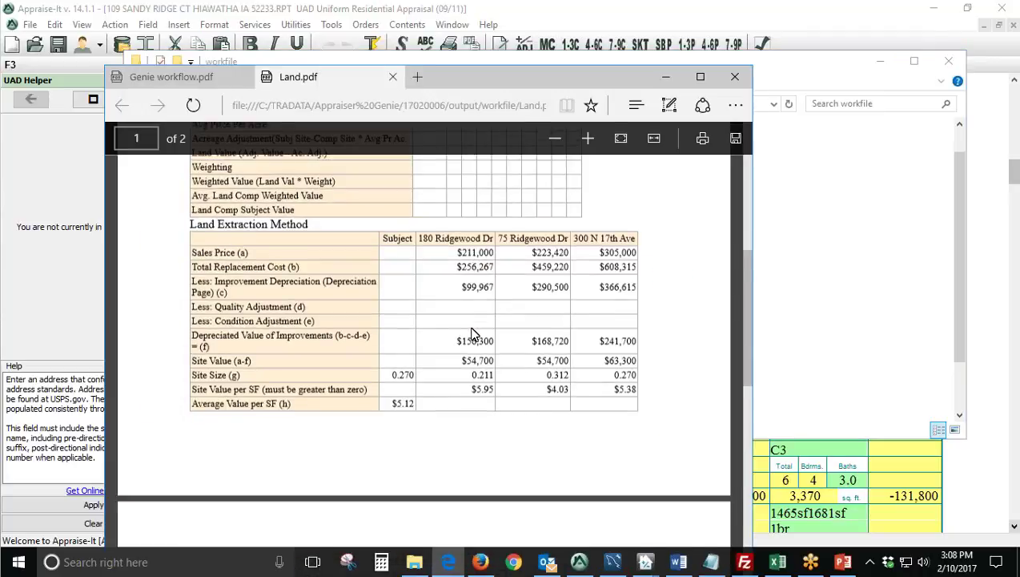
scroll(471, 332, up, 5)
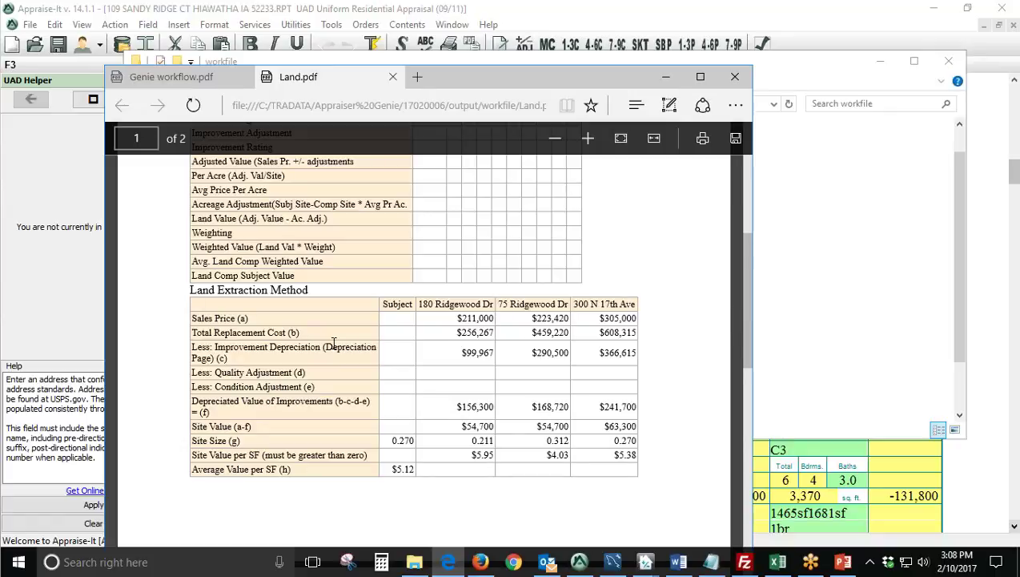
scroll(333, 342, down, 8)
drag(312, 264, 217, 265)
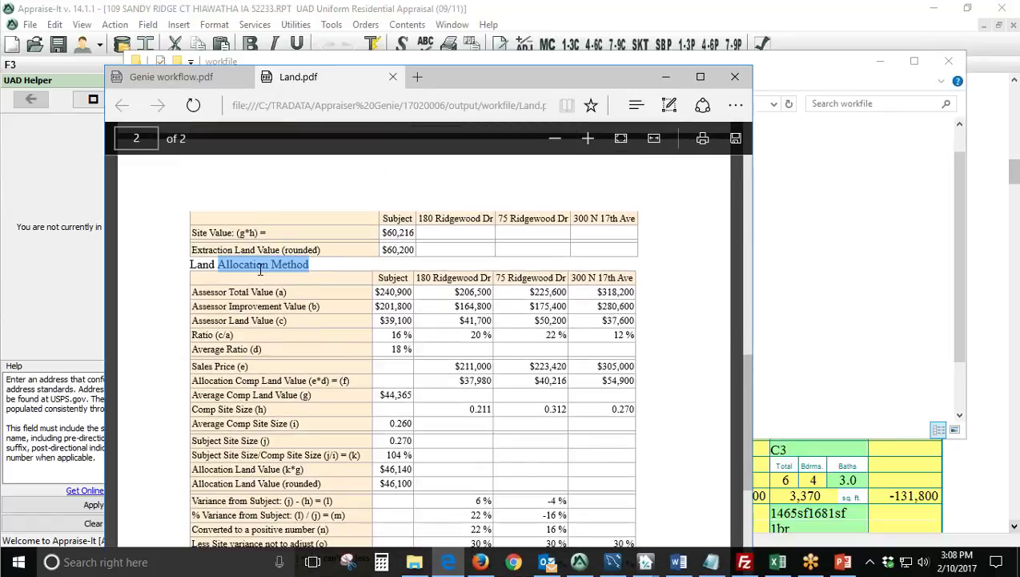
click(203, 271)
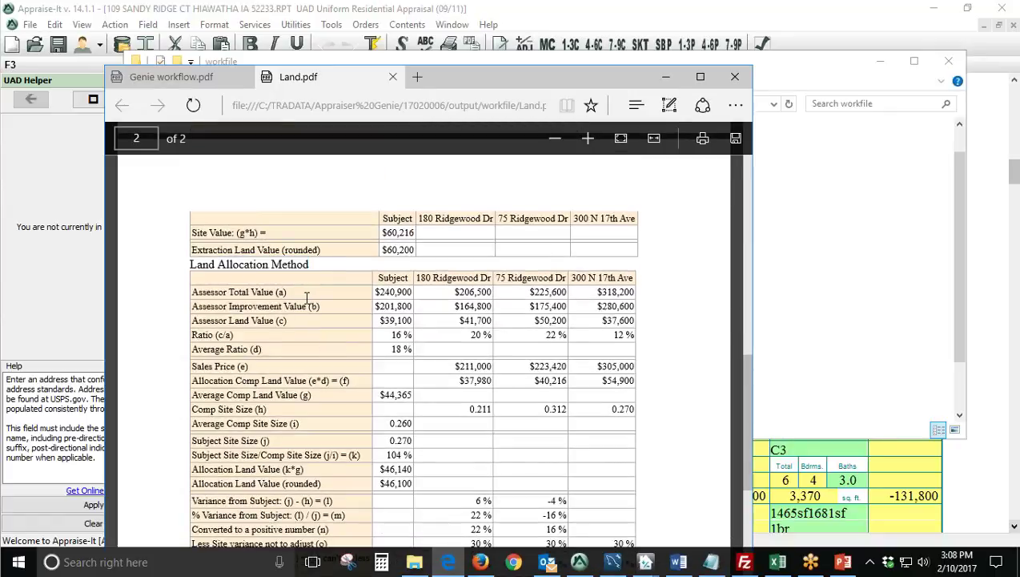
scroll(306, 297, down, 3)
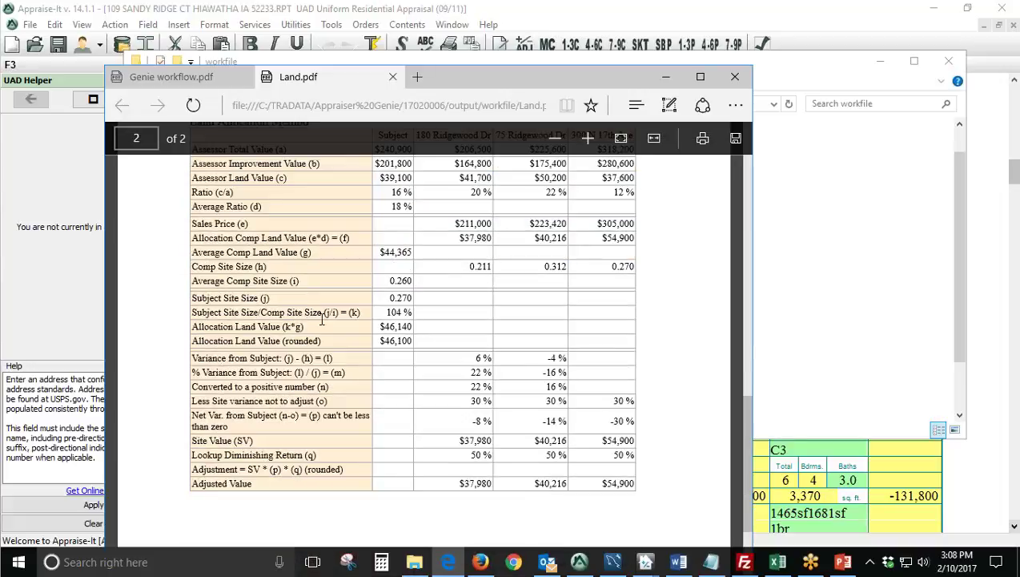
drag(378, 340, 409, 345)
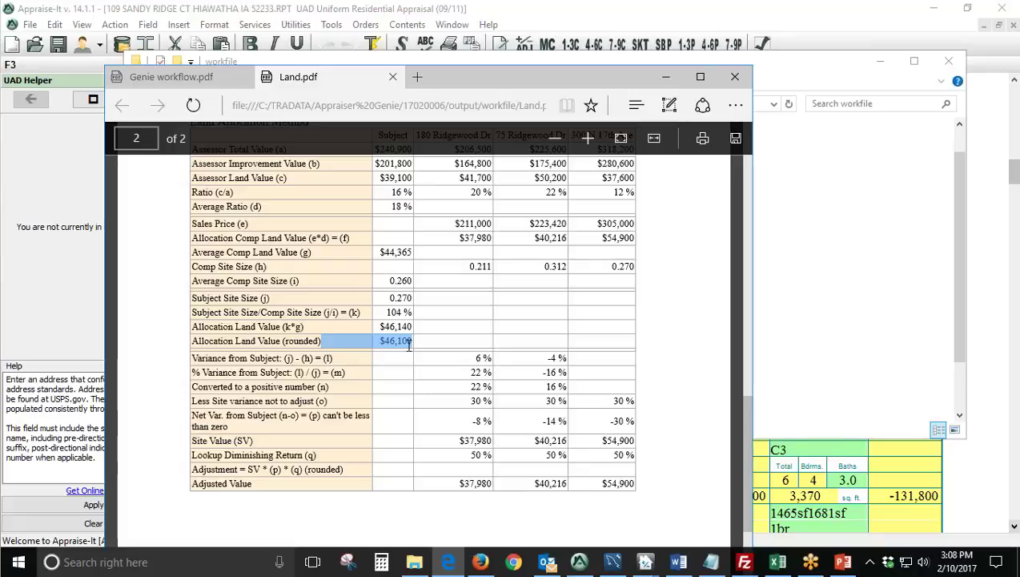
drag(458, 483, 688, 481)
click(536, 492)
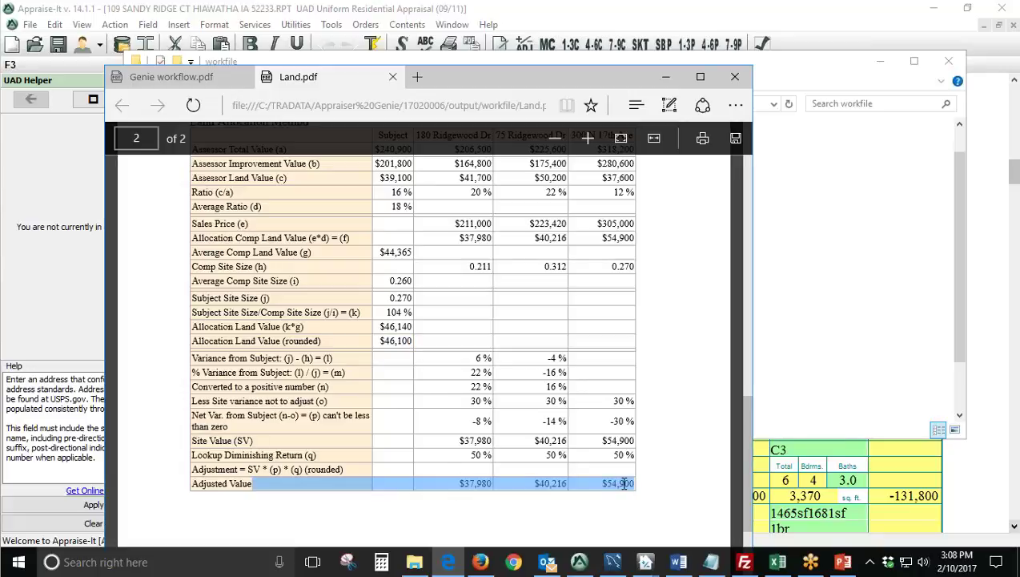
Highlight the comparable address headers and the Assessor Total, Improvement and Land Value rows.
scroll(677, 456, up, 5)
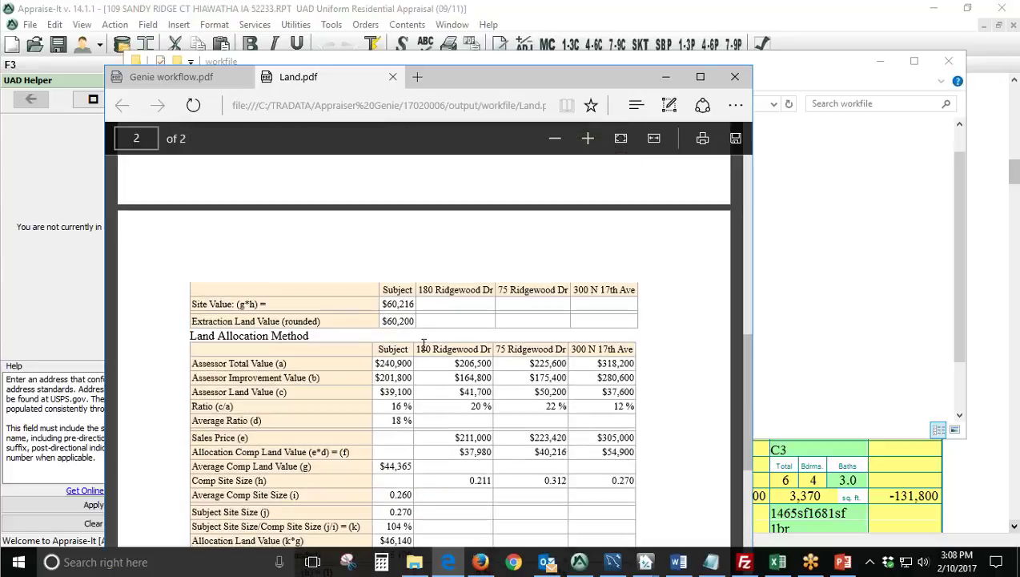
drag(419, 349, 626, 351)
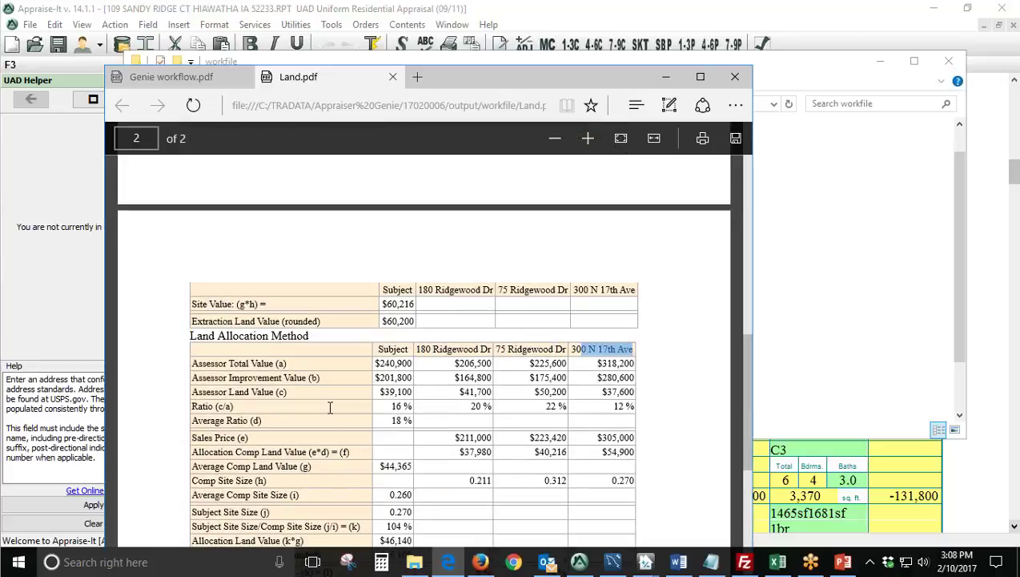
scroll(327, 397, down, 1)
scroll(324, 387, down, 2)
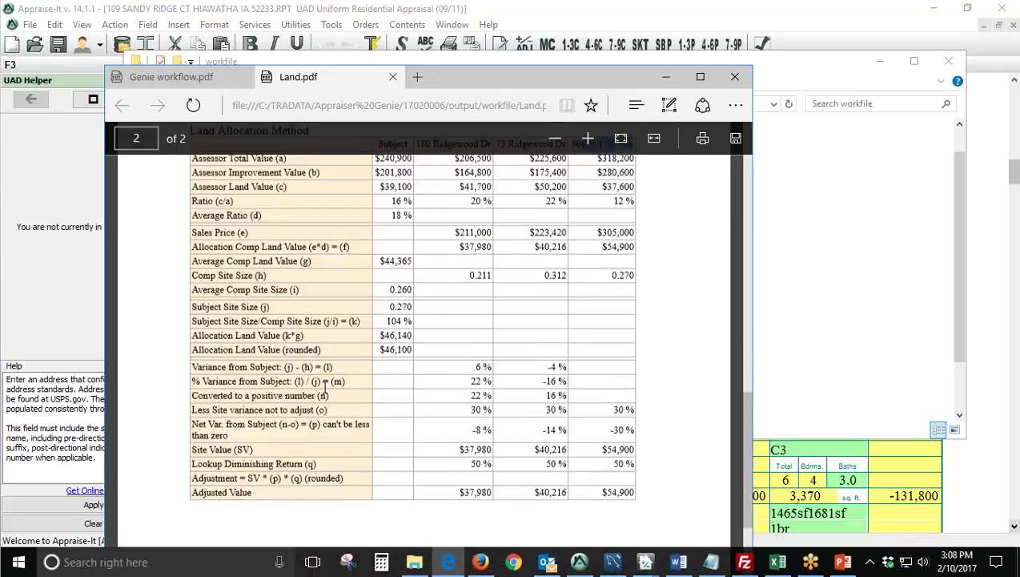
scroll(312, 337, up, 3)
drag(292, 363, 212, 362)
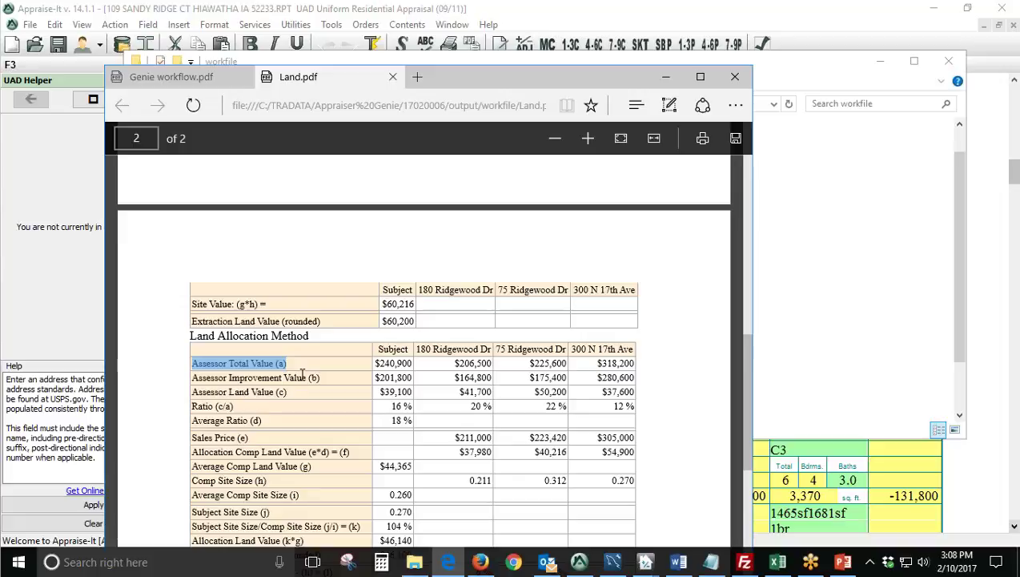
drag(320, 376, 192, 377)
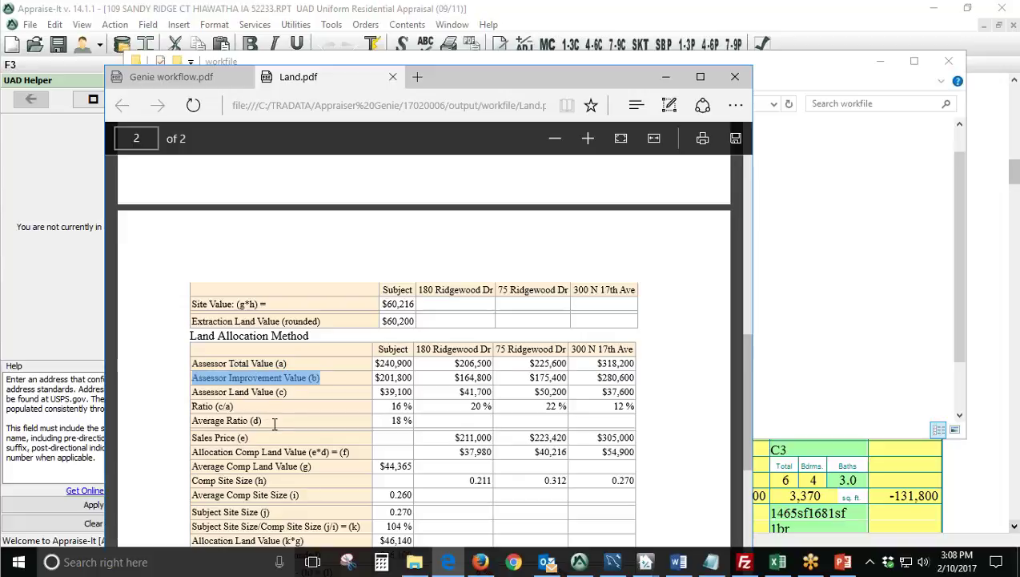
drag(293, 390, 196, 391)
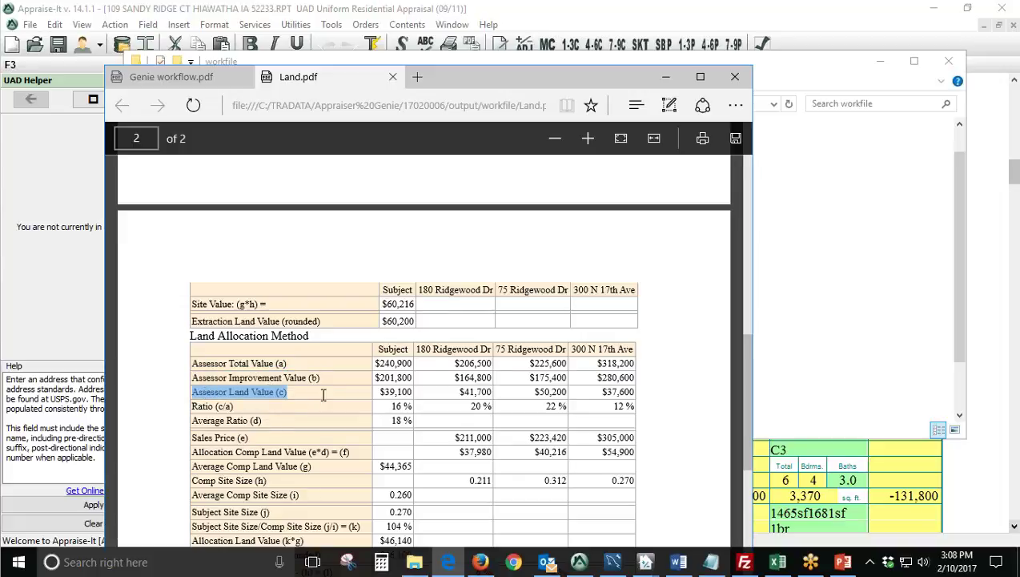
drag(376, 349, 631, 358)
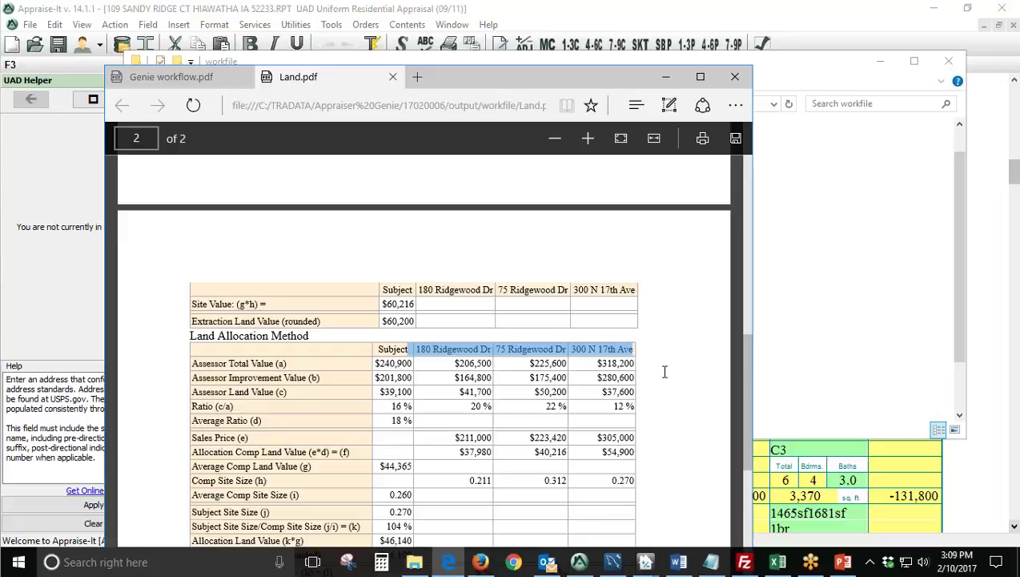
Highlight the $60,200 Extraction Land Value (rounded) row, then close Land.pdf.
drag(192, 321, 411, 321)
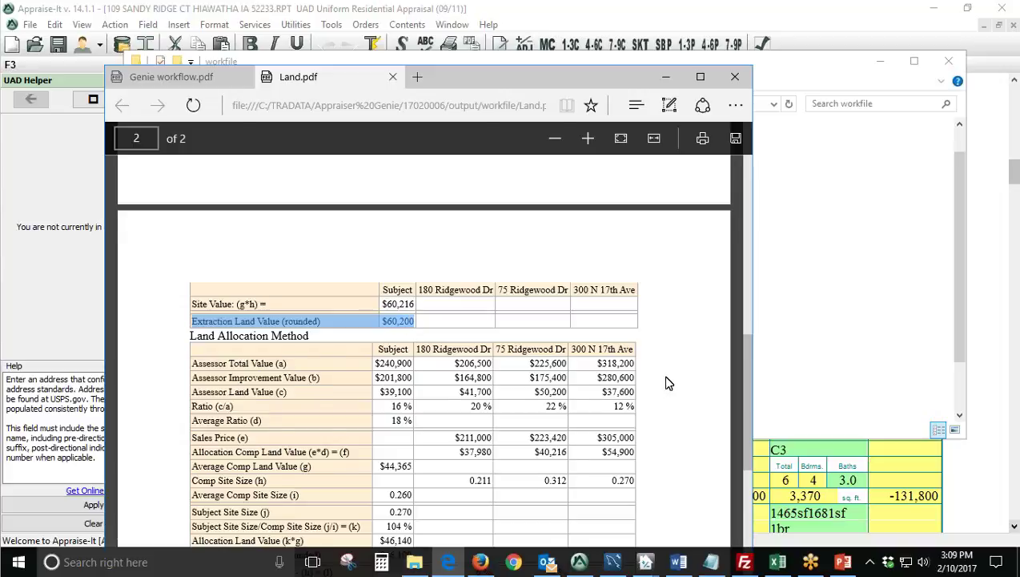
scroll(661, 384, up, 8)
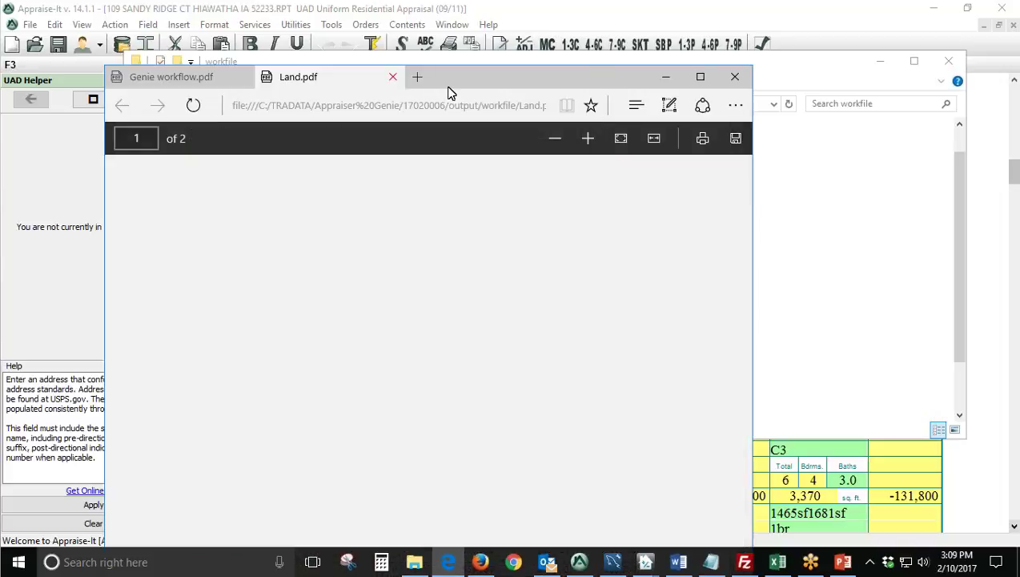
click(393, 76)
Hide Edge and close the workfile folder window to return to the URAR grid, then open the Insert menu.
click(666, 76)
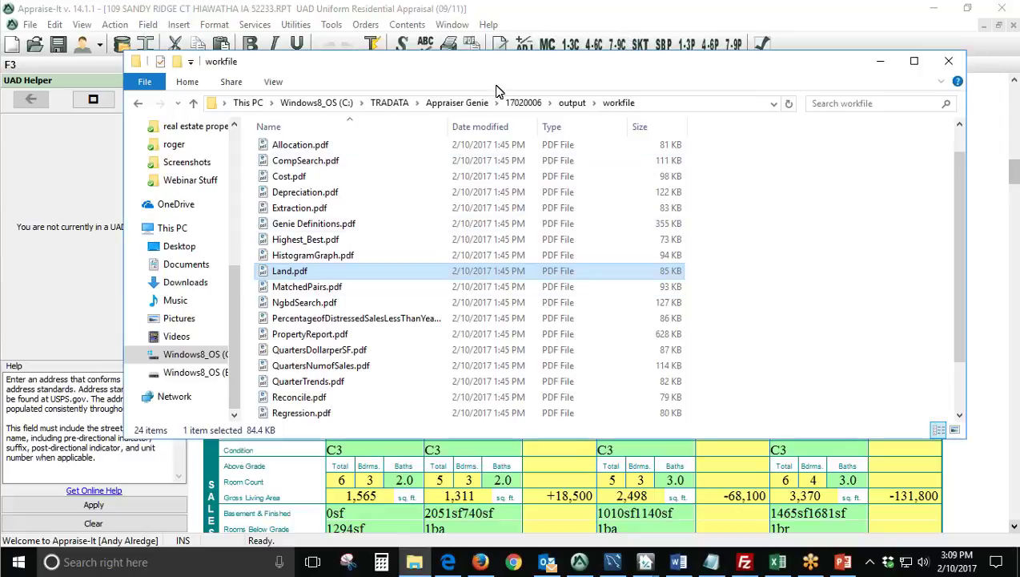
drag(505, 72, 327, 185)
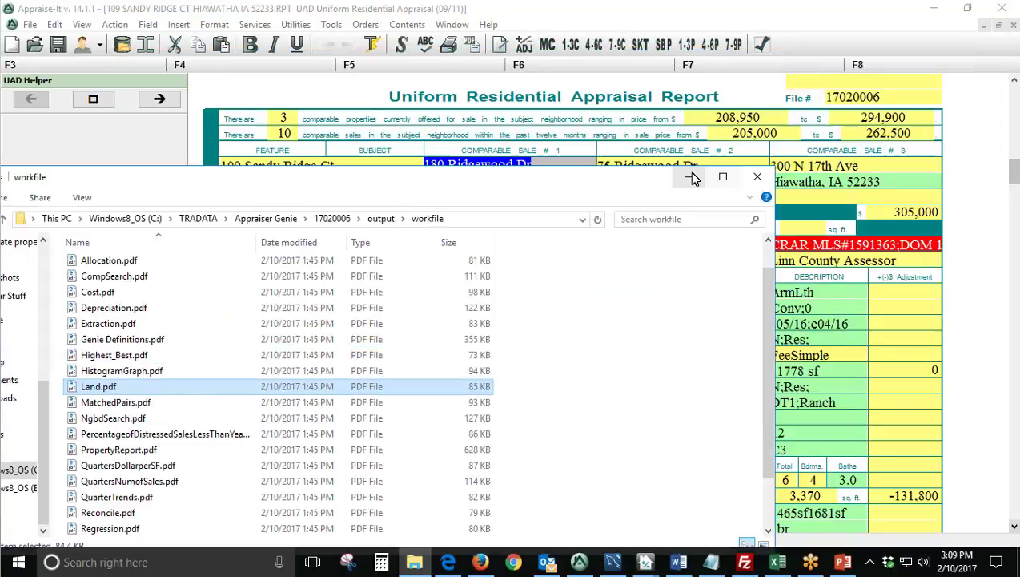
click(692, 175)
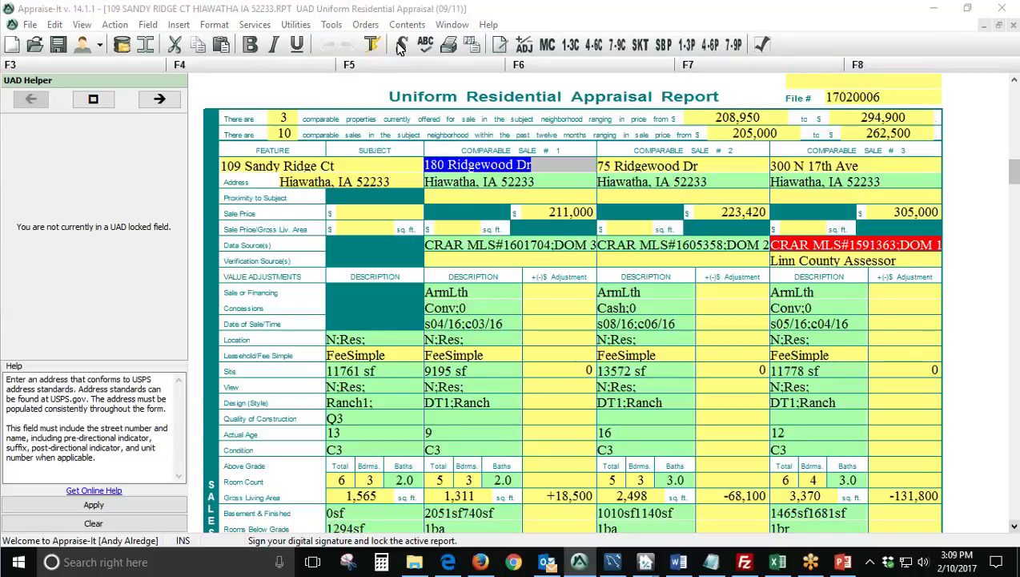
click(179, 24)
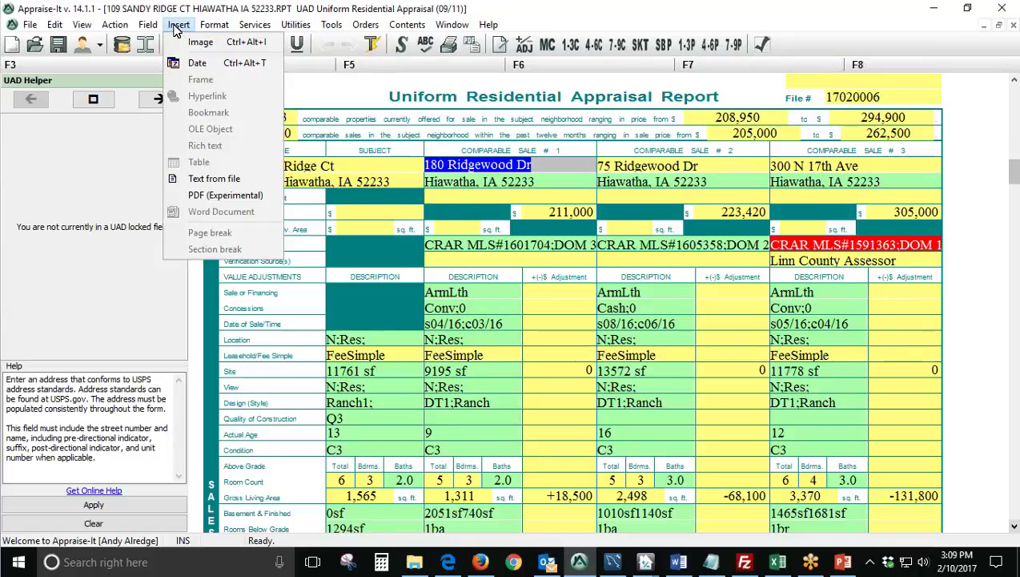
Import all pages of Appraiser Genie\17020006\output\workfile\Allocation.pdf as a Word Processing Page (PDF) addendum.
click(221, 197)
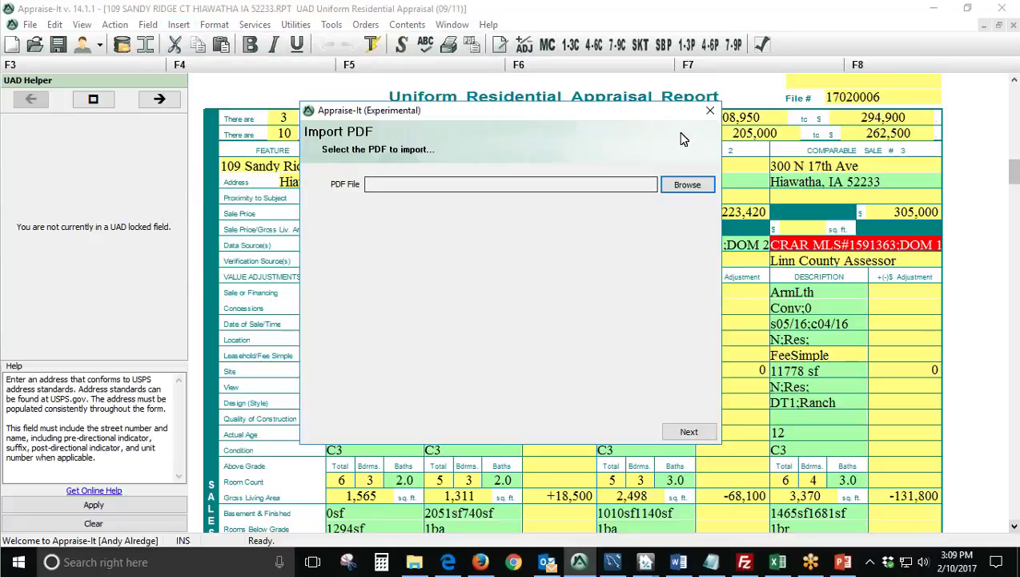
click(685, 185)
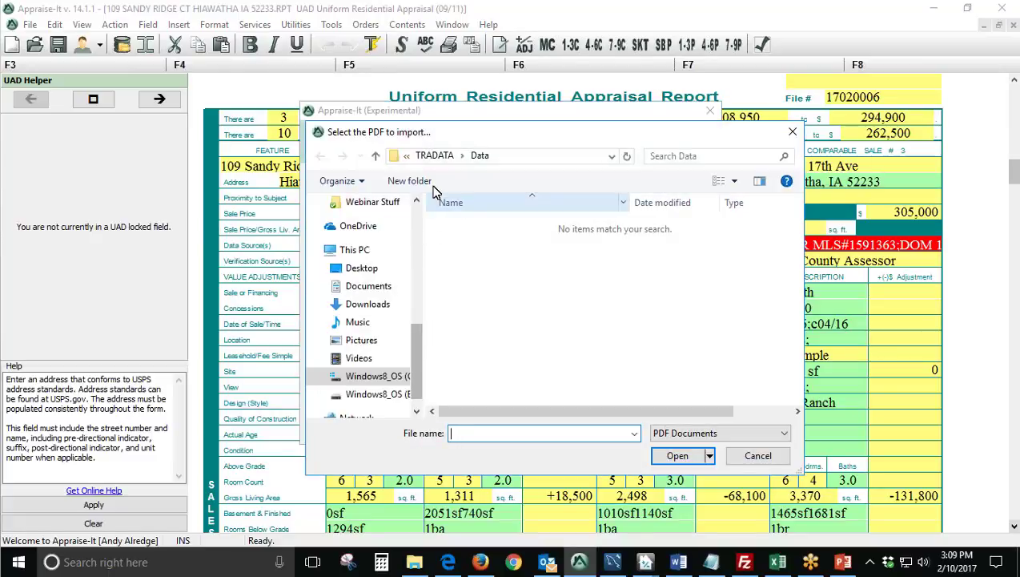
click(434, 156)
double_click(496, 246)
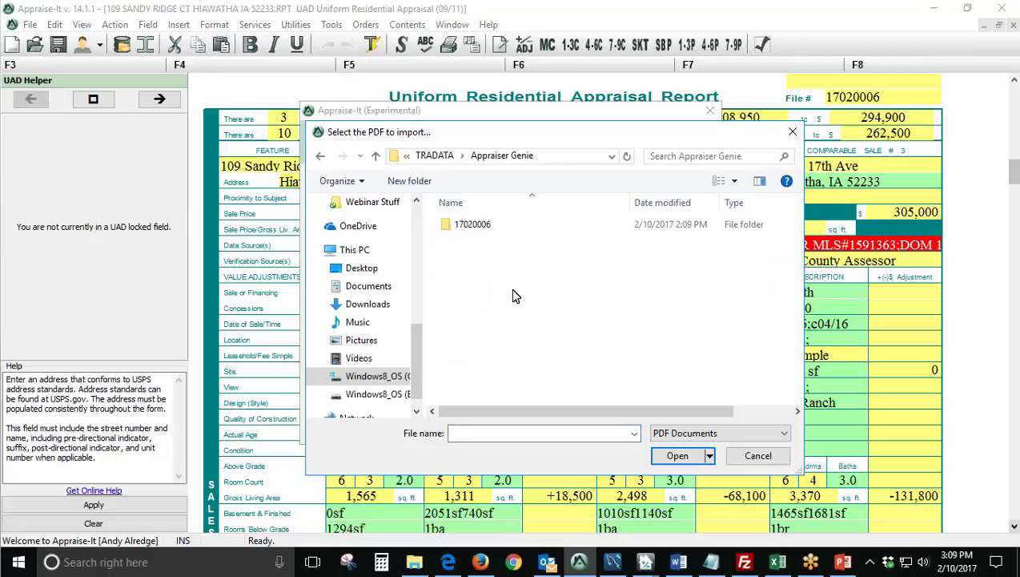
double_click(467, 226)
double_click(469, 227)
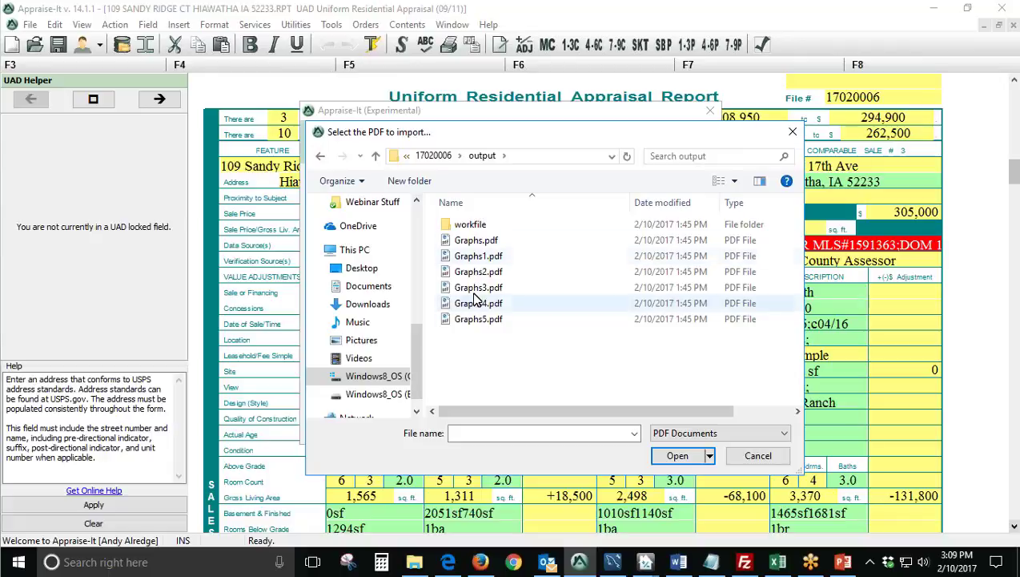
double_click(484, 226)
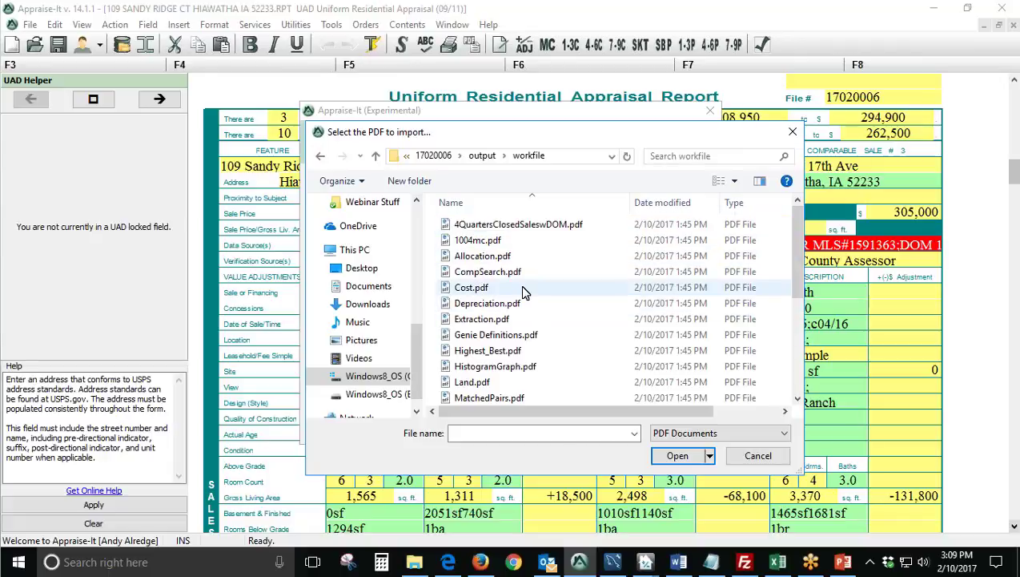
click(513, 265)
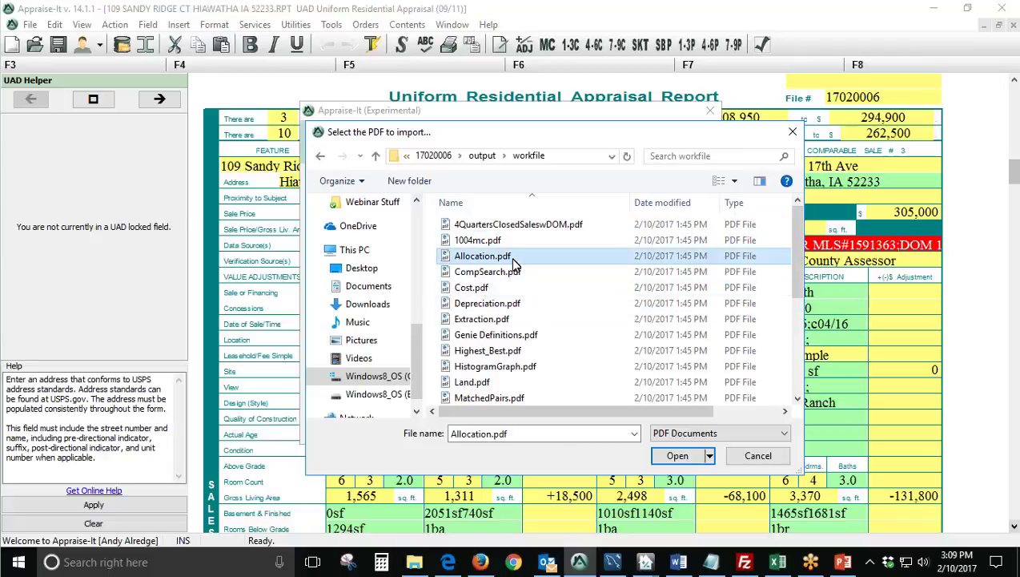
click(673, 457)
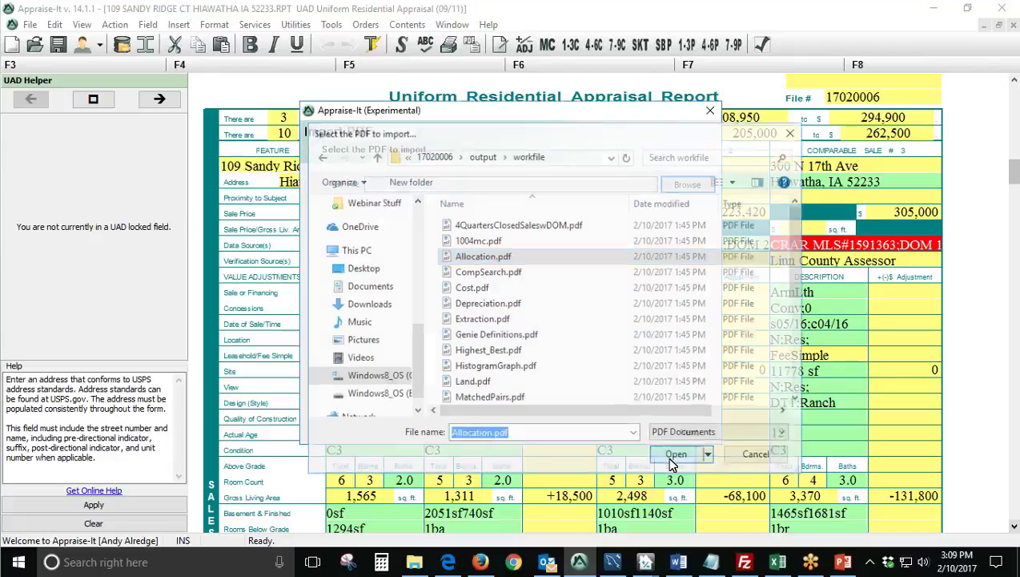
click(682, 429)
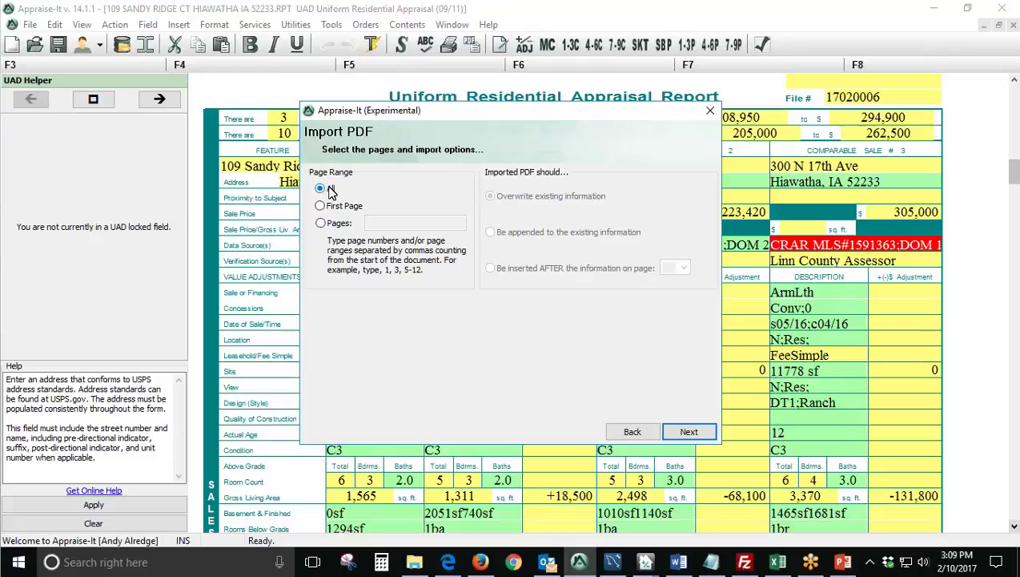
click(669, 429)
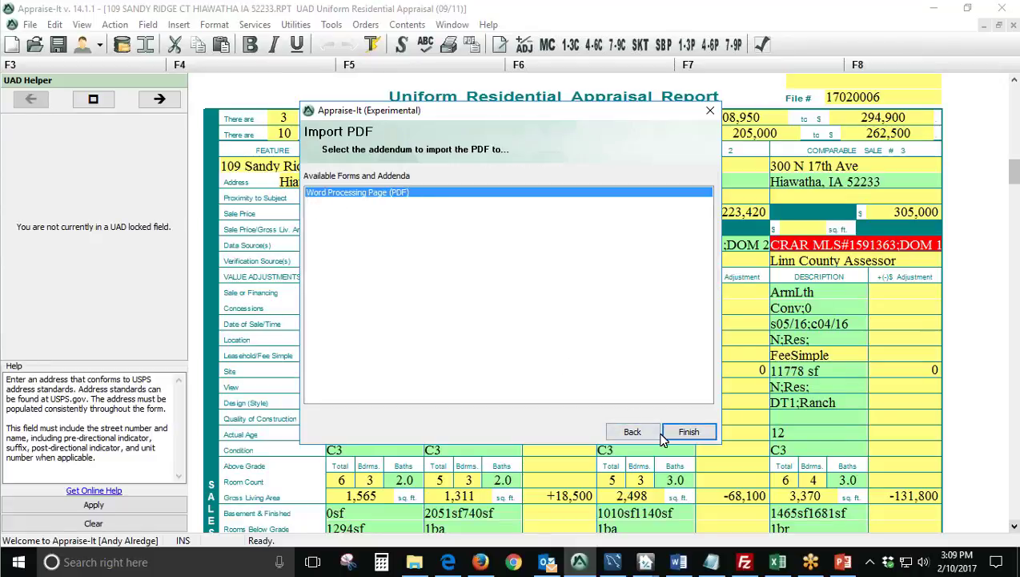
click(685, 431)
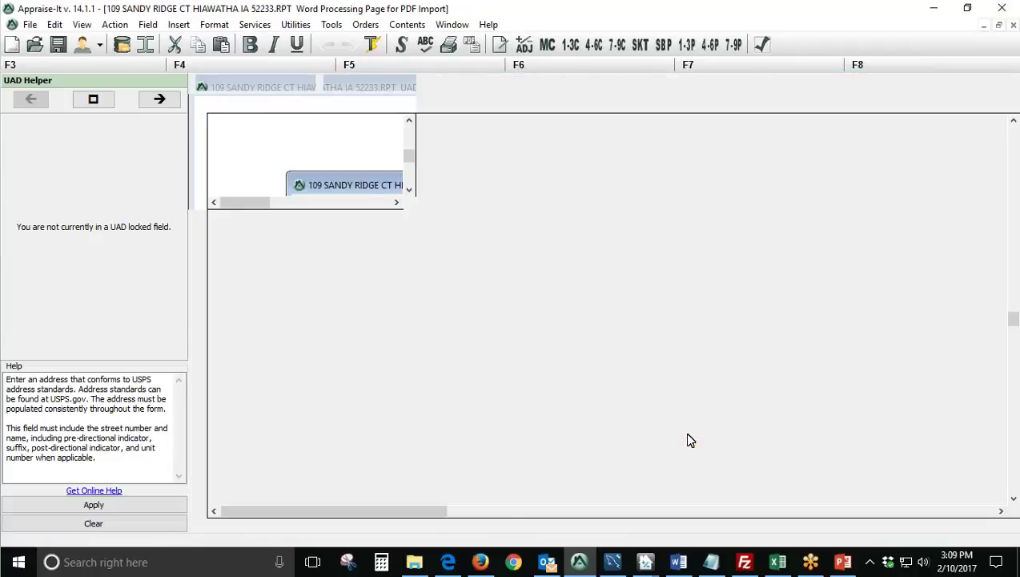
Scroll the new Allocation addendum from the Appraiser Genie logo down to the amenity tables and back.
scroll(532, 410, up, 15)
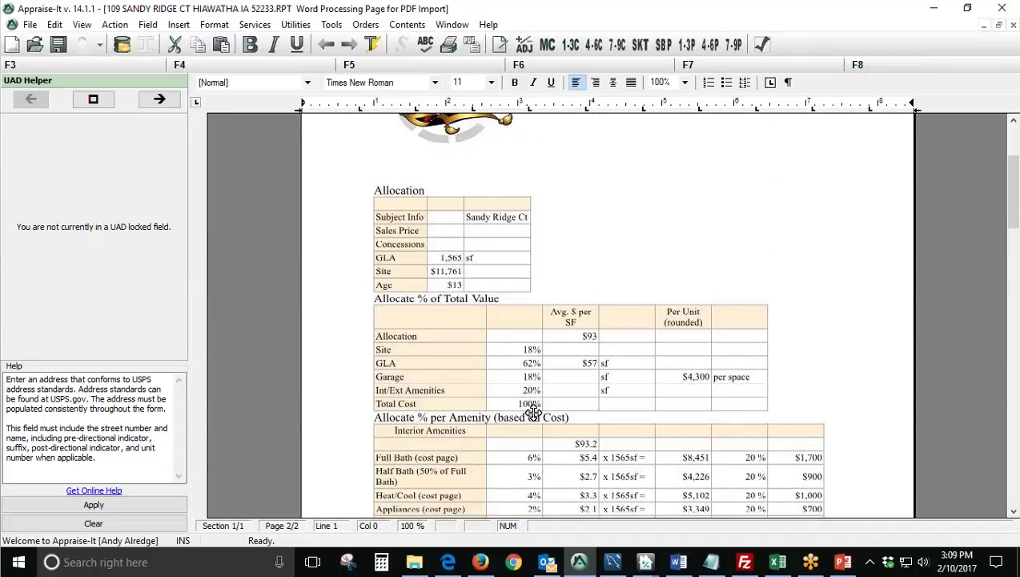
scroll(499, 336, down, 3)
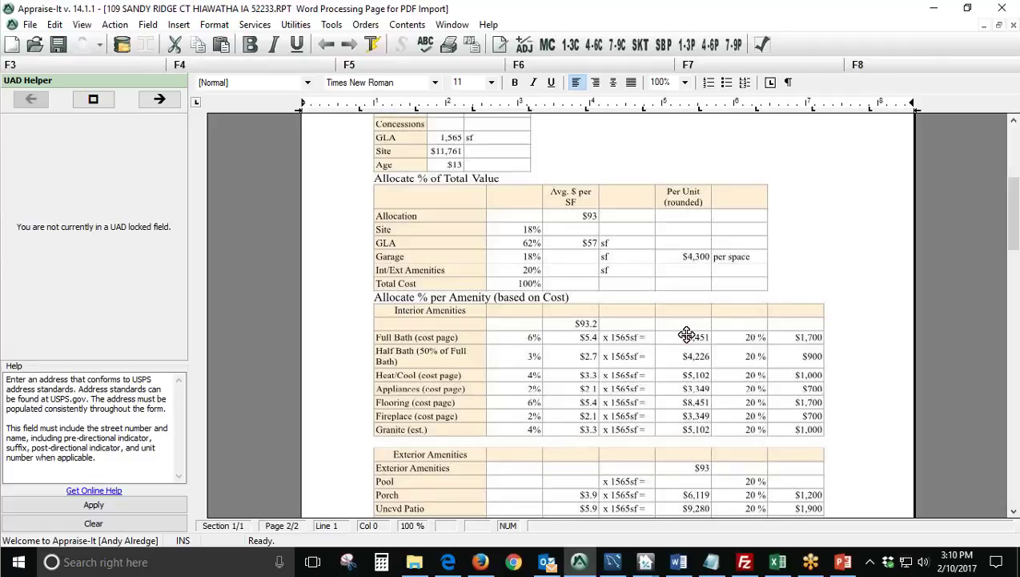
scroll(686, 334, up, 7)
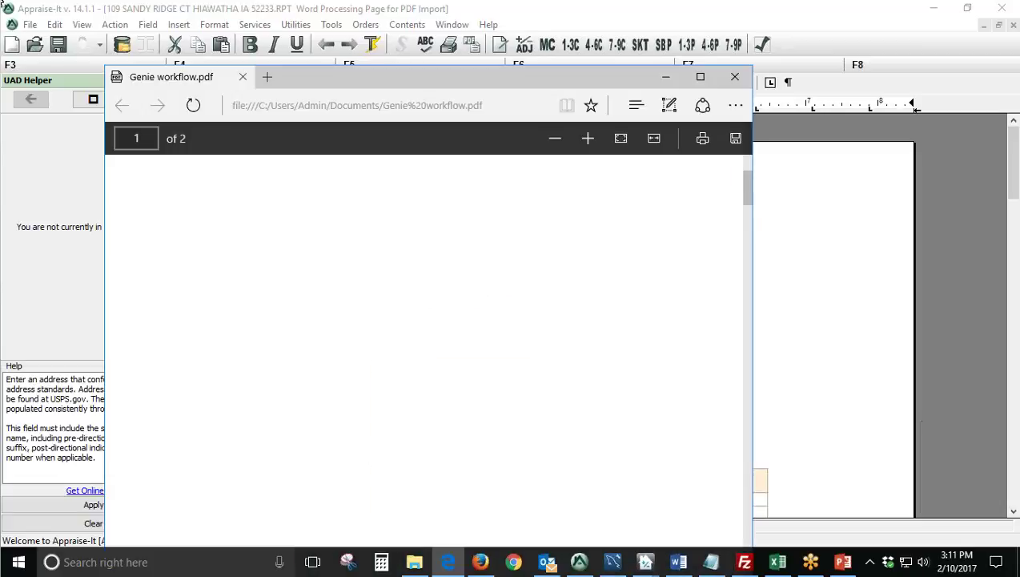
Reposition and scroll the Genie workflow PDF window to read its adjustment flowchart boxes.
drag(583, 80, 537, 67)
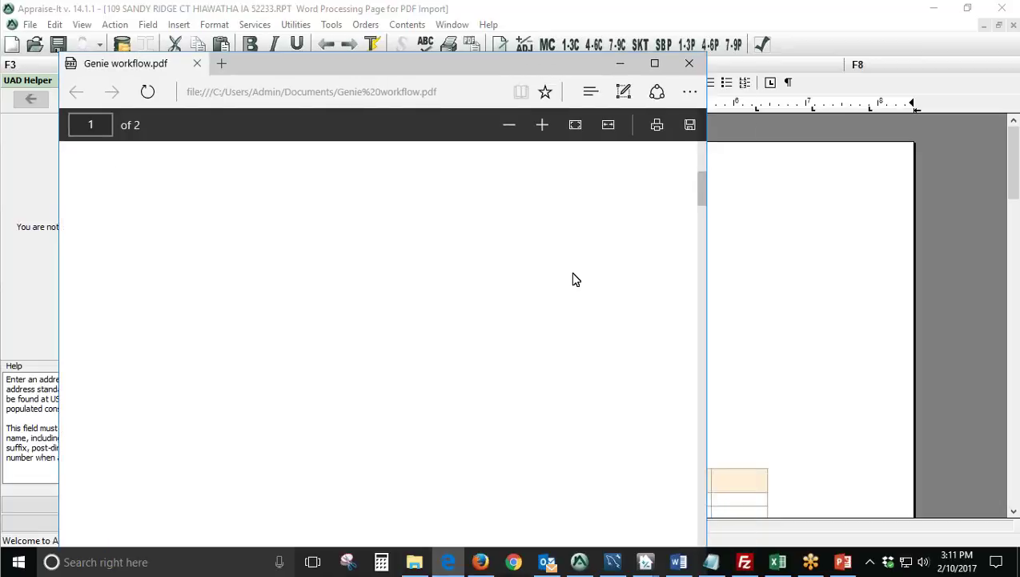
scroll(512, 210, down, 10)
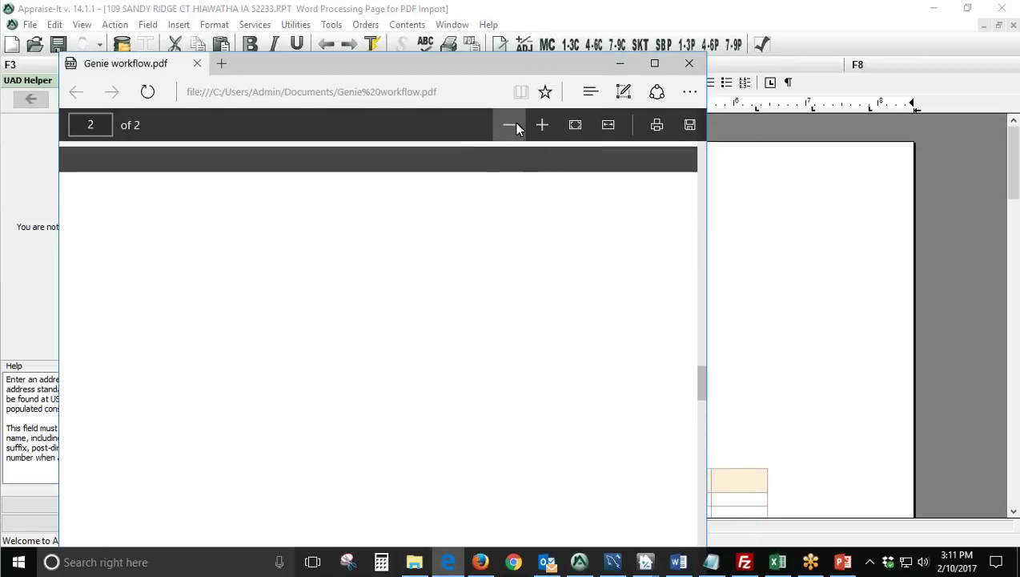
scroll(531, 325, up, 5)
scroll(528, 325, up, 3)
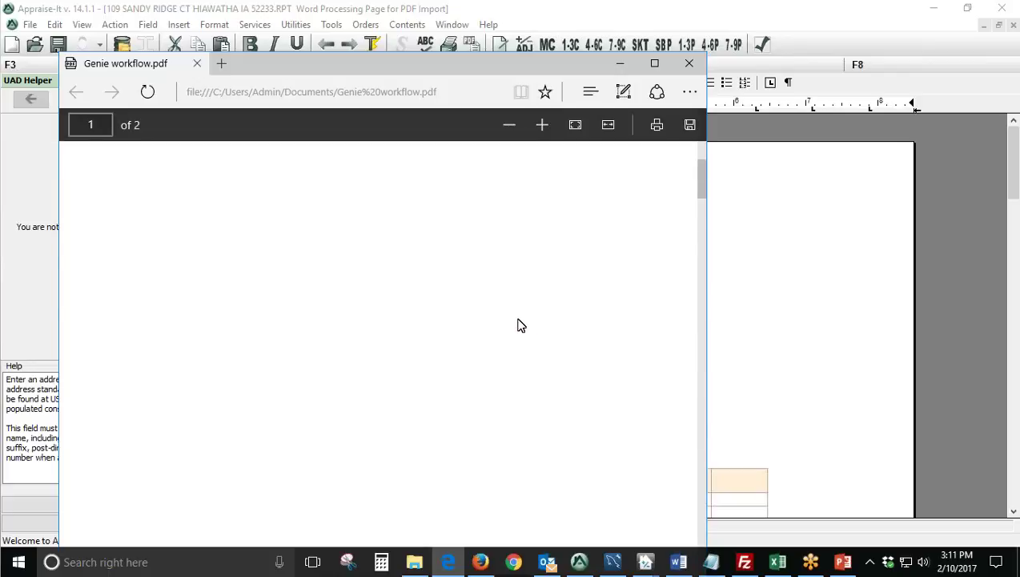
scroll(518, 322, down, 10)
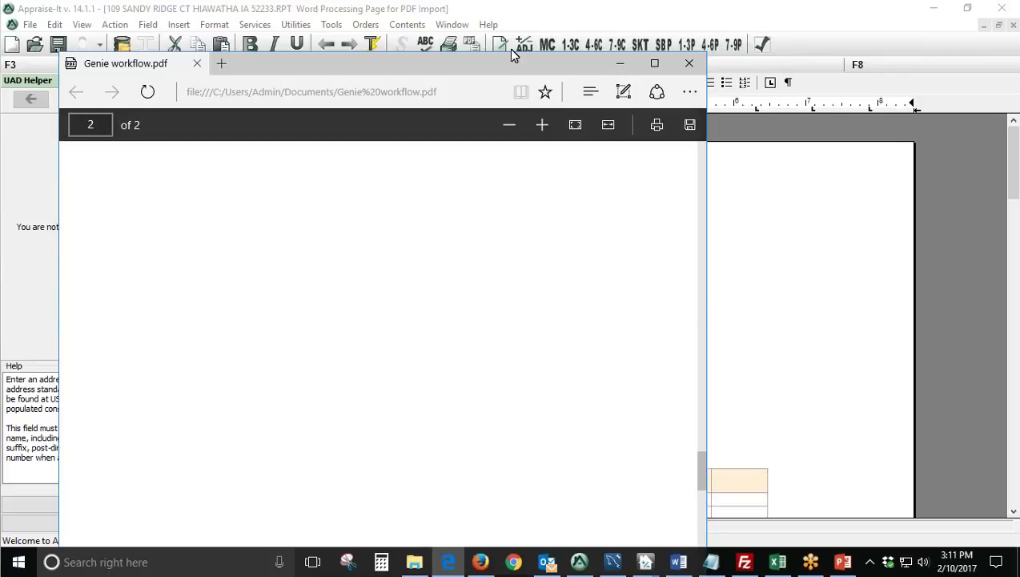
drag(507, 64, 544, 13)
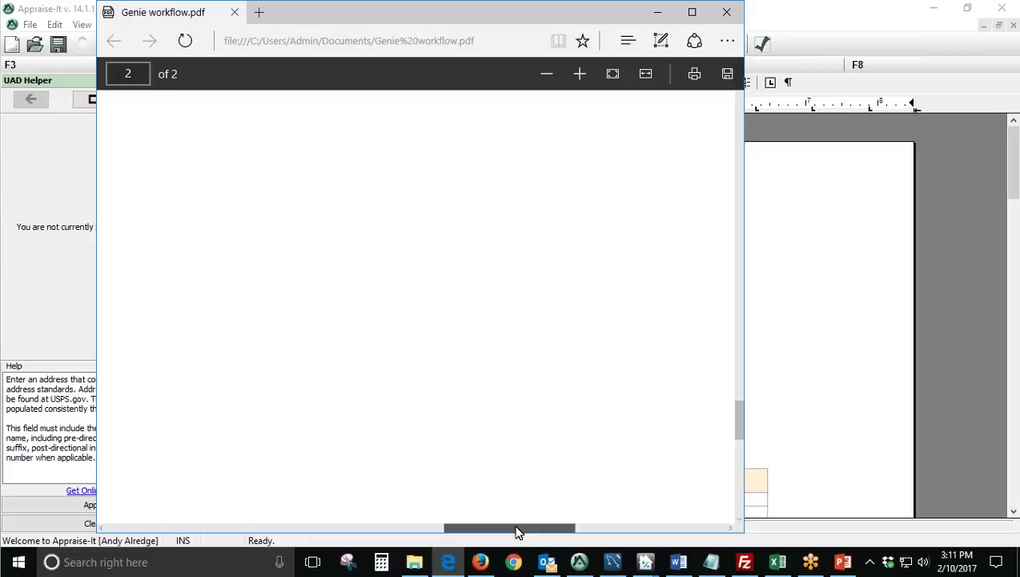
drag(516, 530, 165, 530)
scroll(626, 257, up, 3)
scroll(617, 257, up, 10)
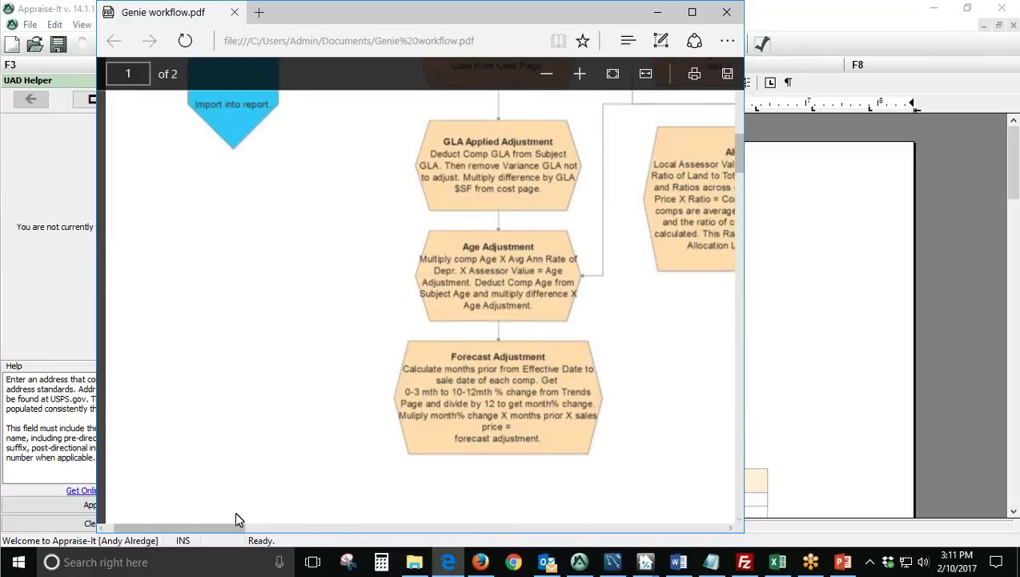
drag(237, 529, 285, 530)
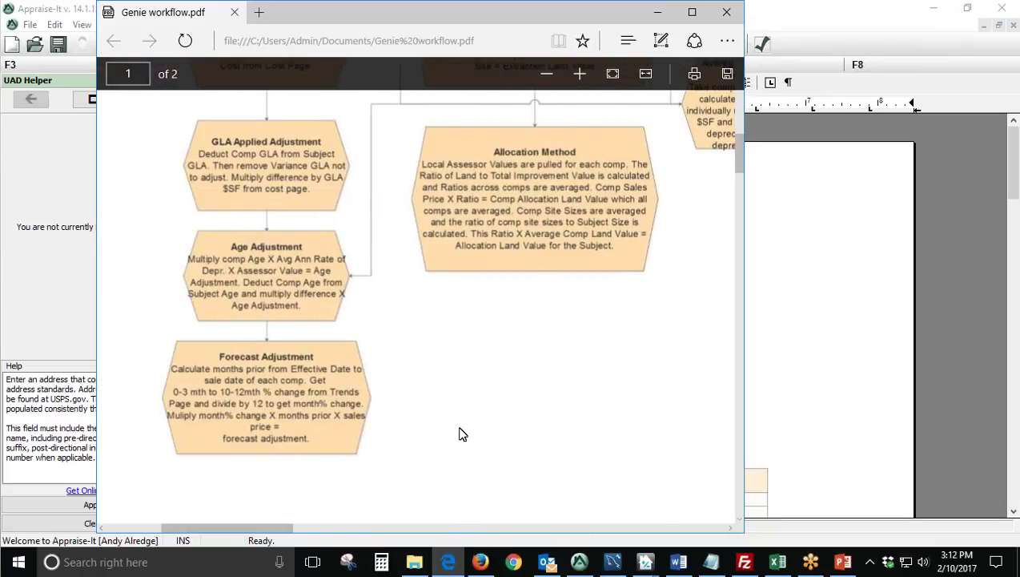
scroll(460, 433, up, 3)
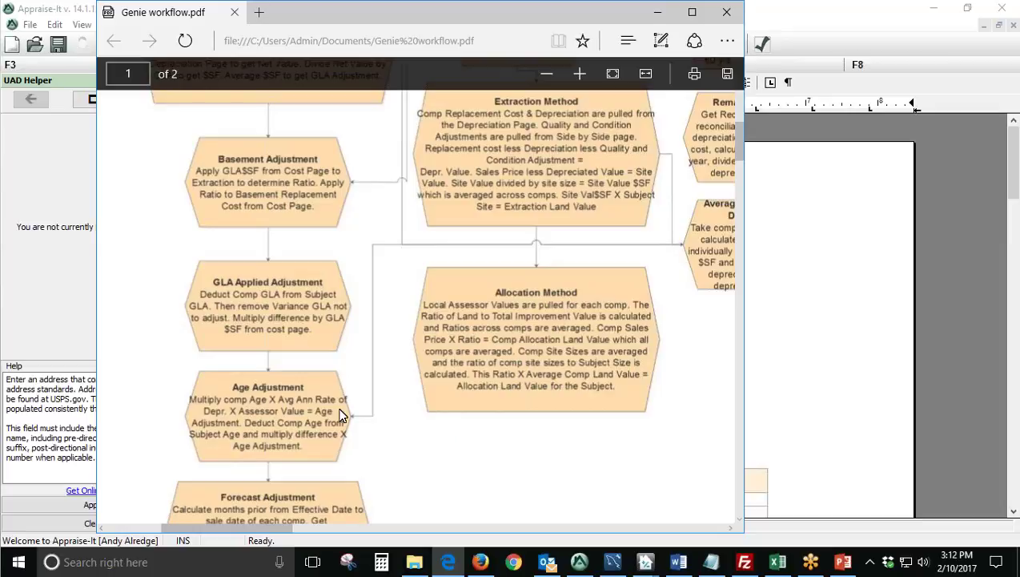
scroll(340, 414, down, 1)
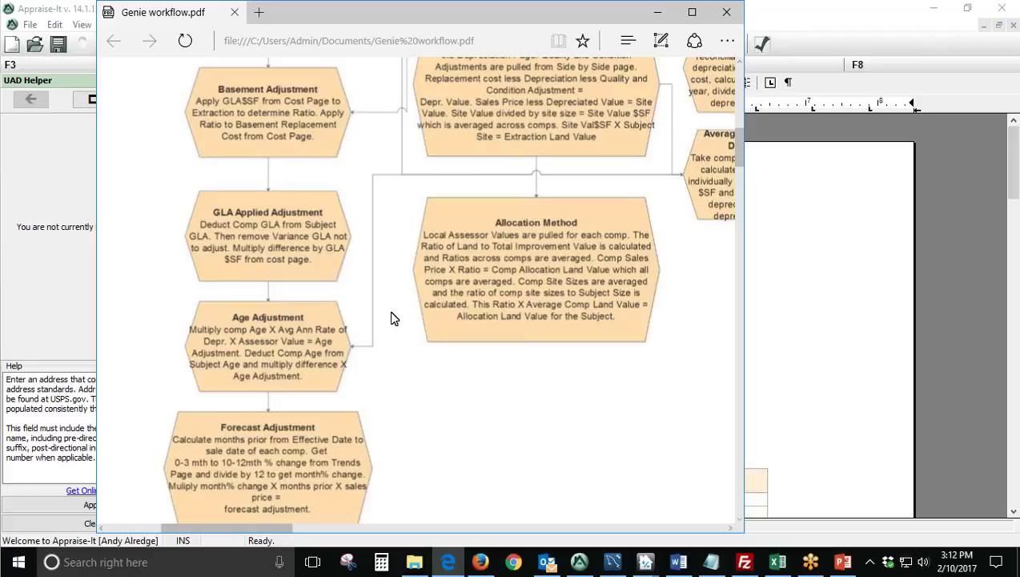
drag(399, 26, 395, 28)
Return to the Appraise-It report and open the 1-3C sales comparison grid for comparables 1–3.
click(80, 196)
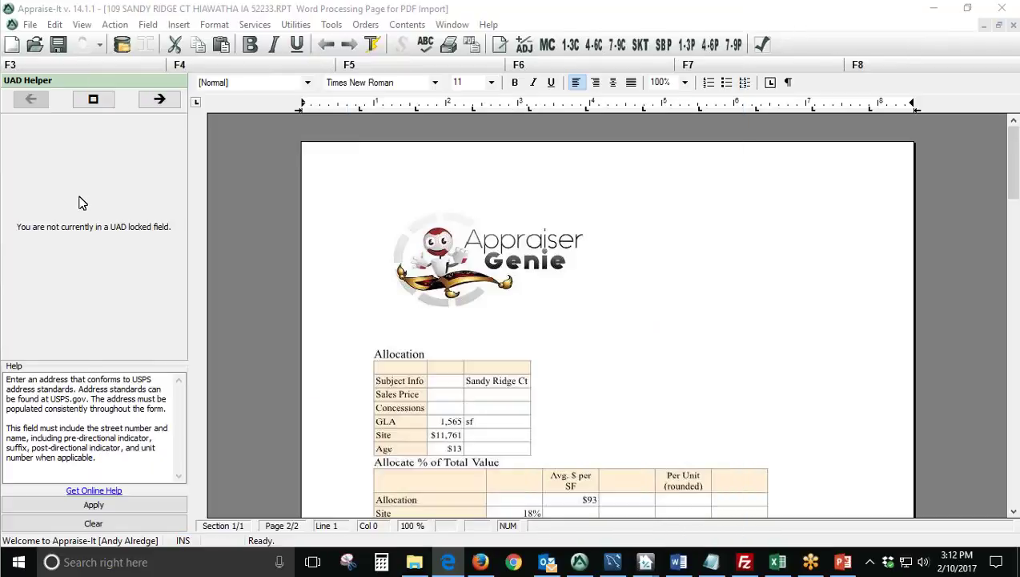
click(584, 262)
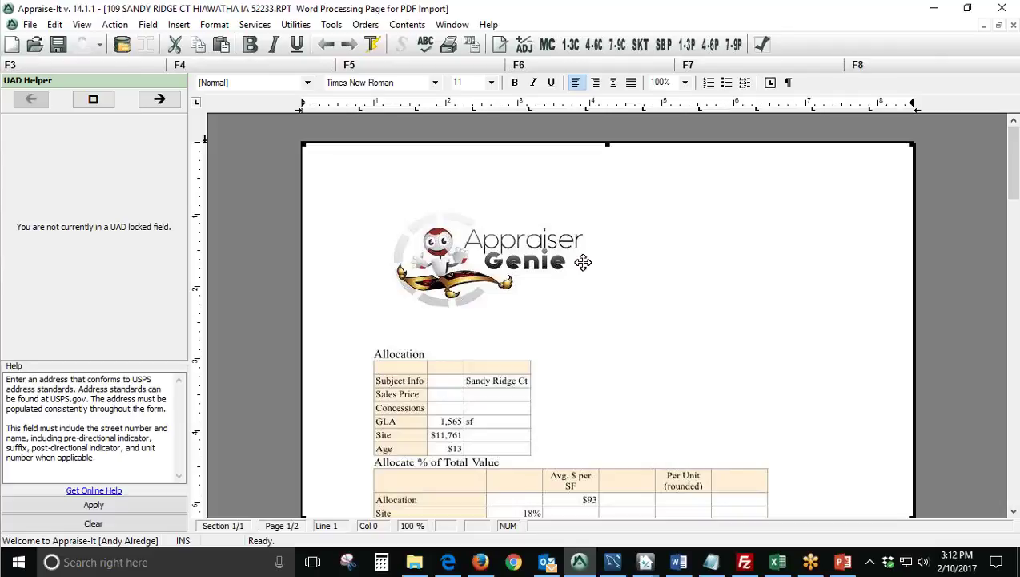
click(580, 566)
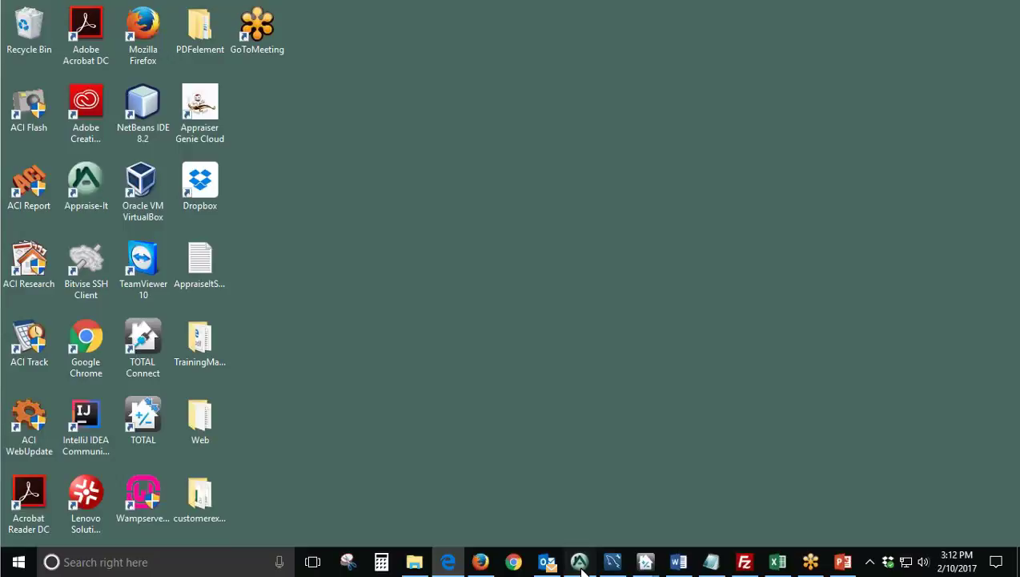
click(579, 566)
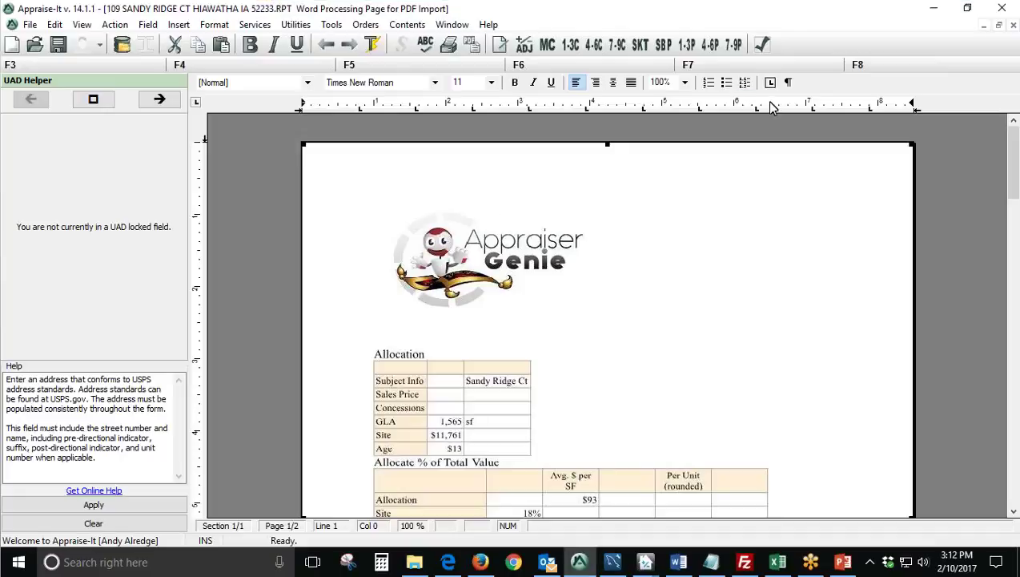
click(569, 43)
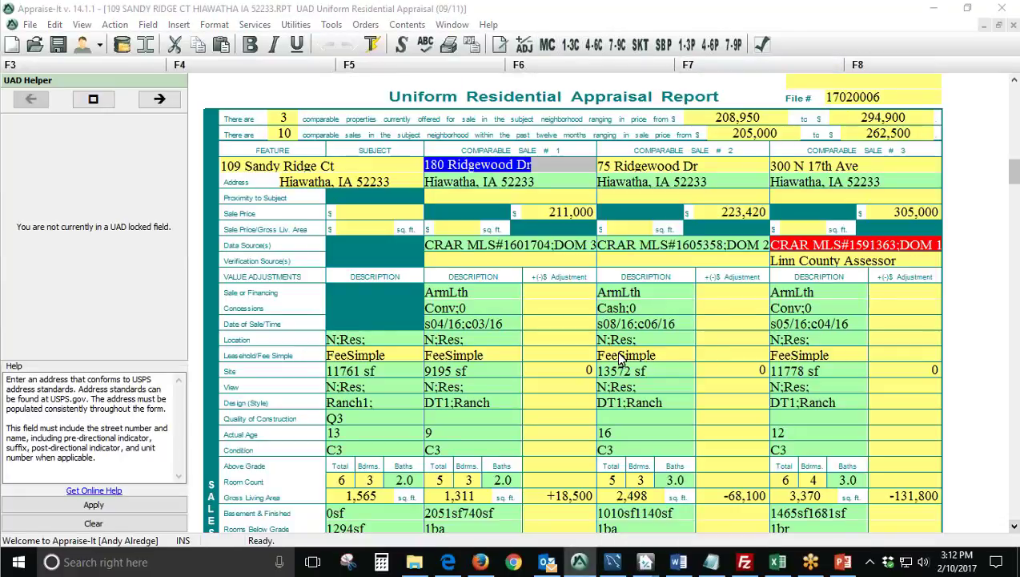
scroll(621, 360, up, 2)
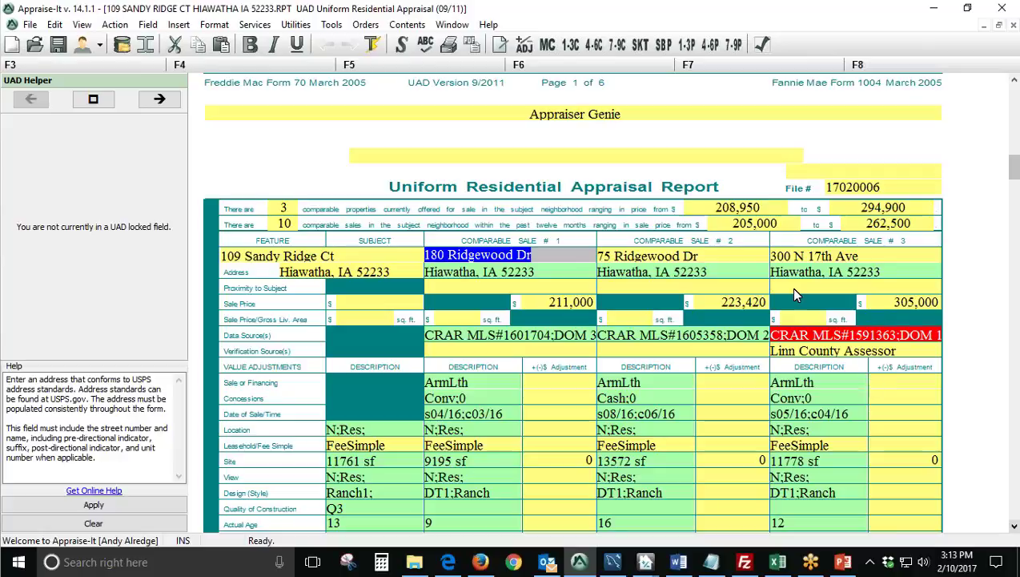
click(793, 288)
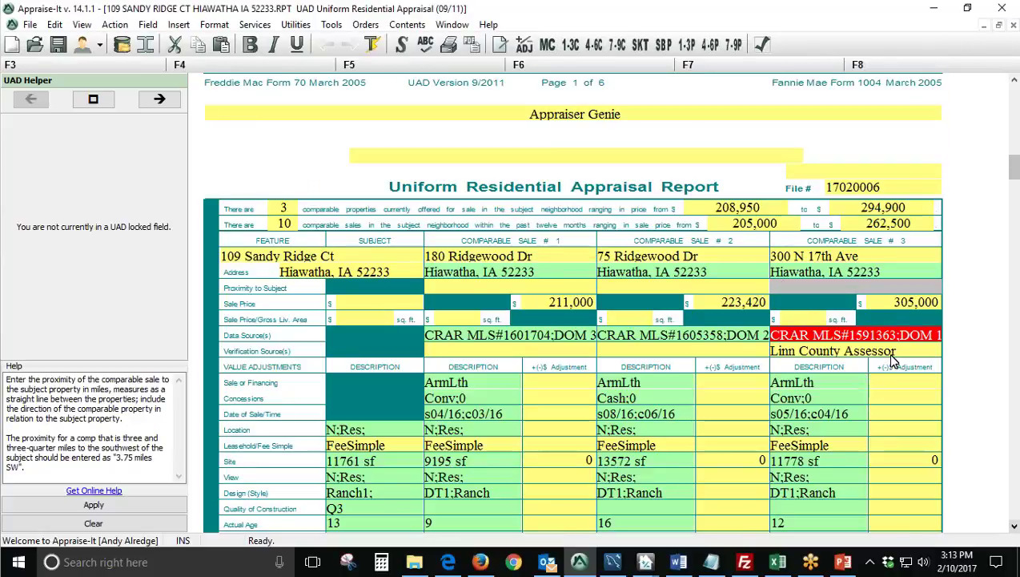
click(921, 302)
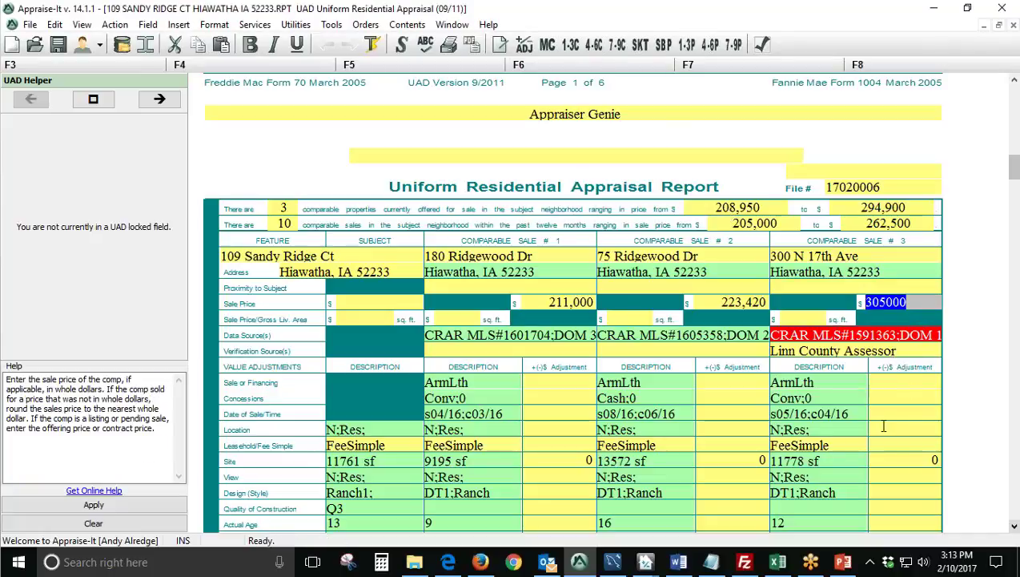
click(779, 228)
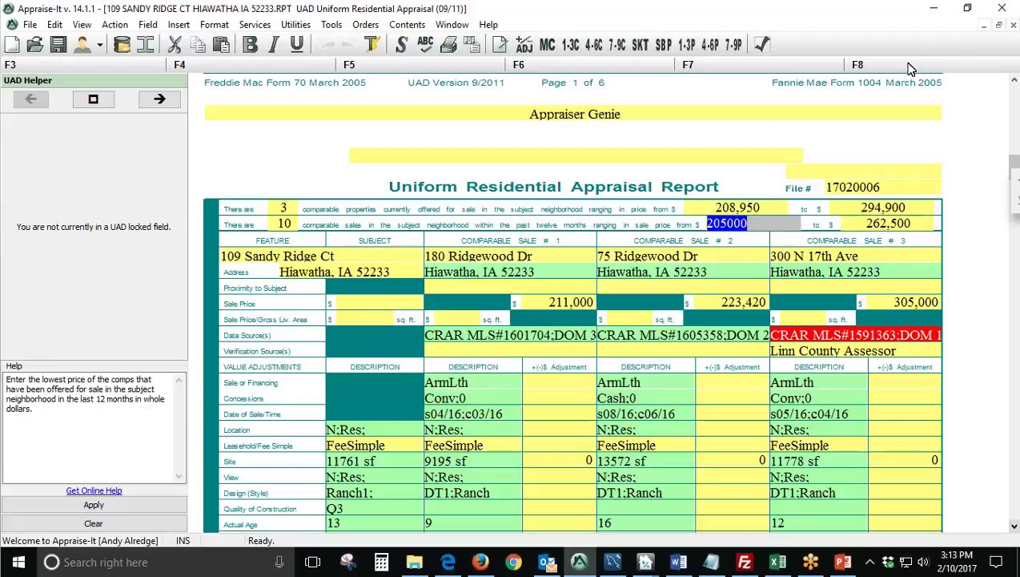
key(Tab)
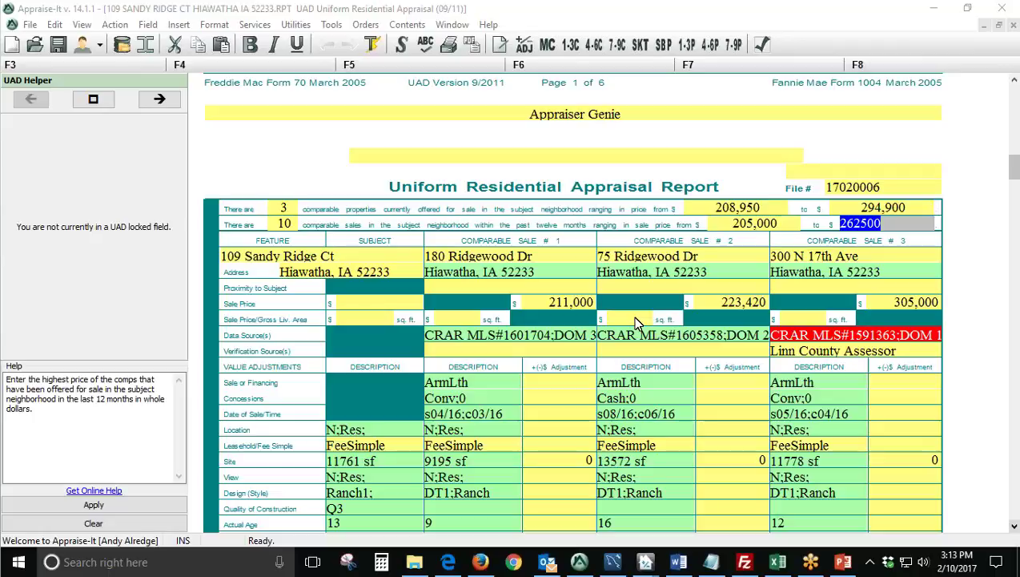
click(917, 398)
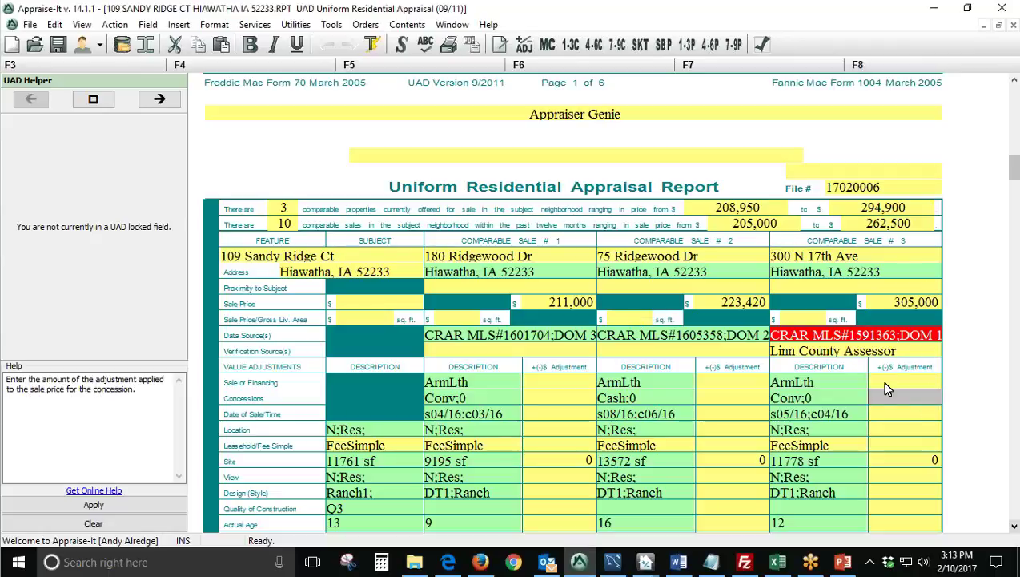
click(885, 225)
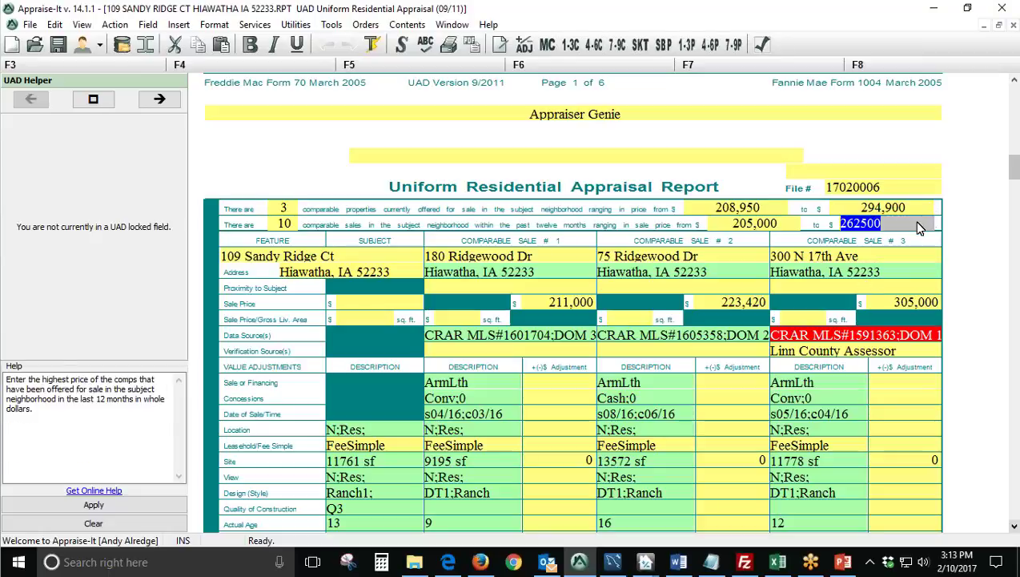
click(913, 303)
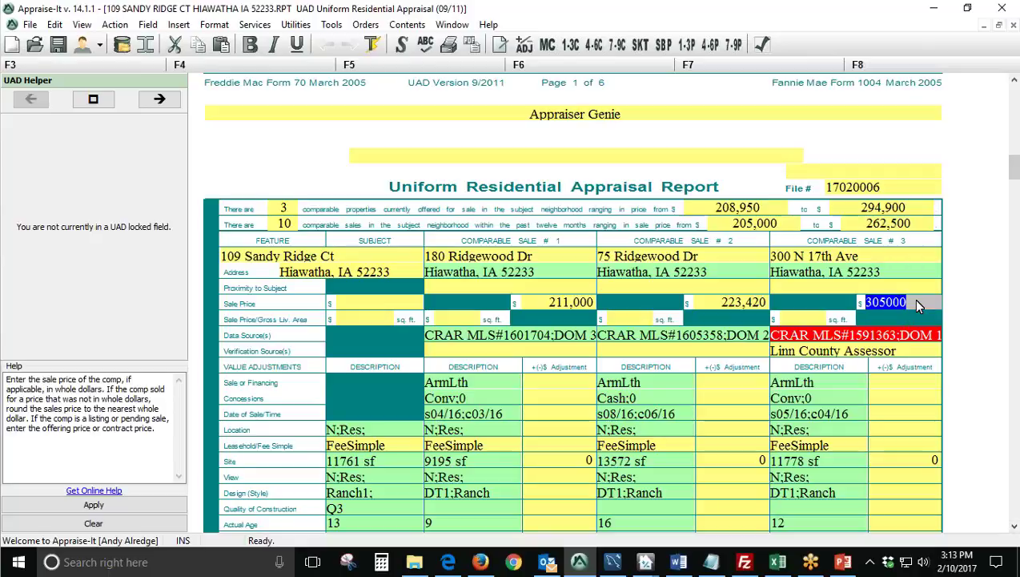
click(927, 226)
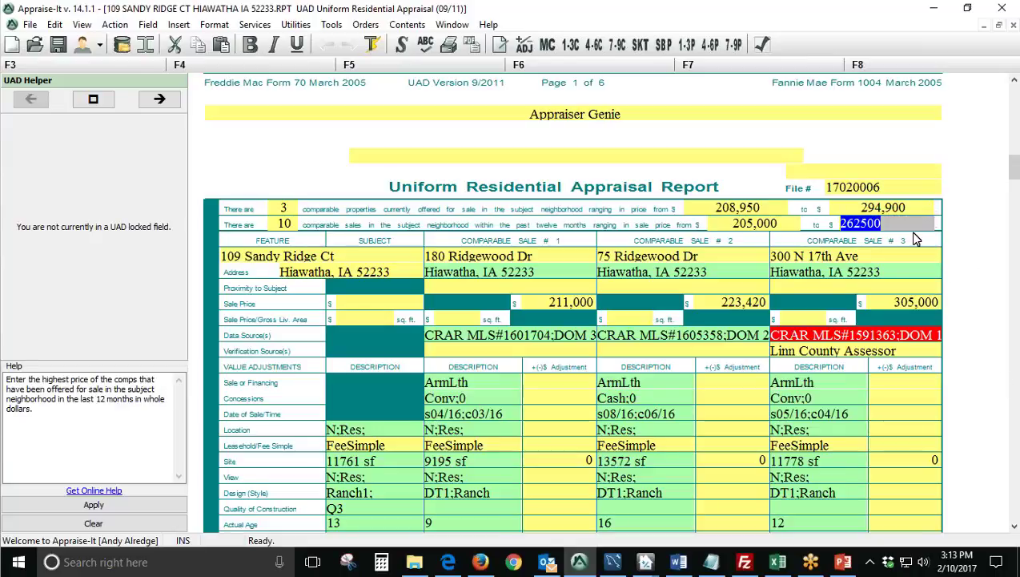
click(920, 217)
click(920, 214)
click(925, 258)
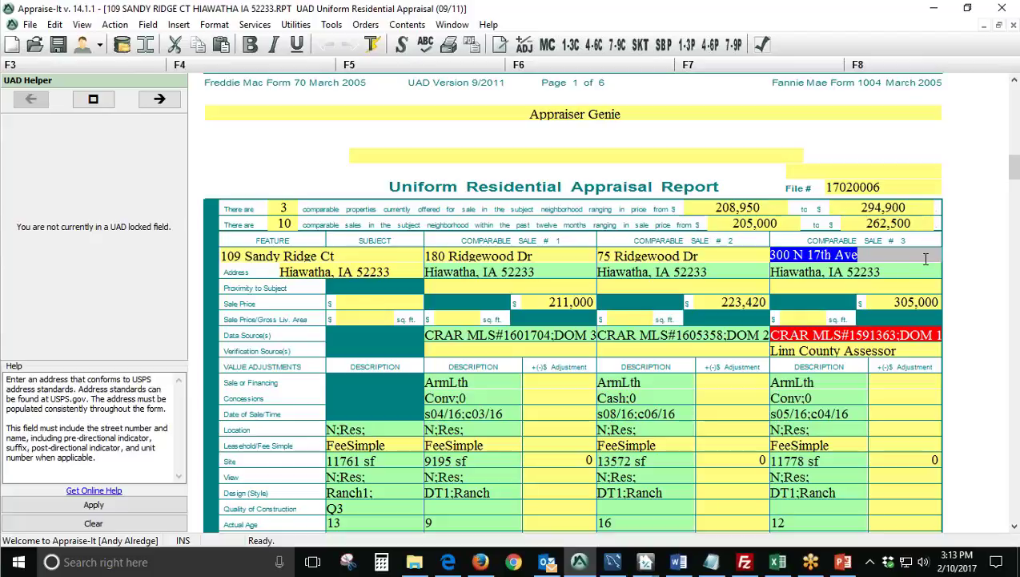
click(913, 414)
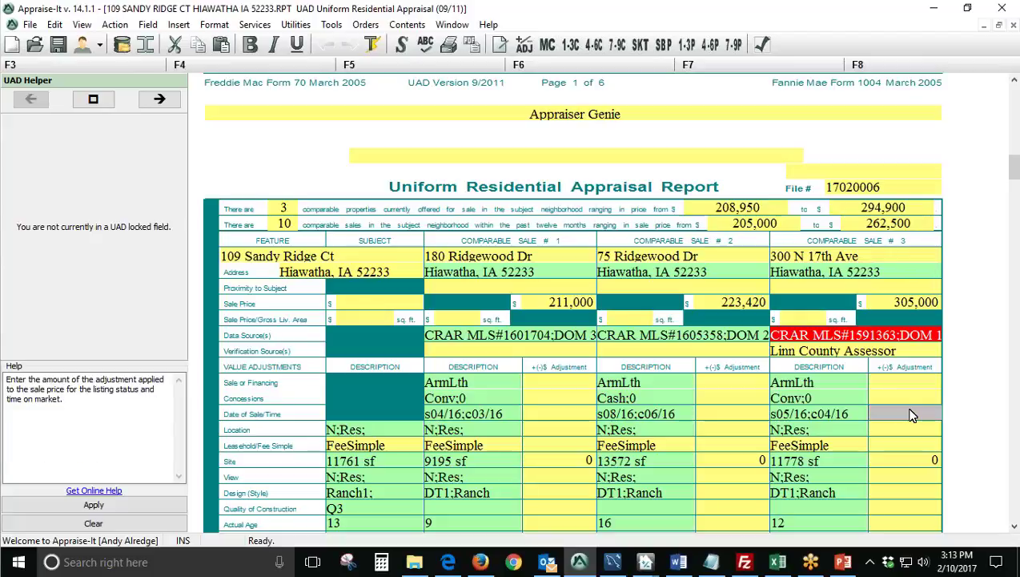
scroll(917, 416, down, 2)
scroll(917, 416, down, 4)
scroll(921, 340, up, 2)
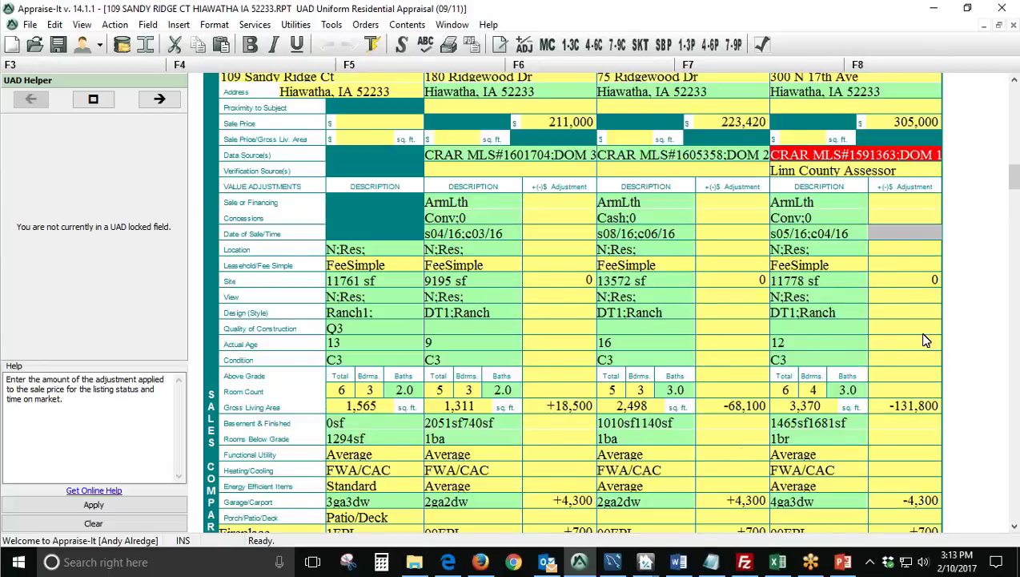
scroll(925, 340, down, 5)
scroll(925, 341, down, 10)
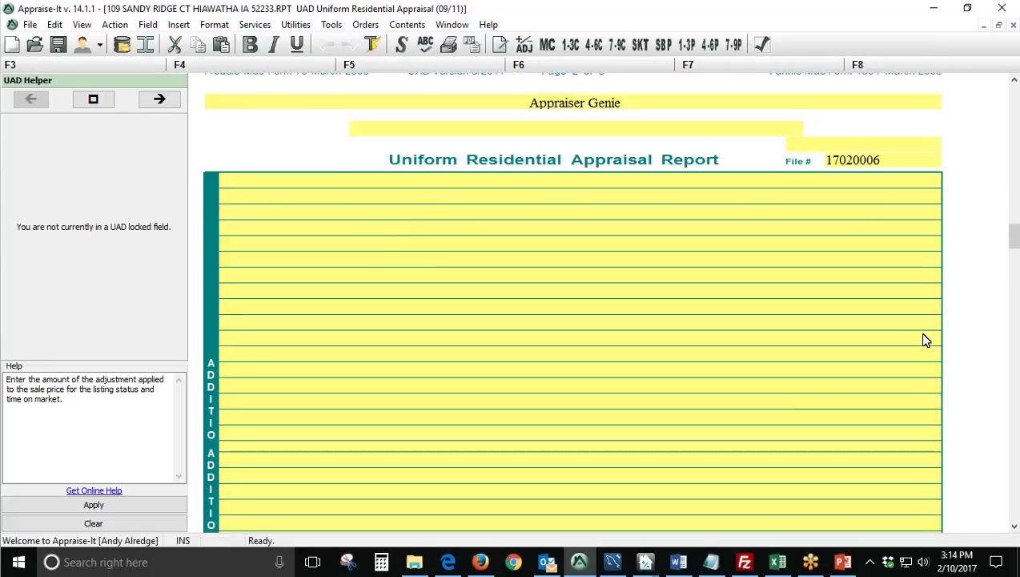
scroll(925, 341, up, 8)
scroll(925, 340, up, 6)
click(474, 427)
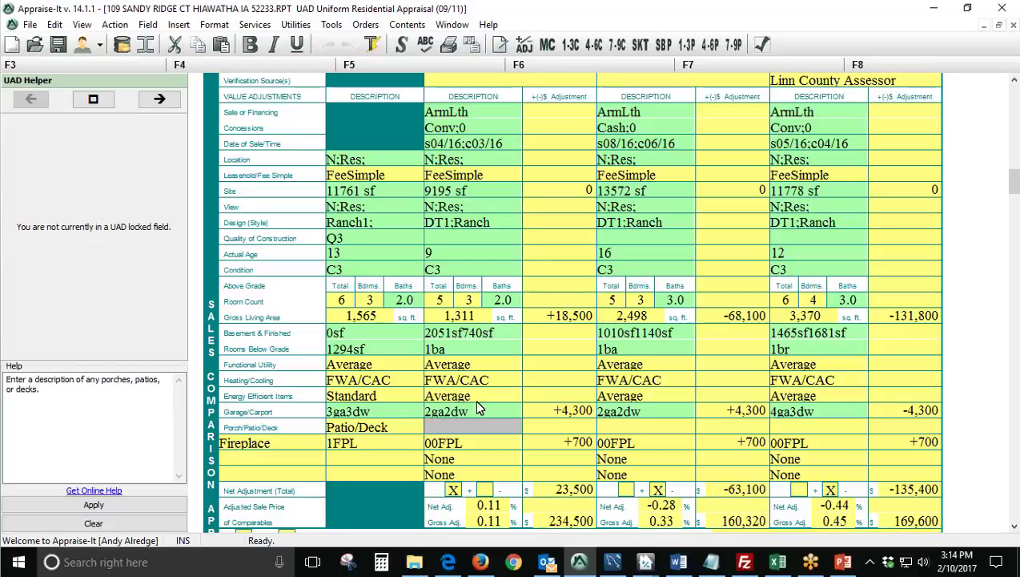
click(481, 411)
click(496, 383)
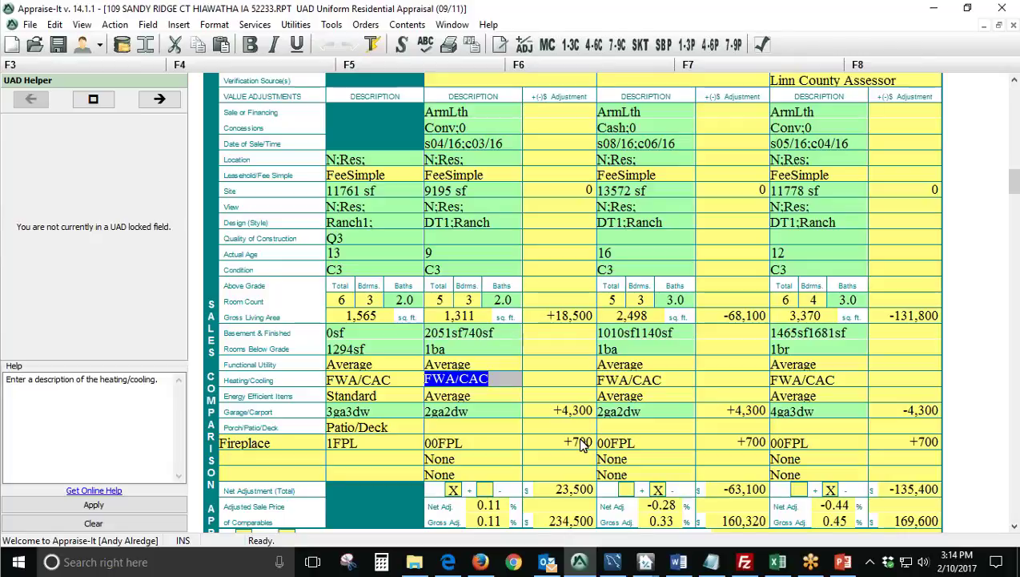
click(627, 380)
click(506, 384)
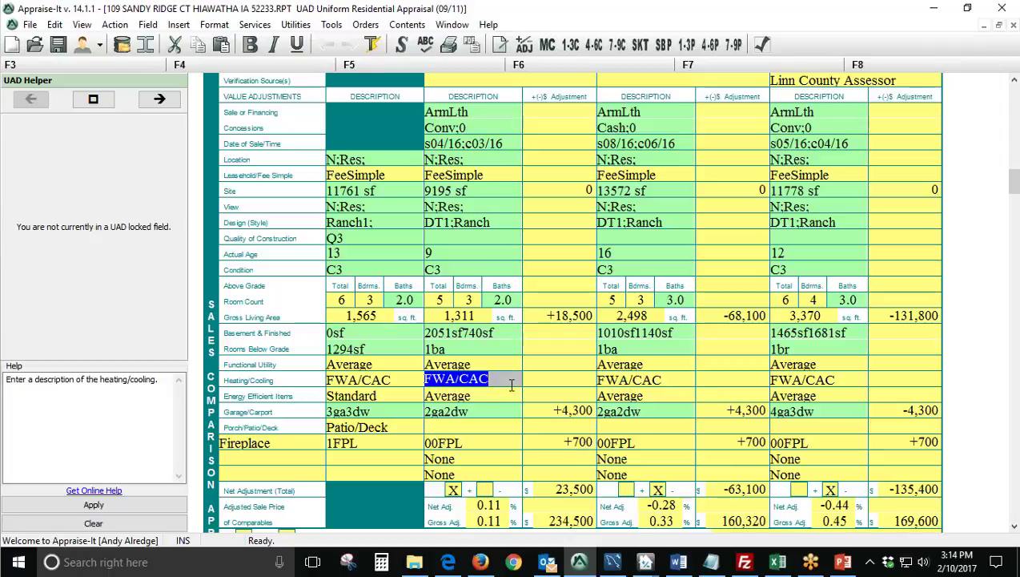